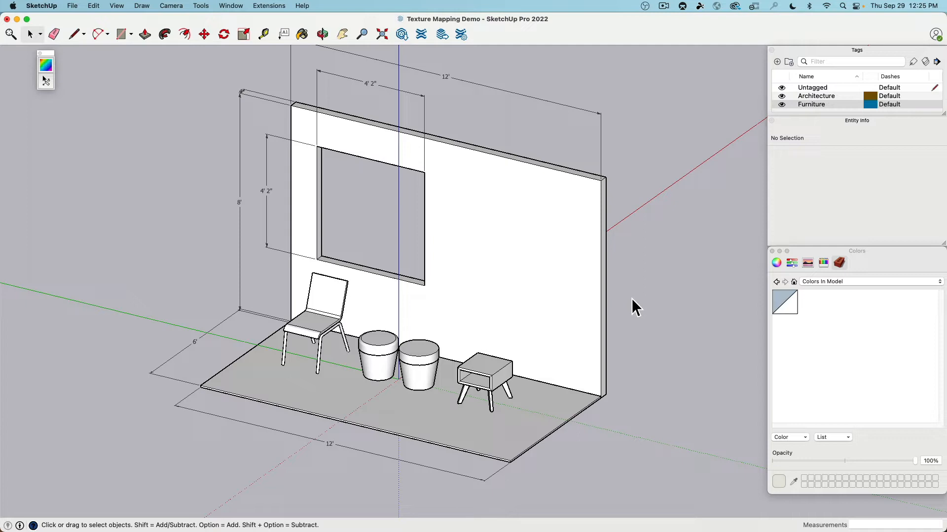
- Examine the room model from several distances, including the chair, two stools, side table and wall with its opening
{"action": "middle_click_drag", "start_coordinate": [623, 290], "coordinate": [567, 257]}
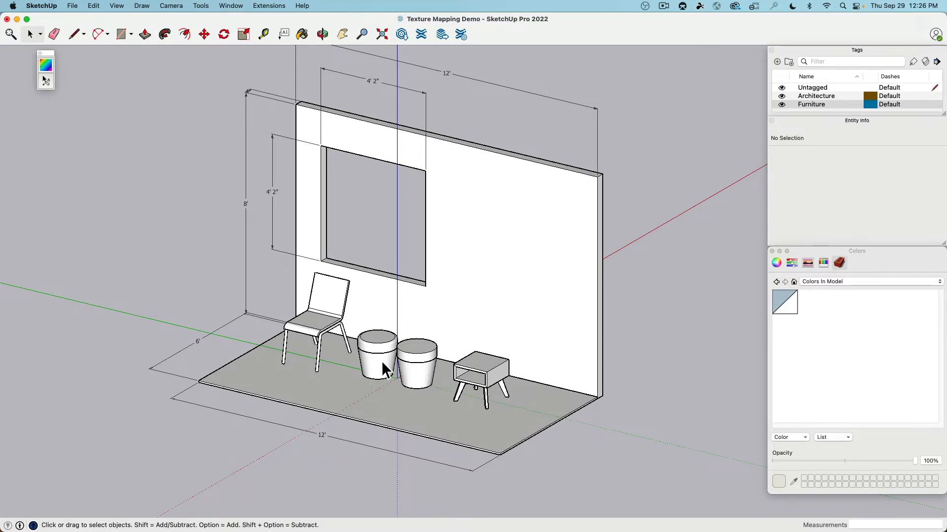
{"action": "scroll", "coordinate": [382, 365], "scroll_direction": "up", "scroll_amount": 5}
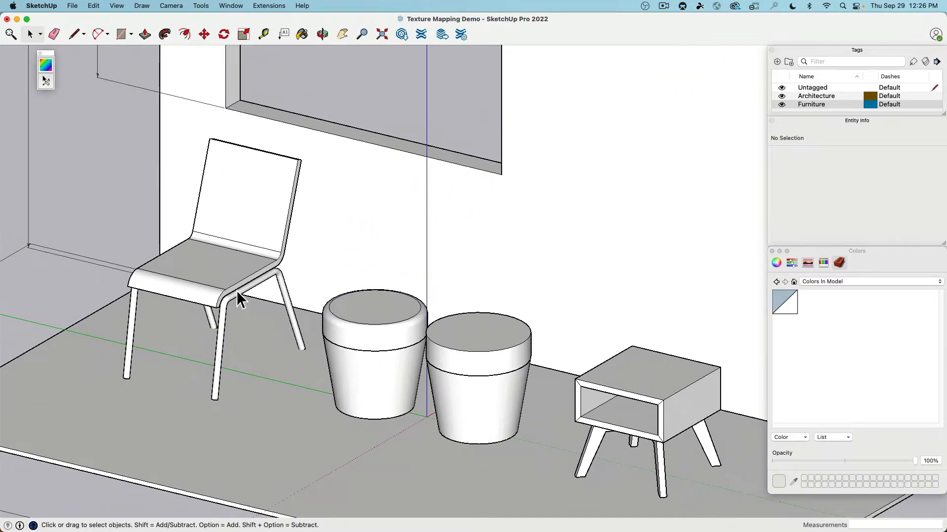
{"action": "scroll", "coordinate": [208, 294], "scroll_direction": "down", "scroll_amount": 3}
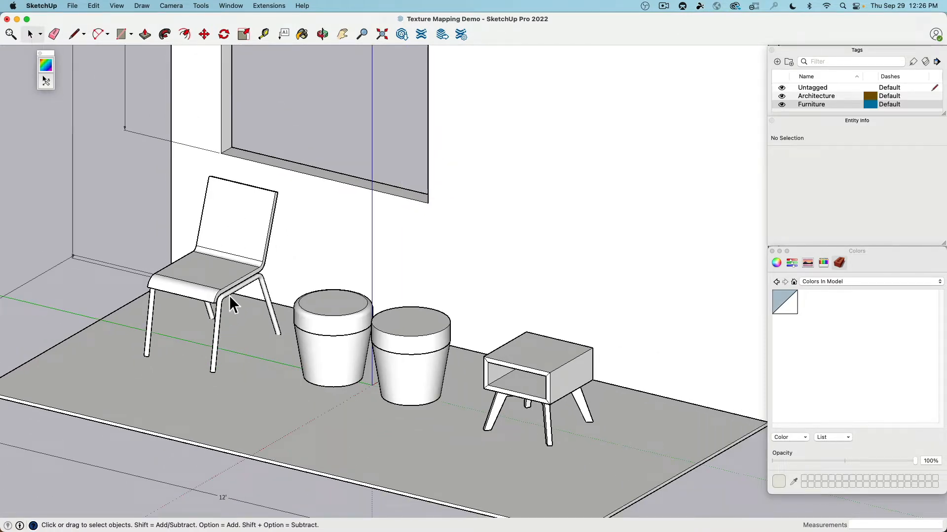
{"action": "scroll", "coordinate": [280, 304], "scroll_direction": "down", "scroll_amount": 5}
{"action": "middle_click_drag", "start_coordinate": [280, 304], "coordinate": [351, 295]}
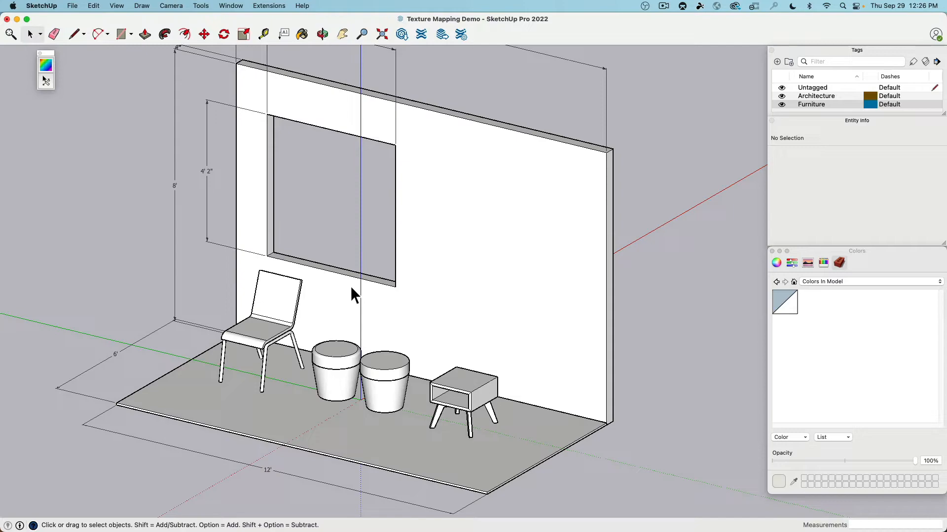
- Switch to the Finder desktop and preview the Felt Orange.jpg and Leather Orange.jpg texture images
{"action": "key", "text": "super+h"}
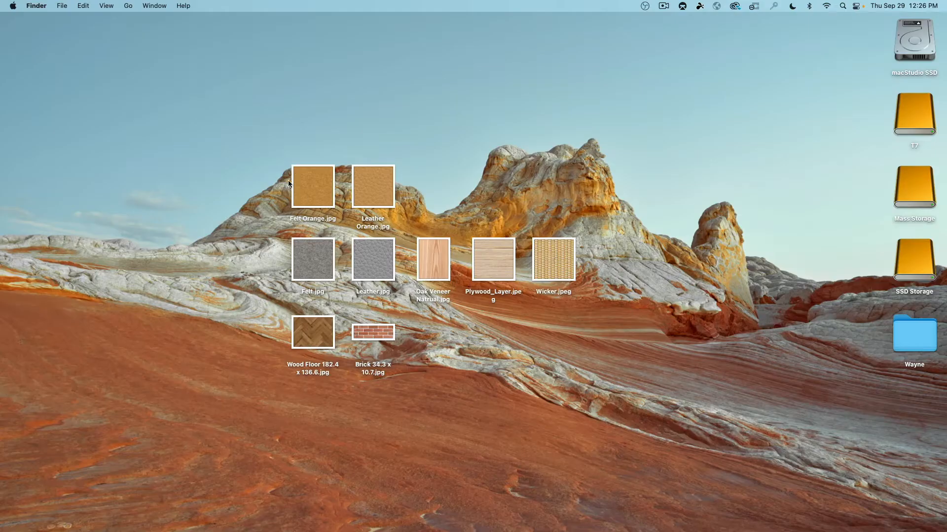
{"action": "left_click_drag", "start_coordinate": [245, 145], "coordinate": [608, 359]}
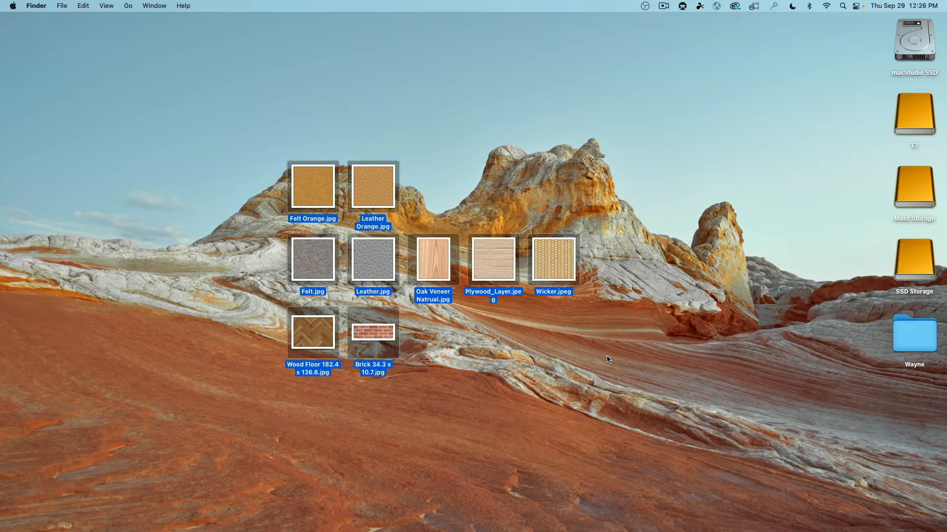
{"action": "left_click", "coordinate": [608, 359]}
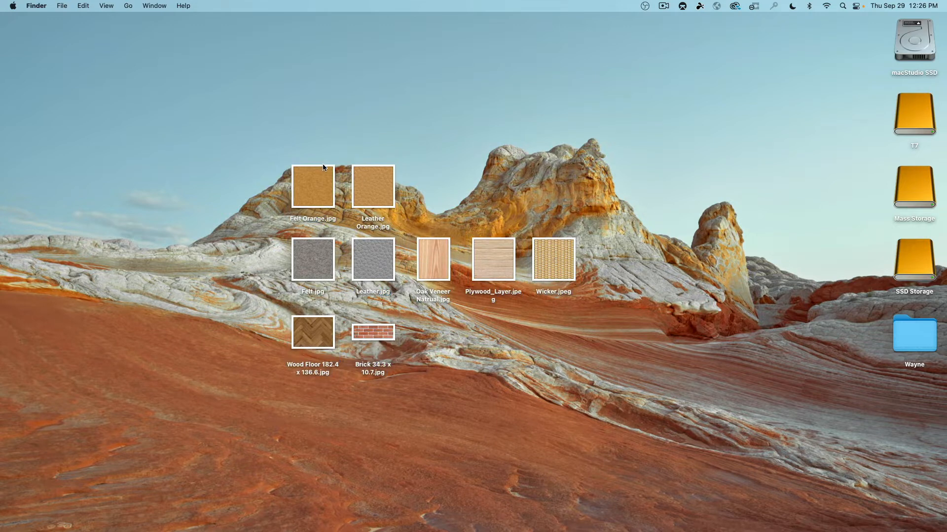
{"action": "left_click", "coordinate": [321, 176]}
{"action": "key", "text": "space"}
{"action": "key", "text": "space"}
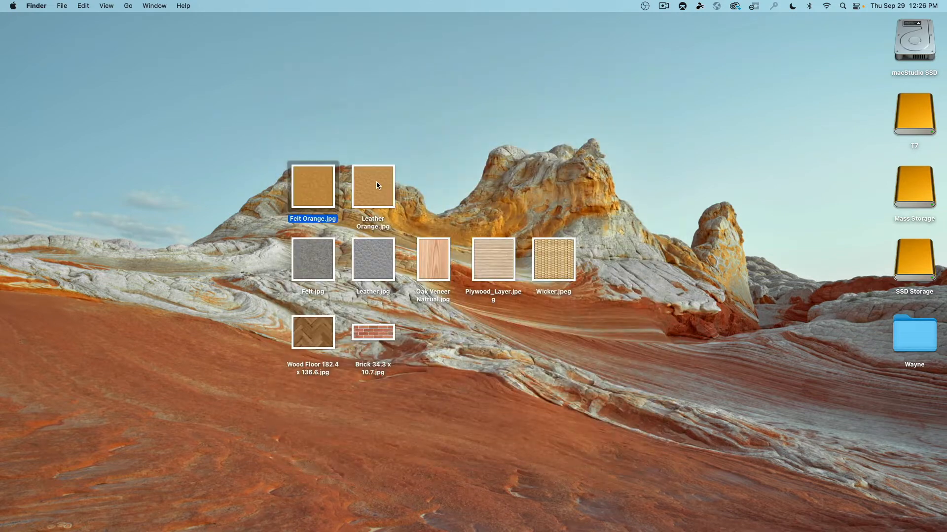
{"action": "left_click", "coordinate": [377, 185]}
{"action": "key", "text": "space"}
{"action": "key", "text": "space"}
- Preview the oak veneer, Plywood_Layer.jpeg and Wicker.jpeg texture images on the desktop
{"action": "left_click", "coordinate": [423, 264]}
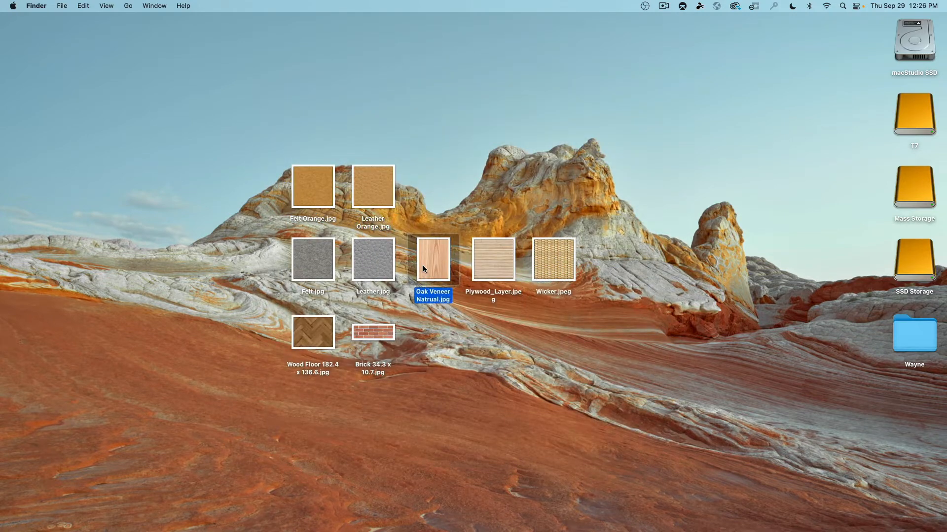
{"action": "key", "text": "space"}
{"action": "key", "text": "space"}
{"action": "left_click", "coordinate": [489, 265]}
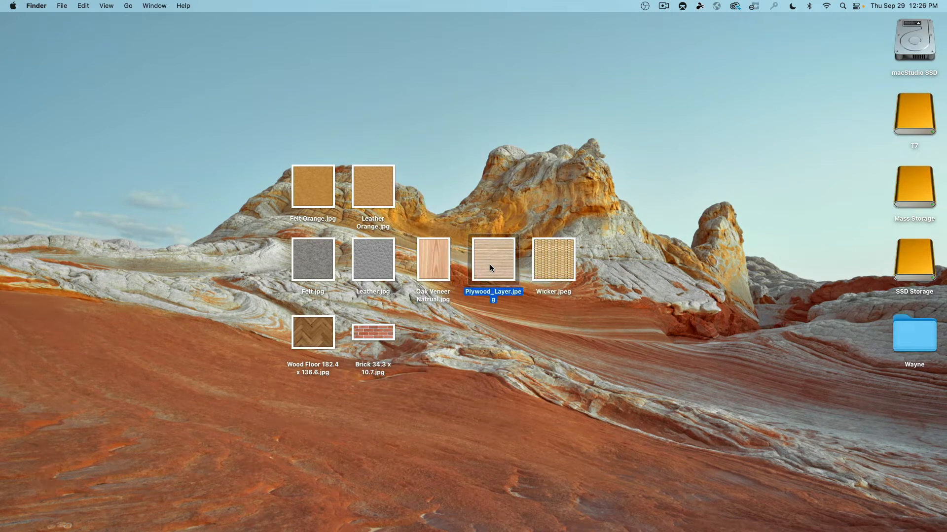
{"action": "key", "text": "space"}
{"action": "key", "text": "space"}
{"action": "left_click", "coordinate": [558, 258]}
{"action": "key", "text": "space"}
{"action": "key", "text": "space"}
- Preview the Wood Floor 182.4 x 136.6.jpg and Brick 34.3 x 10.7.jpg texture images
{"action": "left_click", "coordinate": [328, 335]}
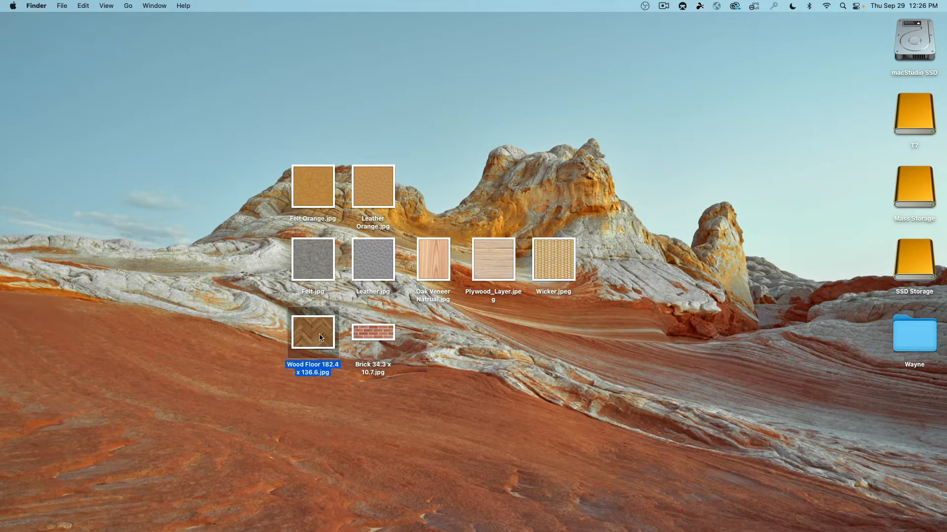
{"action": "key", "text": "space"}
{"action": "key", "text": "space"}
{"action": "left_click", "coordinate": [386, 329]}
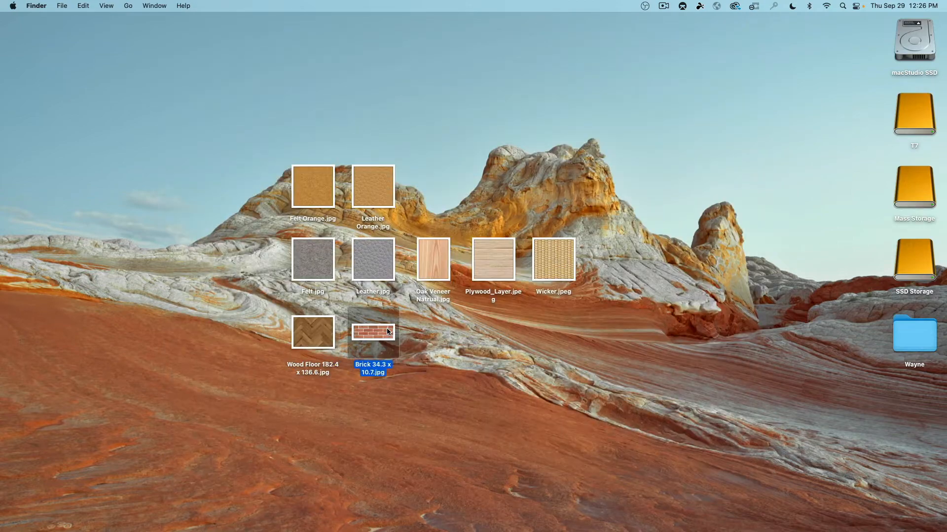
{"action": "key", "text": "space"}
{"action": "key", "text": "space"}
- Switch back to SketchUp and examine the chair, stools and side table up close
{"action": "key", "text": "super+Tab"}
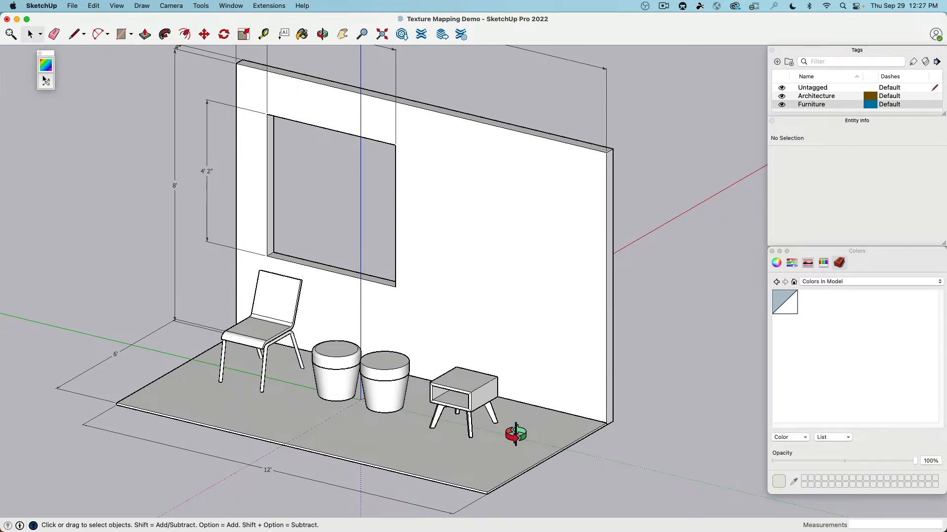
{"action": "middle_click_drag", "start_coordinate": [513, 437], "coordinate": [530, 445]}
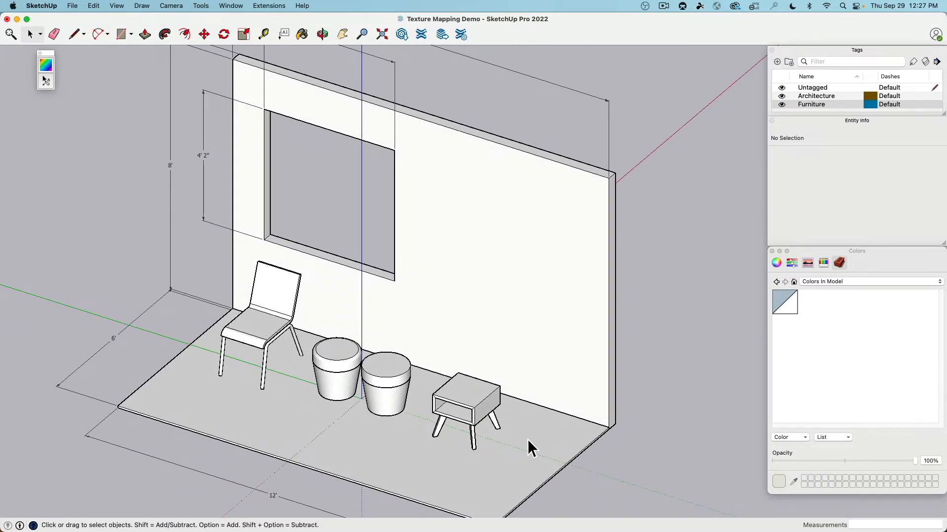
{"action": "scroll", "coordinate": [371, 424], "scroll_direction": "up", "scroll_amount": 7}
{"action": "middle_click_drag", "start_coordinate": [372, 423], "coordinate": [388, 406]}
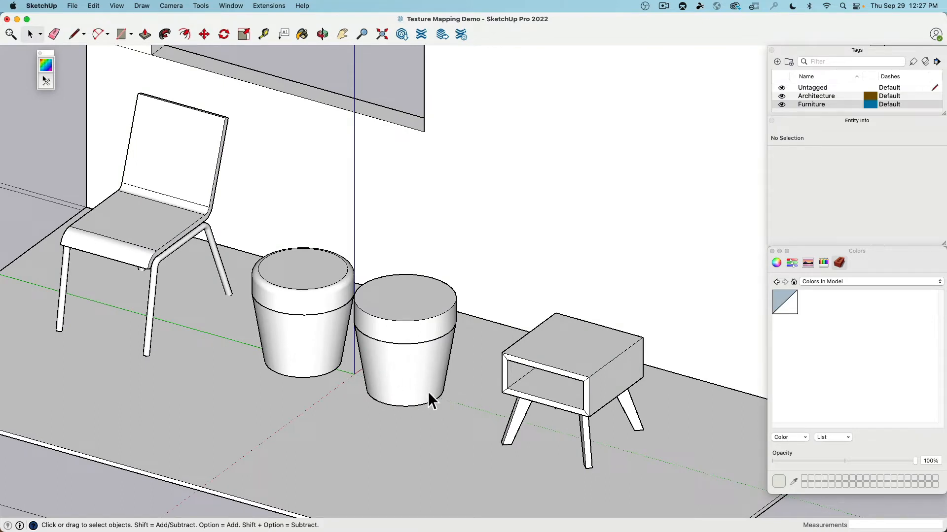
{"action": "scroll", "coordinate": [434, 392], "scroll_direction": "down", "scroll_amount": 3}
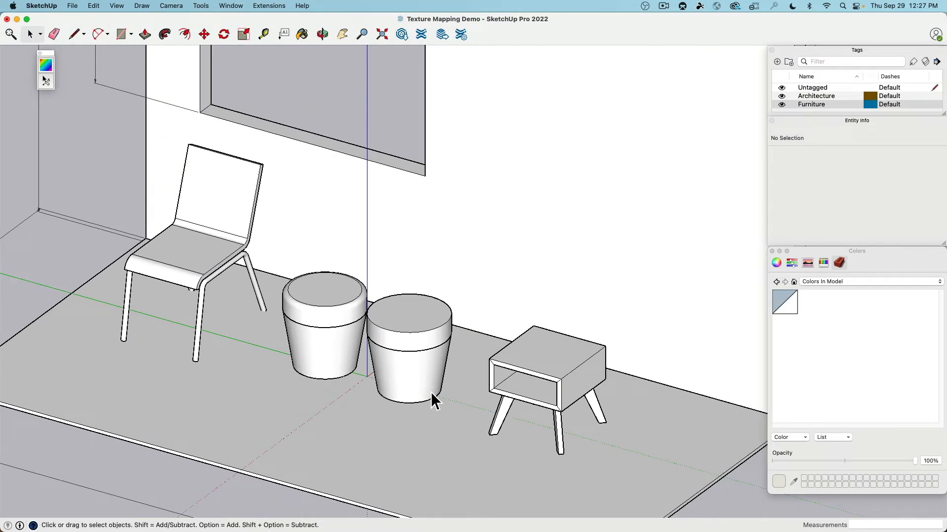
- Switch to Chrome and review the Architextures settings for the stretcher brick and herringbone oak textures
{"action": "key", "text": "super+h"}
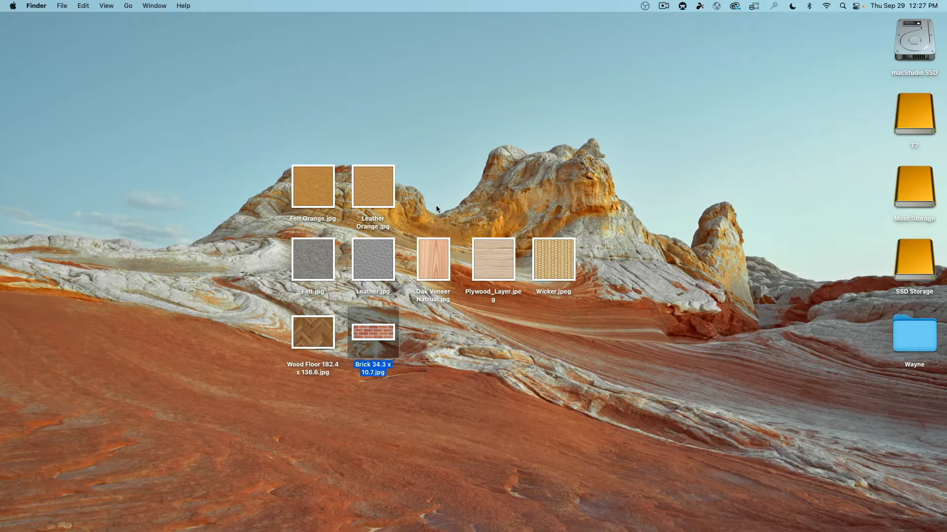
{"action": "key", "text": "super+Tab"}
{"action": "key", "text": "super+Tab"}
{"action": "key", "text": "super+Tab"}
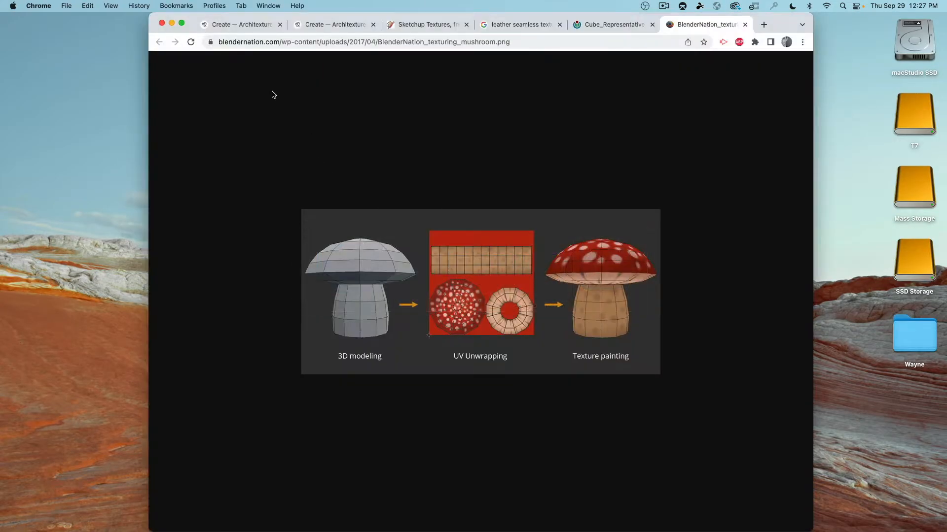
{"action": "left_click", "coordinate": [222, 28]}
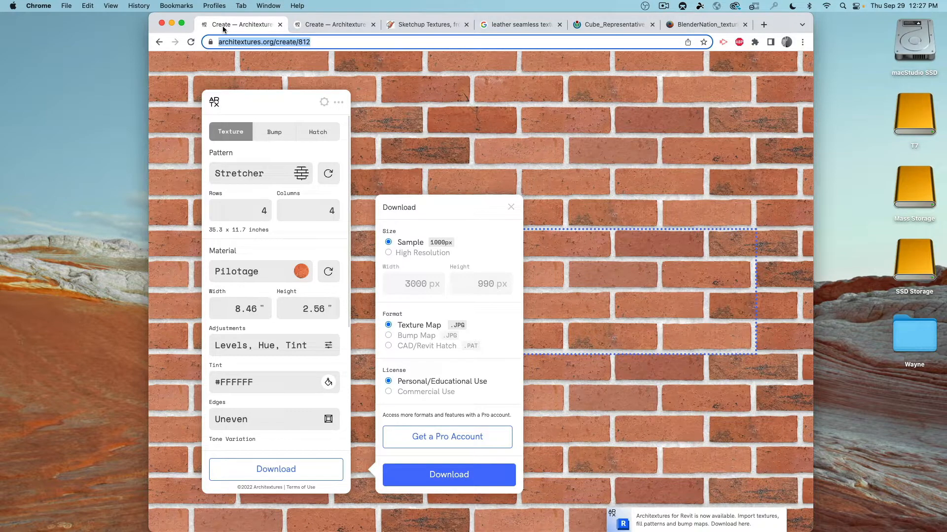
{"action": "left_click", "coordinate": [332, 29]}
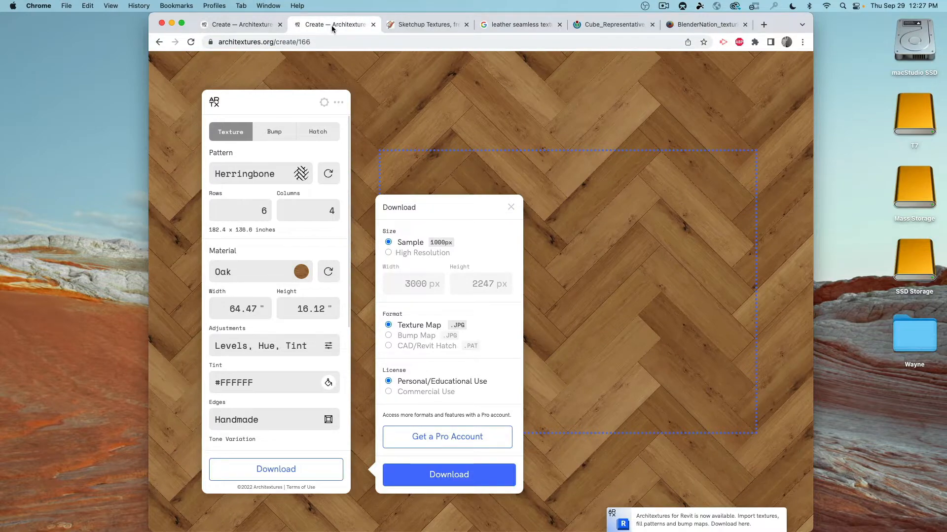
- Look through the SketchUp Texture Club home page for its seamless textures and 3D models
{"action": "left_click", "coordinate": [429, 26]}
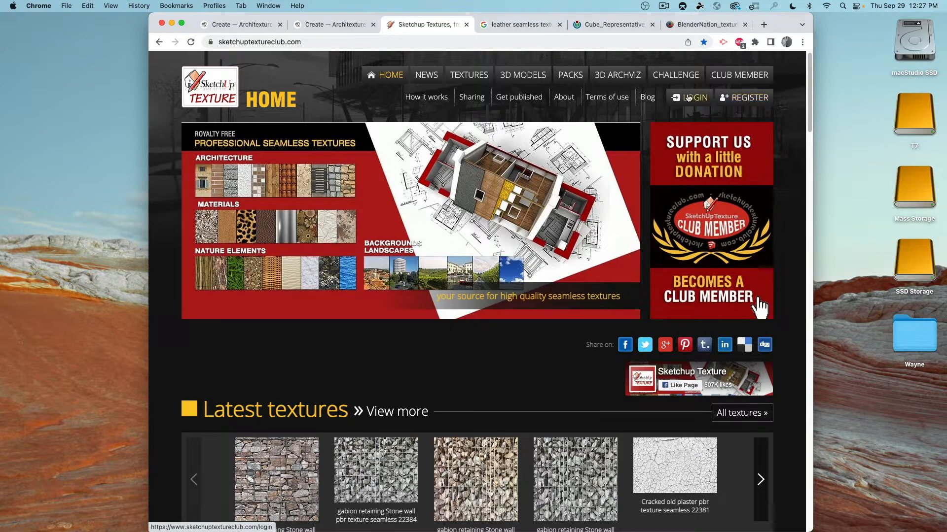
{"action": "scroll", "coordinate": [598, 158], "scroll_direction": "down", "scroll_amount": 15}
{"action": "scroll", "coordinate": [598, 161], "scroll_direction": "down", "scroll_amount": 10}
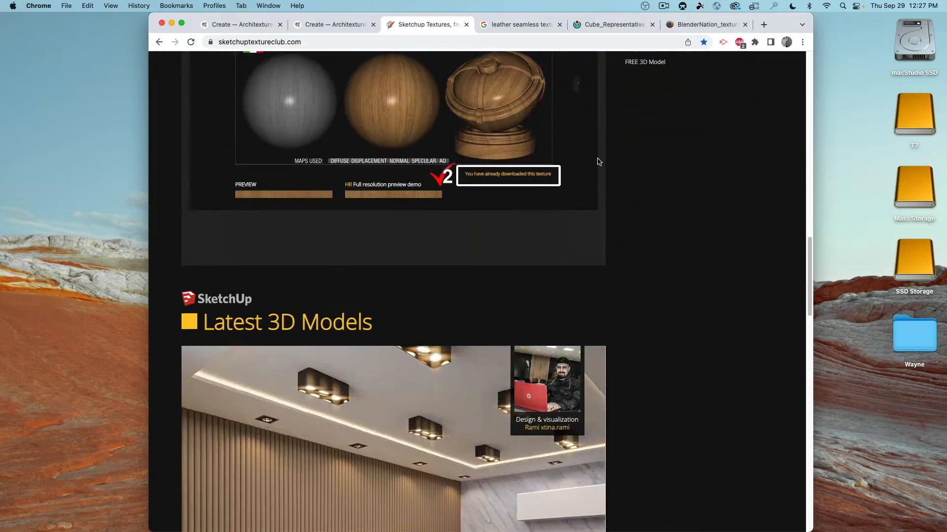
{"action": "scroll", "coordinate": [598, 162], "scroll_direction": "up", "scroll_amount": 20}
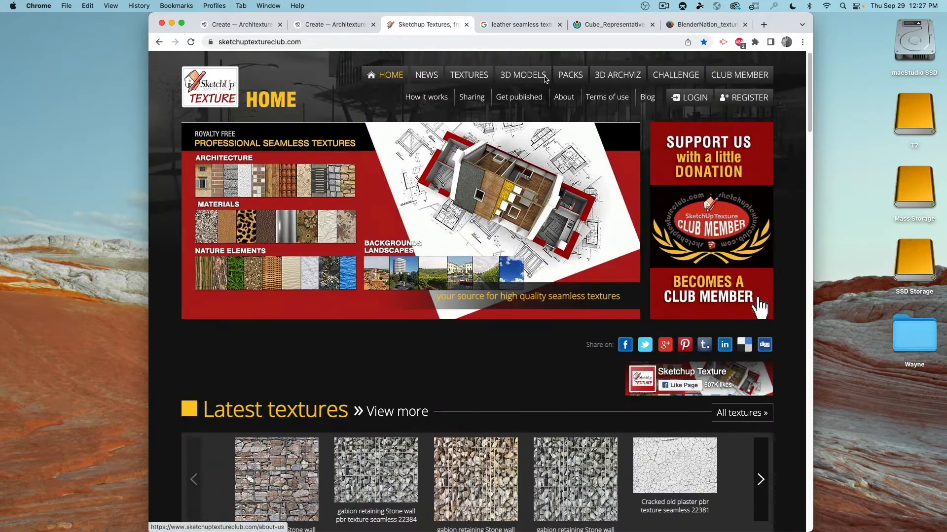
- Browse the Google image results for "leather seamless texture" and review the available leather samples
{"action": "left_click", "coordinate": [523, 23]}
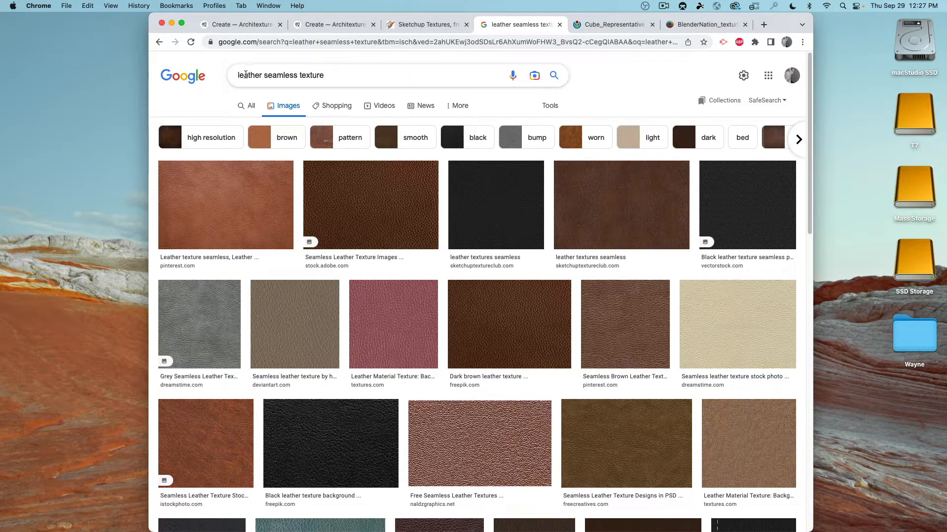
{"action": "left_click_drag", "start_coordinate": [269, 75], "coordinate": [337, 74]}
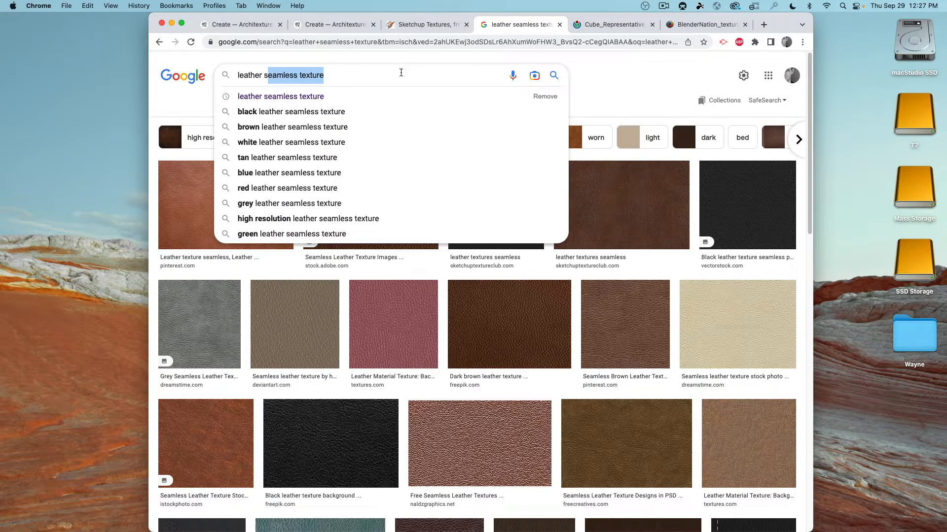
{"action": "left_click", "coordinate": [399, 73]}
{"action": "left_click", "coordinate": [360, 58]}
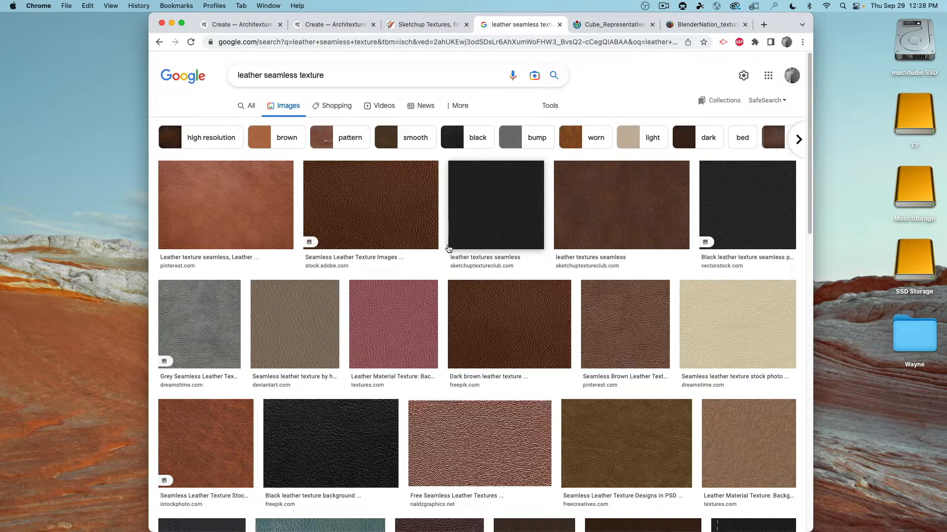
{"action": "scroll", "coordinate": [459, 276], "scroll_direction": "down", "scroll_amount": 3}
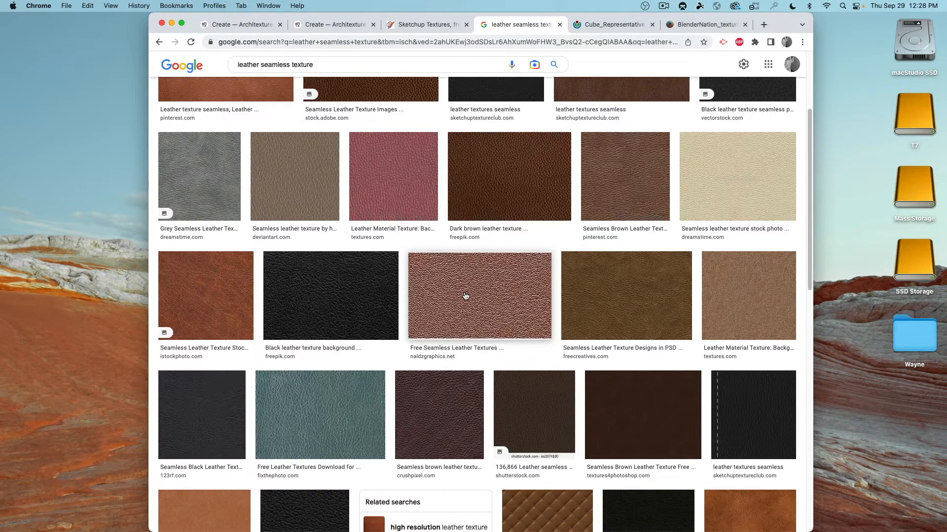
{"action": "scroll", "coordinate": [464, 296], "scroll_direction": "down", "scroll_amount": 8}
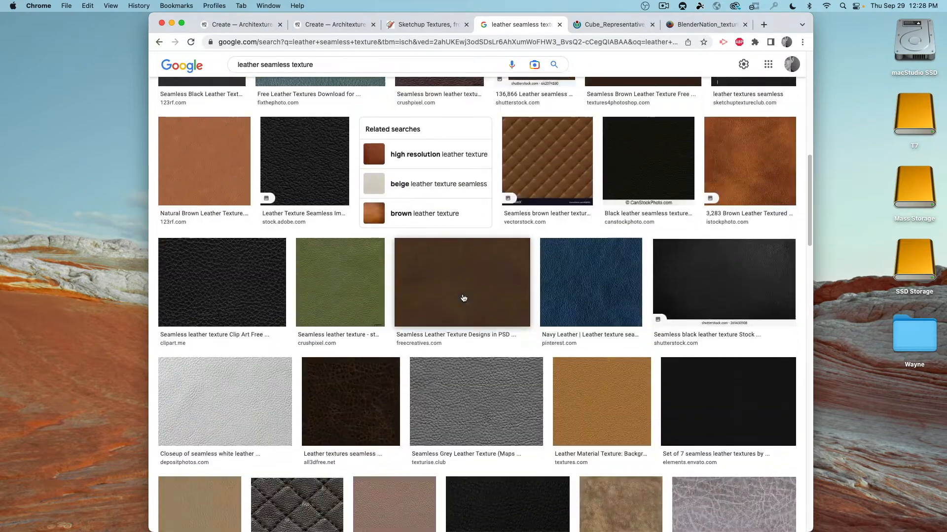
{"action": "scroll", "coordinate": [462, 298], "scroll_direction": "down", "scroll_amount": 7}
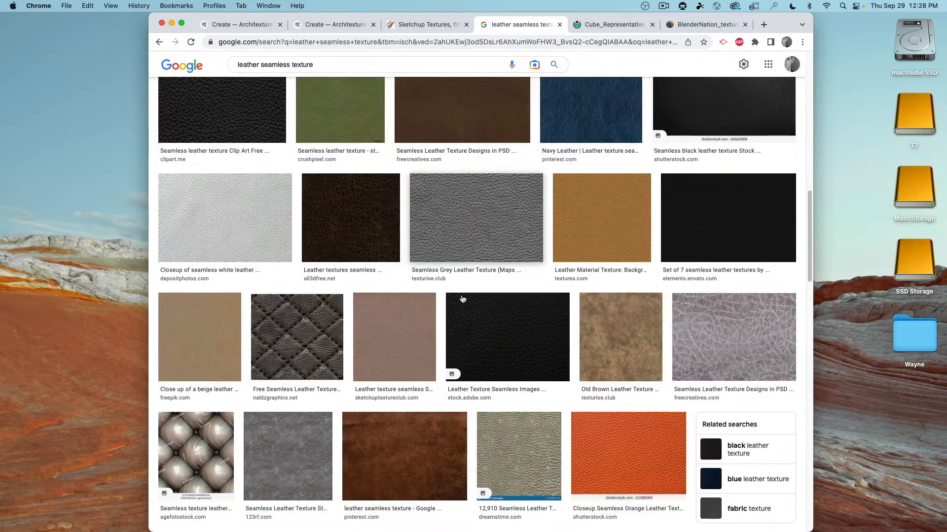
{"action": "scroll", "coordinate": [401, 280], "scroll_direction": "up", "scroll_amount": 15}
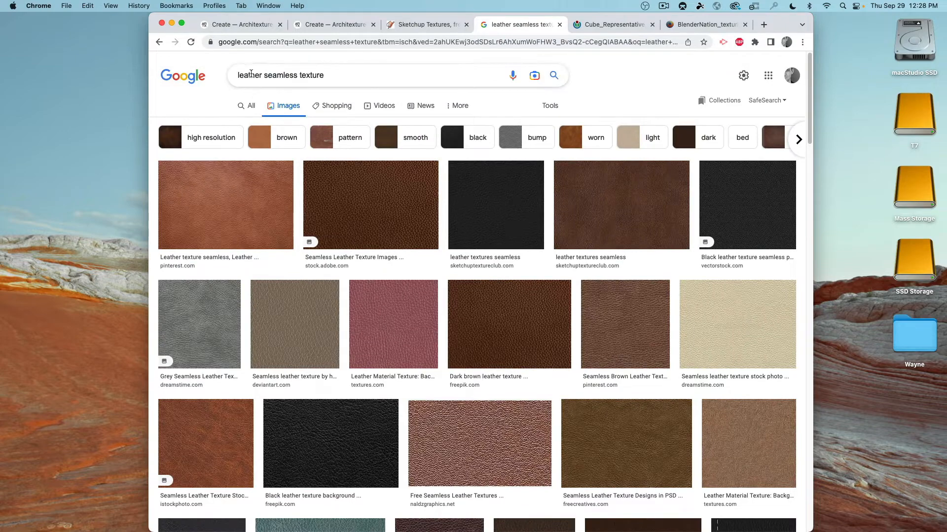
{"action": "scroll", "coordinate": [385, 191], "scroll_direction": "down", "scroll_amount": 11}
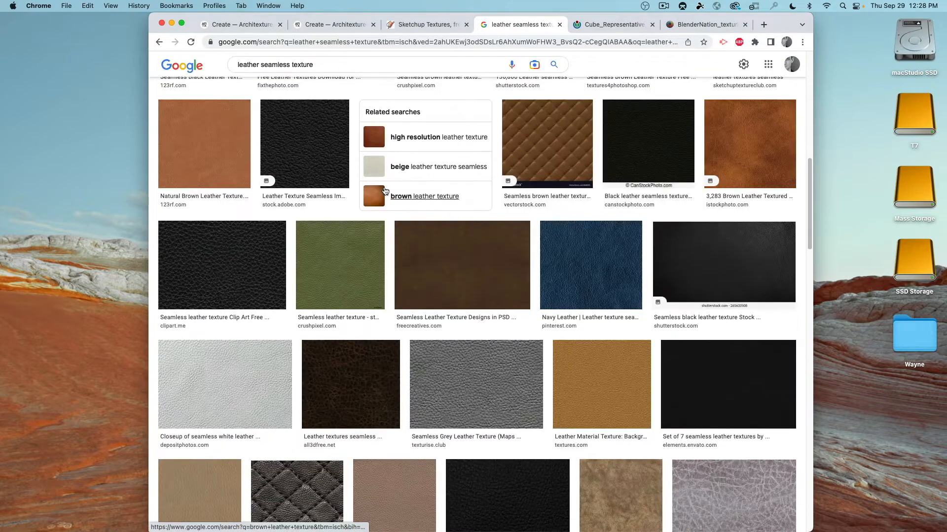
{"action": "scroll", "coordinate": [385, 190], "scroll_direction": "down", "scroll_amount": 6}
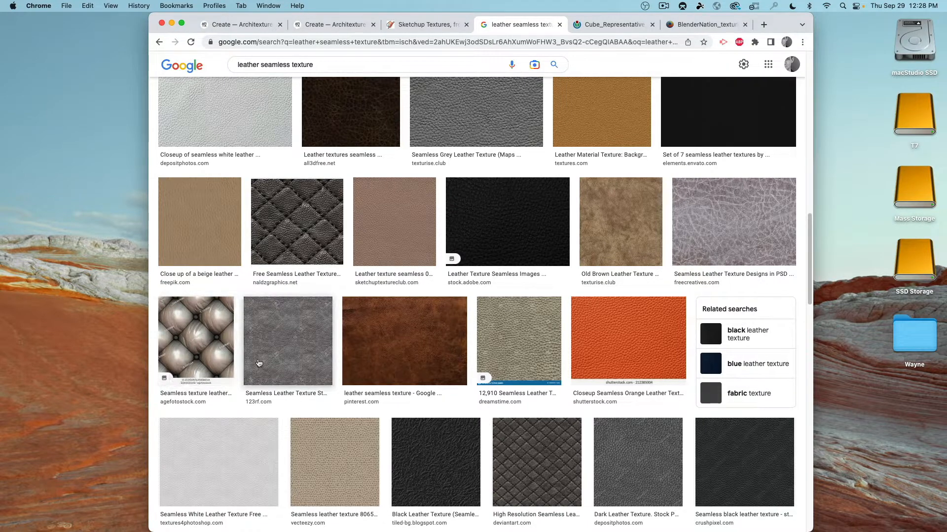
- Examine the cube UV unwrapping diagram and an enlarged view of the mushroom UV unwrapping and texture painting diagram
{"action": "left_click", "coordinate": [620, 24]}
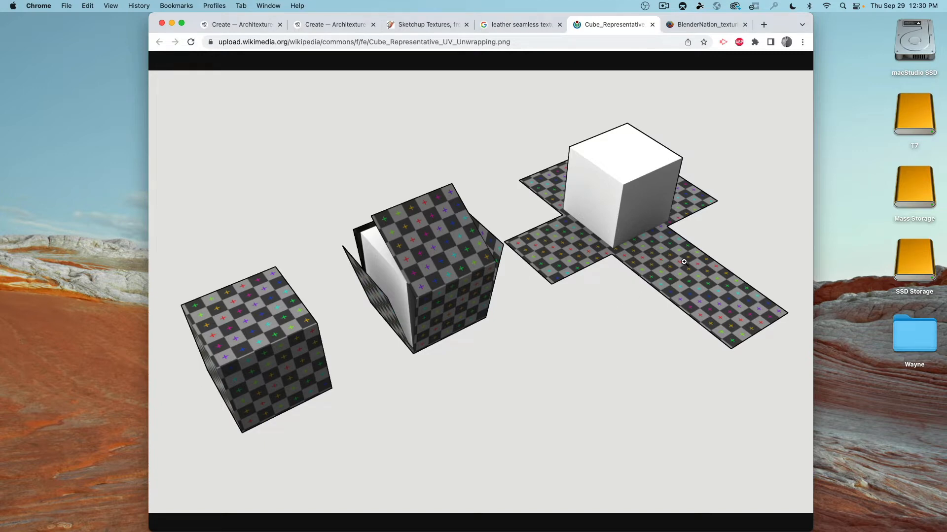
{"action": "left_click", "coordinate": [702, 25]}
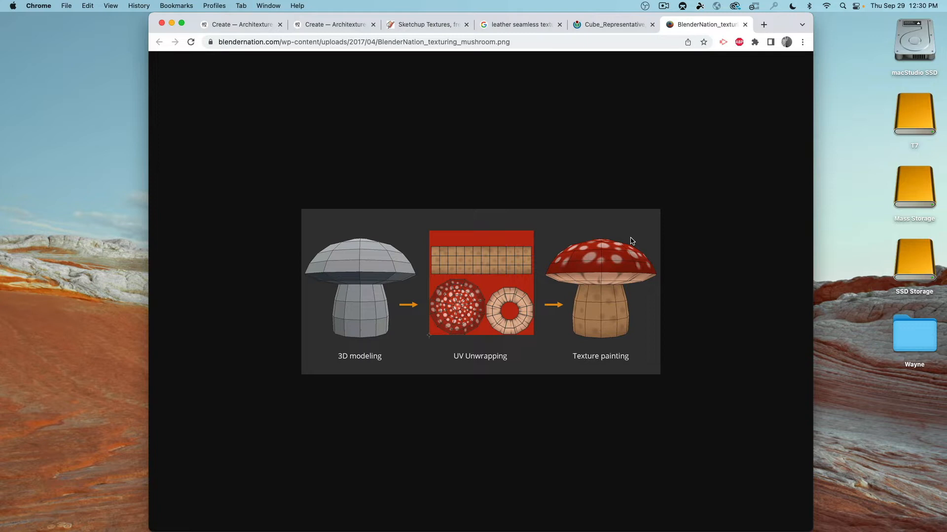
{"action": "key", "text": "super+equal"}
{"action": "key", "text": "super+equal"}
{"action": "key", "text": "super+equal"}
{"action": "key", "text": "super+equal"}
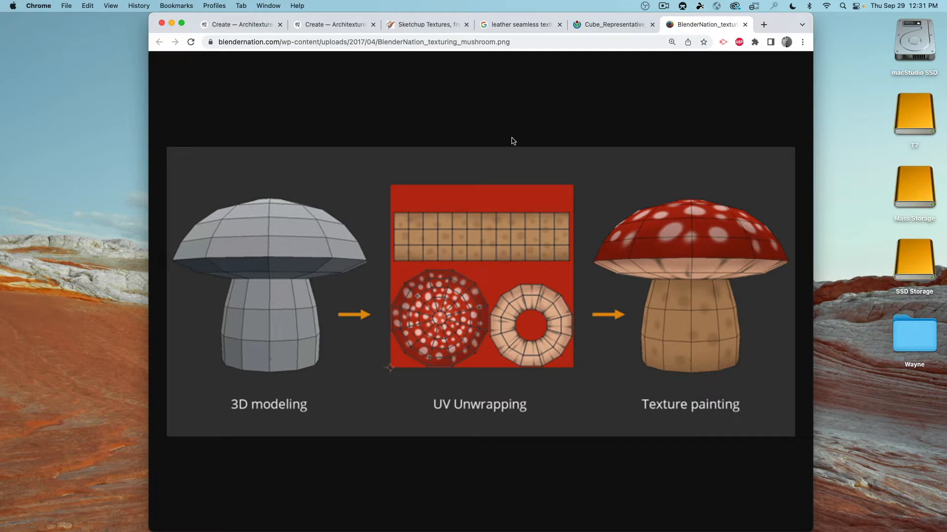
- Hide the browser and preview the image file Brick 34.3 x 10.7.jpg on the desktop
{"action": "key", "text": "super+h"}
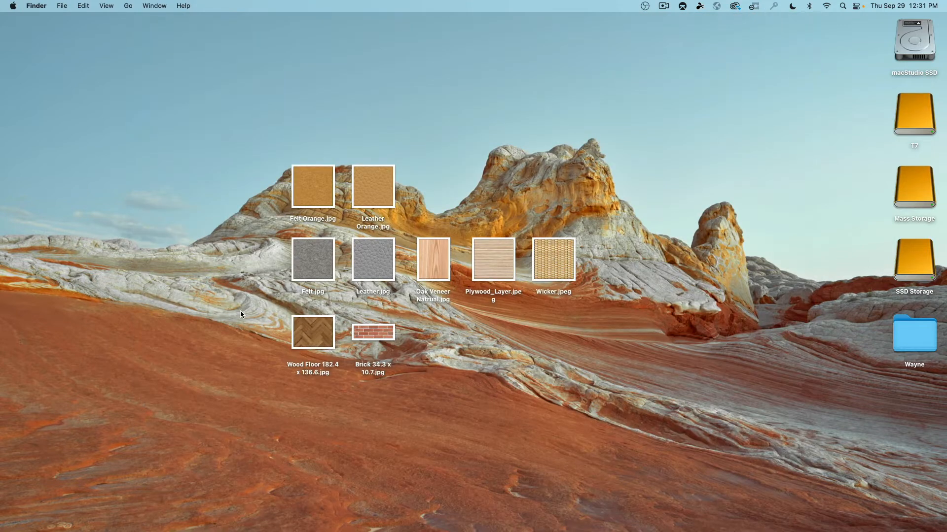
{"action": "left_click_drag", "start_coordinate": [254, 318], "coordinate": [430, 373]}
{"action": "left_click", "coordinate": [382, 346]}
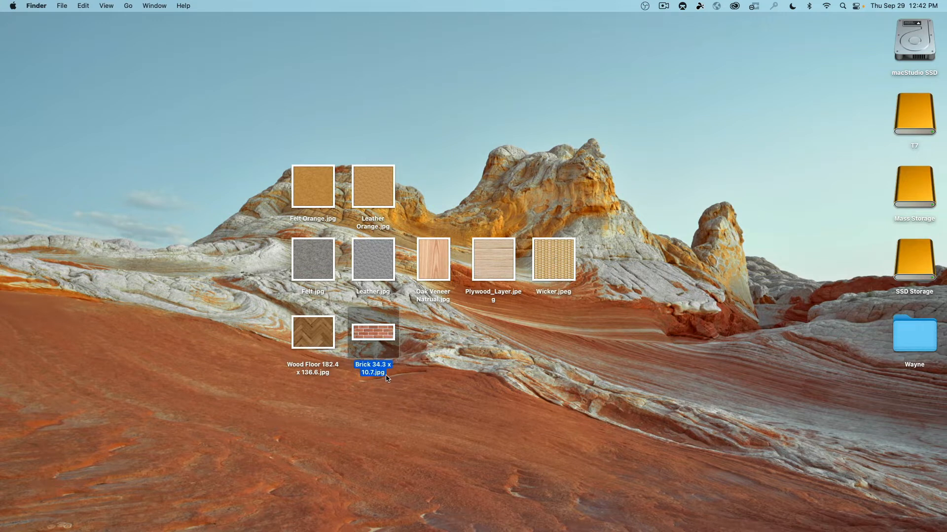
{"action": "key", "text": "space"}
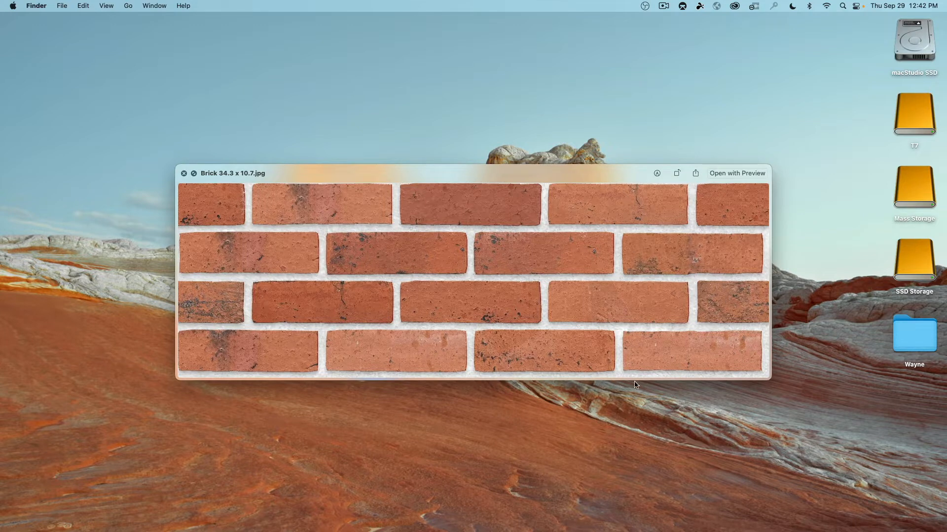
{"action": "key", "text": "space"}
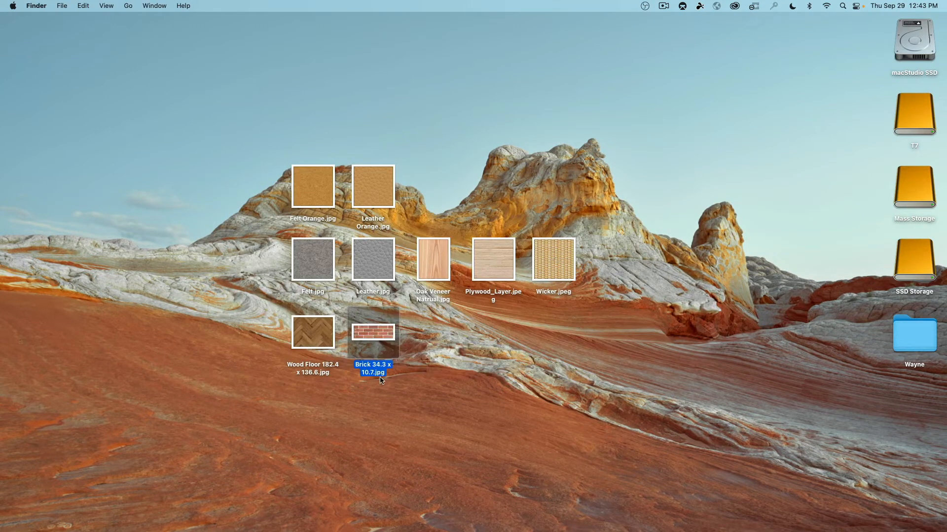
- Examine the dimensions in the brick texture's file name without changing it, and switch to the SketchUp model
{"action": "left_click", "coordinate": [378, 367]}
{"action": "left_click", "coordinate": [379, 365]}
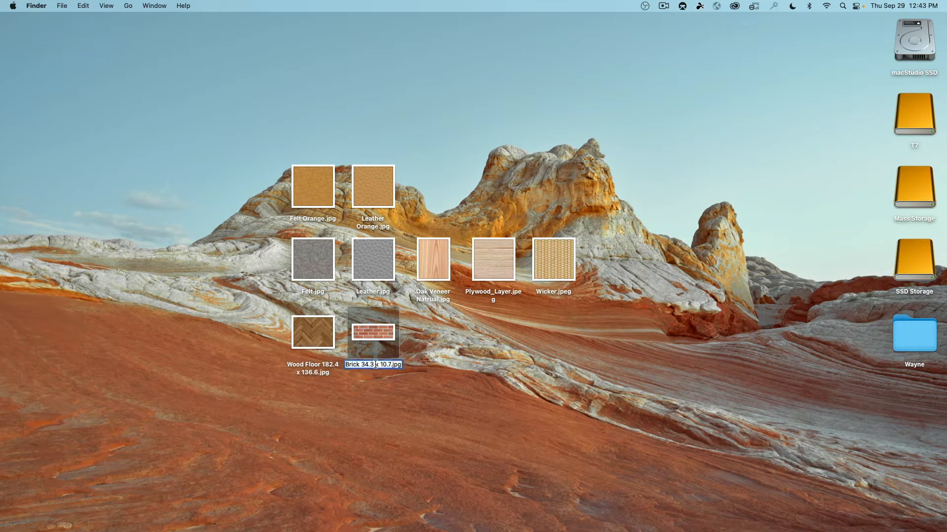
{"action": "left_click_drag", "start_coordinate": [375, 365], "coordinate": [362, 366]}
{"action": "key", "text": "Return"}
{"action": "left_click", "coordinate": [411, 353]}
{"action": "mouse_move", "coordinate": [360, 521]}
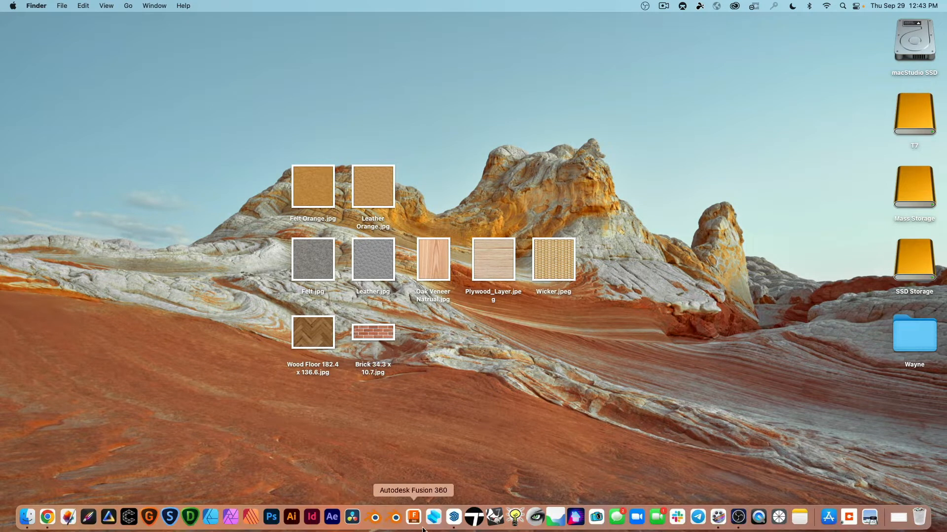
{"action": "left_click", "coordinate": [455, 517]}
- Apply the skin-tone color from Colors In Model to the whole wall group
{"action": "middle_click_drag", "start_coordinate": [372, 331], "coordinate": [422, 262]}
{"action": "left_click", "coordinate": [504, 277]}
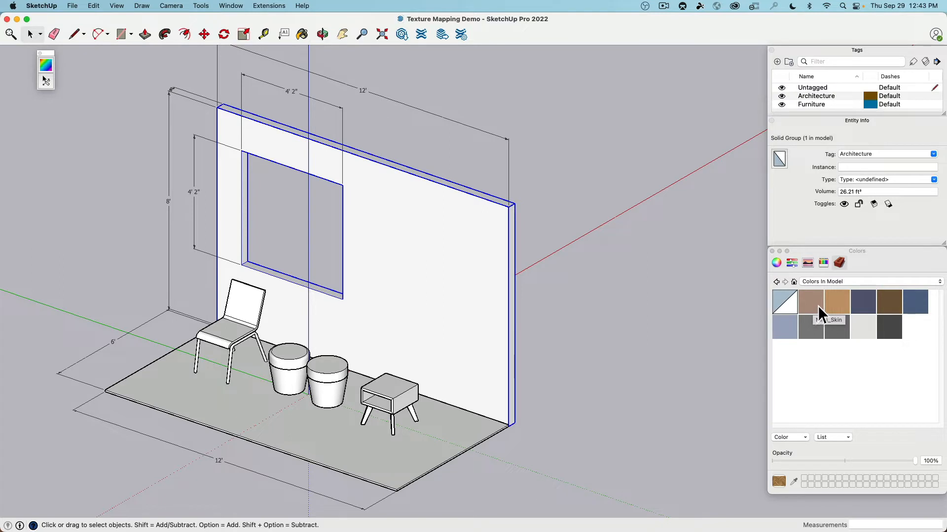
{"action": "mouse_move", "coordinate": [772, 316]}
{"action": "left_mouse_down"}
{"action": "mouse_move", "coordinate": [454, 285]}
{"action": "mouse_move", "coordinate": [434, 273]}
{"action": "left_mouse_up"}
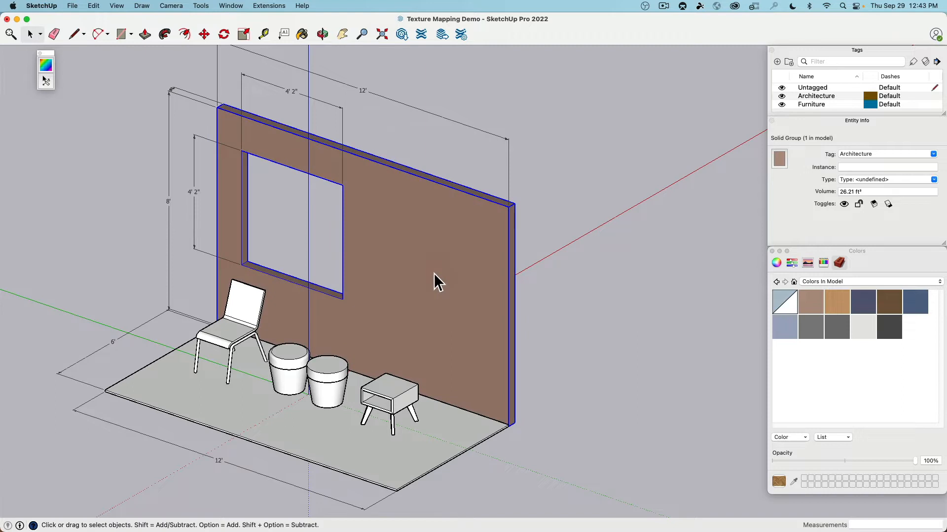
- Try three materials from the Stone collection on the wall group in turn, ending with the near-black stone
{"action": "left_click", "coordinate": [812, 279]}
{"action": "left_click", "coordinate": [835, 362]}
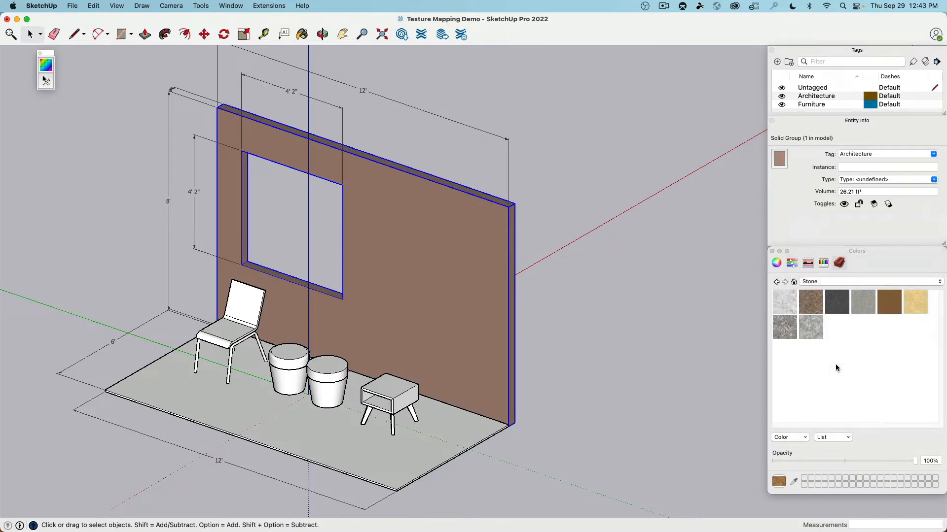
{"action": "mouse_move", "coordinate": [799, 329]}
{"action": "left_mouse_down"}
{"action": "mouse_move", "coordinate": [355, 281]}
{"action": "mouse_move", "coordinate": [460, 306]}
{"action": "left_mouse_up"}
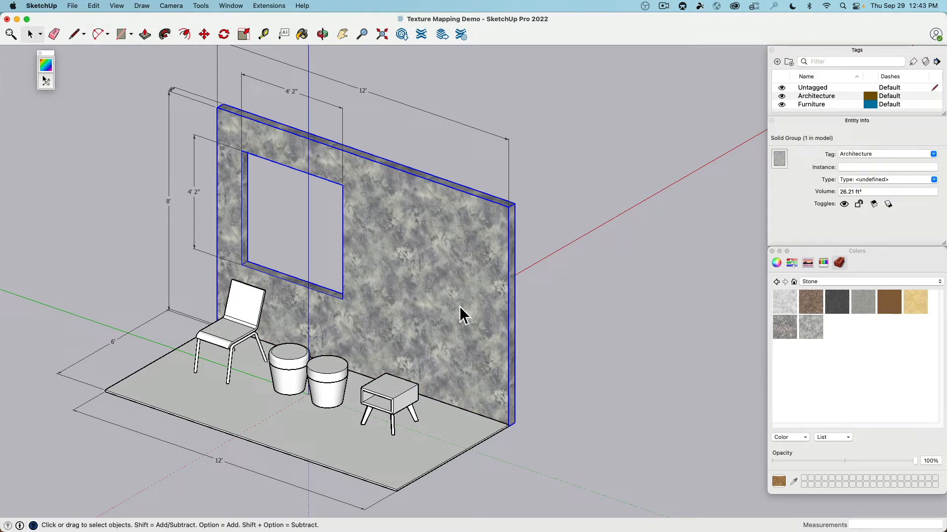
{"action": "left_click_drag", "start_coordinate": [862, 302], "coordinate": [458, 264]}
{"action": "left_click_drag", "start_coordinate": [841, 308], "coordinate": [471, 277]}
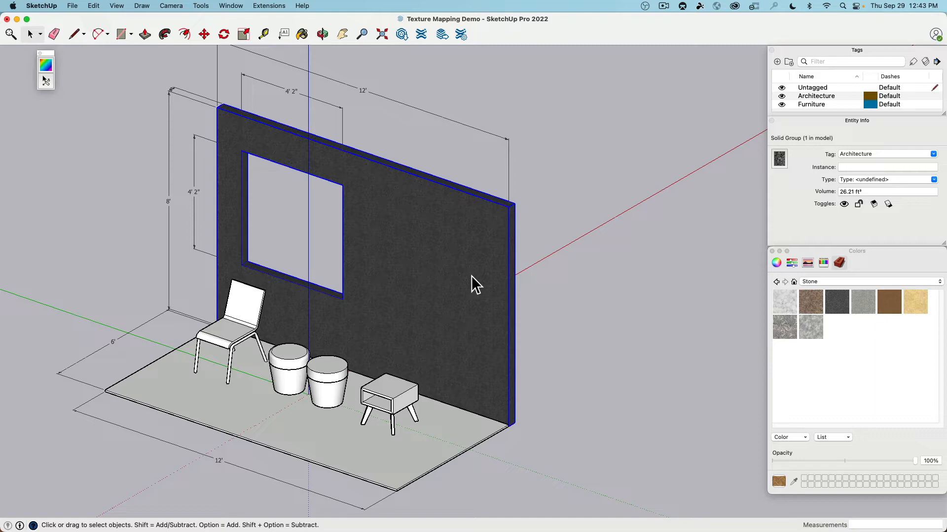
- Inside the wall group, apply the brown stone material to the front face only and leave the group
{"action": "middle_click_drag", "start_coordinate": [442, 276], "coordinate": [459, 359]}
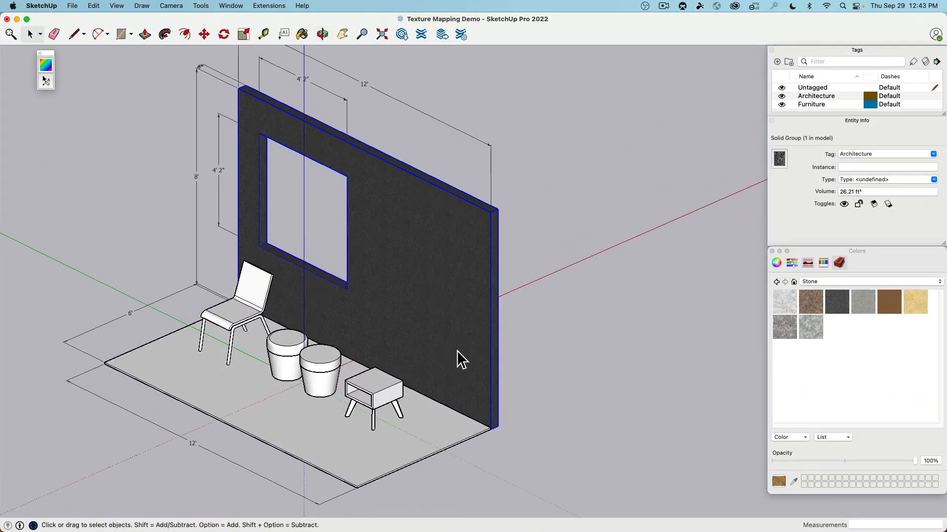
{"action": "double_click", "coordinate": [412, 247]}
{"action": "left_click", "coordinate": [419, 252]}
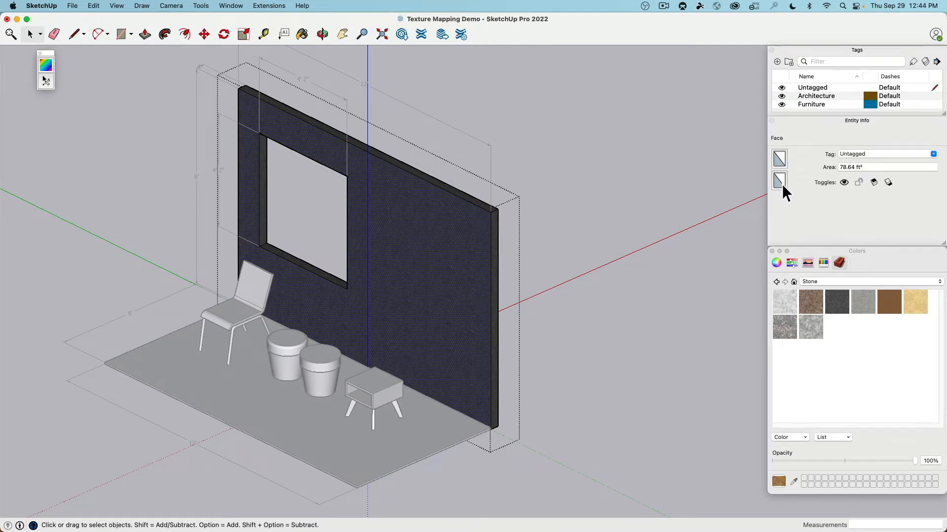
{"action": "left_click", "coordinate": [778, 159]}
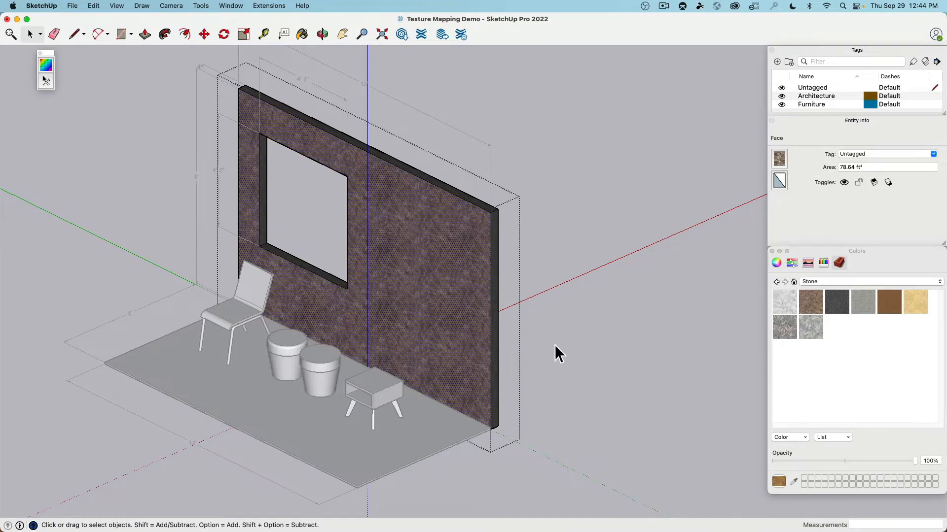
{"action": "left_click", "coordinate": [555, 353]}
{"action": "middle_click_drag", "start_coordinate": [648, 371], "coordinate": [666, 354]}
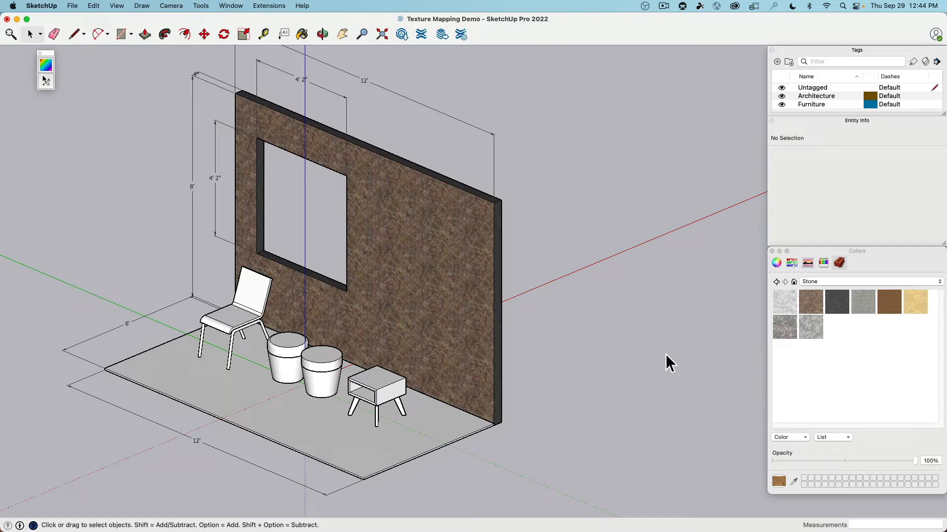
- Switch to Chrome, look at the Architextures and SketchUp Texture Club pages again, and return to SketchUp
{"action": "key", "text": "super+Tab"}
{"action": "key", "text": "super+Tab"}
{"action": "key", "text": "super+Tab"}
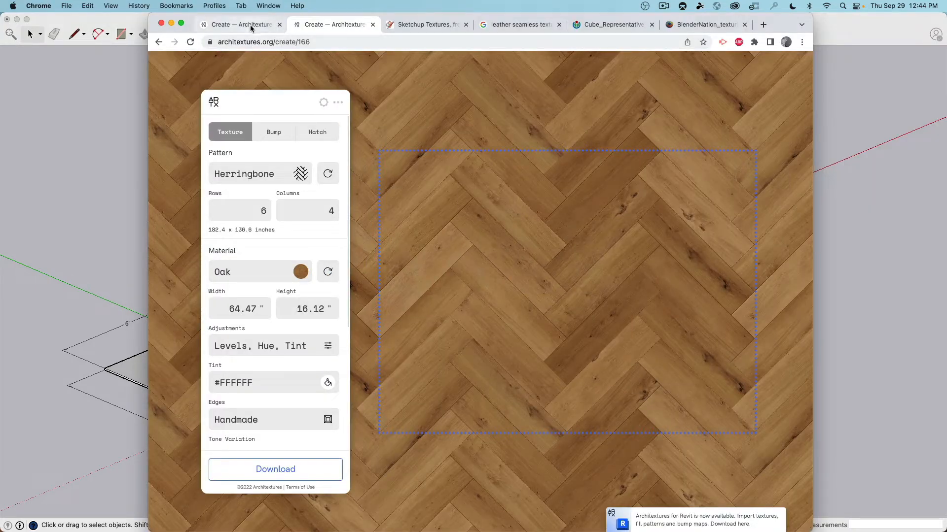
{"action": "left_click", "coordinate": [419, 25]}
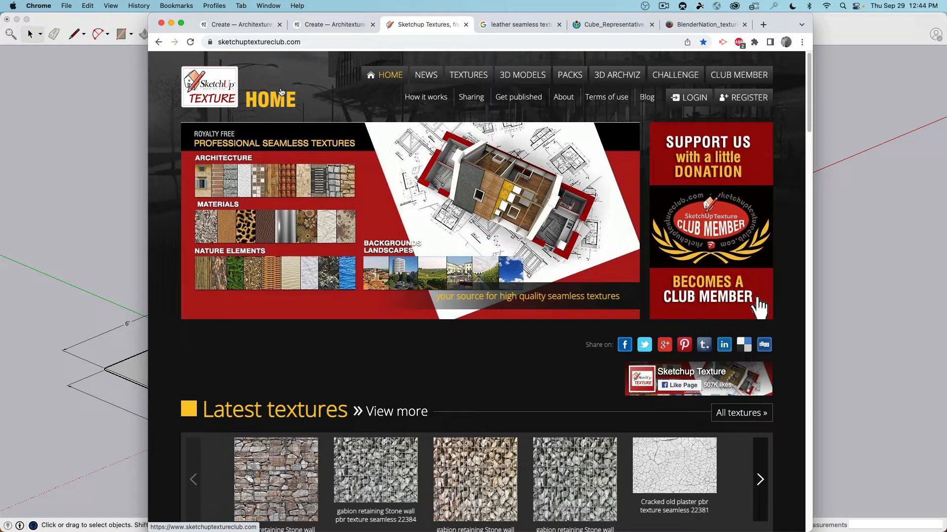
{"action": "left_click", "coordinate": [79, 138]}
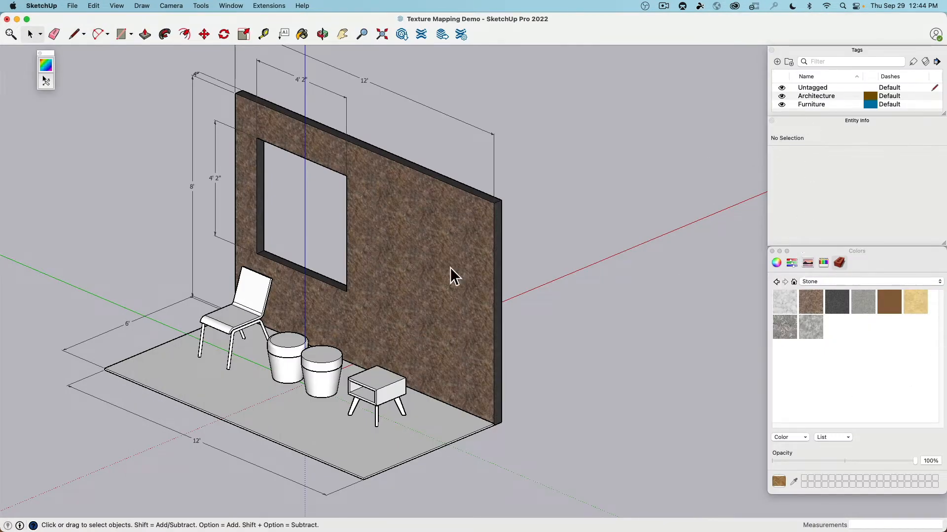
- Reset the wall group's material to the default from Colors In Model
{"action": "left_click", "coordinate": [459, 239]}
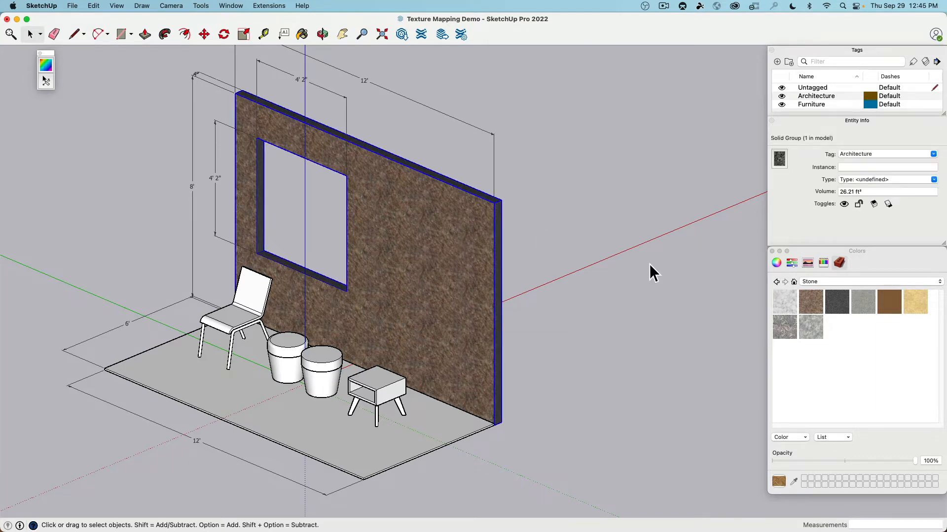
{"action": "left_click", "coordinate": [803, 281]}
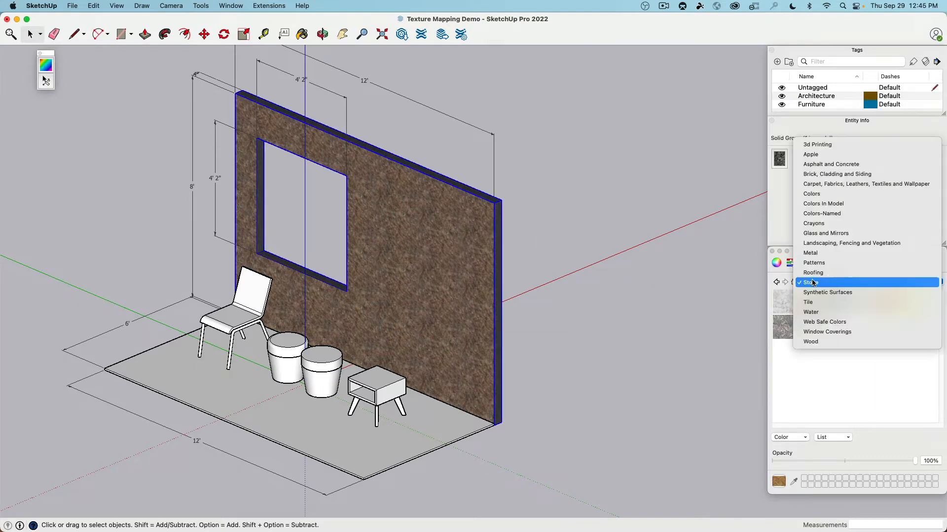
{"action": "left_click", "coordinate": [852, 204]}
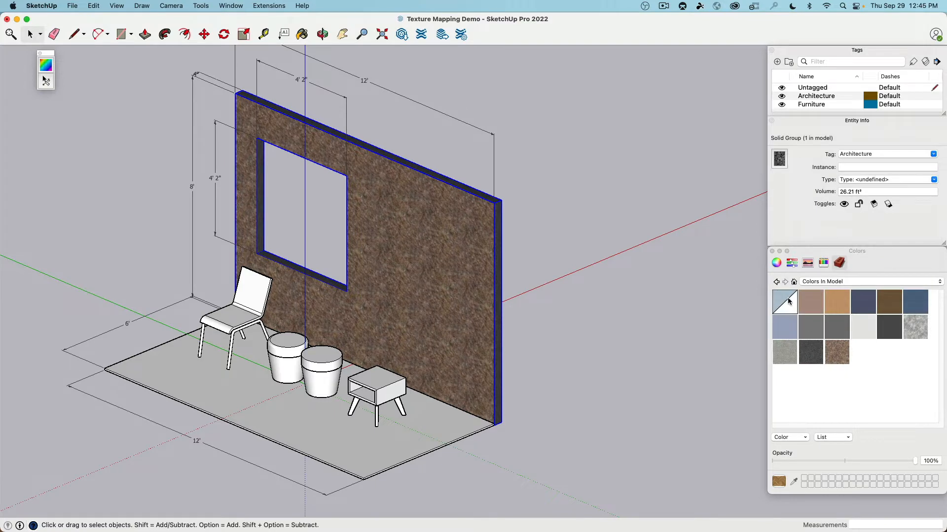
{"action": "left_click_drag", "start_coordinate": [778, 165], "coordinate": [777, 163]}
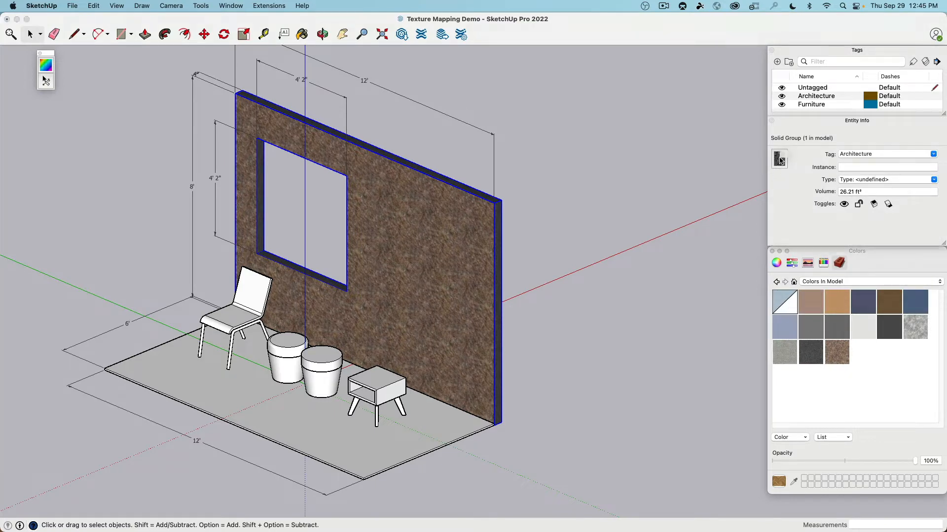
- Reset the front face inside the wall group to the default material and leave the group
{"action": "double_click", "coordinate": [462, 299]}
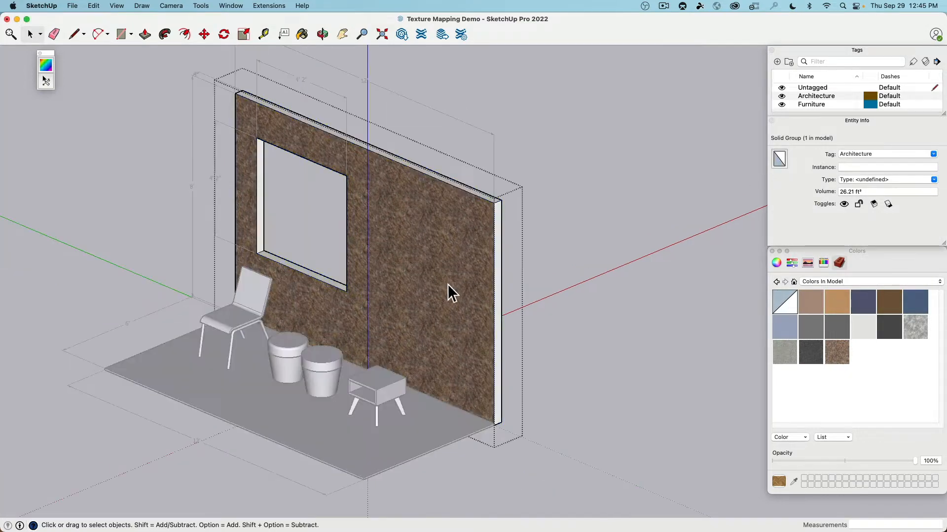
{"action": "left_click", "coordinate": [437, 252]}
{"action": "left_click", "coordinate": [791, 309]}
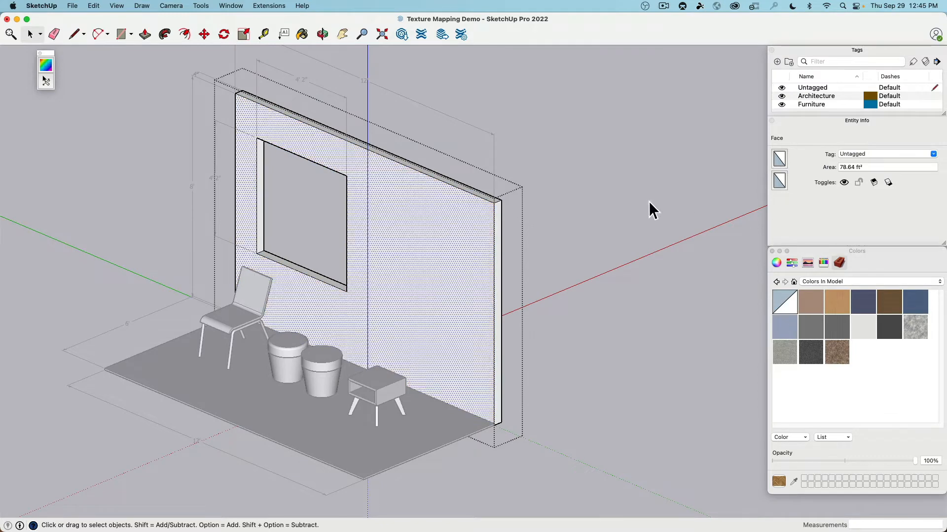
{"action": "left_click", "coordinate": [636, 193]}
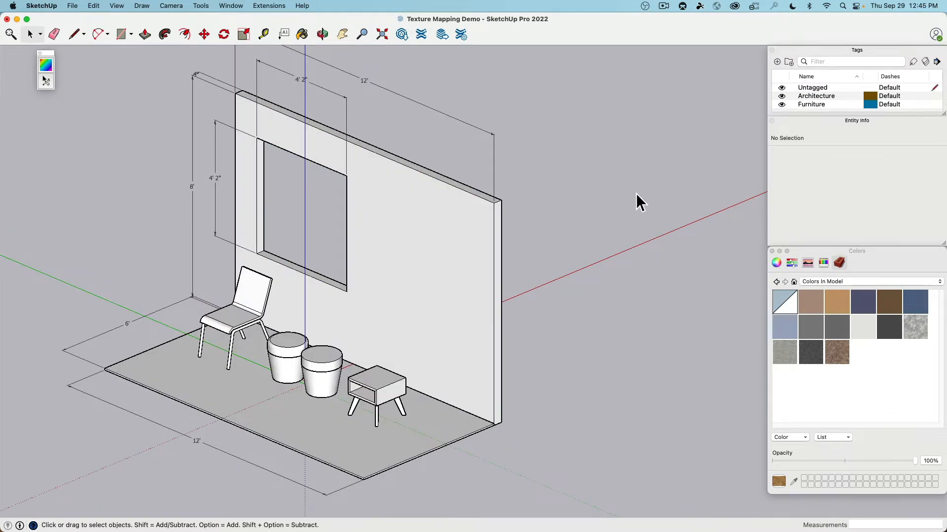
- Remove the four stone materials from Colors In Model
{"action": "left_click", "coordinate": [827, 284]}
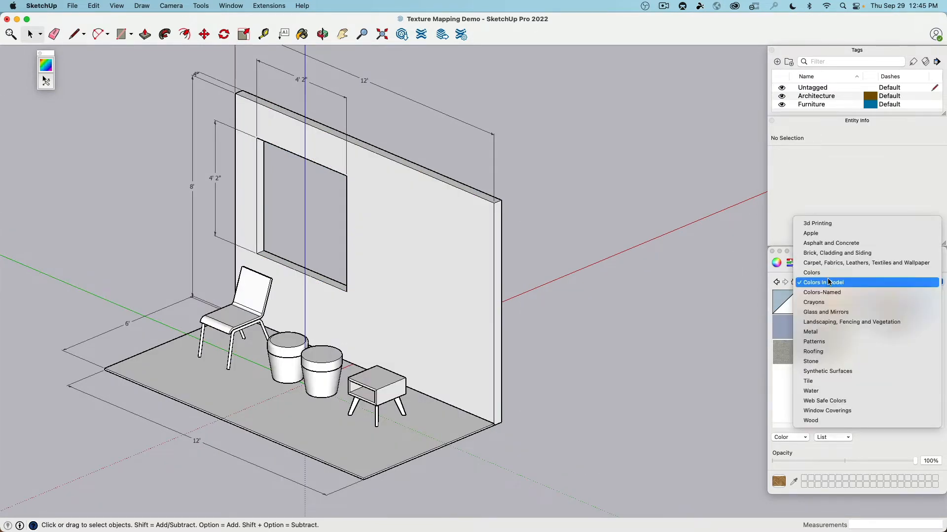
{"action": "left_click", "coordinate": [828, 284]}
{"action": "right_click", "coordinate": [891, 327]}
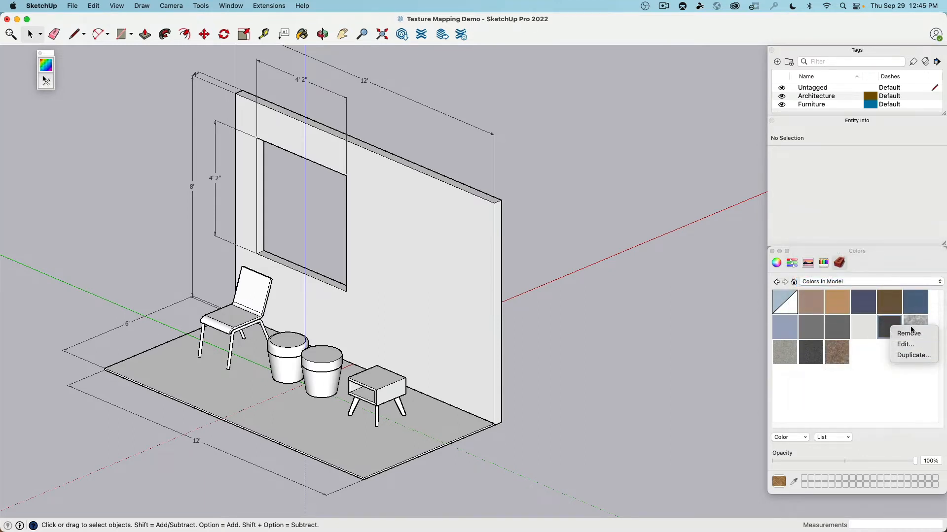
{"action": "left_click", "coordinate": [915, 331]}
{"action": "right_click", "coordinate": [917, 335]}
{"action": "left_click", "coordinate": [887, 335]}
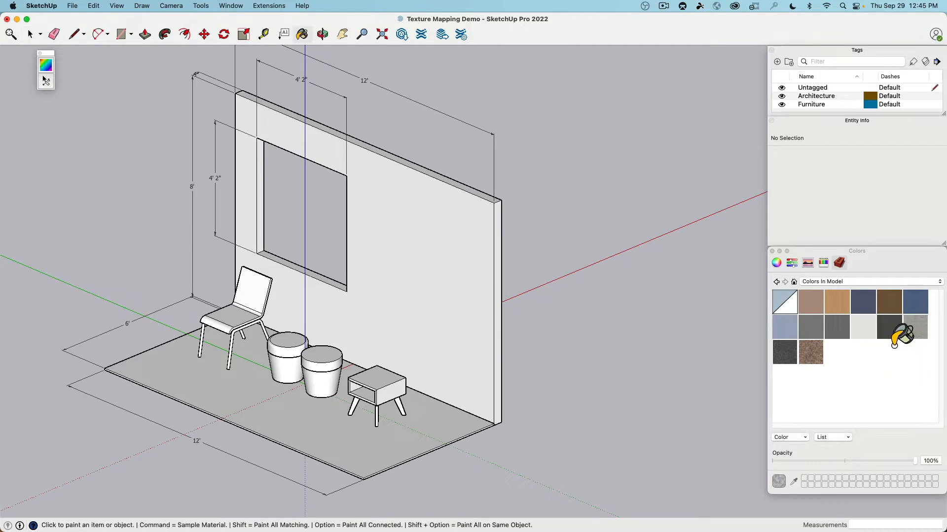
{"action": "right_click", "coordinate": [915, 331]}
{"action": "left_click", "coordinate": [909, 336]}
{"action": "right_click", "coordinate": [915, 331]}
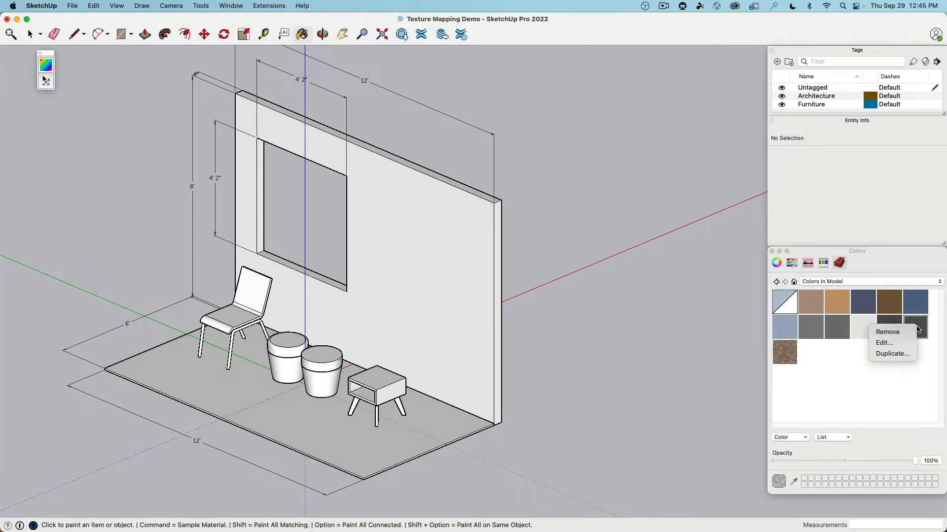
{"action": "left_click", "coordinate": [908, 335]}
{"action": "right_click", "coordinate": [915, 336]}
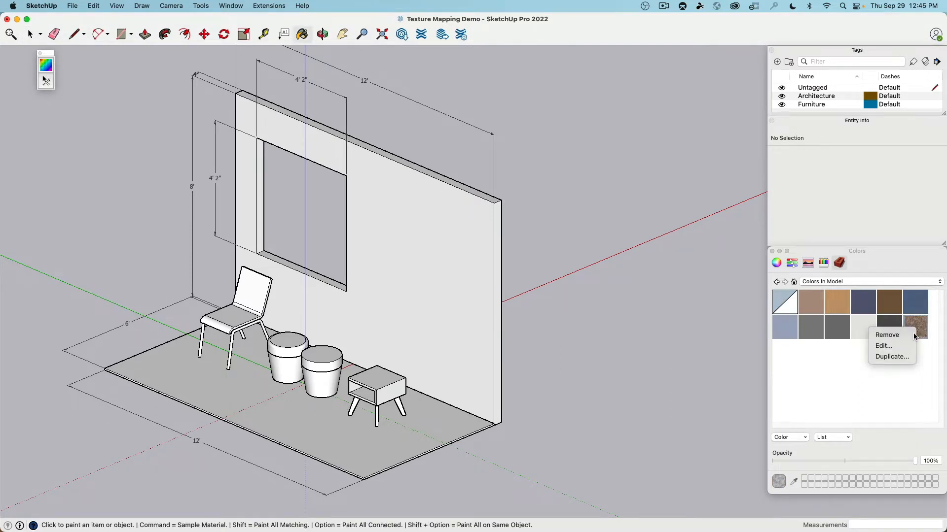
{"action": "left_click", "coordinate": [909, 337]}
- Remove the charcoal and off-white colors from Colors In Model, replacing their use with the default material
{"action": "right_click", "coordinate": [900, 332]}
{"action": "left_click", "coordinate": [903, 333]}
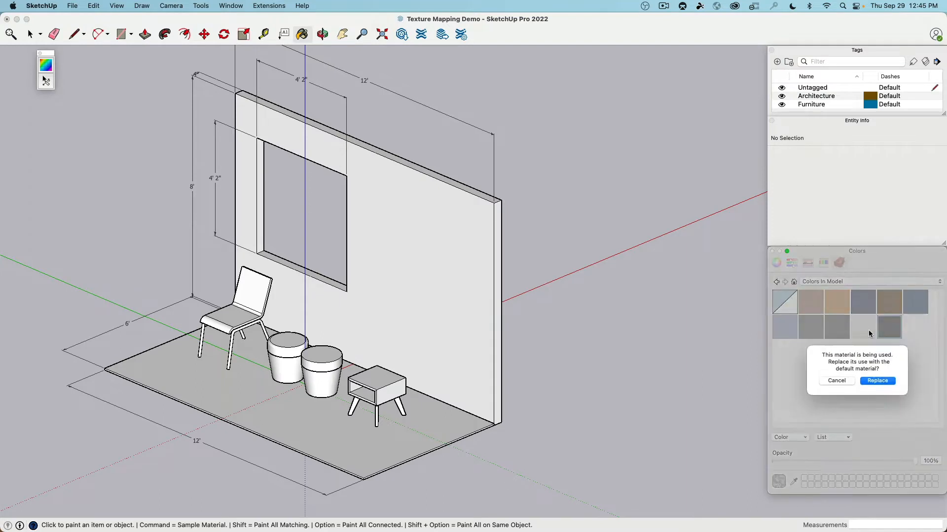
{"action": "left_click", "coordinate": [875, 368]}
{"action": "right_click", "coordinate": [861, 333]}
{"action": "left_click", "coordinate": [868, 341]}
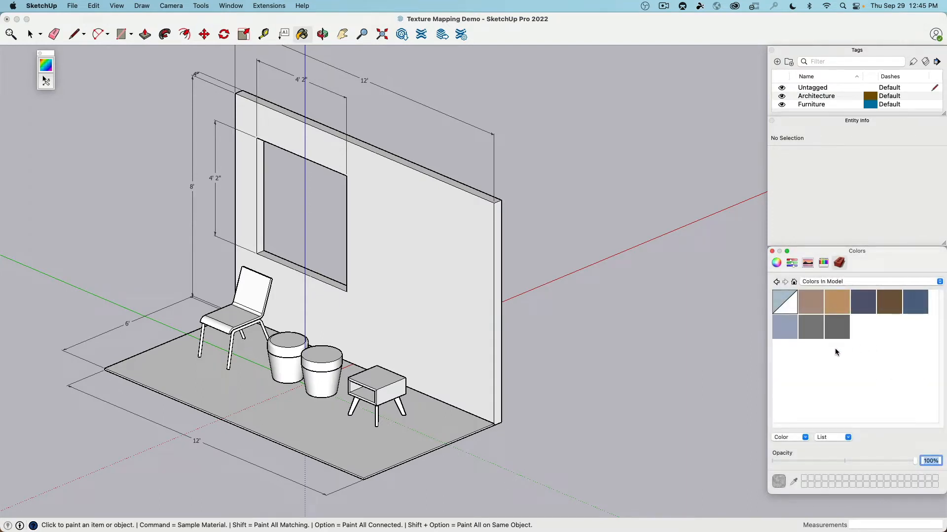
- Load the Brick 34.3 x 10.7.jpg image from the Desktop as a new texture for Colors In Model
{"action": "middle_click_drag", "start_coordinate": [577, 253], "coordinate": [590, 263], "text": "shift"}
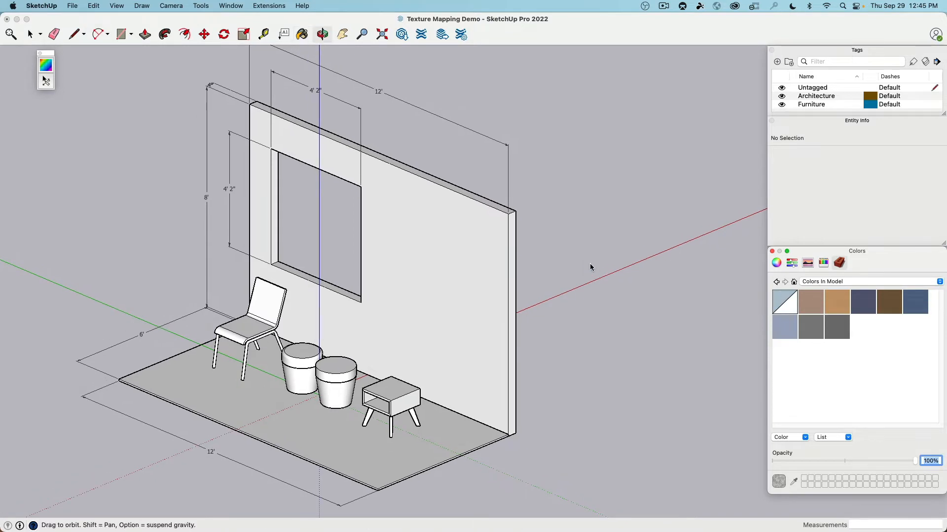
{"action": "right_click", "coordinate": [860, 327]}
{"action": "left_click", "coordinate": [868, 333]}
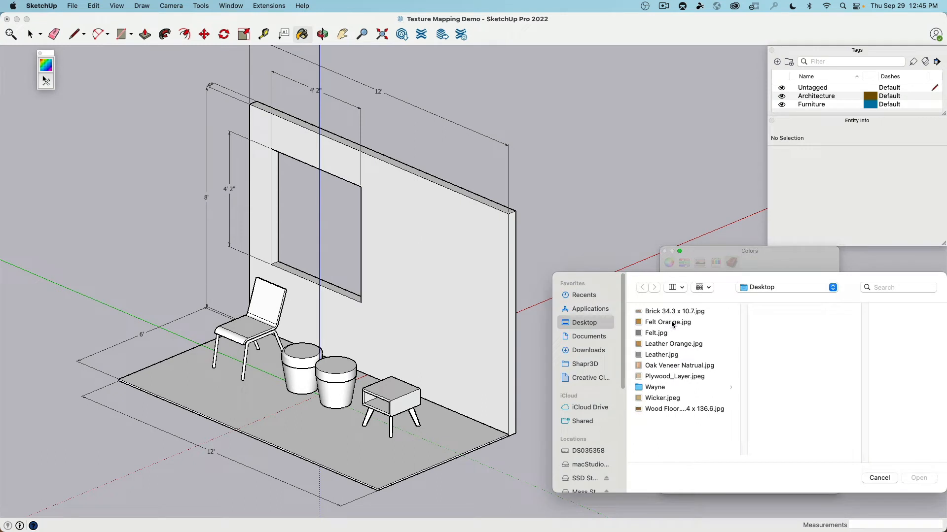
{"action": "left_click", "coordinate": [689, 311]}
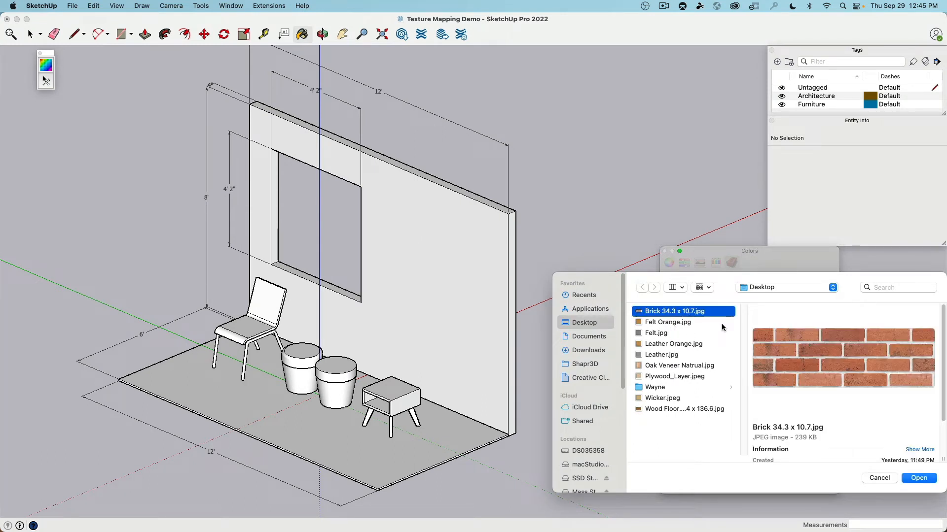
{"action": "key", "text": "Return"}
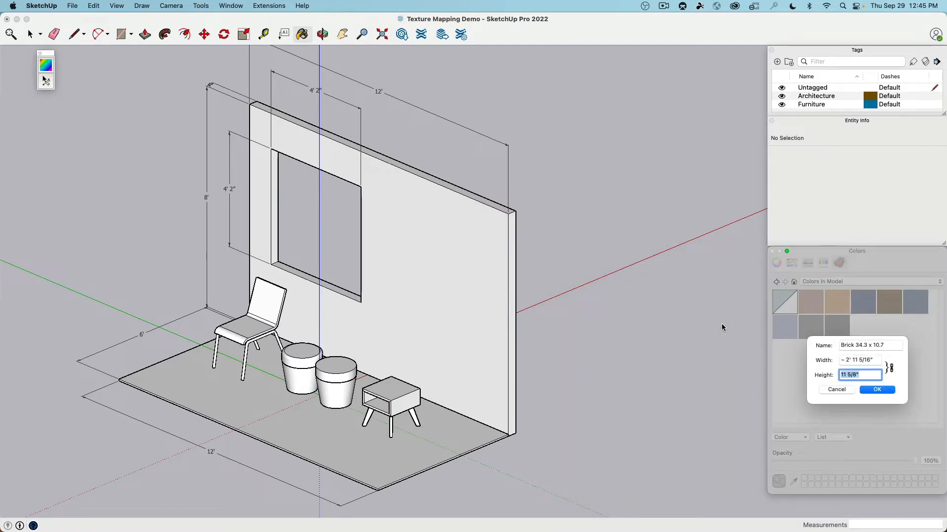
- Set the brick texture's width to 34.3" with its proportions locked and add it to the model's materials
{"action": "key", "text": "Tab"}
{"action": "key", "text": "Tab"}
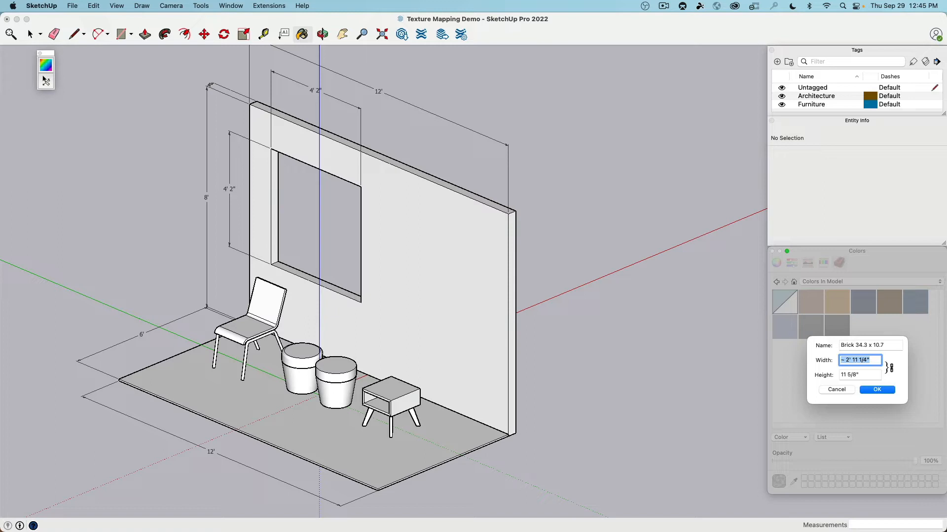
{"action": "type", "text": "34.3\""}
{"action": "key", "text": "Tab"}
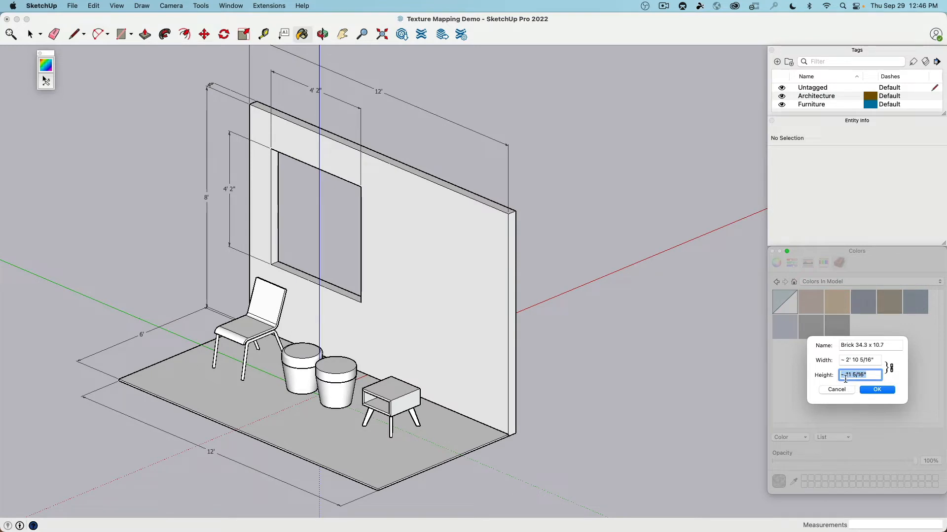
{"action": "left_click", "coordinate": [888, 389]}
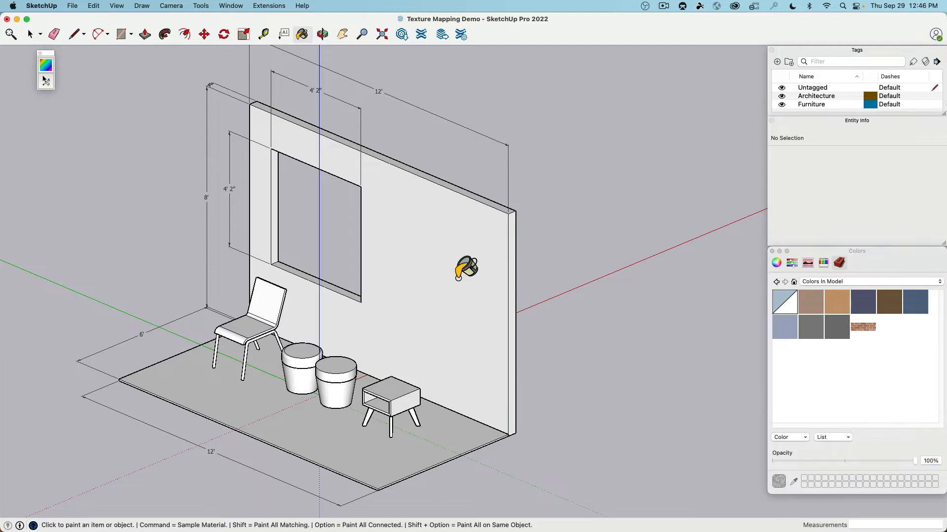
- Apply the brick texture to the front face inside the wall group
{"action": "left_click", "coordinate": [30, 34]}
{"action": "double_click", "coordinate": [402, 254]}
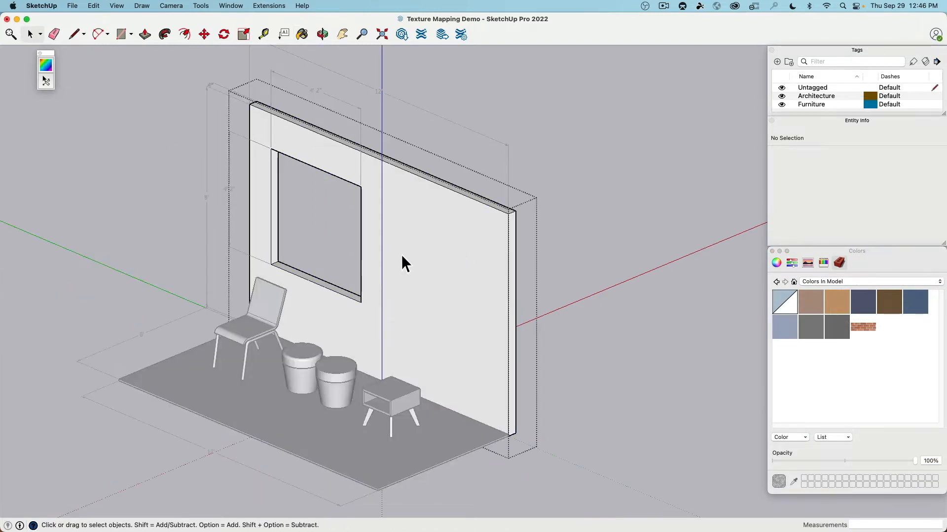
{"action": "left_click", "coordinate": [399, 229]}
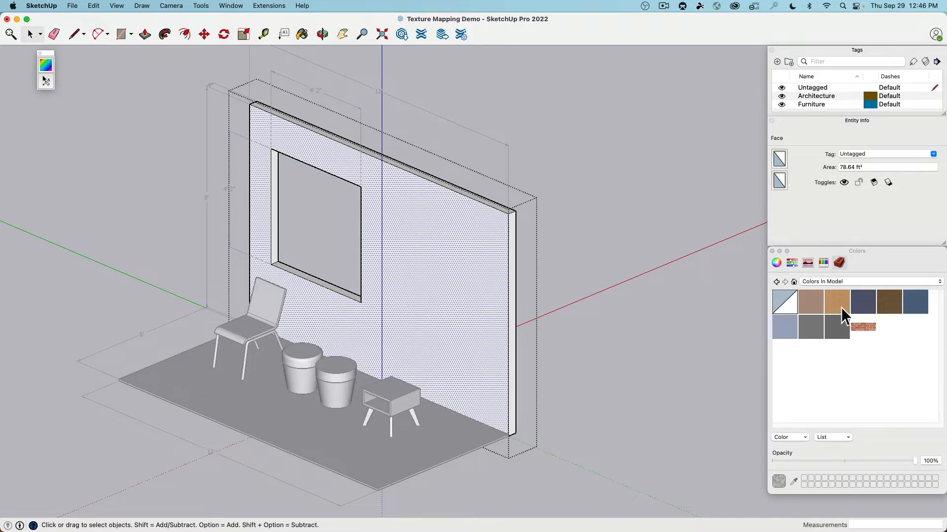
{"action": "left_click", "coordinate": [862, 327]}
{"action": "middle_click_drag", "start_coordinate": [239, 250], "coordinate": [336, 251]}
{"action": "scroll", "coordinate": [333, 263], "scroll_direction": "up", "scroll_amount": 5}
{"action": "middle_click_drag", "start_coordinate": [327, 307], "coordinate": [559, 165]}
{"action": "middle_click_drag", "start_coordinate": [403, 347], "coordinate": [424, 355]}
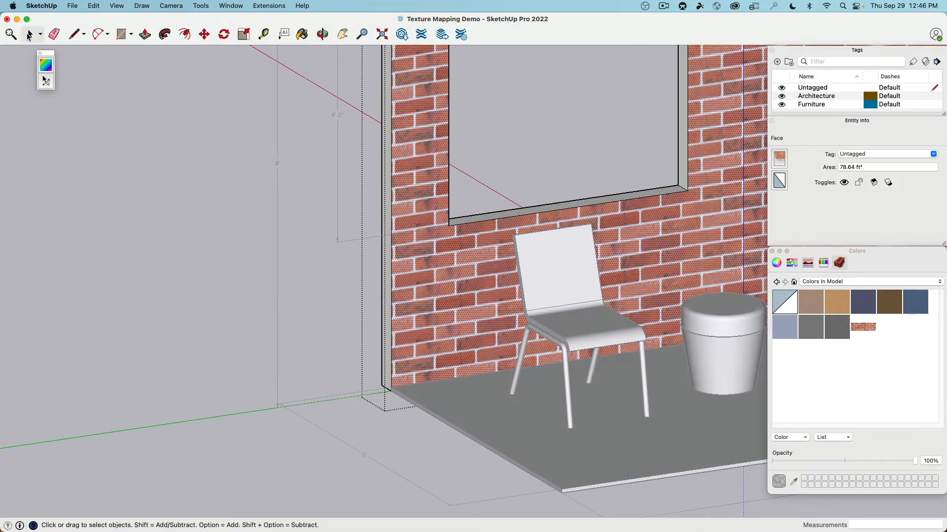
- Leave the wall group and hide the floor slab group
{"action": "left_click", "coordinate": [192, 261]}
{"action": "left_click", "coordinate": [440, 406]}
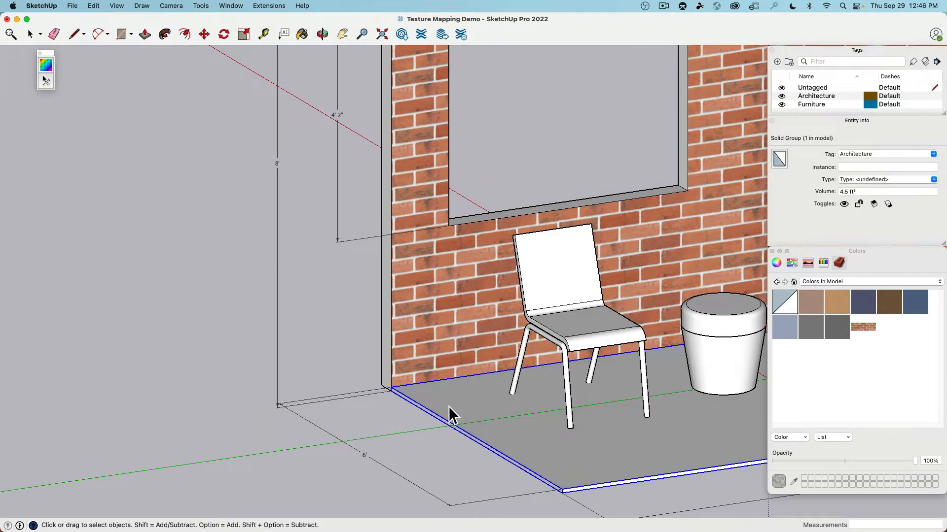
{"action": "right_click", "coordinate": [457, 405]}
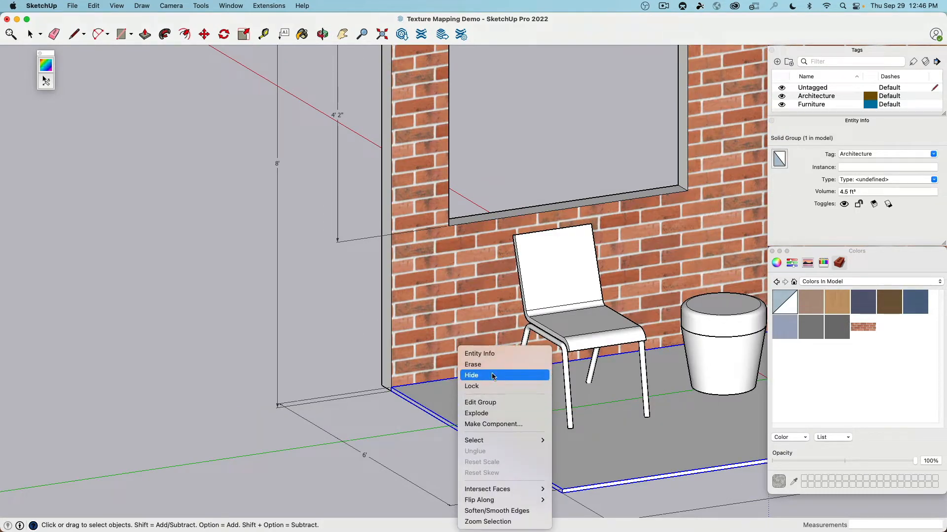
{"action": "left_click", "coordinate": [474, 376]}
- Examine how the brick courses meet the wall's lower corner and the sill, jamb and head of the window opening
{"action": "scroll", "coordinate": [424, 387], "scroll_direction": "up", "scroll_amount": 8}
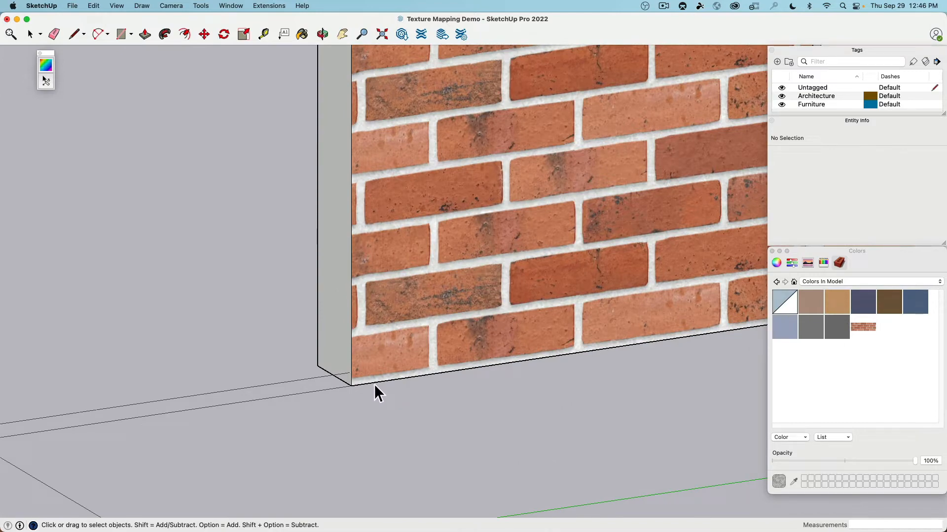
{"action": "scroll", "coordinate": [383, 264], "scroll_direction": "down", "scroll_amount": 3}
{"action": "middle_click_drag", "start_coordinate": [383, 264], "coordinate": [352, 482], "text": "shift"}
{"action": "middle_click_drag", "start_coordinate": [499, 326], "coordinate": [207, 323]}
{"action": "scroll", "coordinate": [459, 299], "scroll_direction": "up", "scroll_amount": 5}
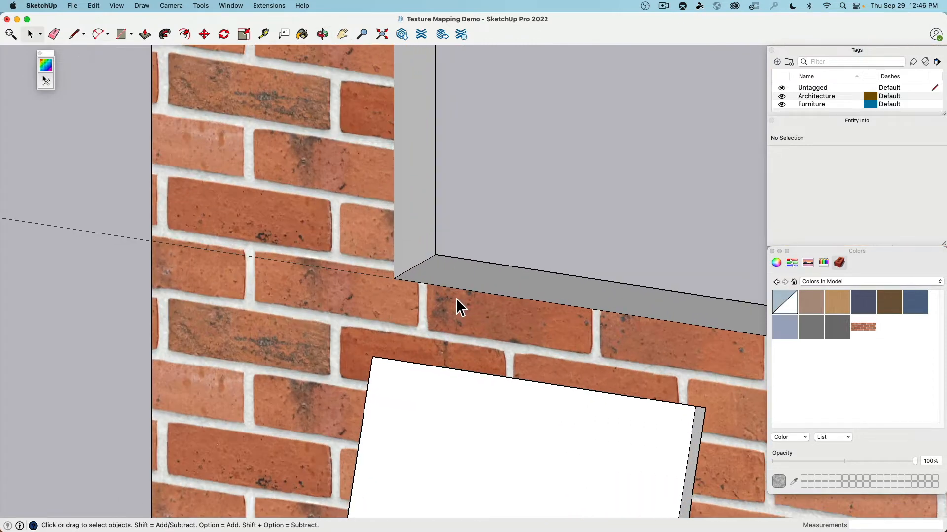
{"action": "scroll", "coordinate": [457, 300], "scroll_direction": "up", "scroll_amount": 2}
{"action": "scroll", "coordinate": [404, 260], "scroll_direction": "down", "scroll_amount": 5}
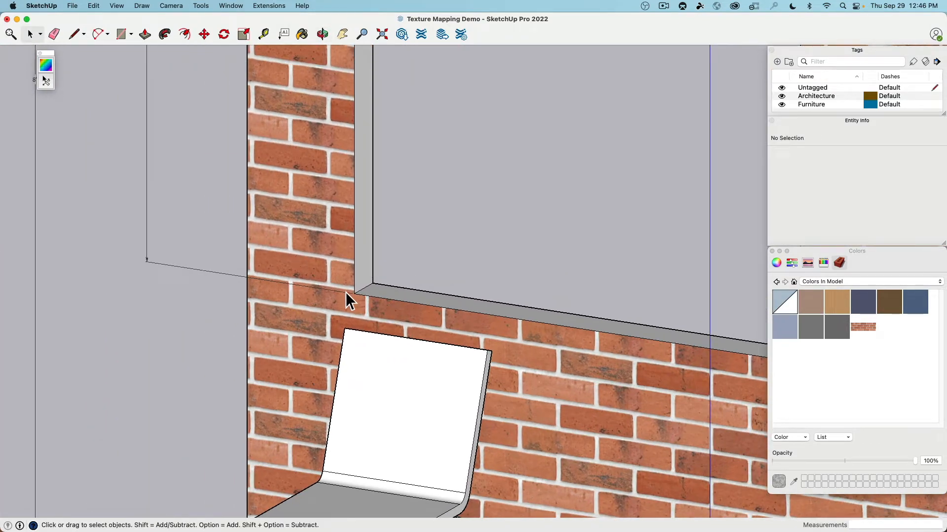
{"action": "middle_click_drag", "start_coordinate": [373, 141], "coordinate": [397, 362], "text": "shift"}
{"action": "middle_click_drag", "start_coordinate": [393, 215], "coordinate": [383, 338], "text": "shift"}
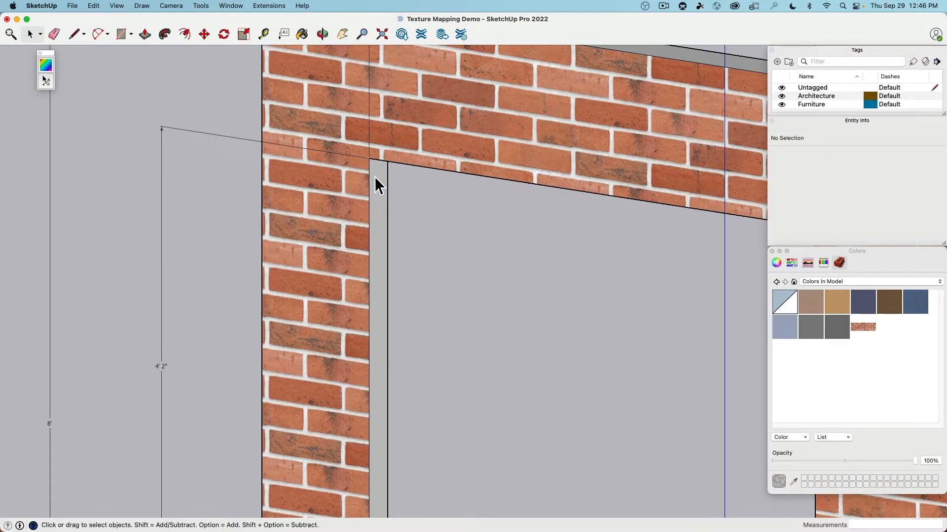
{"action": "middle_click_drag", "start_coordinate": [374, 177], "coordinate": [347, 189]}
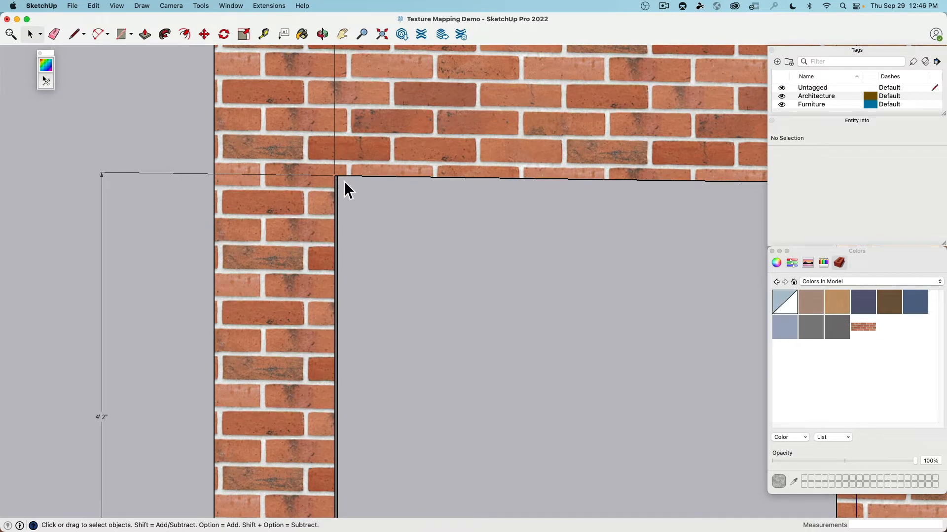
{"action": "middle_click_drag", "start_coordinate": [342, 205], "coordinate": [387, 212]}
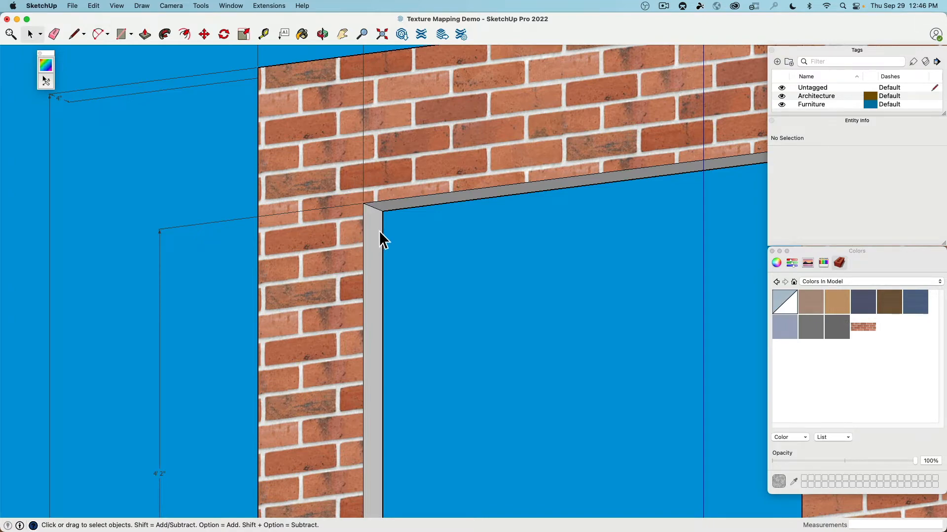
{"action": "scroll", "coordinate": [380, 232], "scroll_direction": "down", "scroll_amount": 4}
{"action": "middle_click_drag", "start_coordinate": [389, 263], "coordinate": [374, 381], "text": "shift"}
{"action": "scroll", "coordinate": [370, 260], "scroll_direction": "up", "scroll_amount": 2}
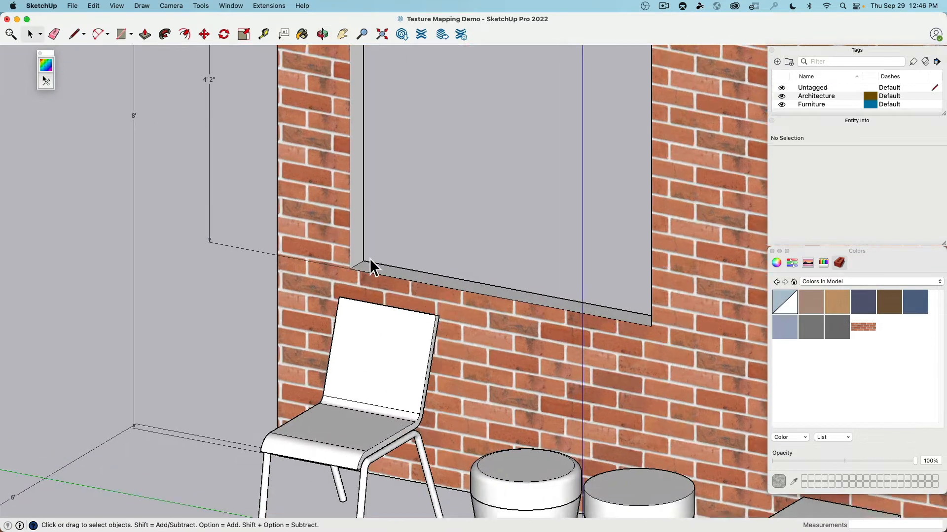
{"action": "scroll", "coordinate": [371, 266], "scroll_direction": "up", "scroll_amount": 2}
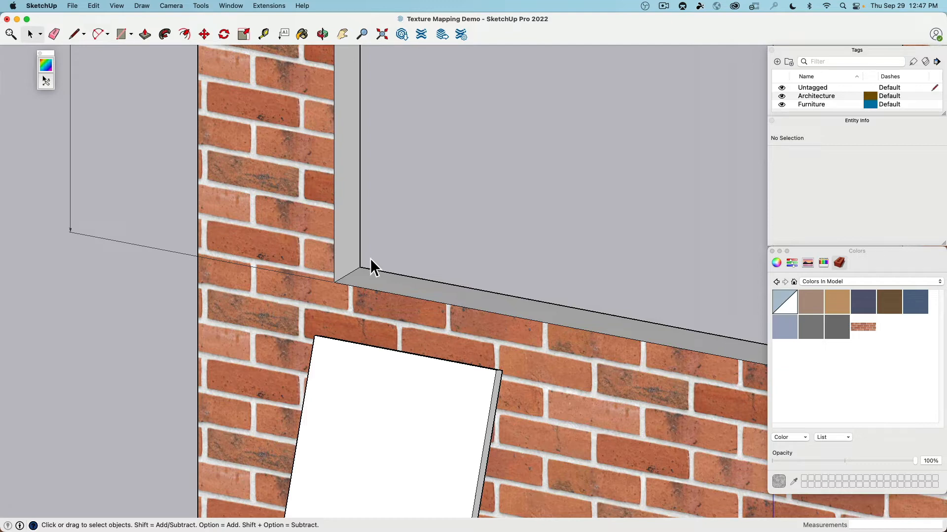
- Open the wall group and select the sill face of the window opening
{"action": "scroll", "coordinate": [371, 259], "scroll_direction": "down", "scroll_amount": 5}
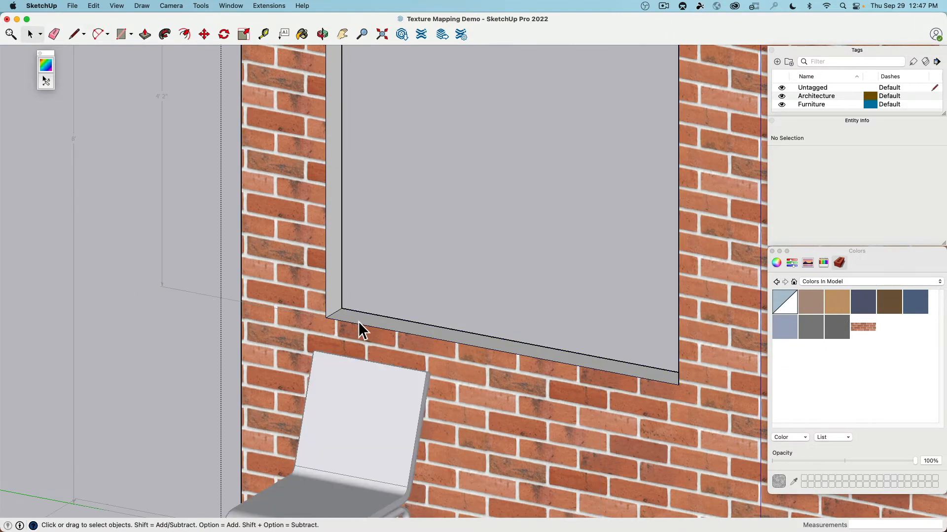
{"action": "left_click", "coordinate": [357, 321]}
{"action": "middle_click_drag", "start_coordinate": [385, 281], "coordinate": [359, 371]}
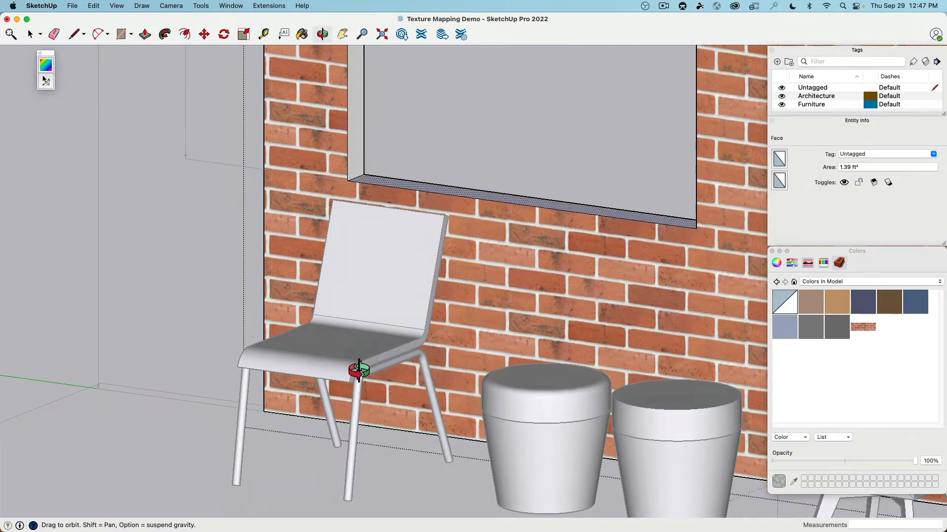
{"action": "middle_click_drag", "start_coordinate": [428, 172], "coordinate": [410, 262], "text": "shift"}
{"action": "scroll", "coordinate": [394, 248], "scroll_direction": "up", "scroll_amount": 5}
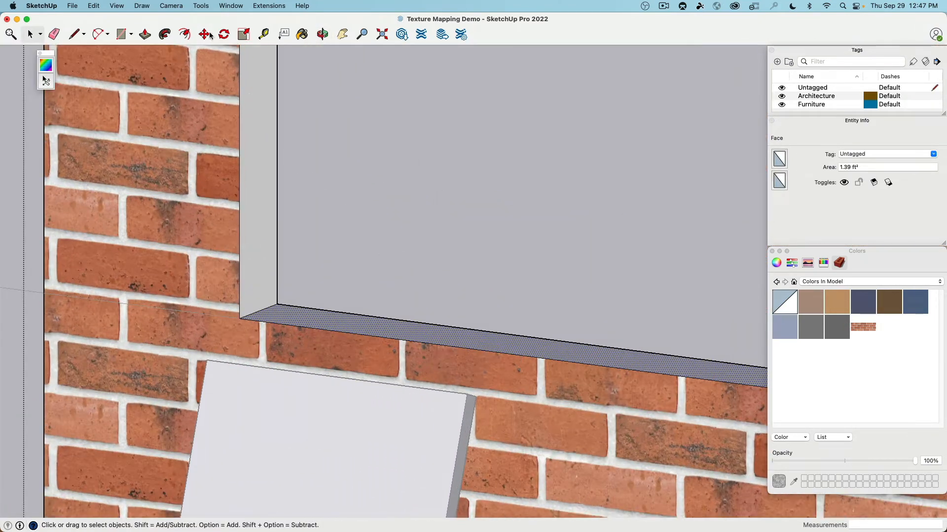
{"action": "left_click", "coordinate": [204, 34]}
{"action": "left_click", "coordinate": [370, 330]}
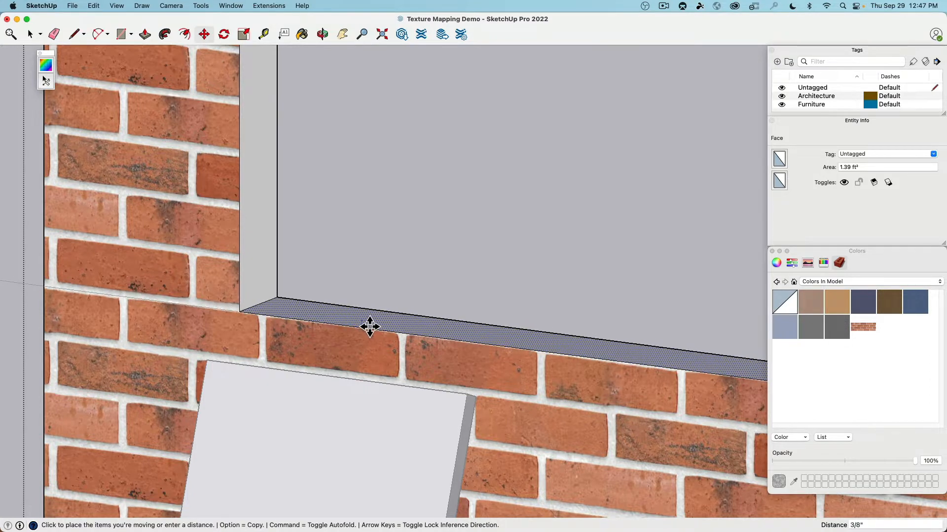
{"action": "key", "text": "Escape"}
- Push/Pull the window sill face up 5/16" to line up with the brick joint
{"action": "left_click", "coordinate": [141, 36]}
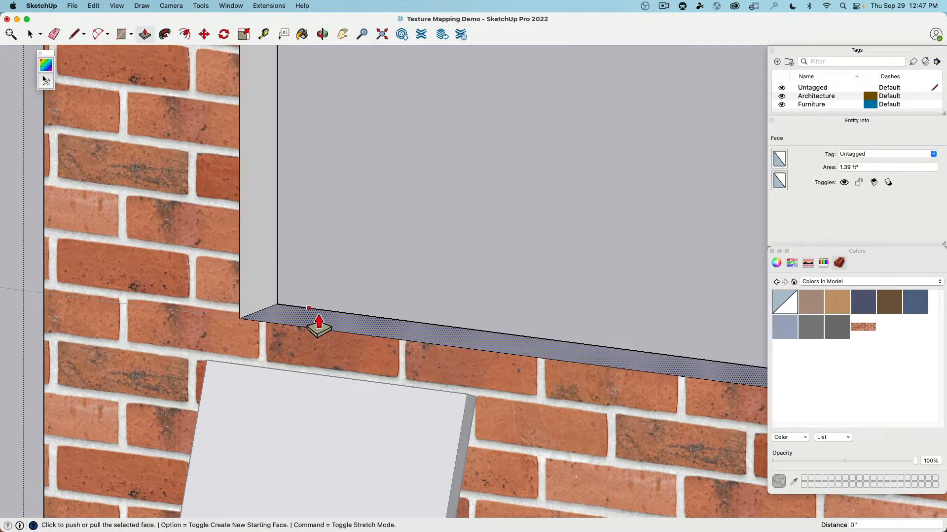
{"action": "left_click", "coordinate": [318, 327]}
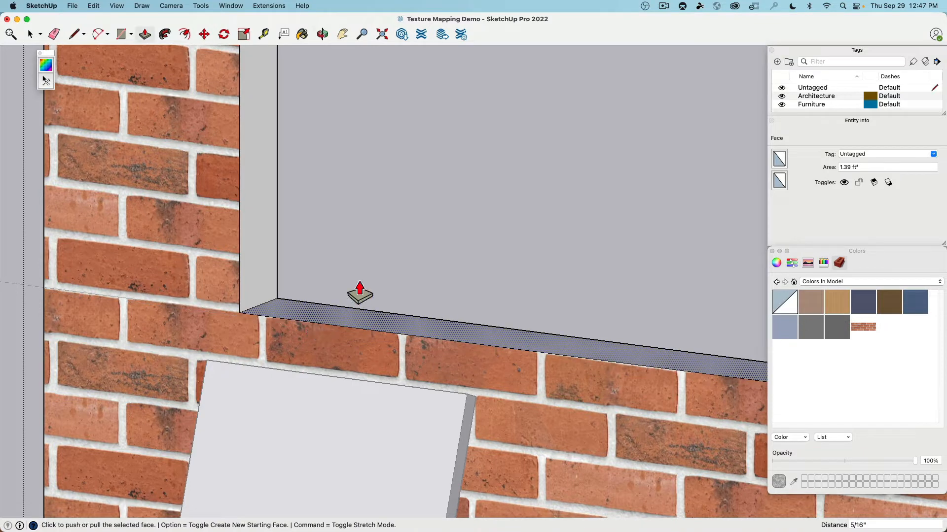
{"action": "mouse_move", "coordinate": [360, 292]}
{"action": "middle_mouse_down"}
{"action": "mouse_move", "coordinate": [376, 232]}
{"action": "mouse_move", "coordinate": [370, 303]}
{"action": "middle_mouse_up"}
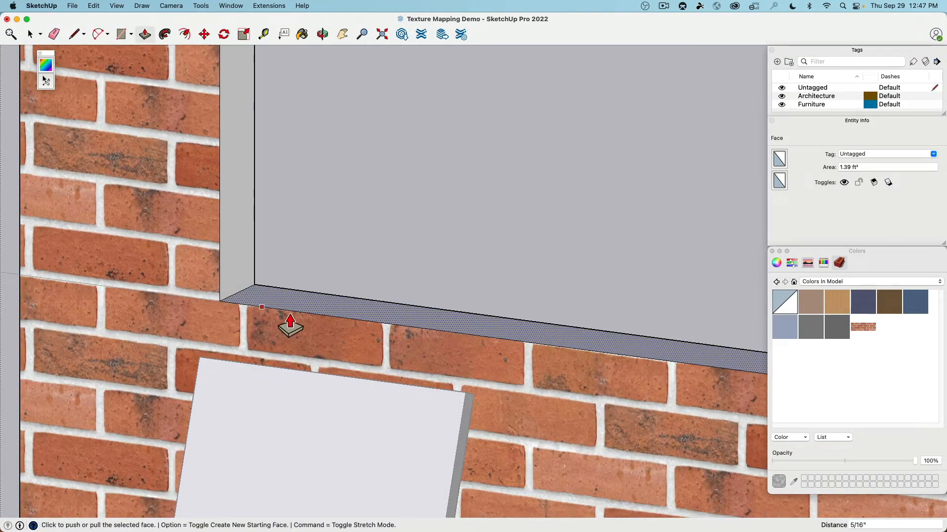
- Push/Pull the head face of the window opening up 1 5/8" to line up with the brick course above
{"action": "scroll", "coordinate": [303, 303], "scroll_direction": "down", "scroll_amount": 3}
{"action": "scroll", "coordinate": [302, 281], "scroll_direction": "down", "scroll_amount": 3}
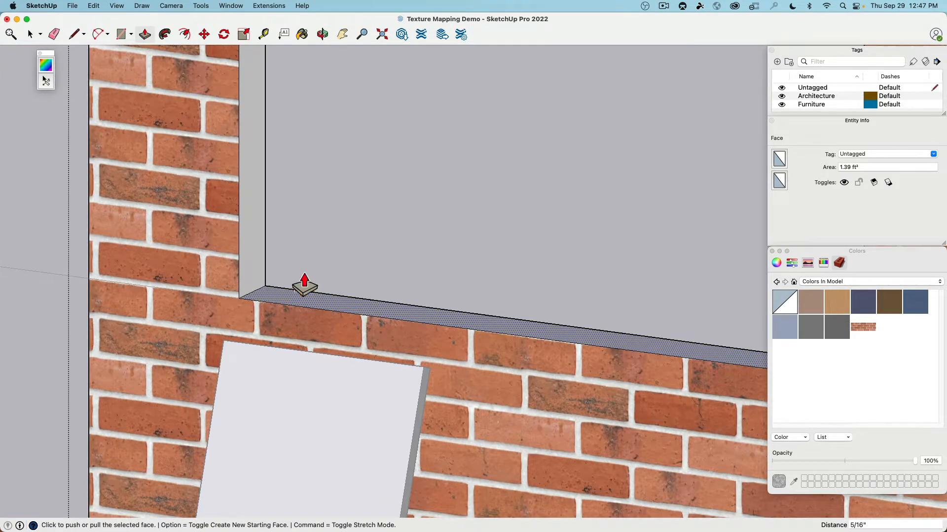
{"action": "middle_click_drag", "start_coordinate": [302, 281], "coordinate": [364, 358]}
{"action": "scroll", "coordinate": [317, 290], "scroll_direction": "up", "scroll_amount": 3}
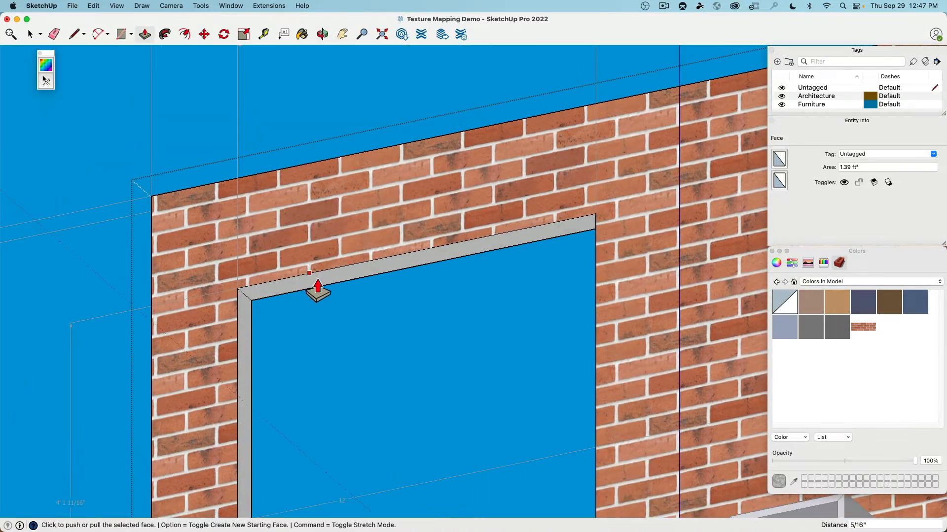
{"action": "left_click", "coordinate": [259, 310]}
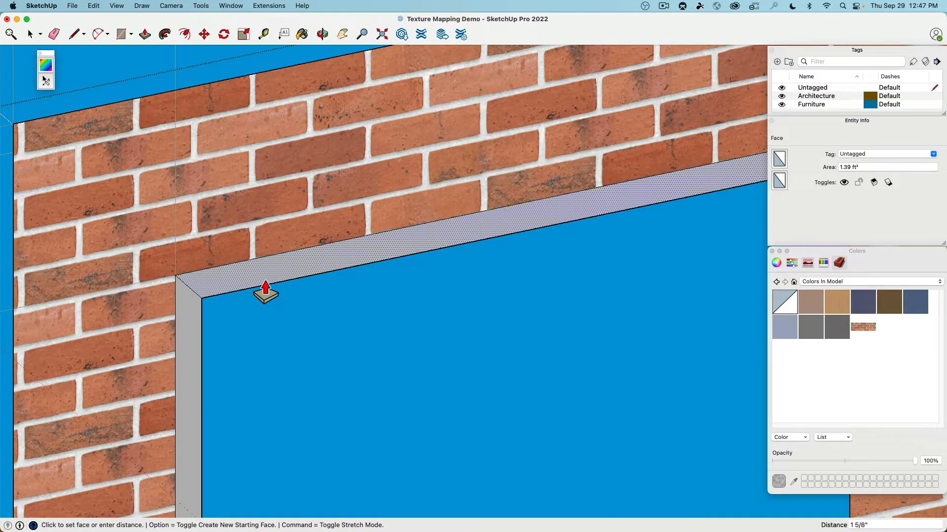
{"action": "left_click", "coordinate": [265, 292]}
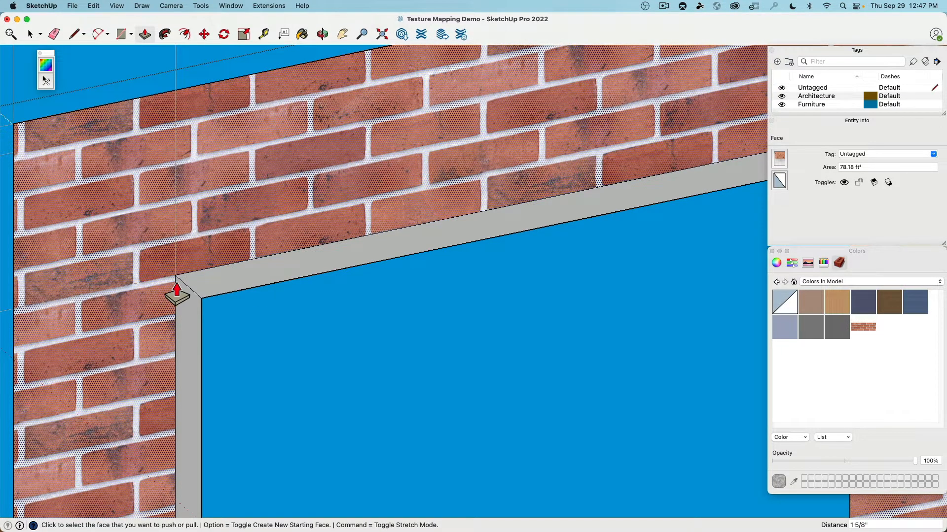
- Apply the brick texture from the model's colors to the left jamb face of the window opening
{"action": "scroll", "coordinate": [366, 247], "scroll_direction": "down", "scroll_amount": 4}
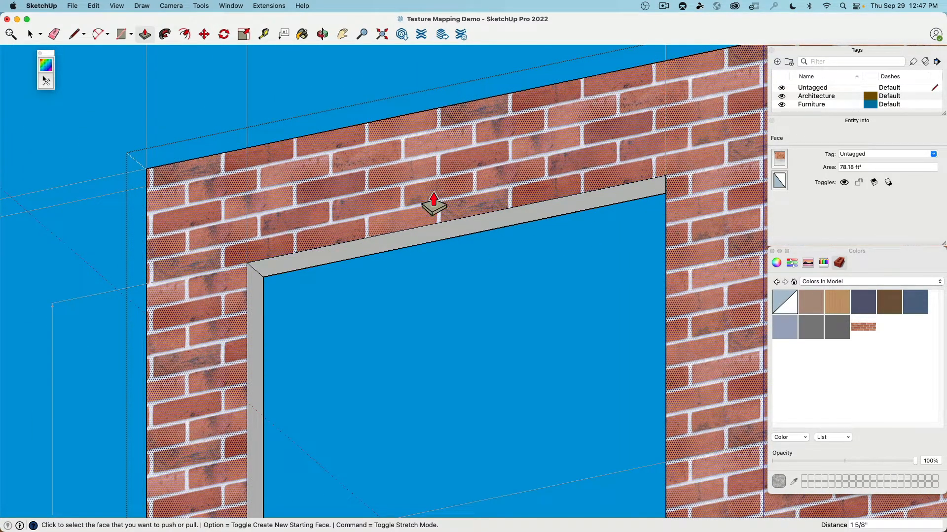
{"action": "key", "text": "o"}
{"action": "left_click_drag", "start_coordinate": [450, 292], "coordinate": [470, 423]}
{"action": "middle_click_drag", "start_coordinate": [470, 422], "coordinate": [457, 287], "text": "shift"}
{"action": "scroll", "coordinate": [548, 283], "scroll_direction": "down", "scroll_amount": 3}
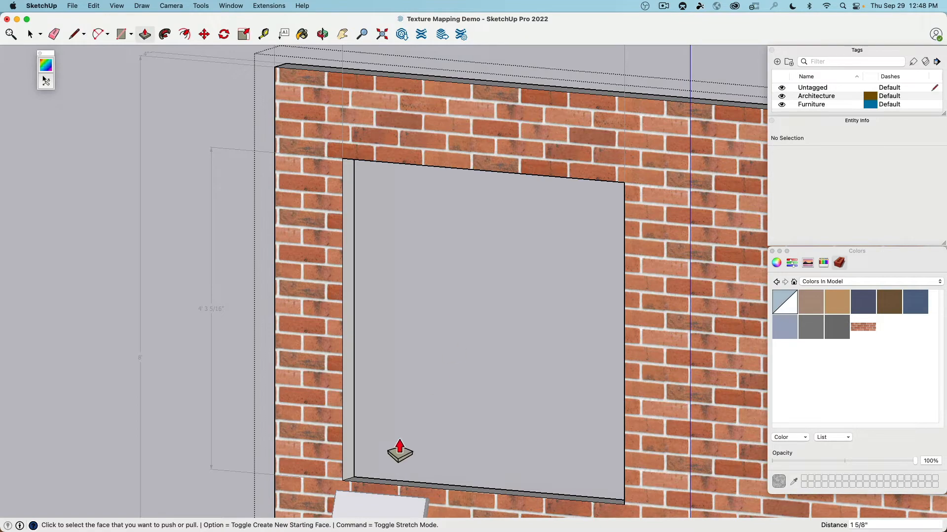
{"action": "middle_click_drag", "start_coordinate": [140, 102], "coordinate": [98, 95]}
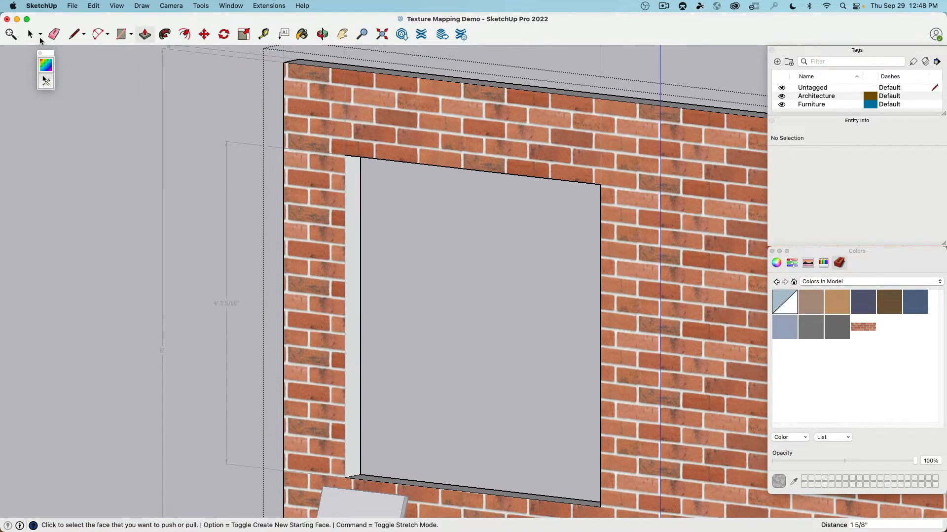
{"action": "left_click", "coordinate": [30, 34]}
{"action": "left_click", "coordinate": [354, 247]}
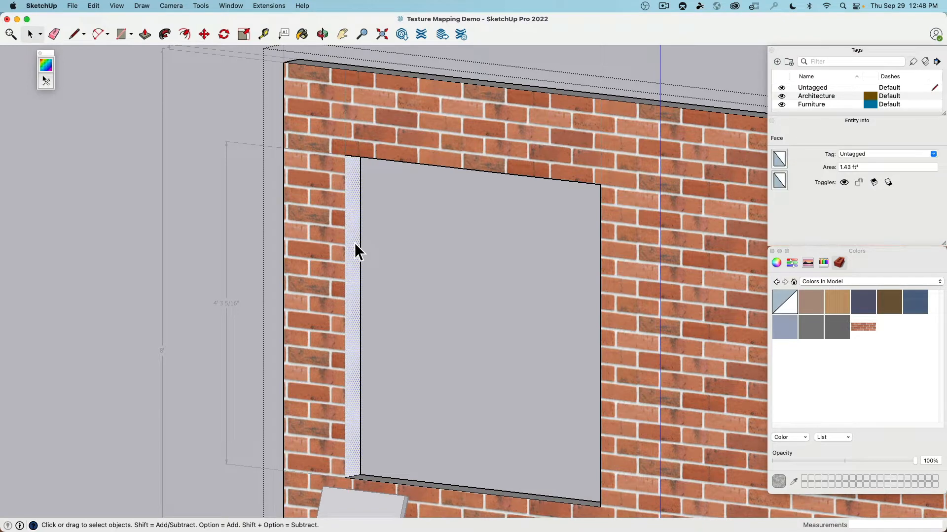
{"action": "scroll", "coordinate": [412, 303], "scroll_direction": "down", "scroll_amount": 4}
{"action": "middle_click_drag", "start_coordinate": [412, 303], "coordinate": [424, 354]}
{"action": "scroll", "coordinate": [424, 354], "scroll_direction": "down", "scroll_amount": 5}
{"action": "scroll", "coordinate": [424, 354], "scroll_direction": "up", "scroll_amount": 6}
{"action": "scroll", "coordinate": [424, 354], "scroll_direction": "up", "scroll_amount": 3}
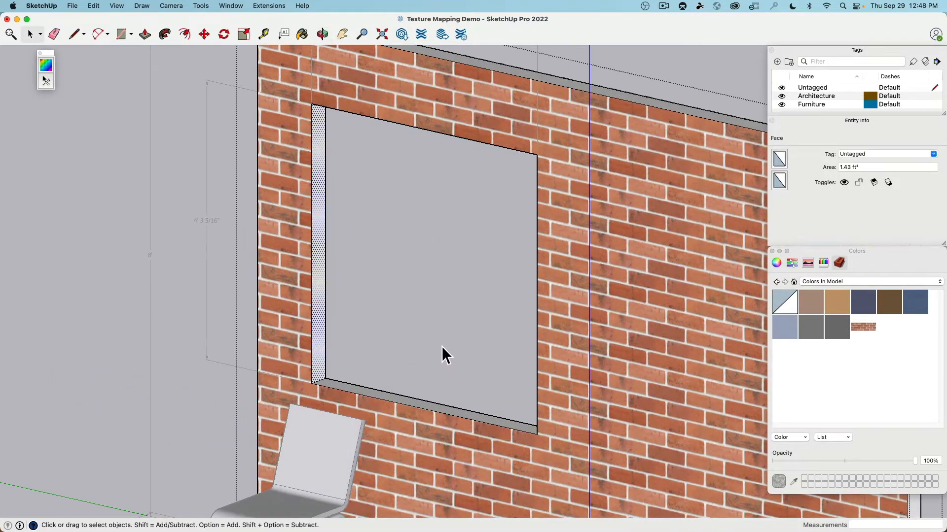
{"action": "left_click_drag", "start_coordinate": [871, 330], "coordinate": [320, 267]}
{"action": "middle_click_drag", "start_coordinate": [320, 266], "coordinate": [266, 282]}
{"action": "scroll", "coordinate": [365, 276], "scroll_direction": "up", "scroll_amount": 10}
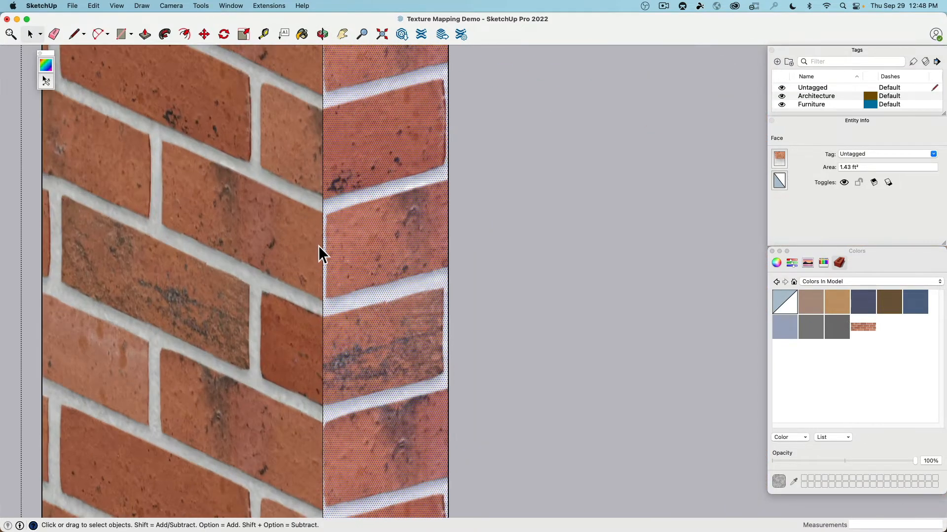
- Position the jamb face's texture, shifting it slightly so its mortar joints meet the wall's brick courses at the corner
{"action": "scroll", "coordinate": [324, 243], "scroll_direction": "down", "scroll_amount": 8}
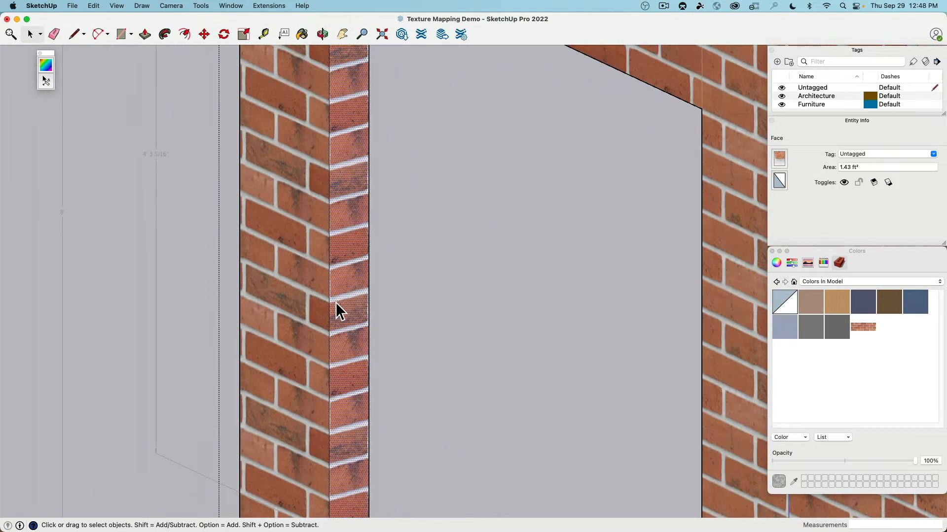
{"action": "right_click", "coordinate": [345, 236]}
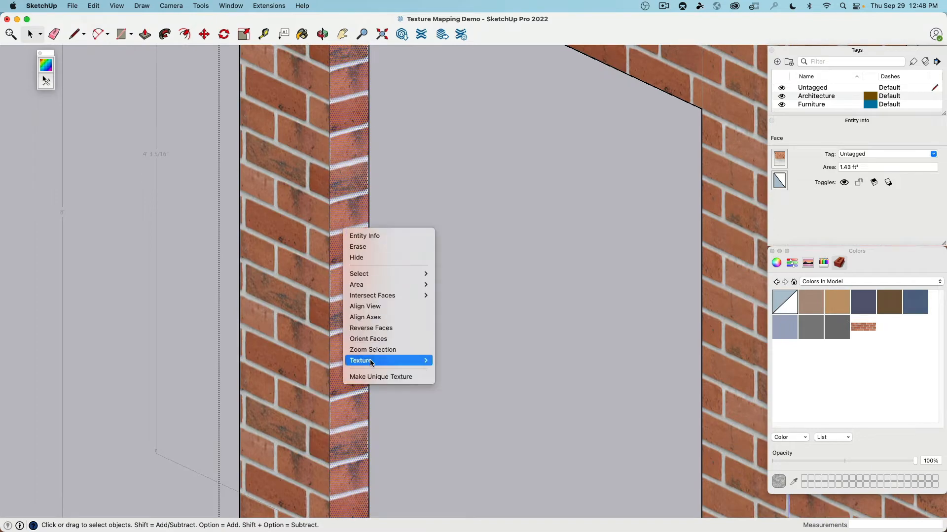
{"action": "mouse_move", "coordinate": [385, 361]}
{"action": "left_click", "coordinate": [439, 361]}
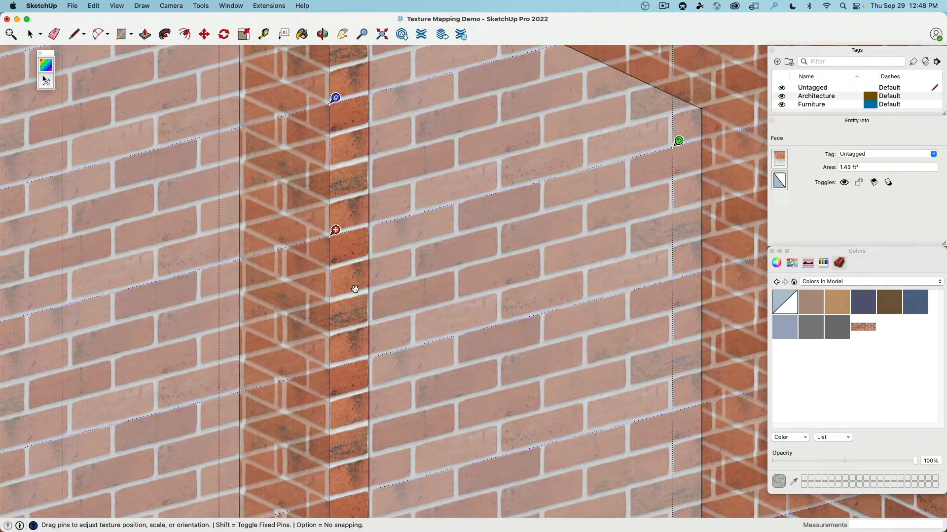
{"action": "scroll", "coordinate": [355, 286], "scroll_direction": "down", "scroll_amount": 4}
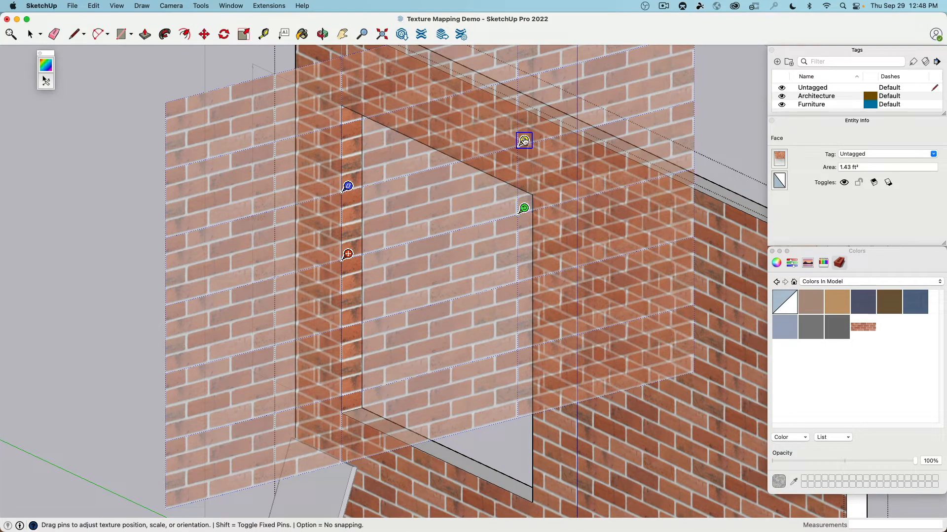
{"action": "scroll", "coordinate": [347, 234], "scroll_direction": "down", "scroll_amount": 4}
{"action": "scroll", "coordinate": [345, 237], "scroll_direction": "up", "scroll_amount": 12}
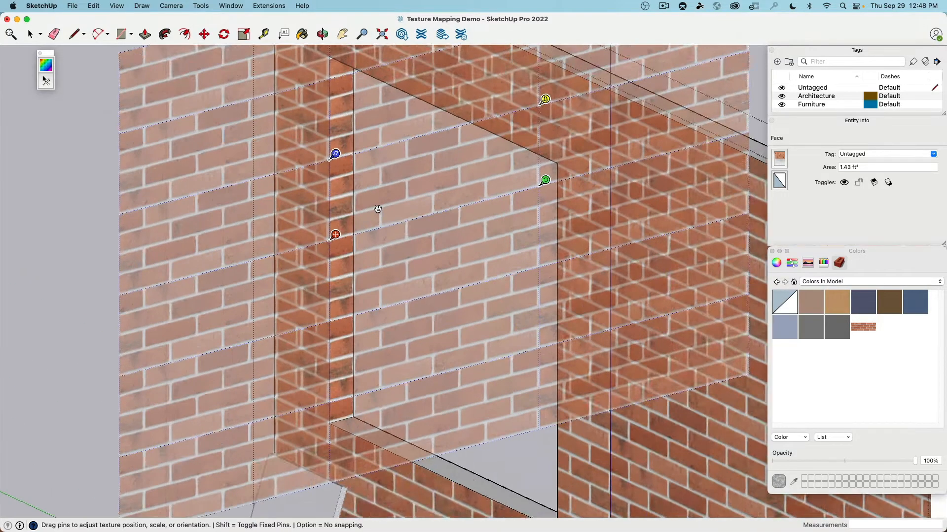
{"action": "scroll", "coordinate": [399, 225], "scroll_direction": "down", "scroll_amount": 1}
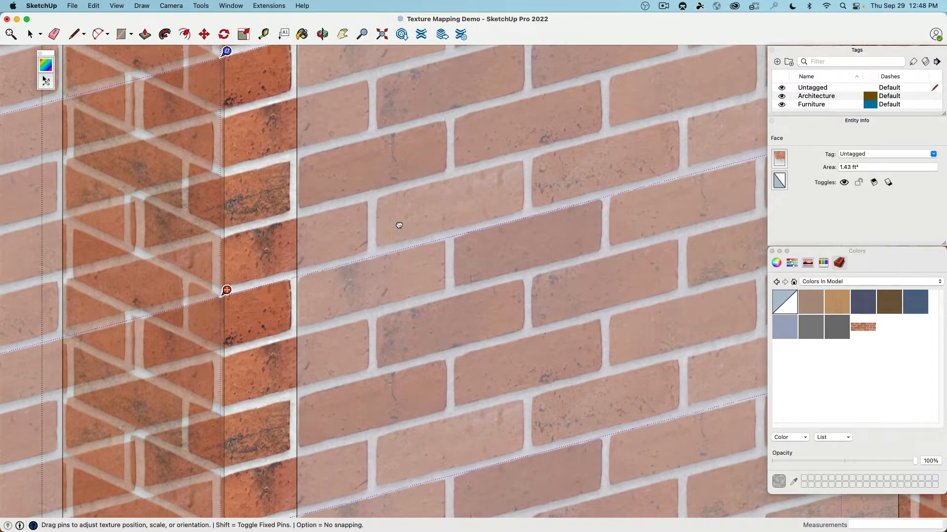
{"action": "mouse_move", "coordinate": [398, 226]}
{"action": "left_mouse_down"}
{"action": "mouse_move", "coordinate": [436, 213]}
{"action": "mouse_move", "coordinate": [380, 228]}
{"action": "mouse_move", "coordinate": [404, 222]}
{"action": "left_mouse_up"}
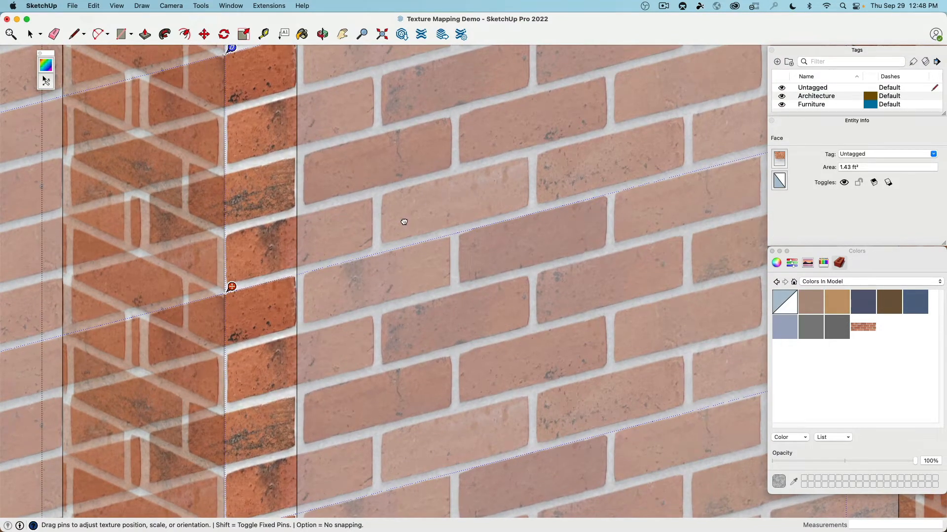
{"action": "left_click_drag", "start_coordinate": [404, 222], "coordinate": [404, 222]}
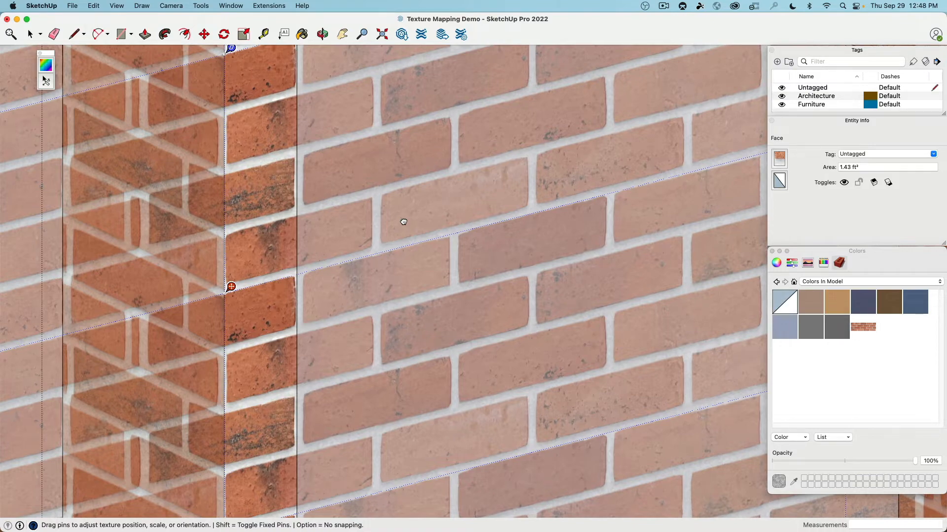
- Fine-tune the height of the jamb's brick texture against the wall courses and finish the texture positioning
{"action": "scroll", "coordinate": [325, 261], "scroll_direction": "down", "scroll_amount": 3}
{"action": "scroll", "coordinate": [301, 269], "scroll_direction": "up", "scroll_amount": 6}
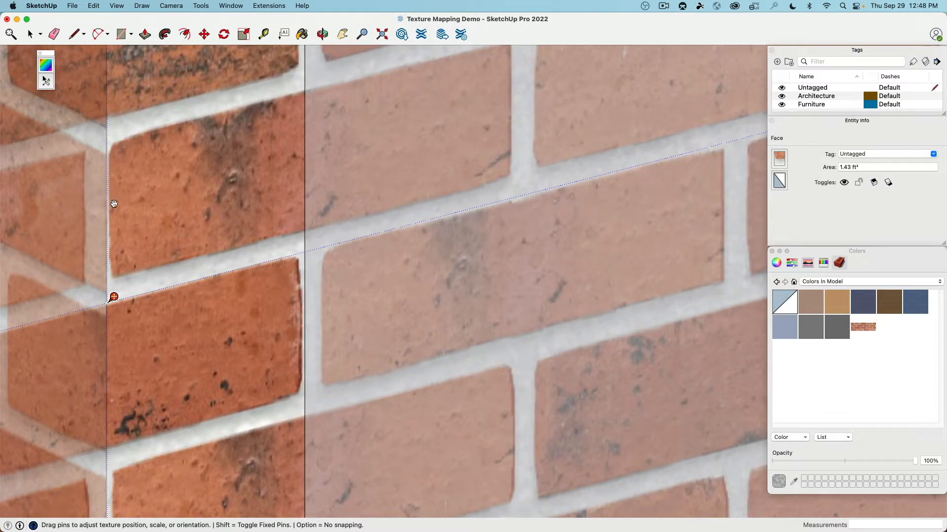
{"action": "left_click_drag", "start_coordinate": [214, 236], "coordinate": [213, 243]}
{"action": "scroll", "coordinate": [109, 214], "scroll_direction": "down", "scroll_amount": 7}
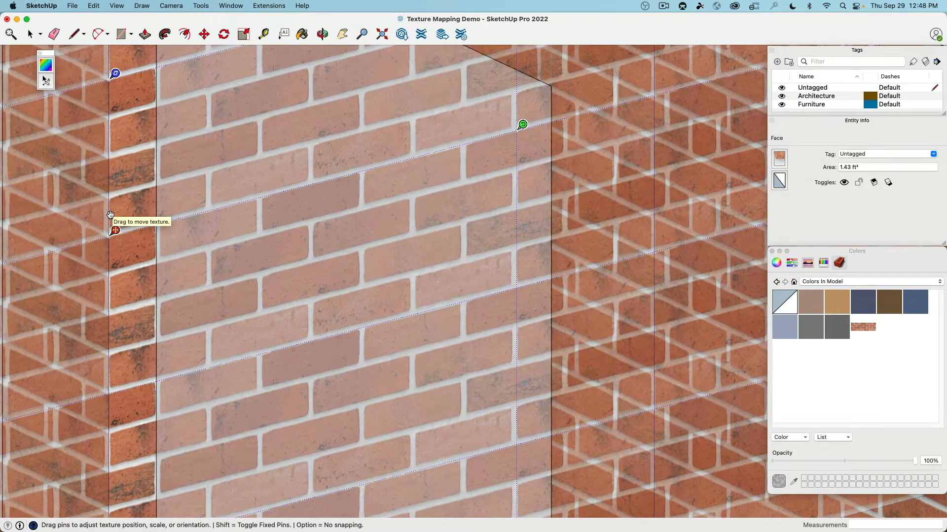
{"action": "left_click", "coordinate": [200, 237]}
{"action": "left_click", "coordinate": [235, 218]}
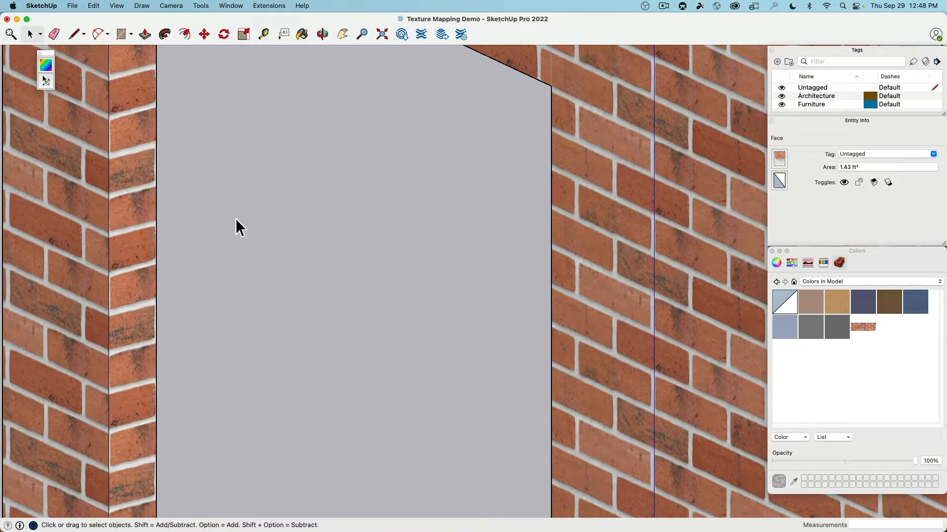
- Apply the brick texture to the opposite large face of the window wall and clear the selection
{"action": "middle_click_drag", "start_coordinate": [179, 283], "coordinate": [303, 261], "text": "shift"}
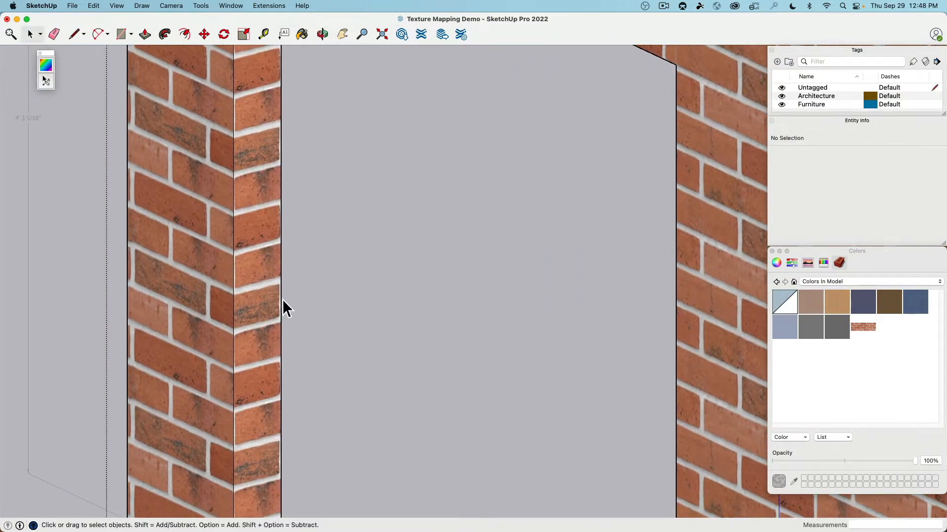
{"action": "middle_click_drag", "start_coordinate": [248, 274], "coordinate": [329, 238]}
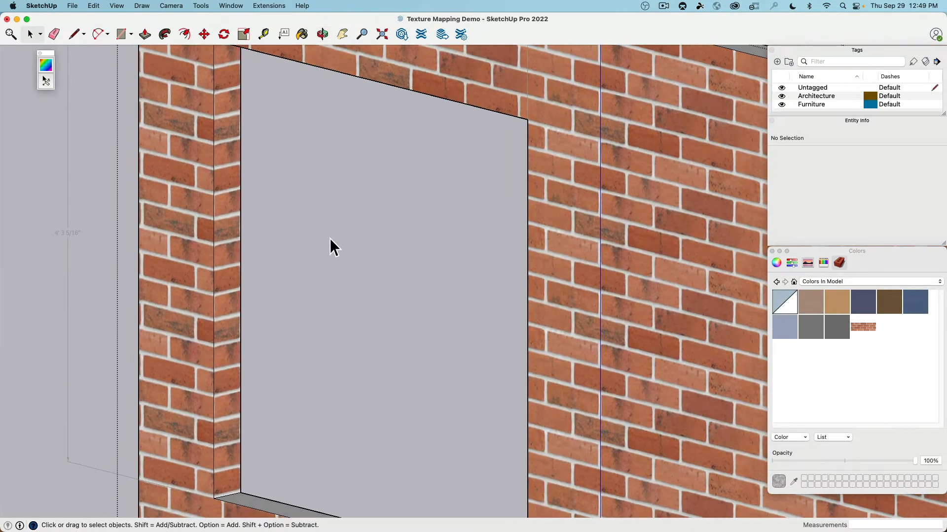
{"action": "scroll", "coordinate": [210, 241], "scroll_direction": "up", "scroll_amount": 5}
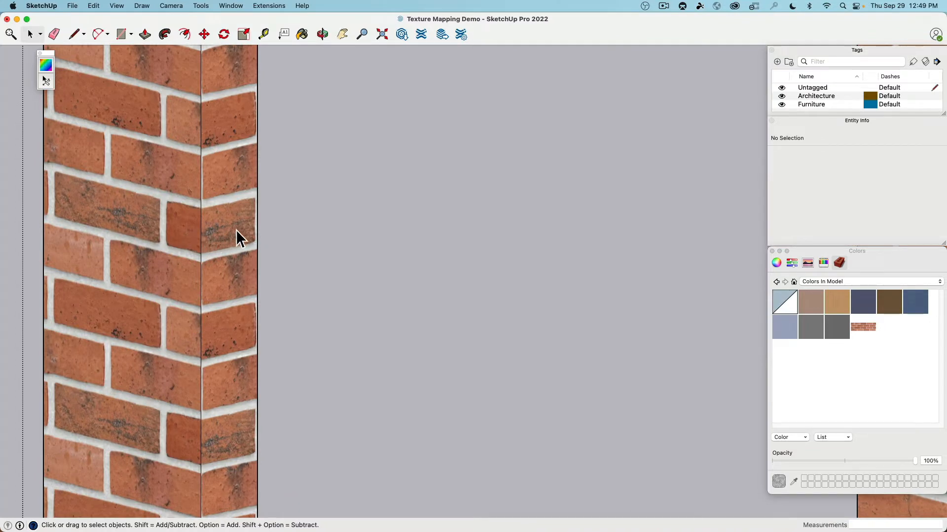
{"action": "middle_click_drag", "start_coordinate": [172, 228], "coordinate": [389, 262]}
{"action": "scroll", "coordinate": [391, 262], "scroll_direction": "up", "scroll_amount": 5}
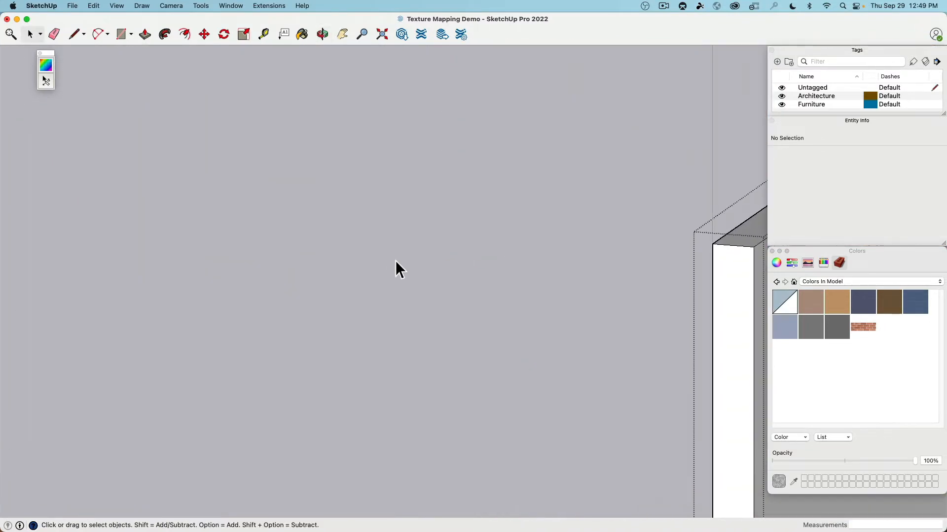
{"action": "scroll", "coordinate": [395, 261], "scroll_direction": "down", "scroll_amount": 3}
{"action": "middle_click_drag", "start_coordinate": [538, 269], "coordinate": [140, 237], "text": "shift"}
{"action": "scroll", "coordinate": [430, 265], "scroll_direction": "up", "scroll_amount": 4}
{"action": "double_click", "coordinate": [433, 257]}
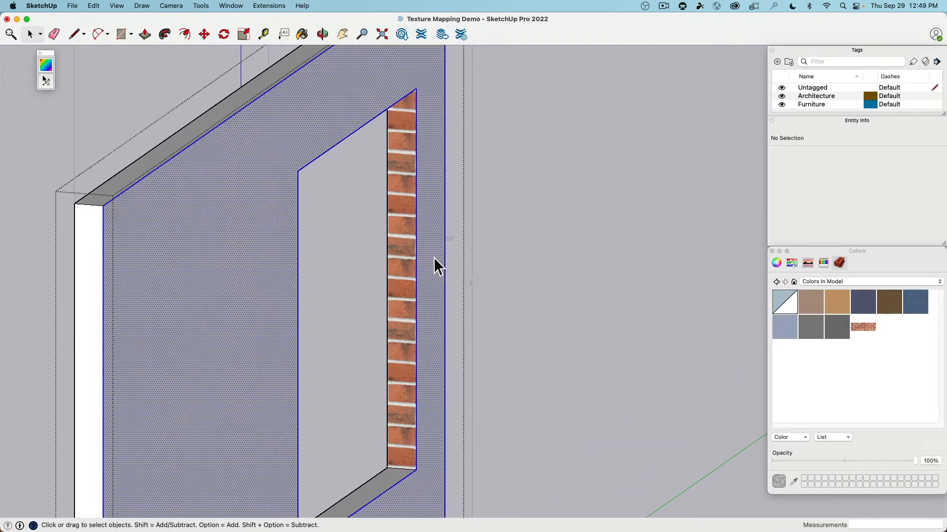
{"action": "left_click_drag", "start_coordinate": [515, 271], "coordinate": [431, 265]}
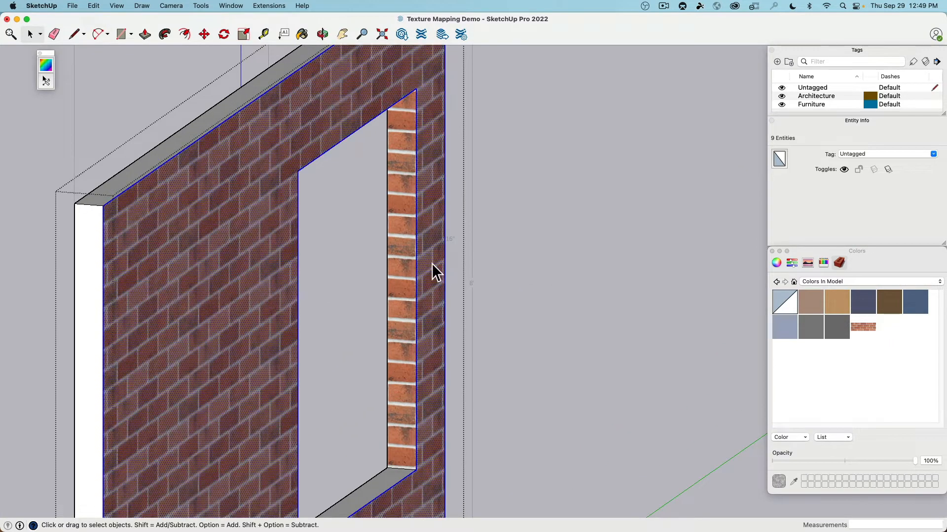
{"action": "left_click", "coordinate": [535, 301]}
- Reposition the brick texture on the room-side wall face so the bottom course starts with a full brick at the wall's left edge
{"action": "middle_click_drag", "start_coordinate": [535, 301], "coordinate": [660, 283]}
{"action": "middle_click_drag", "start_coordinate": [409, 277], "coordinate": [567, 271]}
{"action": "middle_click_drag", "start_coordinate": [256, 273], "coordinate": [553, 199], "text": "shift"}
{"action": "scroll", "coordinate": [412, 209], "scroll_direction": "up", "scroll_amount": 3}
{"action": "scroll", "coordinate": [412, 209], "scroll_direction": "down", "scroll_amount": 3}
{"action": "middle_click_drag", "start_coordinate": [412, 208], "coordinate": [416, 338]}
{"action": "scroll", "coordinate": [402, 332], "scroll_direction": "up", "scroll_amount": 6}
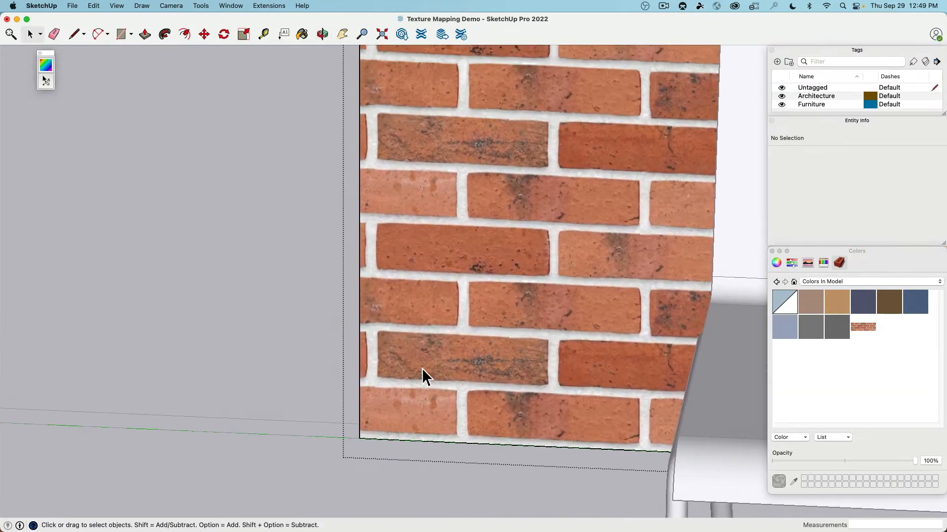
{"action": "left_click", "coordinate": [422, 369]}
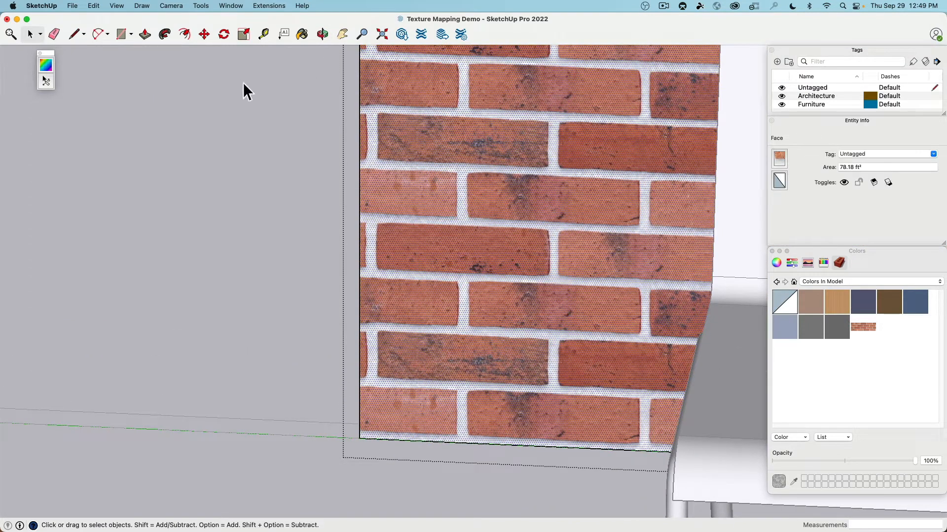
{"action": "right_click", "coordinate": [426, 301]}
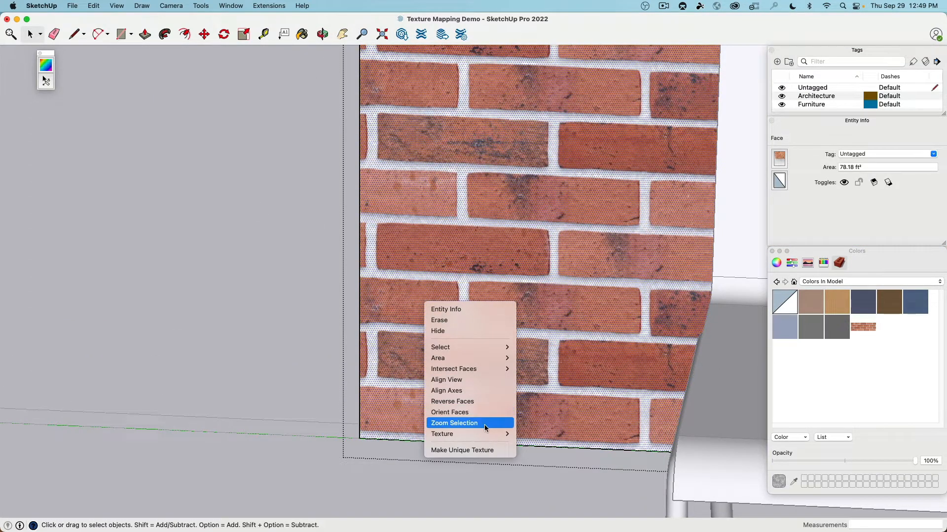
{"action": "mouse_move", "coordinate": [483, 436]}
{"action": "left_click", "coordinate": [531, 434]}
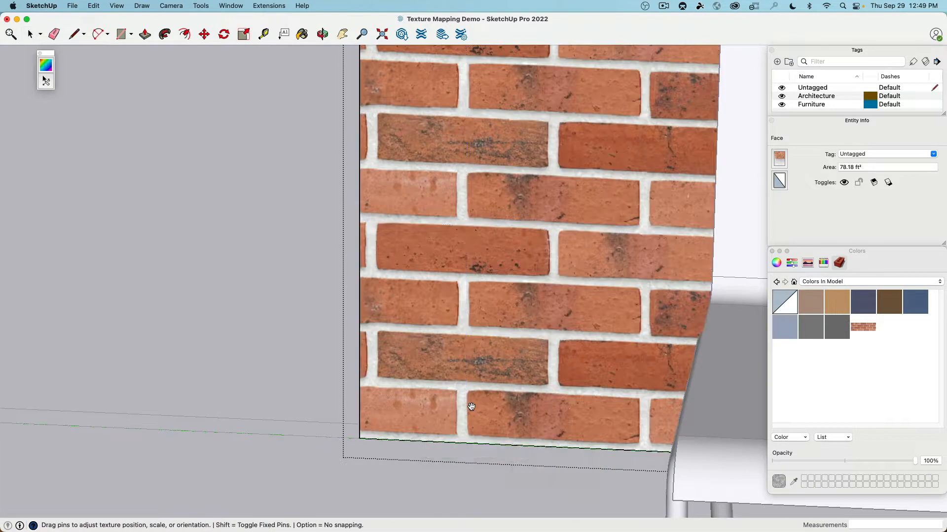
{"action": "left_click_drag", "start_coordinate": [481, 410], "coordinate": [463, 411]}
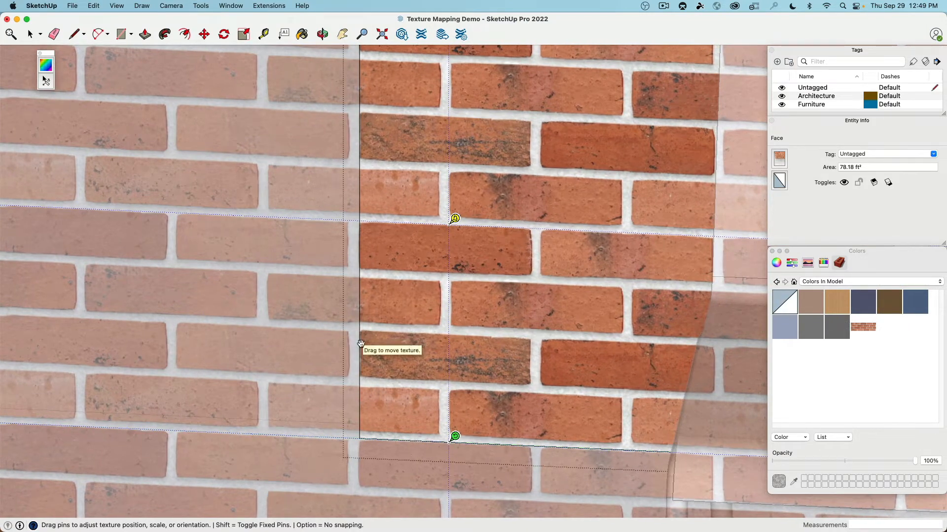
{"action": "left_click_drag", "start_coordinate": [366, 412], "coordinate": [460, 420]}
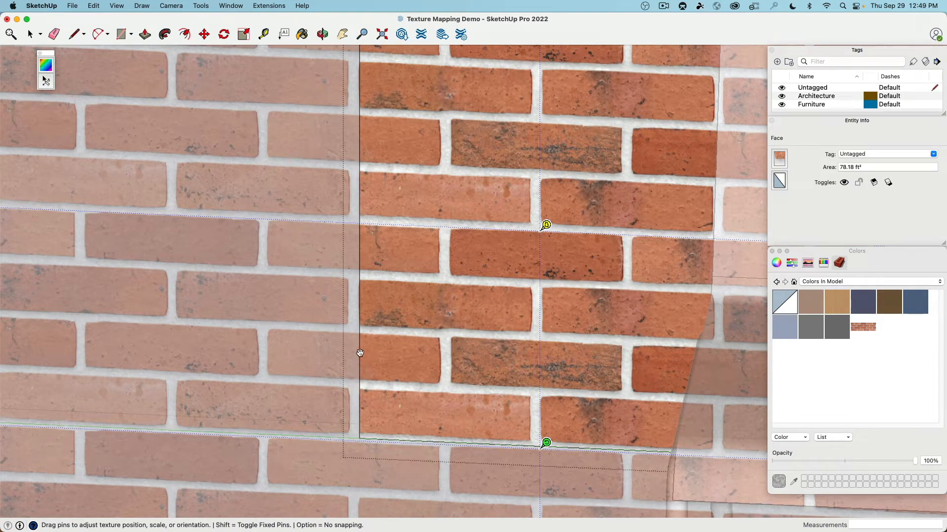
{"action": "scroll", "coordinate": [414, 328], "scroll_direction": "down", "scroll_amount": 5}
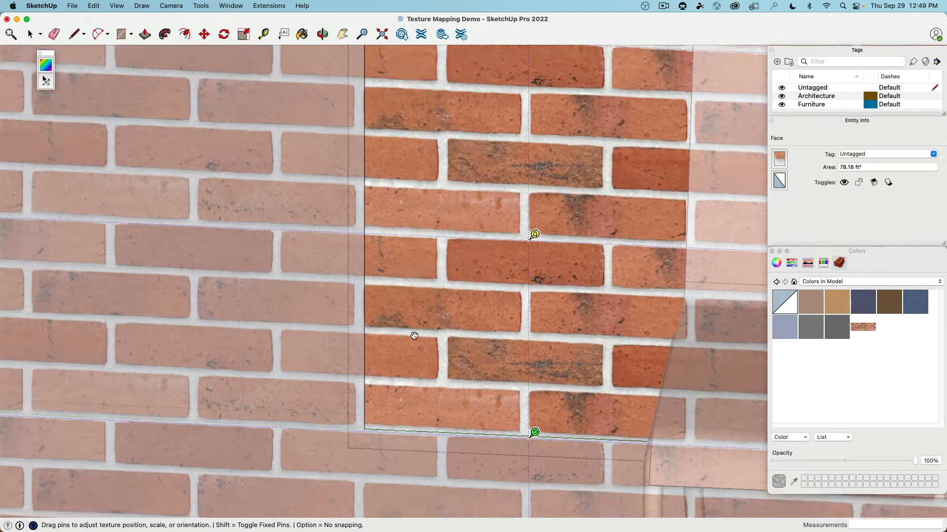
{"action": "left_click", "coordinate": [353, 476]}
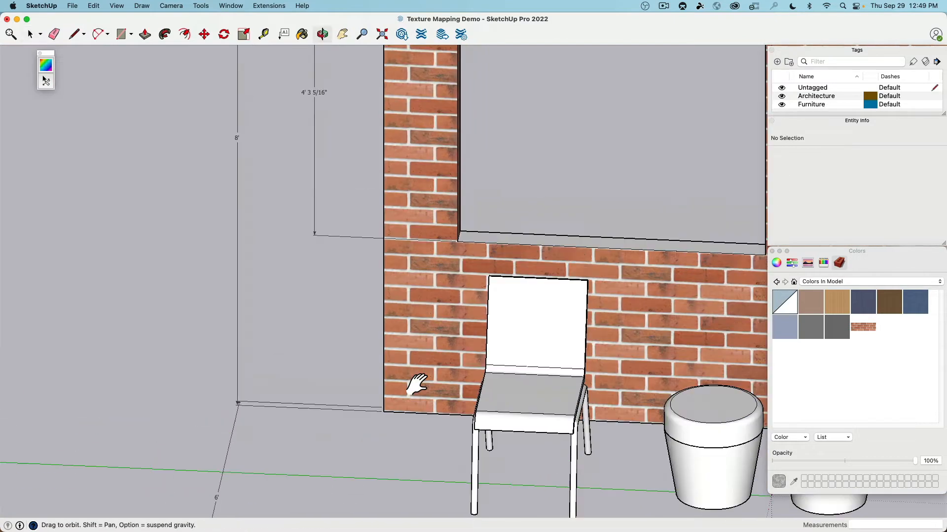
- Push/Pull the window sill face down 1/8" to line up with the shifted brick joint
{"action": "scroll", "coordinate": [444, 374], "scroll_direction": "up", "scroll_amount": 10}
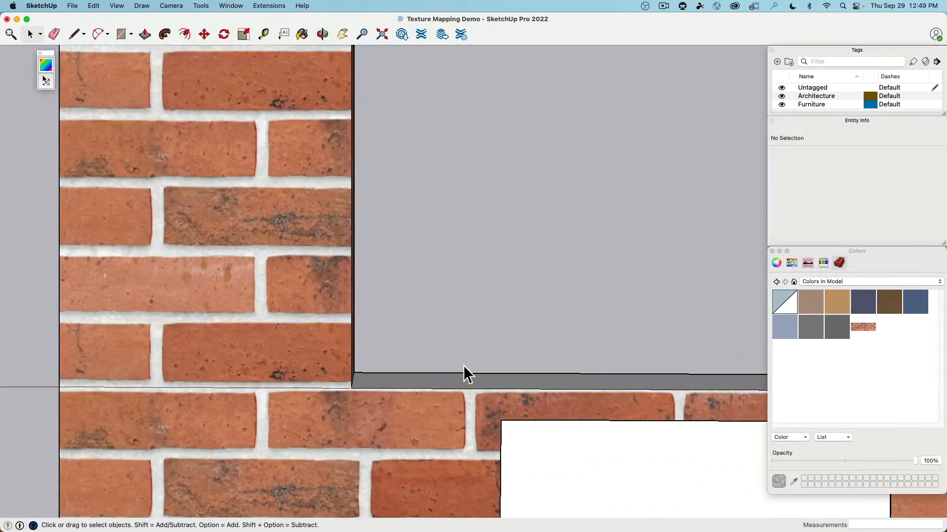
{"action": "left_click", "coordinate": [427, 388]}
{"action": "middle_click_drag", "start_coordinate": [426, 388], "coordinate": [531, 339]}
{"action": "double_click", "coordinate": [531, 326]}
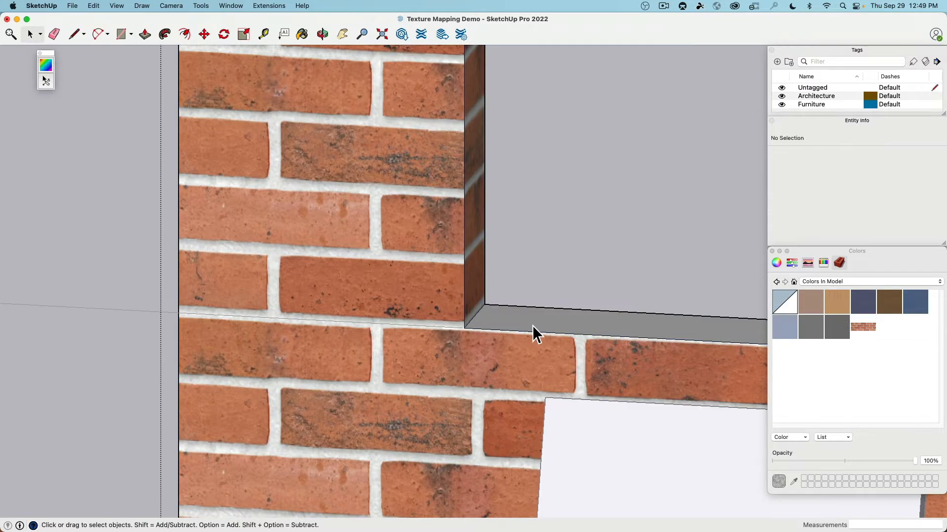
{"action": "left_click", "coordinate": [531, 326]}
{"action": "left_click", "coordinate": [145, 35]}
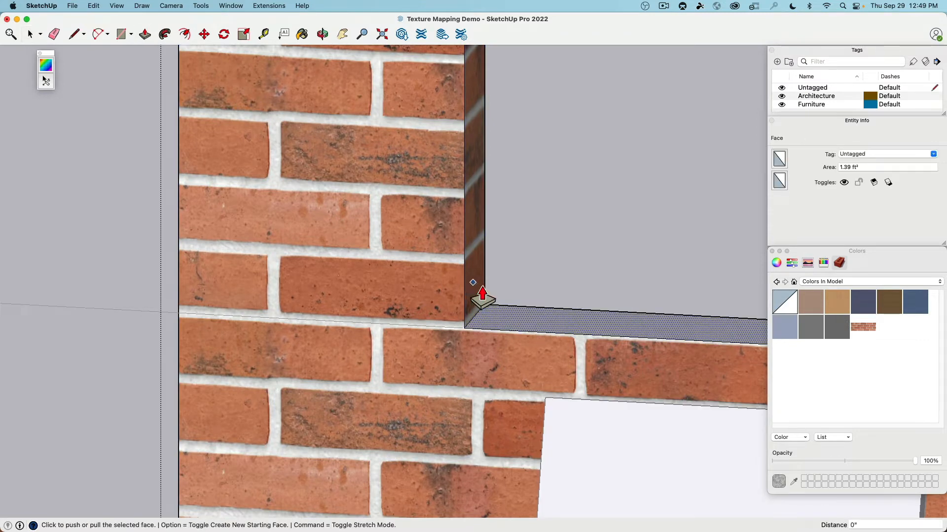
{"action": "left_click", "coordinate": [520, 327]}
{"action": "left_click", "coordinate": [522, 331]}
{"action": "middle_click_drag", "start_coordinate": [522, 332], "coordinate": [347, 351]}
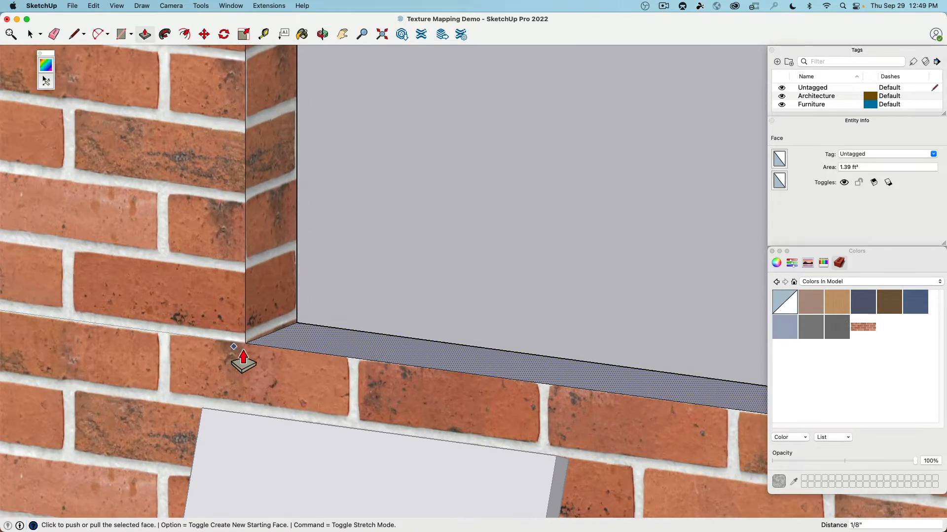
- Reposition the brick texture on the window's jamb face so its mortar joints line up with the adjacent wall courses
{"action": "left_click", "coordinate": [31, 35]}
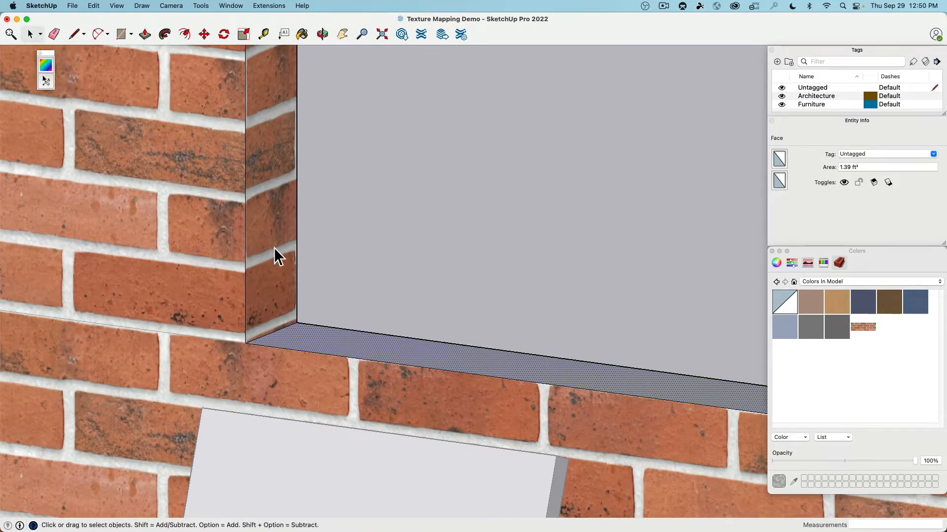
{"action": "left_click", "coordinate": [271, 232]}
{"action": "right_click", "coordinate": [270, 228]}
{"action": "mouse_move", "coordinate": [324, 359]}
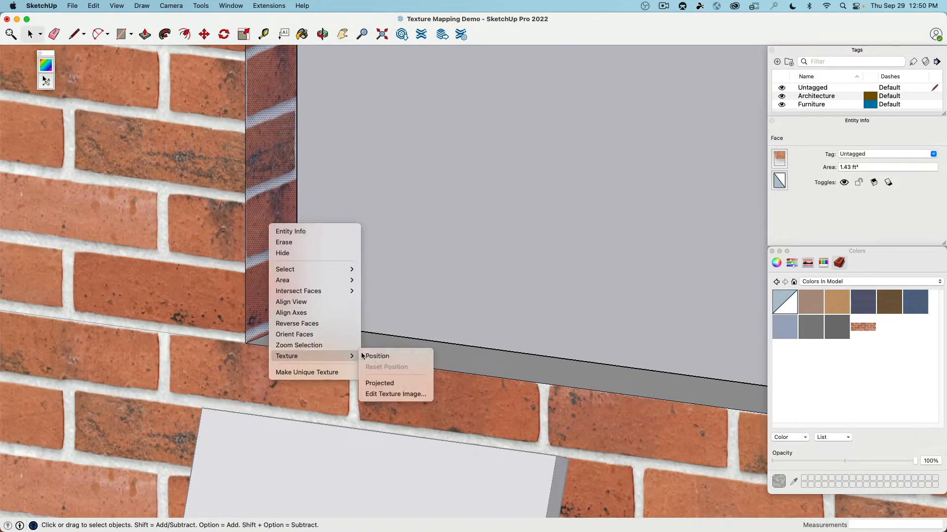
{"action": "left_click", "coordinate": [377, 356]}
{"action": "left_click_drag", "start_coordinate": [271, 230], "coordinate": [271, 235]}
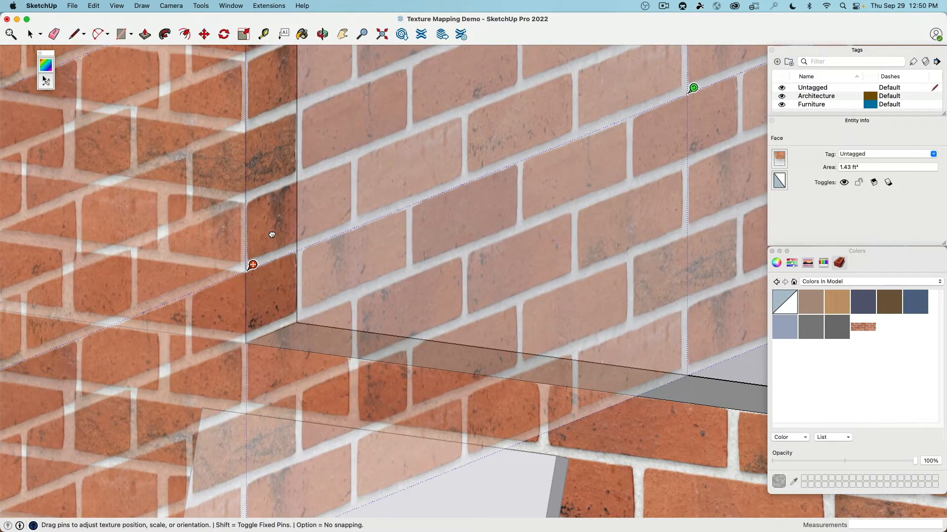
{"action": "left_click", "coordinate": [731, 379]}
{"action": "left_click", "coordinate": [738, 371]}
{"action": "scroll", "coordinate": [476, 226], "scroll_direction": "down", "scroll_amount": 5}
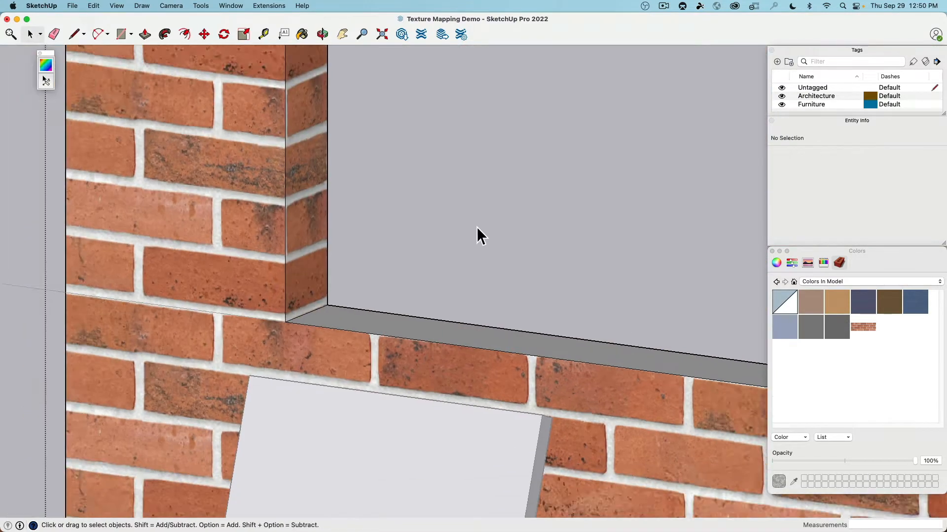
- Check the brick texture's position on the outer large face of the window wall and close the wall group
{"action": "middle_click_drag", "start_coordinate": [459, 211], "coordinate": [429, 268], "text": "shift"}
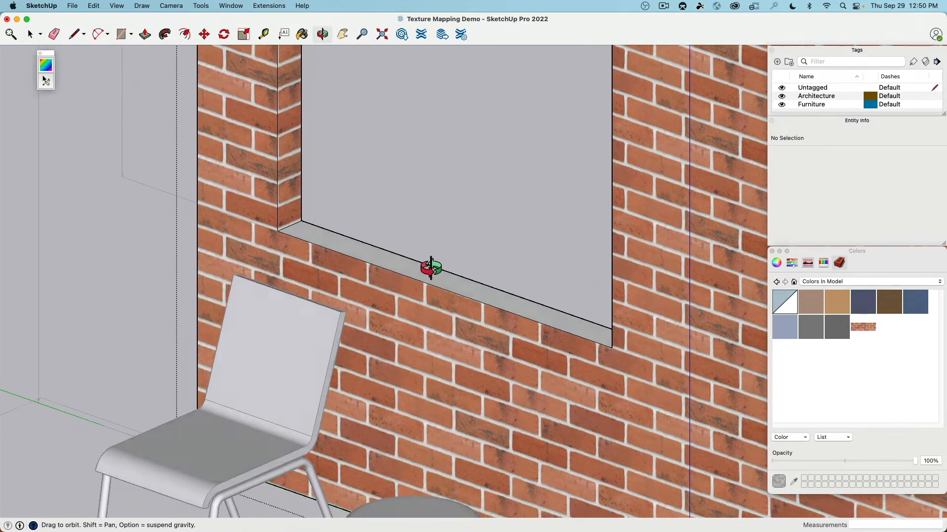
{"action": "scroll", "coordinate": [425, 284], "scroll_direction": "up", "scroll_amount": 3}
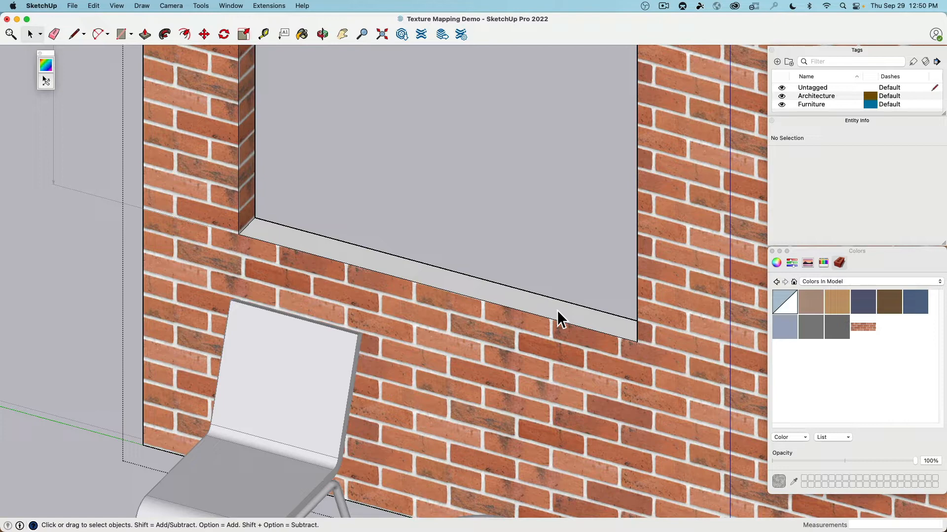
{"action": "scroll", "coordinate": [584, 318], "scroll_direction": "down", "scroll_amount": 8}
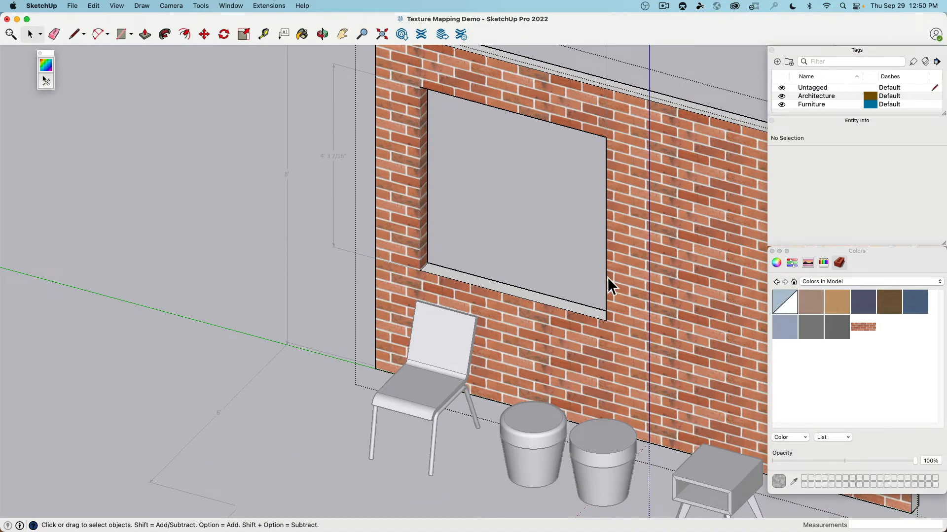
{"action": "middle_click_drag", "start_coordinate": [607, 278], "coordinate": [391, 270]}
{"action": "middle_click_drag", "start_coordinate": [564, 283], "coordinate": [277, 232], "text": "shift"}
{"action": "scroll", "coordinate": [421, 226], "scroll_direction": "up", "scroll_amount": 5}
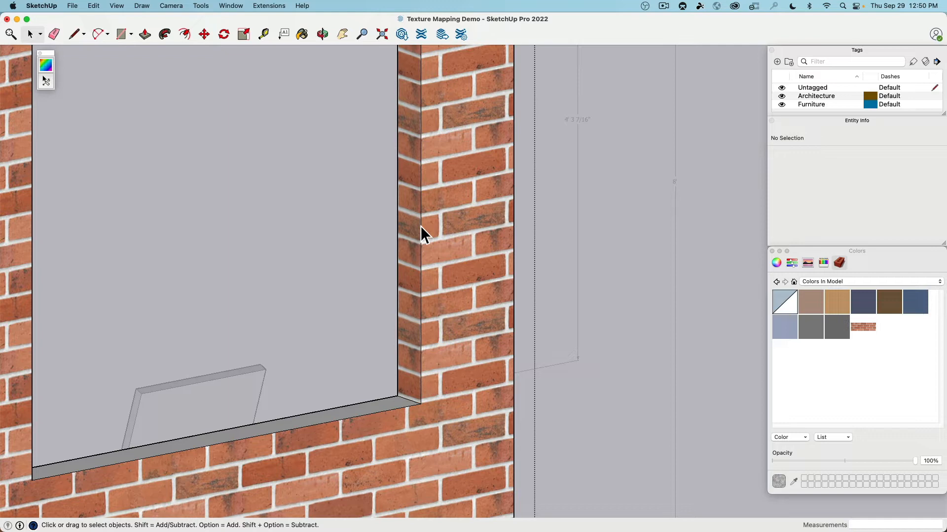
{"action": "middle_click_drag", "start_coordinate": [421, 226], "coordinate": [438, 227]}
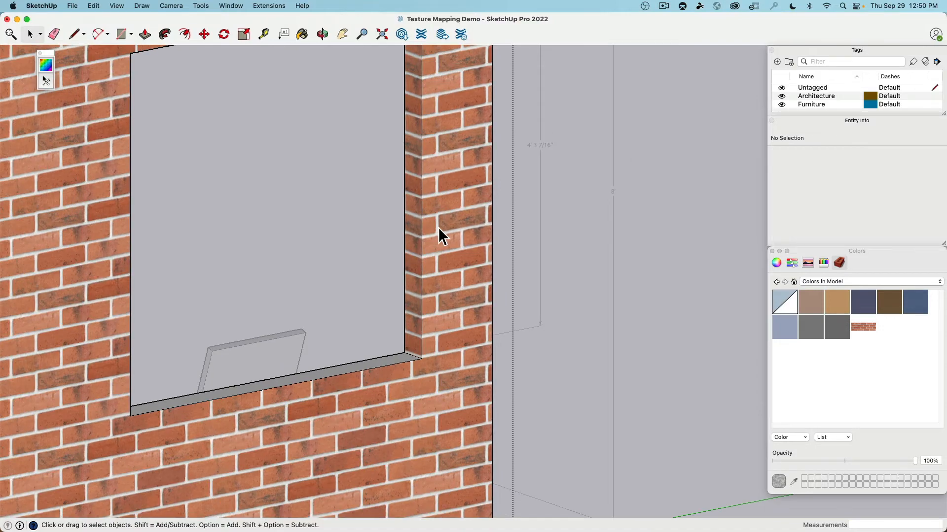
{"action": "left_click", "coordinate": [438, 227]}
{"action": "right_click", "coordinate": [438, 226]}
{"action": "mouse_move", "coordinate": [474, 356]}
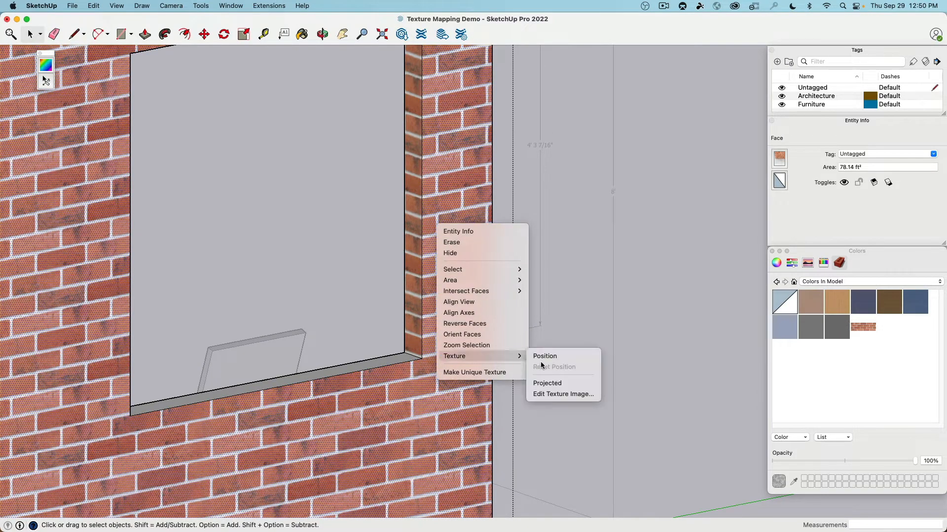
{"action": "left_click", "coordinate": [544, 356]}
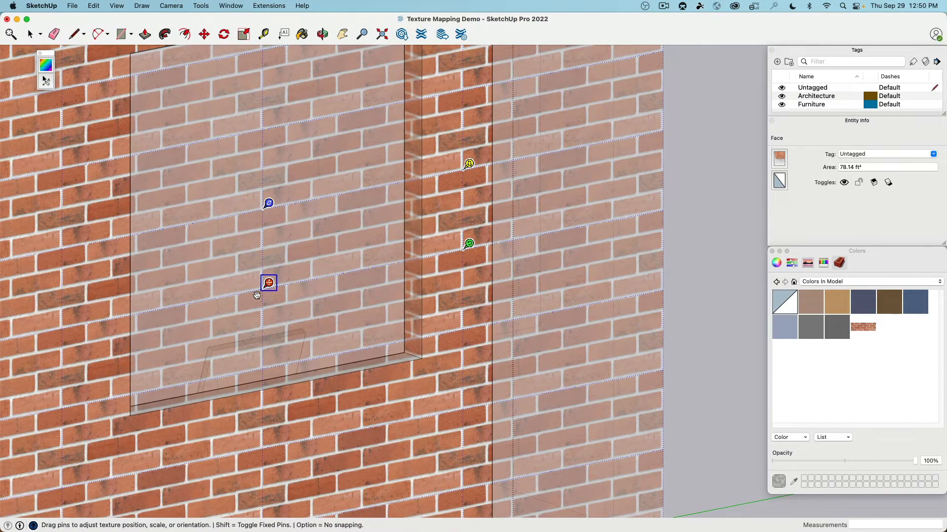
{"action": "left_click", "coordinate": [688, 272]}
{"action": "left_click", "coordinate": [687, 272]}
- Unhide all hidden objects in the model to bring back the floor
{"action": "scroll", "coordinate": [641, 265], "scroll_direction": "down", "scroll_amount": 8}
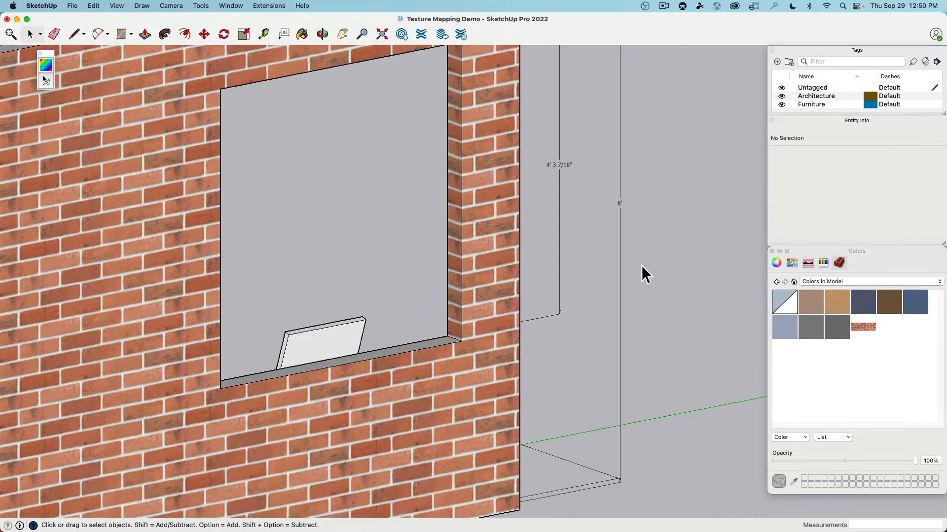
{"action": "middle_click_drag", "start_coordinate": [637, 267], "coordinate": [714, 296]}
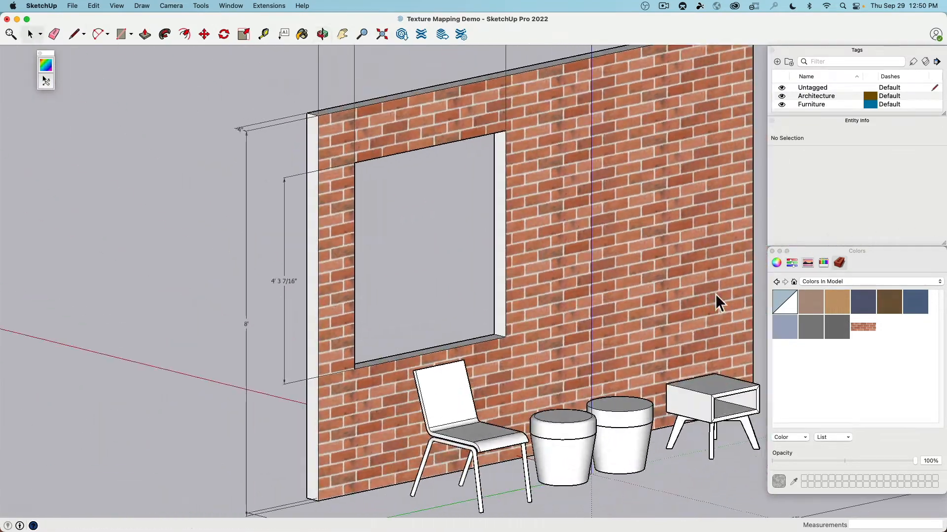
{"action": "middle_click_drag", "start_coordinate": [501, 295], "coordinate": [345, 292]}
{"action": "middle_click_drag", "start_coordinate": [345, 292], "coordinate": [478, 344], "text": "shift"}
{"action": "scroll", "coordinate": [365, 282], "scroll_direction": "down", "scroll_amount": 3}
{"action": "left_click", "coordinate": [93, 6]}
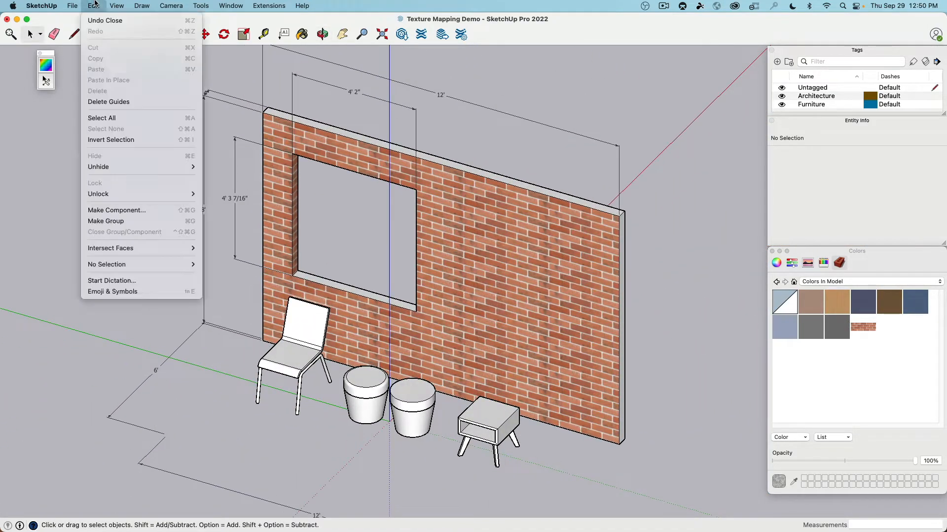
{"action": "mouse_move", "coordinate": [118, 164]}
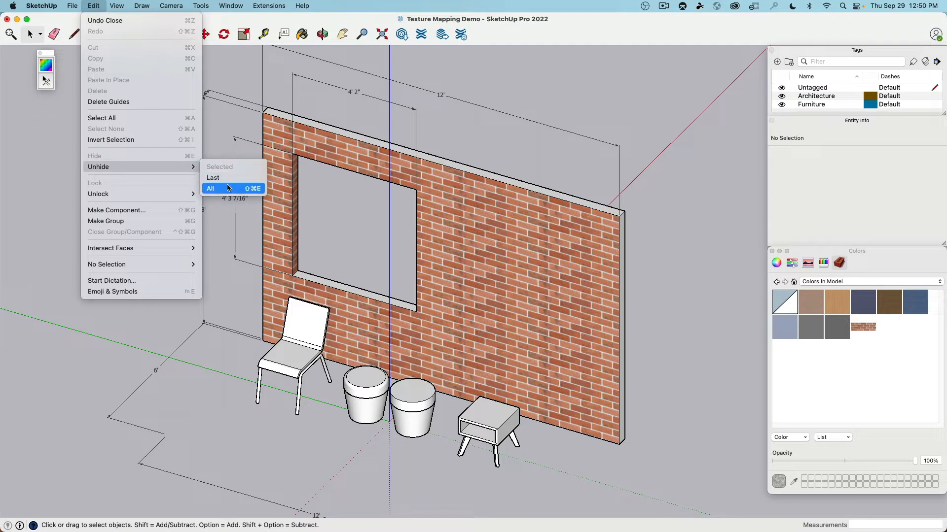
{"action": "left_click", "coordinate": [227, 187]}
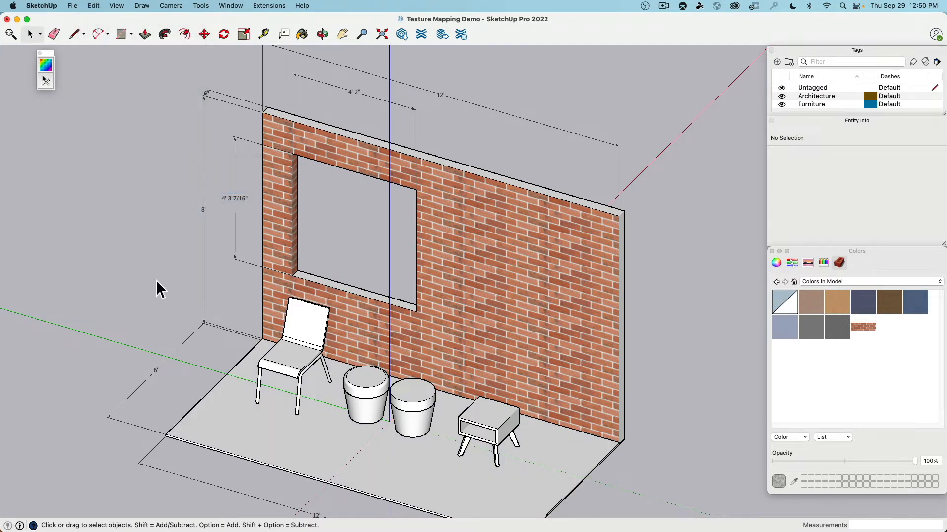
- Select the floor group and create a new material from Wood Floor 182.4 x 136.6.jpg with a width of 182.4"
{"action": "scroll", "coordinate": [156, 280], "scroll_direction": "down", "scroll_amount": 3}
{"action": "middle_click_drag", "start_coordinate": [161, 291], "coordinate": [254, 375]}
{"action": "middle_click_drag", "start_coordinate": [254, 375], "coordinate": [220, 263], "text": "shift"}
{"action": "left_click", "coordinate": [221, 264]}
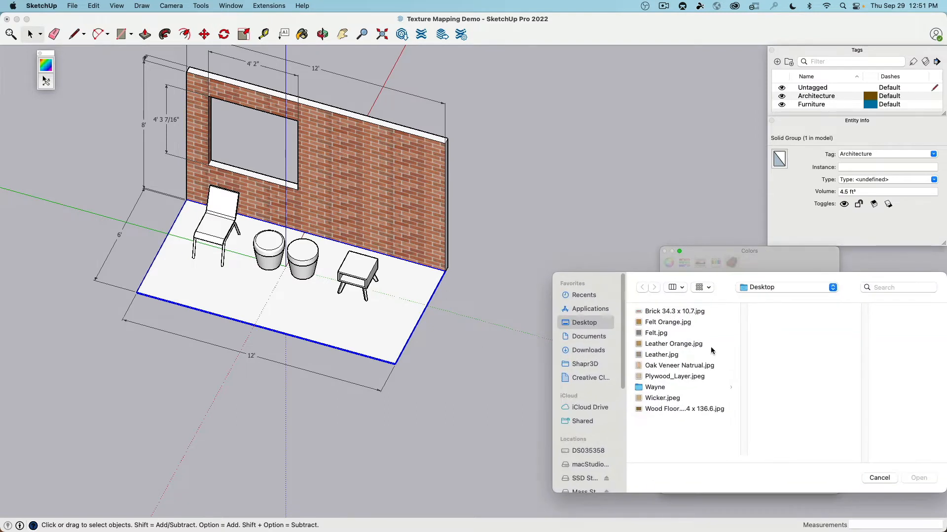
{"action": "left_click", "coordinate": [691, 409]}
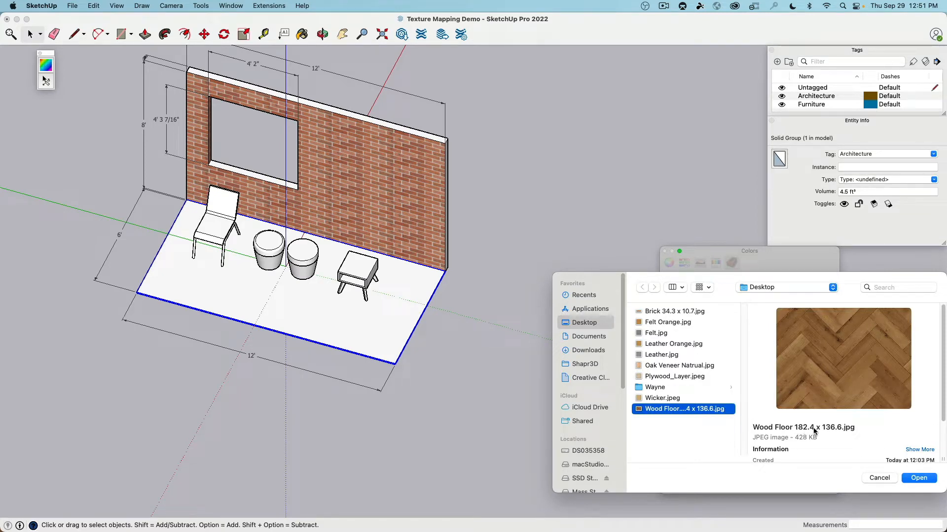
{"action": "left_click", "coordinate": [931, 481]}
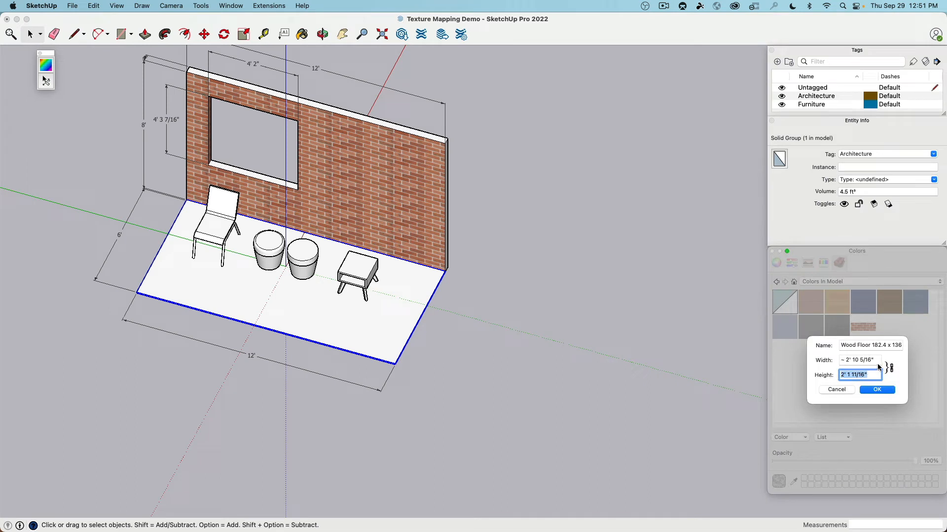
{"action": "left_click", "coordinate": [877, 362]}
{"action": "type", "text": "1"}
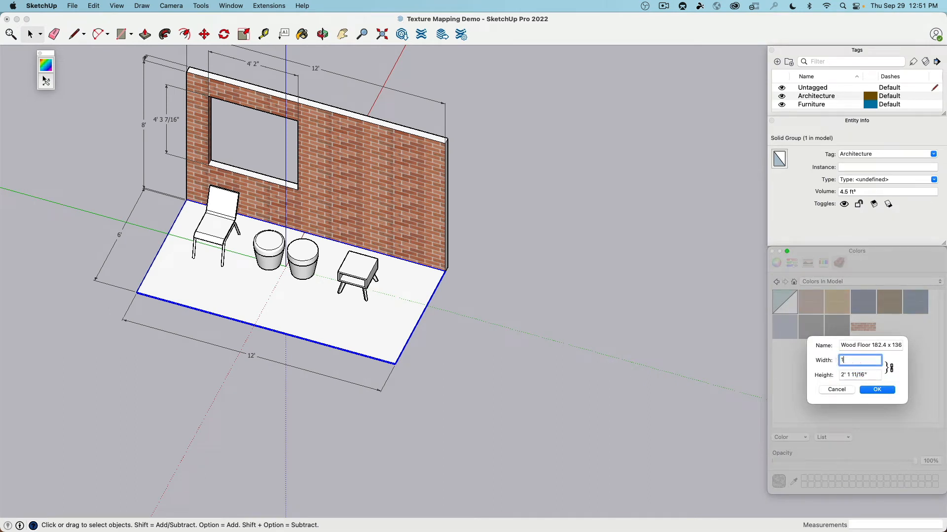
{"action": "type", "text": "82.4\""}
{"action": "key", "text": "Tab"}
{"action": "key", "text": "Return"}
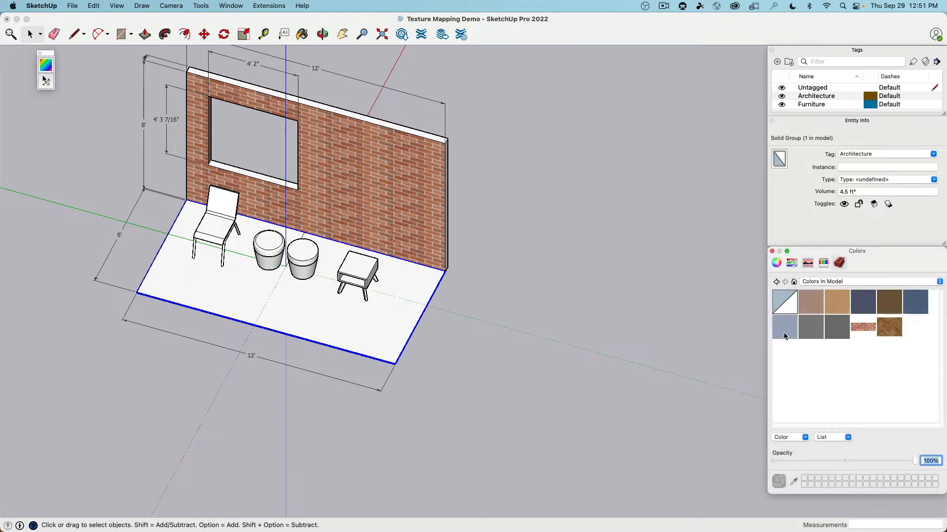
- Apply the wood floor texture to the top face inside the floor group and close the group
{"action": "scroll", "coordinate": [242, 289], "scroll_direction": "up", "scroll_amount": 2}
{"action": "scroll", "coordinate": [207, 300], "scroll_direction": "up", "scroll_amount": 2}
{"action": "double_click", "coordinate": [176, 306]}
{"action": "left_click", "coordinate": [176, 306]}
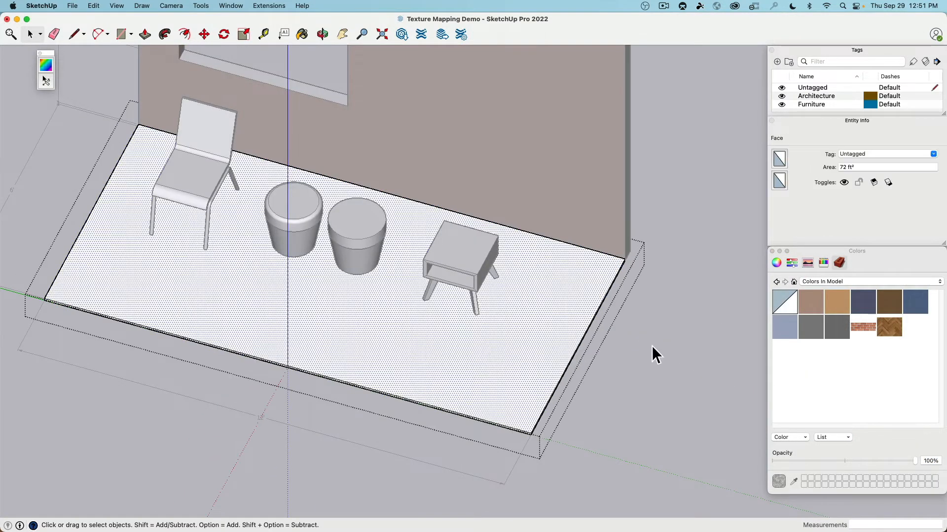
{"action": "left_click", "coordinate": [883, 326]}
{"action": "left_click", "coordinate": [315, 360]}
{"action": "mouse_move", "coordinate": [310, 360]}
{"action": "middle_mouse_down"}
{"action": "mouse_move", "coordinate": [276, 318]}
{"action": "mouse_move", "coordinate": [358, 401]}
{"action": "mouse_move", "coordinate": [349, 447]}
{"action": "middle_mouse_up"}
{"action": "left_click", "coordinate": [299, 507]}
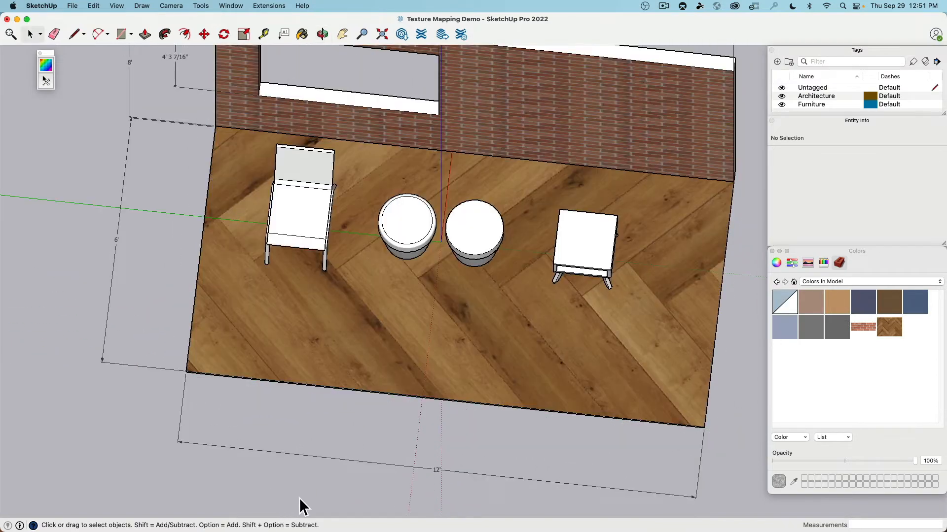
- Measure the short edge of the light wood plank beside the side table with the Tape Measure
{"action": "middle_click_drag", "start_coordinate": [299, 507], "coordinate": [196, 340]}
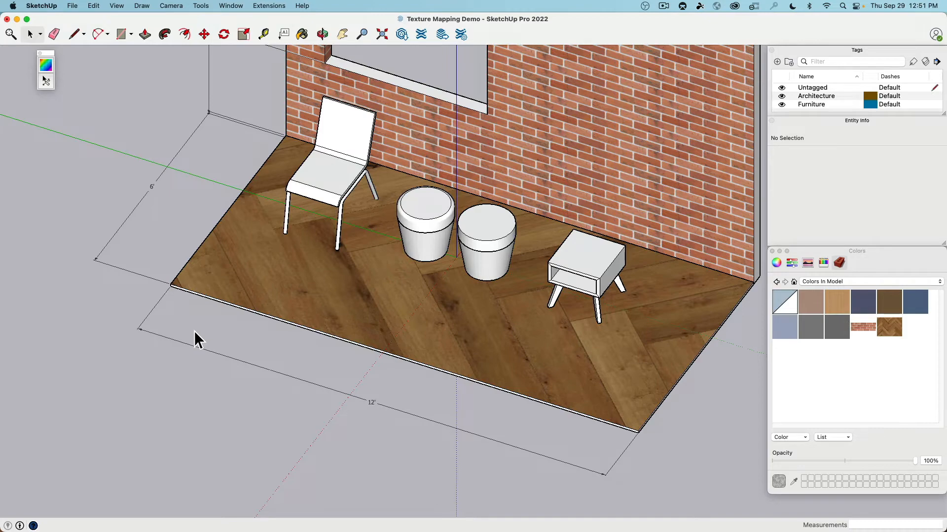
{"action": "scroll", "coordinate": [504, 318], "scroll_direction": "down", "scroll_amount": 4}
{"action": "middle_click_drag", "start_coordinate": [559, 339], "coordinate": [591, 324]}
{"action": "scroll", "coordinate": [591, 323], "scroll_direction": "up", "scroll_amount": 8}
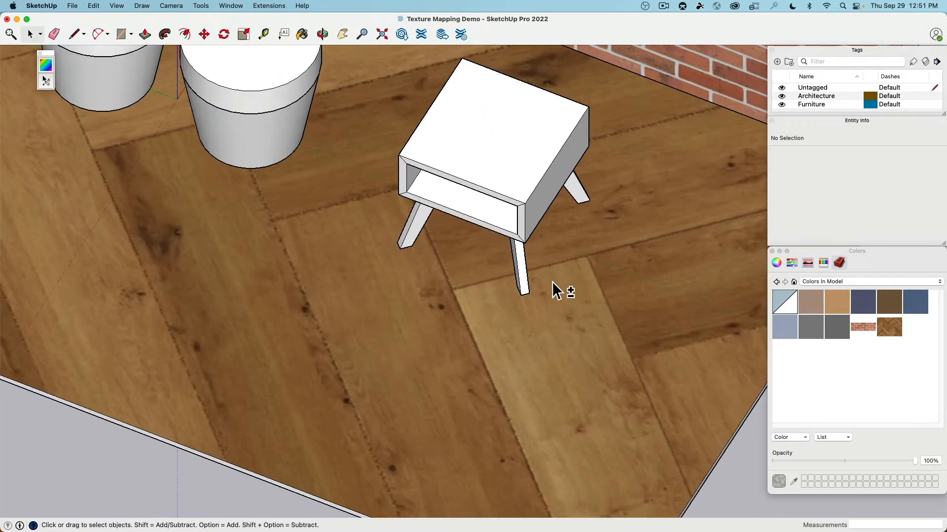
{"action": "middle_click_drag", "start_coordinate": [552, 282], "coordinate": [418, 279], "text": "shift"}
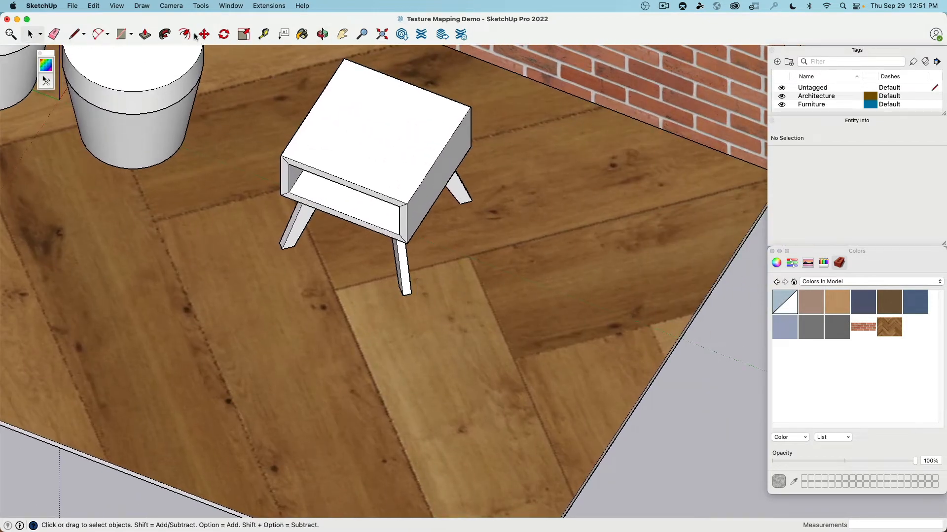
{"action": "left_click", "coordinate": [263, 34]}
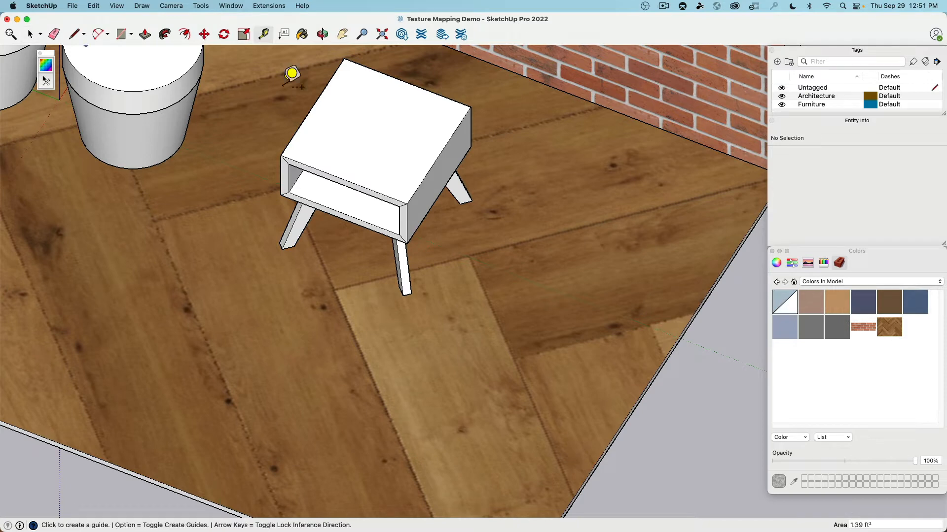
{"action": "left_click", "coordinate": [336, 289]}
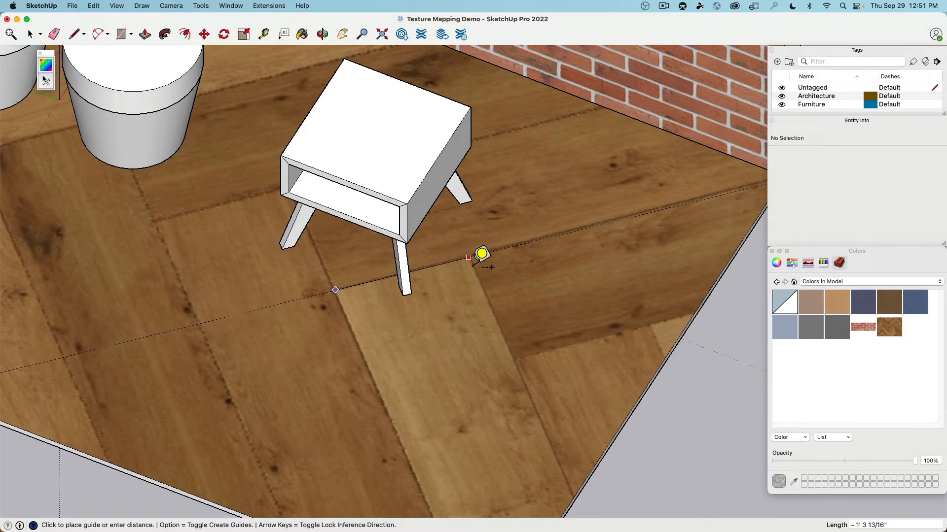
{"action": "scroll", "coordinate": [472, 266], "scroll_direction": "down", "scroll_amount": 7}
{"action": "key", "text": "Escape"}
- Set the wood floor material's texture height to 6" to shrink the herringbone planks
{"action": "middle_click_drag", "start_coordinate": [476, 269], "coordinate": [510, 345]}
{"action": "scroll", "coordinate": [498, 343], "scroll_direction": "down", "scroll_amount": 3}
{"action": "scroll", "coordinate": [444, 286], "scroll_direction": "up", "scroll_amount": 5}
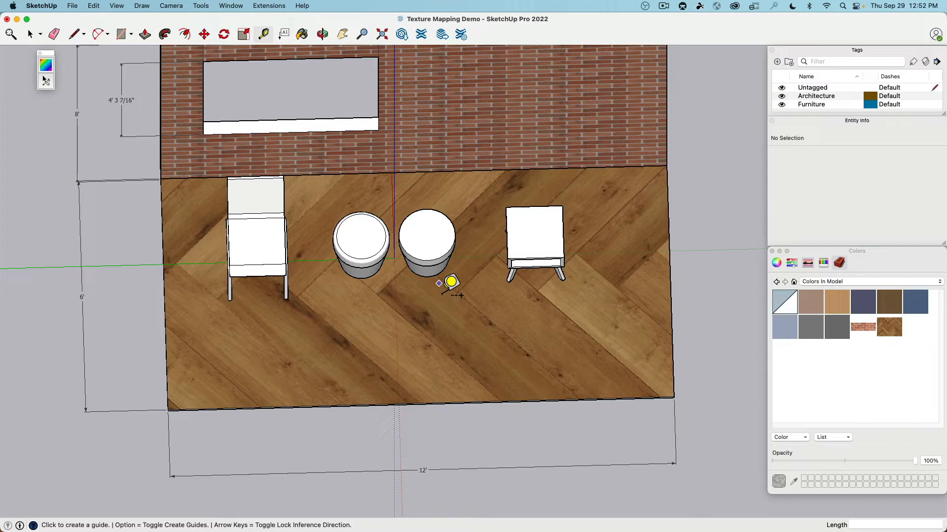
{"action": "middle_click_drag", "start_coordinate": [451, 282], "coordinate": [182, 182]}
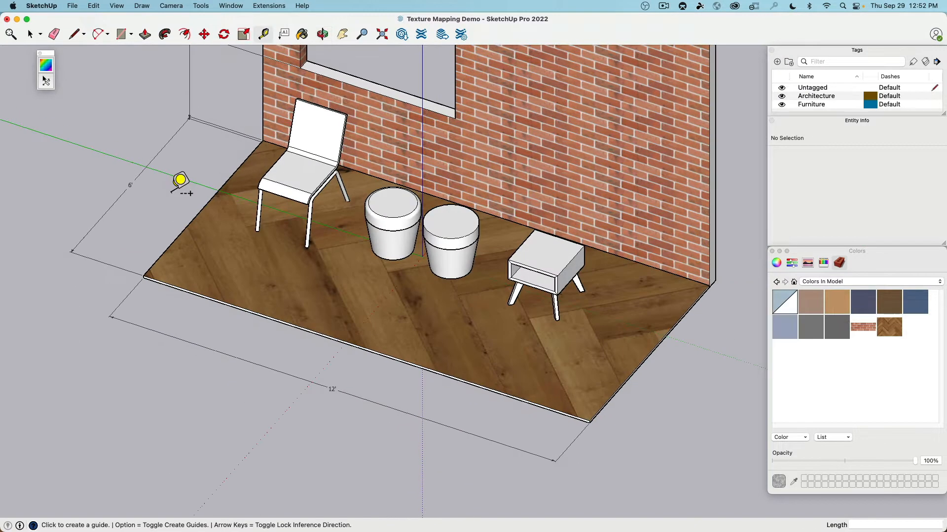
{"action": "left_click", "coordinate": [33, 36]}
{"action": "left_click", "coordinate": [276, 283]}
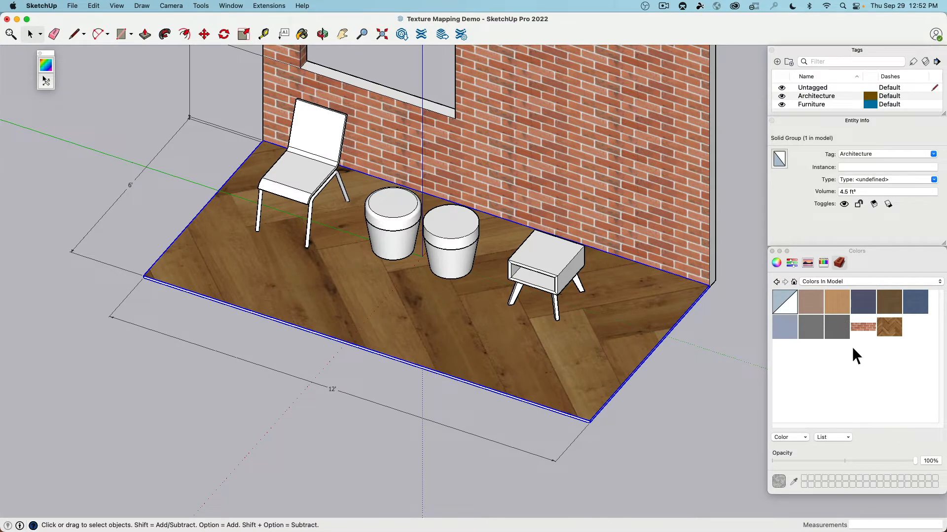
{"action": "right_click", "coordinate": [890, 326]}
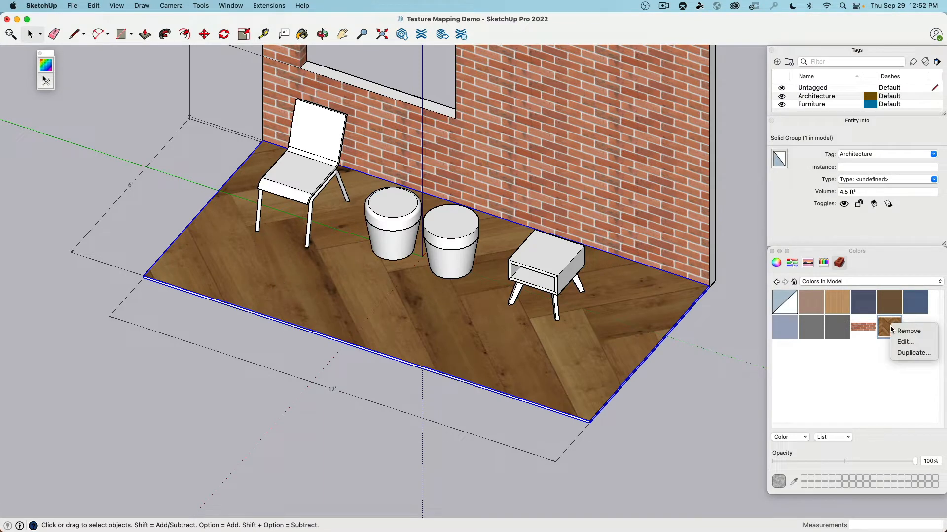
{"action": "left_click", "coordinate": [919, 341]}
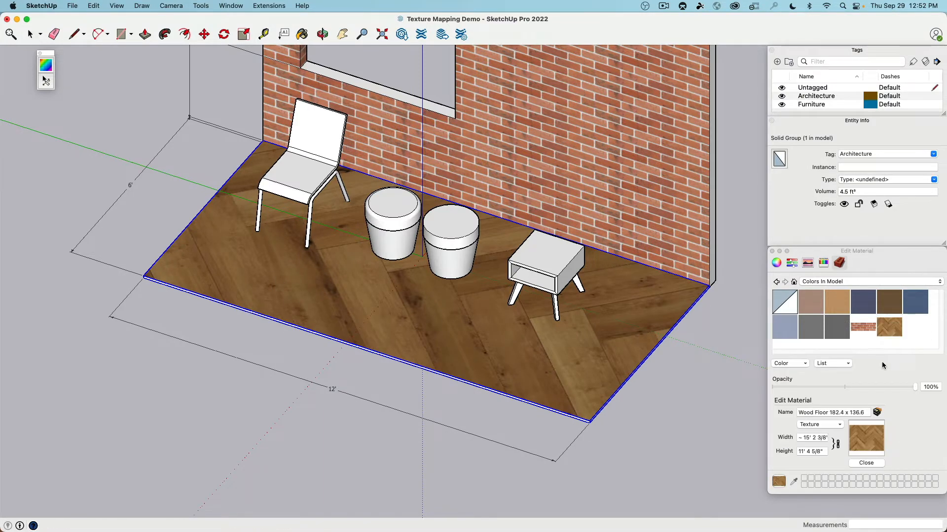
{"action": "left_click", "coordinate": [820, 451]}
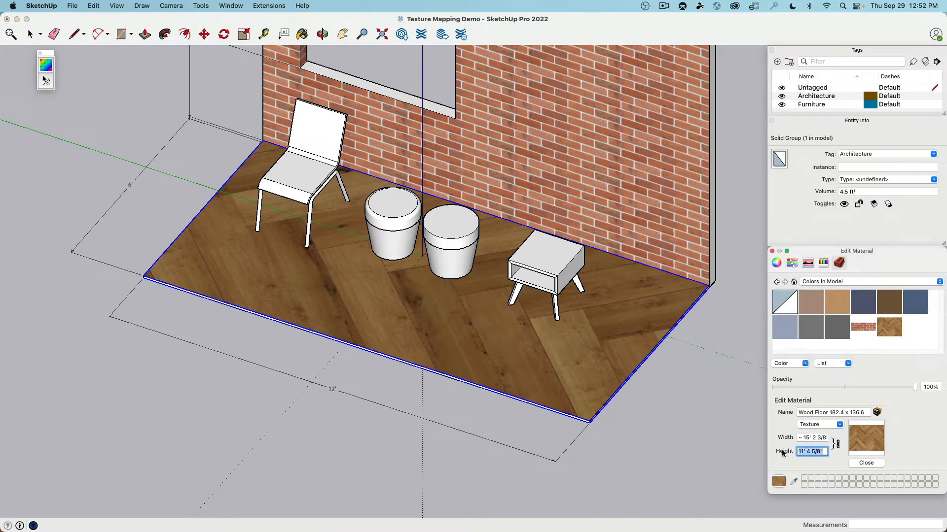
{"action": "type", "text": "6\""}
{"action": "key", "text": "Return"}
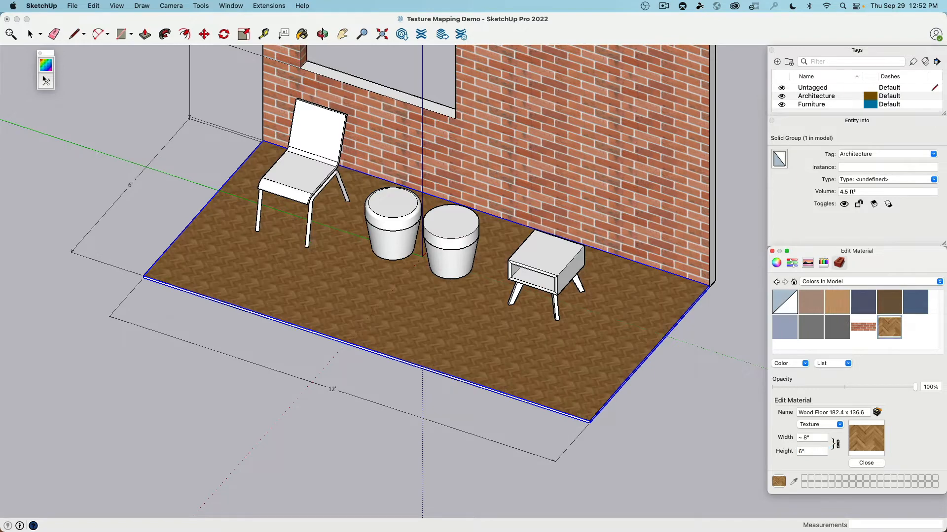
- Set the wood floor material's texture height to 10"
{"action": "middle_click_drag", "start_coordinate": [251, 307], "coordinate": [332, 348]}
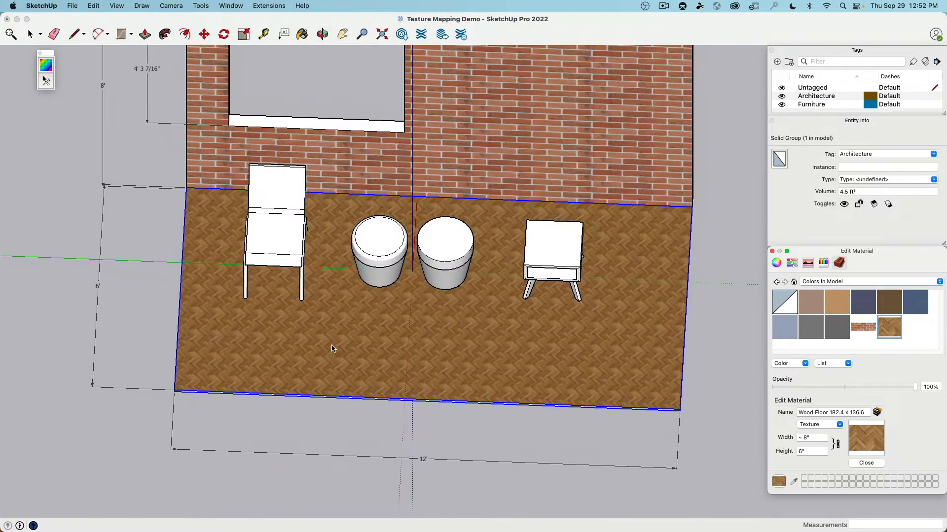
{"action": "scroll", "coordinate": [332, 348], "scroll_direction": "up", "scroll_amount": 5}
{"action": "middle_click_drag", "start_coordinate": [291, 237], "coordinate": [443, 335], "text": "shift"}
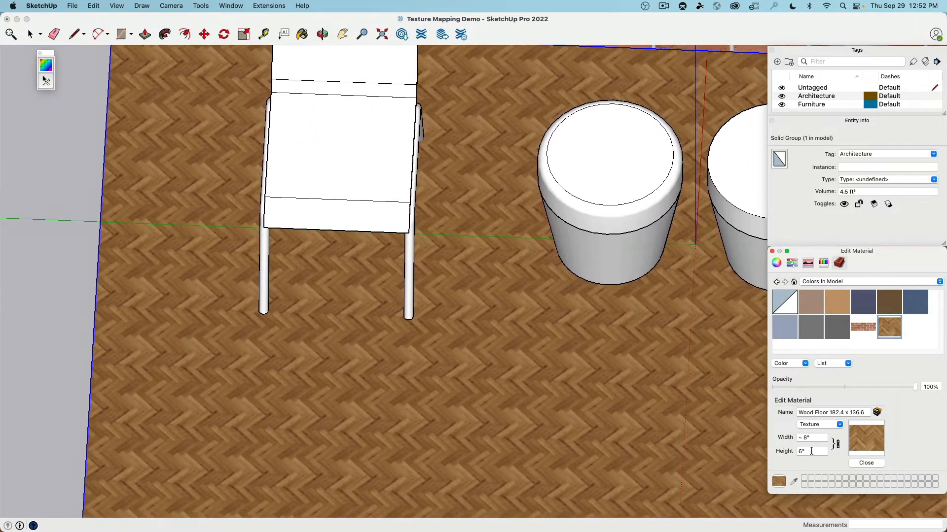
{"action": "left_click", "coordinate": [811, 451]}
{"action": "type", "text": "10\""}
{"action": "key", "text": "Return"}
{"action": "scroll", "coordinate": [552, 335], "scroll_direction": "down", "scroll_amount": 4}
{"action": "middle_click_drag", "start_coordinate": [553, 335], "coordinate": [579, 303]}
- Set the wood floor material's texture height to 12" and clear the floor group's selection
{"action": "triple_click", "coordinate": [809, 451]}
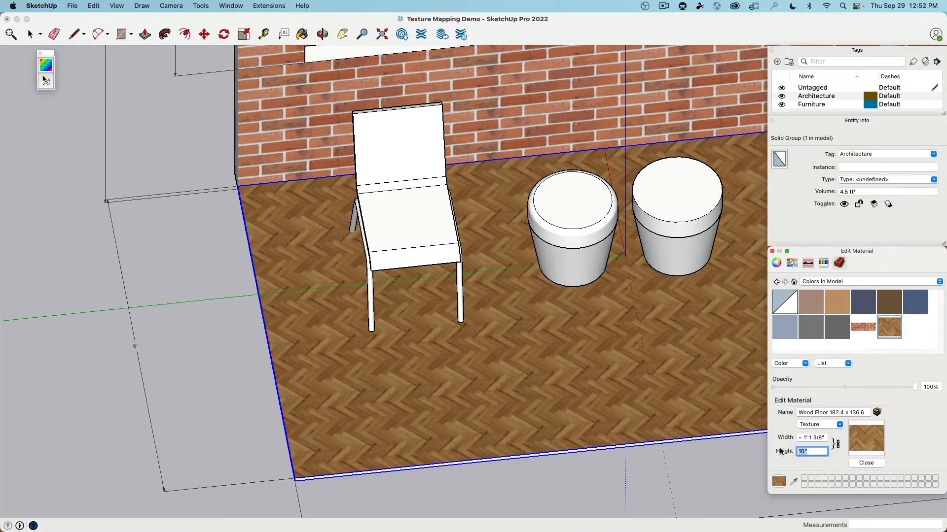
{"action": "type", "text": "12"}
{"action": "key", "text": "Return"}
{"action": "scroll", "coordinate": [676, 307], "scroll_direction": "down", "scroll_amount": 4}
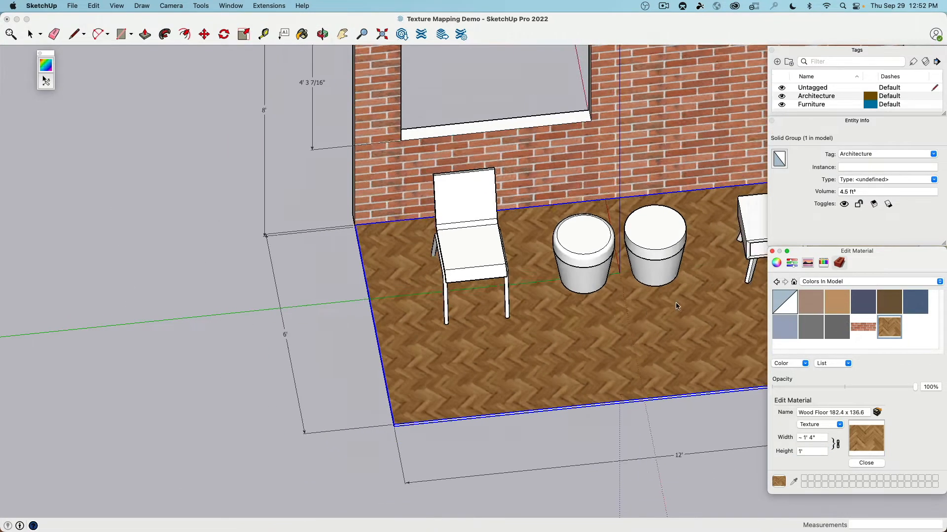
{"action": "middle_click_drag", "start_coordinate": [676, 306], "coordinate": [504, 354]}
{"action": "scroll", "coordinate": [505, 354], "scroll_direction": "up", "scroll_amount": 4}
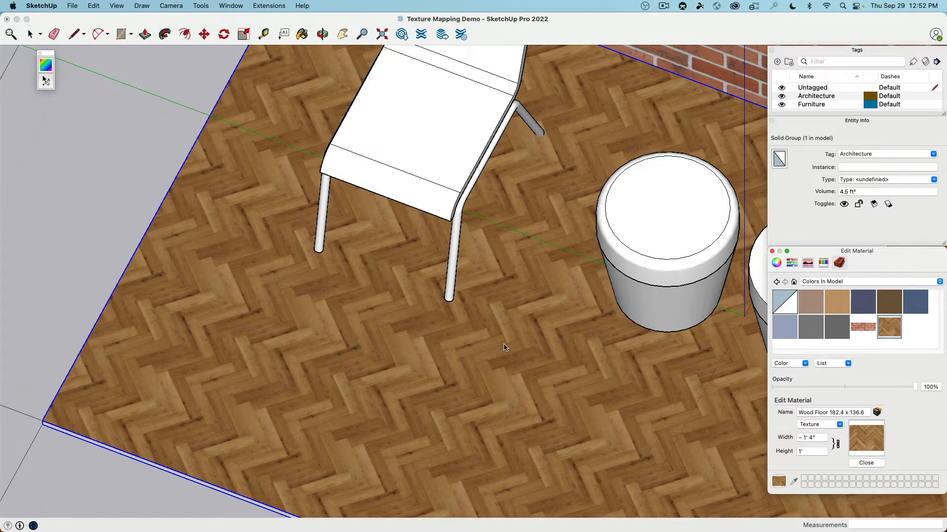
{"action": "scroll", "coordinate": [504, 345], "scroll_direction": "down", "scroll_amount": 4}
{"action": "middle_click_drag", "start_coordinate": [503, 347], "coordinate": [446, 258]}
{"action": "left_click", "coordinate": [142, 257]}
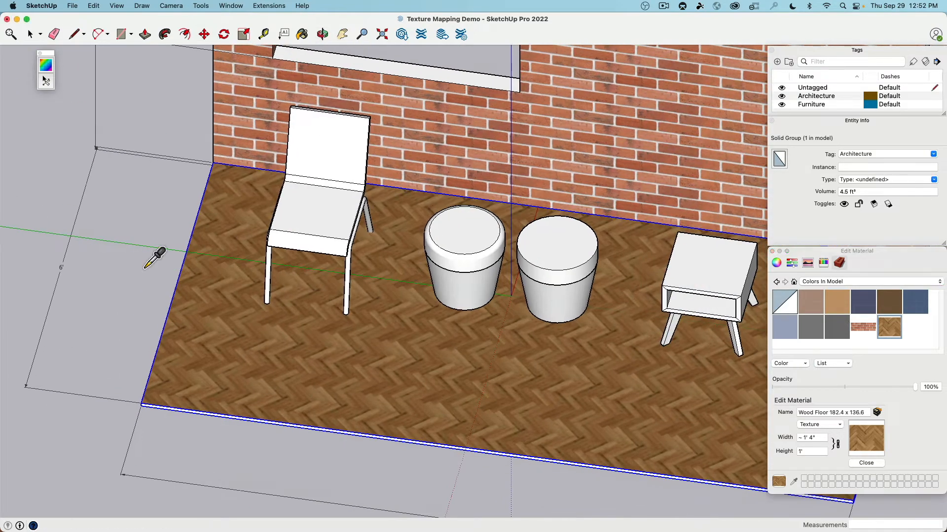
{"action": "left_click", "coordinate": [26, 36]}
{"action": "left_click", "coordinate": [46, 81]}
{"action": "scroll", "coordinate": [148, 237], "scroll_direction": "down", "scroll_amount": 5}
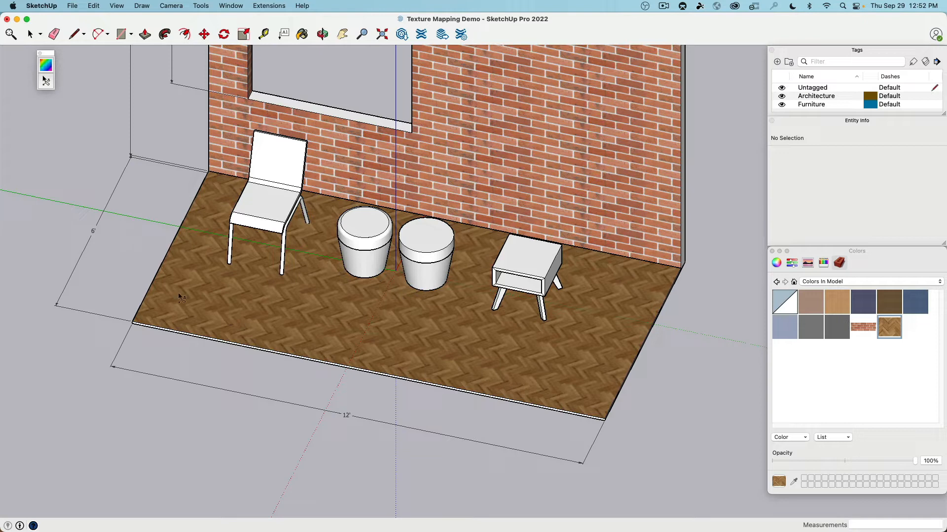
- Try to rotate and scale the wood floor texture on the top face inside the floor group with the texture position pins
{"action": "left_click", "coordinate": [30, 34]}
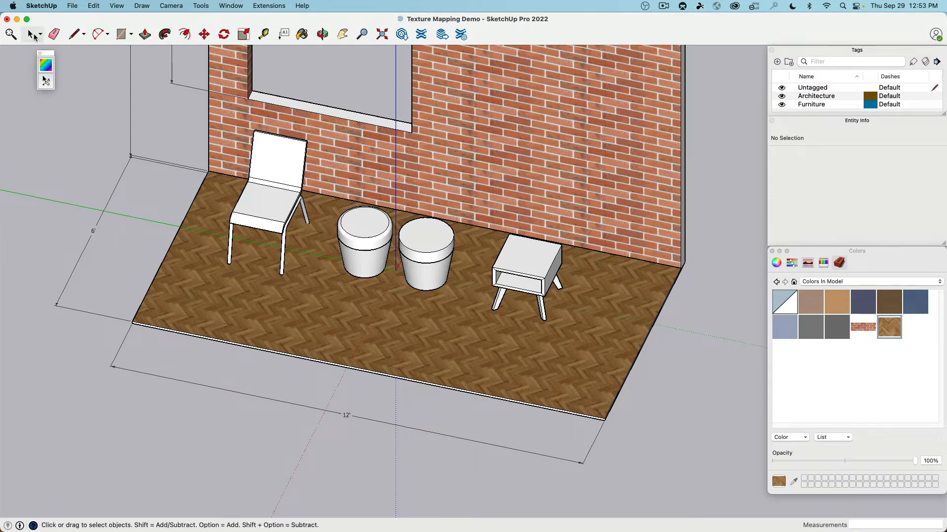
{"action": "left_click", "coordinate": [188, 288]}
{"action": "double_click", "coordinate": [193, 297]}
{"action": "left_click", "coordinate": [203, 312]}
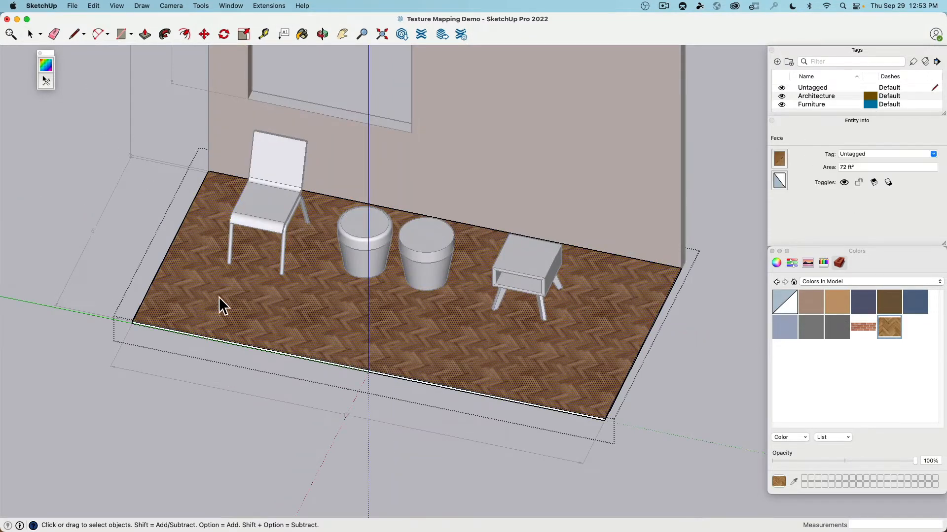
{"action": "right_click", "coordinate": [210, 297]}
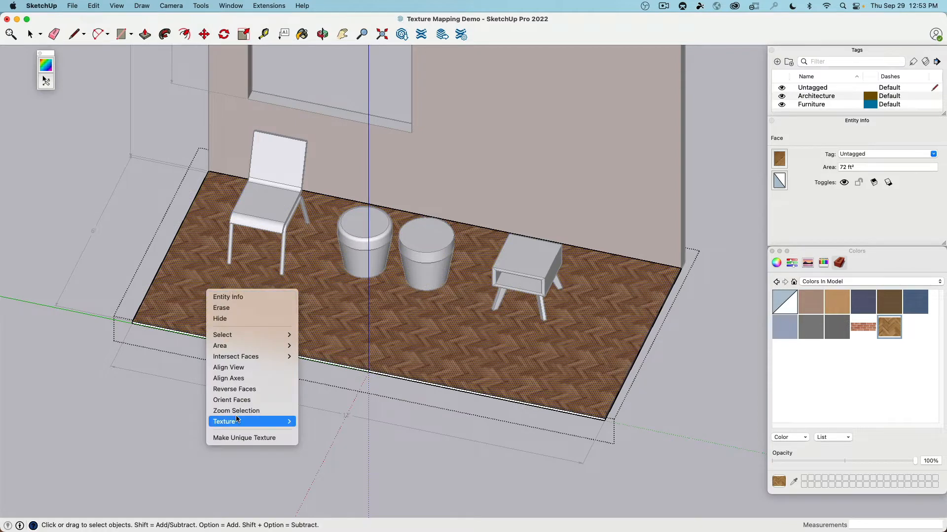
{"action": "mouse_move", "coordinate": [278, 422]}
{"action": "left_click", "coordinate": [313, 422]}
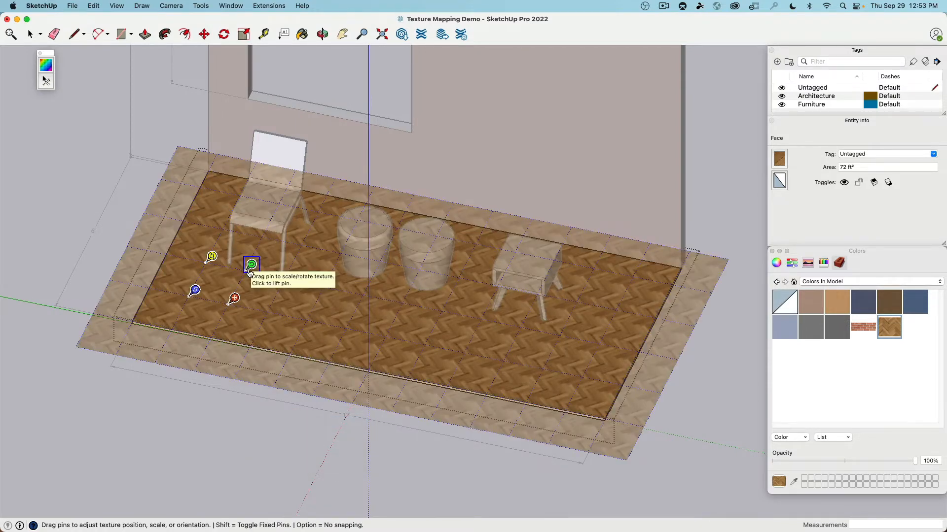
{"action": "left_click_drag", "start_coordinate": [251, 266], "coordinate": [213, 254]}
{"action": "middle_click_drag", "start_coordinate": [132, 386], "coordinate": [226, 414]}
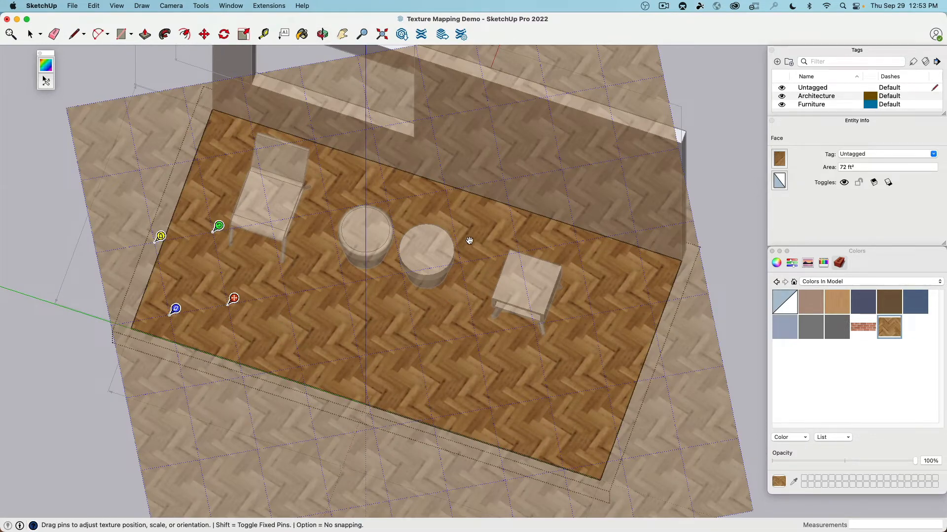
{"action": "left_click", "coordinate": [63, 389]}
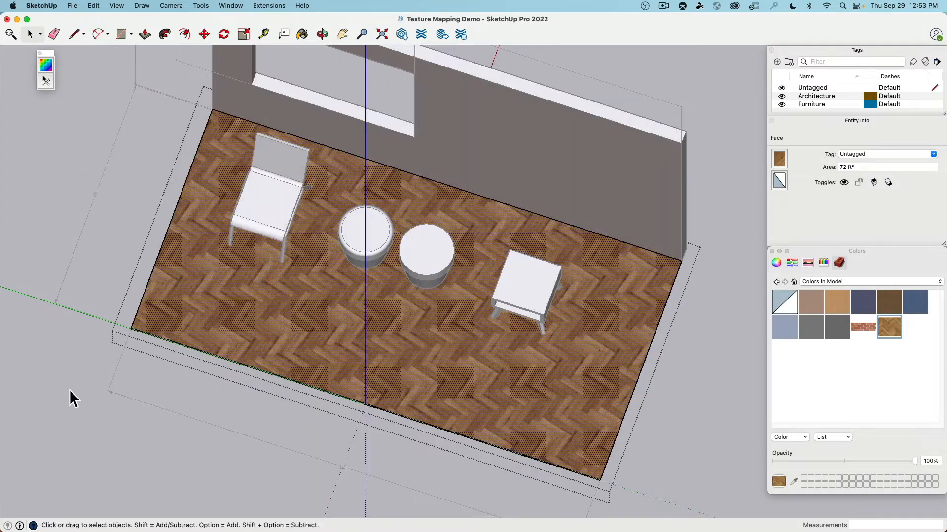
- Inspect the herringbone pattern near the floor's front edge and close the floor group
{"action": "middle_click_drag", "start_coordinate": [87, 378], "coordinate": [211, 379]}
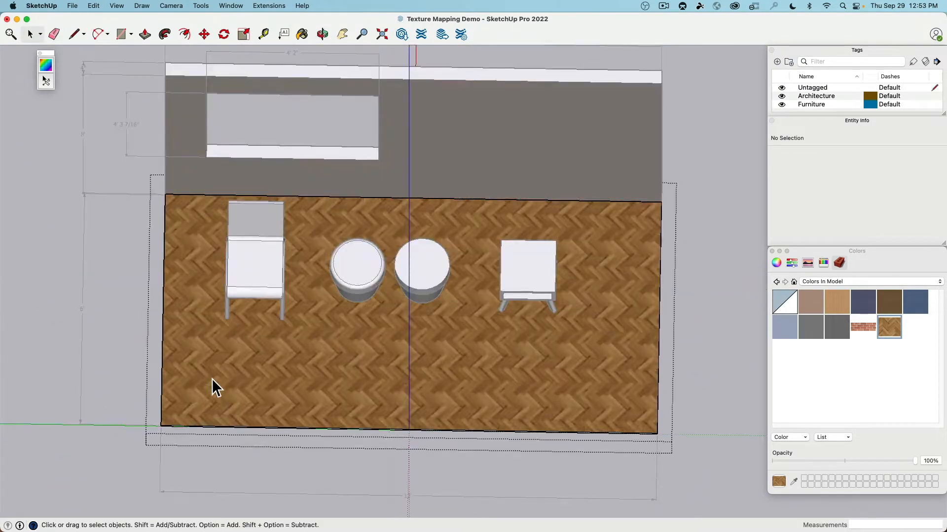
{"action": "scroll", "coordinate": [325, 365], "scroll_direction": "up", "scroll_amount": 5}
{"action": "middle_click_drag", "start_coordinate": [279, 355], "coordinate": [365, 249], "text": "shift"}
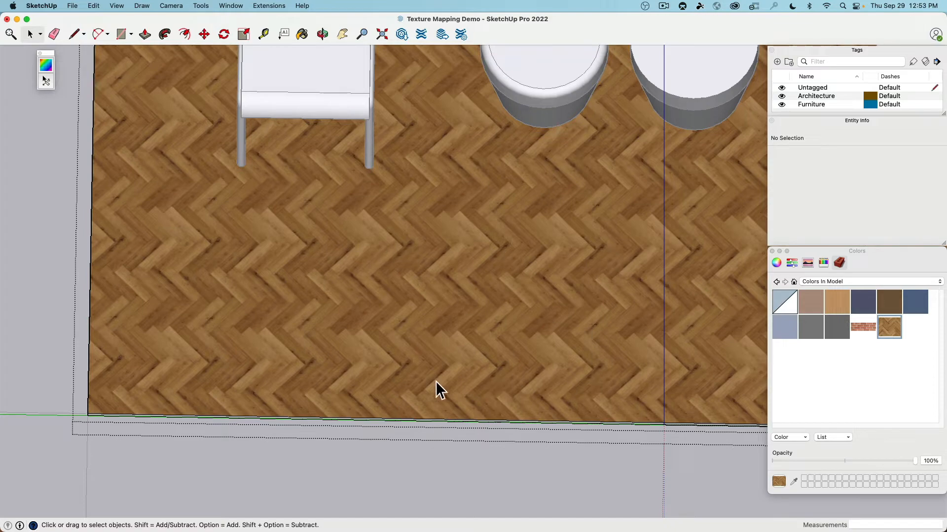
{"action": "scroll", "coordinate": [219, 366], "scroll_direction": "down", "scroll_amount": 5}
{"action": "middle_click_drag", "start_coordinate": [324, 381], "coordinate": [295, 266]}
{"action": "left_click", "coordinate": [59, 162]}
{"action": "scroll", "coordinate": [211, 331], "scroll_direction": "down", "scroll_amount": 4}
{"action": "middle_click_drag", "start_coordinate": [212, 332], "coordinate": [159, 374]}
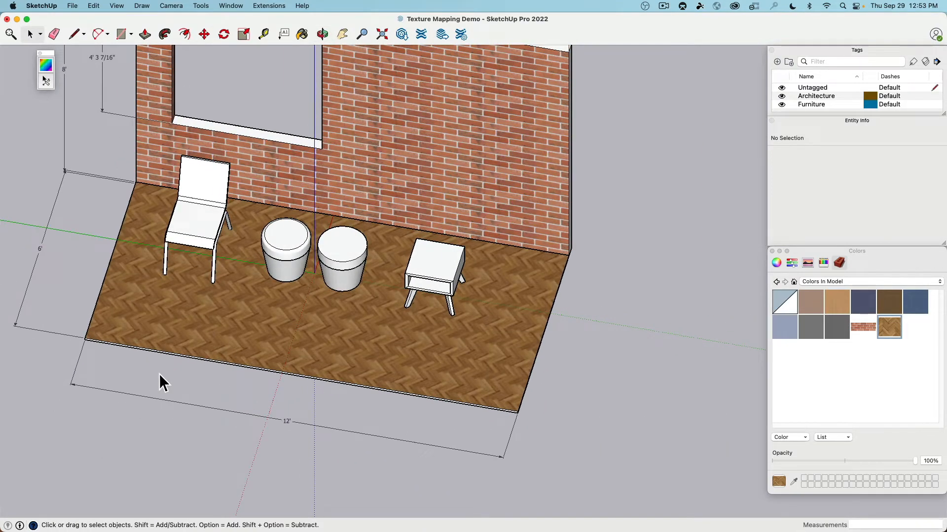
- Examine the brick wall and herringbone floor textures together, both from the front and at an angle
{"action": "middle_click_drag", "start_coordinate": [159, 374], "coordinate": [346, 226]}
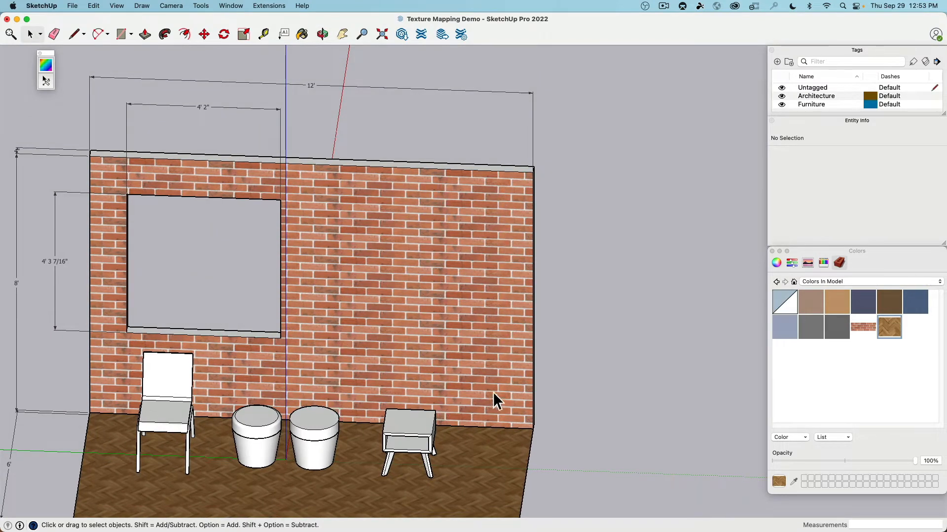
{"action": "middle_click_drag", "start_coordinate": [571, 292], "coordinate": [600, 254]}
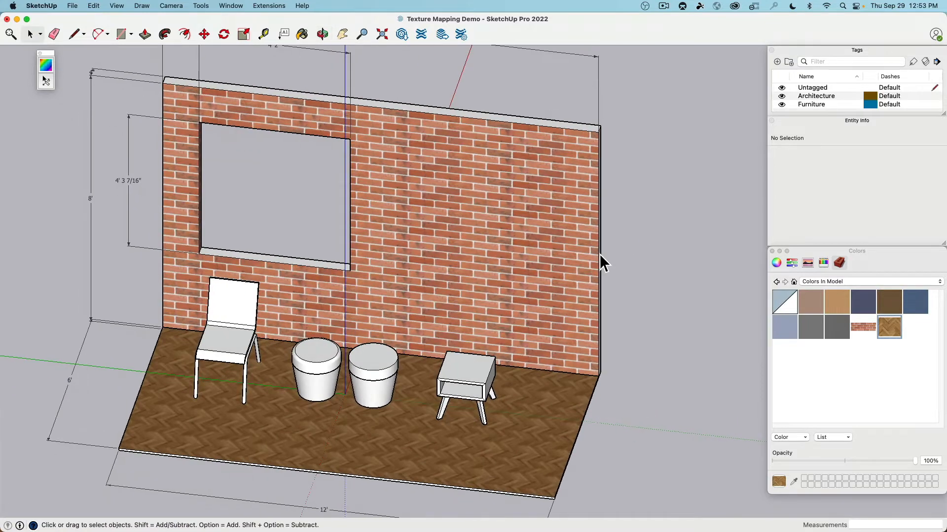
{"action": "scroll", "coordinate": [599, 253], "scroll_direction": "down", "scroll_amount": 3}
{"action": "middle_click_drag", "start_coordinate": [627, 219], "coordinate": [615, 250], "text": "shift"}
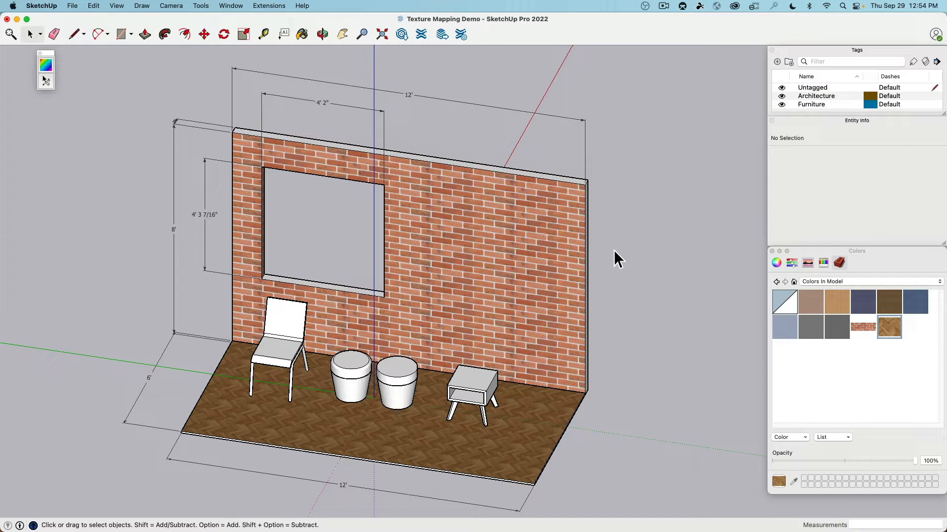
{"action": "key", "text": "o"}
{"action": "left_click_drag", "start_coordinate": [613, 268], "coordinate": [692, 166]}
{"action": "key", "text": "space"}
{"action": "scroll", "coordinate": [608, 365], "scroll_direction": "up", "scroll_amount": 5}
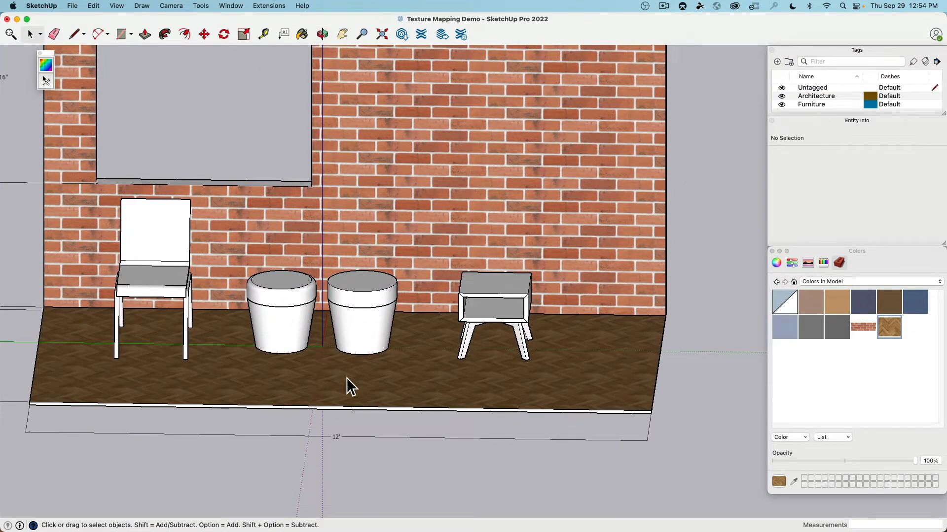
{"action": "middle_click_drag", "start_coordinate": [336, 394], "coordinate": [336, 373]}
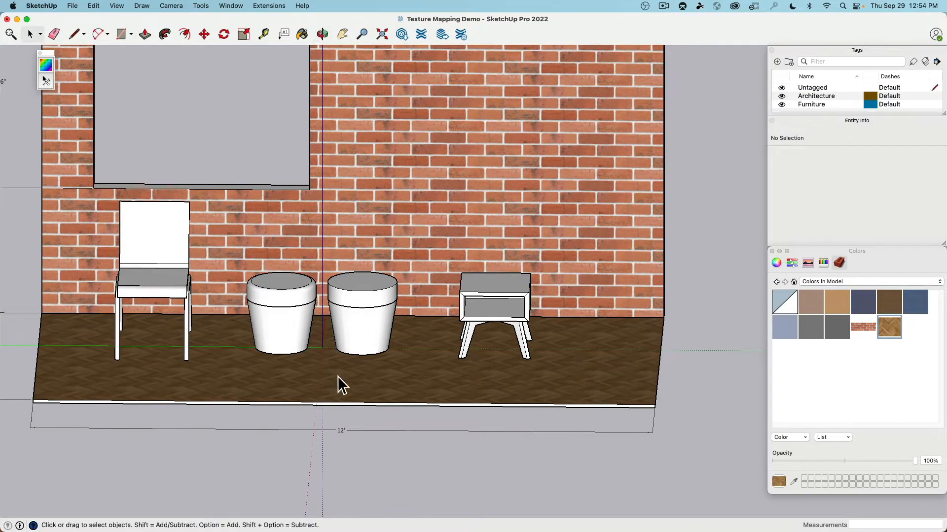
{"action": "scroll", "coordinate": [340, 377], "scroll_direction": "down", "scroll_amount": 2}
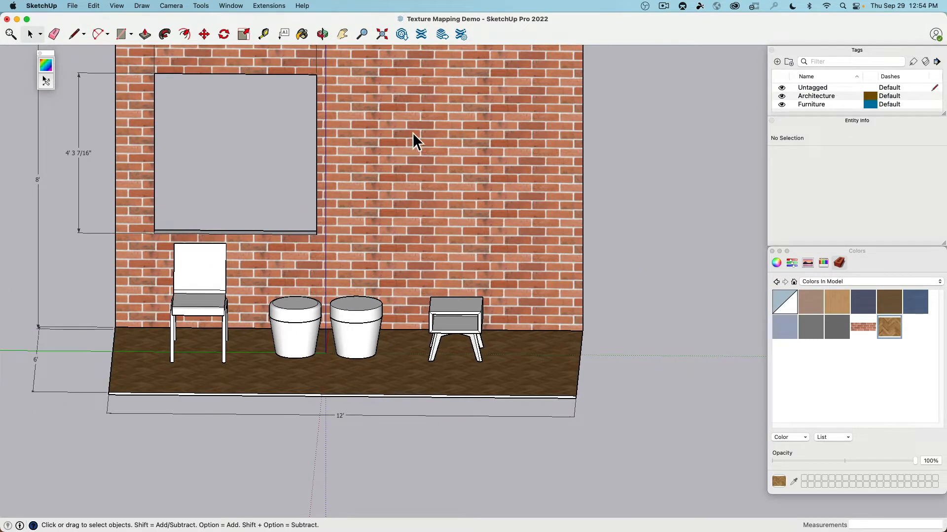
{"action": "middle_click_drag", "start_coordinate": [447, 106], "coordinate": [462, 192], "text": "shift"}
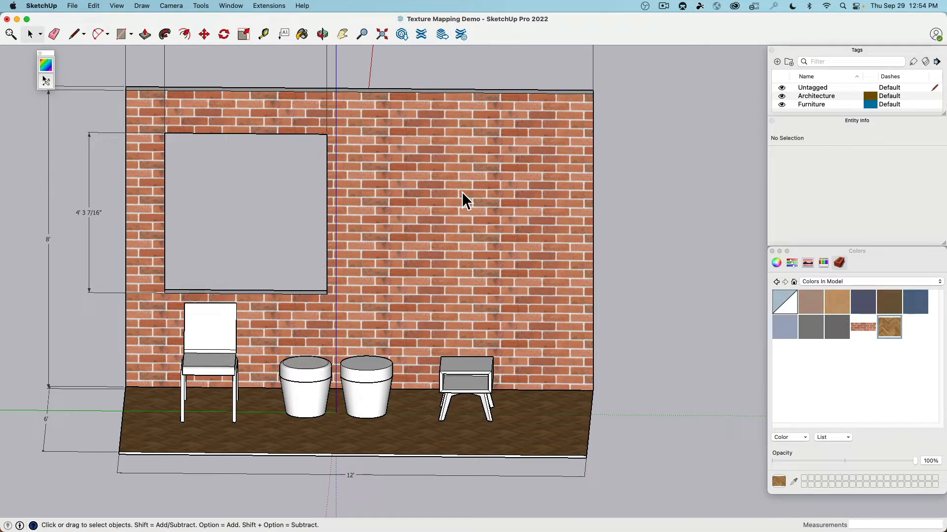
{"action": "middle_click_drag", "start_coordinate": [674, 306], "coordinate": [630, 229]}
{"action": "scroll", "coordinate": [586, 238], "scroll_direction": "up", "scroll_amount": 2}
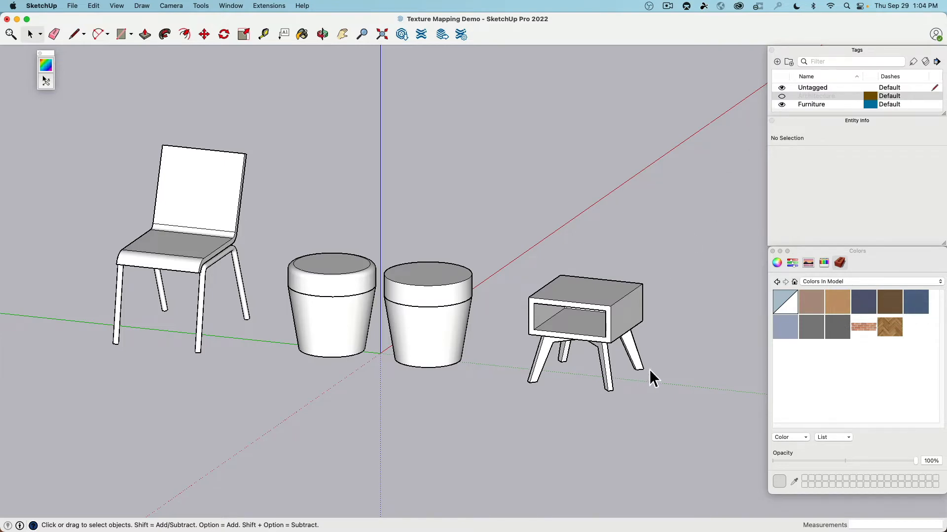
- Look over the side table, then view the cube UV unwrapping image in Chrome and return to SketchUp
{"action": "scroll", "coordinate": [661, 368], "scroll_direction": "down", "scroll_amount": 3}
{"action": "scroll", "coordinate": [652, 350], "scroll_direction": "up", "scroll_amount": 10}
{"action": "middle_click_drag", "start_coordinate": [563, 333], "coordinate": [357, 335]}
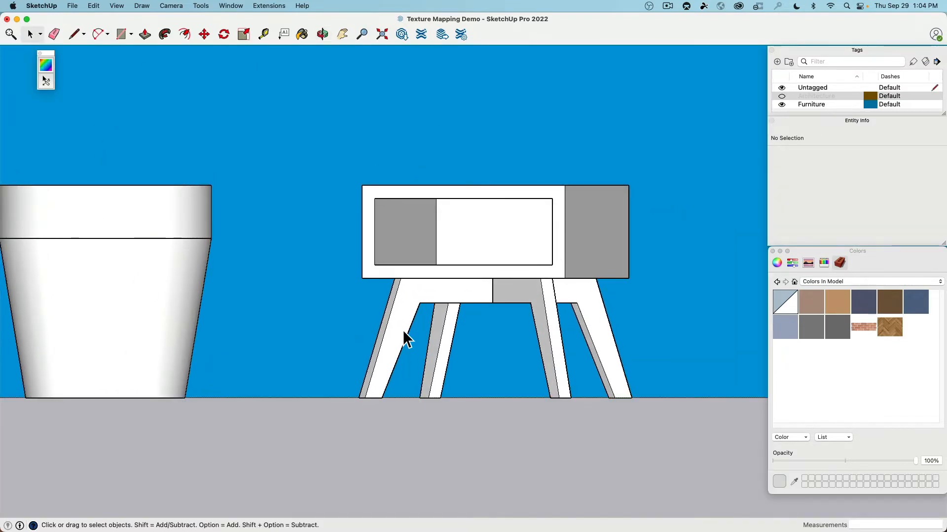
{"action": "middle_click_drag", "start_coordinate": [402, 330], "coordinate": [416, 393]}
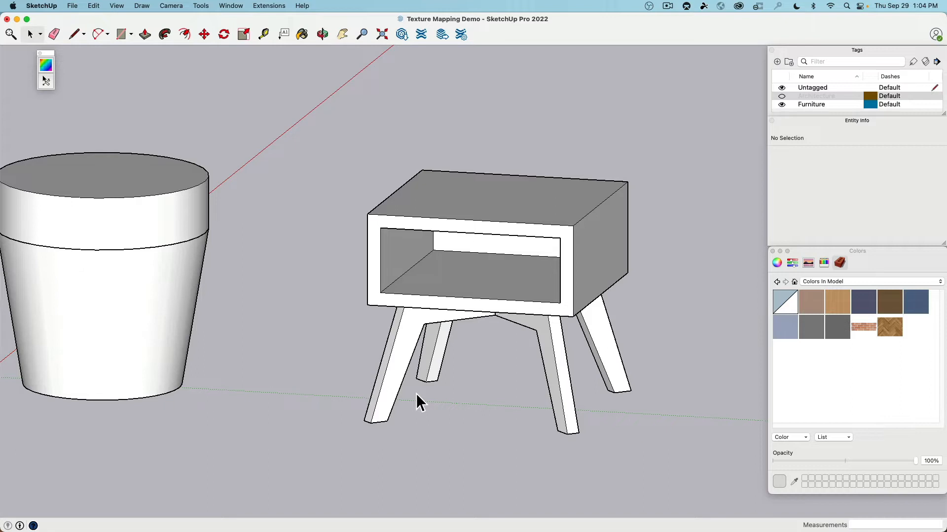
{"action": "key", "text": "super+Tab"}
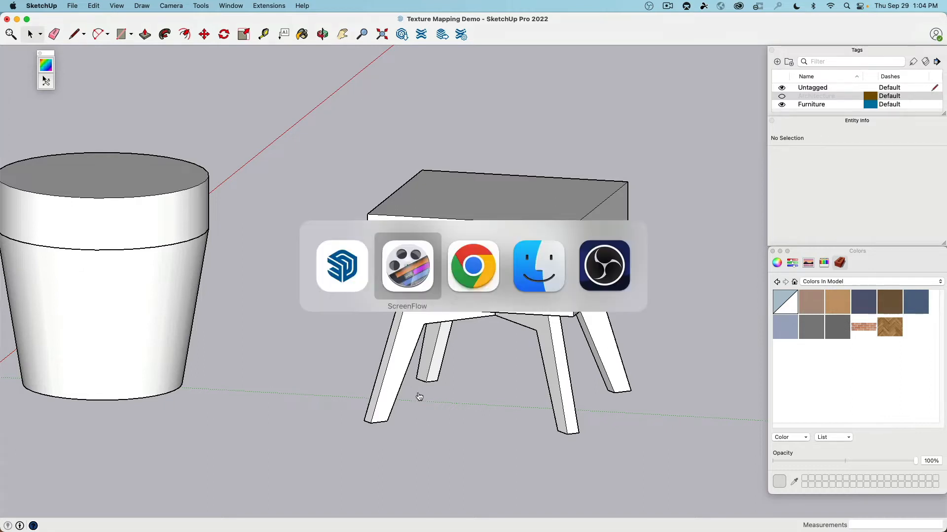
{"action": "left_click", "coordinate": [460, 271]}
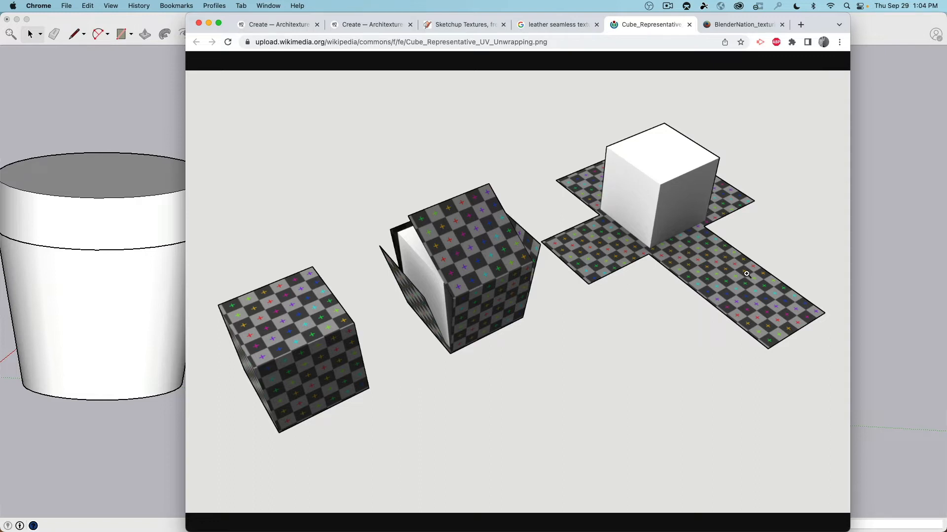
{"action": "left_click", "coordinate": [878, 29]}
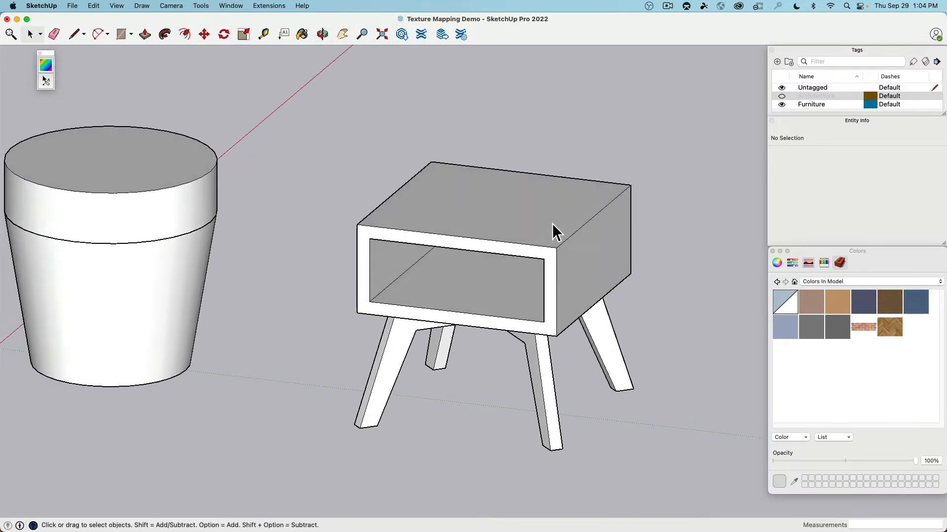
- Open the side table's box group, select all of its geometry and paint it light grey
{"action": "middle_click_drag", "start_coordinate": [546, 205], "coordinate": [529, 193]}
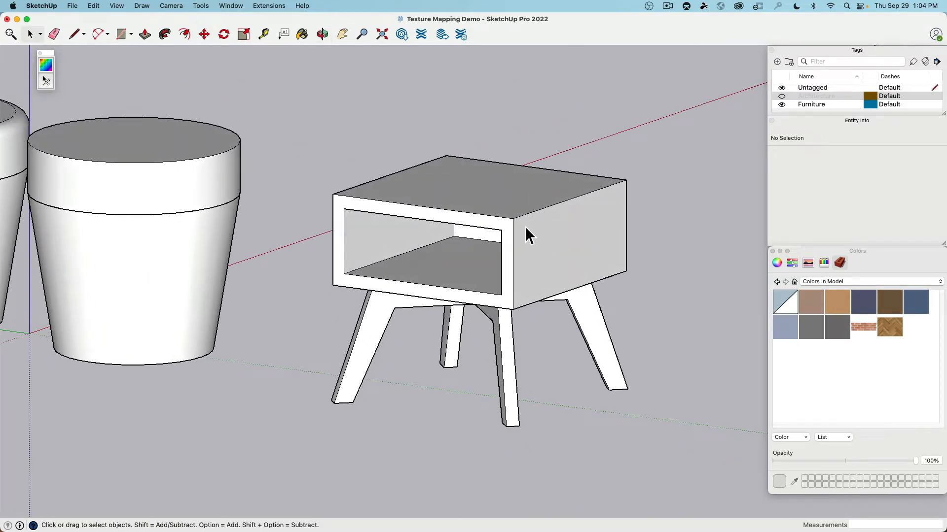
{"action": "left_click", "coordinate": [542, 229]}
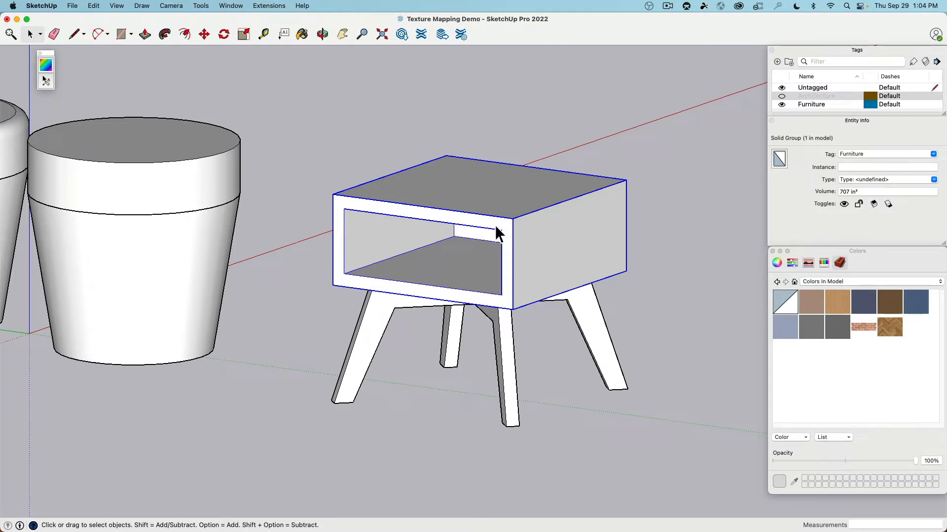
{"action": "left_click", "coordinate": [369, 314]}
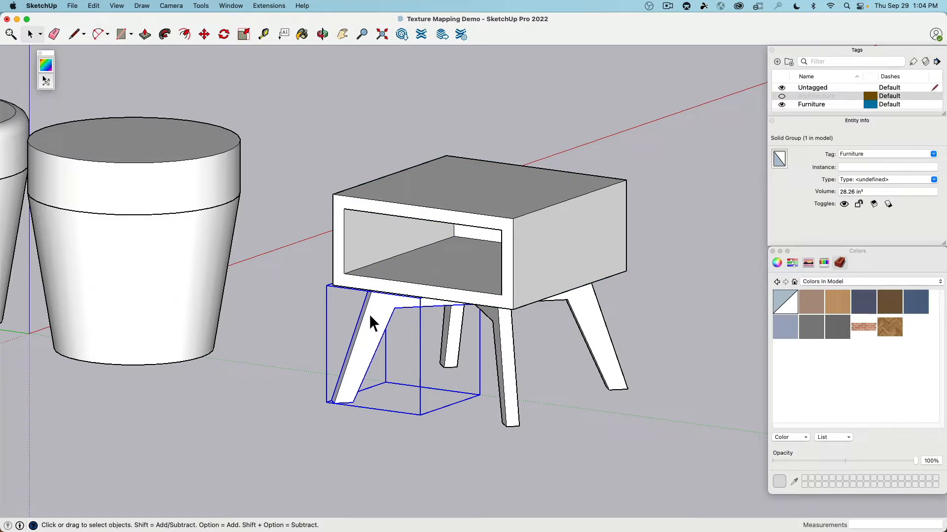
{"action": "left_click", "coordinate": [554, 235]}
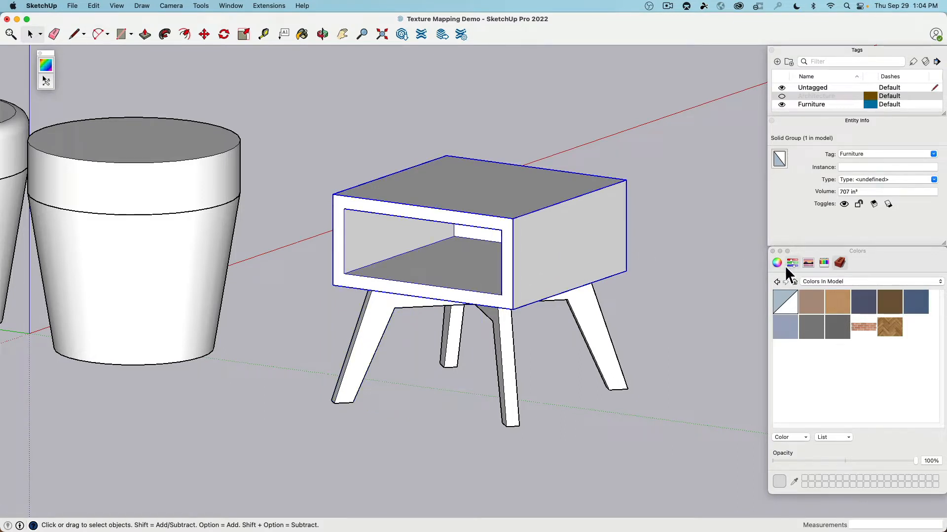
{"action": "double_click", "coordinate": [545, 234]}
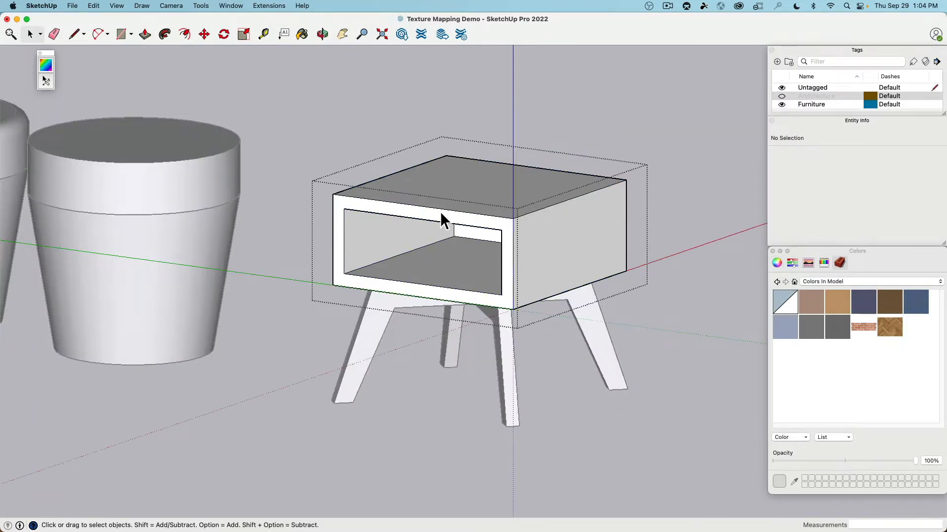
{"action": "triple_click", "coordinate": [491, 196]}
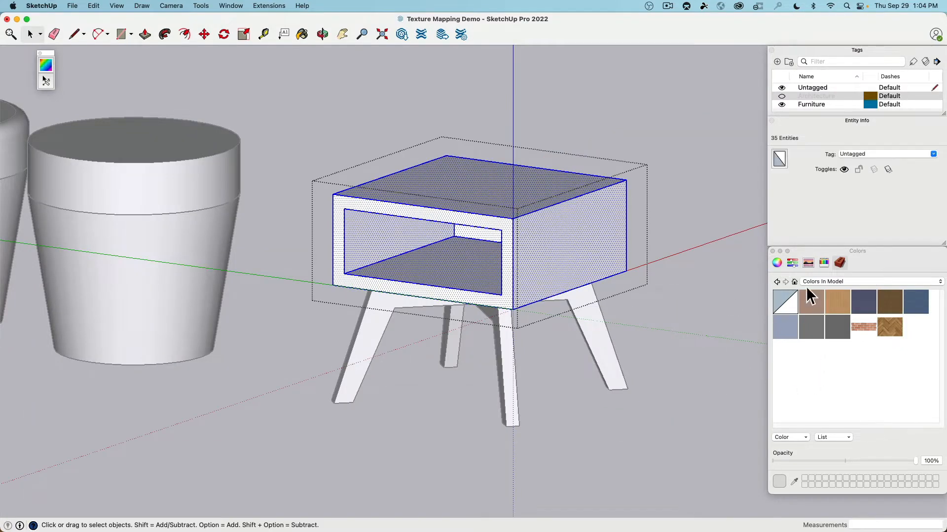
{"action": "left_click", "coordinate": [782, 267]}
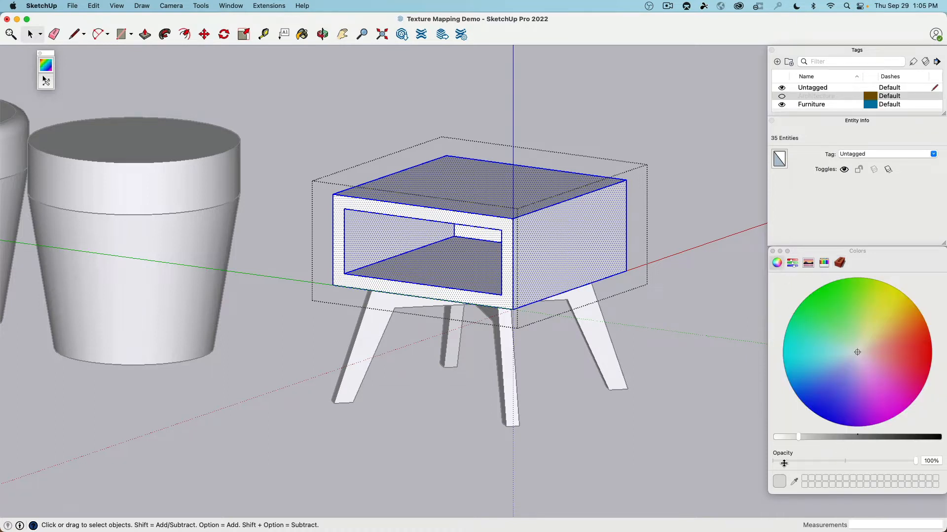
{"action": "left_click", "coordinate": [792, 436]}
{"action": "left_click", "coordinate": [488, 197]}
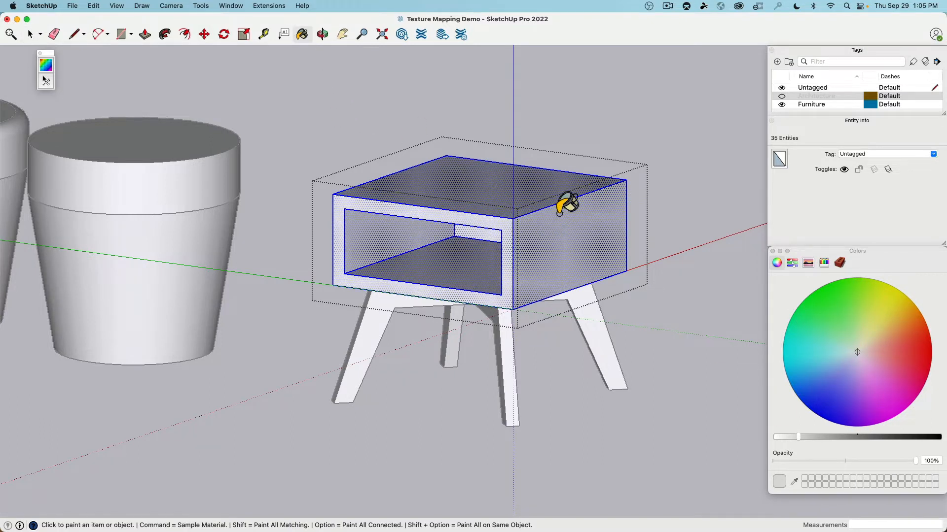
- Show the model's own materials and select only the front frame face of the side table's box
{"action": "left_click", "coordinate": [840, 265]}
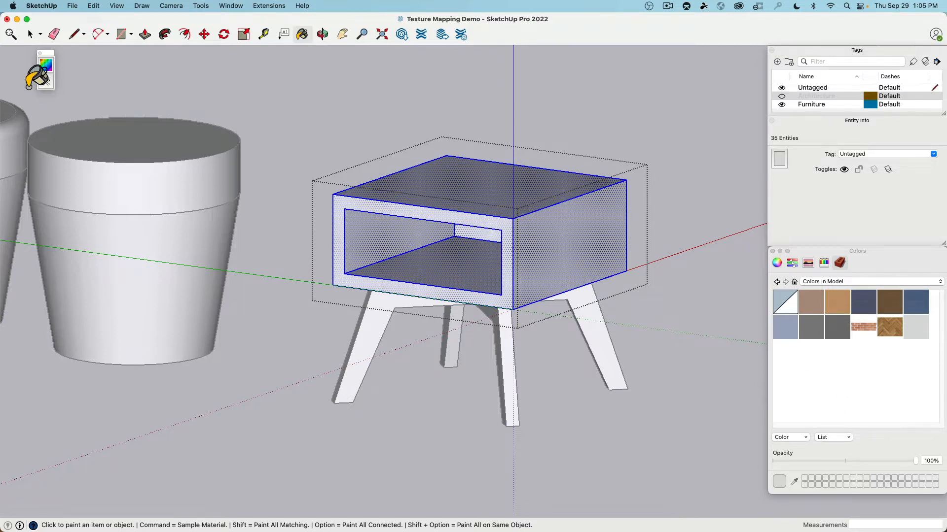
{"action": "left_click", "coordinate": [31, 34]}
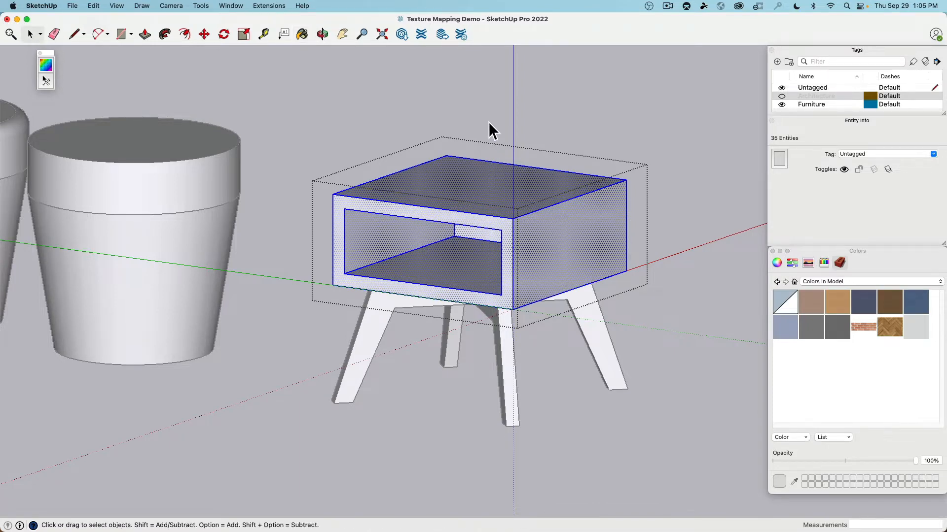
{"action": "left_click", "coordinate": [474, 128]}
{"action": "left_click", "coordinate": [510, 244]}
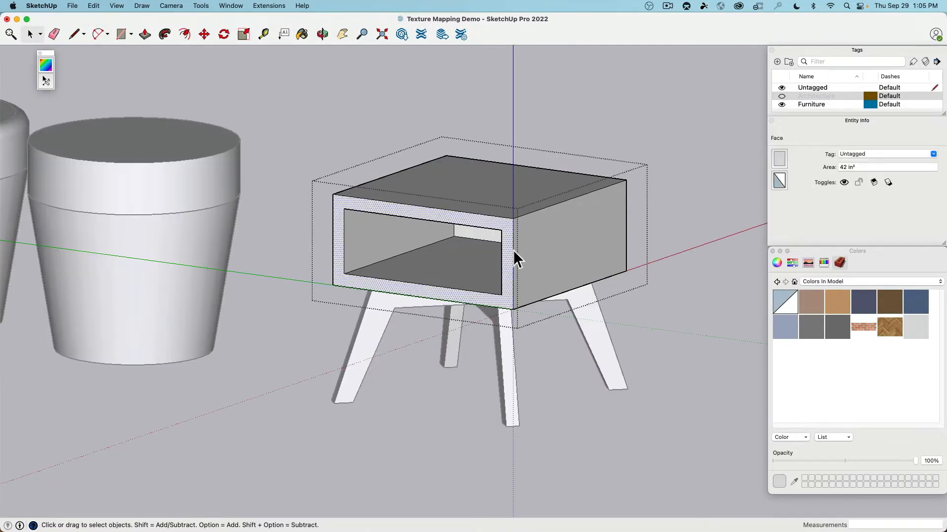
{"action": "middle_click_drag", "start_coordinate": [513, 250], "coordinate": [510, 270]}
{"action": "scroll", "coordinate": [506, 260], "scroll_direction": "up", "scroll_amount": 6}
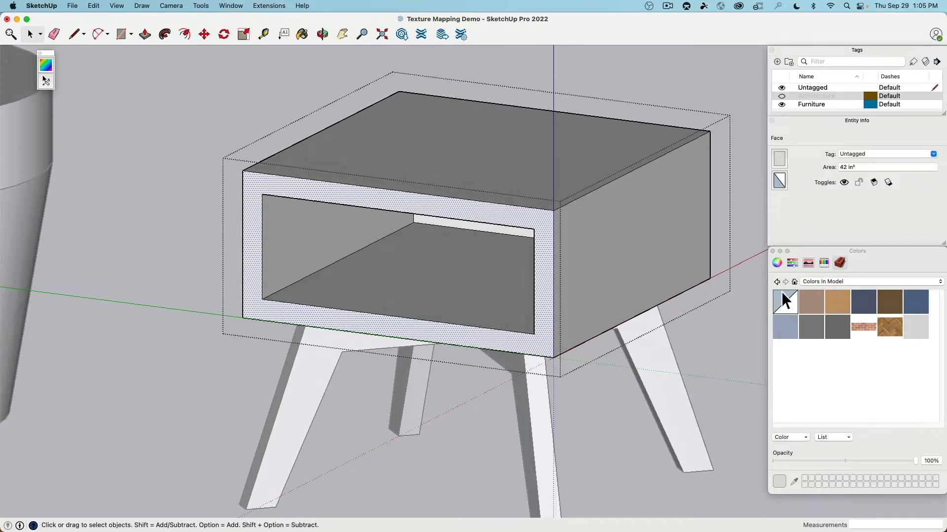
- Preview Plywood_Layer.jpeg from the Desktop and load it as a new texture material with a 1' width and height
{"action": "right_click", "coordinate": [791, 357]}
{"action": "left_click", "coordinate": [797, 360]}
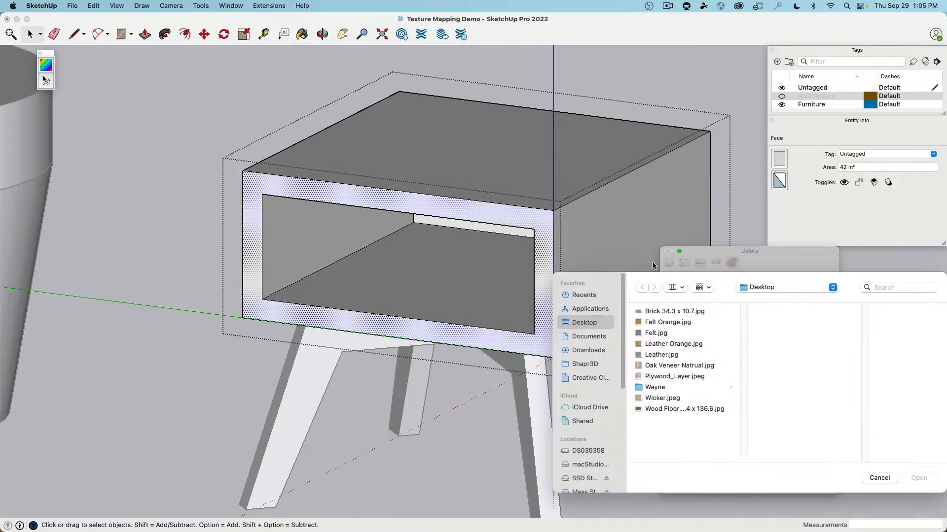
{"action": "left_click", "coordinate": [675, 378]}
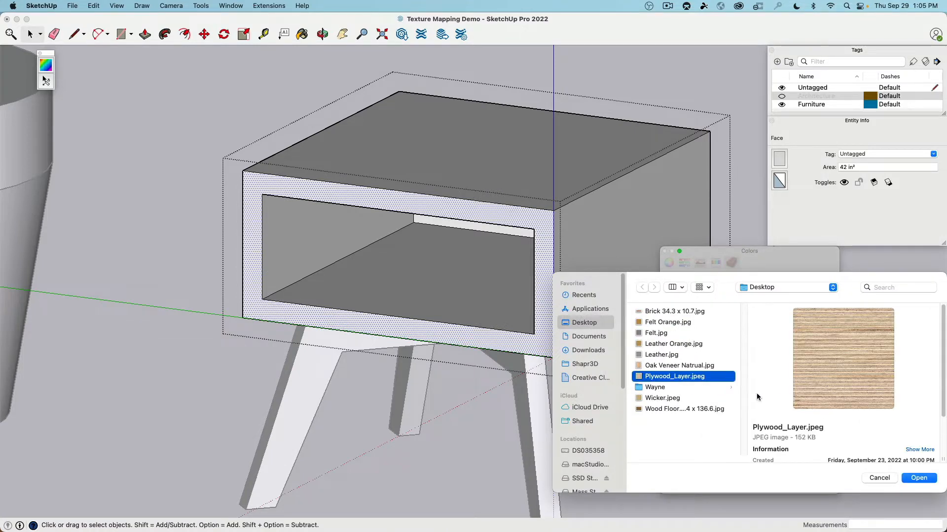
{"action": "key", "text": "space"}
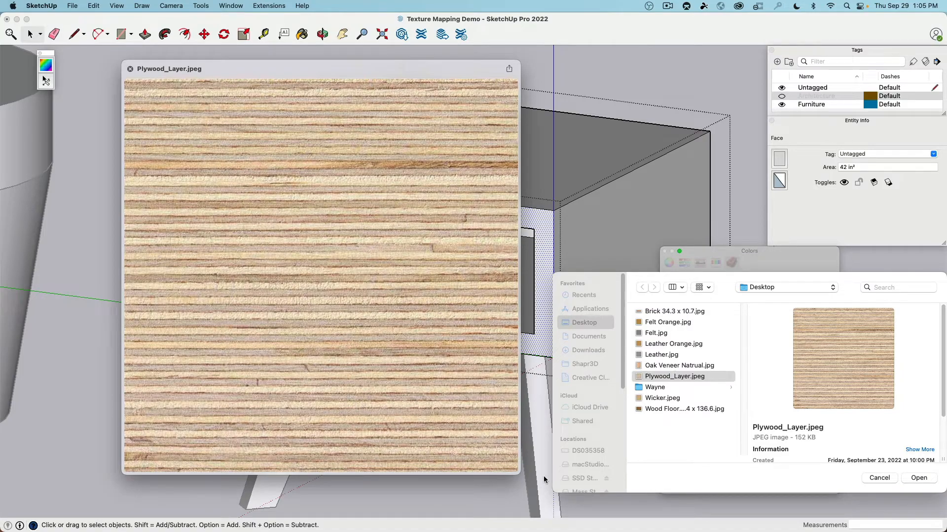
{"action": "left_click_drag", "start_coordinate": [516, 471], "coordinate": [344, 213]}
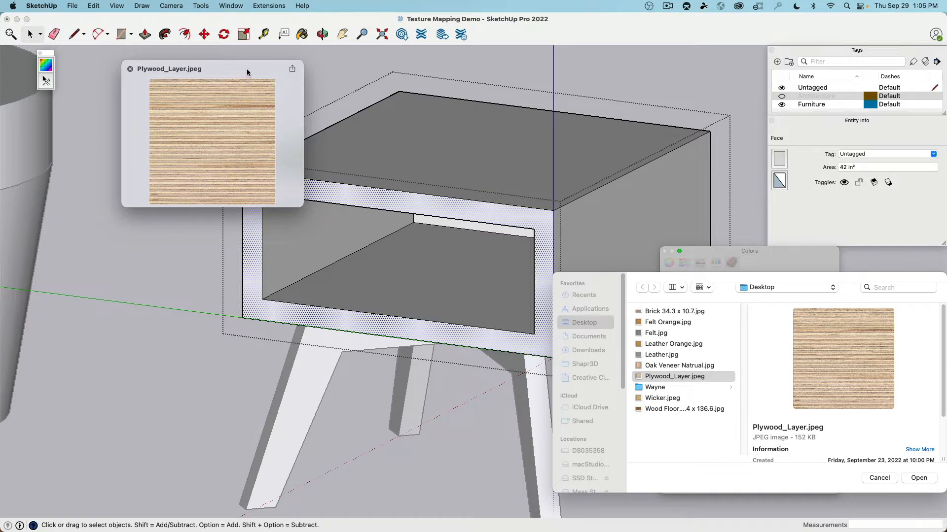
{"action": "left_click_drag", "start_coordinate": [247, 69], "coordinate": [326, 129]}
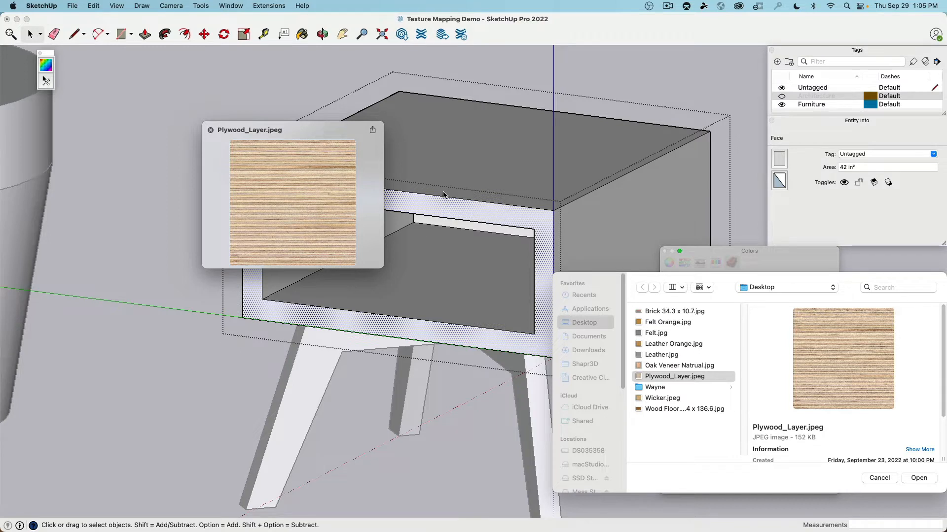
{"action": "left_click", "coordinate": [211, 130]}
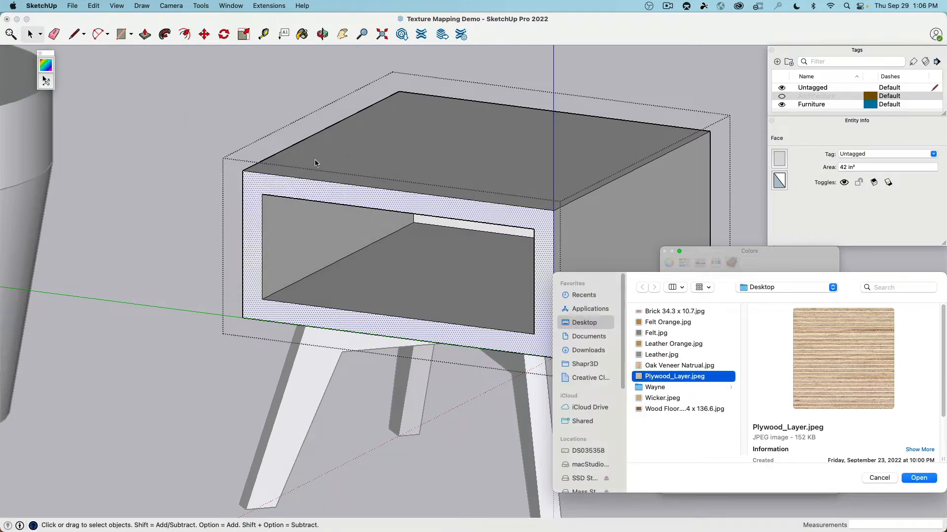
{"action": "left_click", "coordinate": [918, 478]}
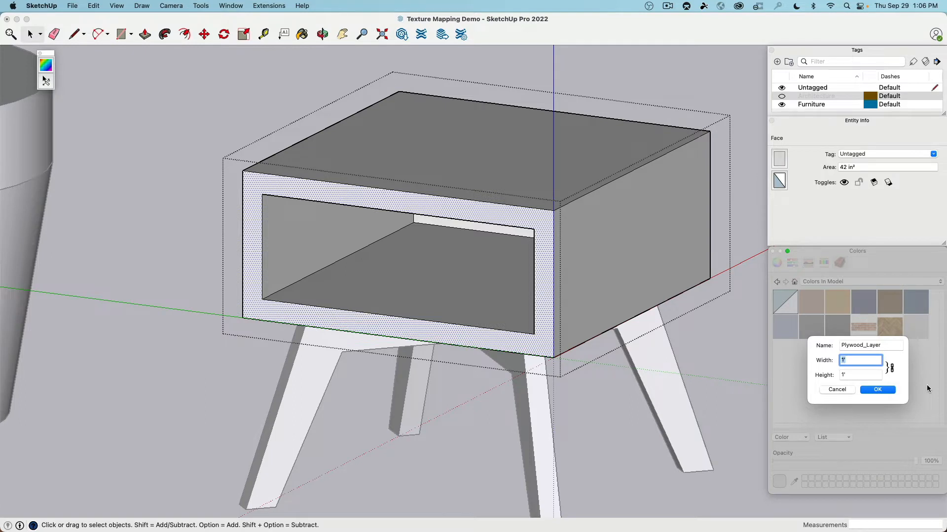
{"action": "key", "text": "Return"}
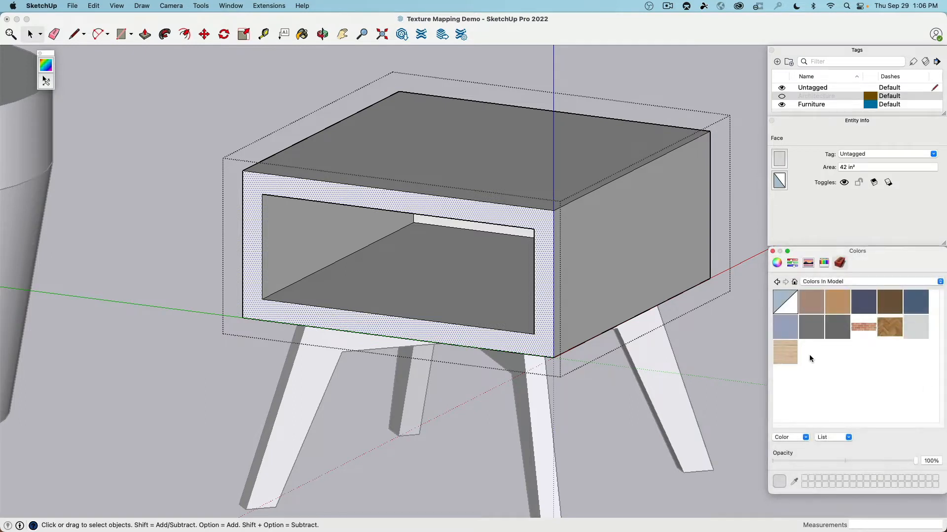
- Apply the Plywood_Layer texture to the front frame face of the side table's box
{"action": "left_click_drag", "start_coordinate": [784, 352], "coordinate": [456, 207]}
{"action": "middle_click_drag", "start_coordinate": [227, 241], "coordinate": [157, 201]}
{"action": "scroll", "coordinate": [291, 216], "scroll_direction": "up", "scroll_amount": 4}
{"action": "scroll", "coordinate": [157, 204], "scroll_direction": "down", "scroll_amount": 3}
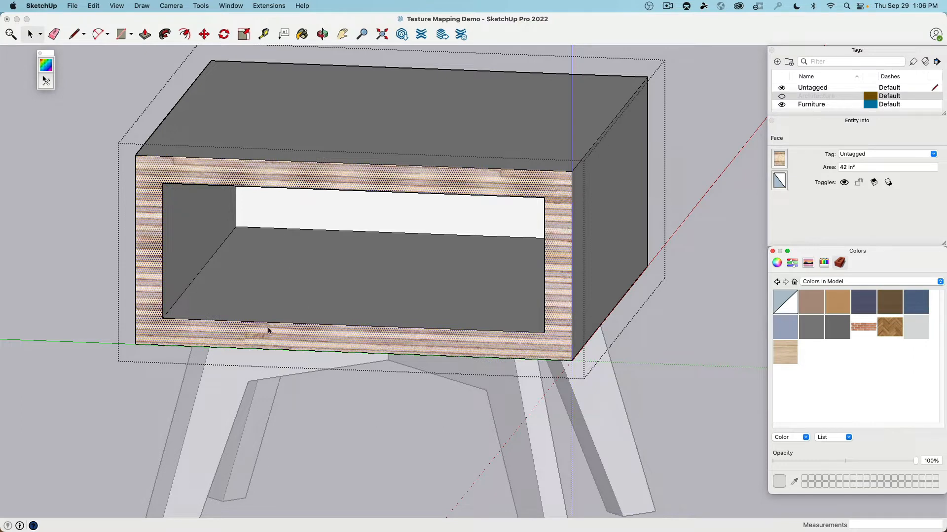
- Reposition the plywood texture on the front face, moving its origin pin to near the middle of the lower edge
{"action": "right_click", "coordinate": [244, 336]}
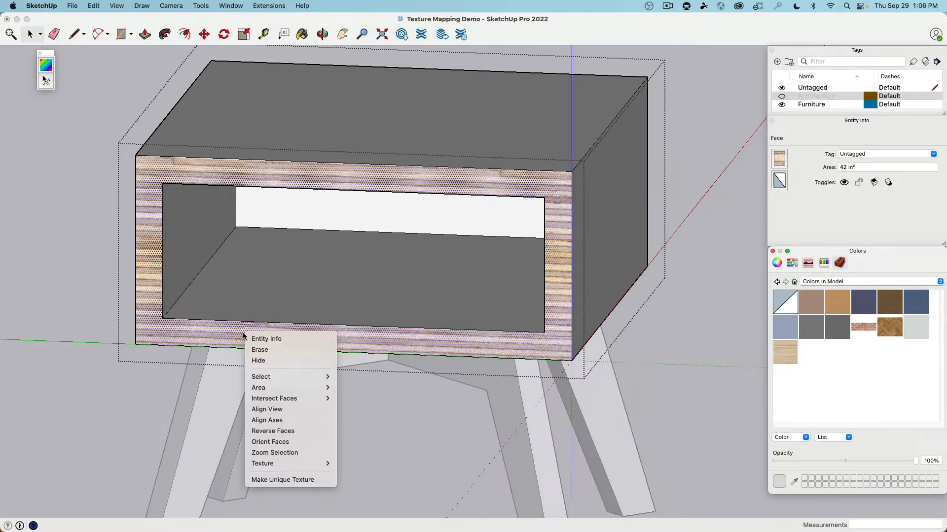
{"action": "mouse_move", "coordinate": [309, 464]}
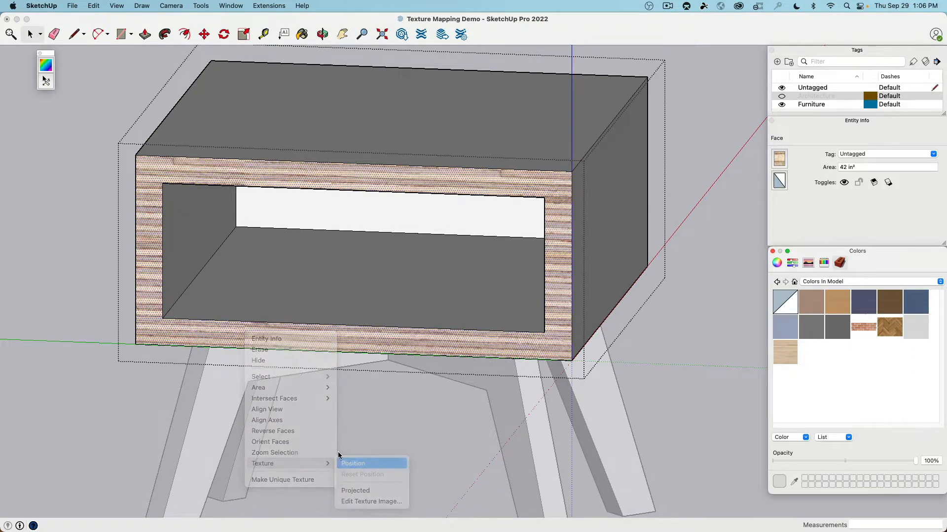
{"action": "left_click", "coordinate": [362, 464]}
{"action": "scroll", "coordinate": [286, 341], "scroll_direction": "down", "scroll_amount": 3}
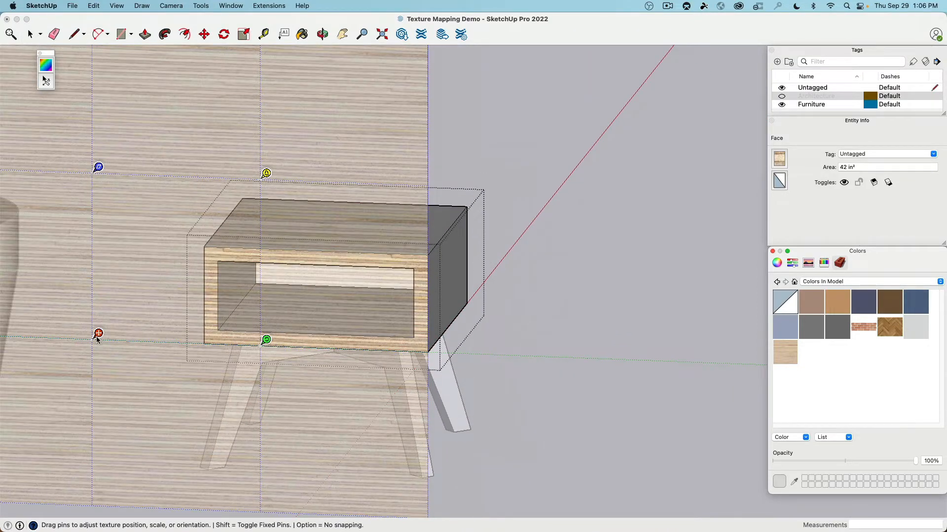
{"action": "left_click", "coordinate": [98, 335]}
{"action": "left_click_drag", "start_coordinate": [99, 334], "coordinate": [323, 349]}
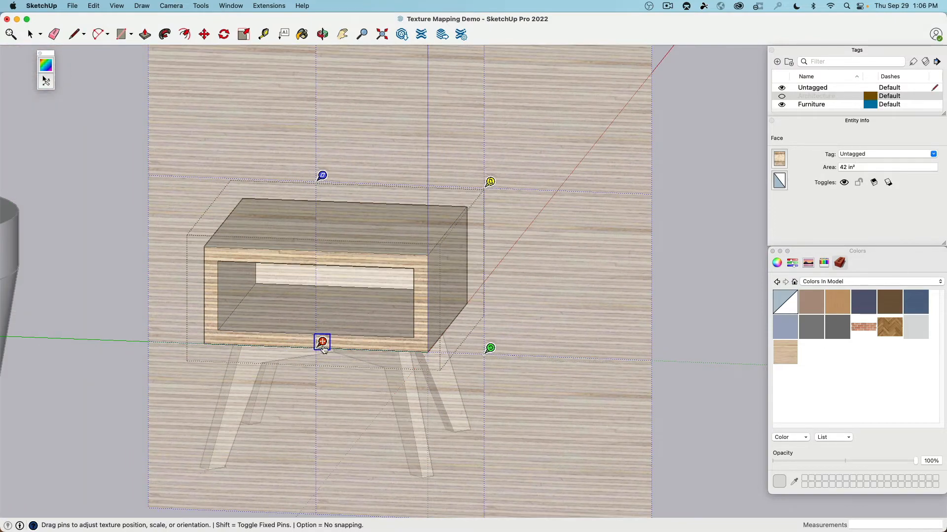
{"action": "left_click", "coordinate": [689, 307]}
- Check the plywood layers on the front frame up close and set the Plywood_Layer texture size to 6" by 6"
{"action": "scroll", "coordinate": [371, 359], "scroll_direction": "down", "scroll_amount": 2}
{"action": "scroll", "coordinate": [329, 349], "scroll_direction": "up", "scroll_amount": 8}
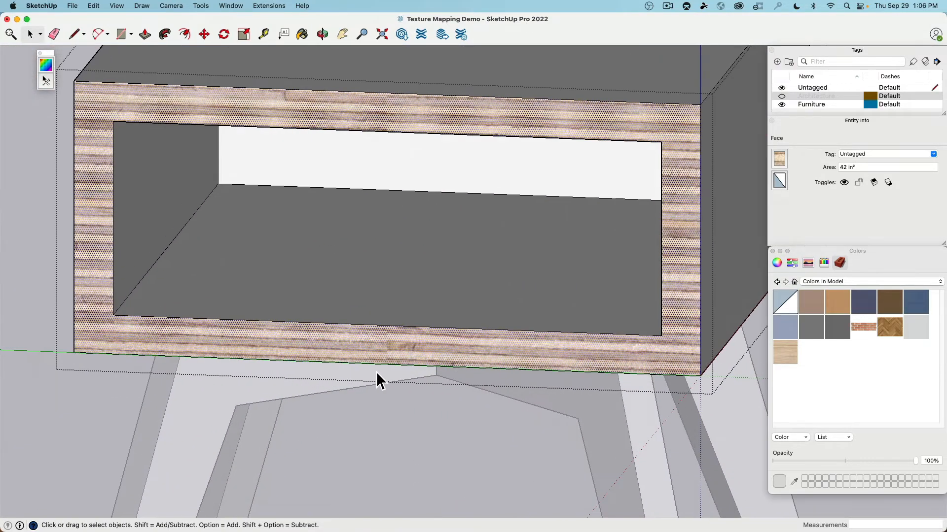
{"action": "scroll", "coordinate": [388, 373], "scroll_direction": "up", "scroll_amount": 5}
{"action": "scroll", "coordinate": [407, 317], "scroll_direction": "up", "scroll_amount": 3}
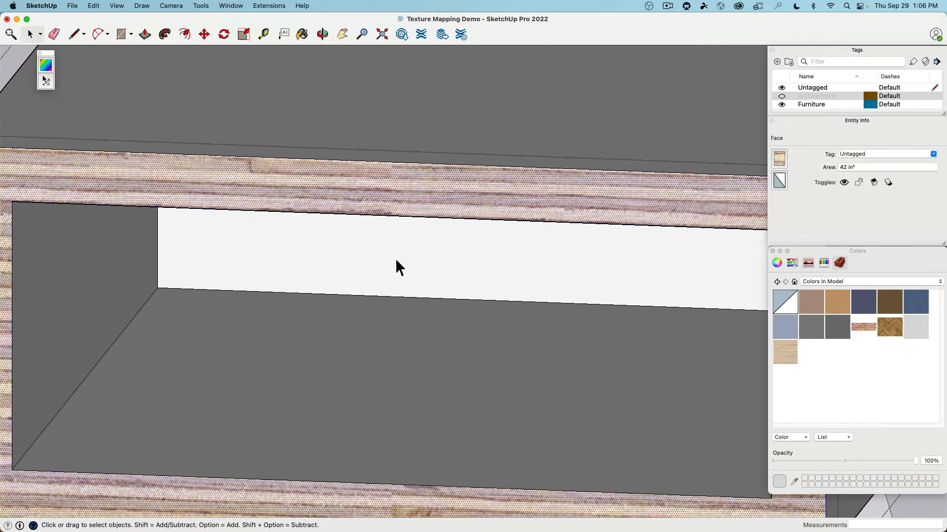
{"action": "scroll", "coordinate": [393, 212], "scroll_direction": "down", "scroll_amount": 8}
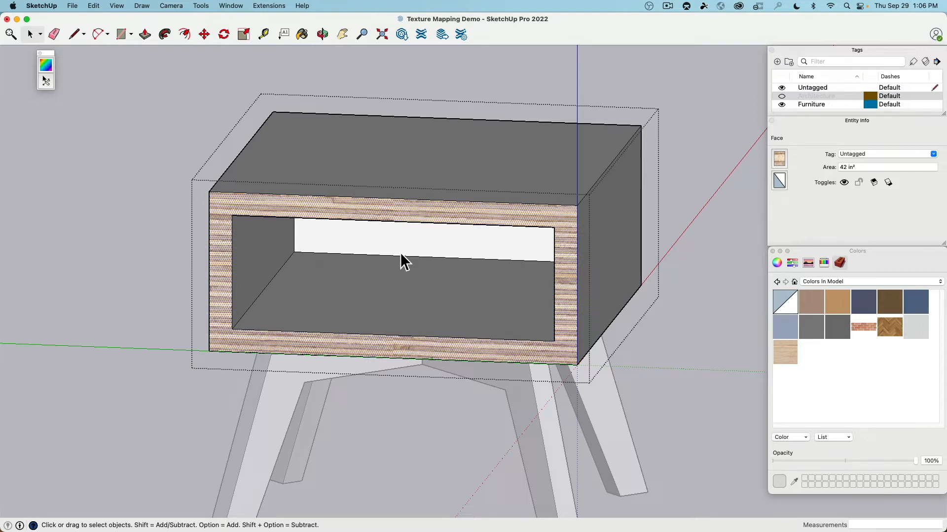
{"action": "right_click", "coordinate": [786, 353]}
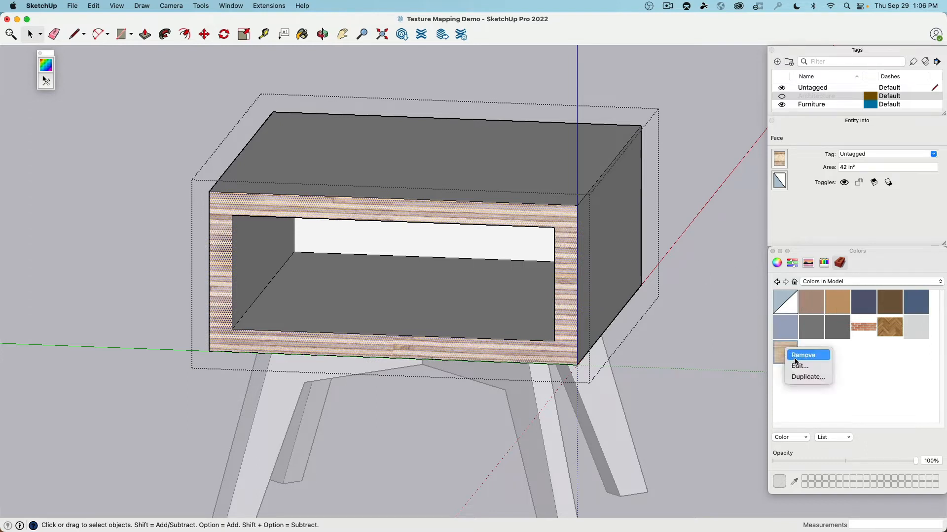
{"action": "left_click", "coordinate": [802, 368]}
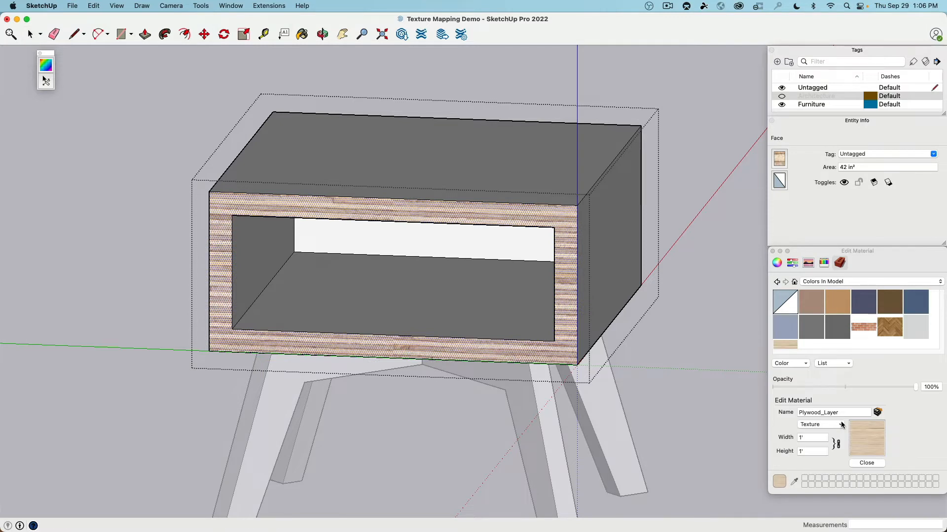
{"action": "left_click", "coordinate": [814, 435]}
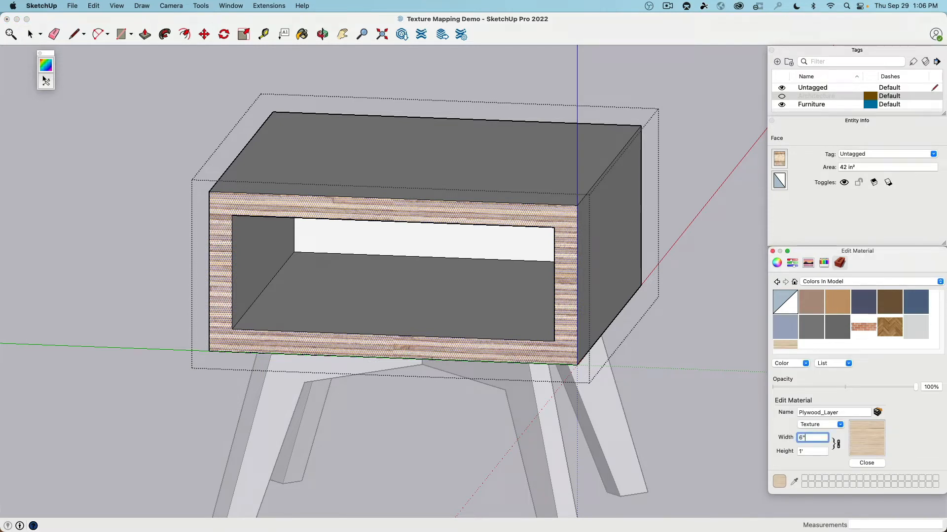
{"action": "key", "text": "Tab"}
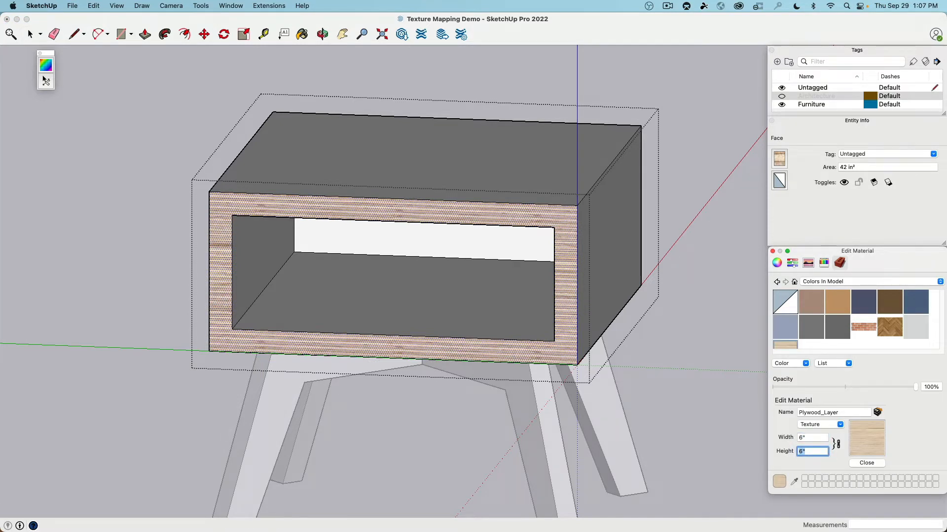
- Try a 3" width for the Plywood_Layer texture, reduce it to 1" with locked proportions, and check the frame's upper edge
{"action": "left_click", "coordinate": [812, 438]}
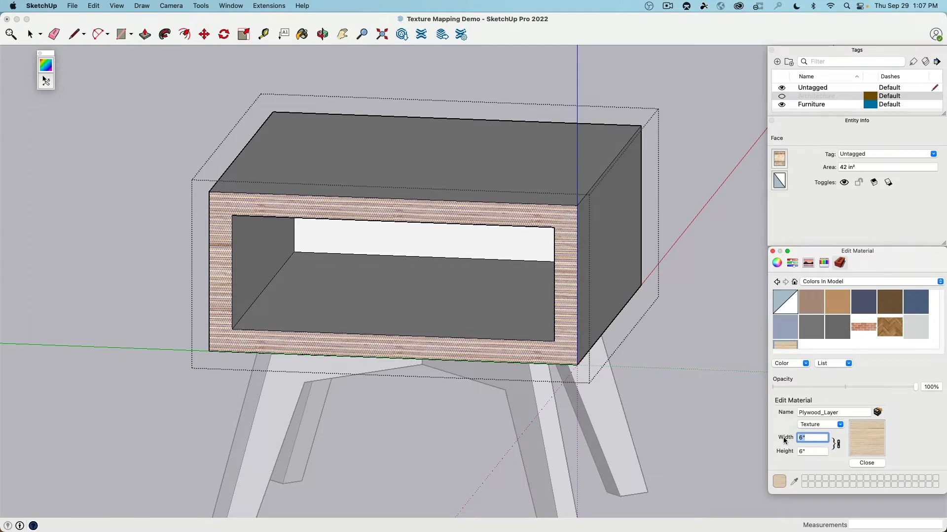
{"action": "type", "text": "3"}
{"action": "key", "text": "Return"}
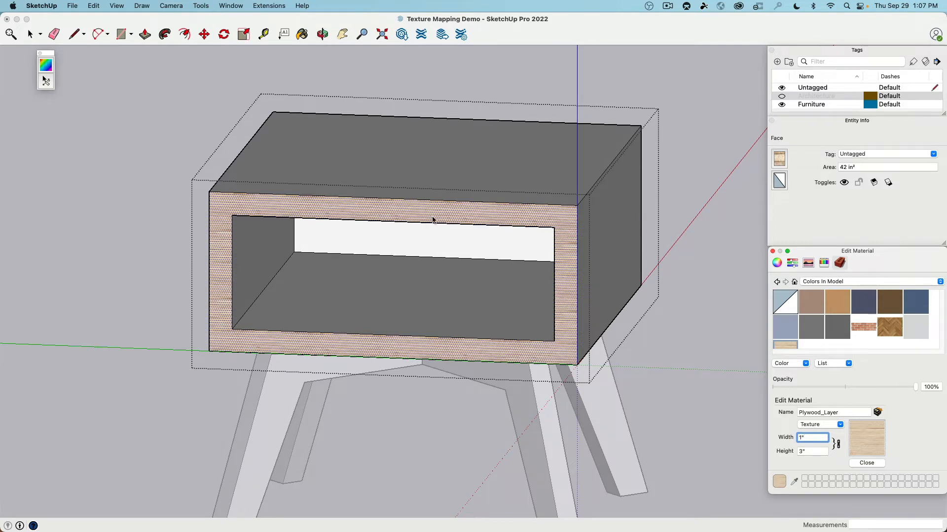
{"action": "type", "text": "1"}
{"action": "key", "text": "Tab"}
{"action": "scroll", "coordinate": [357, 200], "scroll_direction": "up", "scroll_amount": 10}
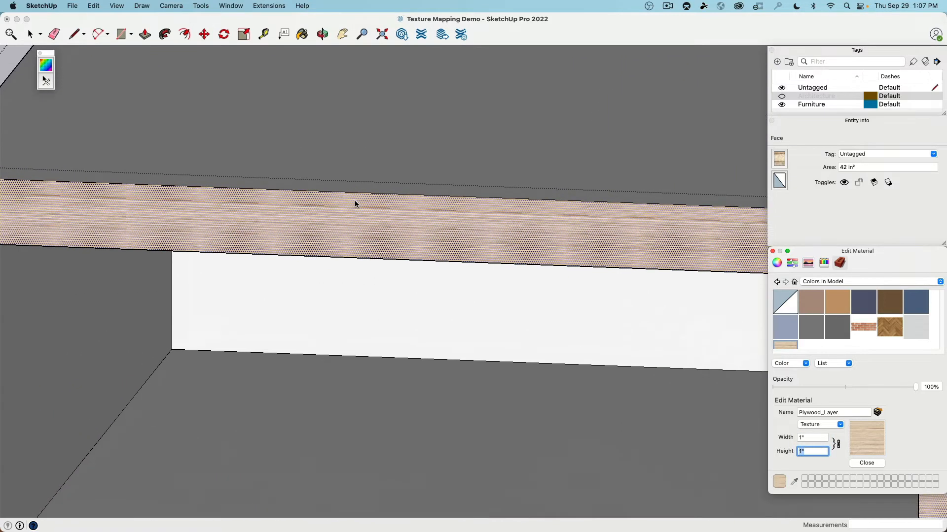
- Measure the width of the box's front face along its upper edge, from corner to corner
{"action": "scroll", "coordinate": [350, 209], "scroll_direction": "up", "scroll_amount": 2}
{"action": "scroll", "coordinate": [348, 207], "scroll_direction": "down", "scroll_amount": 4}
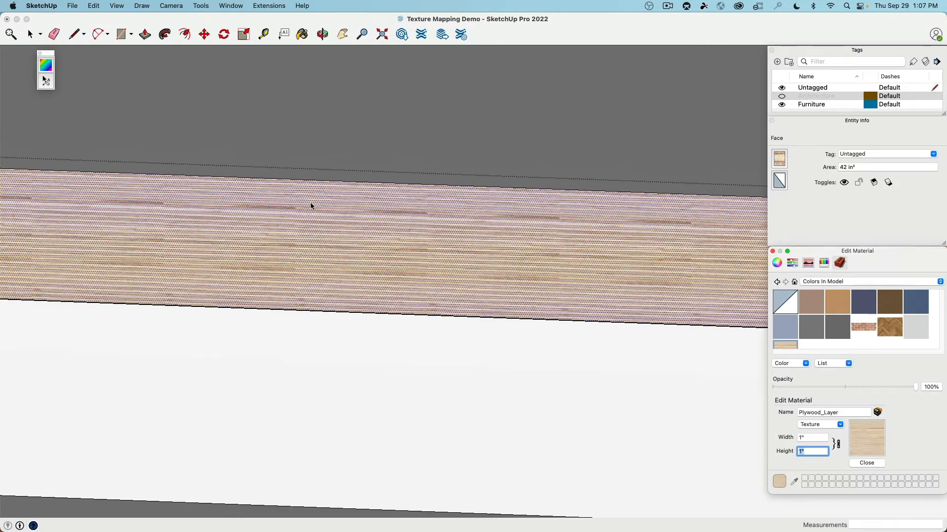
{"action": "scroll", "coordinate": [533, 217], "scroll_direction": "down", "scroll_amount": 4}
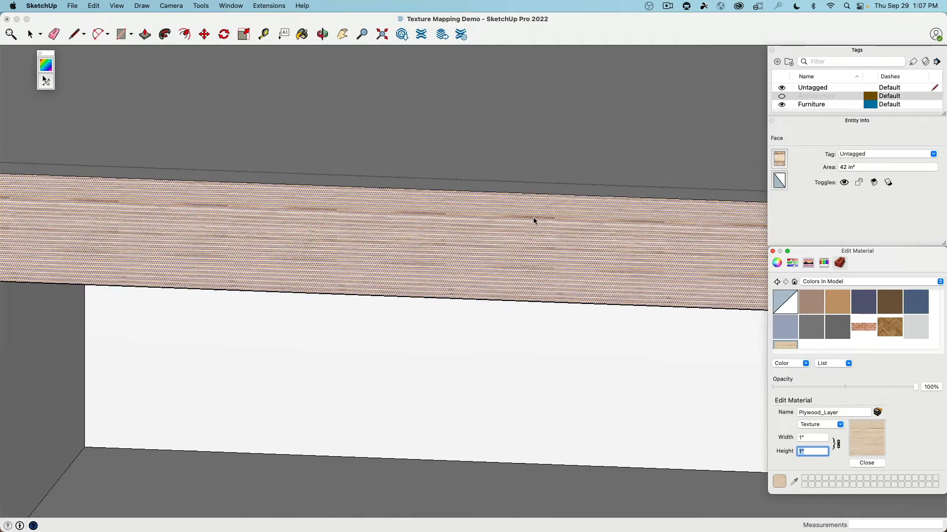
{"action": "scroll", "coordinate": [605, 223], "scroll_direction": "down", "scroll_amount": 4}
{"action": "middle_click_drag", "start_coordinate": [620, 223], "coordinate": [426, 210], "text": "shift"}
{"action": "scroll", "coordinate": [427, 298], "scroll_direction": "down", "scroll_amount": 3}
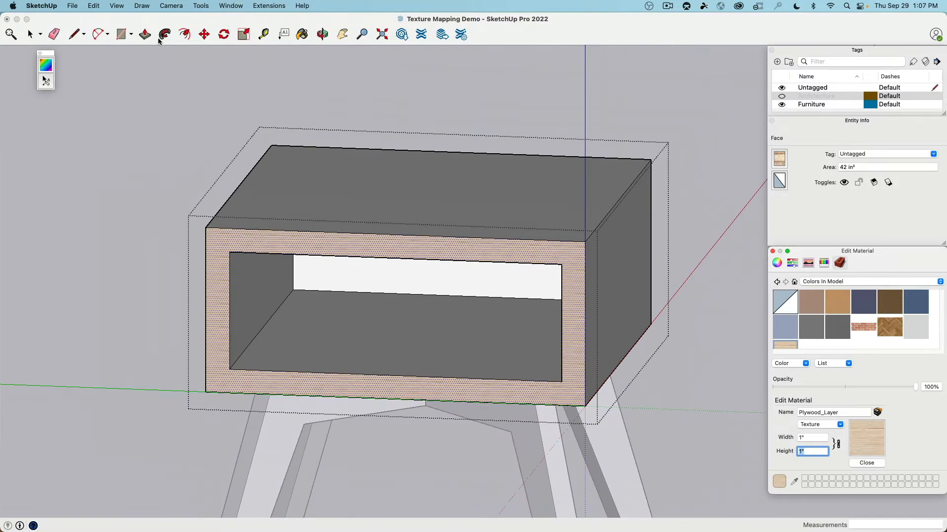
{"action": "left_click", "coordinate": [268, 36]}
{"action": "key", "text": "b"}
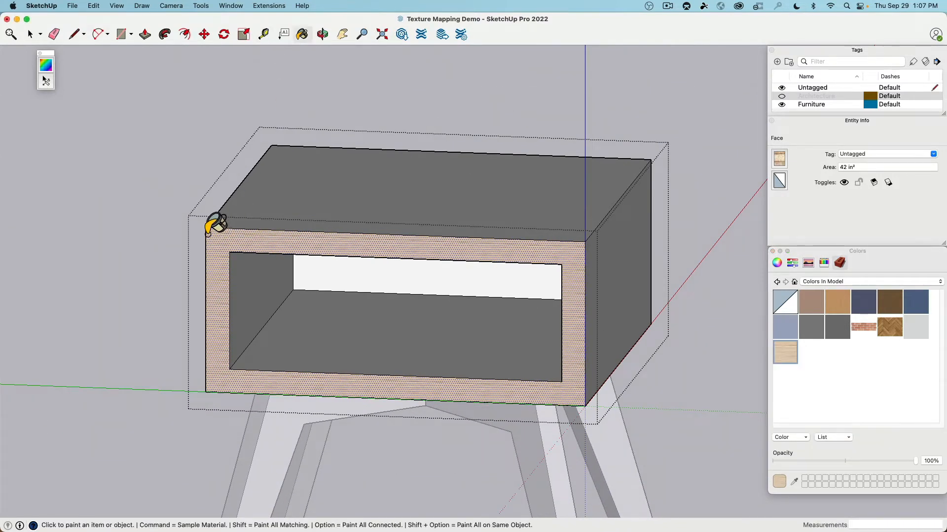
{"action": "left_click", "coordinate": [268, 37]}
{"action": "left_click", "coordinate": [206, 227]}
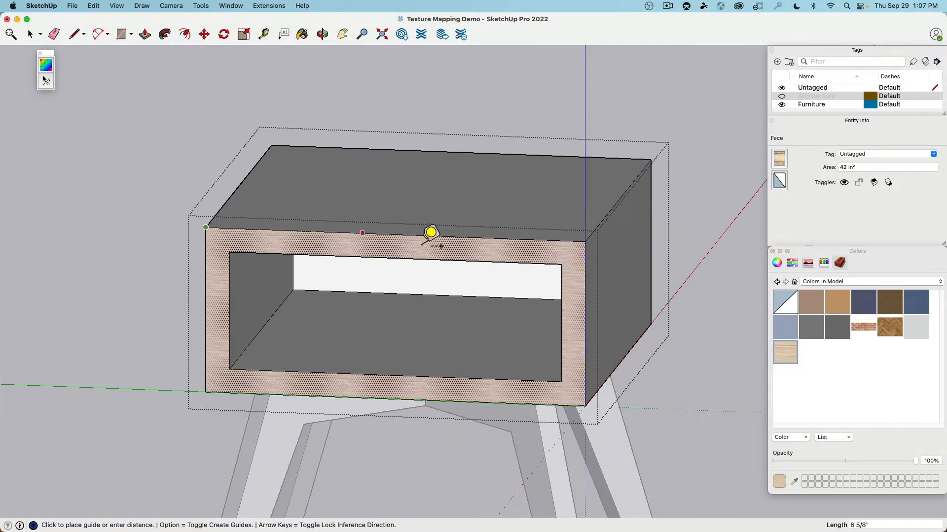
{"action": "left_click", "coordinate": [584, 241]}
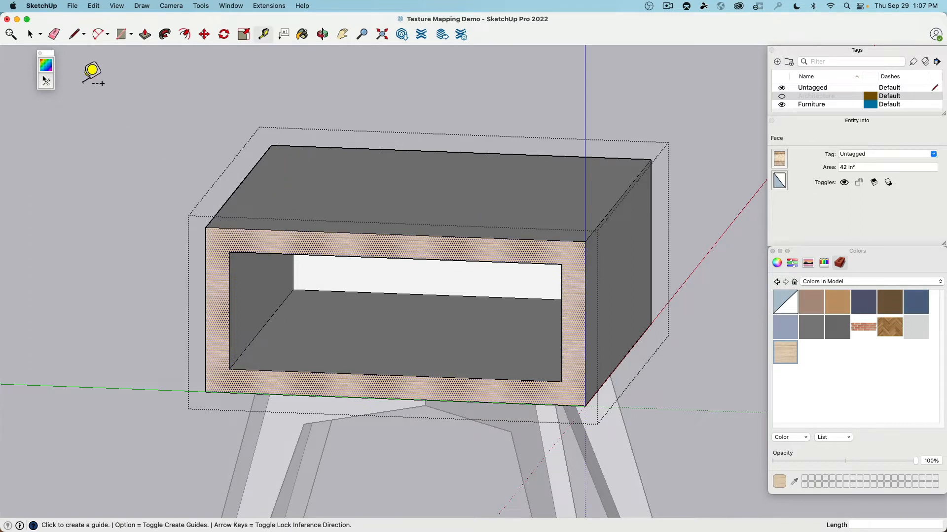
{"action": "left_click", "coordinate": [229, 252]}
{"action": "key", "text": "Escape"}
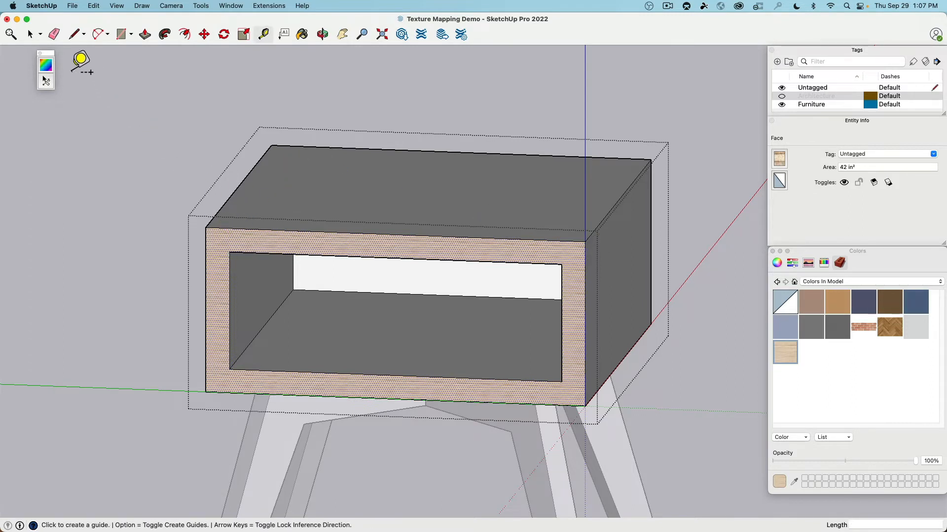
- Unlock the Plywood_Layer texture's proportions and set its size to 1' 4" wide by 2" high
{"action": "left_click", "coordinate": [30, 34]}
{"action": "right_click", "coordinate": [791, 347]}
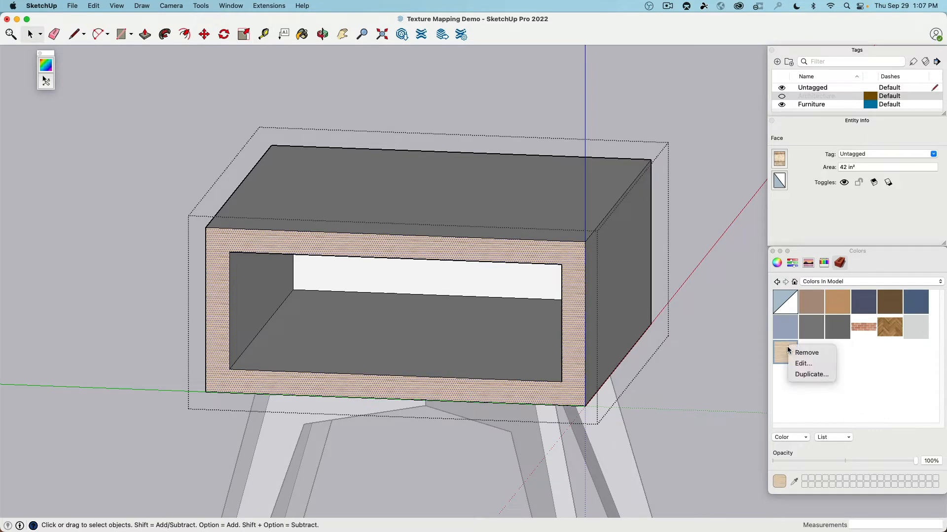
{"action": "left_click", "coordinate": [814, 362]}
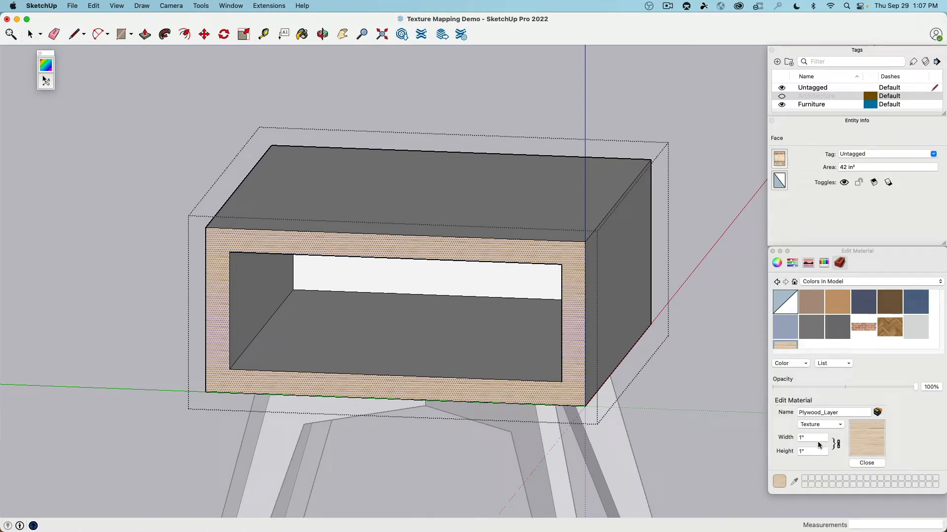
{"action": "left_click", "coordinate": [814, 438]}
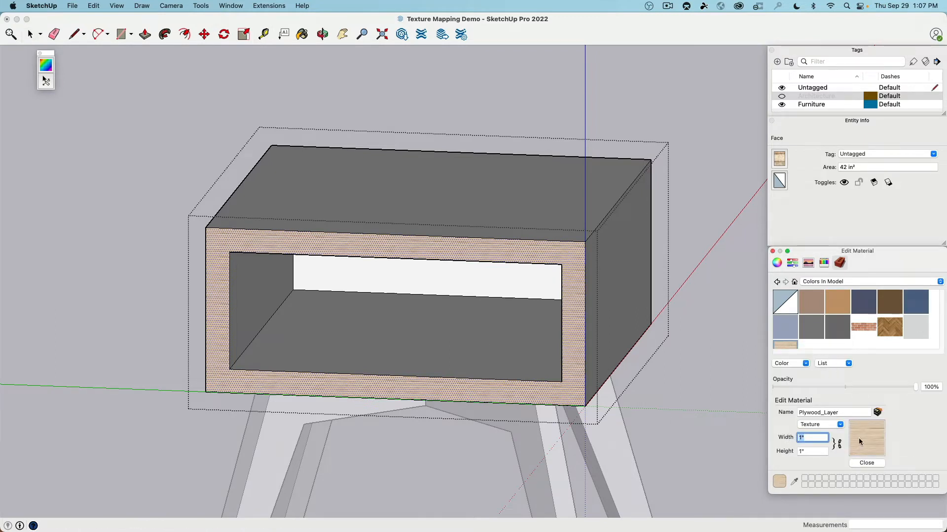
{"action": "type", "text": "16"}
{"action": "key", "text": "Tab"}
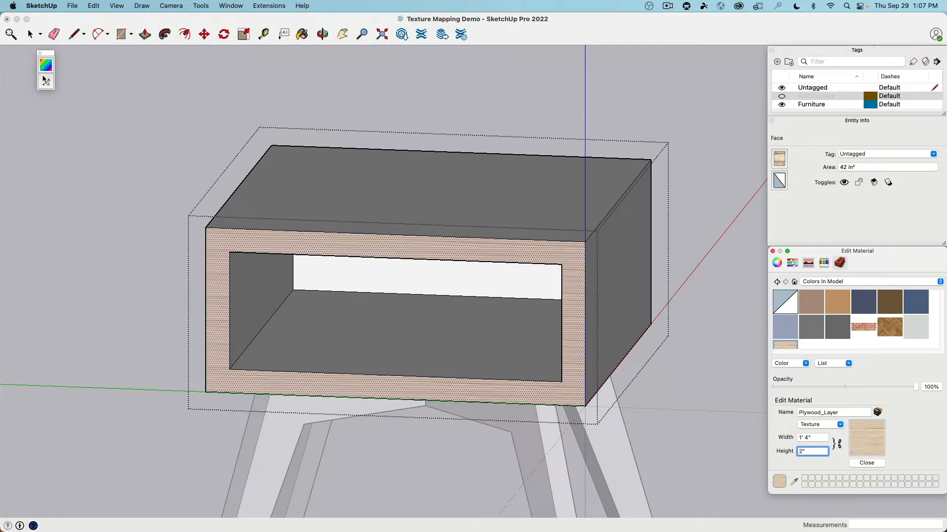
{"action": "key", "text": "Return"}
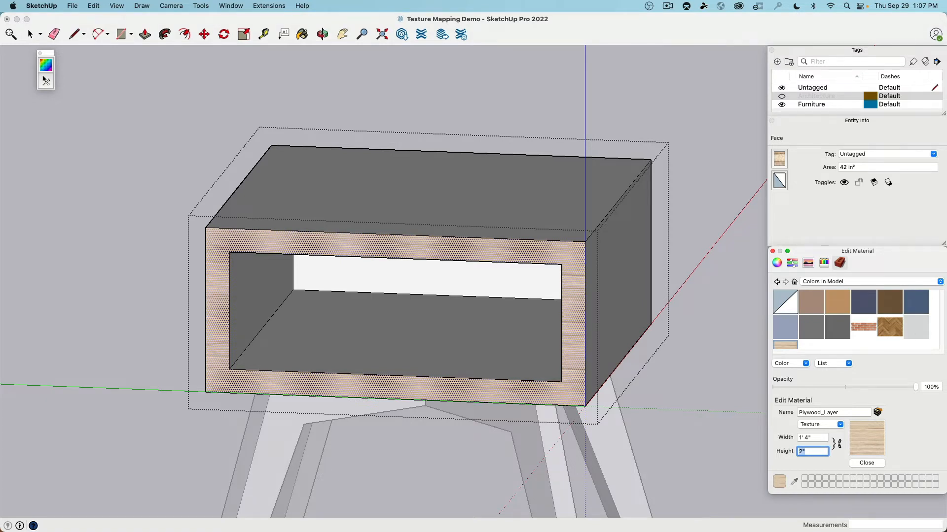
- Reposition the plywood texture on the front face, moving its origin pin to the face's lower-left corner, and exit the group
{"action": "scroll", "coordinate": [299, 274], "scroll_direction": "up", "scroll_amount": 10}
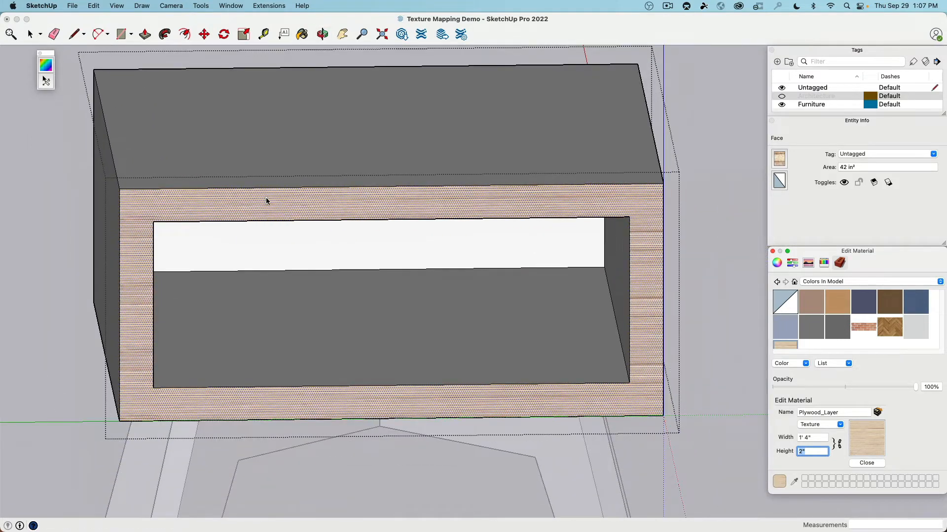
{"action": "right_click", "coordinate": [265, 197]}
{"action": "mouse_move", "coordinate": [285, 327]}
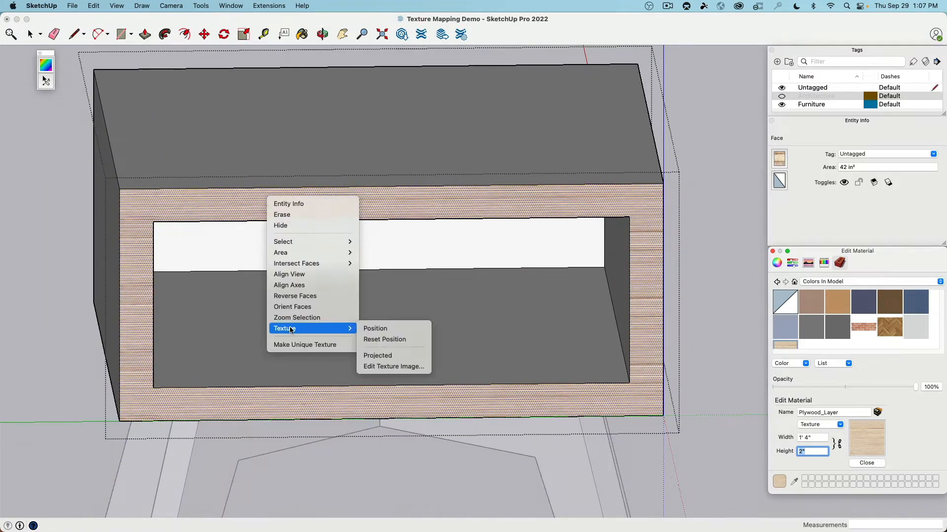
{"action": "left_click", "coordinate": [389, 328]}
{"action": "scroll", "coordinate": [386, 329], "scroll_direction": "down", "scroll_amount": 3}
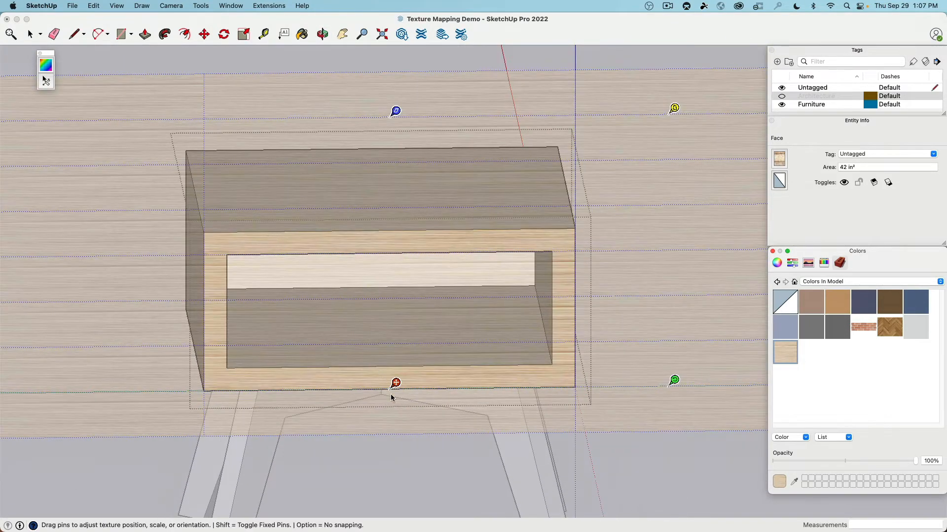
{"action": "left_click_drag", "start_coordinate": [392, 386], "coordinate": [207, 390]}
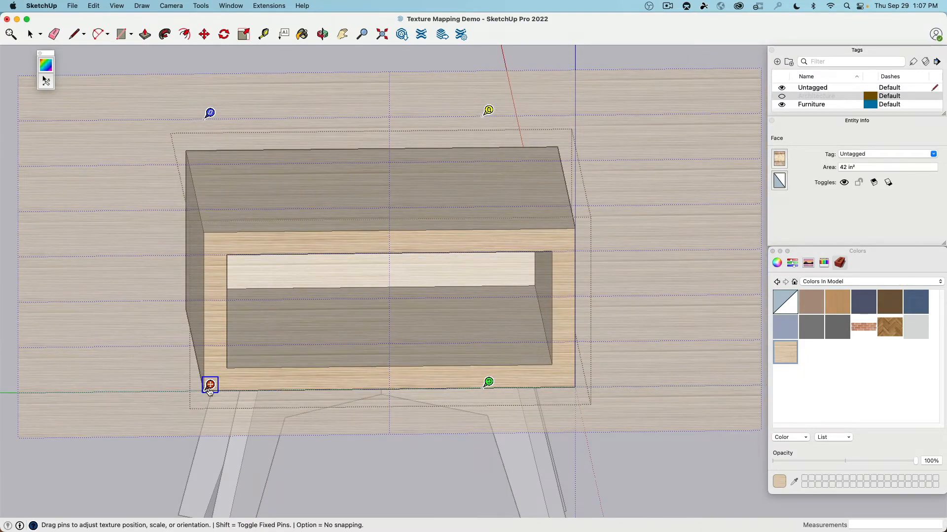
{"action": "scroll", "coordinate": [339, 383], "scroll_direction": "down", "scroll_amount": 3}
{"action": "middle_click_drag", "start_coordinate": [339, 382], "coordinate": [273, 377]}
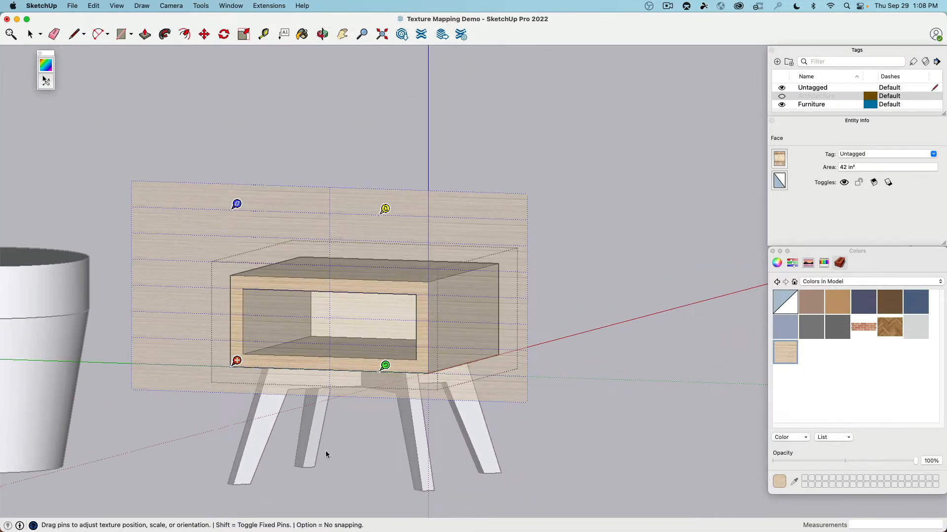
{"action": "left_click", "coordinate": [326, 450]}
{"action": "left_click", "coordinate": [31, 35]}
{"action": "left_click", "coordinate": [134, 119]}
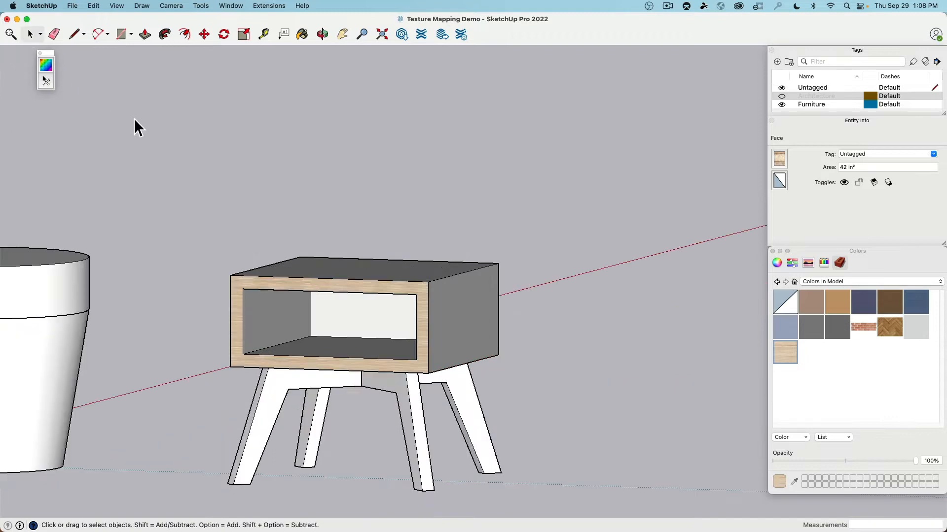
- Inspect the plywood layers on the box front up close and review the Plywood_Layer material's texture size
{"action": "middle_click_drag", "start_coordinate": [181, 318], "coordinate": [262, 451]}
{"action": "scroll", "coordinate": [262, 451], "scroll_direction": "up", "scroll_amount": 5}
{"action": "left_click", "coordinate": [265, 346]}
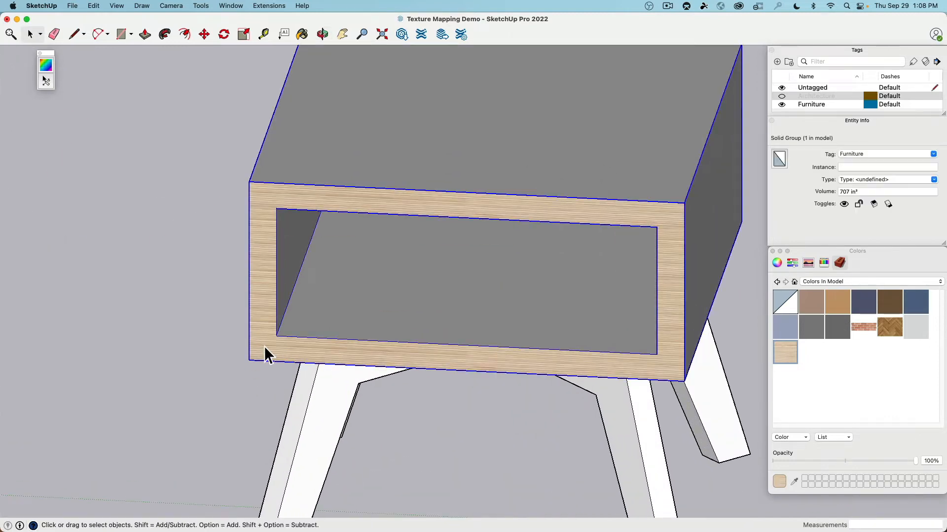
{"action": "right_click", "coordinate": [783, 358]}
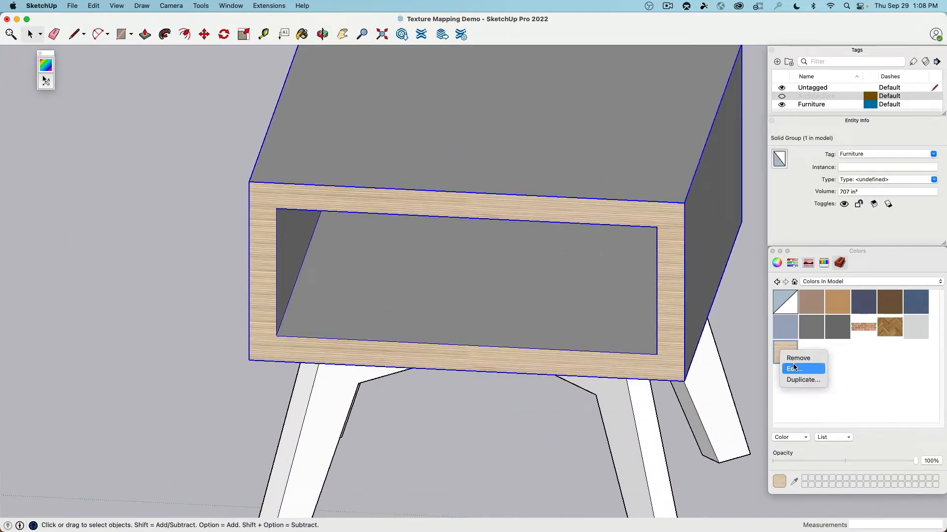
{"action": "left_click", "coordinate": [794, 369]}
{"action": "left_click", "coordinate": [820, 438]}
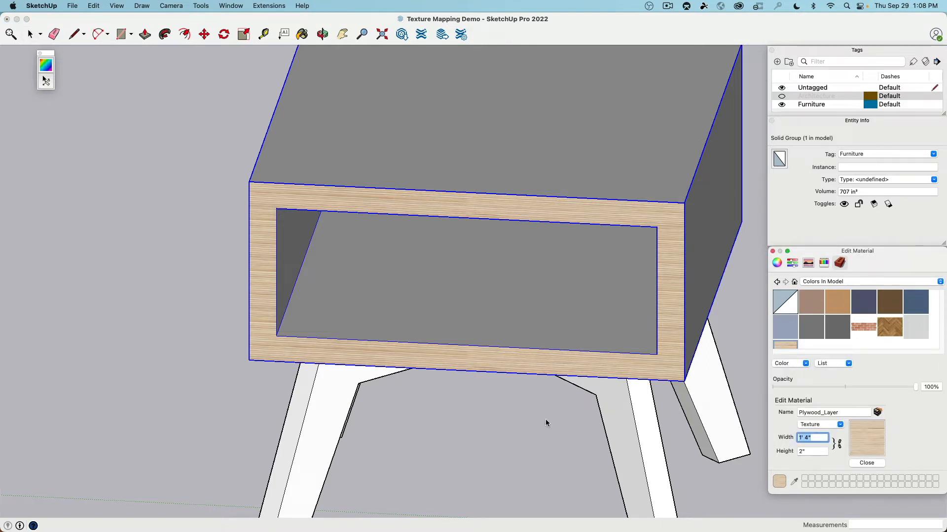
{"action": "left_click", "coordinate": [546, 423]}
{"action": "left_click", "coordinate": [31, 34]}
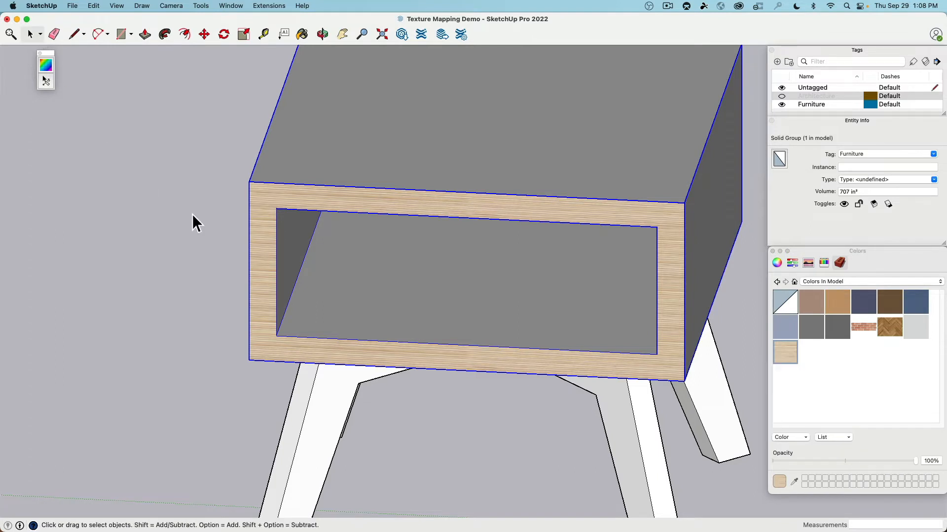
- Reset the plywood texture's position on the box's front face and move its origin pin to the face's lower-left corner
{"action": "double_click", "coordinate": [270, 200]}
{"action": "left_click", "coordinate": [265, 199]}
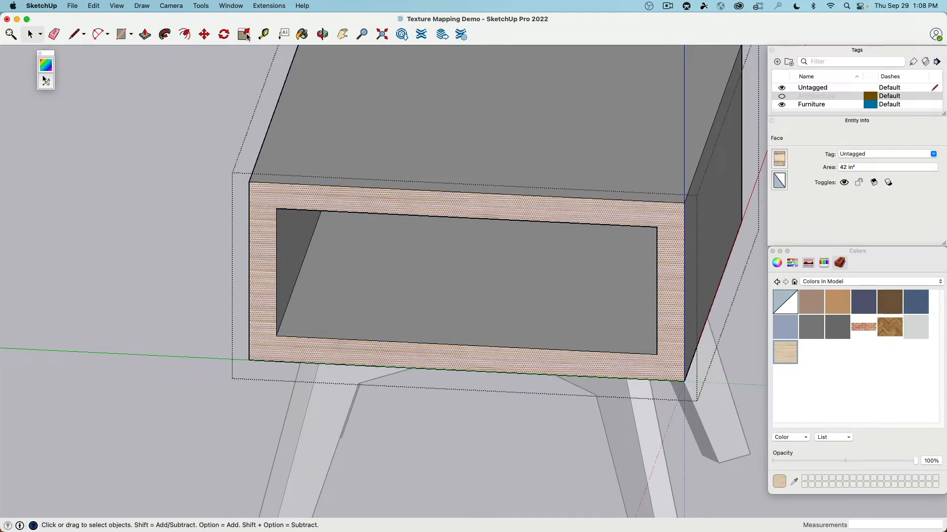
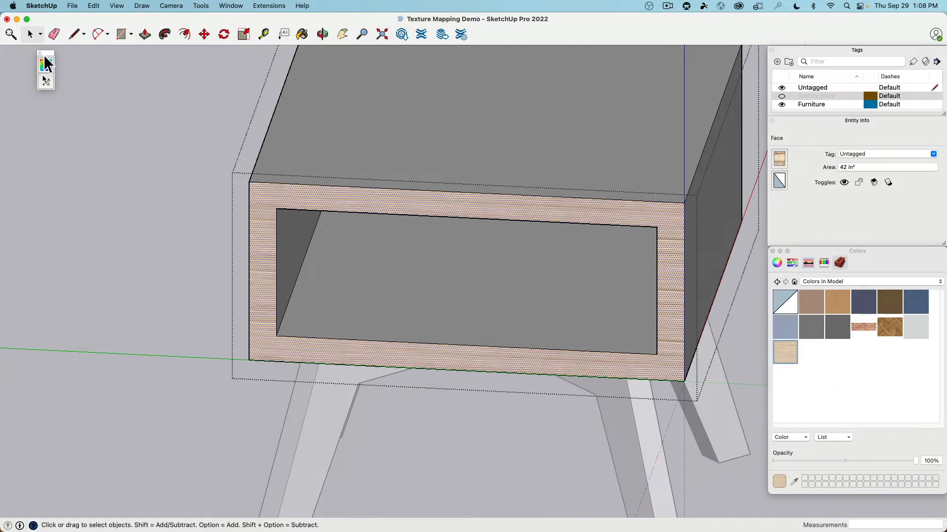
{"action": "right_click", "coordinate": [264, 287]}
{"action": "mouse_move", "coordinate": [286, 418]}
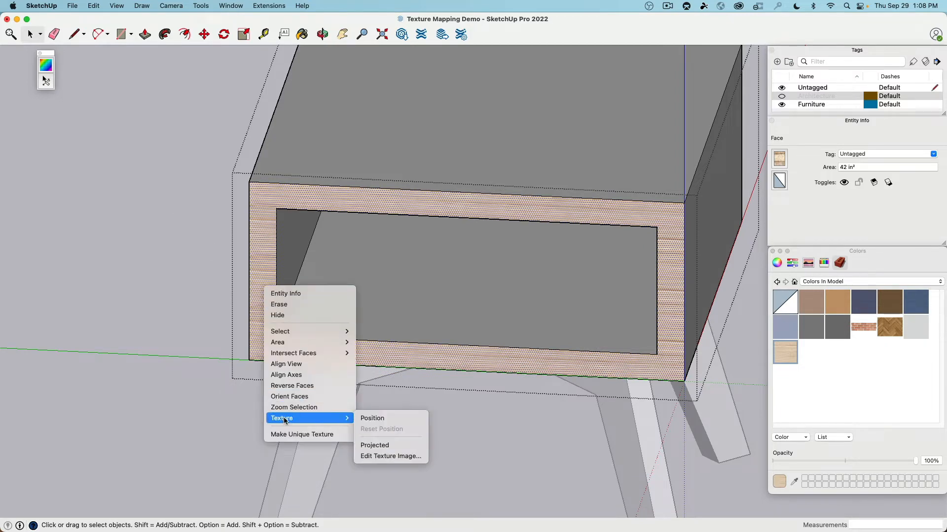
{"action": "left_click", "coordinate": [367, 419]}
{"action": "scroll", "coordinate": [289, 333], "scroll_direction": "down", "scroll_amount": 3}
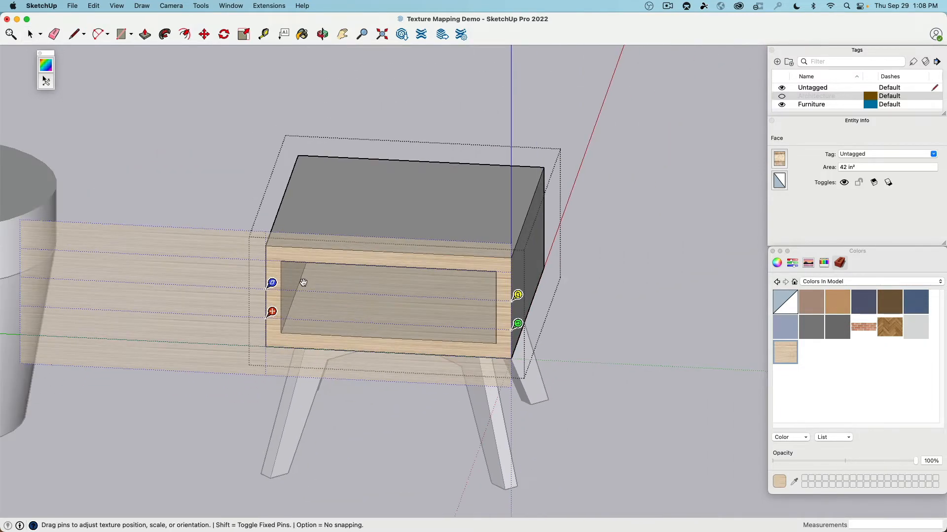
{"action": "middle_click_drag", "start_coordinate": [302, 277], "coordinate": [271, 295]}
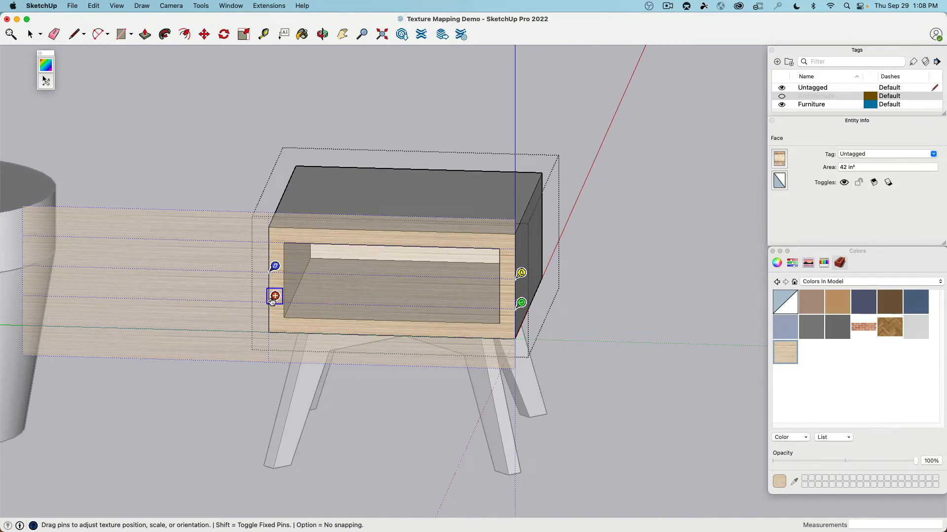
{"action": "left_click_drag", "start_coordinate": [275, 296], "coordinate": [273, 328]}
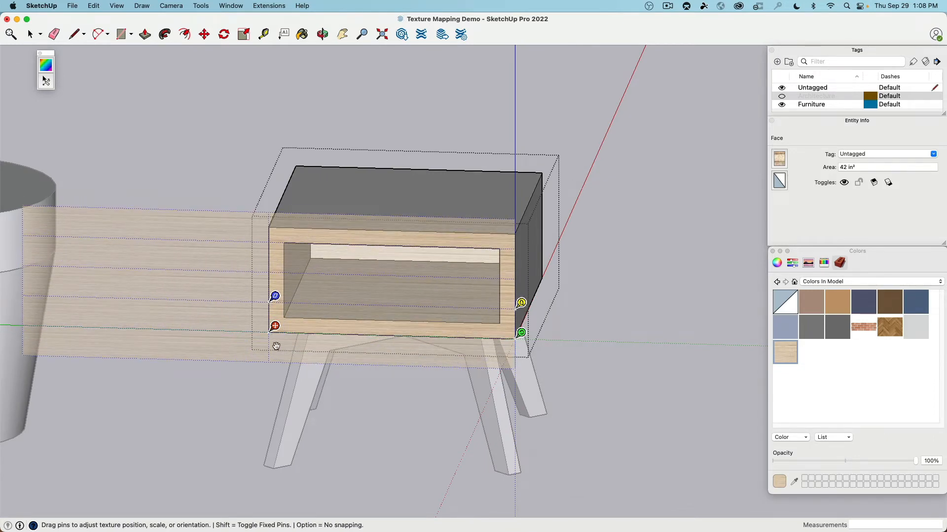
{"action": "scroll", "coordinate": [271, 345], "scroll_direction": "up", "scroll_amount": 6}
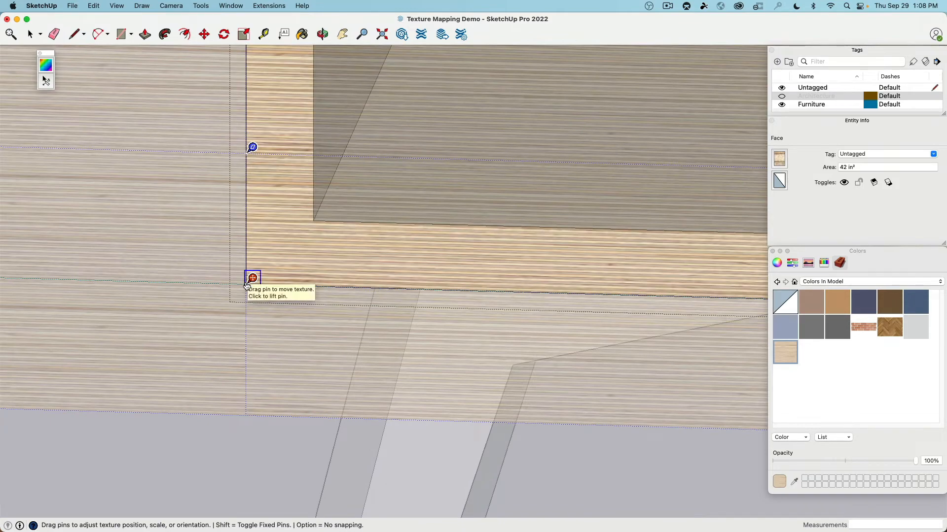
{"action": "scroll", "coordinate": [247, 197], "scroll_direction": "down", "scroll_amount": 3}
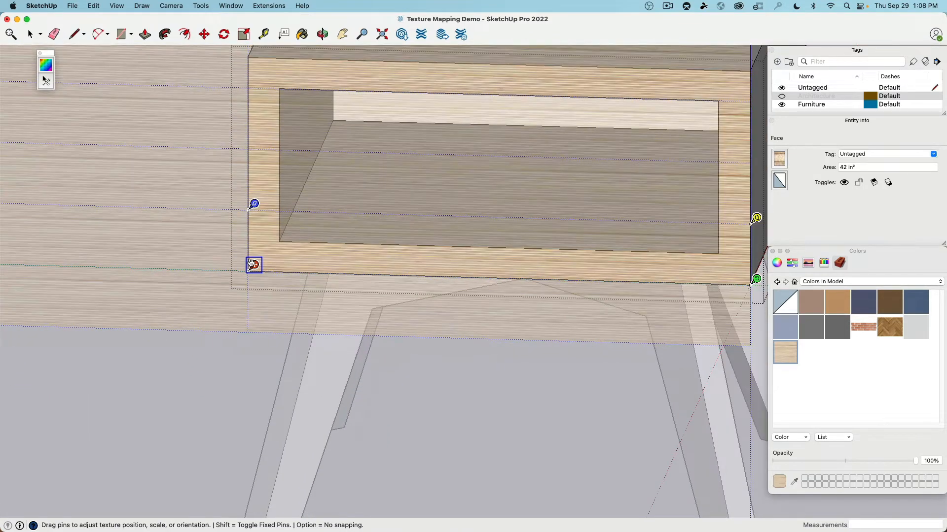
{"action": "scroll", "coordinate": [249, 213], "scroll_direction": "down", "scroll_amount": 5}
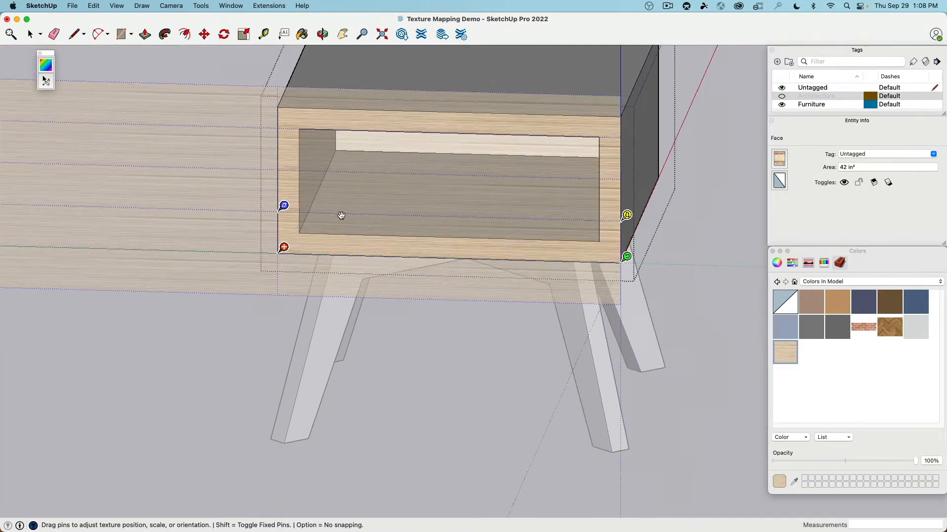
{"action": "key", "text": "Return"}
{"action": "left_click", "coordinate": [468, 371]}
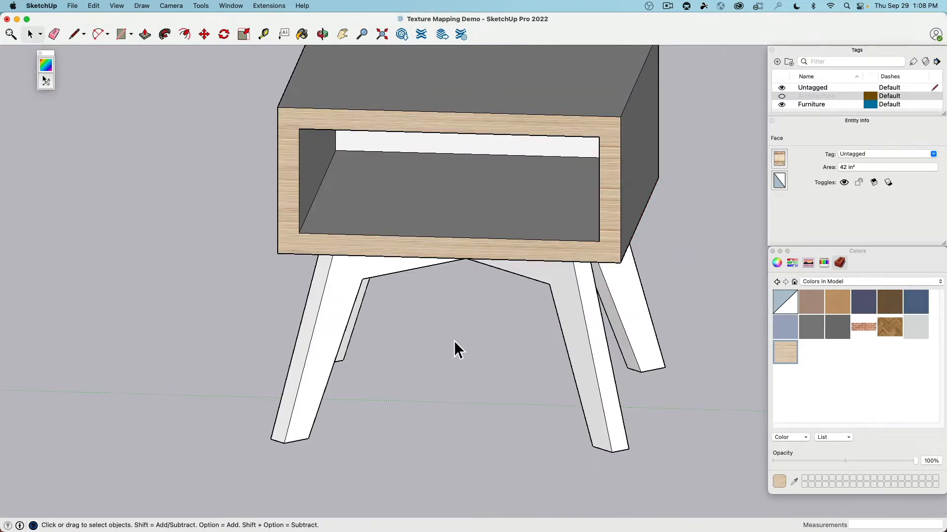
- Open the box group and draw diagonal miter lines across the two left corners of its front frame
{"action": "scroll", "coordinate": [318, 167], "scroll_direction": "up", "scroll_amount": 4}
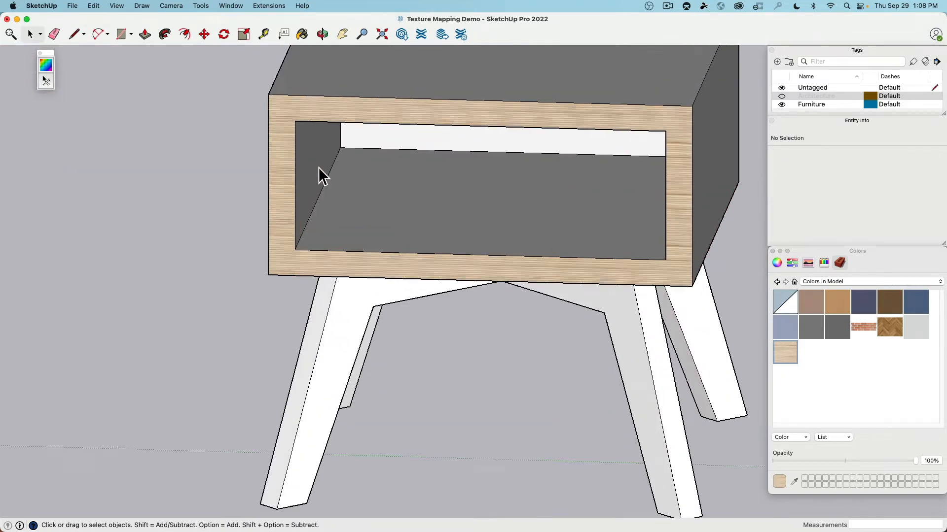
{"action": "middle_click_drag", "start_coordinate": [335, 277], "coordinate": [352, 185]}
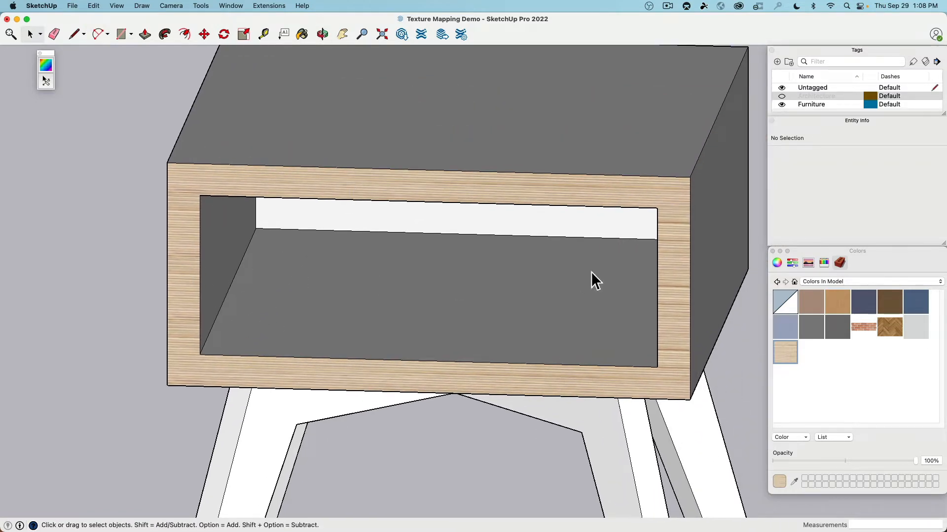
{"action": "double_click", "coordinate": [188, 255]}
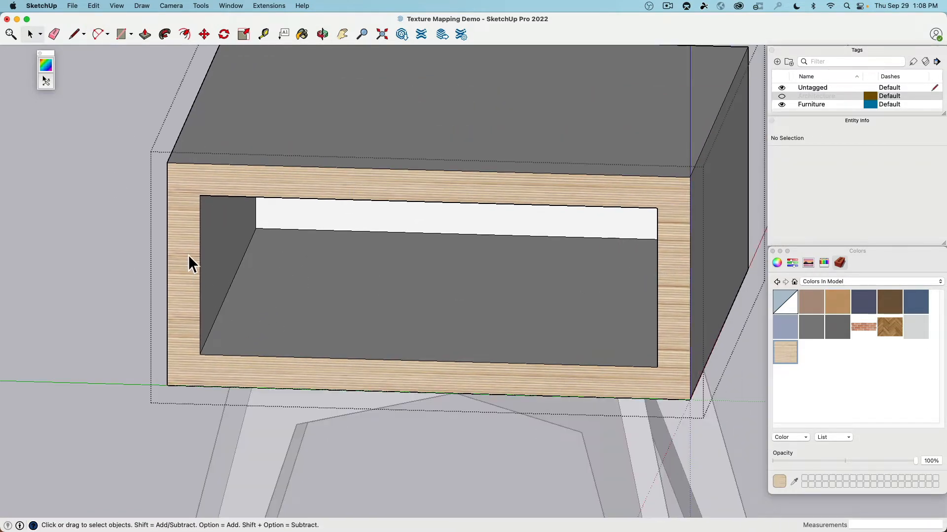
{"action": "left_click", "coordinate": [186, 233]}
{"action": "key", "text": "l"}
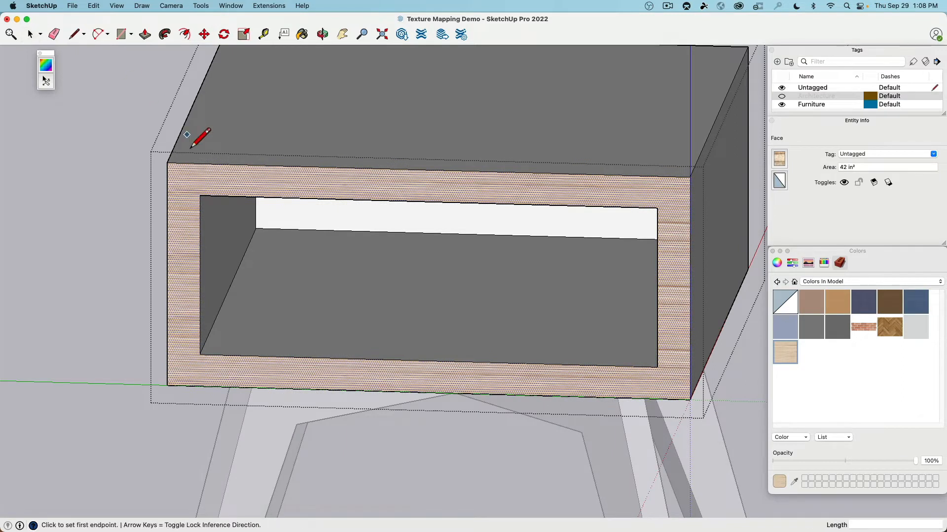
{"action": "left_click", "coordinate": [168, 163]}
{"action": "left_click", "coordinate": [200, 196]}
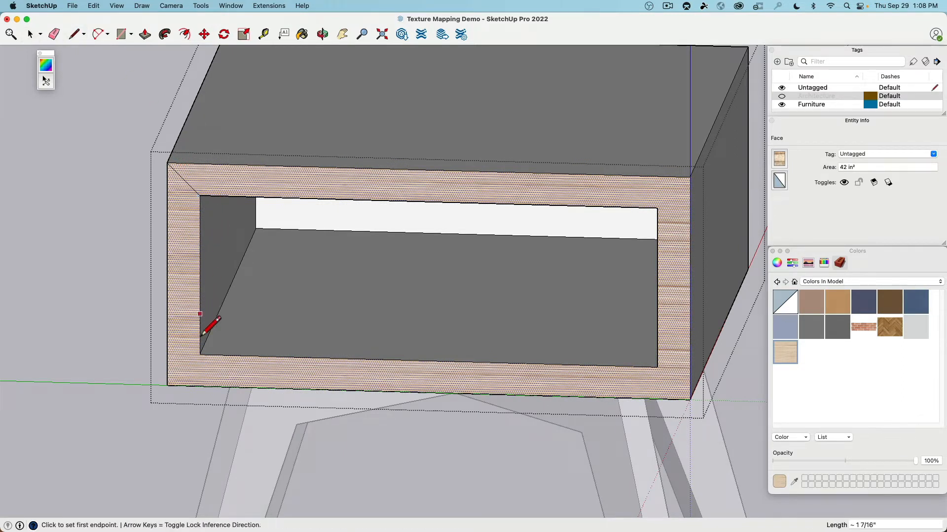
{"action": "left_click", "coordinate": [200, 355]}
{"action": "left_click", "coordinate": [168, 385]}
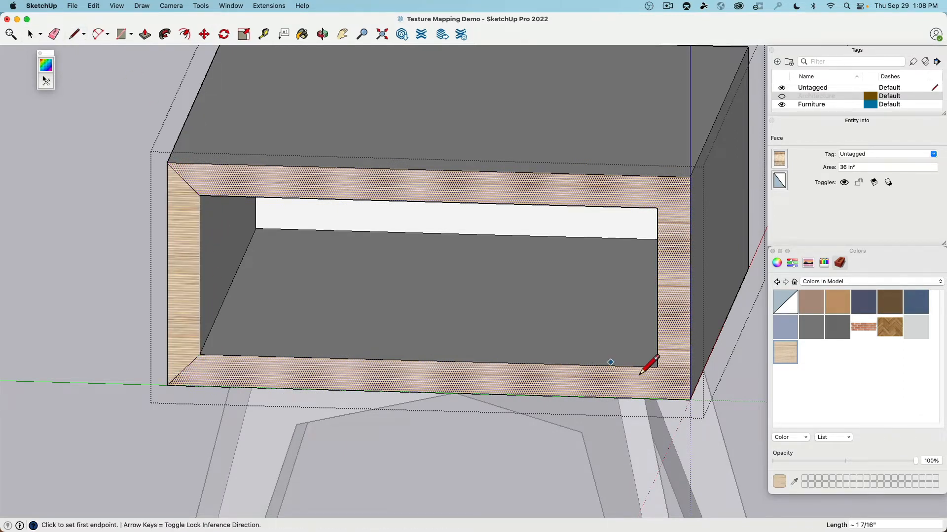
- Draw diagonal miter lines across the two right corners of the front frame and exit the group
{"action": "left_click", "coordinate": [656, 368]}
{"action": "left_click", "coordinate": [690, 399]}
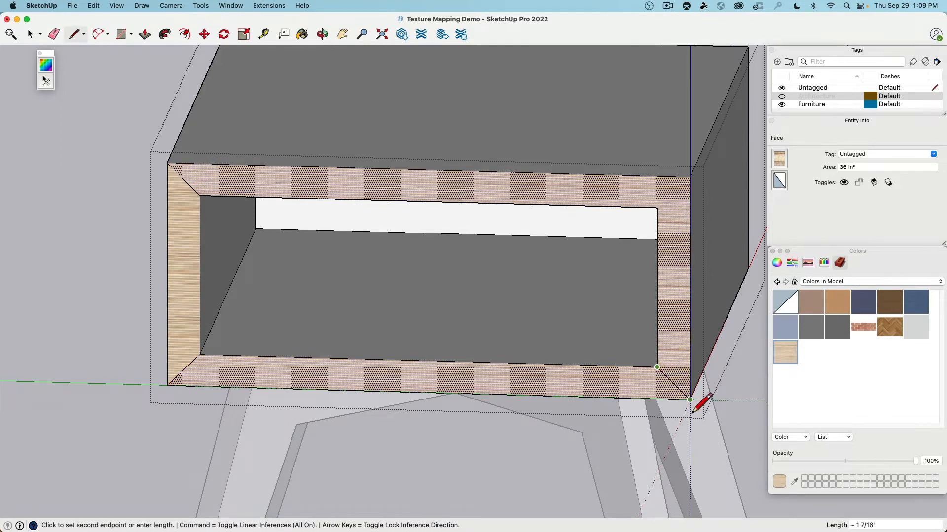
{"action": "left_click", "coordinate": [657, 207]}
{"action": "left_click", "coordinate": [690, 177]}
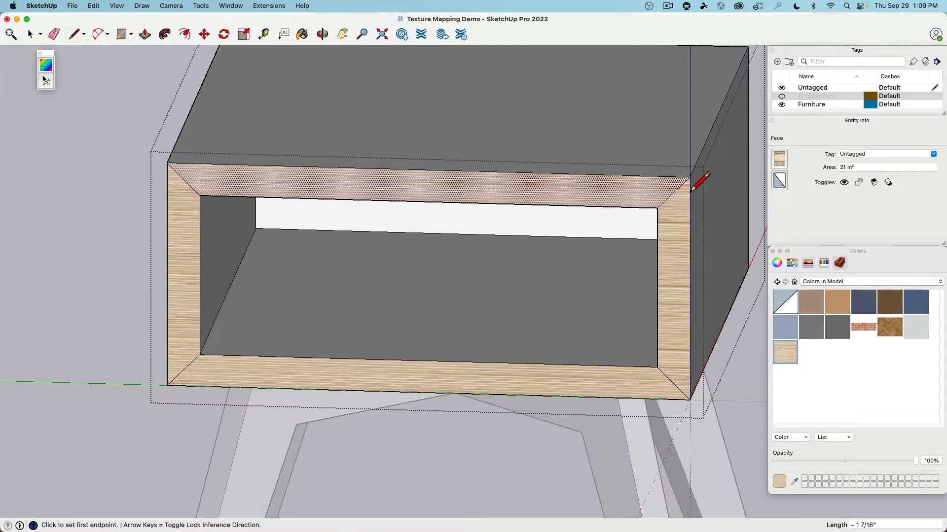
{"action": "scroll", "coordinate": [471, 164], "scroll_direction": "down", "scroll_amount": 2}
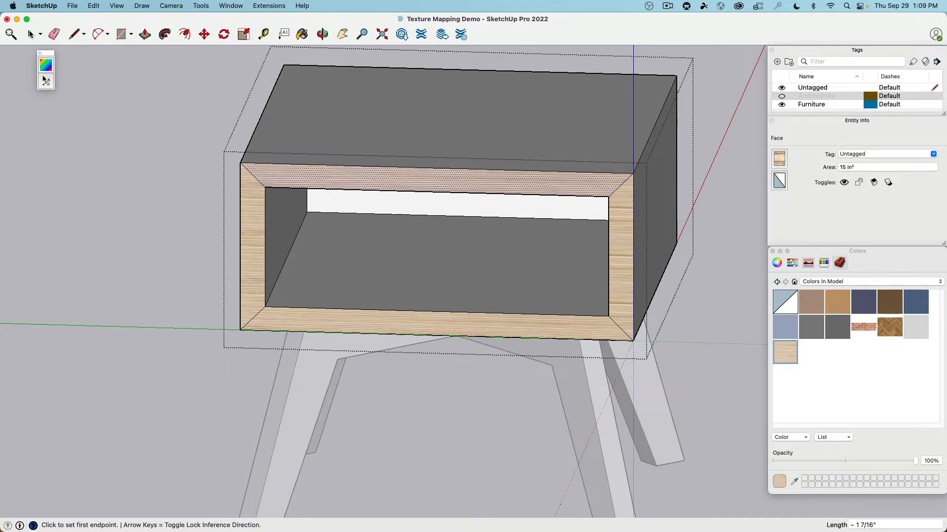
{"action": "key", "text": "space"}
{"action": "left_click", "coordinate": [148, 209]}
- Reopen the box group and move the left strip's texture origin pin to the frame's upper-left outer corner
{"action": "scroll", "coordinate": [233, 300], "scroll_direction": "up", "scroll_amount": 5}
{"action": "scroll", "coordinate": [235, 299], "scroll_direction": "down", "scroll_amount": 1}
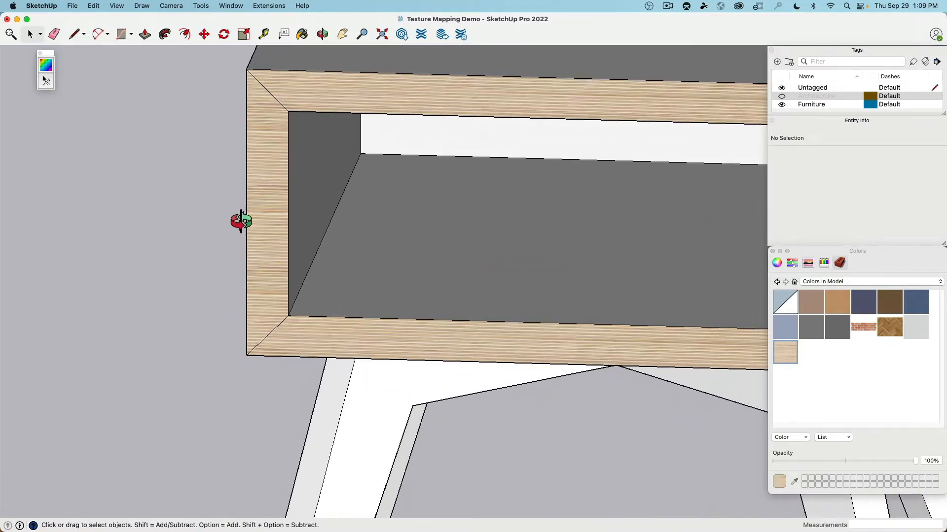
{"action": "middle_click_drag", "start_coordinate": [241, 222], "coordinate": [237, 245]}
{"action": "double_click", "coordinate": [242, 239]}
{"action": "left_click", "coordinate": [243, 237]}
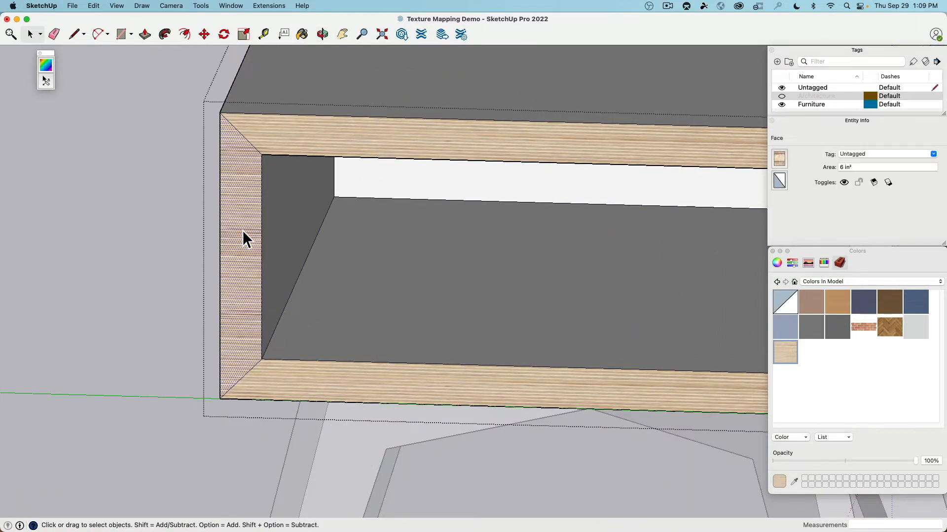
{"action": "right_click", "coordinate": [241, 230]}
{"action": "mouse_move", "coordinate": [286, 353]}
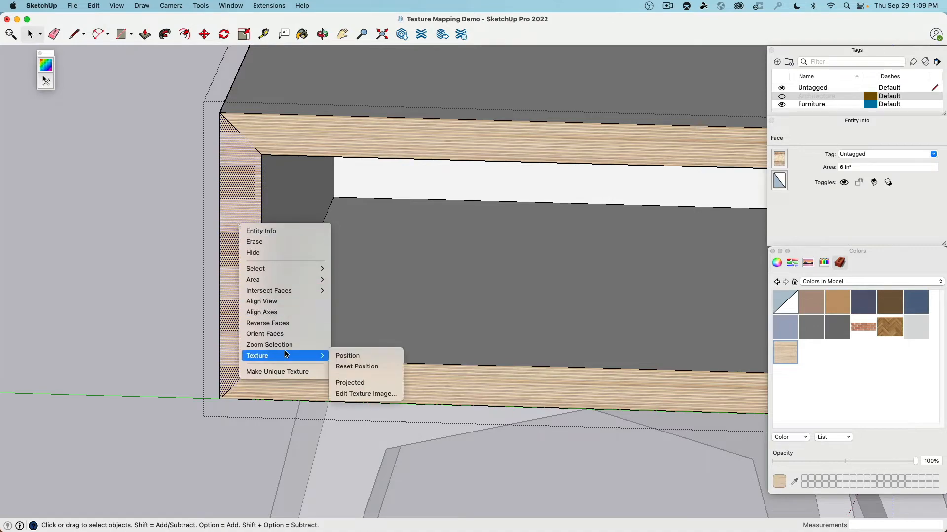
{"action": "left_click", "coordinate": [369, 357]}
{"action": "scroll", "coordinate": [327, 298], "scroll_direction": "down", "scroll_amount": 6}
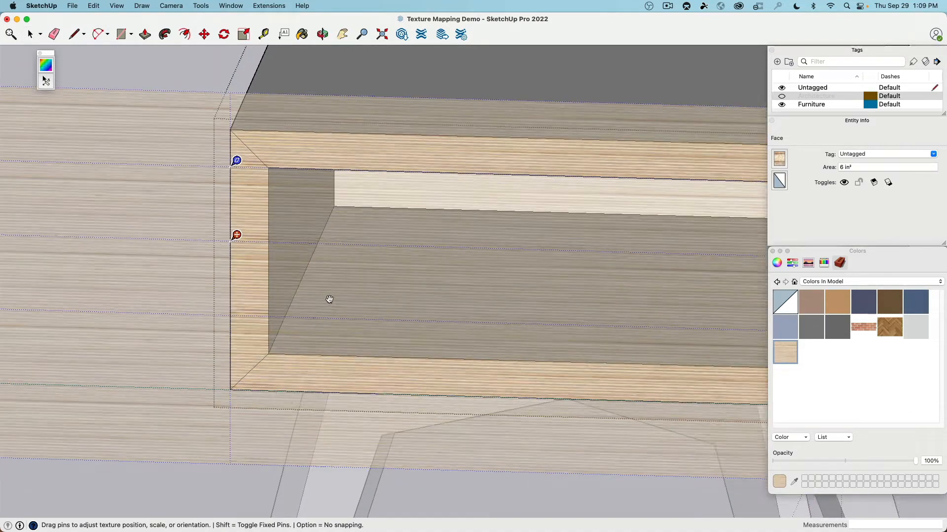
{"action": "left_click_drag", "start_coordinate": [267, 256], "coordinate": [267, 180]}
- Rotate the left strip's plywood texture 90 degrees so its layers run vertically, and finish positioning
{"action": "scroll", "coordinate": [286, 193], "scroll_direction": "down", "scroll_amount": 2}
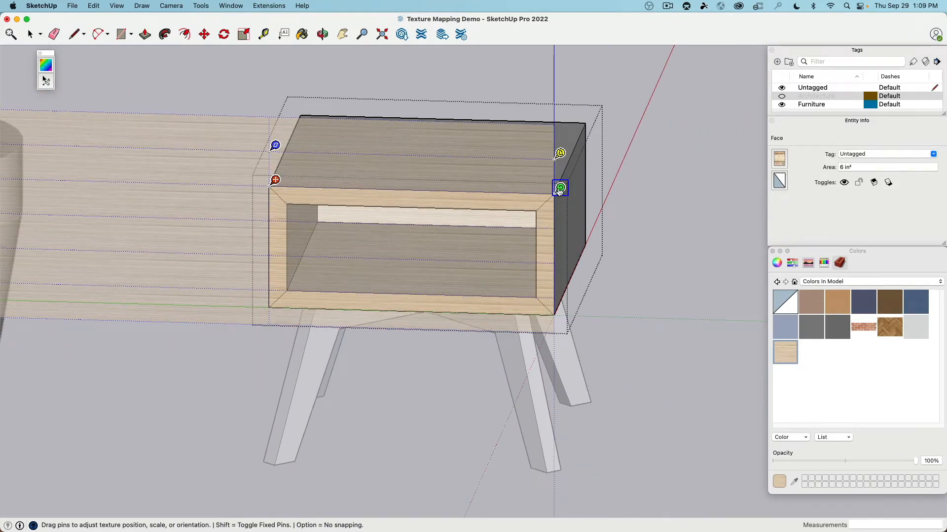
{"action": "left_click_drag", "start_coordinate": [561, 188], "coordinate": [274, 463]}
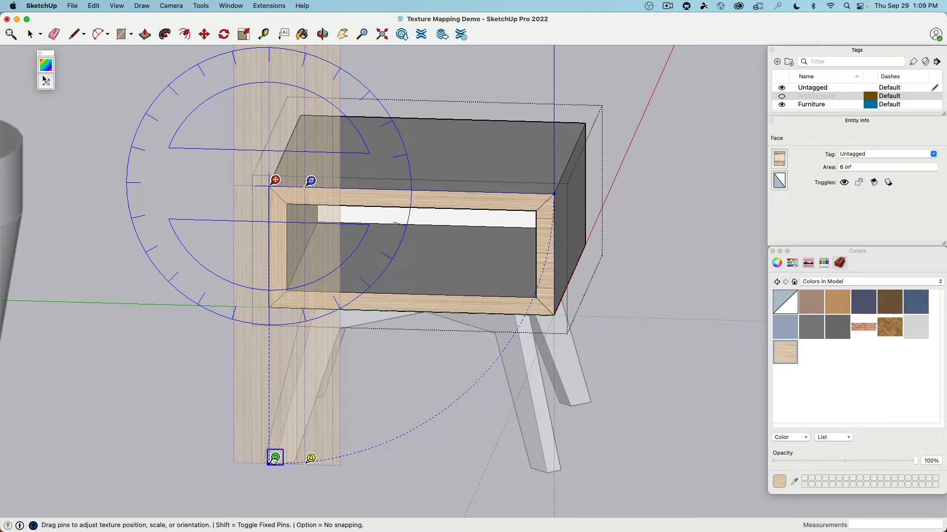
{"action": "left_click", "coordinate": [31, 34]}
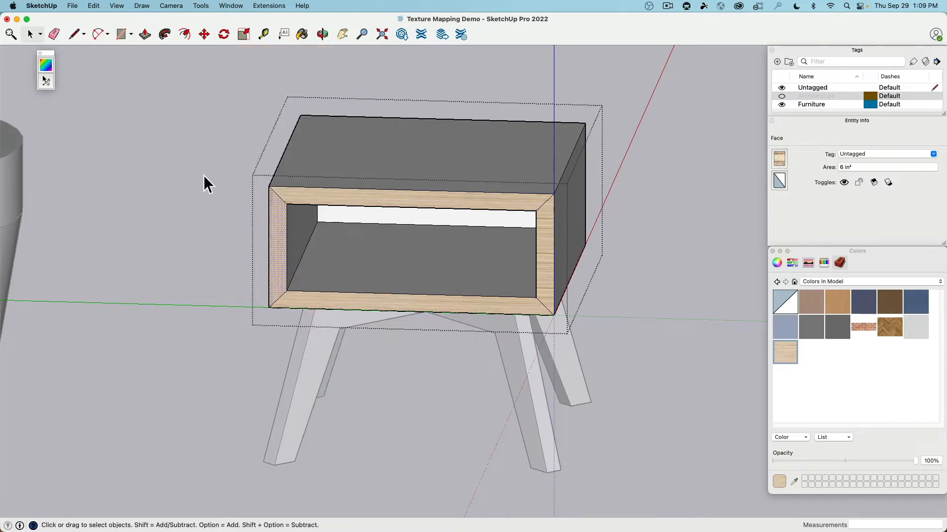
- Position the top strip's plywood texture with its origin pin at the upper-right outer corner and rotate it 180 degrees
{"action": "left_click", "coordinate": [654, 234]}
{"action": "left_click", "coordinate": [515, 206]}
{"action": "right_click", "coordinate": [514, 206]}
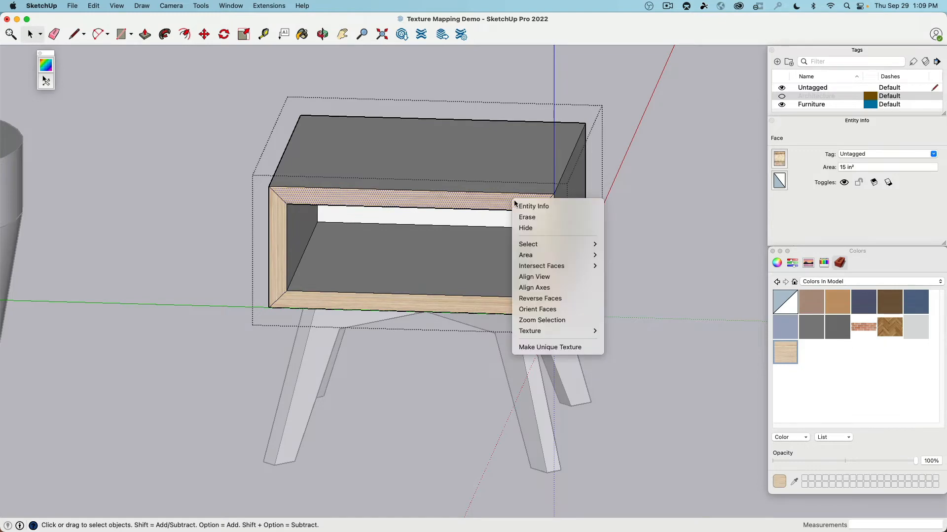
{"action": "mouse_move", "coordinate": [541, 335]}
{"action": "left_click", "coordinate": [620, 330]}
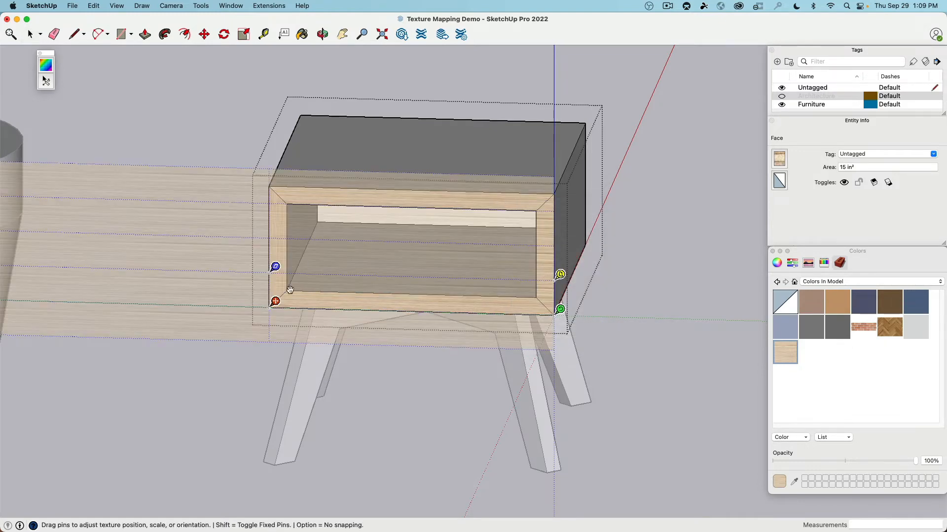
{"action": "left_click_drag", "start_coordinate": [275, 301], "coordinate": [561, 186]}
{"action": "scroll", "coordinate": [561, 186], "scroll_direction": "down", "scroll_amount": 5}
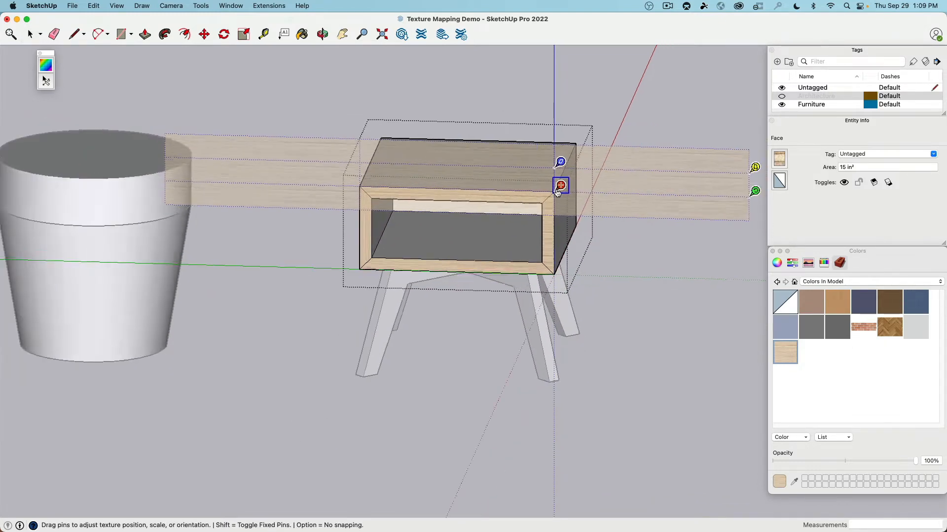
{"action": "left_click_drag", "start_coordinate": [718, 197], "coordinate": [400, 180]}
{"action": "left_click", "coordinate": [579, 246]}
- Move the right strip's texture origin to the upper-right outer corner, rotate the texture 90 degrees to run vertically, and exit the group
{"action": "scroll", "coordinate": [559, 239], "scroll_direction": "up", "scroll_amount": 6}
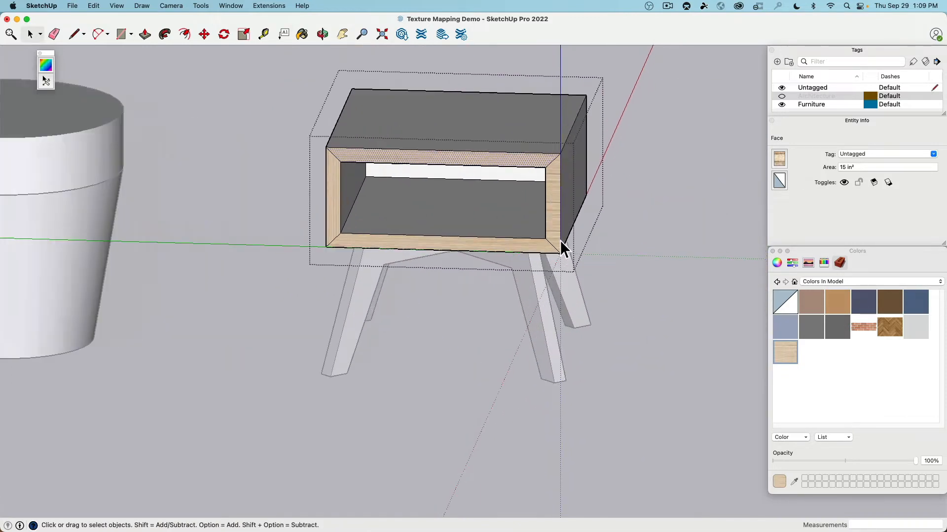
{"action": "right_click", "coordinate": [555, 222]}
{"action": "mouse_move", "coordinate": [584, 351]}
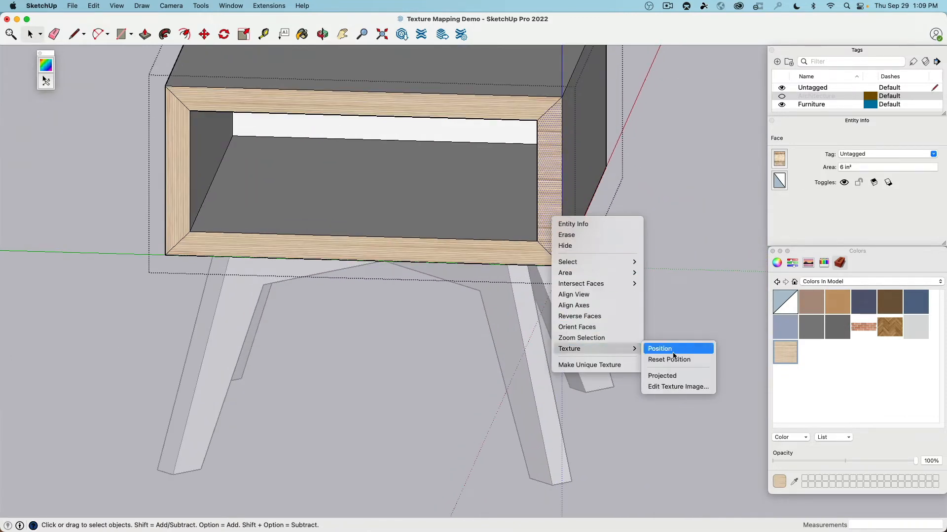
{"action": "left_click", "coordinate": [675, 351]}
{"action": "scroll", "coordinate": [556, 223], "scroll_direction": "down", "scroll_amount": 5}
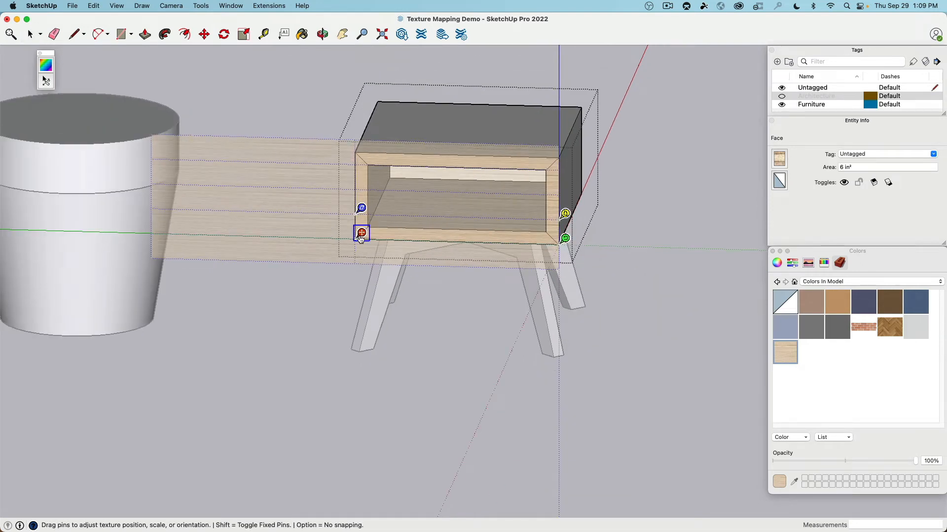
{"action": "left_click_drag", "start_coordinate": [361, 232], "coordinate": [564, 147]}
{"action": "scroll", "coordinate": [561, 149], "scroll_direction": "down", "scroll_amount": 3}
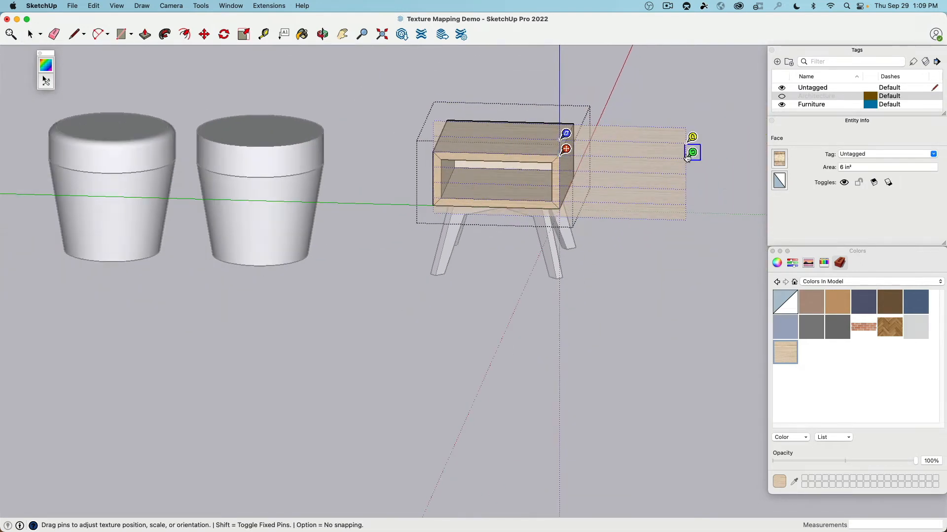
{"action": "left_click_drag", "start_coordinate": [689, 154], "coordinate": [563, 276]}
{"action": "left_click", "coordinate": [470, 265]}
{"action": "scroll", "coordinate": [564, 147], "scroll_direction": "up", "scroll_amount": 8}
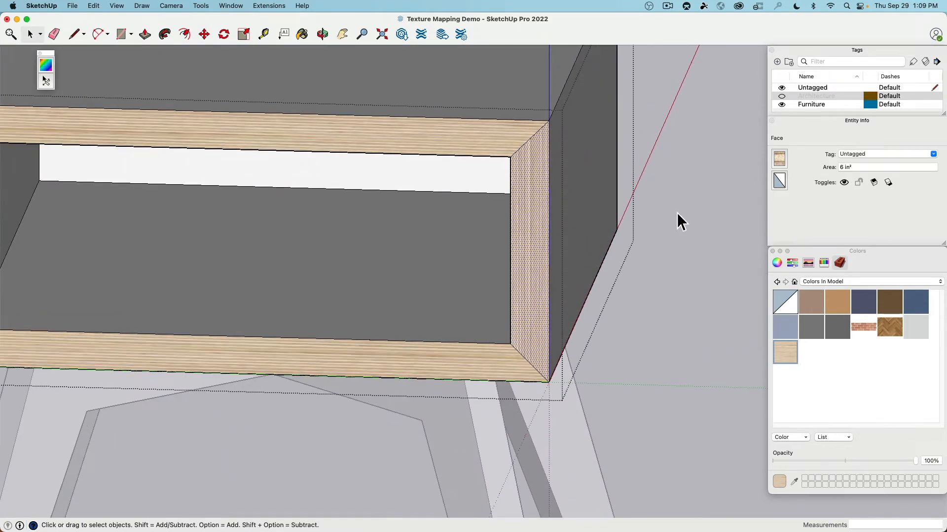
{"action": "left_click", "coordinate": [677, 212]}
- Examine how the plywood layers meet at the miter joints in all four corners of the front frame
{"action": "scroll", "coordinate": [562, 149], "scroll_direction": "up", "scroll_amount": 5}
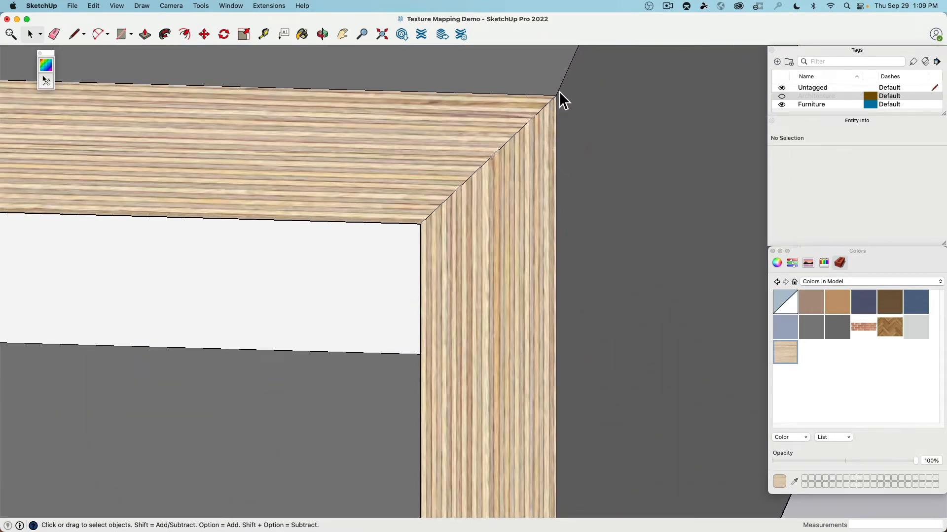
{"action": "scroll", "coordinate": [552, 107], "scroll_direction": "down", "scroll_amount": 10}
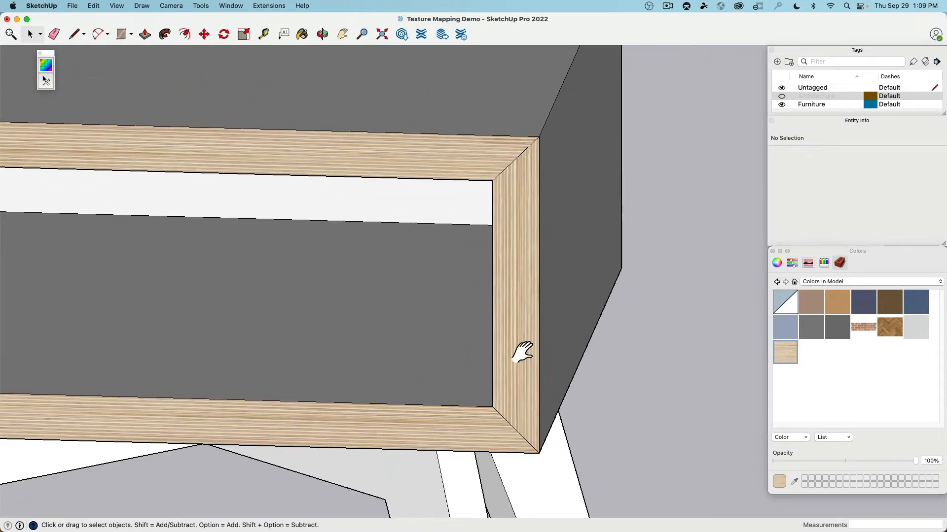
{"action": "scroll", "coordinate": [549, 279], "scroll_direction": "up", "scroll_amount": 6}
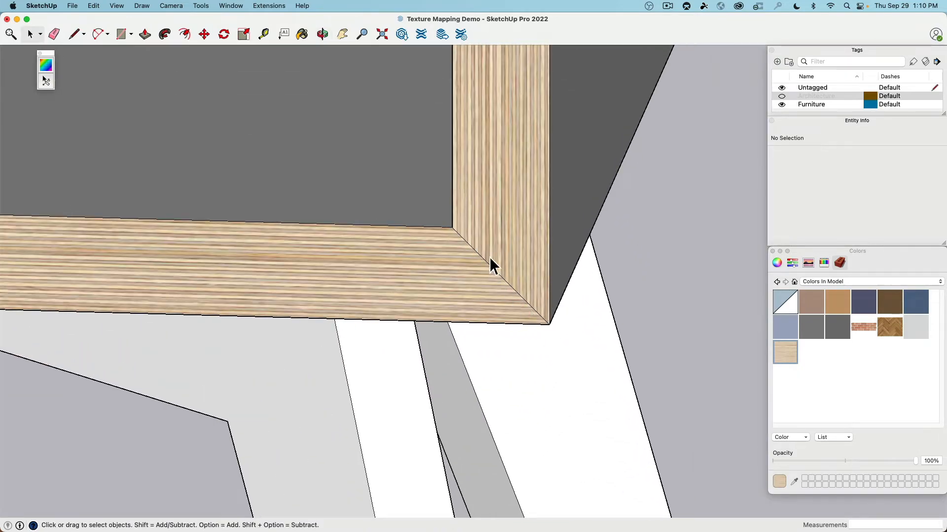
{"action": "scroll", "coordinate": [493, 265], "scroll_direction": "down", "scroll_amount": 4}
{"action": "middle_click_drag", "start_coordinate": [45, 249], "coordinate": [653, 249], "text": "shift"}
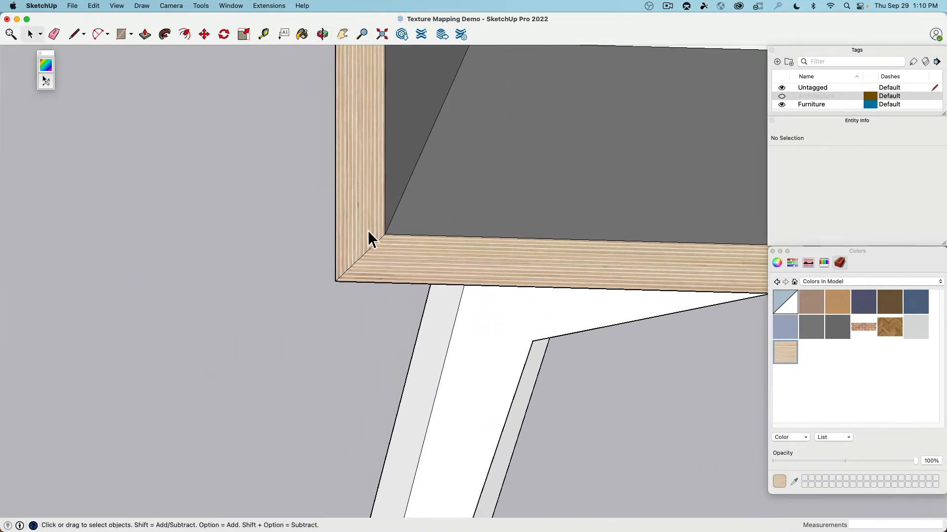
{"action": "scroll", "coordinate": [368, 229], "scroll_direction": "up", "scroll_amount": 5}
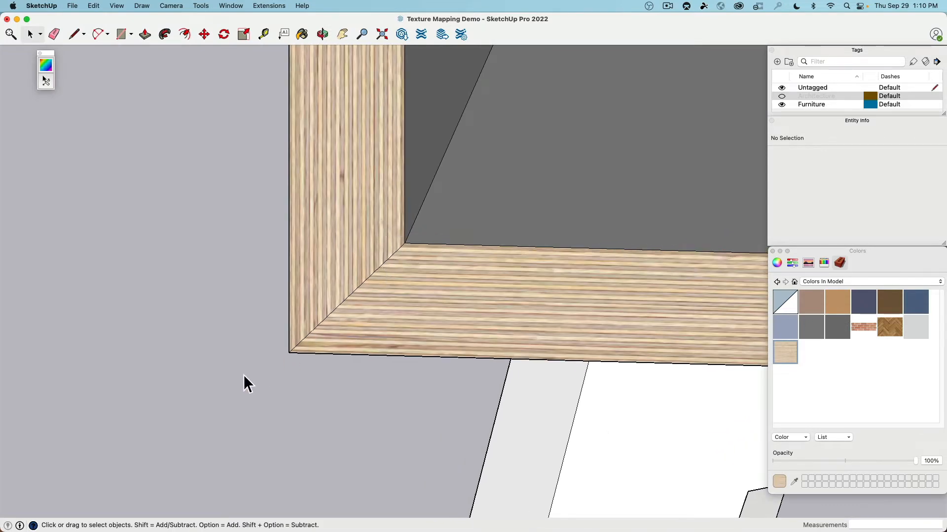
{"action": "scroll", "coordinate": [374, 168], "scroll_direction": "down", "scroll_amount": 4}
{"action": "middle_click_drag", "start_coordinate": [376, 158], "coordinate": [343, 390], "text": "shift"}
{"action": "middle_click_drag", "start_coordinate": [353, 116], "coordinate": [359, 278], "text": "shift"}
{"action": "scroll", "coordinate": [356, 270], "scroll_direction": "up", "scroll_amount": 6}
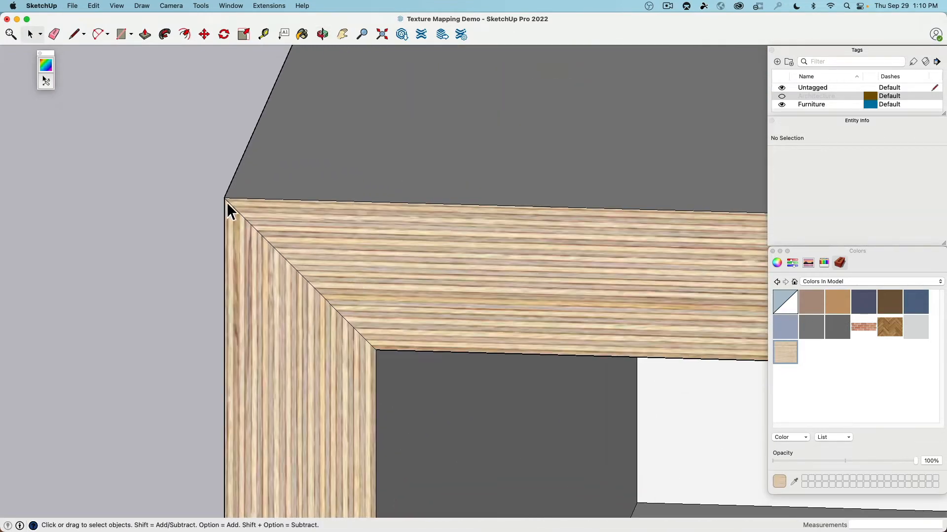
{"action": "scroll", "coordinate": [326, 320], "scroll_direction": "down", "scroll_amount": 4}
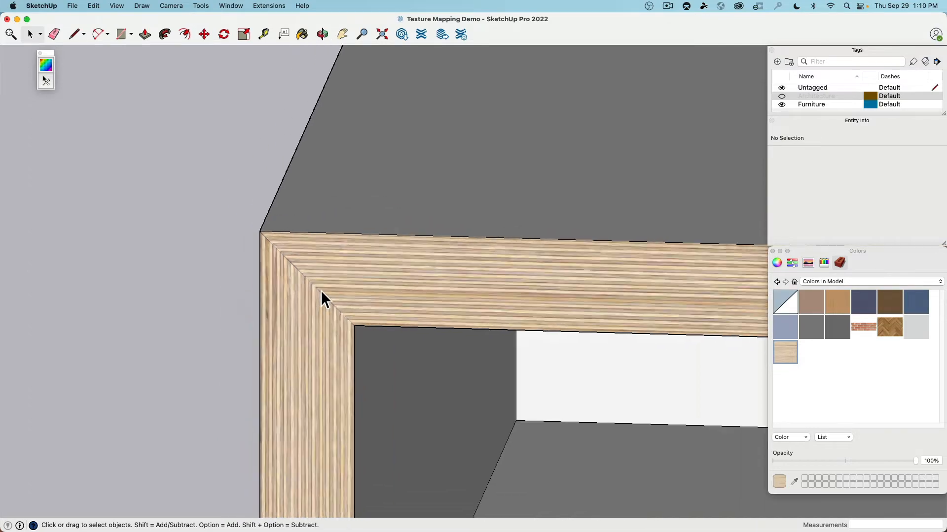
{"action": "middle_click_drag", "start_coordinate": [321, 297], "coordinate": [241, 239], "text": "shift"}
{"action": "scroll", "coordinate": [351, 249], "scroll_direction": "up", "scroll_amount": 5}
{"action": "scroll", "coordinate": [351, 242], "scroll_direction": "down", "scroll_amount": 2}
{"action": "middle_click_drag", "start_coordinate": [456, 227], "coordinate": [282, 198], "text": "shift"}
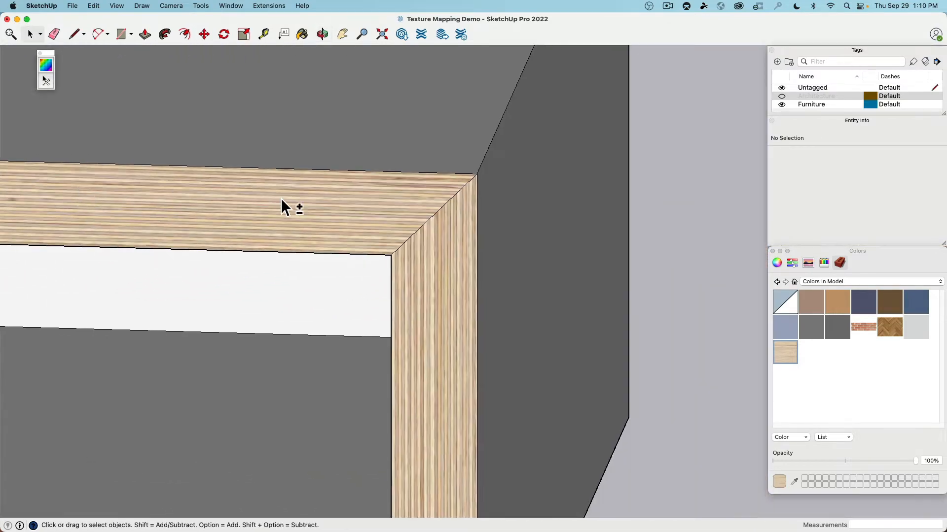
{"action": "scroll", "coordinate": [439, 202], "scroll_direction": "up", "scroll_amount": 3}
{"action": "scroll", "coordinate": [440, 203], "scroll_direction": "down", "scroll_amount": 5}
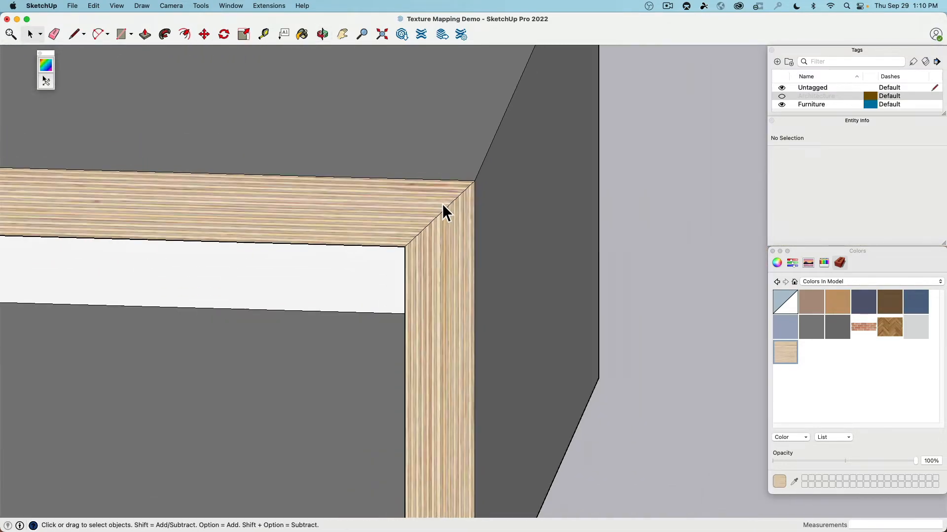
{"action": "middle_click_drag", "start_coordinate": [441, 241], "coordinate": [592, 210], "text": "shift"}
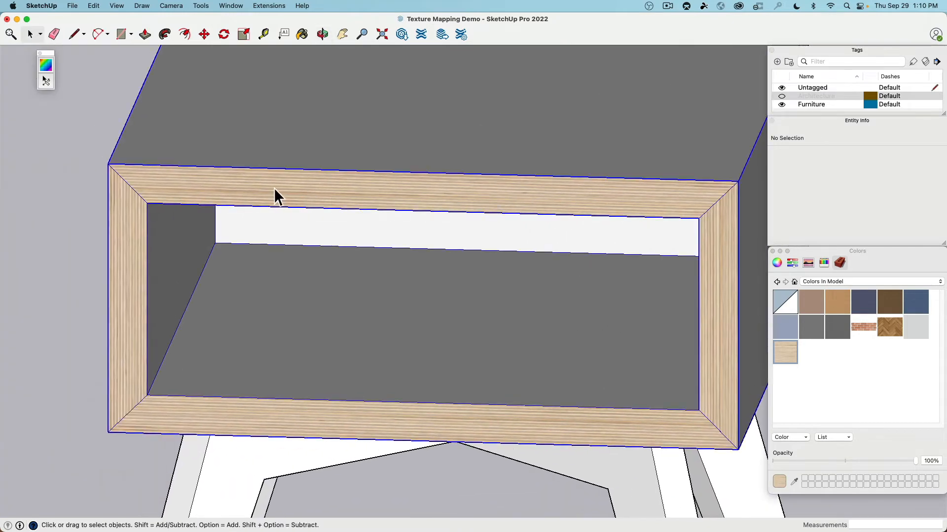
- Open the front frame group and check where the top strip's plywood texture pins sit, leaving its position as is
{"action": "double_click", "coordinate": [245, 188]}
{"action": "left_click", "coordinate": [246, 191]}
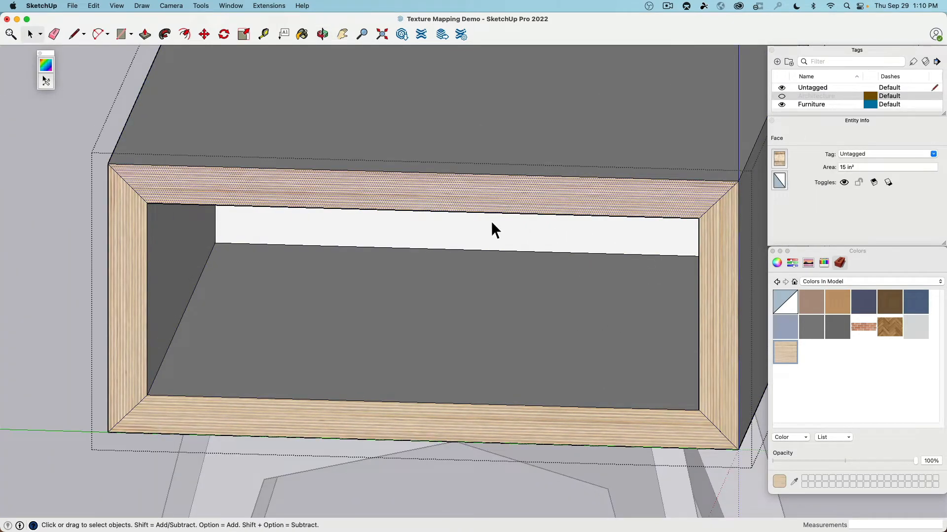
{"action": "right_click", "coordinate": [444, 198]}
{"action": "mouse_move", "coordinate": [472, 328]}
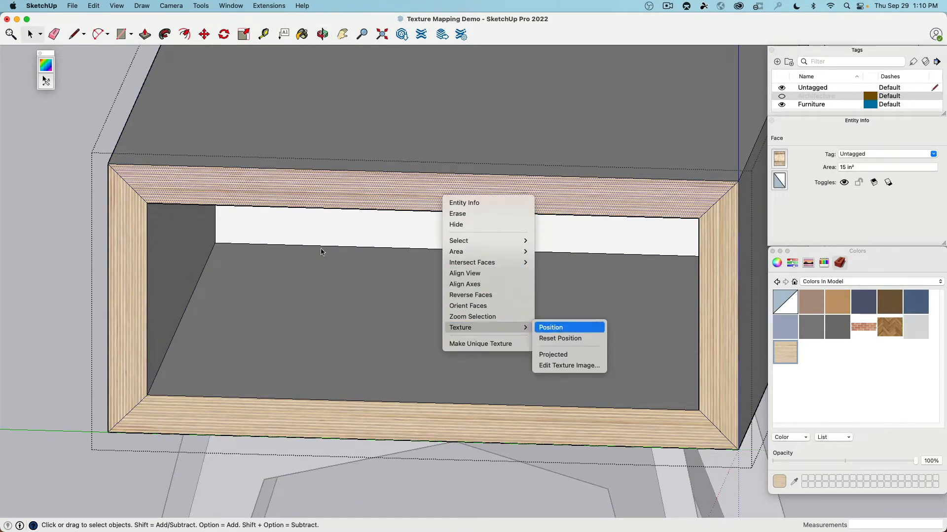
{"action": "left_click", "coordinate": [567, 327]}
{"action": "scroll", "coordinate": [283, 220], "scroll_direction": "down", "scroll_amount": 3}
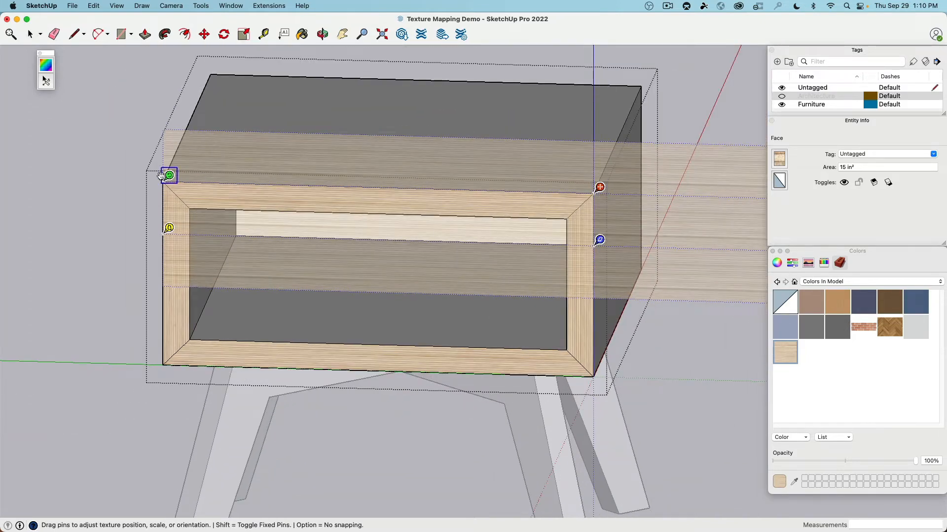
{"action": "left_click", "coordinate": [584, 335]}
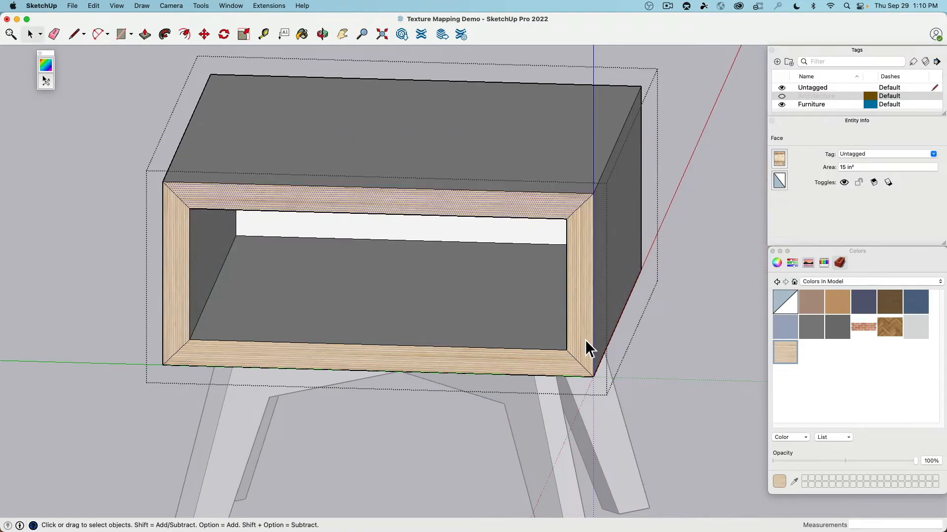
- Move the right strip's texture origin to the frame's lower-right outer corner and rotate the texture 180 degrees
{"action": "right_click", "coordinate": [583, 308]}
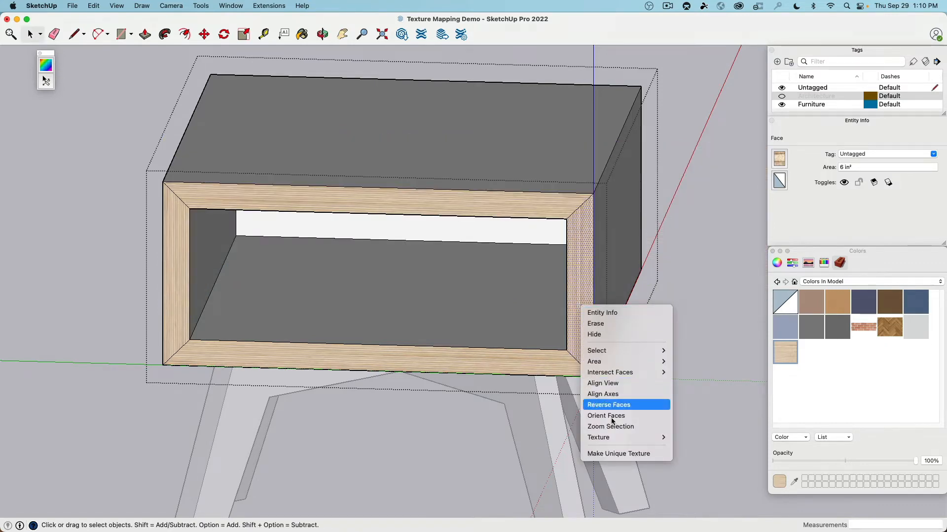
{"action": "mouse_move", "coordinate": [599, 437]}
{"action": "left_click", "coordinate": [688, 436]}
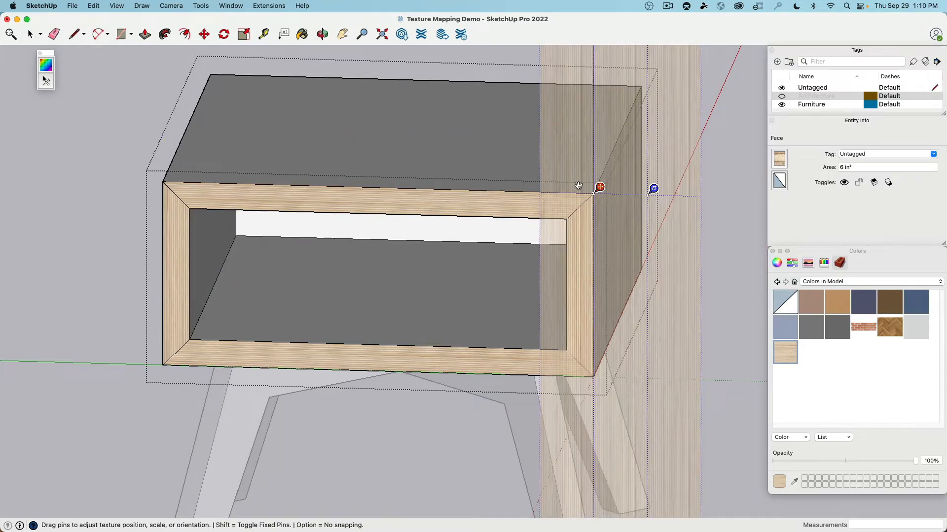
{"action": "scroll", "coordinate": [599, 193], "scroll_direction": "down", "scroll_amount": 3}
{"action": "left_click_drag", "start_coordinate": [601, 192], "coordinate": [600, 302]}
{"action": "scroll", "coordinate": [600, 302], "scroll_direction": "down", "scroll_amount": 3}
{"action": "left_click_drag", "start_coordinate": [595, 453], "coordinate": [596, 133]}
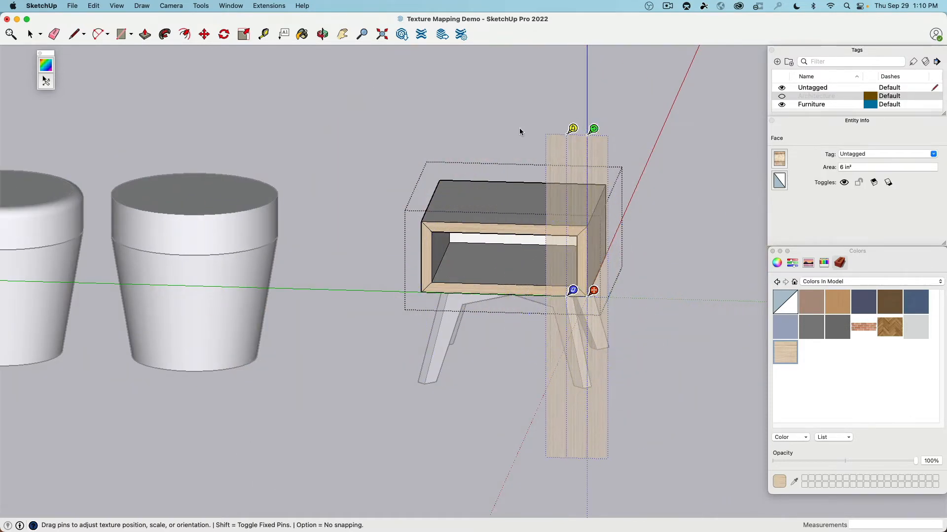
{"action": "key", "text": "Return"}
{"action": "scroll", "coordinate": [570, 213], "scroll_direction": "up", "scroll_amount": 8}
{"action": "scroll", "coordinate": [598, 261], "scroll_direction": "up", "scroll_amount": 4}
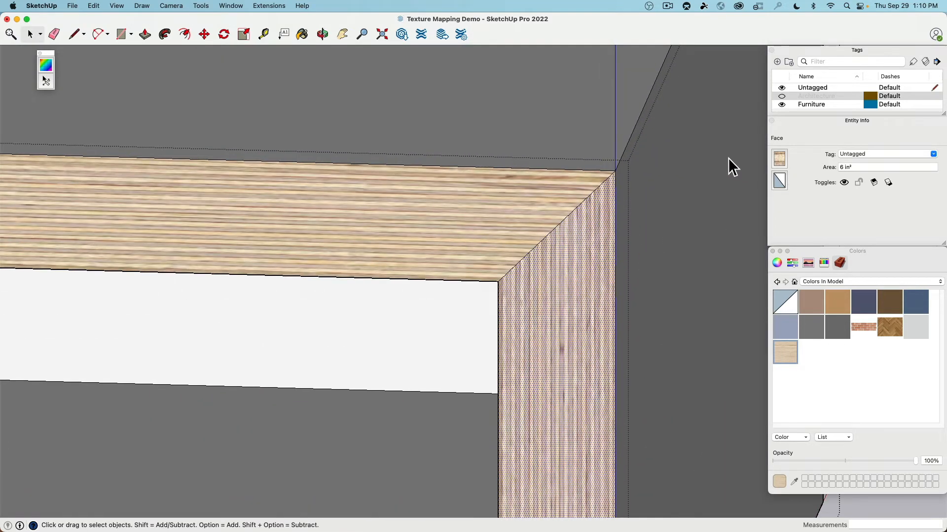
- Inspect how the plywood layers meet at the frame's right-hand miters, exit the group, and look over the whole side table
{"action": "left_click", "coordinate": [456, 341]}
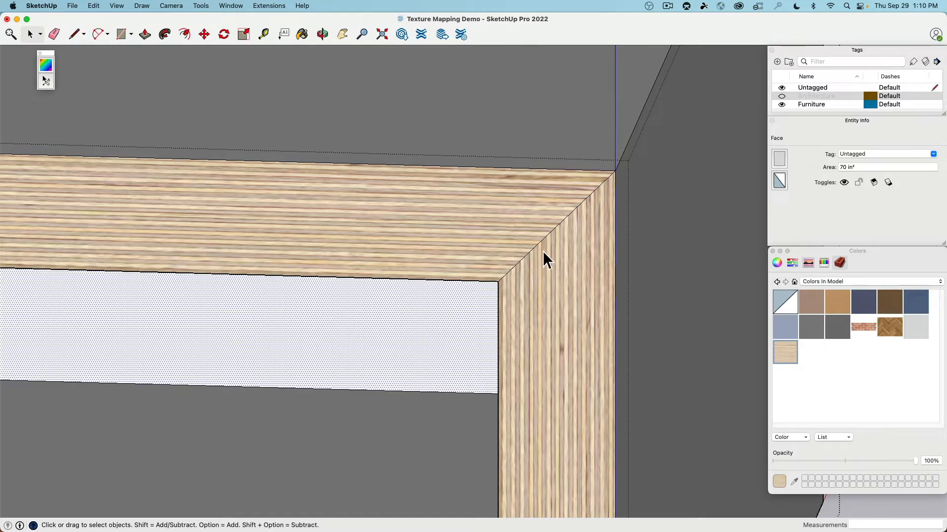
{"action": "scroll", "coordinate": [475, 286], "scroll_direction": "down", "scroll_amount": 6}
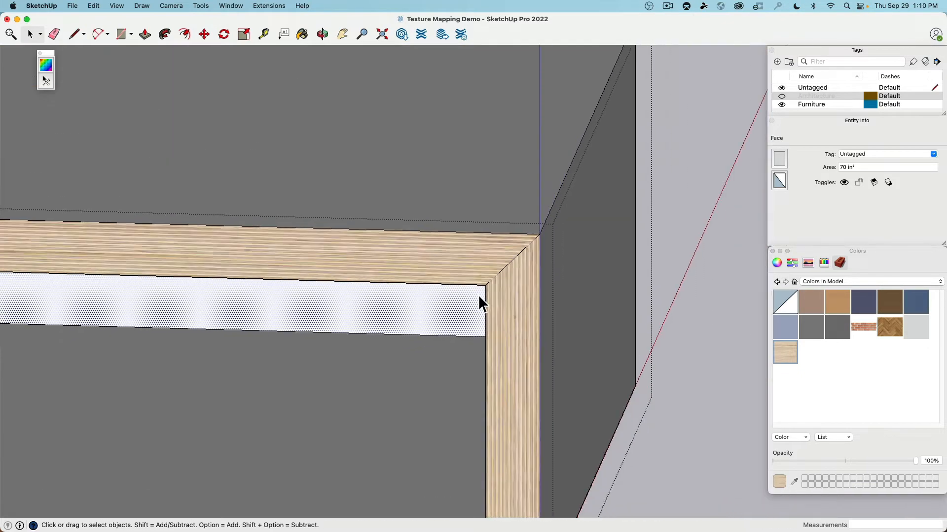
{"action": "middle_click_drag", "start_coordinate": [478, 294], "coordinate": [488, 337]}
{"action": "scroll", "coordinate": [455, 202], "scroll_direction": "up", "scroll_amount": 4}
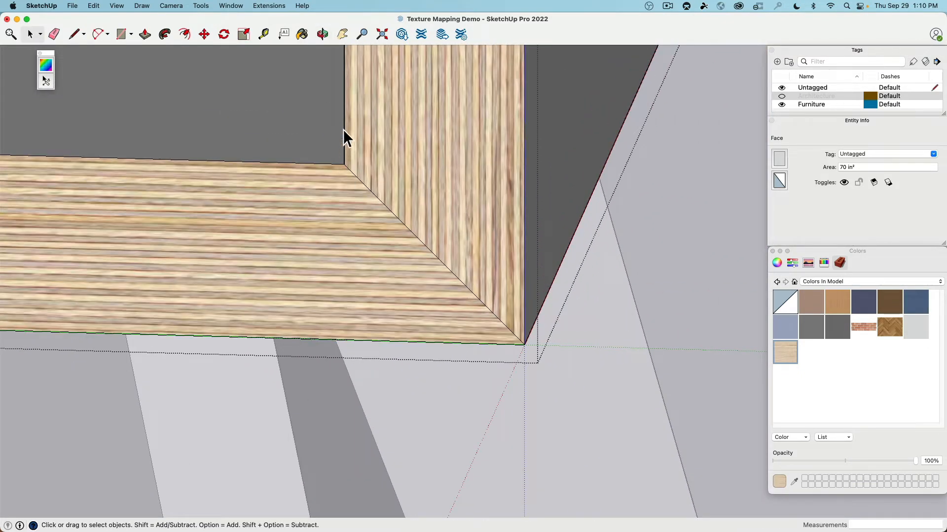
{"action": "scroll", "coordinate": [527, 350], "scroll_direction": "down", "scroll_amount": 3}
{"action": "left_click", "coordinate": [684, 272]}
{"action": "scroll", "coordinate": [682, 271], "scroll_direction": "down", "scroll_amount": 10}
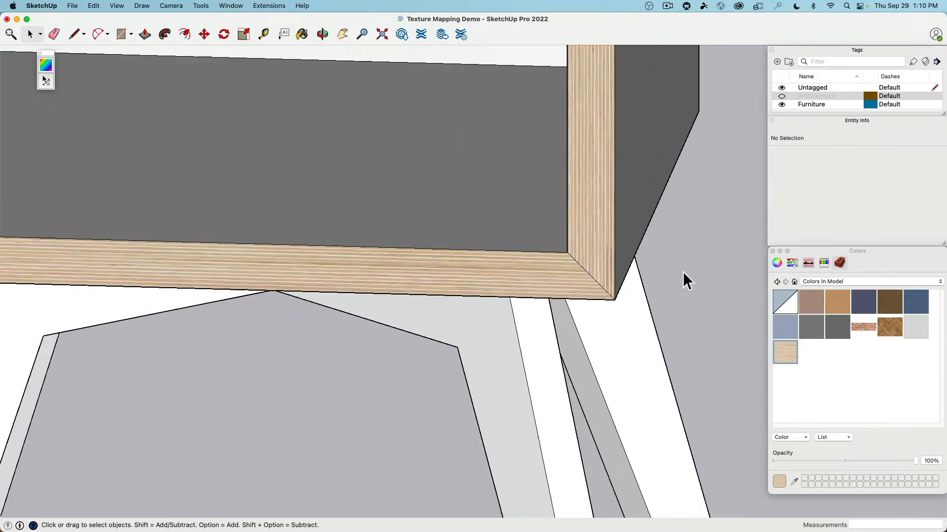
{"action": "middle_click_drag", "start_coordinate": [523, 375], "coordinate": [442, 439]}
{"action": "scroll", "coordinate": [412, 372], "scroll_direction": "up", "scroll_amount": 2}
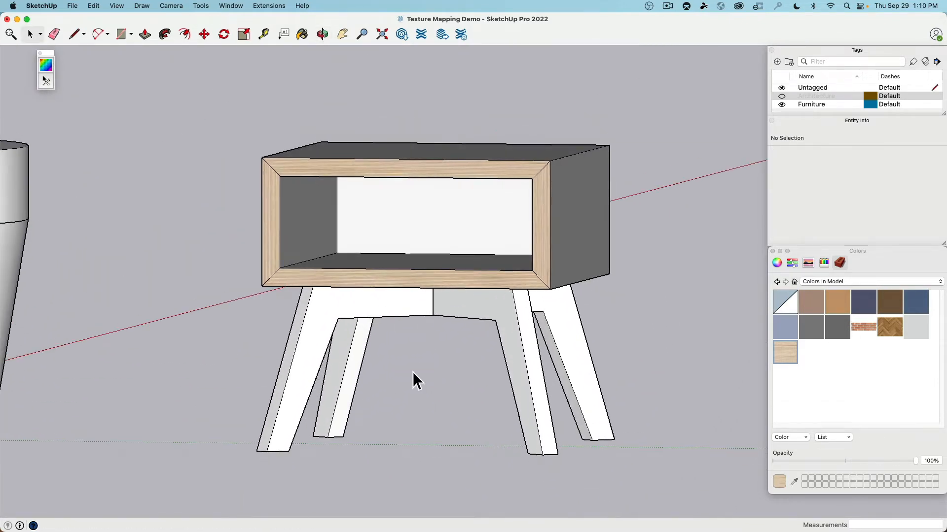
{"action": "middle_click_drag", "start_coordinate": [412, 372], "coordinate": [348, 444]}
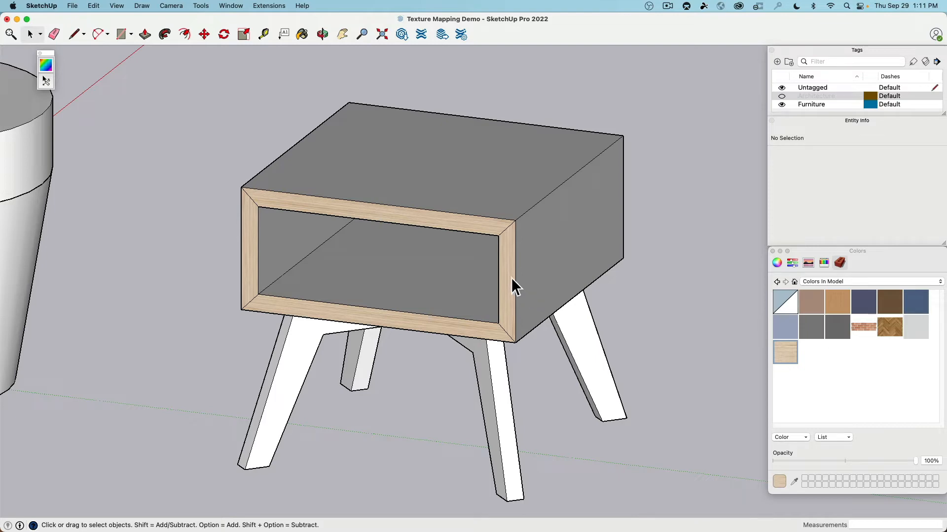
{"action": "middle_click_drag", "start_coordinate": [511, 283], "coordinate": [435, 386]}
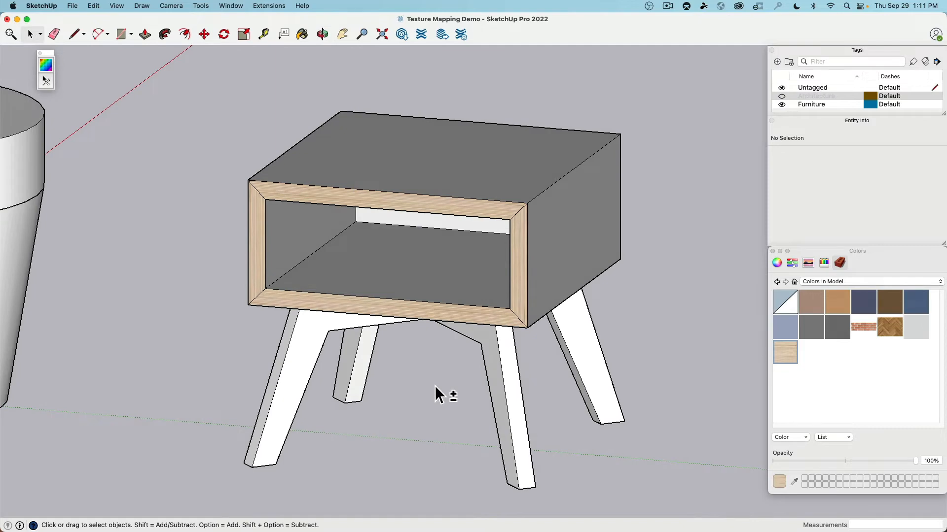
- Add Oak Veneer Natrual.jpg from the Desktop to the model's materials, 1' wide and 1' 4" high
{"action": "scroll", "coordinate": [336, 410], "scroll_direction": "up", "scroll_amount": 3}
{"action": "middle_click_drag", "start_coordinate": [337, 410], "coordinate": [404, 359], "text": "shift"}
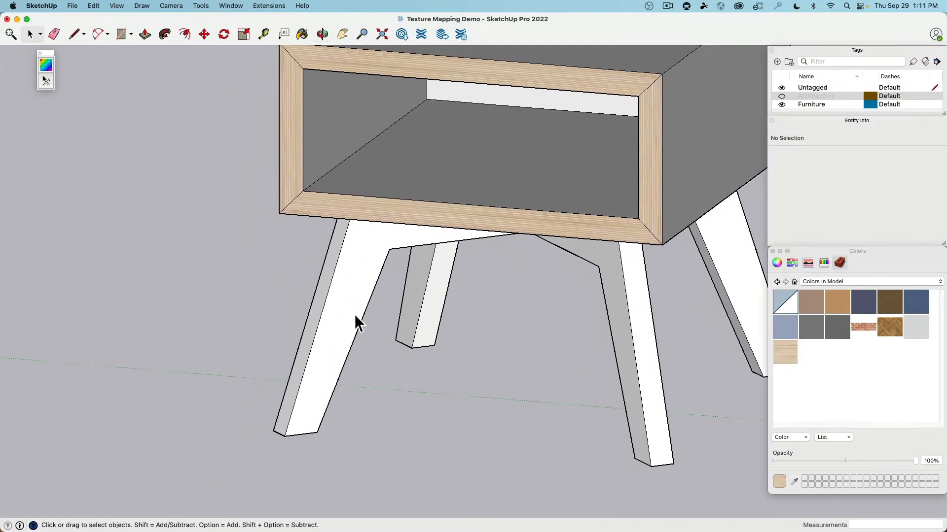
{"action": "left_click", "coordinate": [354, 314]}
{"action": "middle_click_drag", "start_coordinate": [354, 314], "coordinate": [397, 249]}
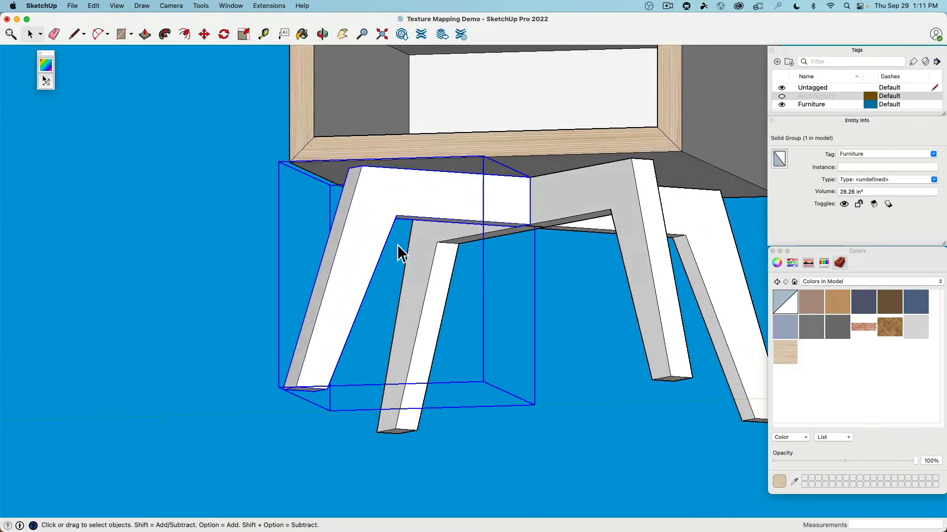
{"action": "right_click", "coordinate": [809, 357]}
{"action": "left_click", "coordinate": [833, 360]}
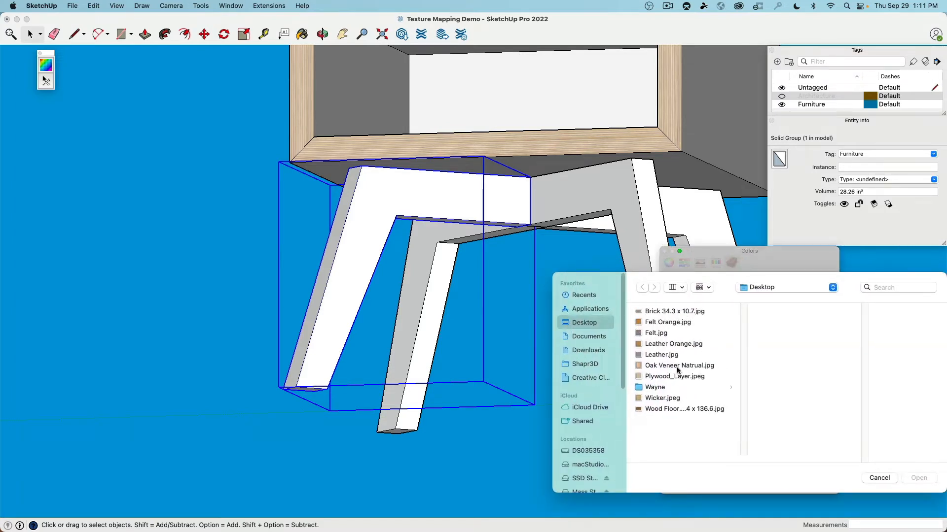
{"action": "left_click", "coordinate": [676, 365]}
{"action": "key", "text": "space"}
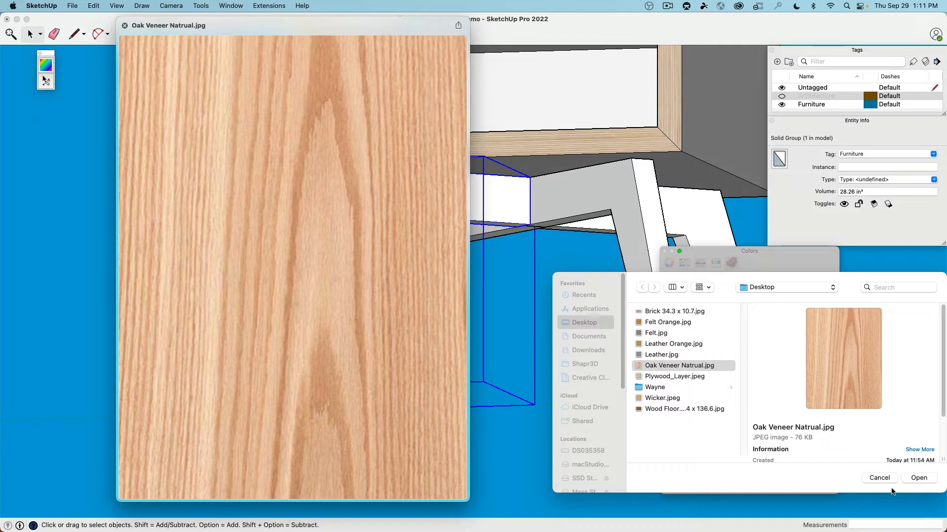
{"action": "left_click", "coordinate": [919, 477]}
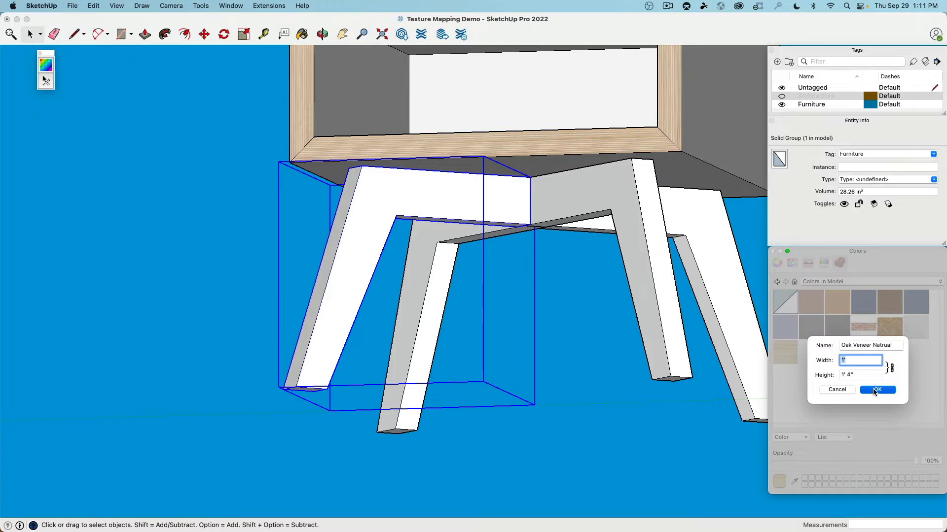
{"action": "left_click", "coordinate": [873, 390]}
- Open the side table's front-left leg group and apply the Oak Veneer Natrual material to its front face
{"action": "scroll", "coordinate": [631, 353], "scroll_direction": "down", "scroll_amount": 4}
{"action": "middle_click_drag", "start_coordinate": [568, 309], "coordinate": [516, 351]}
{"action": "scroll", "coordinate": [459, 265], "scroll_direction": "up", "scroll_amount": 5}
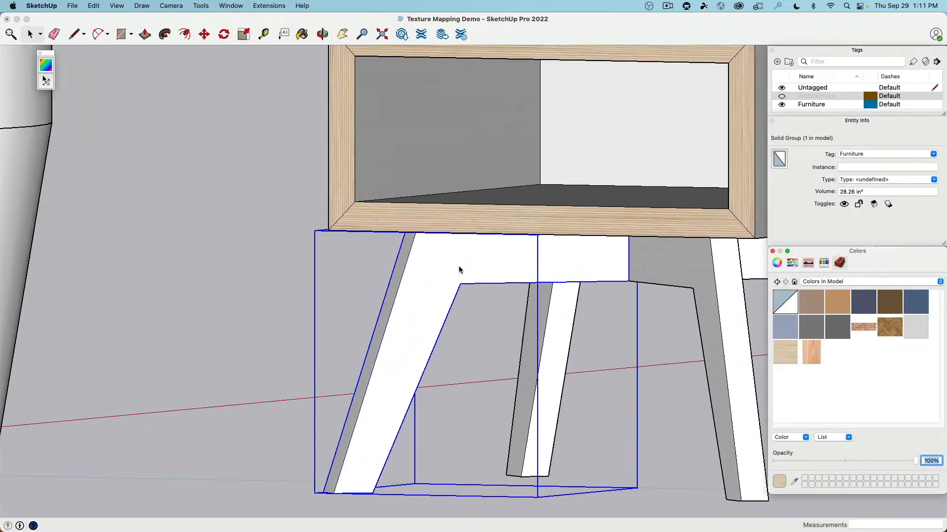
{"action": "double_click", "coordinate": [449, 269]}
{"action": "scroll", "coordinate": [442, 268], "scroll_direction": "down", "scroll_amount": 4}
{"action": "left_click", "coordinate": [443, 267]}
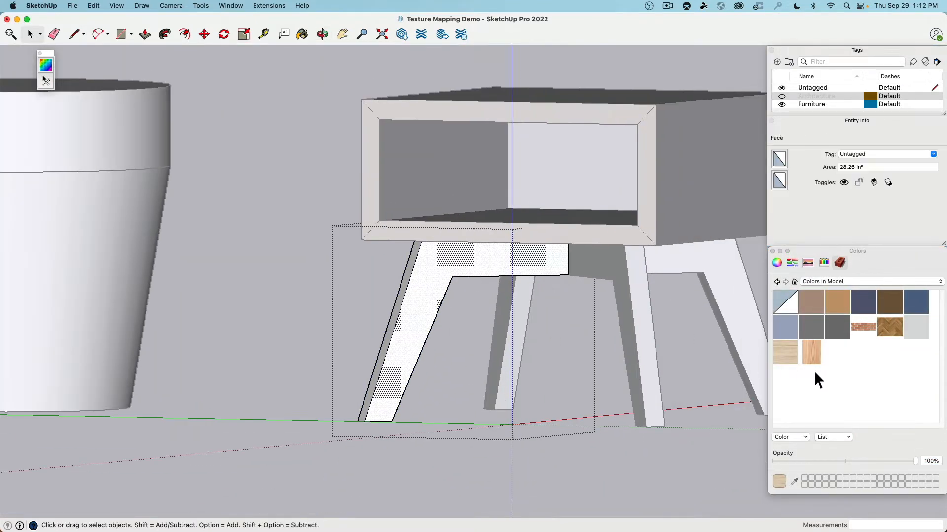
{"action": "left_click", "coordinate": [811, 353]}
{"action": "left_click", "coordinate": [434, 265]}
{"action": "scroll", "coordinate": [460, 371], "scroll_direction": "up", "scroll_amount": 2}
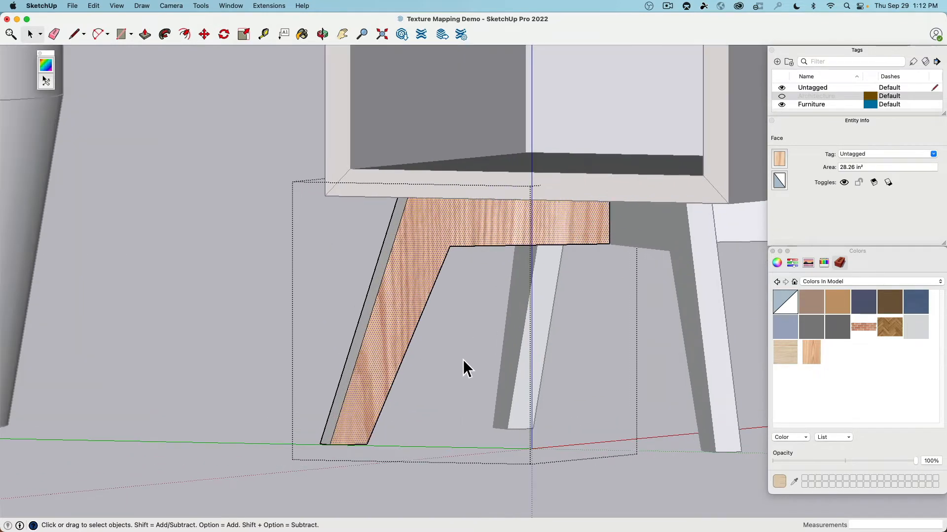
- Try to move the leg texture's origin to the foot's outer corner and rotate the wood grain to follow the leg's slant
{"action": "right_click", "coordinate": [423, 255]}
{"action": "mouse_move", "coordinate": [451, 386]}
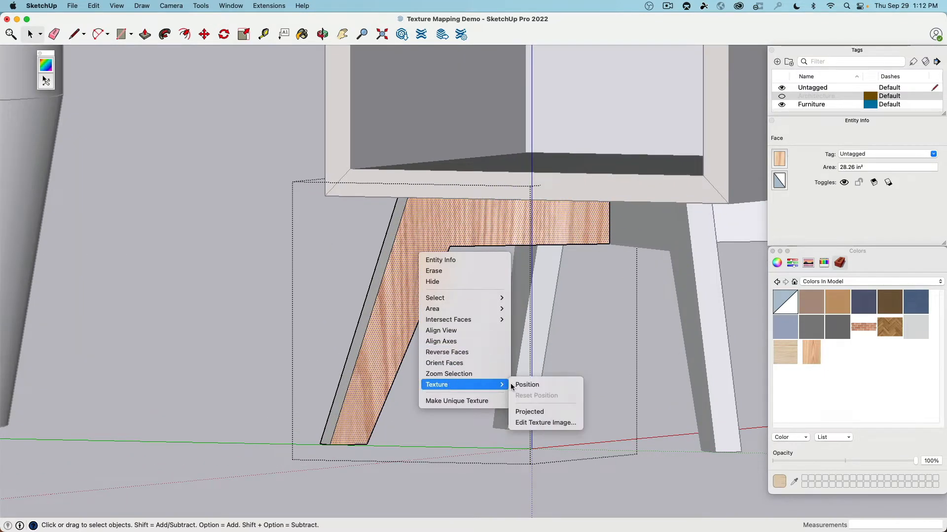
{"action": "left_click", "coordinate": [528, 385]}
{"action": "scroll", "coordinate": [364, 323], "scroll_direction": "down", "scroll_amount": 5}
{"action": "middle_click_drag", "start_coordinate": [363, 320], "coordinate": [307, 383]}
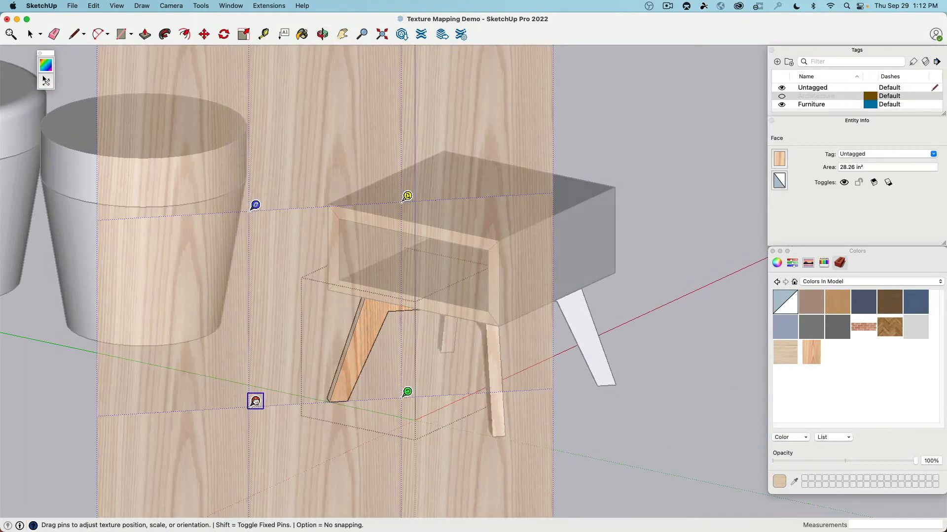
{"action": "left_click_drag", "start_coordinate": [255, 401], "coordinate": [336, 395]}
{"action": "middle_click_drag", "start_coordinate": [365, 397], "coordinate": [394, 324]}
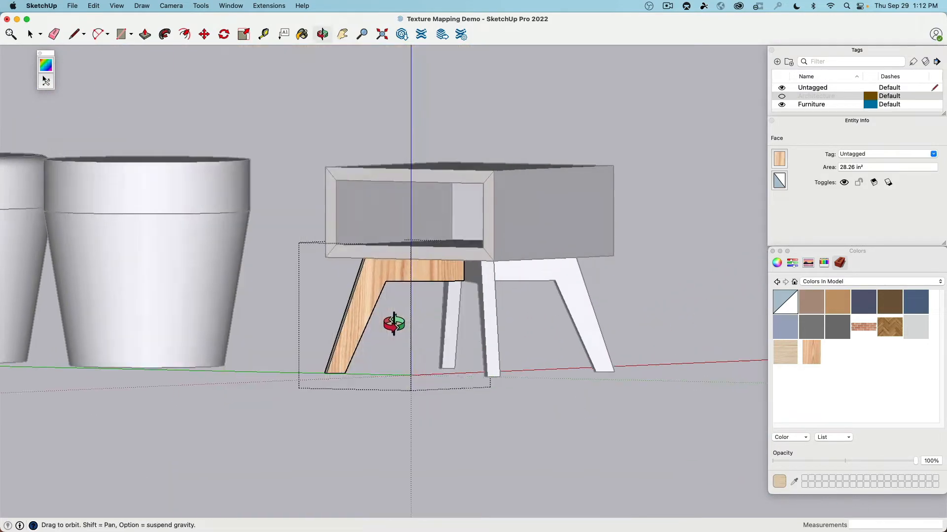
{"action": "middle_click_drag", "start_coordinate": [447, 305], "coordinate": [442, 256]}
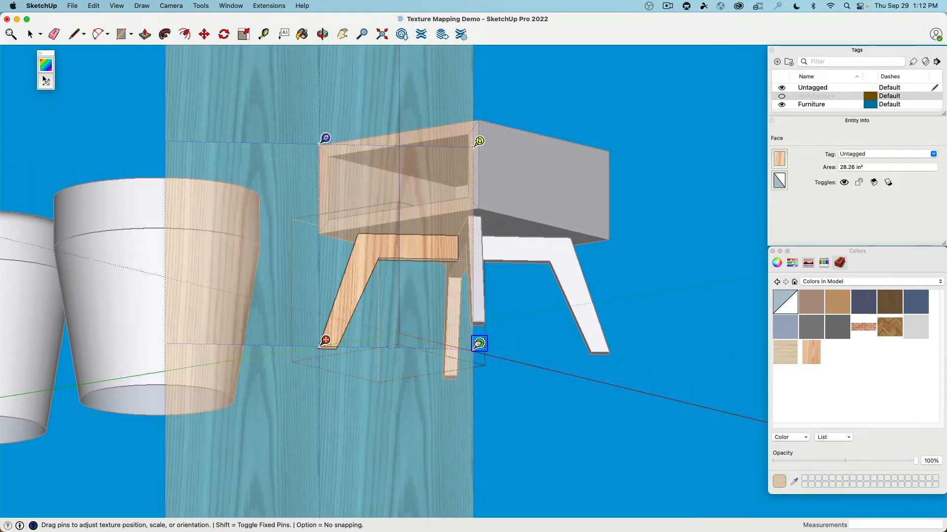
{"action": "left_click_drag", "start_coordinate": [478, 343], "coordinate": [477, 395]}
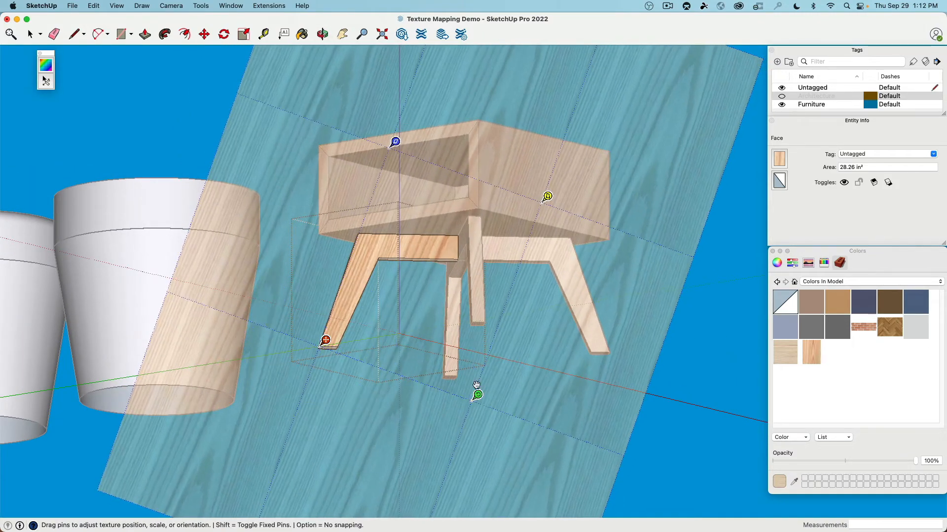
{"action": "middle_click_drag", "start_coordinate": [477, 385], "coordinate": [498, 391]}
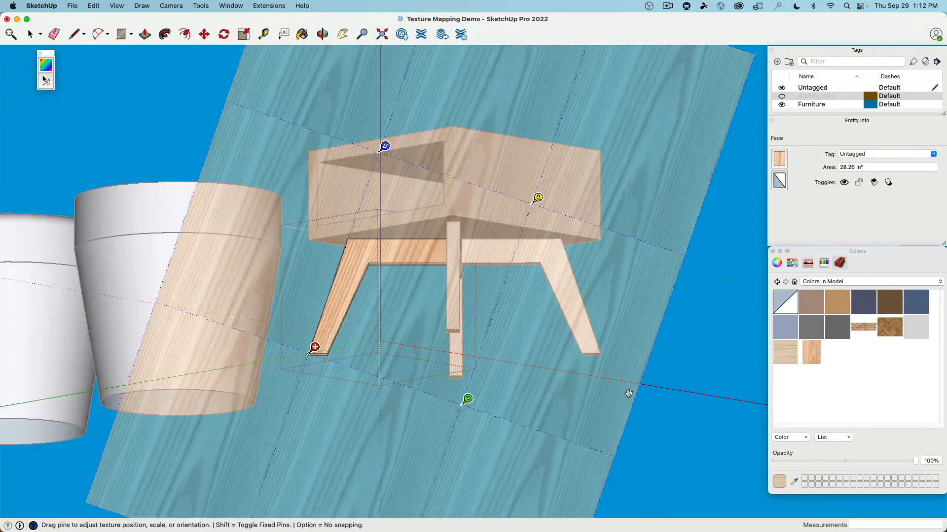
{"action": "middle_click_drag", "start_coordinate": [563, 377], "coordinate": [429, 376]}
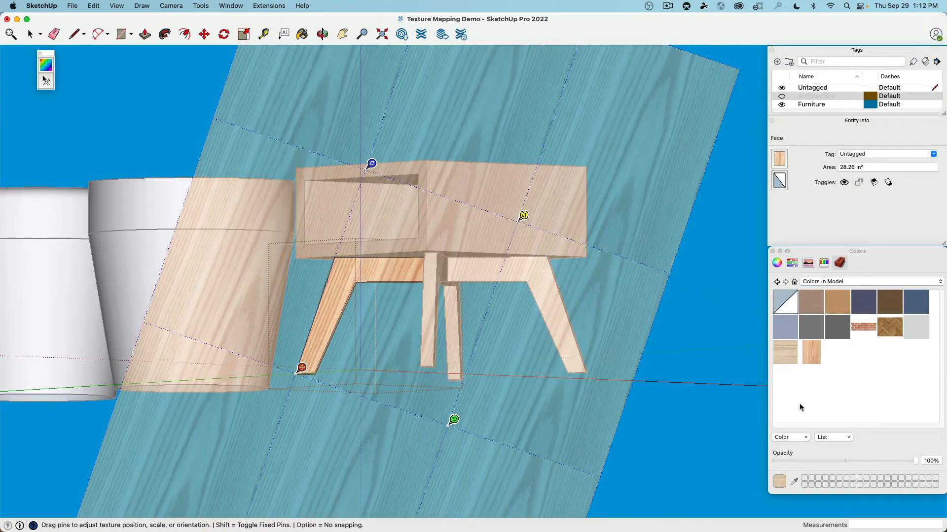
- Set the Oak Veneer Natrual material's texture width to 10"
{"action": "right_click", "coordinate": [813, 356]}
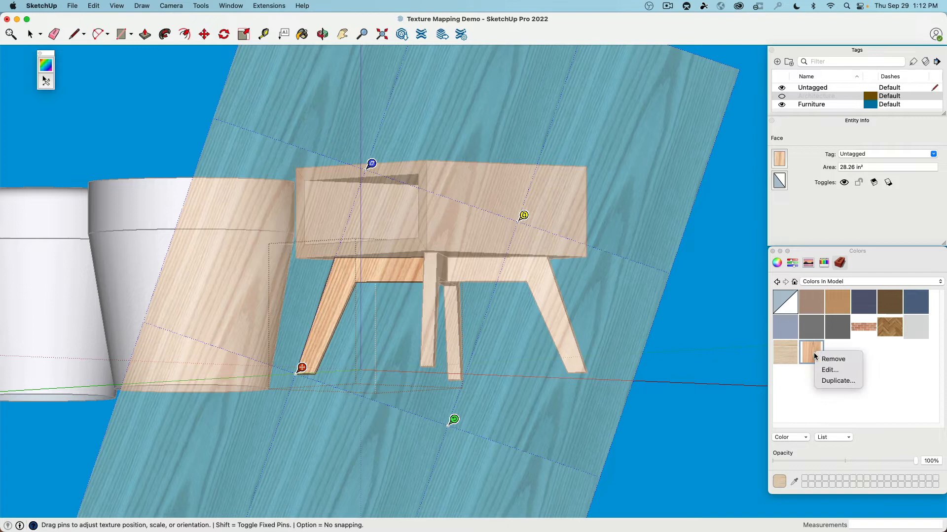
{"action": "left_click", "coordinate": [833, 370]}
{"action": "left_click", "coordinate": [803, 438]}
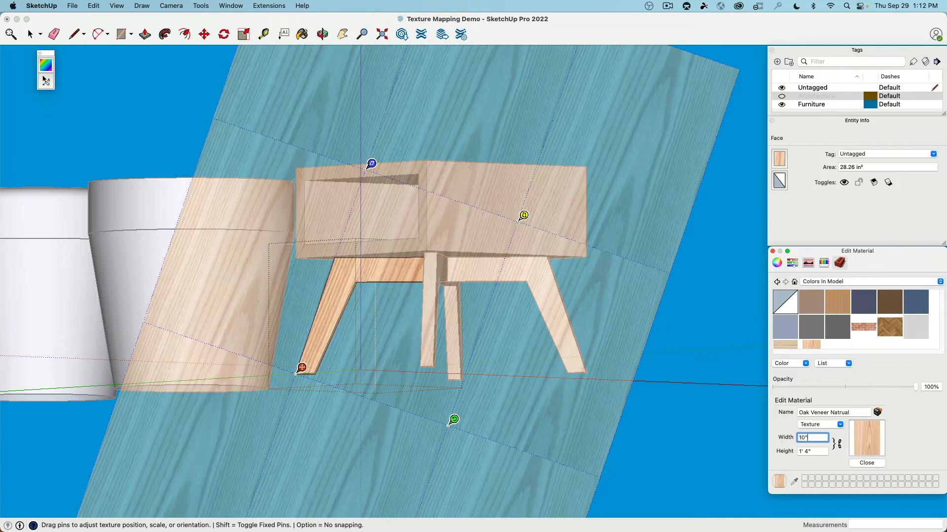
{"action": "key", "text": "Return"}
{"action": "left_click", "coordinate": [708, 395]}
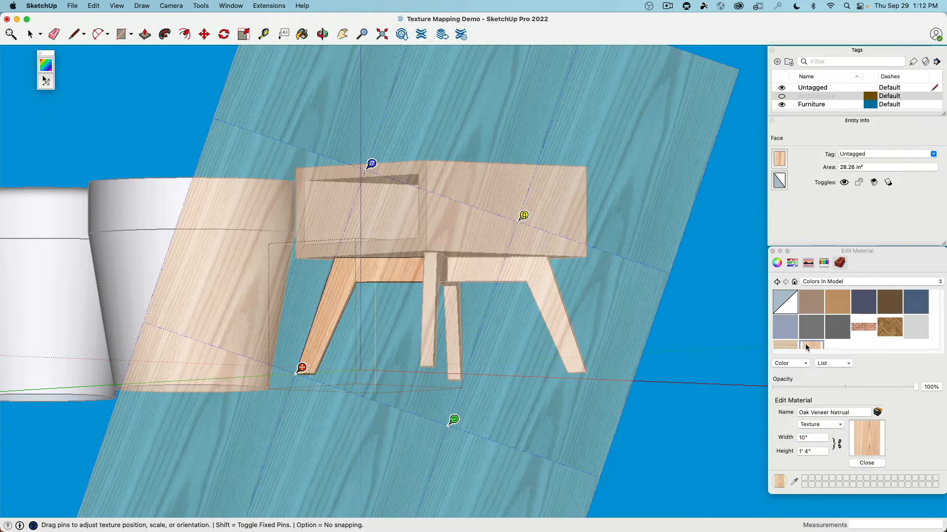
- Reposition the texture on the front-left leg's front face so its origin sits on the foot's outer corner
{"action": "left_click", "coordinate": [329, 319]}
{"action": "scroll", "coordinate": [345, 328], "scroll_direction": "up", "scroll_amount": 3}
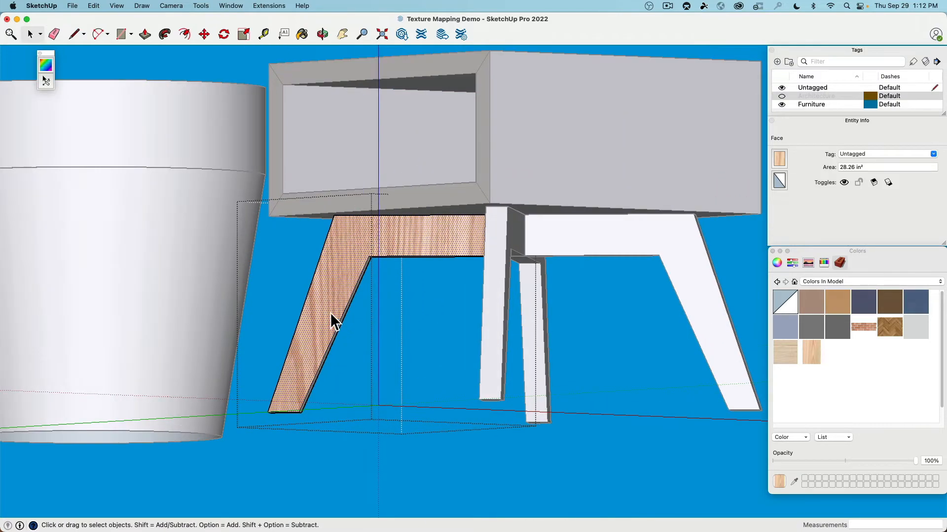
{"action": "right_click", "coordinate": [329, 308]}
{"action": "mouse_move", "coordinate": [365, 437]}
{"action": "left_click", "coordinate": [437, 437]}
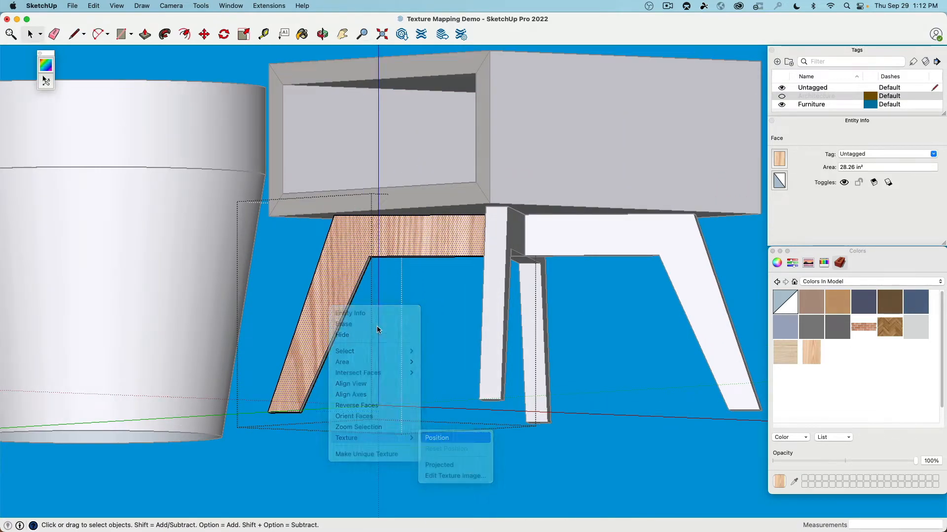
{"action": "scroll", "coordinate": [377, 326], "scroll_direction": "down", "scroll_amount": 4}
{"action": "scroll", "coordinate": [364, 338], "scroll_direction": "down", "scroll_amount": 2}
{"action": "middle_click_drag", "start_coordinate": [365, 339], "coordinate": [382, 326]}
{"action": "scroll", "coordinate": [372, 329], "scroll_direction": "up", "scroll_amount": 5}
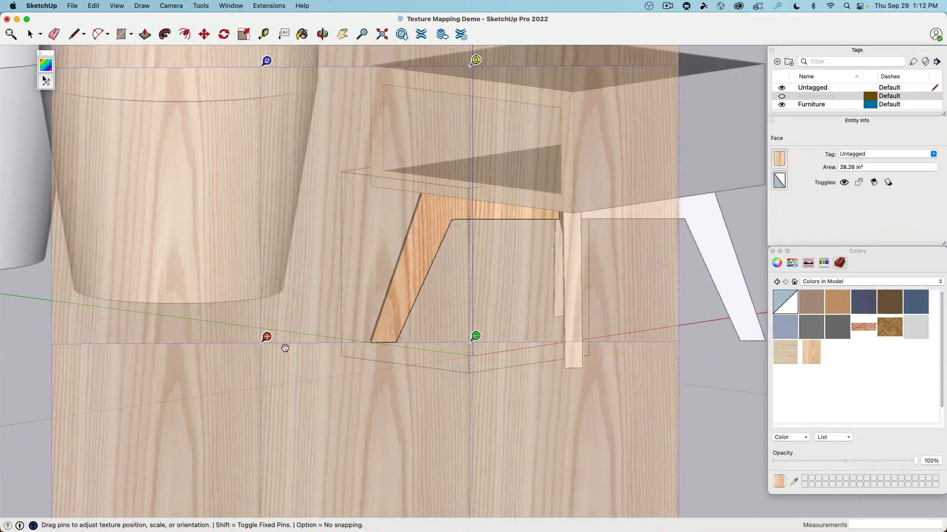
{"action": "left_click_drag", "start_coordinate": [267, 337], "coordinate": [377, 336]}
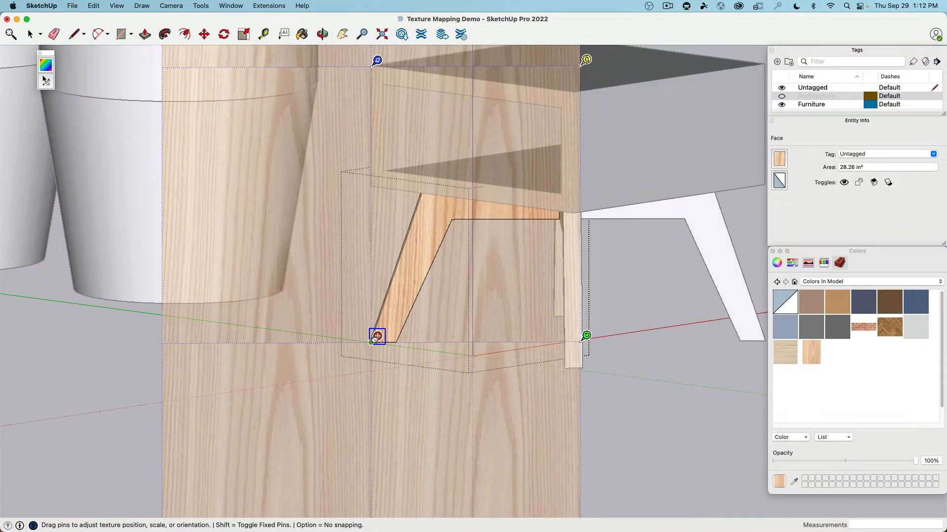
{"action": "scroll", "coordinate": [377, 336], "scroll_direction": "up", "scroll_amount": 3}
{"action": "scroll", "coordinate": [372, 338], "scroll_direction": "down", "scroll_amount": 1}
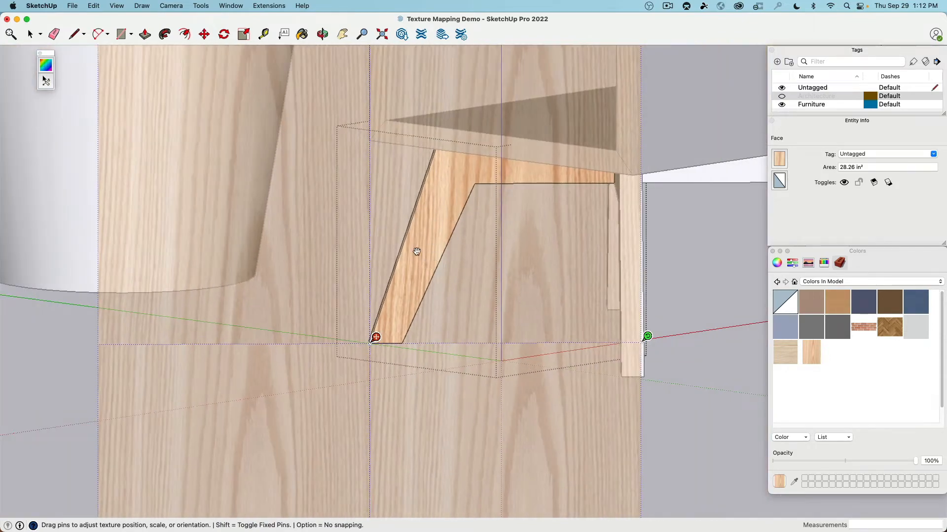
{"action": "scroll", "coordinate": [460, 285], "scroll_direction": "down", "scroll_amount": 3}
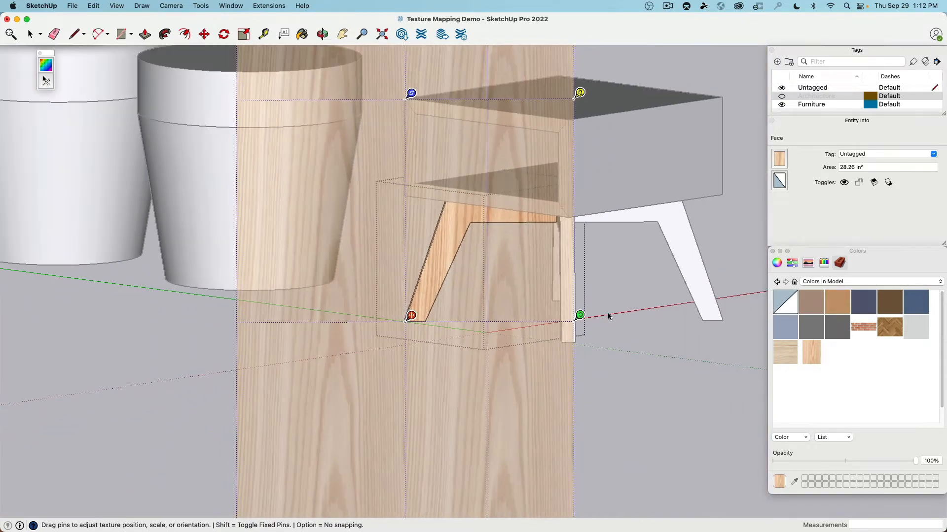
- Rotate the leg face's wood grain to follow the leg's slant and finish positioning the texture
{"action": "left_click_drag", "start_coordinate": [580, 314], "coordinate": [578, 370]}
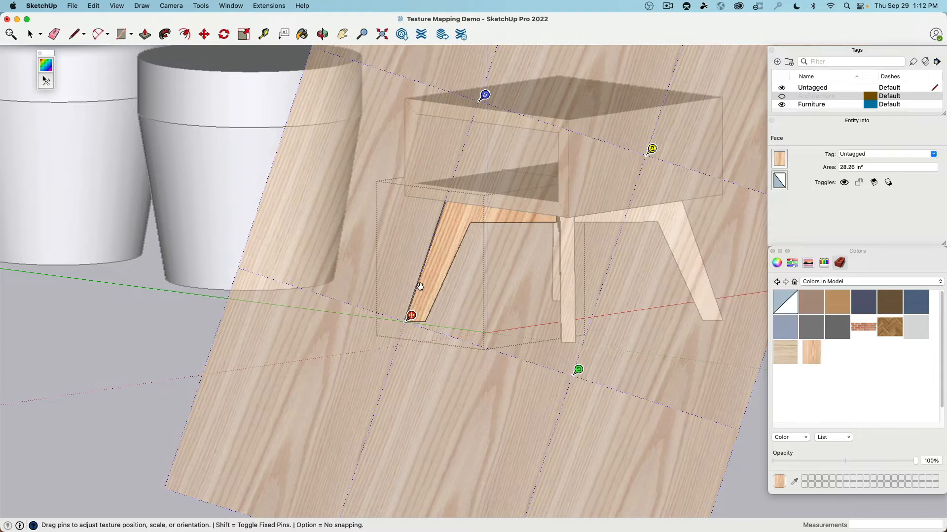
{"action": "middle_click_drag", "start_coordinate": [448, 241], "coordinate": [472, 237]}
{"action": "mouse_move", "coordinate": [567, 345]}
{"action": "left_mouse_down"}
{"action": "mouse_move", "coordinate": [524, 328]}
{"action": "mouse_move", "coordinate": [564, 343]}
{"action": "left_mouse_up"}
{"action": "left_click", "coordinate": [168, 361]}
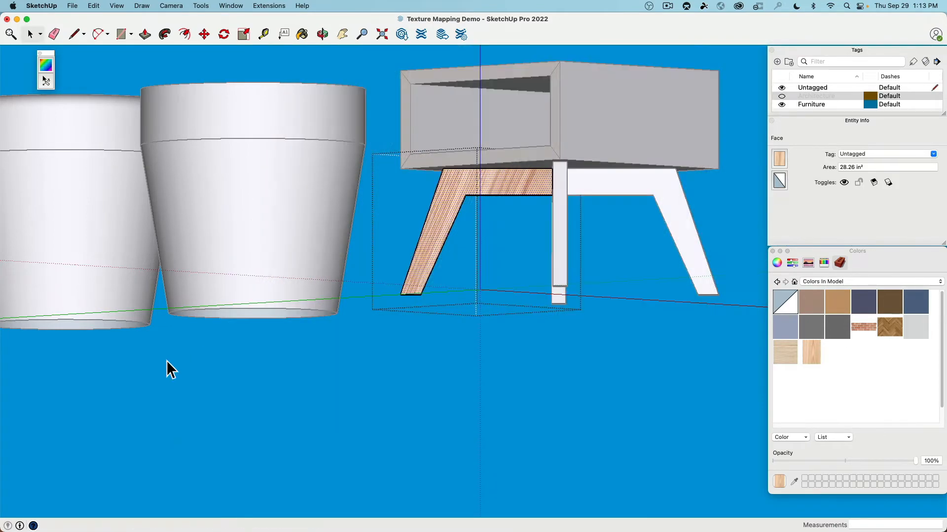
- Set the Oak Veneer Natrual material's texture width to 8"
{"action": "right_click", "coordinate": [808, 347]}
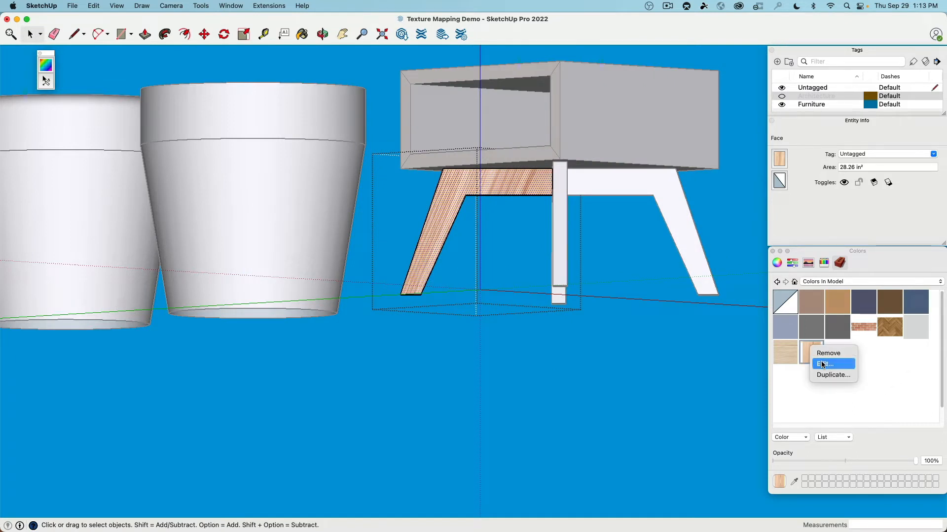
{"action": "left_click", "coordinate": [824, 365]}
{"action": "left_click", "coordinate": [818, 438]}
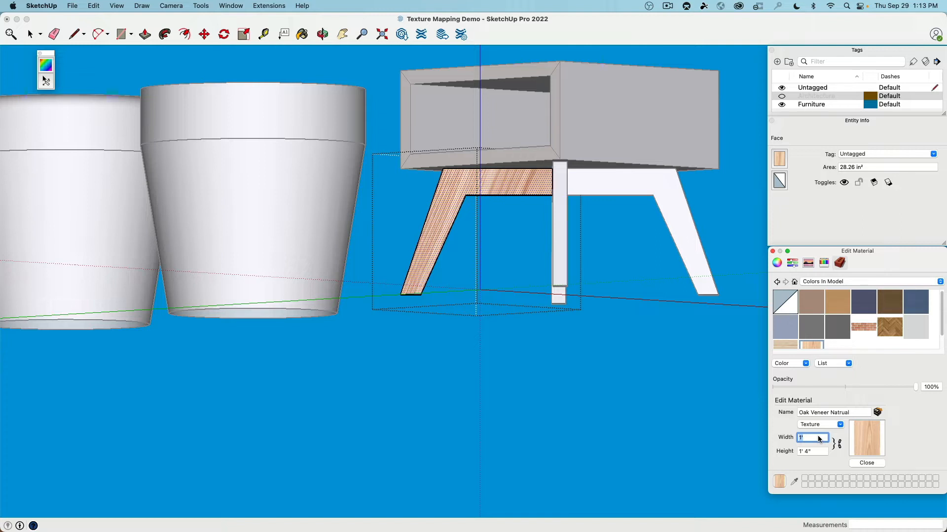
{"action": "type", "text": "8\""}
{"action": "key", "text": "Return"}
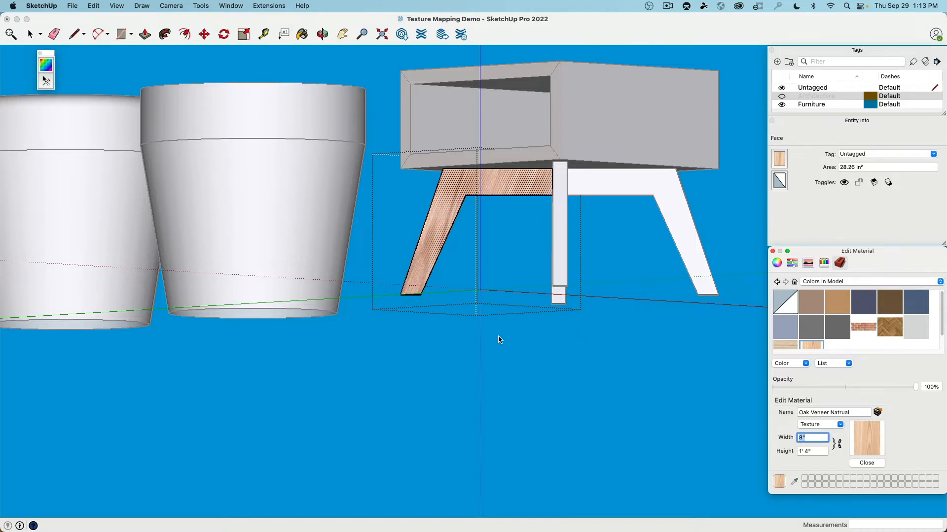
- Check the leg face's texture placement, leave the leg group, and review the Oak Veneer Natrual material's size settings
{"action": "right_click", "coordinate": [458, 184]}
{"action": "mouse_move", "coordinate": [486, 315]}
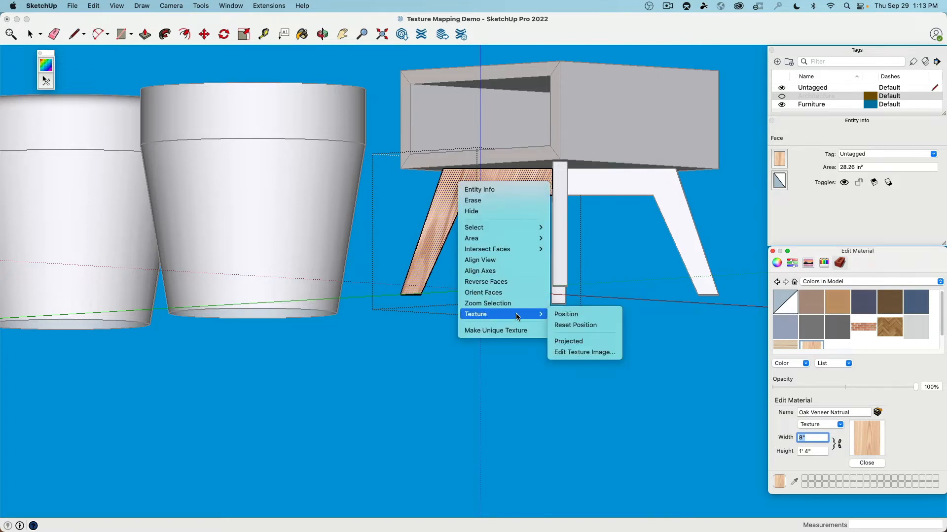
{"action": "left_click", "coordinate": [562, 318]}
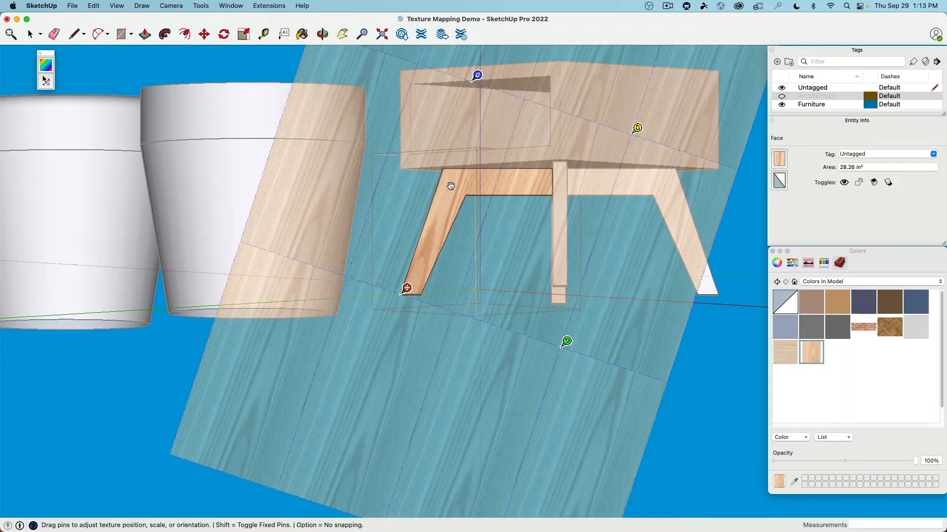
{"action": "middle_click_drag", "start_coordinate": [360, 188], "coordinate": [455, 253]}
{"action": "left_click", "coordinate": [202, 350]}
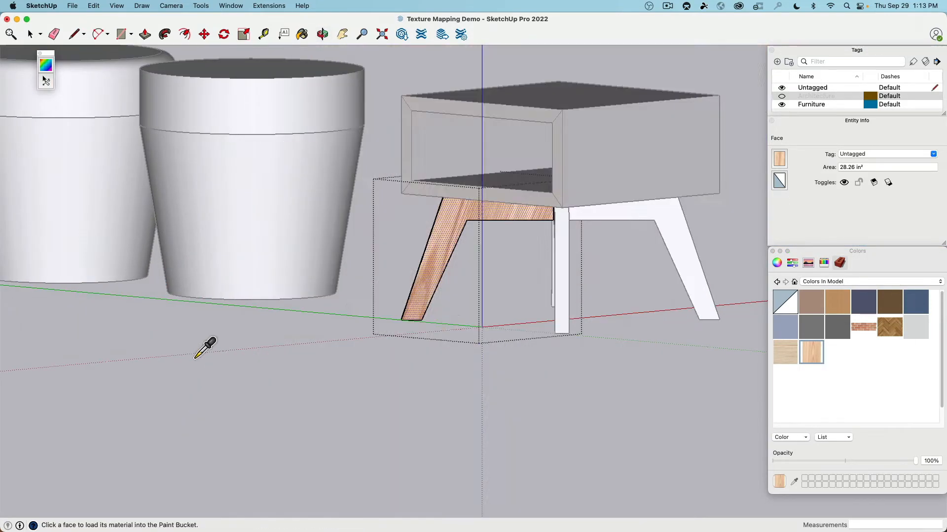
{"action": "left_click", "coordinate": [33, 34]}
{"action": "left_click", "coordinate": [336, 336]}
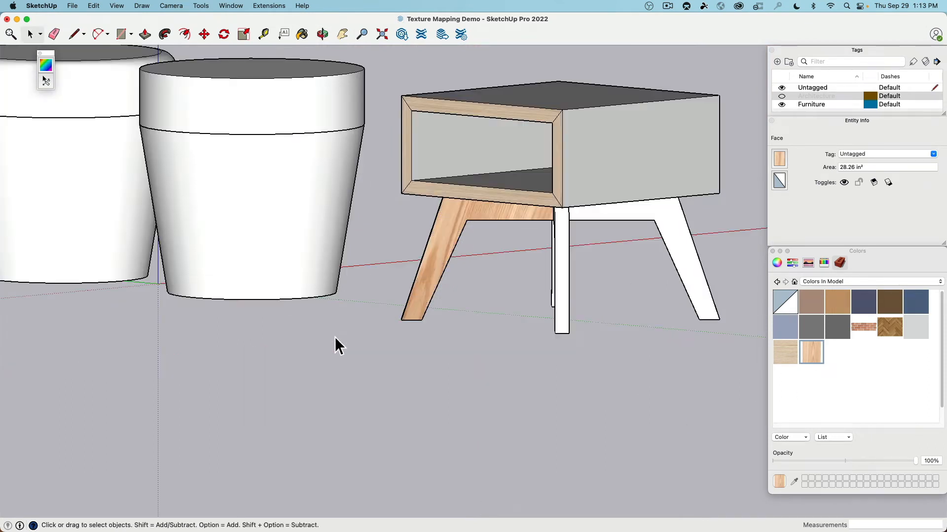
{"action": "right_click", "coordinate": [808, 351]}
{"action": "left_click", "coordinate": [826, 368]}
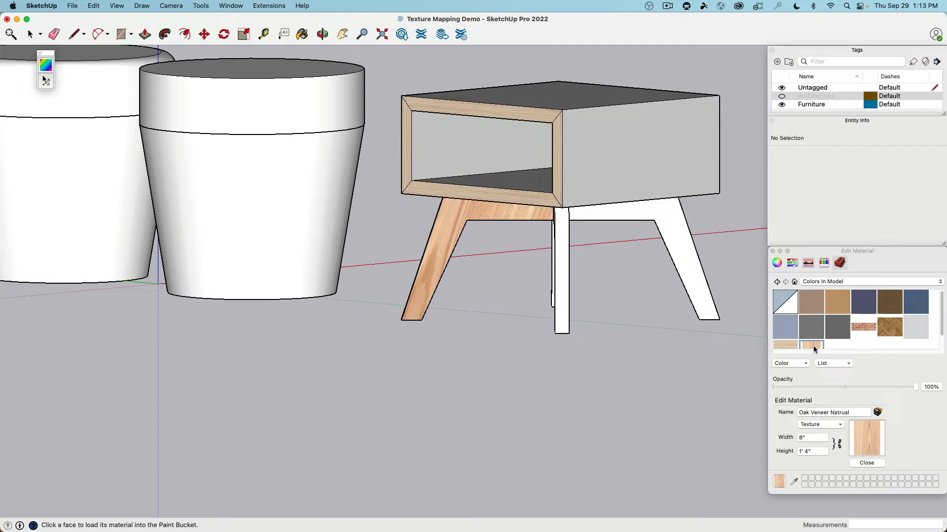
- Reopen the front-left leg group and reapply Oak Veneer Natrual to its front face
{"action": "left_click", "coordinate": [27, 33]}
{"action": "double_click", "coordinate": [451, 227]}
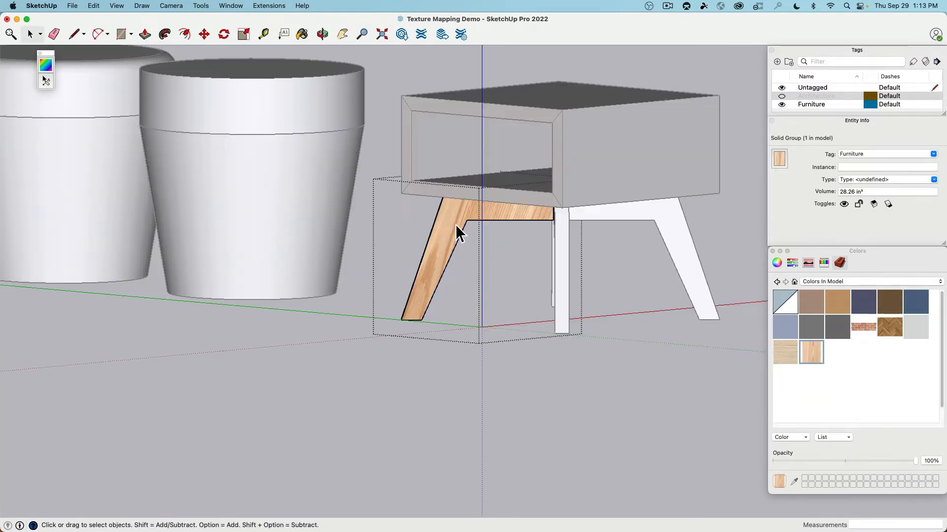
{"action": "left_click", "coordinate": [453, 225]}
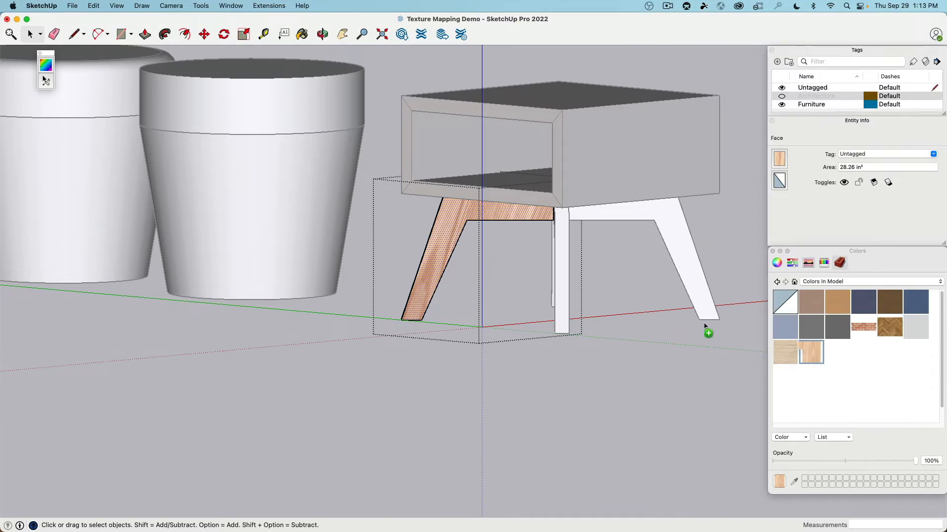
- Place the front face texture's origin on the foot's outer corner, rotate the grain along the leg's slant, and close the group
{"action": "right_click", "coordinate": [447, 242]}
{"action": "mouse_move", "coordinate": [466, 371]}
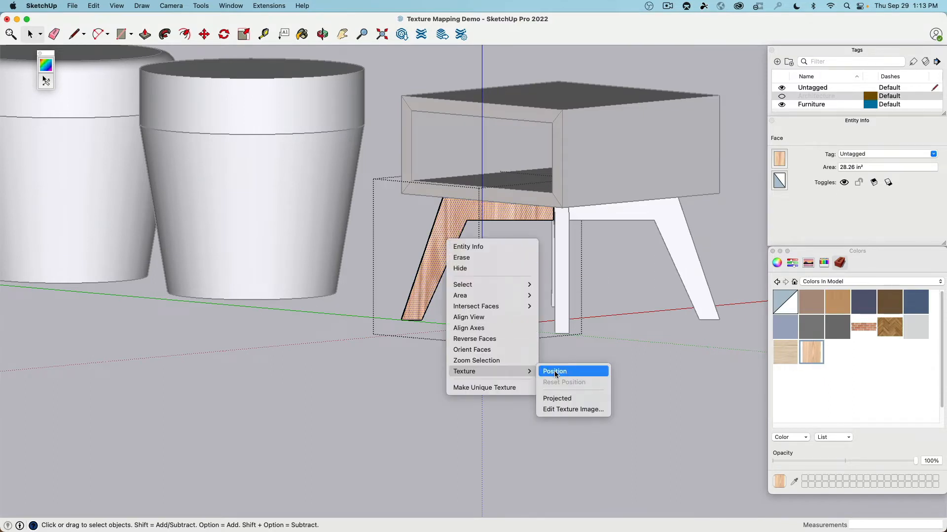
{"action": "left_click", "coordinate": [573, 371]}
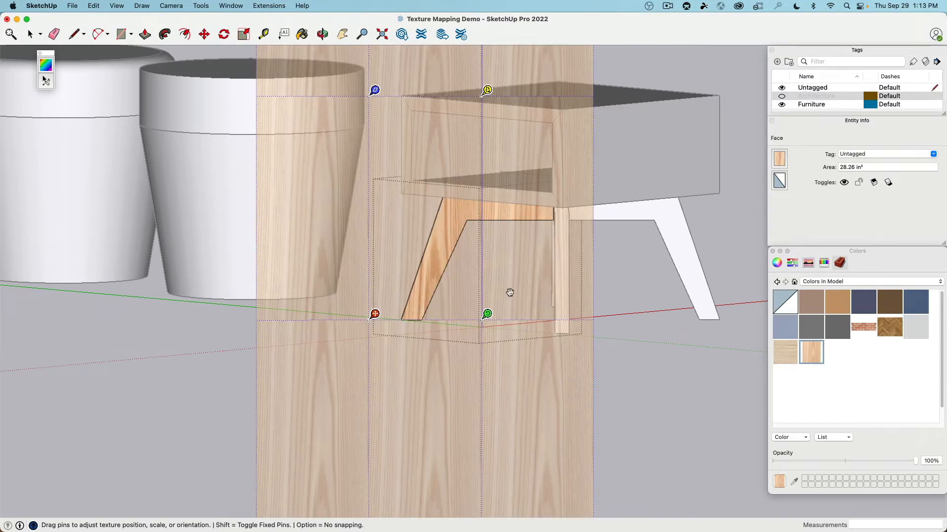
{"action": "left_click_drag", "start_coordinate": [374, 314], "coordinate": [408, 314]}
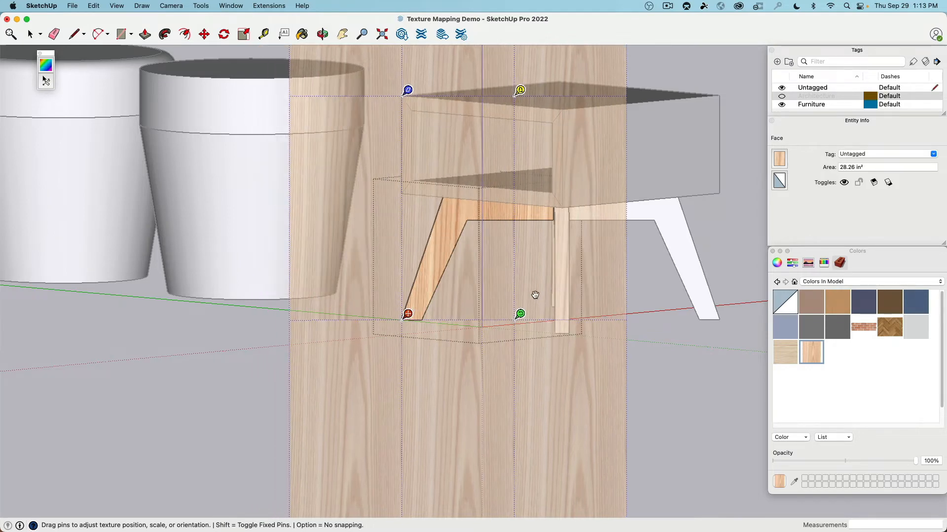
{"action": "left_click_drag", "start_coordinate": [519, 314], "coordinate": [507, 349]}
{"action": "scroll", "coordinate": [523, 323], "scroll_direction": "up", "scroll_amount": 10}
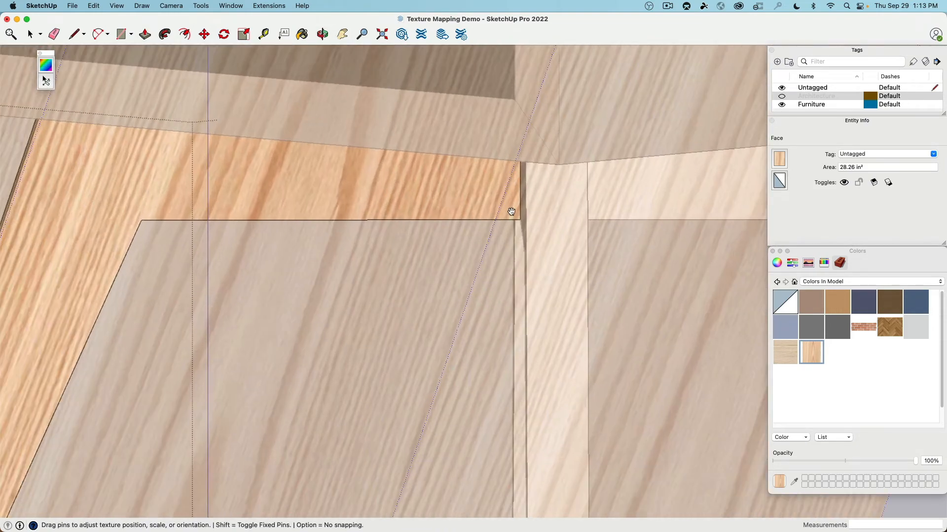
{"action": "scroll", "coordinate": [511, 204], "scroll_direction": "down", "scroll_amount": 5}
{"action": "scroll", "coordinate": [511, 204], "scroll_direction": "down", "scroll_amount": 4}
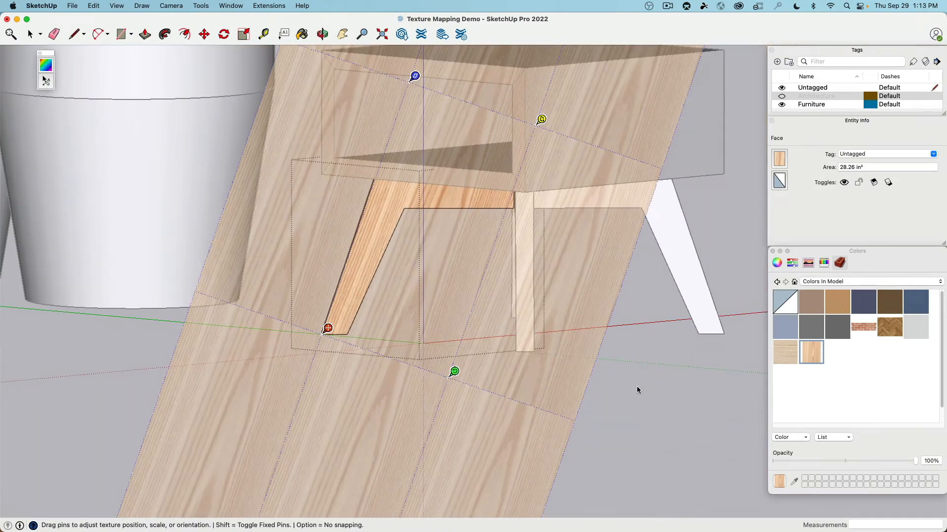
{"action": "left_click", "coordinate": [638, 391]}
- Reset the front-left leg group's own material to the default material, keeping the veneer on its front face
{"action": "middle_click_drag", "start_coordinate": [374, 367], "coordinate": [410, 291]}
{"action": "scroll", "coordinate": [494, 176], "scroll_direction": "up", "scroll_amount": 10}
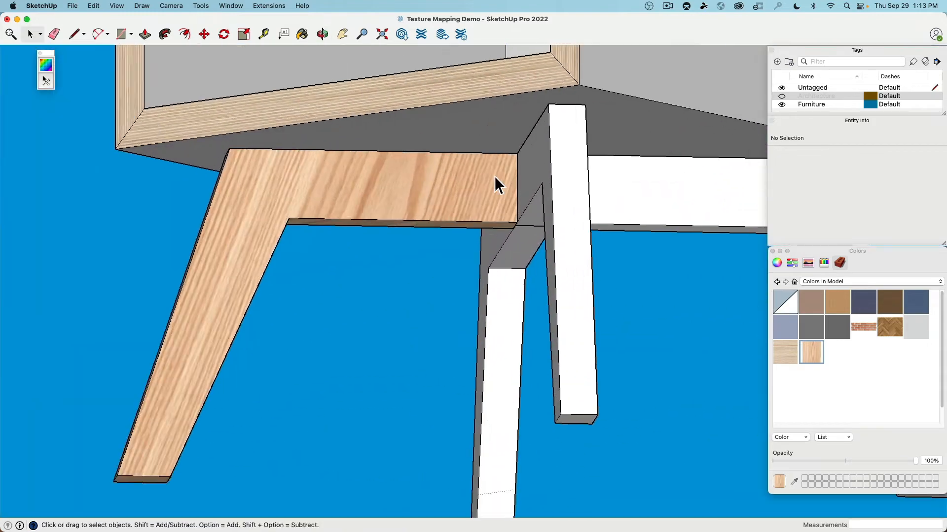
{"action": "scroll", "coordinate": [508, 166], "scroll_direction": "down", "scroll_amount": 8}
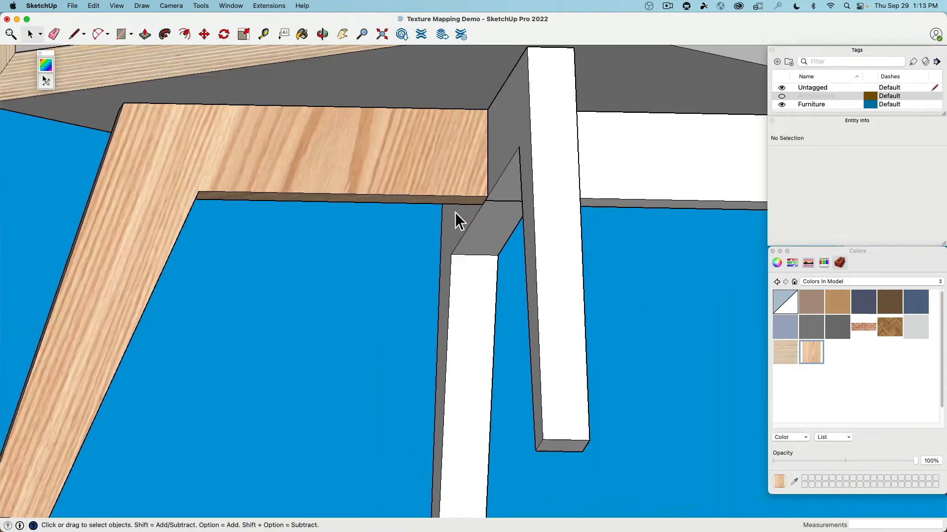
{"action": "middle_click_drag", "start_coordinate": [381, 247], "coordinate": [596, 270]}
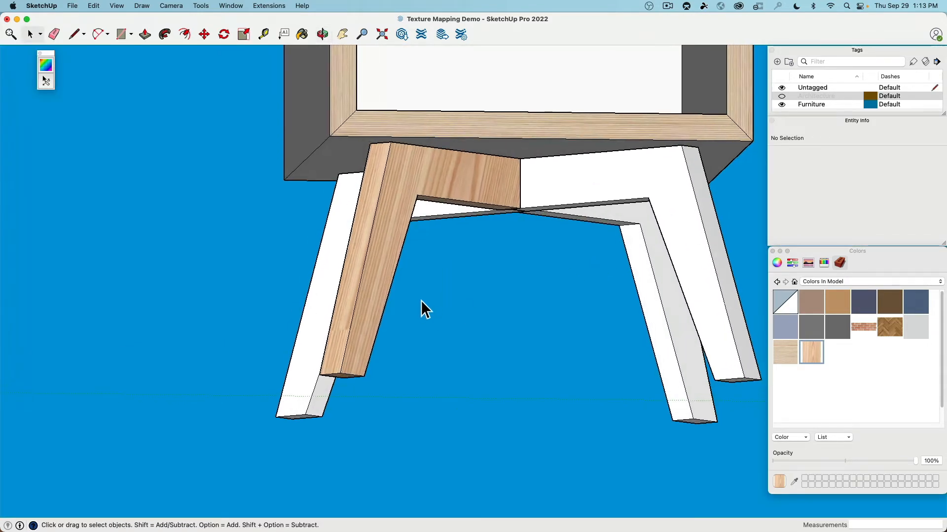
{"action": "scroll", "coordinate": [388, 338], "scroll_direction": "up", "scroll_amount": 5}
{"action": "middle_click_drag", "start_coordinate": [389, 338], "coordinate": [472, 299]}
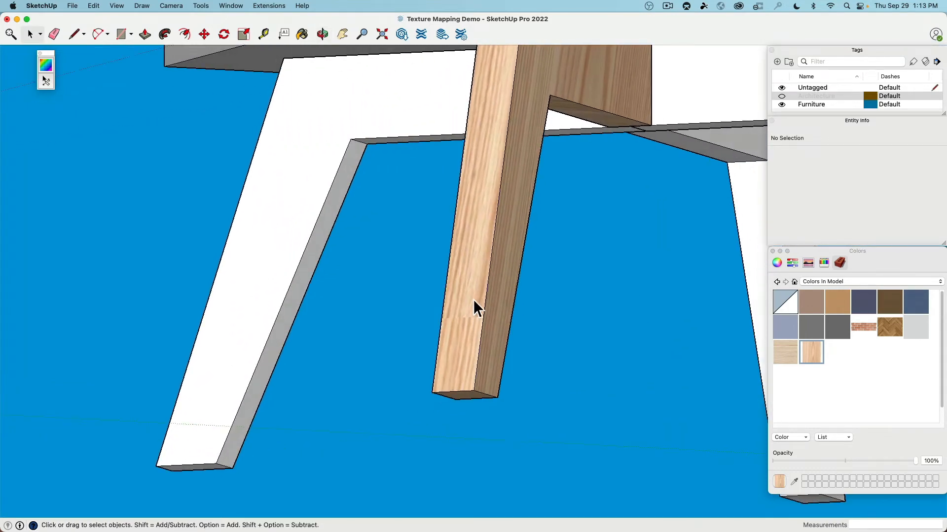
{"action": "left_click", "coordinate": [473, 299]}
{"action": "left_click_drag", "start_coordinate": [779, 303], "coordinate": [779, 158]}
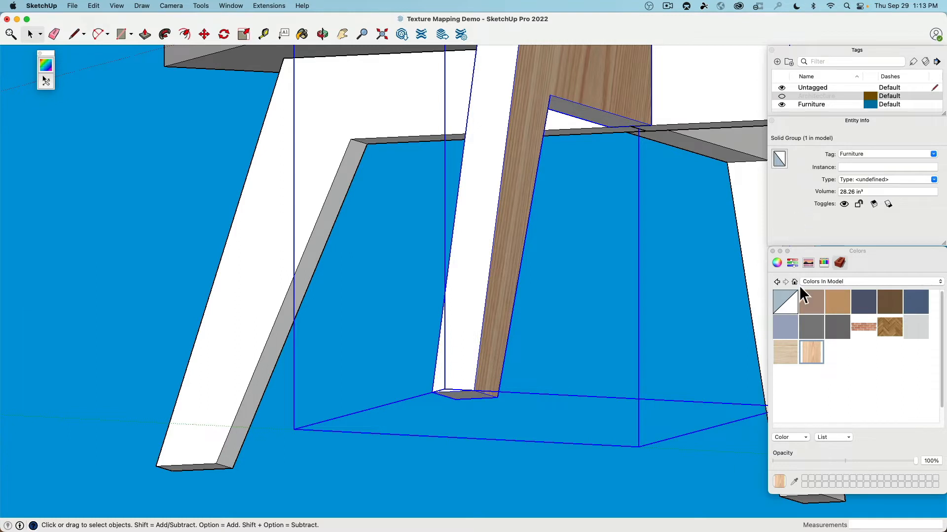
- Open the leg group and apply Oak Veneer Natrual to its narrow outer side face
{"action": "double_click", "coordinate": [463, 336]}
{"action": "left_click", "coordinate": [463, 337]}
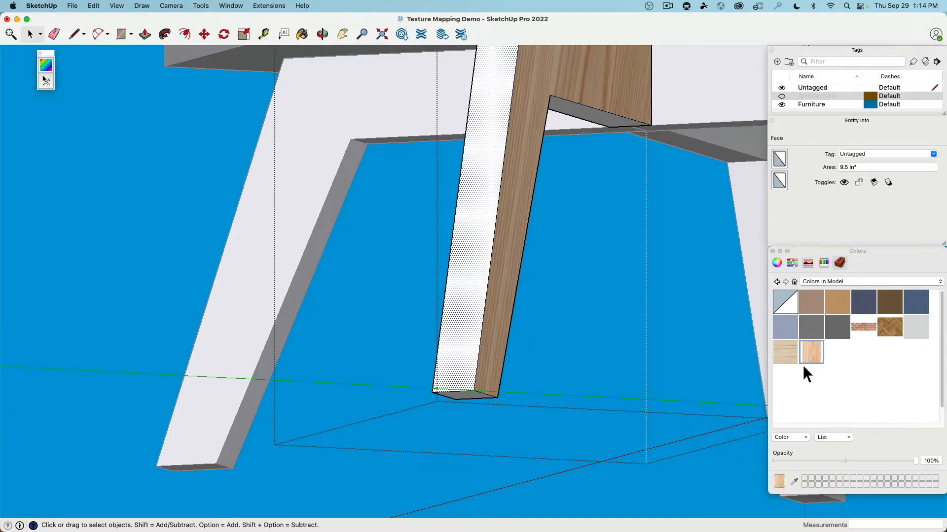
{"action": "left_click_drag", "start_coordinate": [811, 353], "coordinate": [448, 359]}
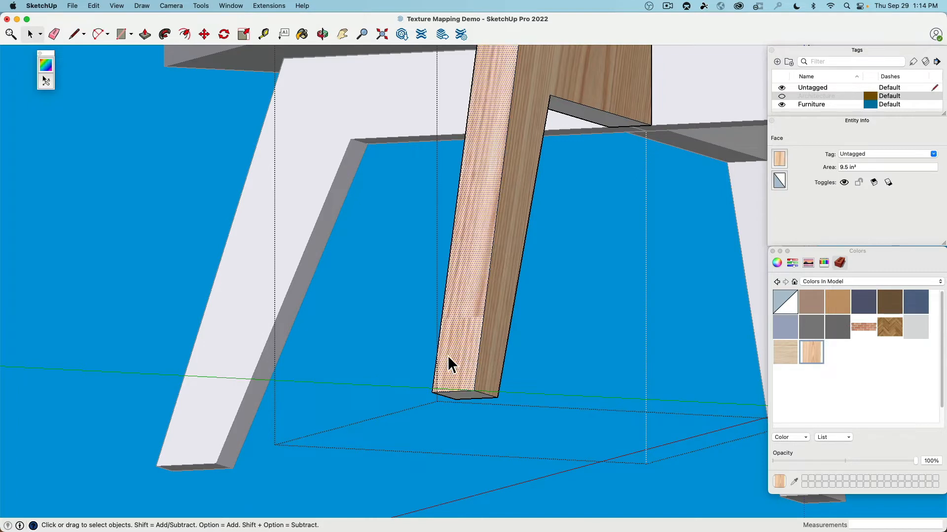
- Start positioning the narrow side face's texture by moving its origin toward the foot
{"action": "right_click", "coordinate": [467, 301]}
{"action": "mouse_move", "coordinate": [510, 433]}
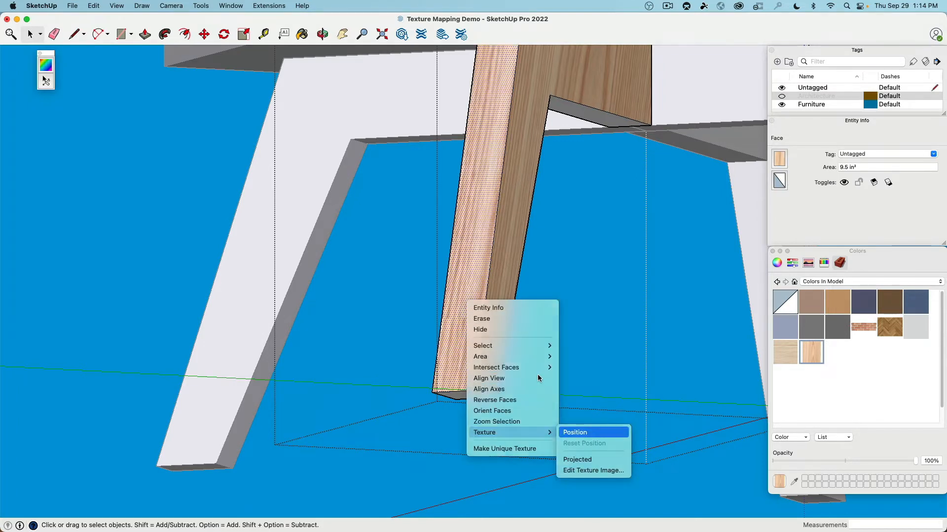
{"action": "left_click", "coordinate": [575, 432]}
{"action": "scroll", "coordinate": [483, 285], "scroll_direction": "down", "scroll_amount": 5}
{"action": "middle_click_drag", "start_coordinate": [473, 291], "coordinate": [448, 279], "text": "shift"}
{"action": "left_click_drag", "start_coordinate": [414, 282], "coordinate": [419, 365]}
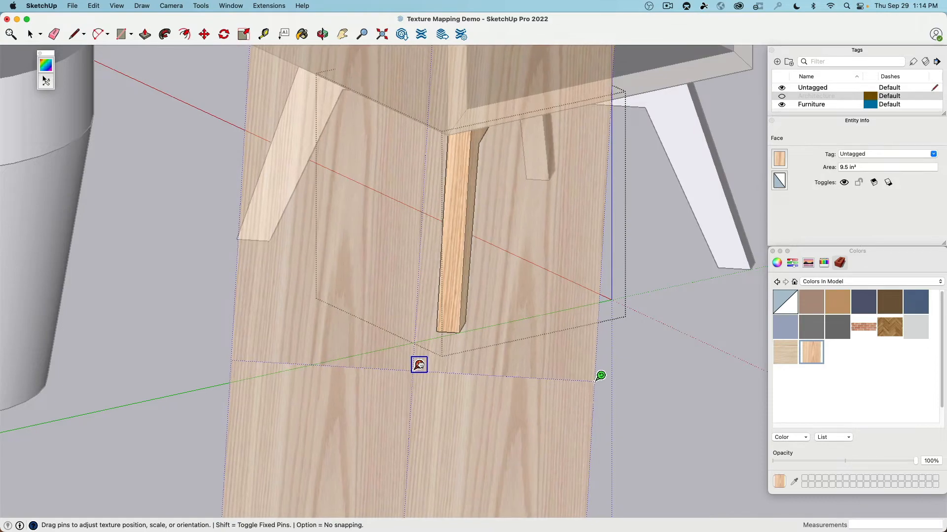
- Finish positioning the texture on the current leg face and paint the leg's large unpainted side face with the light orange wood-grain material
{"action": "left_click", "coordinate": [524, 294]}
{"action": "scroll", "coordinate": [524, 294], "scroll_direction": "up", "scroll_amount": 4}
{"action": "middle_click_drag", "start_coordinate": [491, 313], "coordinate": [765, 291]}
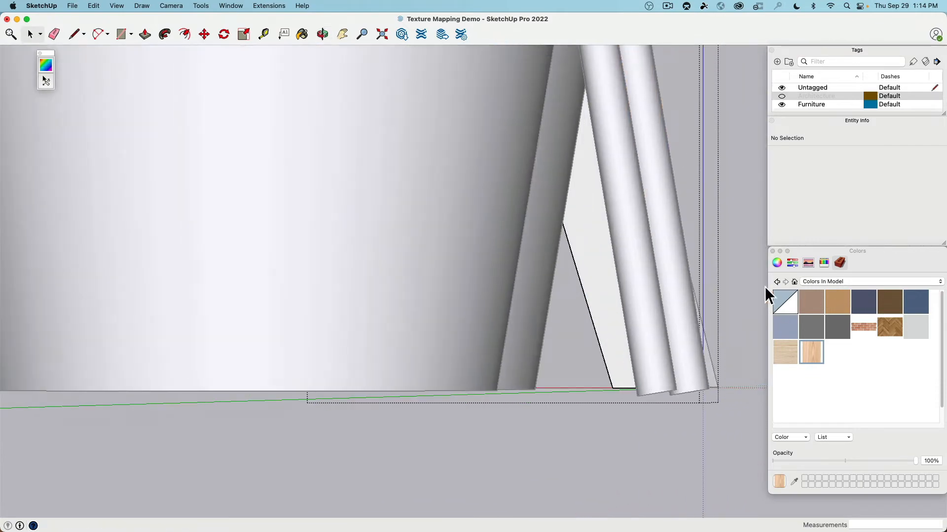
{"action": "middle_click_drag", "start_coordinate": [626, 238], "coordinate": [467, 186], "text": "shift"}
{"action": "scroll", "coordinate": [504, 192], "scroll_direction": "down", "scroll_amount": 6}
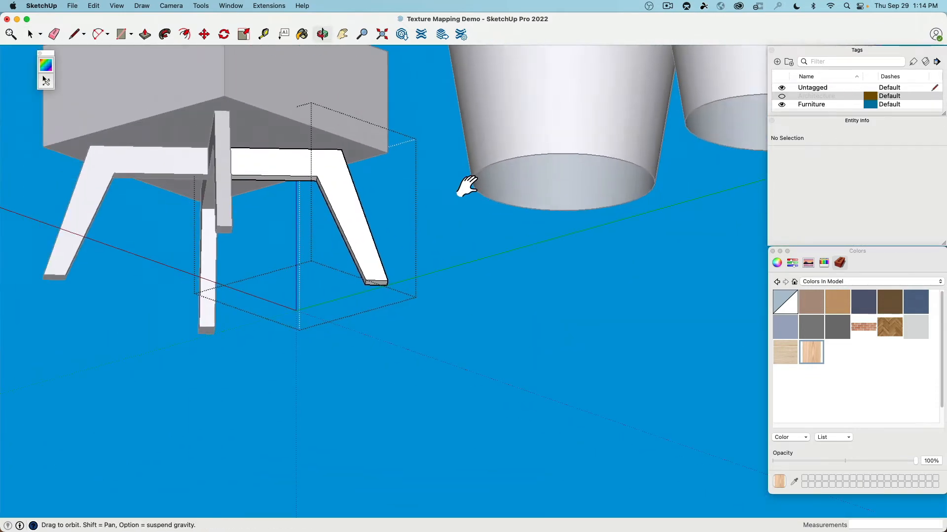
{"action": "scroll", "coordinate": [466, 186], "scroll_direction": "up", "scroll_amount": 3}
{"action": "left_click", "coordinate": [423, 197]}
{"action": "left_click_drag", "start_coordinate": [818, 345], "coordinate": [469, 278]}
{"action": "middle_click_drag", "start_coordinate": [469, 278], "coordinate": [458, 263]}
- Rotate and reposition the wood texture on the leg's side face so the grain follows the slanted lower part
{"action": "right_click", "coordinate": [454, 243]}
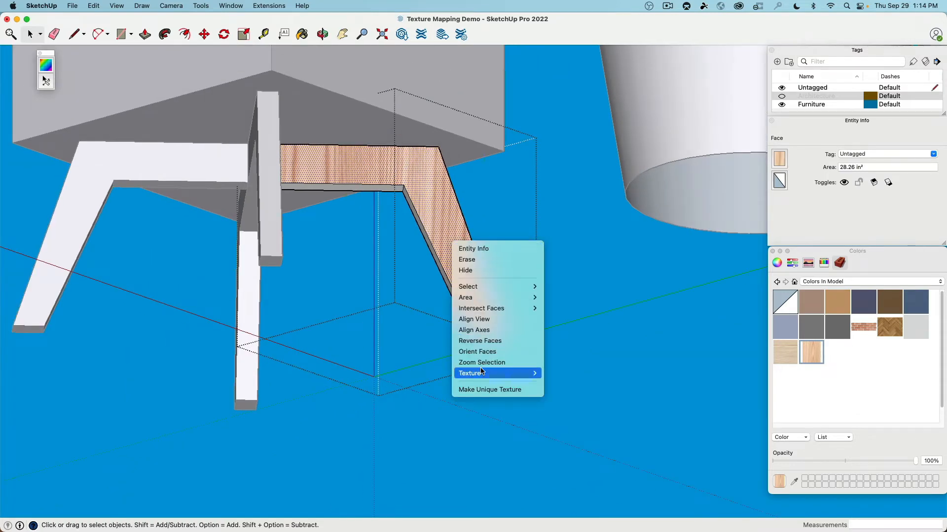
{"action": "mouse_move", "coordinate": [483, 372]}
{"action": "left_click", "coordinate": [572, 373]}
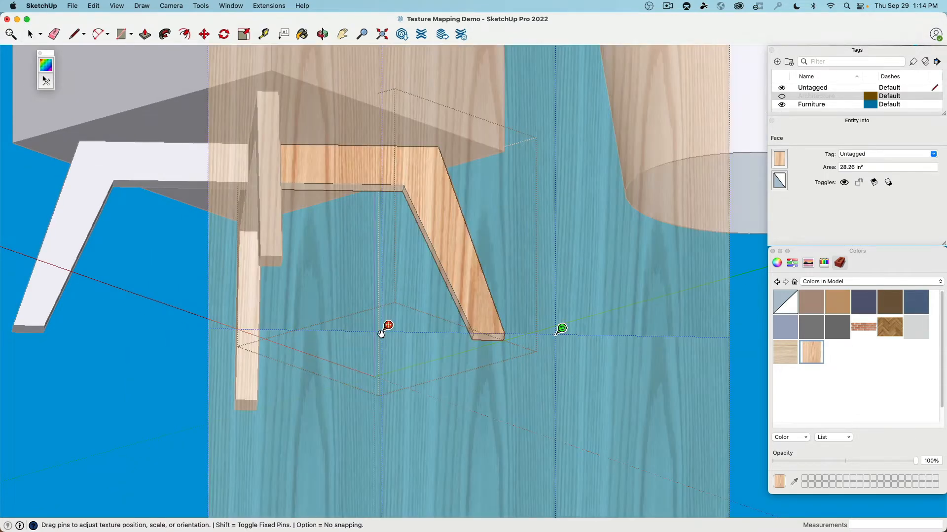
{"action": "left_click_drag", "start_coordinate": [562, 329], "coordinate": [553, 276]}
{"action": "left_click_drag", "start_coordinate": [387, 325], "coordinate": [352, 377]}
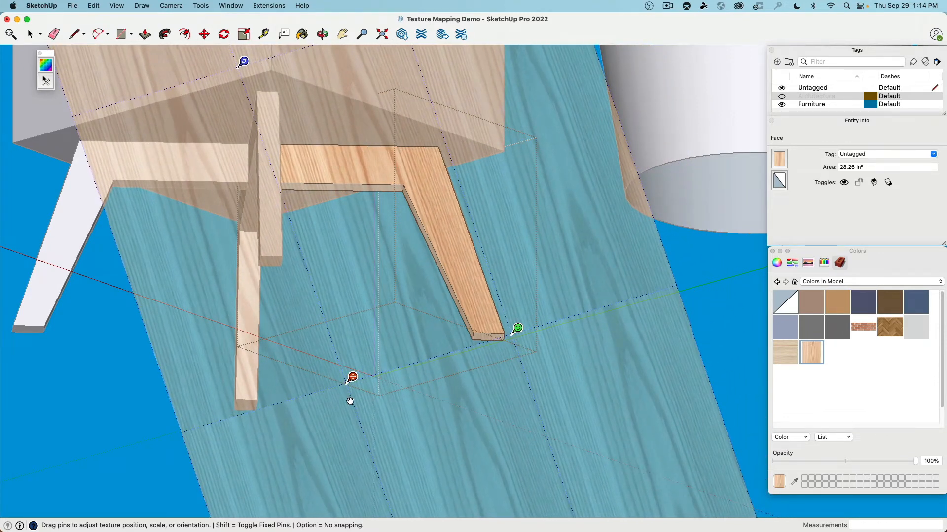
{"action": "left_click_drag", "start_coordinate": [352, 377], "coordinate": [349, 379]}
{"action": "middle_click_drag", "start_coordinate": [451, 287], "coordinate": [456, 302]}
{"action": "left_click", "coordinate": [141, 444]}
{"action": "left_click", "coordinate": [141, 444]}
- Open the partly painted leg for editing and paint its narrow slanted inner edge face with the light orange wood-grain material
{"action": "middle_click_drag", "start_coordinate": [499, 381], "coordinate": [690, 297]}
{"action": "middle_click_drag", "start_coordinate": [518, 291], "coordinate": [528, 238]}
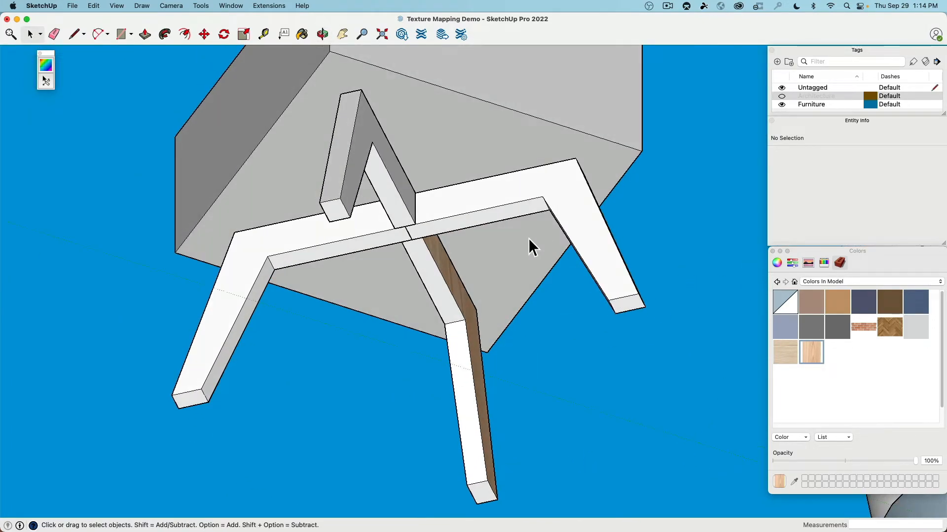
{"action": "scroll", "coordinate": [485, 273], "scroll_direction": "up", "scroll_amount": 4}
{"action": "middle_click_drag", "start_coordinate": [486, 272], "coordinate": [545, 135], "text": "shift"}
{"action": "scroll", "coordinate": [520, 210], "scroll_direction": "down", "scroll_amount": 3}
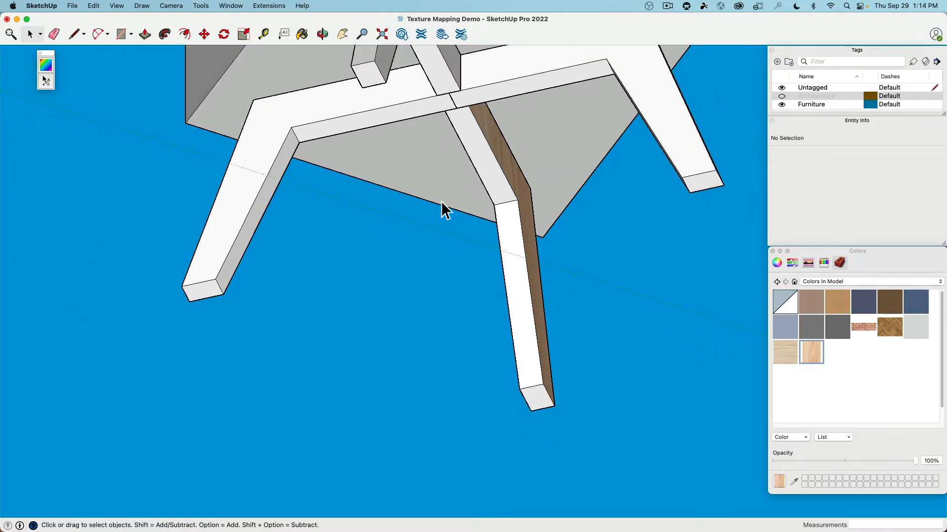
{"action": "middle_click_drag", "start_coordinate": [444, 204], "coordinate": [472, 259]}
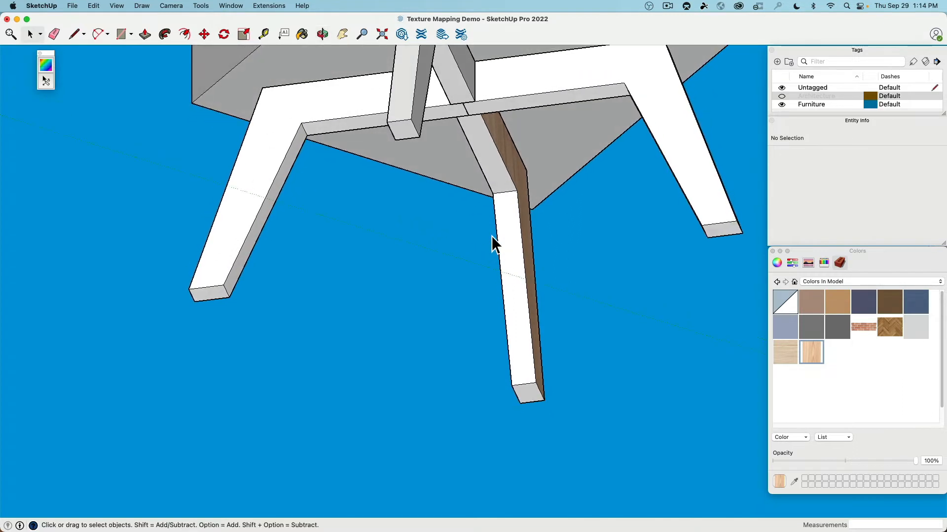
{"action": "double_click", "coordinate": [487, 164]}
{"action": "left_click", "coordinate": [487, 160]}
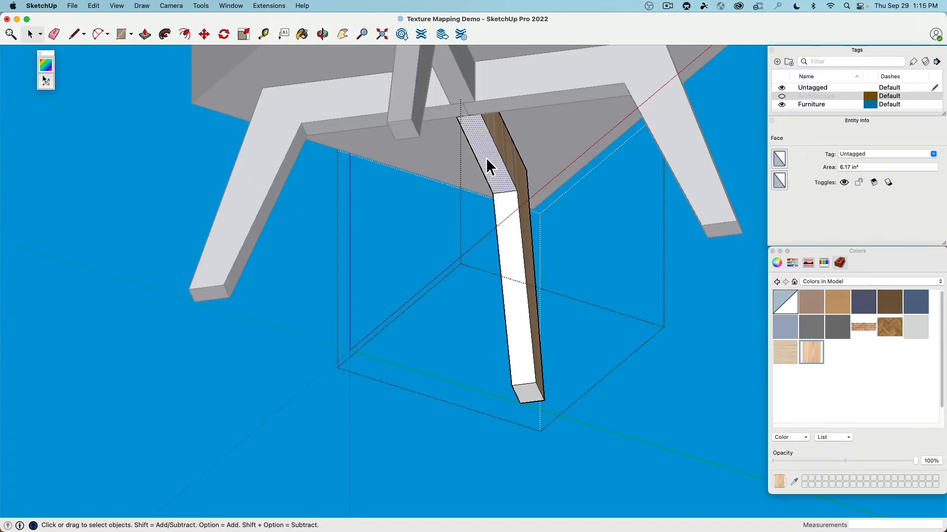
{"action": "left_click", "coordinate": [530, 393]}
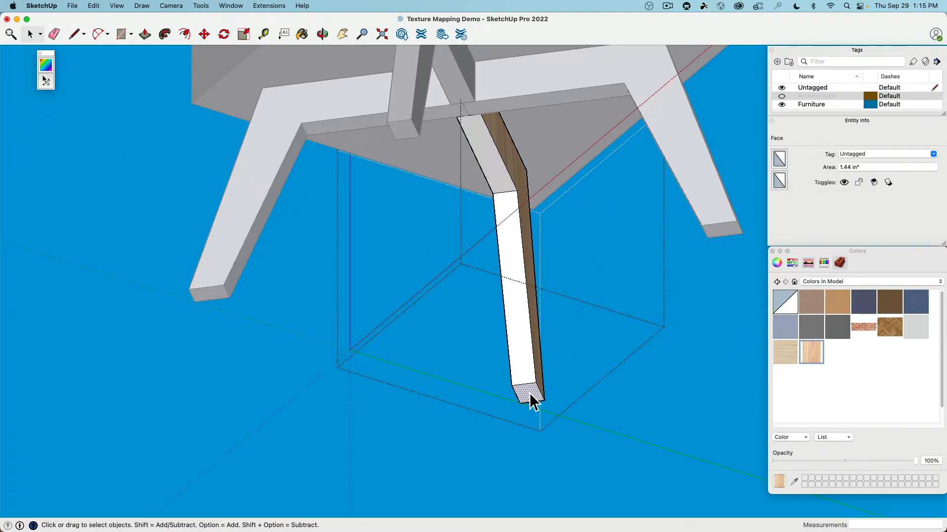
{"action": "left_click", "coordinate": [513, 258]}
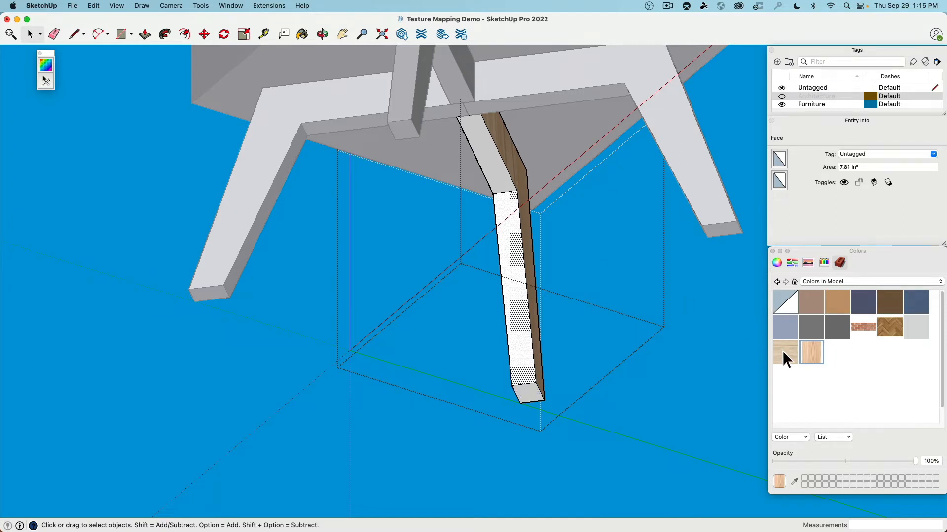
{"action": "left_click_drag", "start_coordinate": [784, 351], "coordinate": [527, 367]}
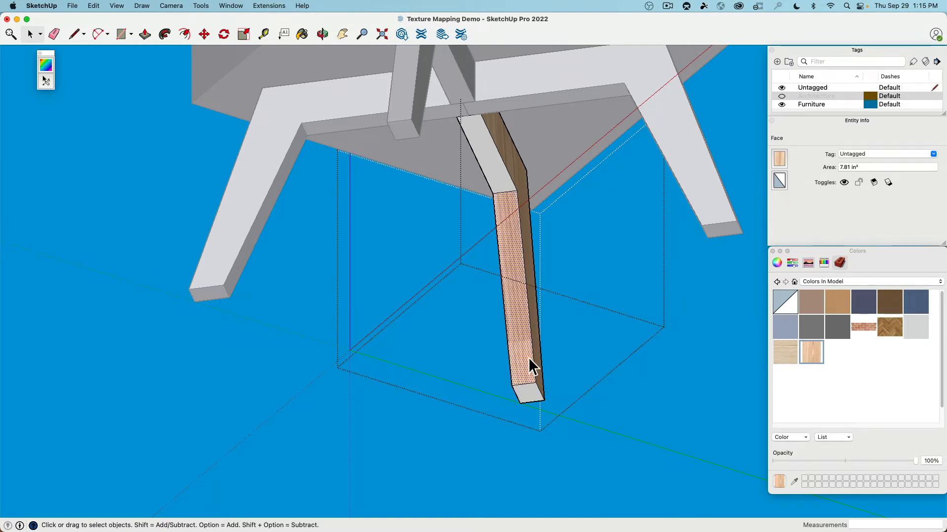
- Rotate the wood texture on the leg's narrow slanted face to run along its length, and close the leg for editing
{"action": "right_click", "coordinate": [521, 327]}
{"action": "mouse_move", "coordinate": [552, 457]}
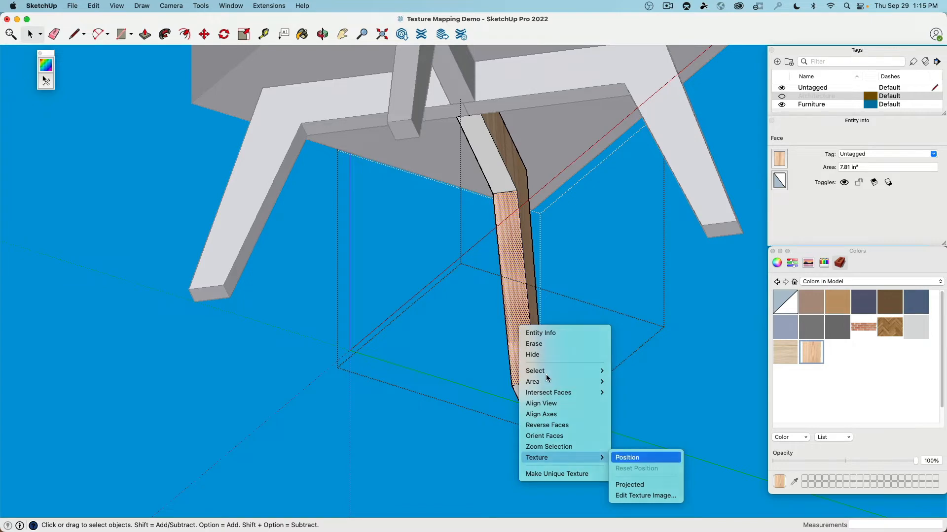
{"action": "left_click", "coordinate": [627, 457]}
{"action": "left_click_drag", "start_coordinate": [435, 354], "coordinate": [490, 427]}
{"action": "left_click", "coordinate": [319, 427]}
{"action": "left_click", "coordinate": [301, 302]}
- Examine how the wood grain lines up across the finished leg's faces and looks on the whole nightstand
{"action": "middle_click_drag", "start_coordinate": [301, 299], "coordinate": [454, 317]}
{"action": "scroll", "coordinate": [507, 317], "scroll_direction": "up", "scroll_amount": 5}
{"action": "middle_click_drag", "start_coordinate": [366, 292], "coordinate": [424, 307]}
{"action": "scroll", "coordinate": [463, 236], "scroll_direction": "down", "scroll_amount": 3}
{"action": "scroll", "coordinate": [367, 271], "scroll_direction": "down", "scroll_amount": 3}
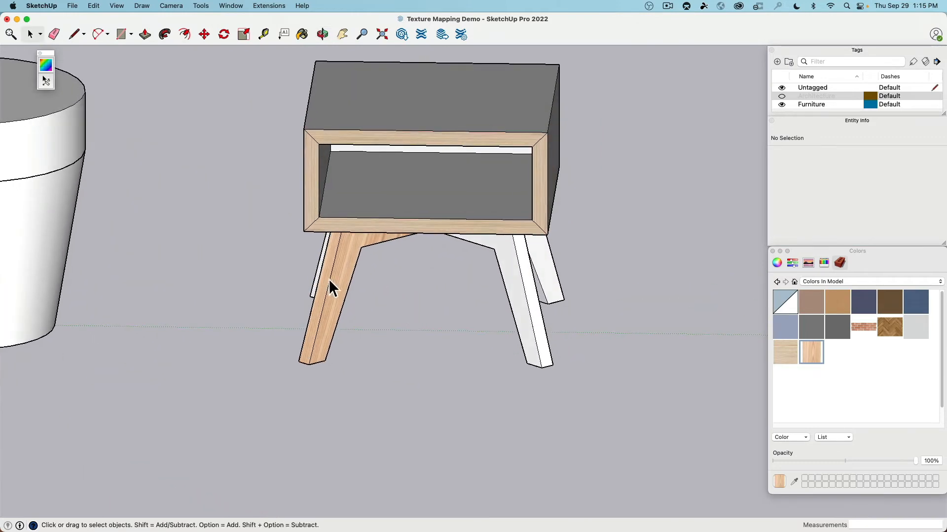
{"action": "scroll", "coordinate": [329, 279], "scroll_direction": "up", "scroll_amount": 3}
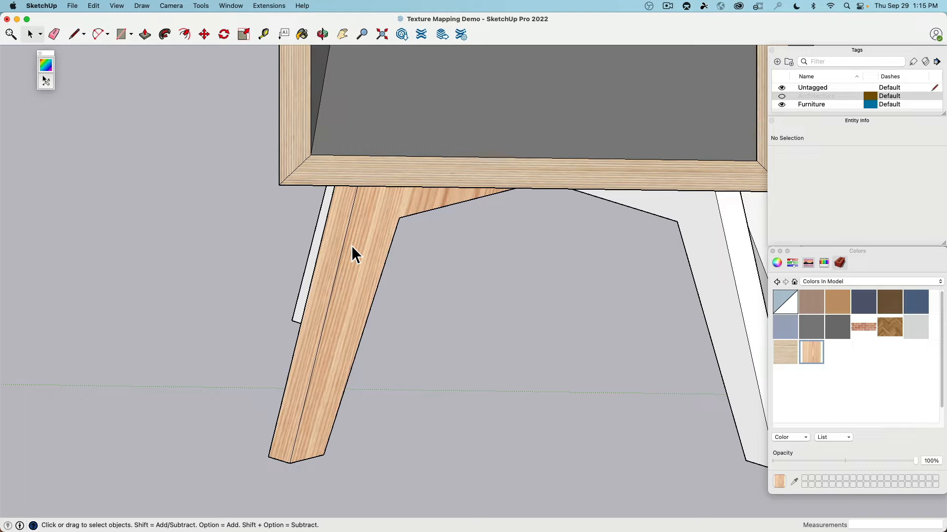
{"action": "scroll", "coordinate": [351, 245], "scroll_direction": "down", "scroll_amount": 5}
{"action": "middle_click_drag", "start_coordinate": [364, 244], "coordinate": [397, 376]}
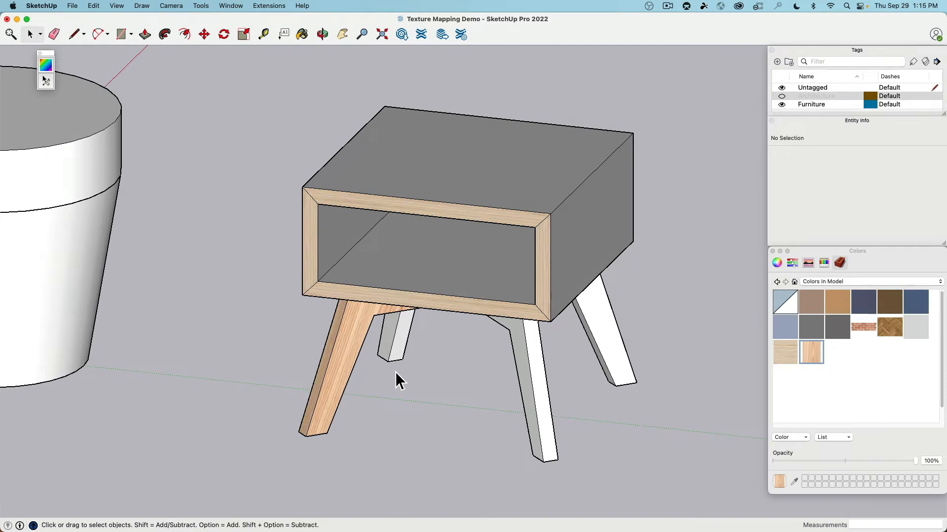
{"action": "middle_click_drag", "start_coordinate": [347, 363], "coordinate": [450, 365], "text": "shift"}
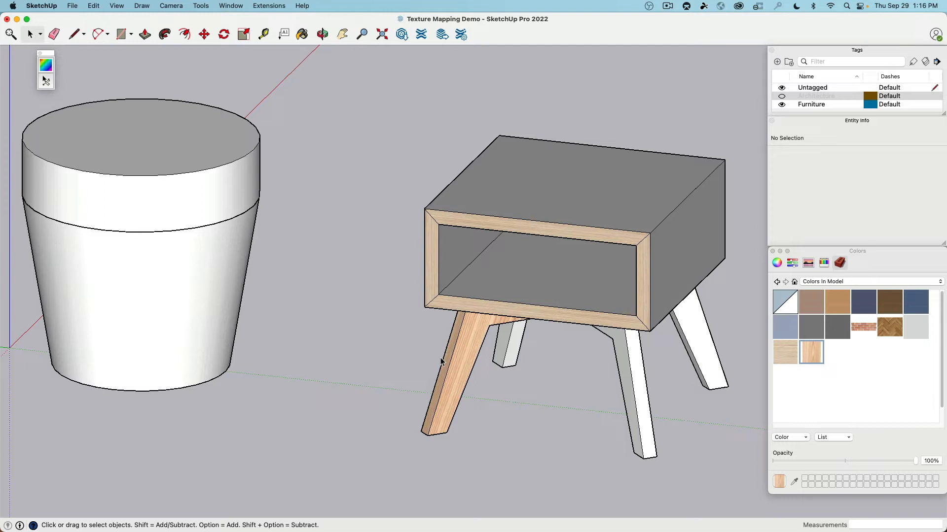
{"action": "scroll", "coordinate": [440, 361], "scroll_direction": "down", "scroll_amount": 2}
{"action": "middle_click_drag", "start_coordinate": [438, 391], "coordinate": [438, 383]}
{"action": "middle_click_drag", "start_coordinate": [521, 408], "coordinate": [420, 386], "text": "shift"}
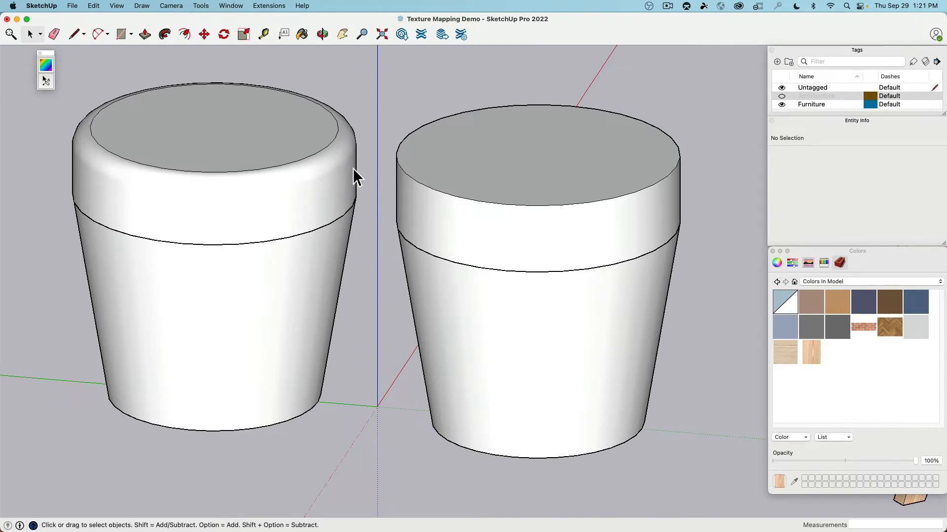
- Switch to Chrome to view the mushroom UV-unwrapping diagram, and return to SketchUp
{"action": "key", "text": "super+Tab"}
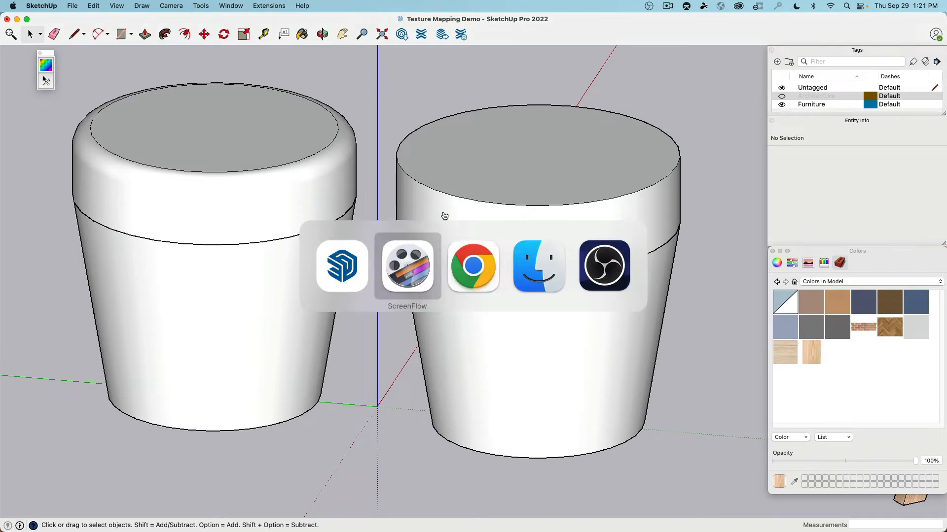
{"action": "left_click", "coordinate": [467, 262]}
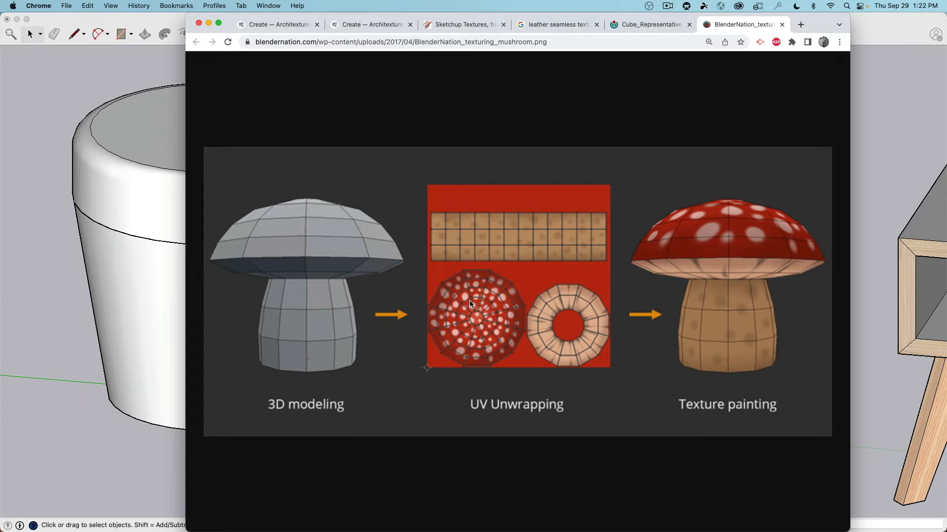
{"action": "left_click", "coordinate": [52, 128]}
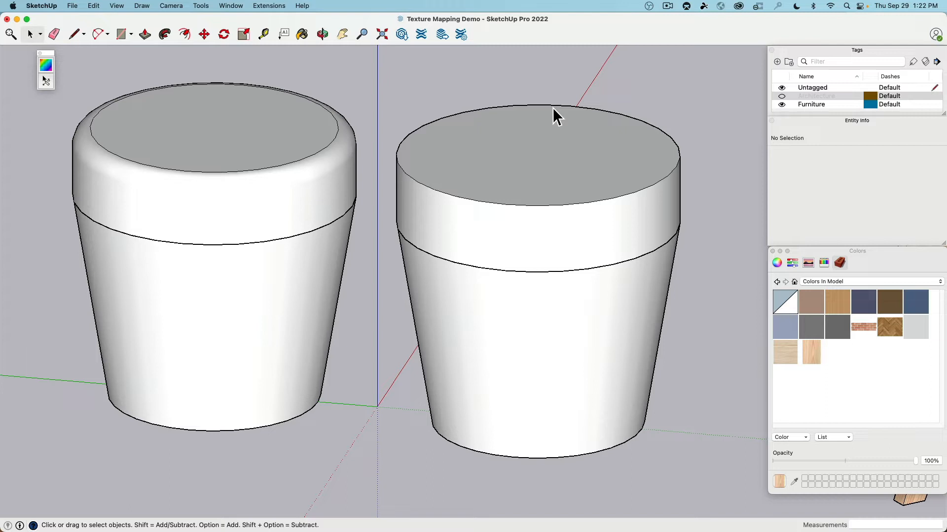
- Create a new material named Wicker from the image Wicker.jpeg on the Desktop, with a texture width of 6"
{"action": "left_click", "coordinate": [537, 239]}
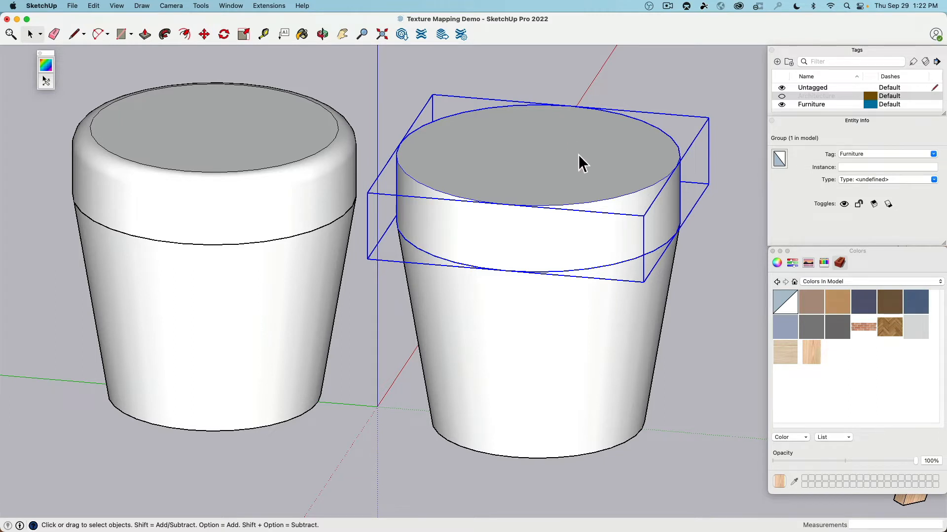
{"action": "left_click", "coordinate": [678, 361]}
{"action": "middle_click_drag", "start_coordinate": [684, 357], "coordinate": [616, 345], "text": "shift"}
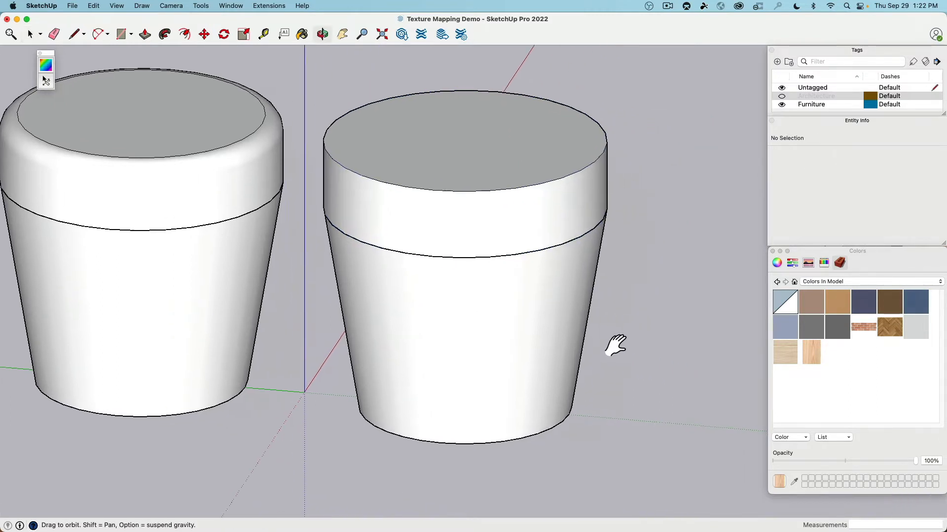
{"action": "right_click", "coordinate": [851, 362]}
{"action": "left_click", "coordinate": [868, 363]}
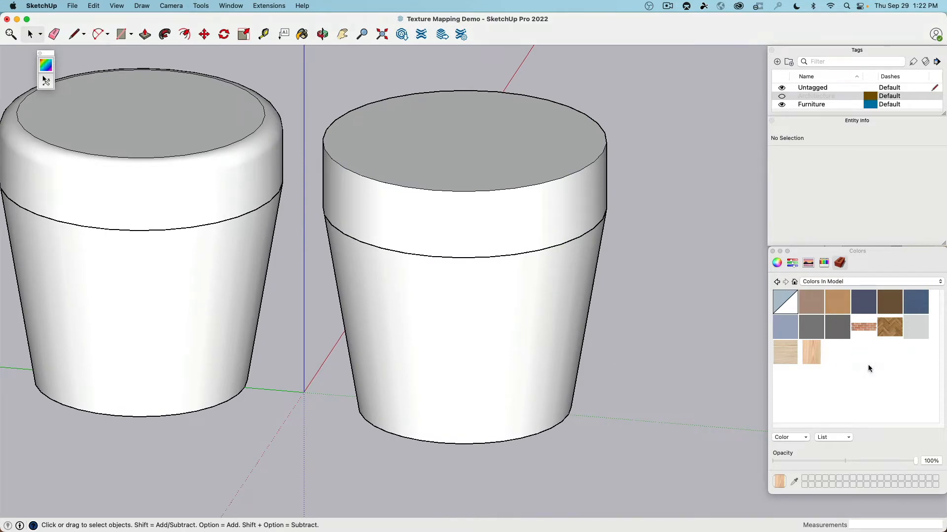
{"action": "left_click", "coordinate": [662, 398]}
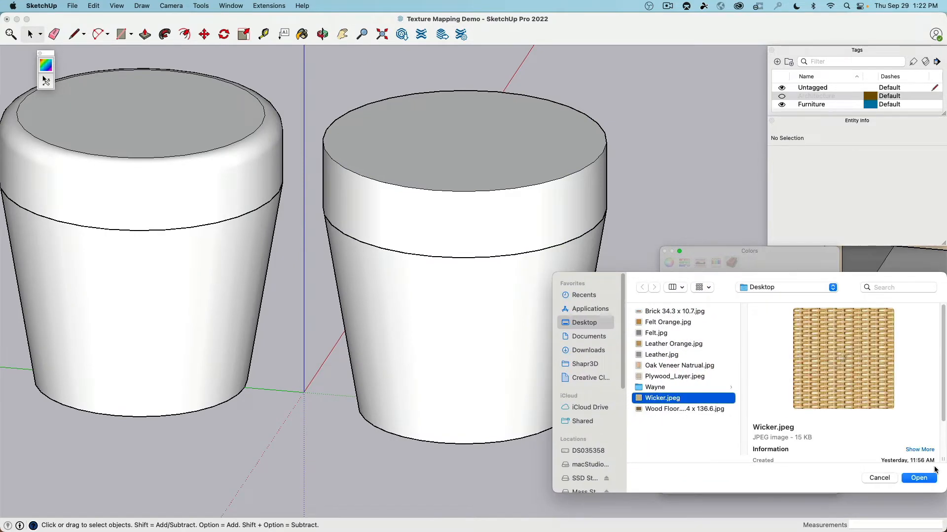
{"action": "left_click", "coordinate": [919, 478]}
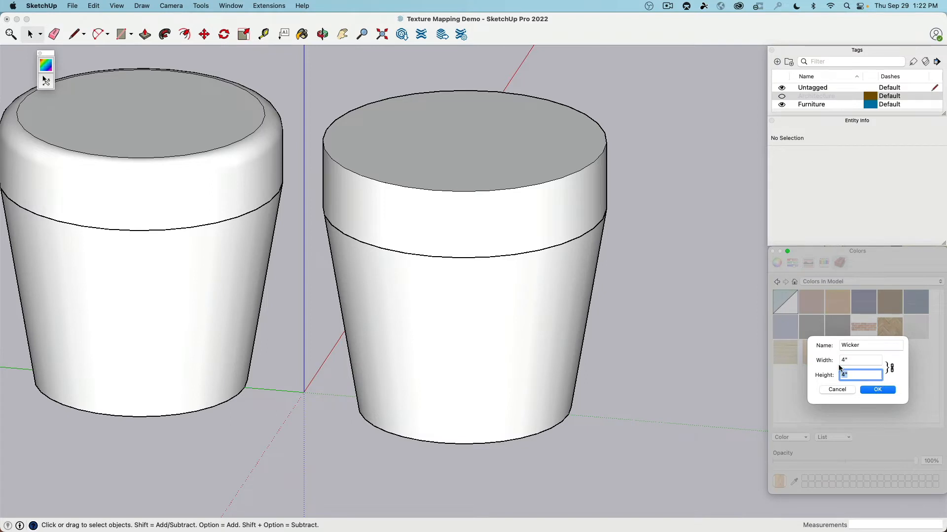
{"action": "left_click", "coordinate": [858, 360]}
{"action": "type", "text": "6"}
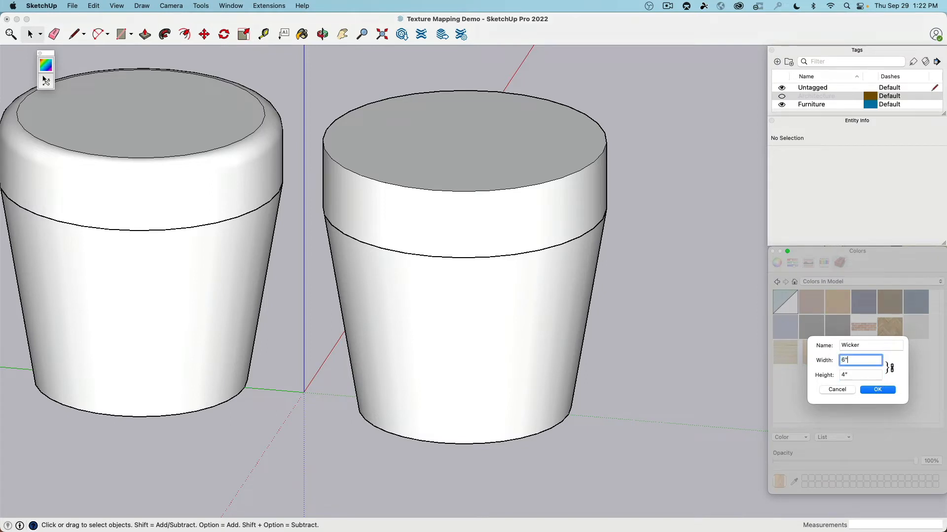
{"action": "key", "text": "Tab"}
{"action": "key", "text": "Return"}
- Open the tapered base of the flat-topped stool for editing, paint it with the Wicker material and leave the group
{"action": "double_click", "coordinate": [465, 317]}
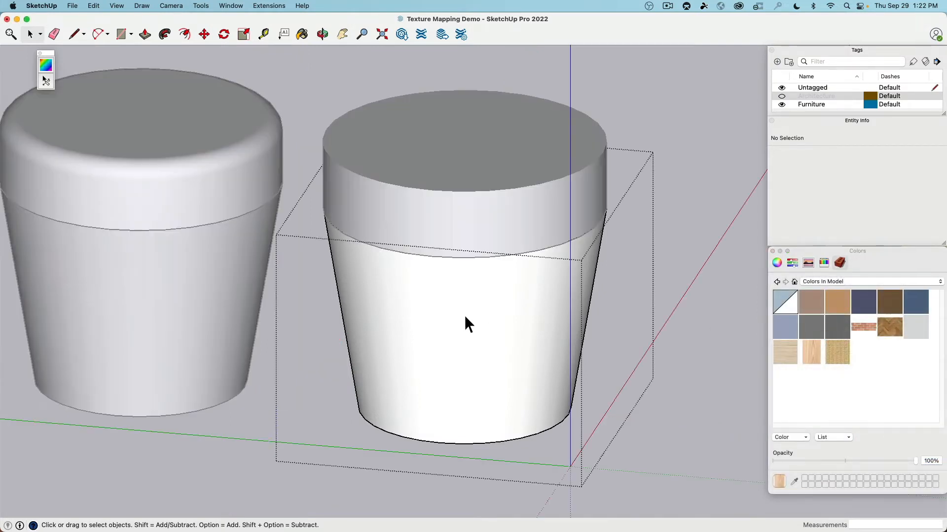
{"action": "left_click_drag", "start_coordinate": [829, 360], "coordinate": [534, 352]}
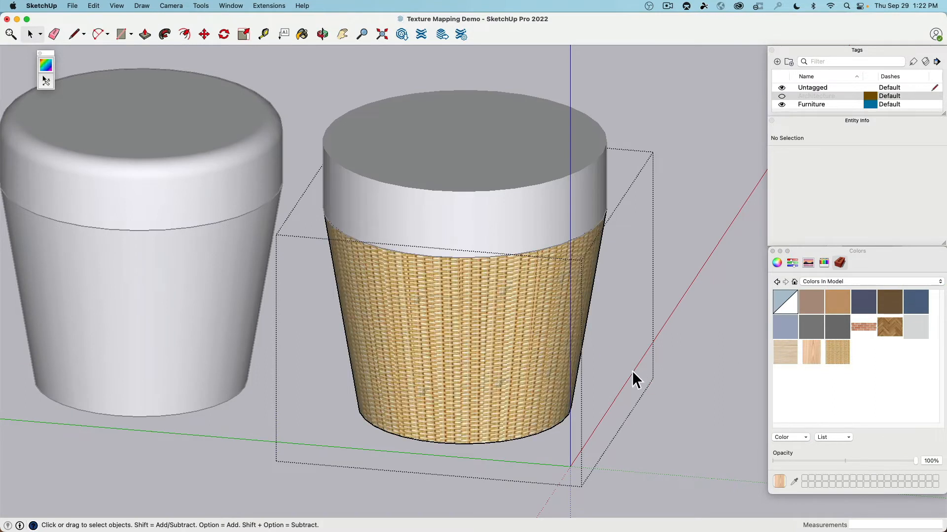
{"action": "left_click", "coordinate": [700, 384]}
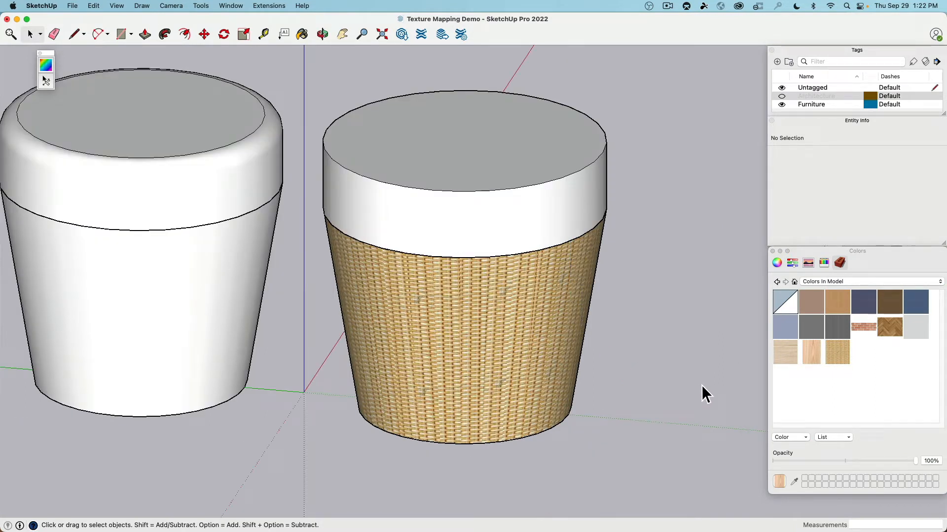
- Inspect the wicker texture's seams up close, and select all connected geometry inside the stool base to check its facets
{"action": "scroll", "coordinate": [566, 344], "scroll_direction": "down", "scroll_amount": 5}
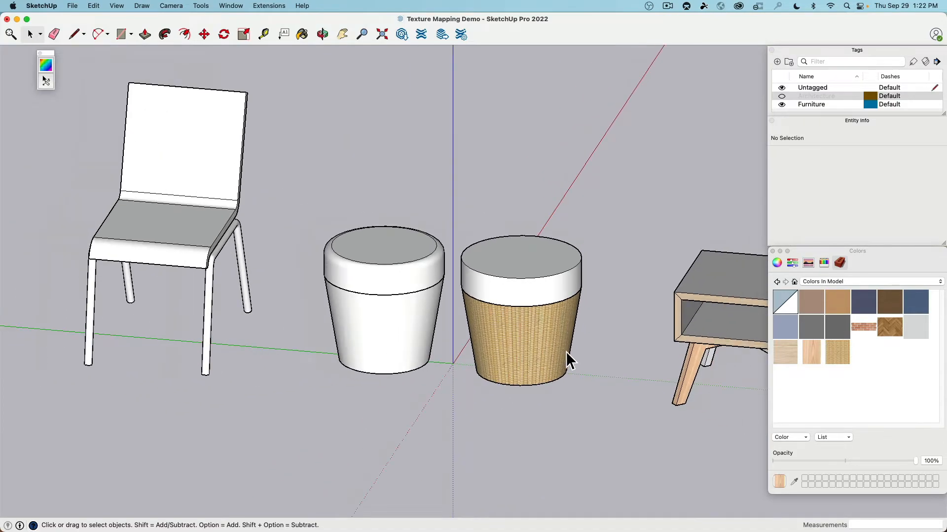
{"action": "scroll", "coordinate": [519, 330], "scroll_direction": "up", "scroll_amount": 1}
{"action": "scroll", "coordinate": [519, 330], "scroll_direction": "up", "scroll_amount": 10}
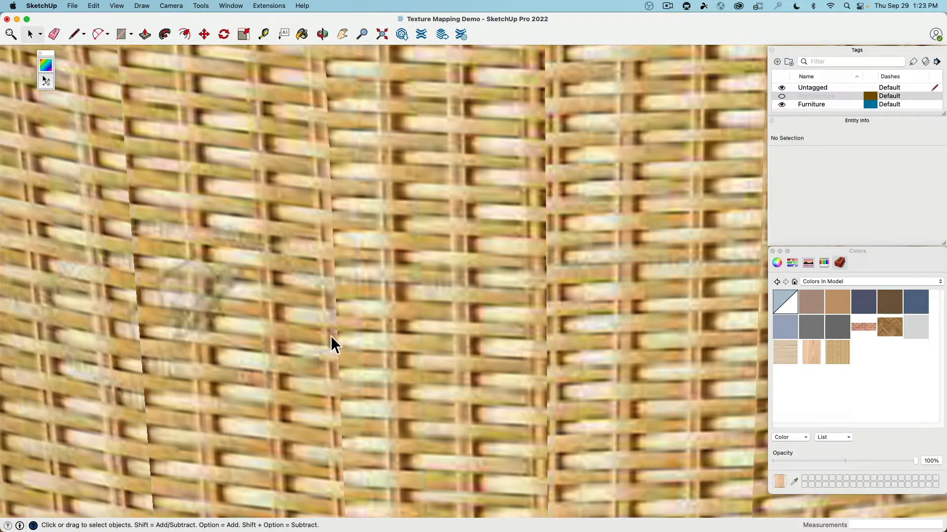
{"action": "scroll", "coordinate": [548, 320], "scroll_direction": "down", "scroll_amount": 5}
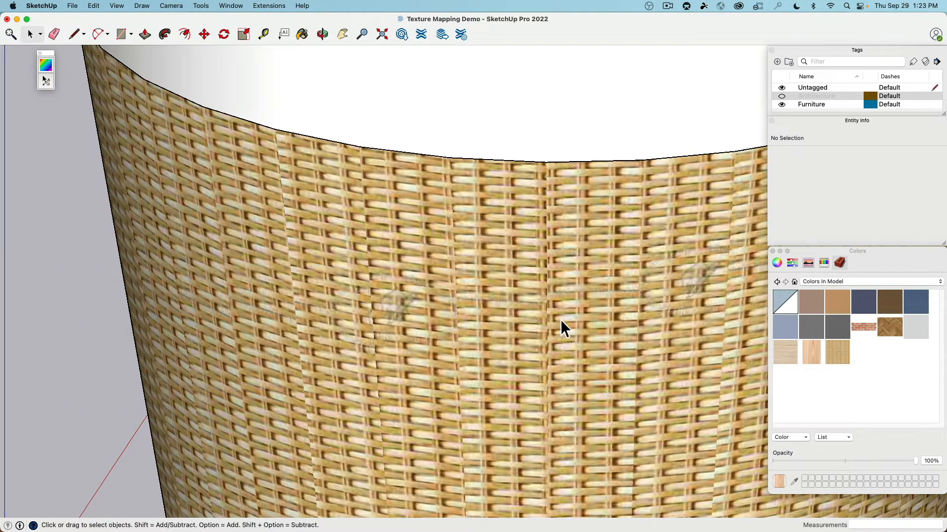
{"action": "scroll", "coordinate": [567, 315], "scroll_direction": "down", "scroll_amount": 5}
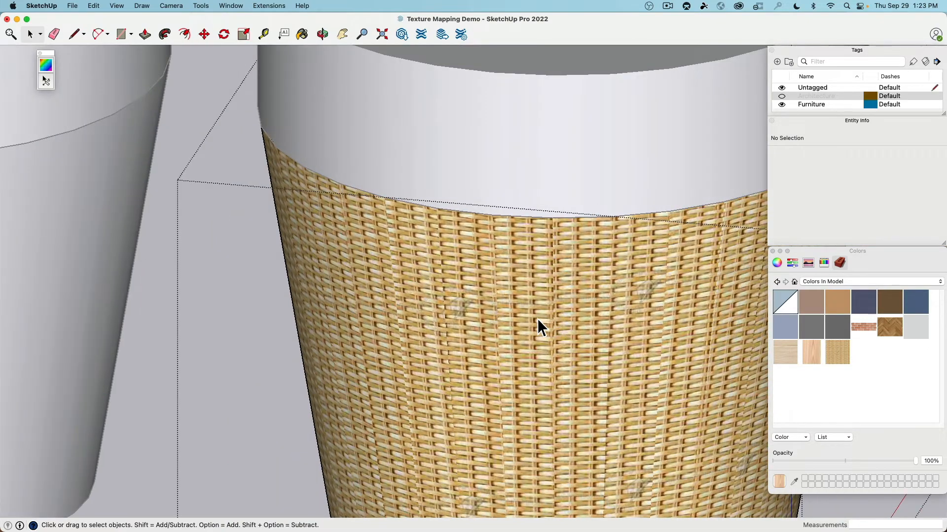
{"action": "triple_click", "coordinate": [537, 319]}
{"action": "middle_click_drag", "start_coordinate": [537, 319], "coordinate": [385, 285]}
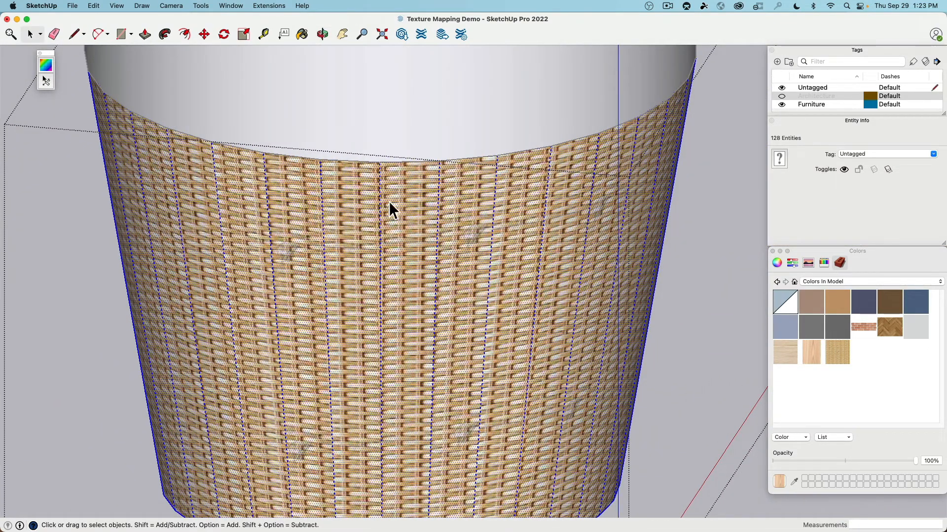
- Check the wicker seams along the lower rim of the stool base and select its curved side surface
{"action": "scroll", "coordinate": [501, 310], "scroll_direction": "down", "scroll_amount": 5}
{"action": "scroll", "coordinate": [443, 353], "scroll_direction": "up", "scroll_amount": 8}
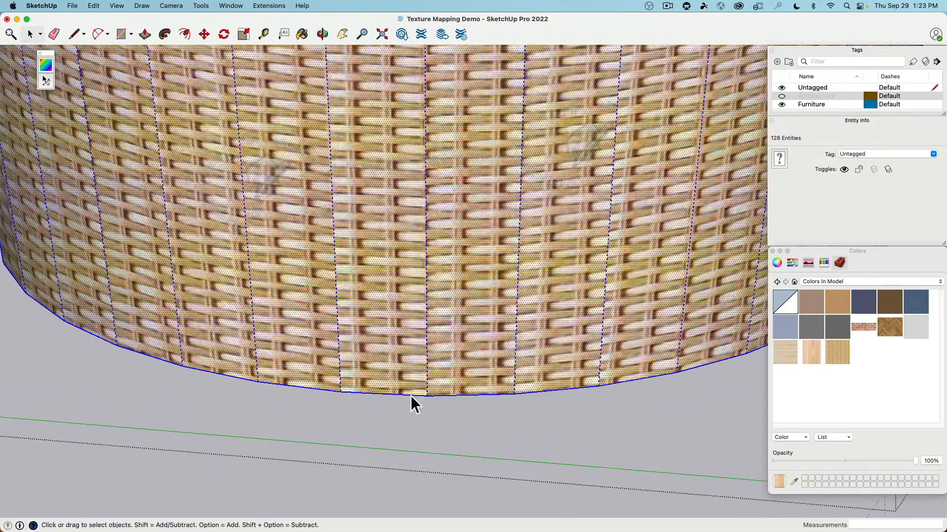
{"action": "middle_click_drag", "start_coordinate": [412, 402], "coordinate": [420, 426]}
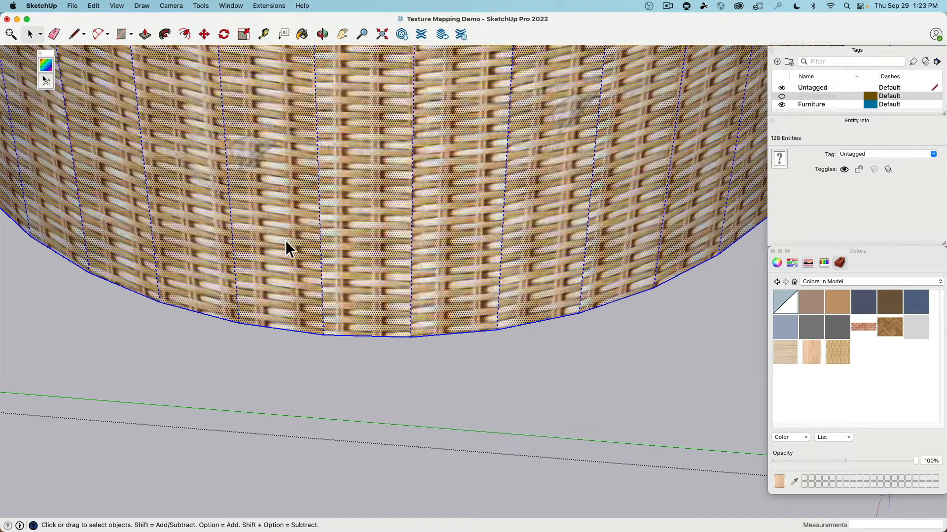
{"action": "scroll", "coordinate": [296, 256], "scroll_direction": "up", "scroll_amount": 3}
{"action": "left_click", "coordinate": [329, 299]}
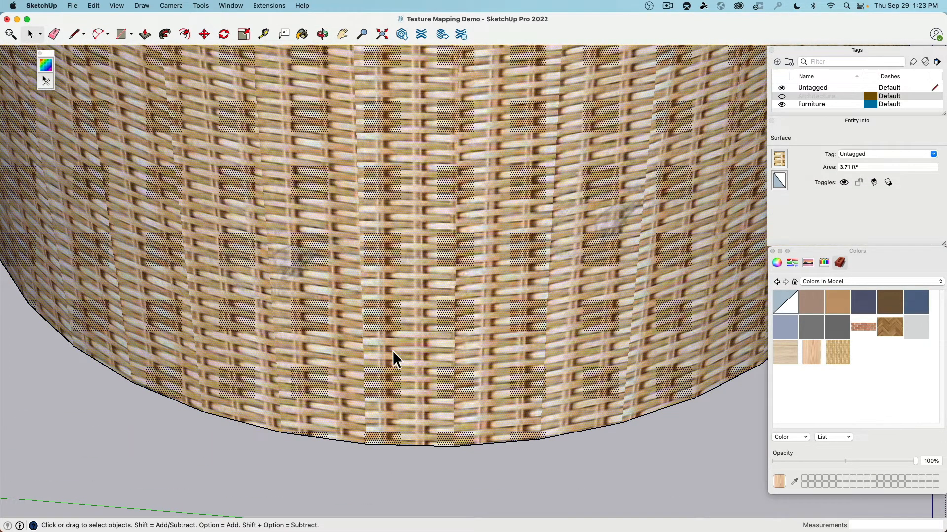
{"action": "scroll", "coordinate": [475, 329], "scroll_direction": "down", "scroll_amount": 3}
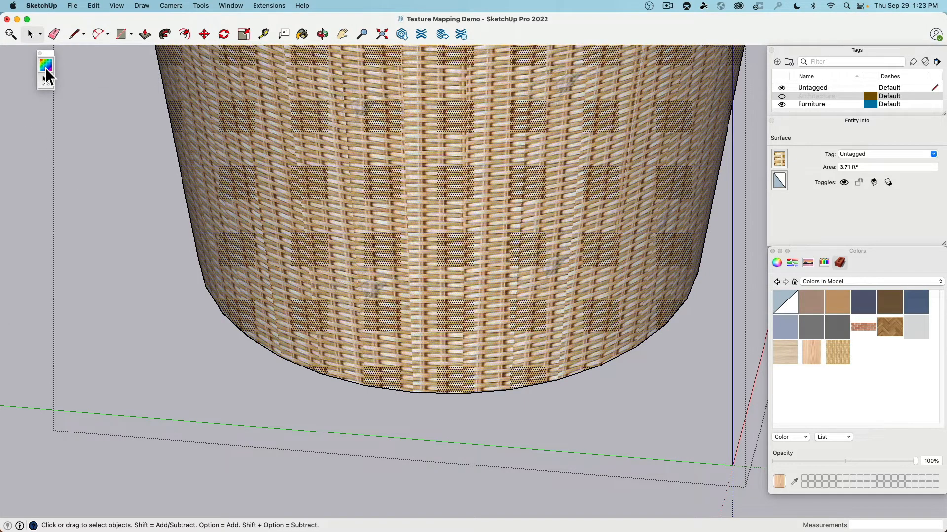
- Search the Extension Warehouse for "sketchuv", view the SketchUV extension's page and close the warehouse
{"action": "left_click", "coordinate": [275, 8]}
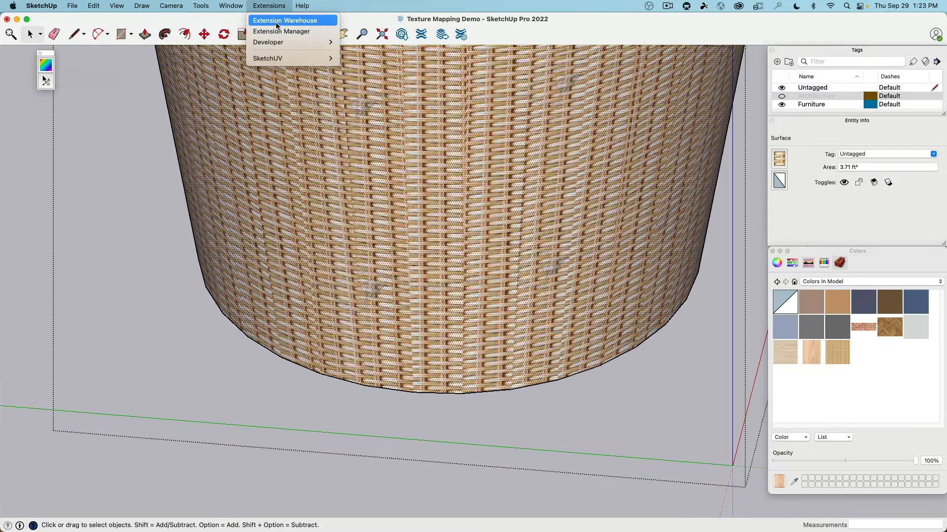
{"action": "left_click", "coordinate": [275, 22]}
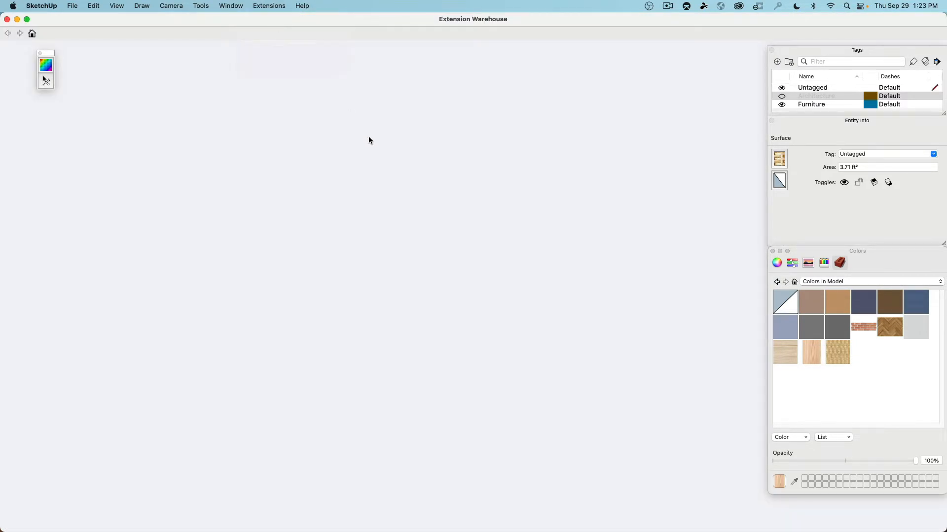
{"action": "left_click", "coordinate": [249, 55]}
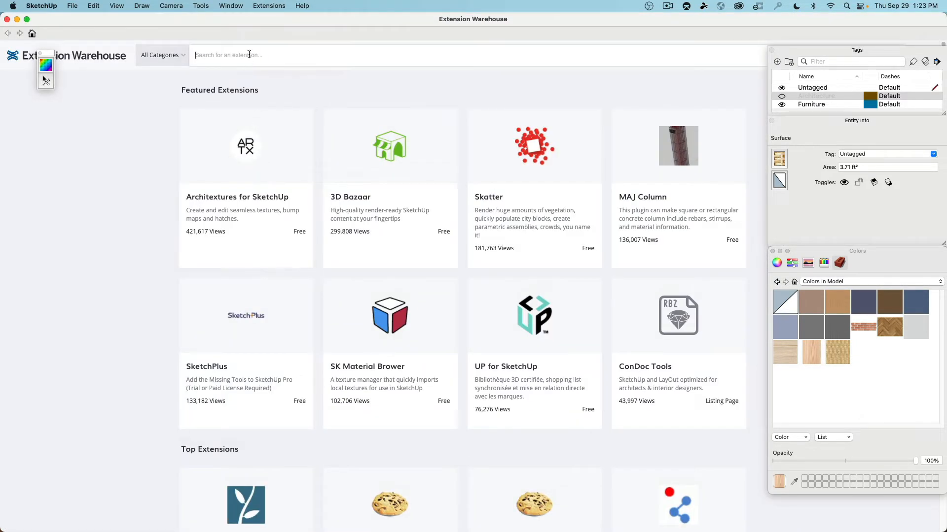
{"action": "type", "text": "sketch uv"}
{"action": "key", "text": "Return"}
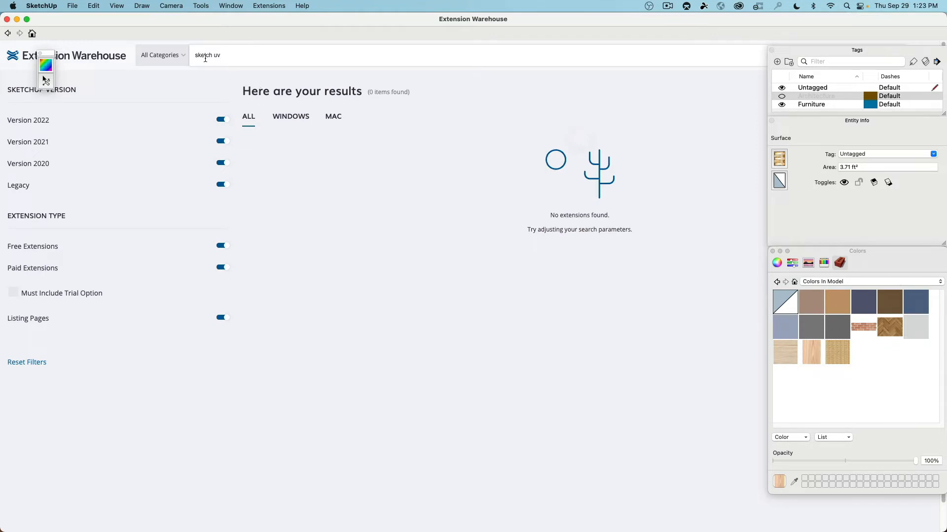
{"action": "left_click", "coordinate": [212, 55]}
{"action": "key", "text": "BackSpace"}
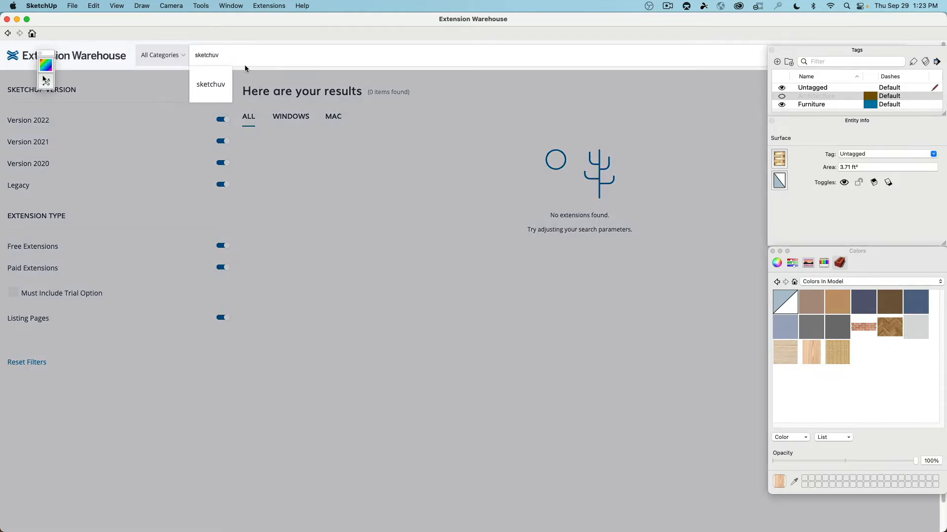
{"action": "left_click", "coordinate": [218, 84]}
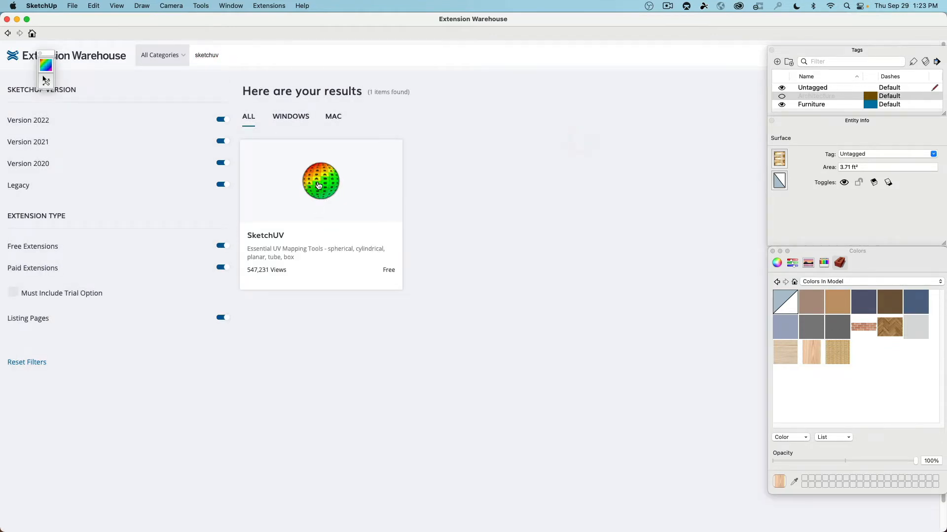
{"action": "left_click", "coordinate": [318, 186]}
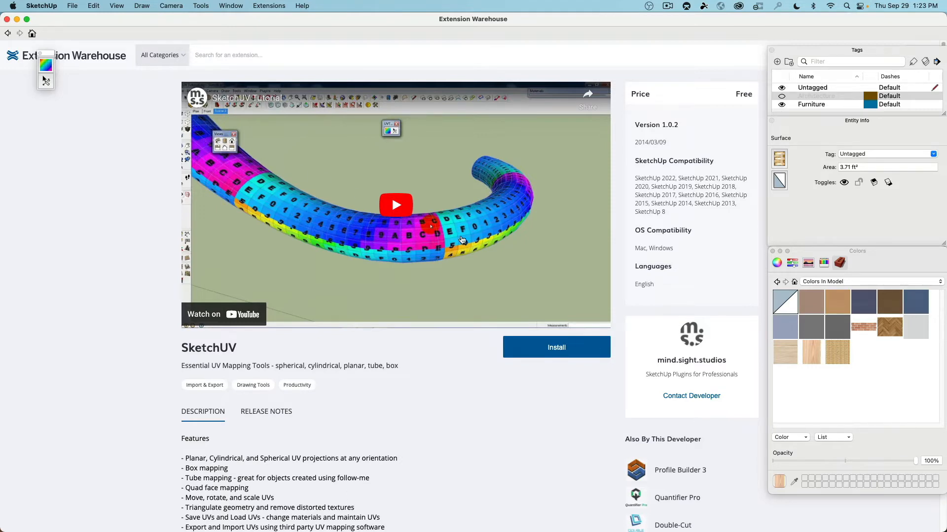
{"action": "left_click", "coordinate": [7, 20]}
- Start SketchUV and anchor the UV mapping at a vertex on the base's lower rim, with the adjoining rim edge as U direction
{"action": "scroll", "coordinate": [351, 298], "scroll_direction": "down", "scroll_amount": 5}
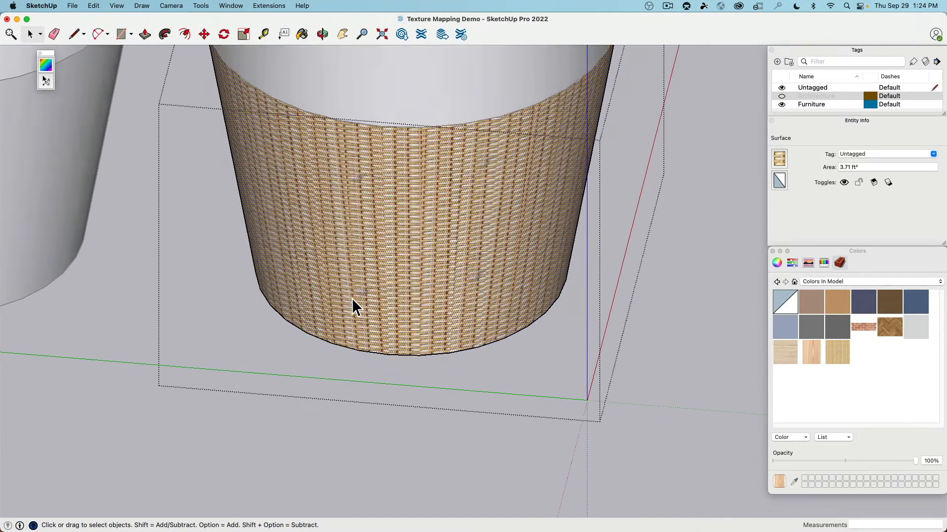
{"action": "middle_click_drag", "start_coordinate": [409, 230], "coordinate": [380, 284], "text": "shift"}
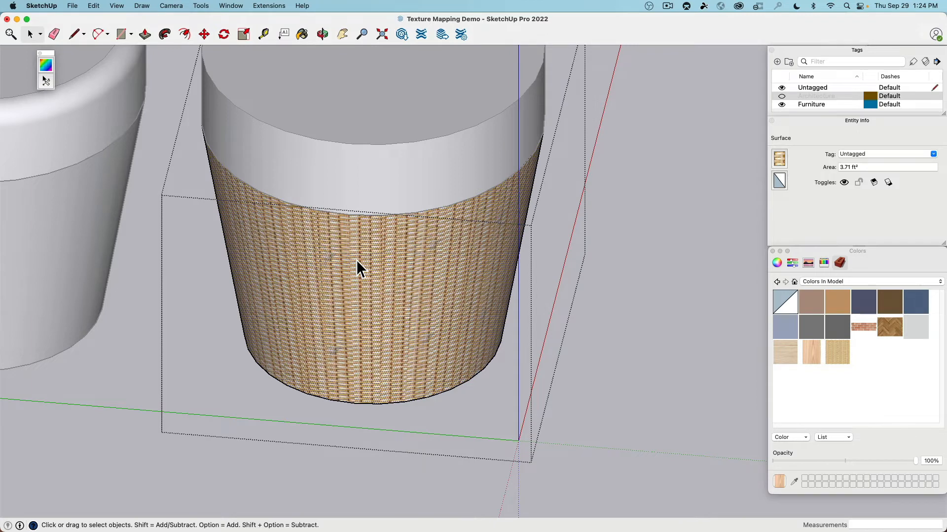
{"action": "left_click", "coordinate": [49, 67]}
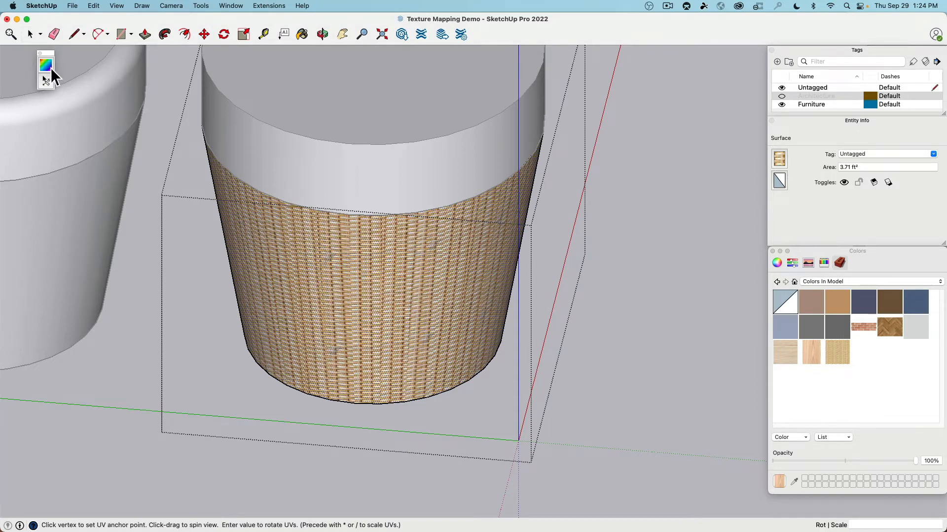
{"action": "left_click", "coordinate": [269, 6]}
{"action": "mouse_move", "coordinate": [315, 58]}
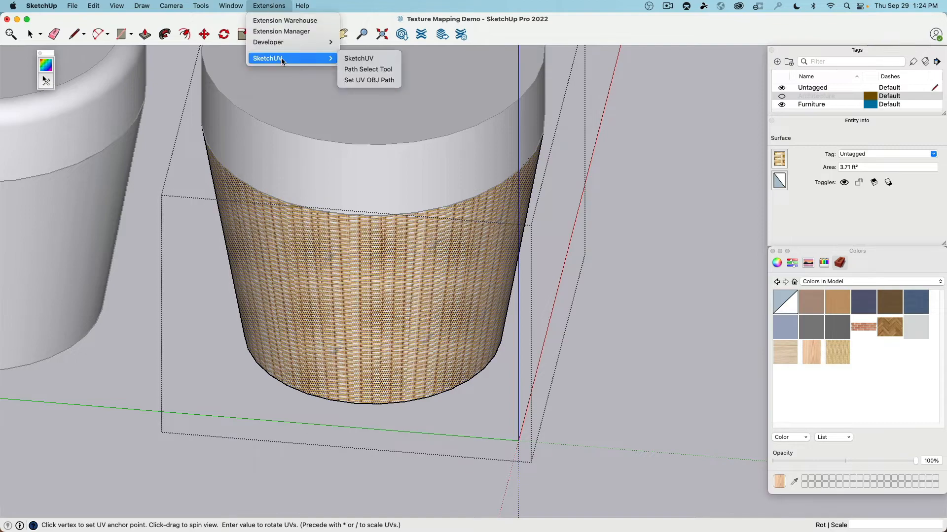
{"action": "left_click", "coordinate": [352, 62]}
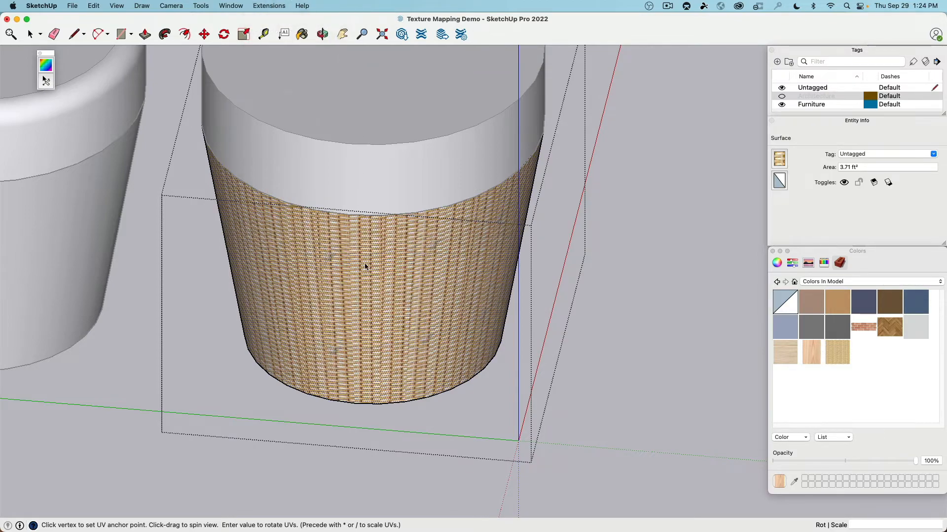
{"action": "scroll", "coordinate": [368, 276], "scroll_direction": "up", "scroll_amount": 10}
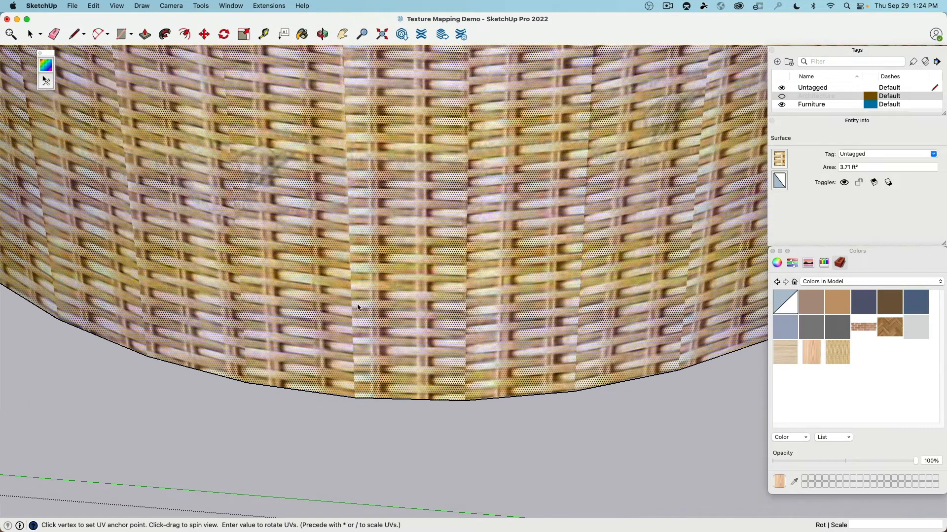
{"action": "left_click", "coordinate": [354, 397]}
{"action": "left_click", "coordinate": [354, 397]}
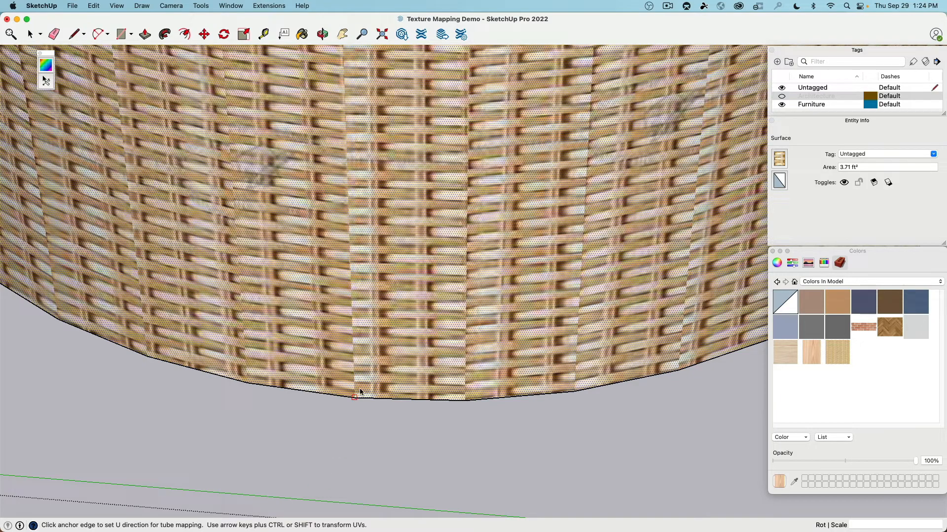
{"action": "left_click", "coordinate": [368, 401]}
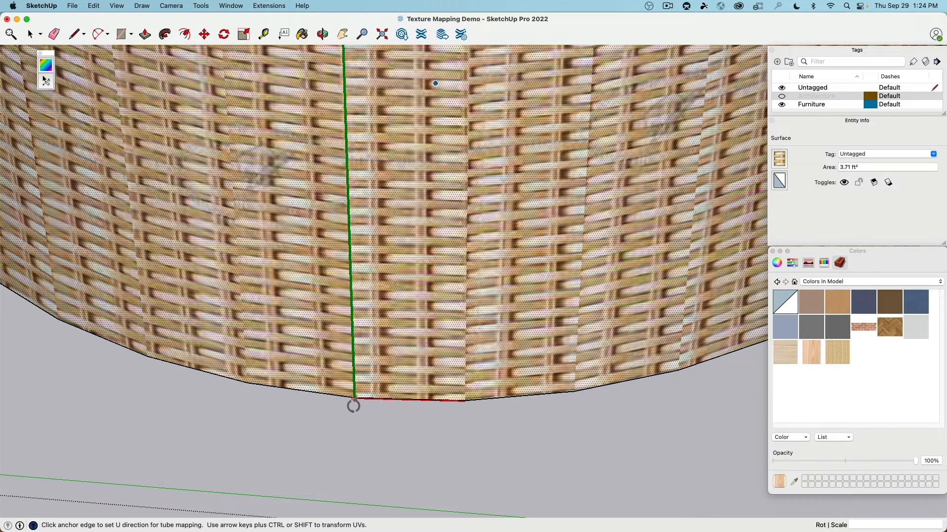
- Apply SketchUV's Tube Map to the selected wicker surface and leave the base group
{"action": "scroll", "coordinate": [353, 401], "scroll_direction": "down", "scroll_amount": 4}
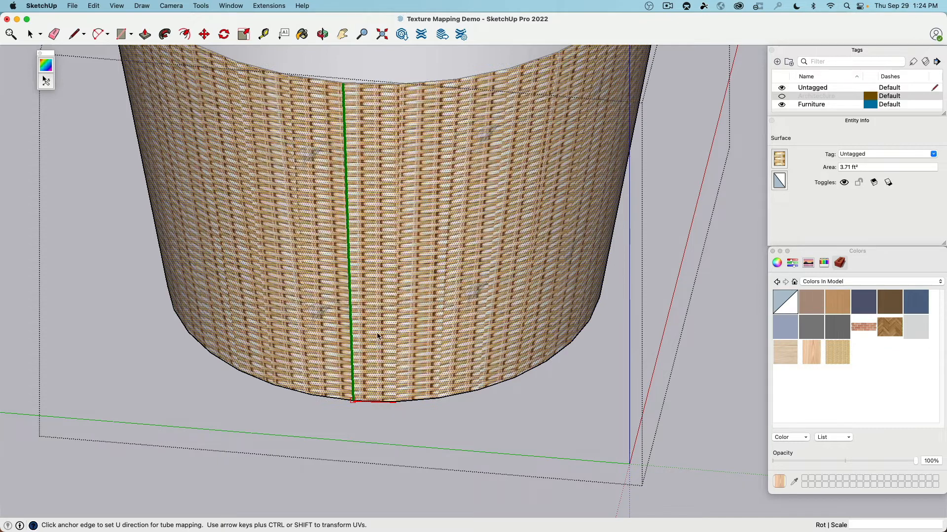
{"action": "right_click", "coordinate": [362, 249]}
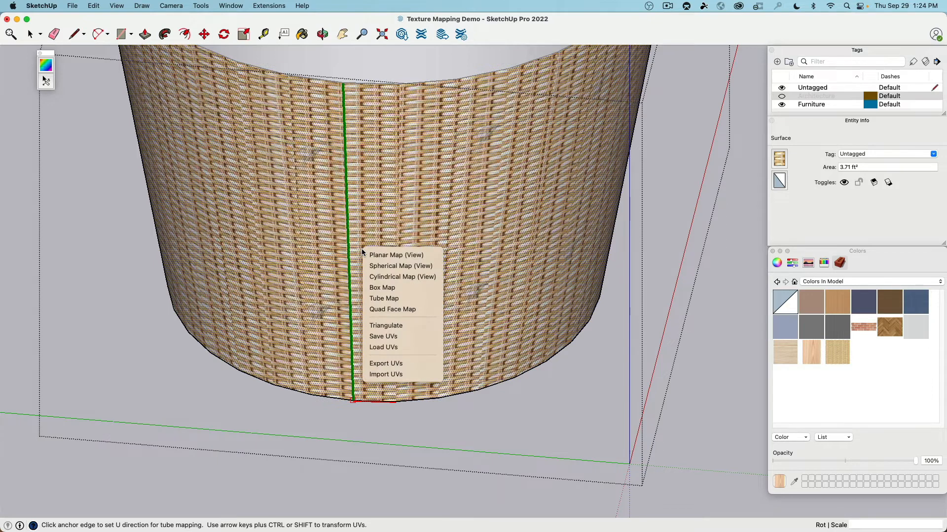
{"action": "left_click", "coordinate": [402, 299]}
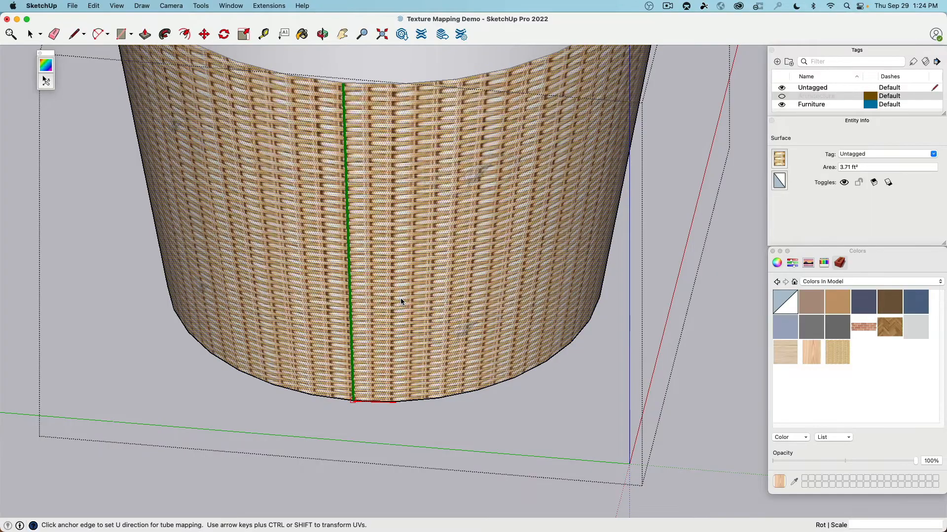
{"action": "middle_click_drag", "start_coordinate": [469, 317], "coordinate": [458, 278]}
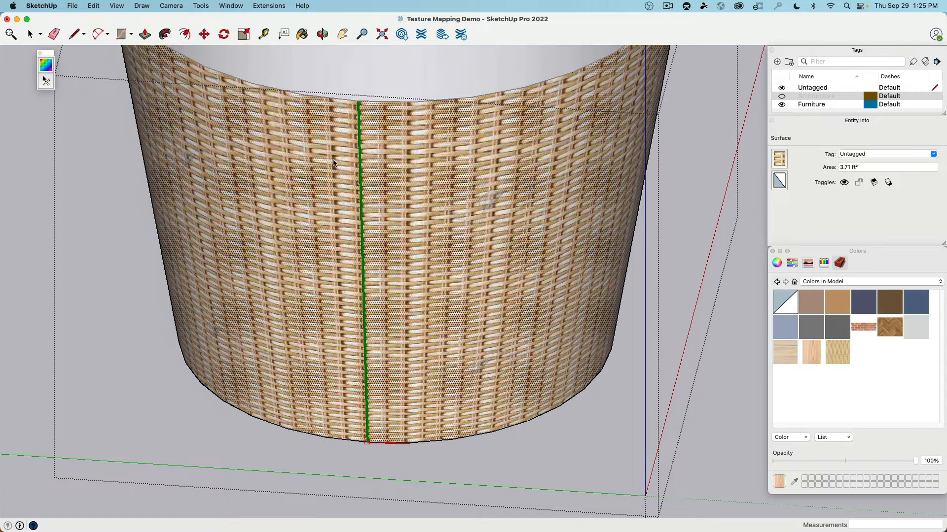
{"action": "key", "text": "super+Tab"}
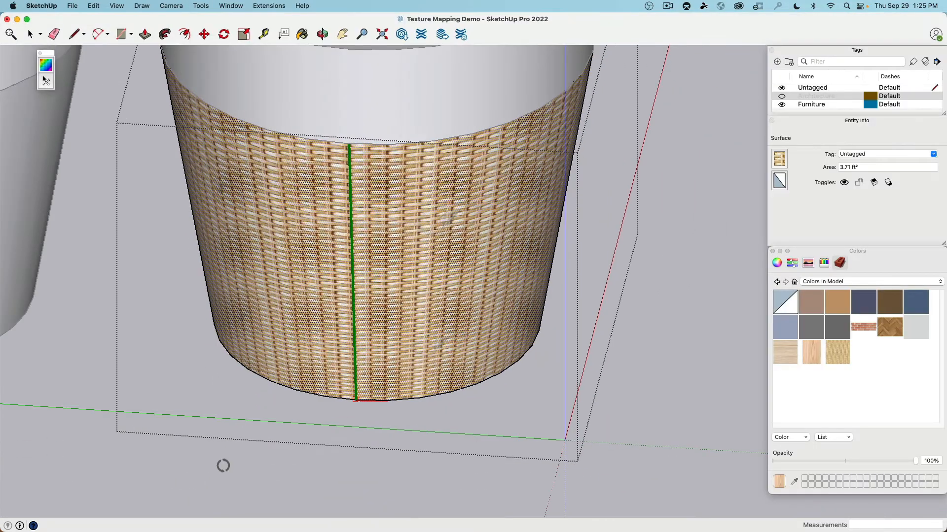
{"action": "left_click", "coordinate": [30, 35]}
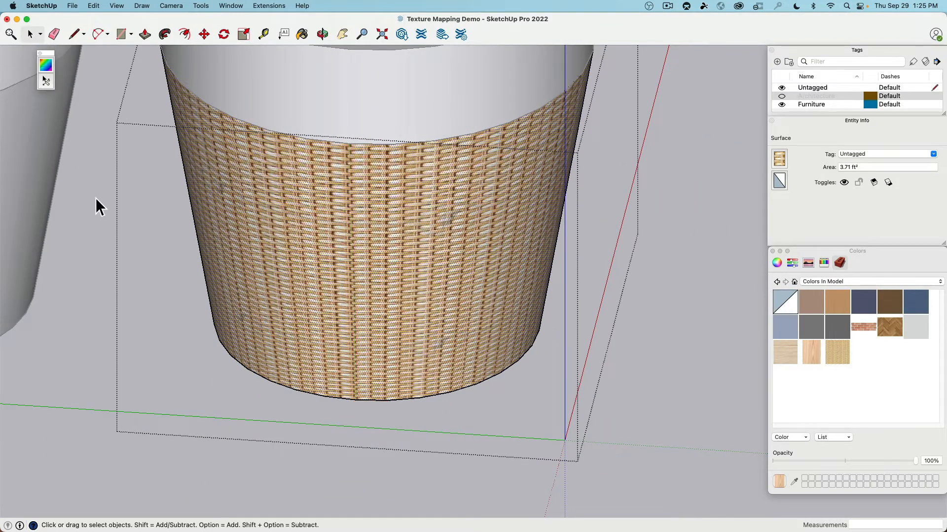
{"action": "left_click", "coordinate": [95, 197]}
- Inspect the remapped wicker texture around the stool base, including the seam where the mapping begins
{"action": "middle_click_drag", "start_coordinate": [276, 294], "coordinate": [521, 359]}
{"action": "scroll", "coordinate": [339, 235], "scroll_direction": "up", "scroll_amount": 10}
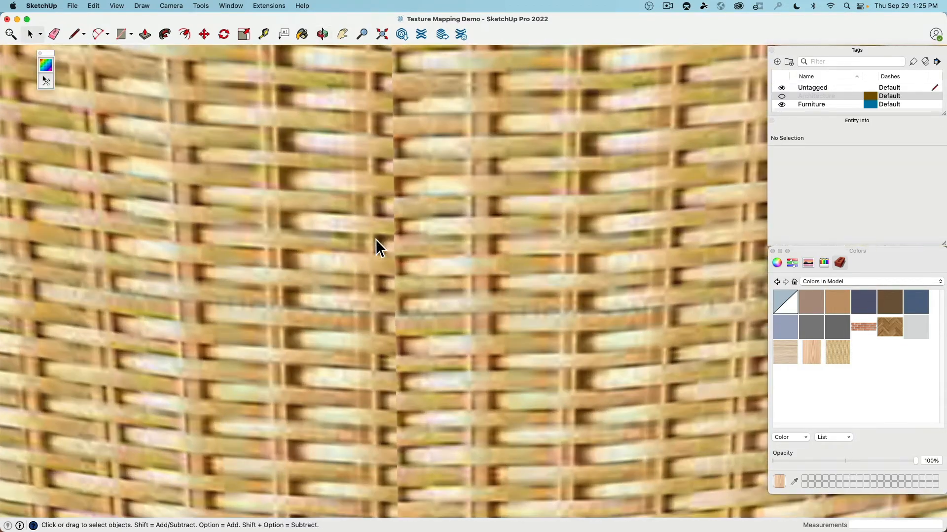
{"action": "scroll", "coordinate": [393, 212], "scroll_direction": "down", "scroll_amount": 10}
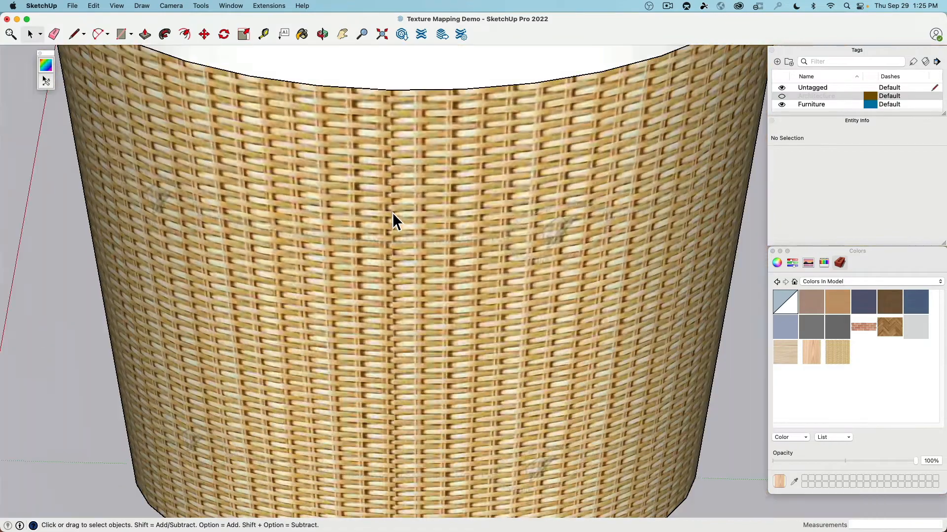
{"action": "middle_click_drag", "start_coordinate": [432, 237], "coordinate": [344, 241]}
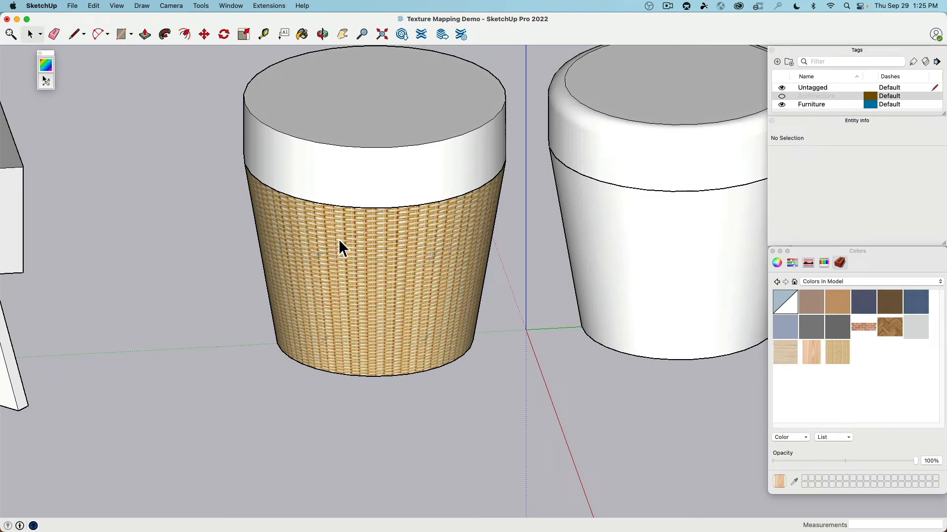
{"action": "middle_click_drag", "start_coordinate": [338, 238], "coordinate": [640, 294]}
{"action": "scroll", "coordinate": [425, 254], "scroll_direction": "up", "scroll_amount": 5}
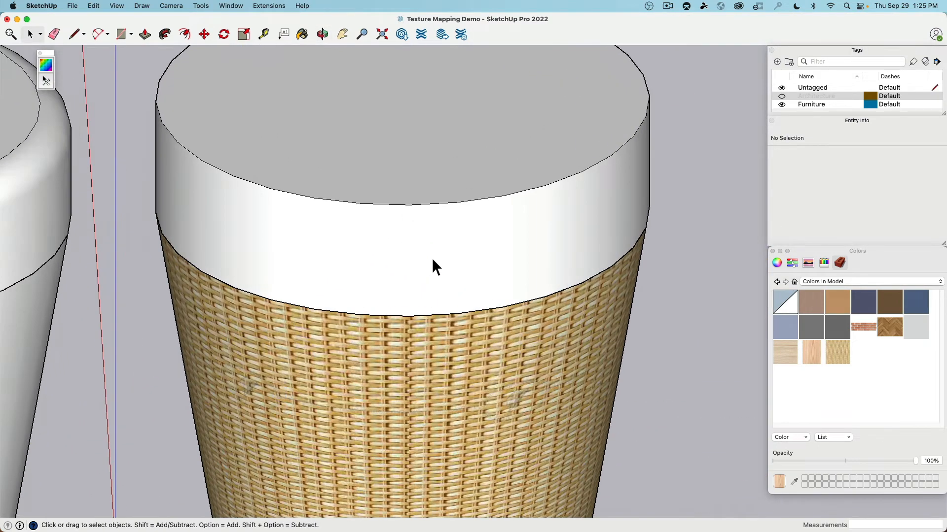
{"action": "middle_click_drag", "start_coordinate": [433, 260], "coordinate": [380, 293]}
{"action": "scroll", "coordinate": [380, 293], "scroll_direction": "down", "scroll_amount": 3}
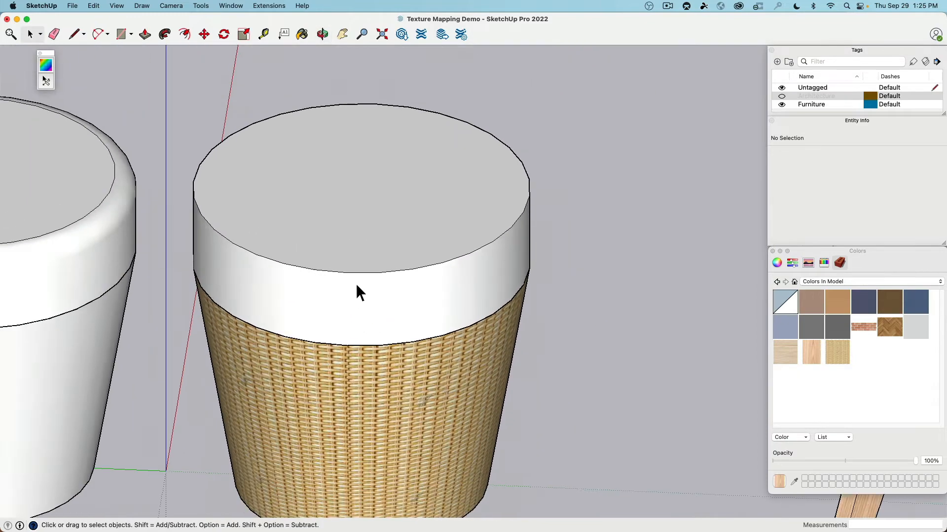
- Open the wicker stool's cushion group and create a 6" by 6" texture material from Felt Orange.jpg
{"action": "left_click", "coordinate": [345, 238]}
{"action": "double_click", "coordinate": [345, 239]}
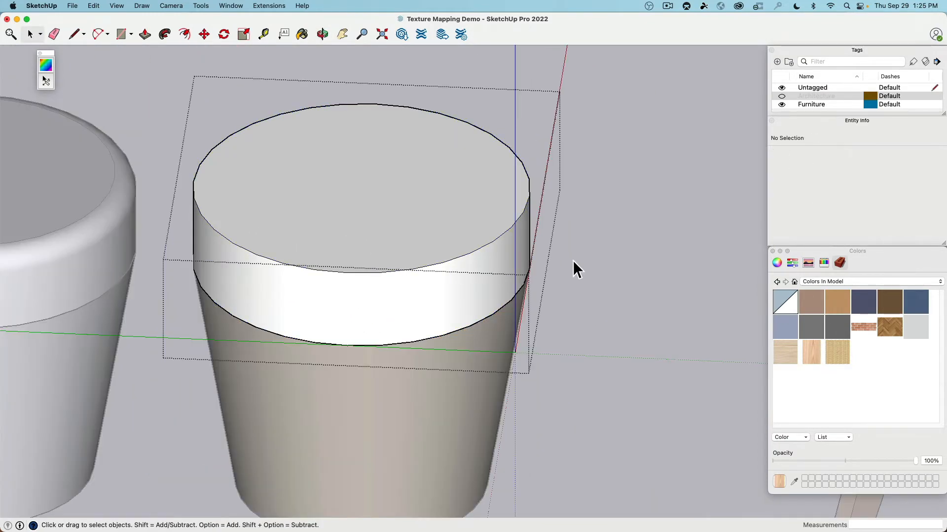
{"action": "right_click", "coordinate": [863, 354]}
{"action": "left_click", "coordinate": [875, 358]}
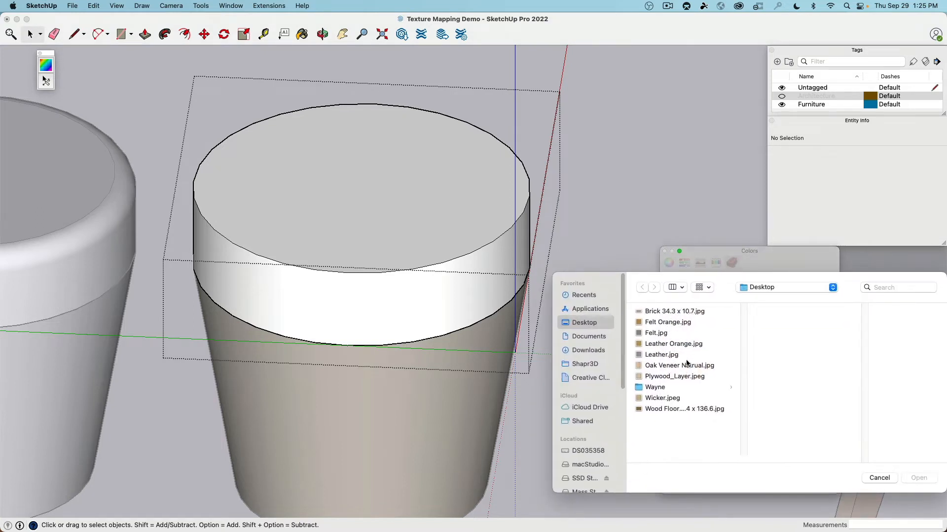
{"action": "left_click", "coordinate": [686, 345]}
{"action": "key", "text": "space"}
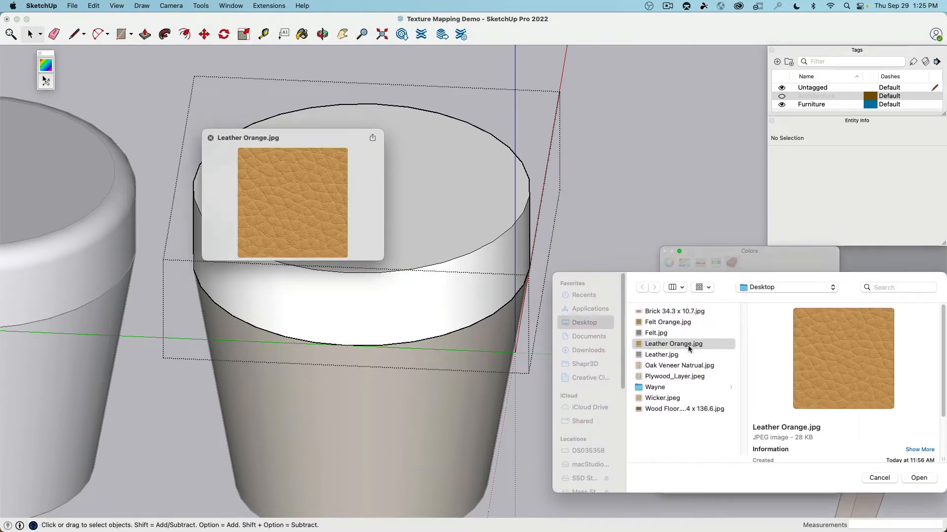
{"action": "key", "text": "Up"}
{"action": "key", "text": "Up"}
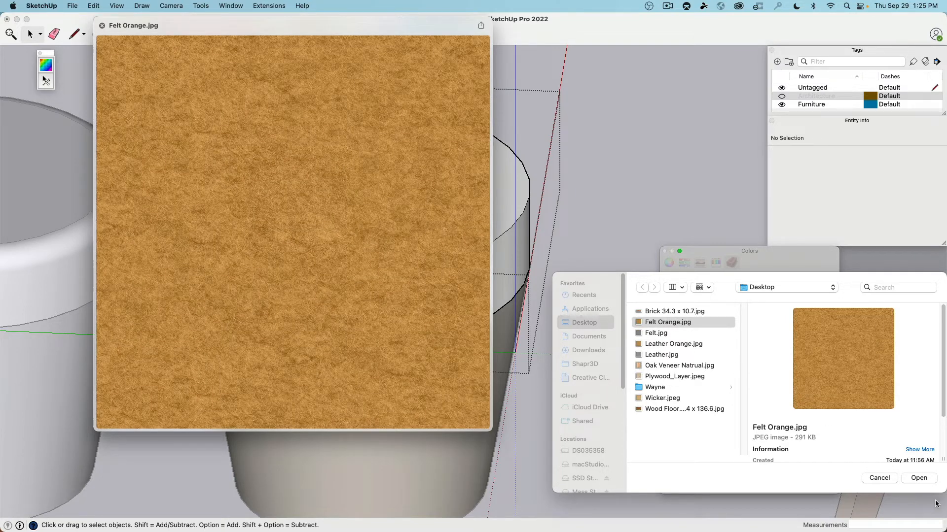
{"action": "left_click", "coordinate": [922, 478]}
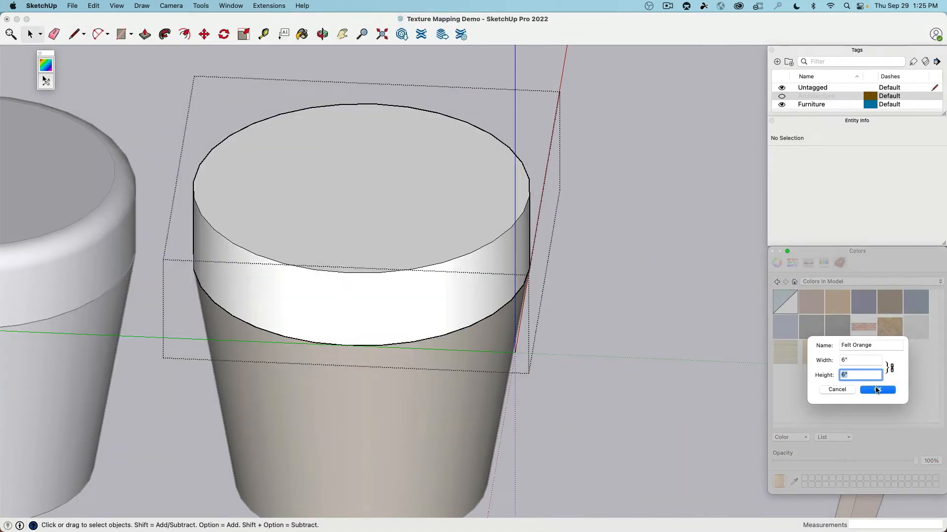
{"action": "left_click", "coordinate": [876, 391]}
- Apply the Felt Orange texture to the cushion's top face and side surface and check the pattern
{"action": "left_click_drag", "start_coordinate": [867, 353], "coordinate": [367, 241]}
{"action": "left_click_drag", "start_coordinate": [859, 359], "coordinate": [367, 308]}
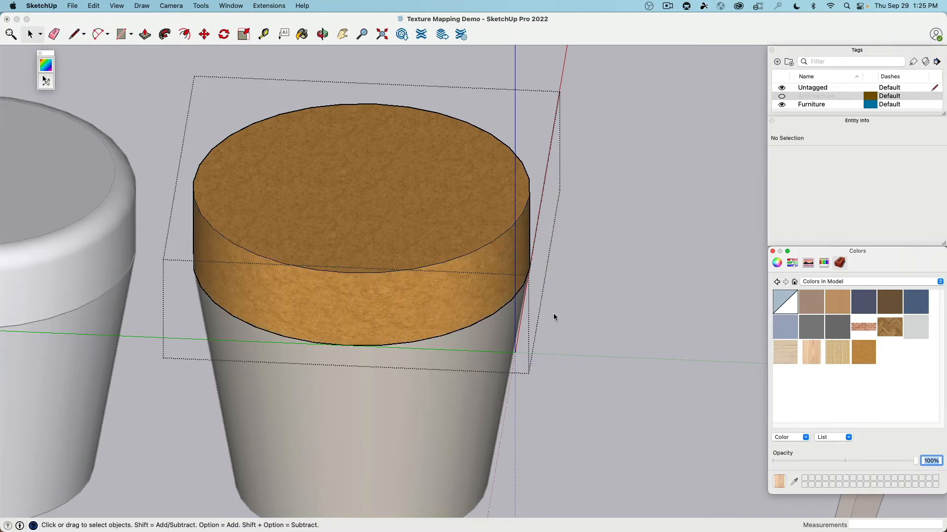
{"action": "middle_click_drag", "start_coordinate": [553, 312], "coordinate": [265, 284]}
{"action": "scroll", "coordinate": [340, 241], "scroll_direction": "up", "scroll_amount": 5}
{"action": "middle_click_drag", "start_coordinate": [537, 258], "coordinate": [345, 242]}
{"action": "middle_click_drag", "start_coordinate": [603, 231], "coordinate": [355, 298]}
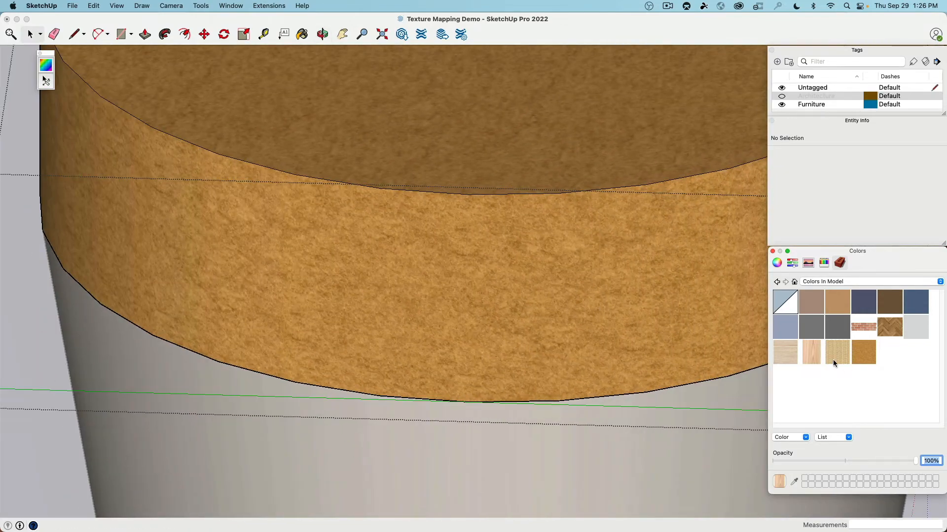
- Try the wicker texture on the cushion's side surface for comparison and restore the orange felt
{"action": "left_click_drag", "start_coordinate": [833, 350], "coordinate": [498, 317]}
{"action": "scroll", "coordinate": [513, 276], "scroll_direction": "up", "scroll_amount": 5}
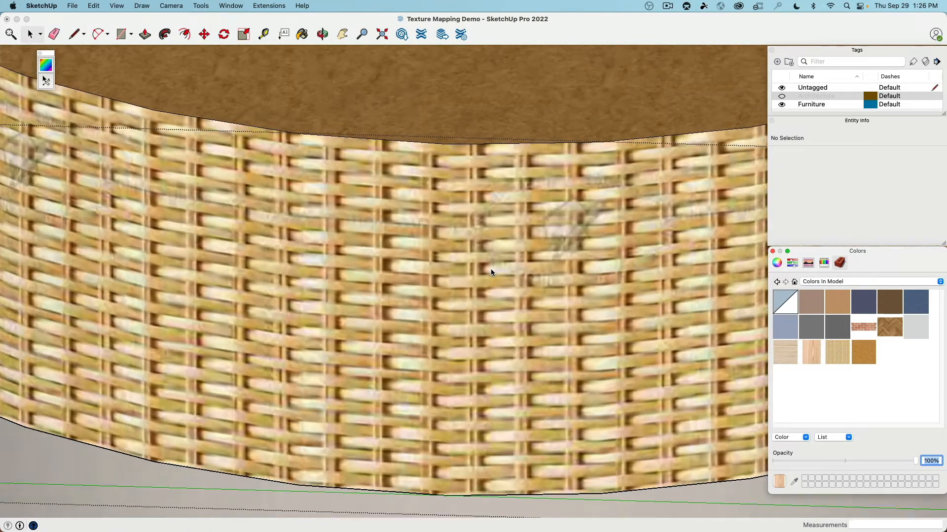
{"action": "middle_click_drag", "start_coordinate": [268, 256], "coordinate": [409, 281]}
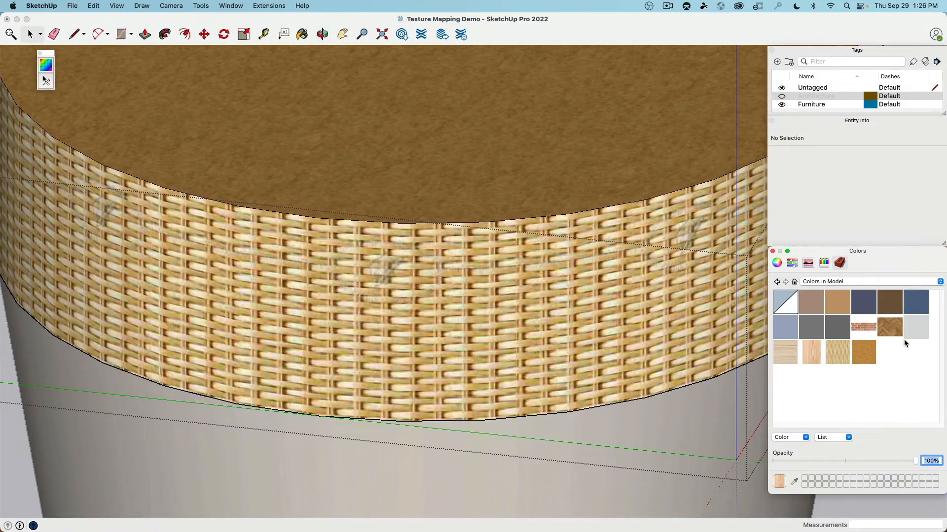
{"action": "left_click_drag", "start_coordinate": [835, 353], "coordinate": [356, 333]}
{"action": "scroll", "coordinate": [472, 301], "scroll_direction": "down", "scroll_amount": 5}
{"action": "left_click", "coordinate": [441, 326]}
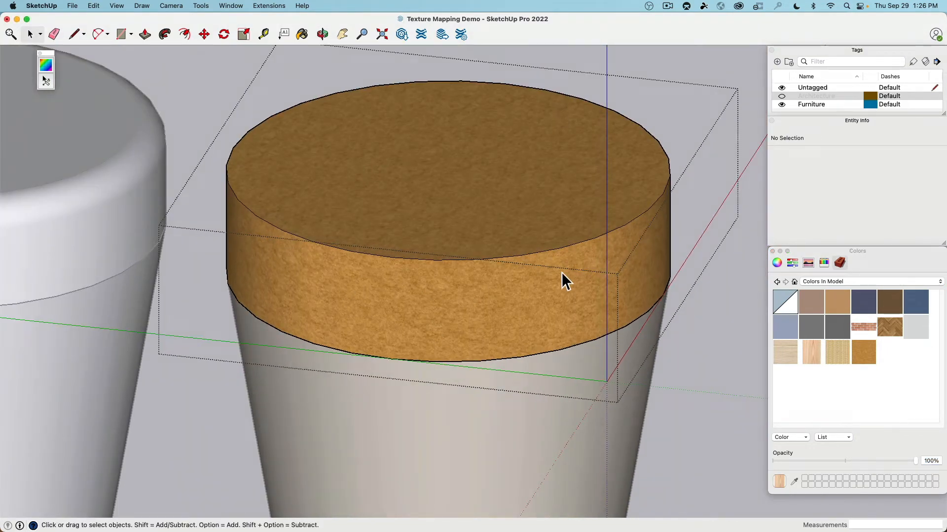
{"action": "left_click", "coordinate": [490, 183]}
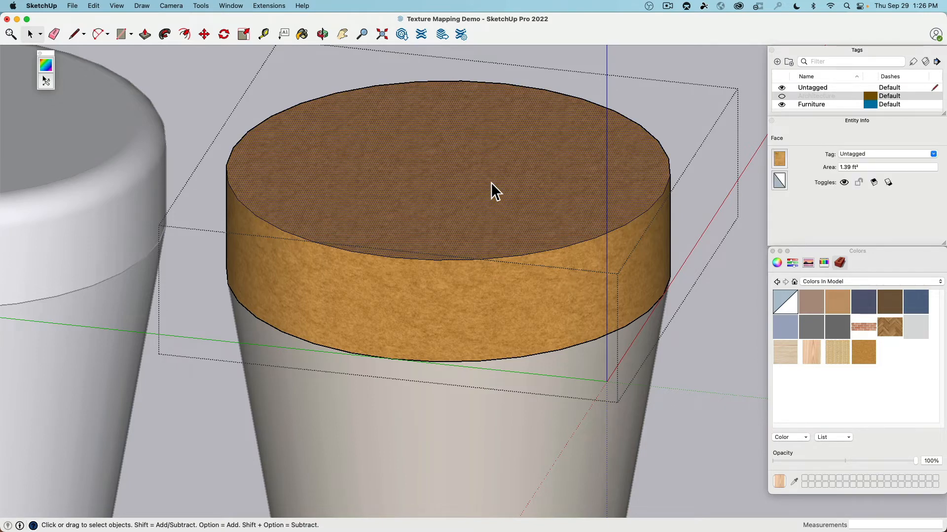
{"action": "left_click", "coordinate": [472, 295]}
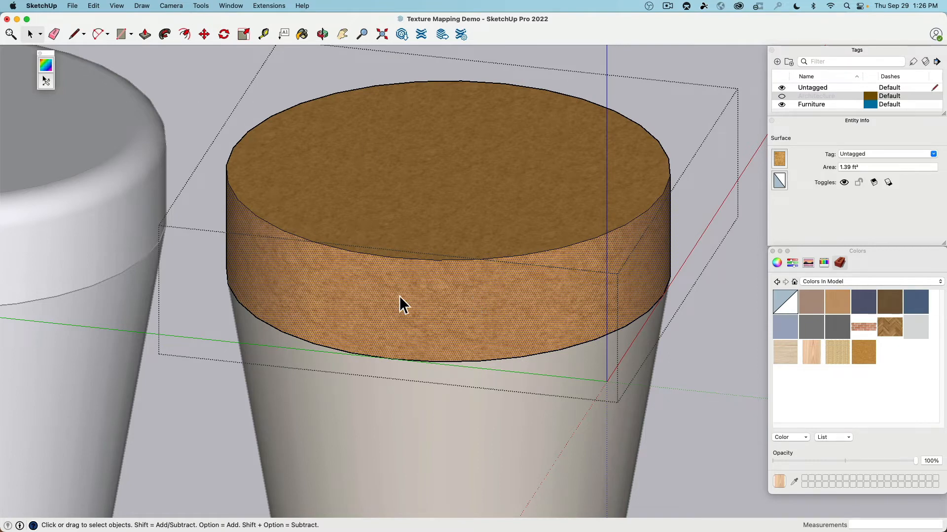
{"action": "double_click", "coordinate": [397, 328]}
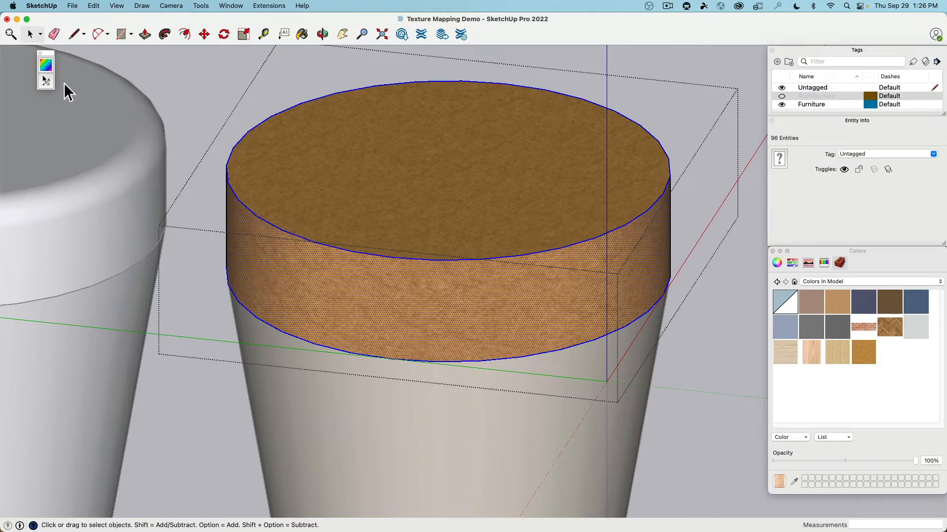
{"action": "left_click", "coordinate": [49, 66]}
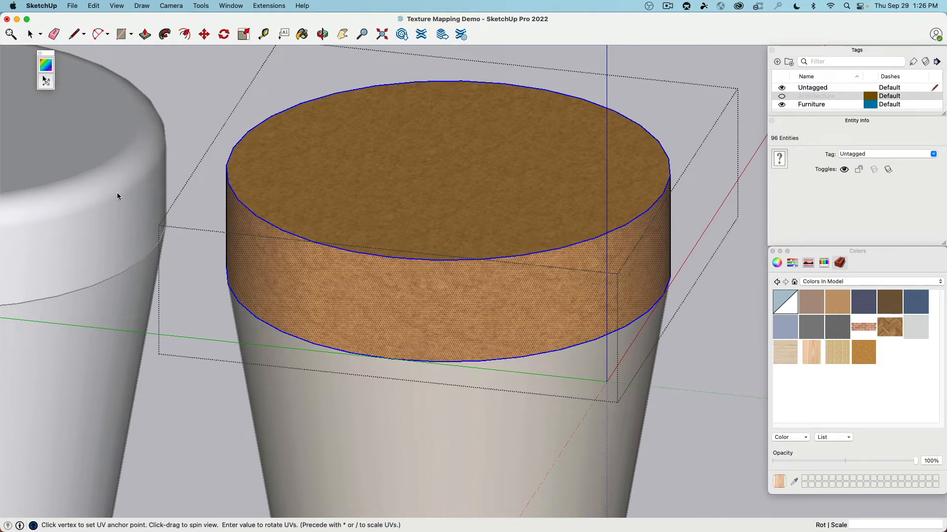
{"action": "middle_click_drag", "start_coordinate": [339, 292], "coordinate": [265, 294]}
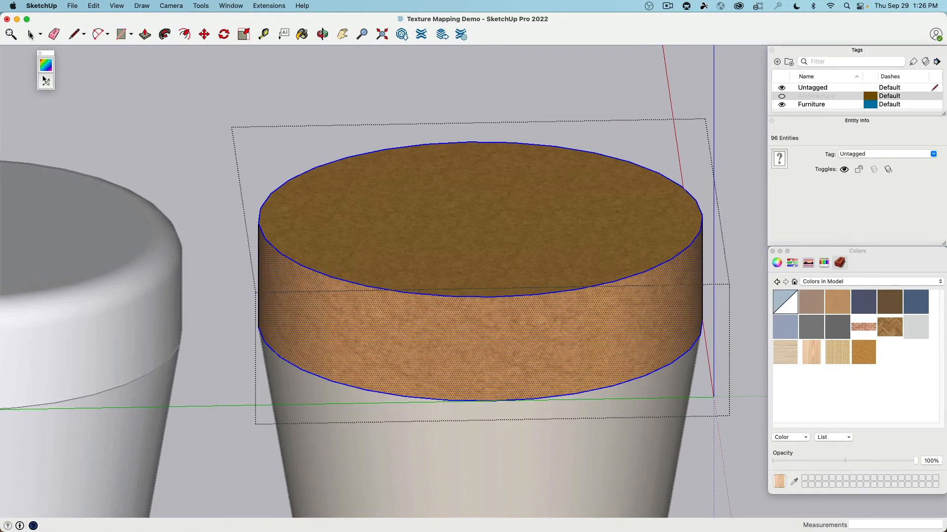
- Select all cushion geometry except the top face, anchor SketchUV at a lower-rim vertex and apply Tube Map
{"action": "left_click", "coordinate": [30, 33]}
{"action": "triple_click", "coordinate": [458, 349]}
{"action": "middle_click_drag", "start_coordinate": [460, 353], "coordinate": [415, 381]}
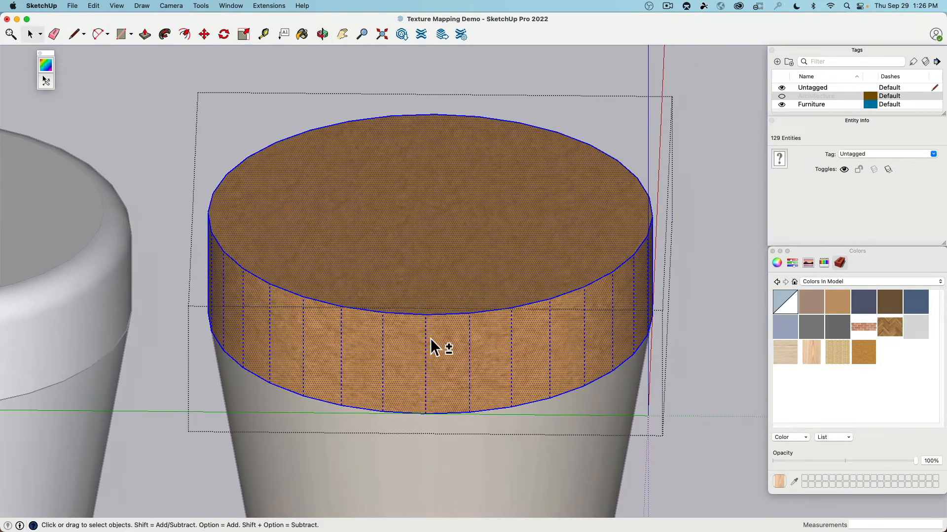
{"action": "left_click", "coordinate": [428, 232], "text": "shift"}
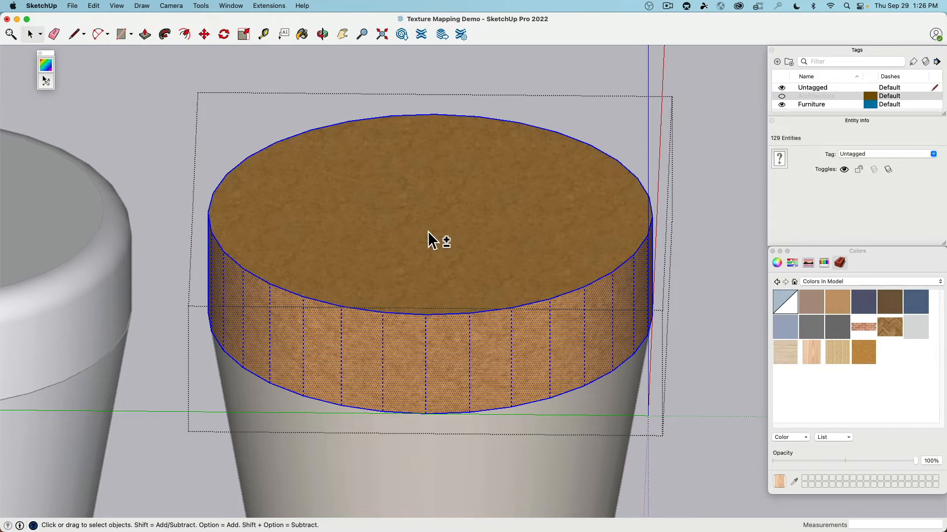
{"action": "left_click", "coordinate": [46, 79]}
{"action": "left_click", "coordinate": [426, 414]}
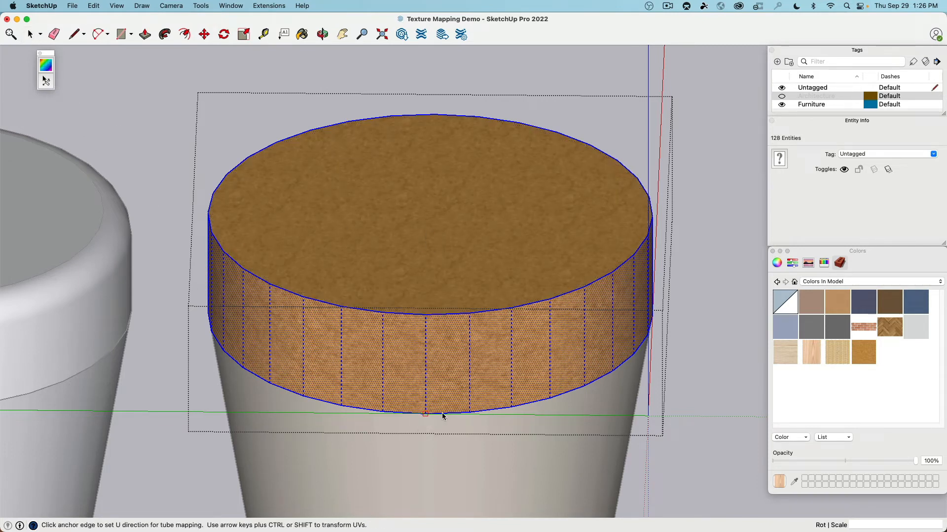
{"action": "right_click", "coordinate": [441, 383]}
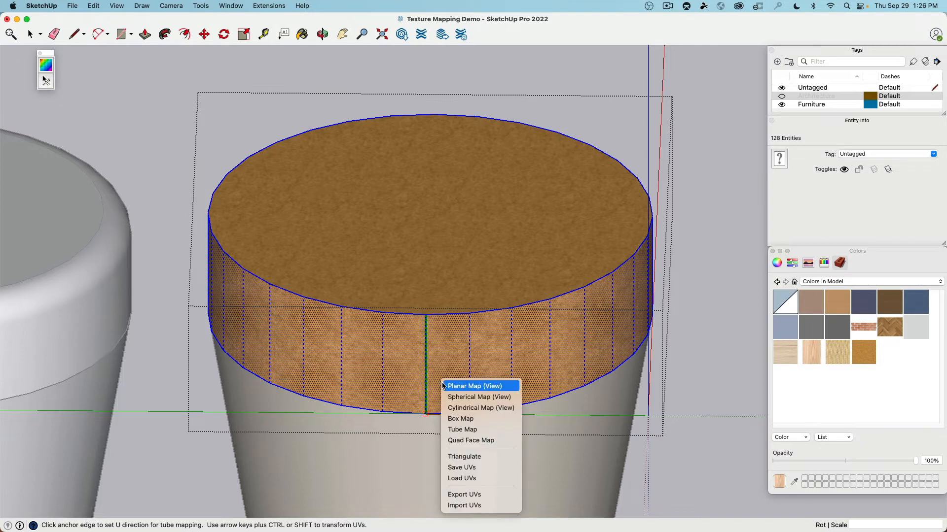
{"action": "left_click", "coordinate": [472, 430]}
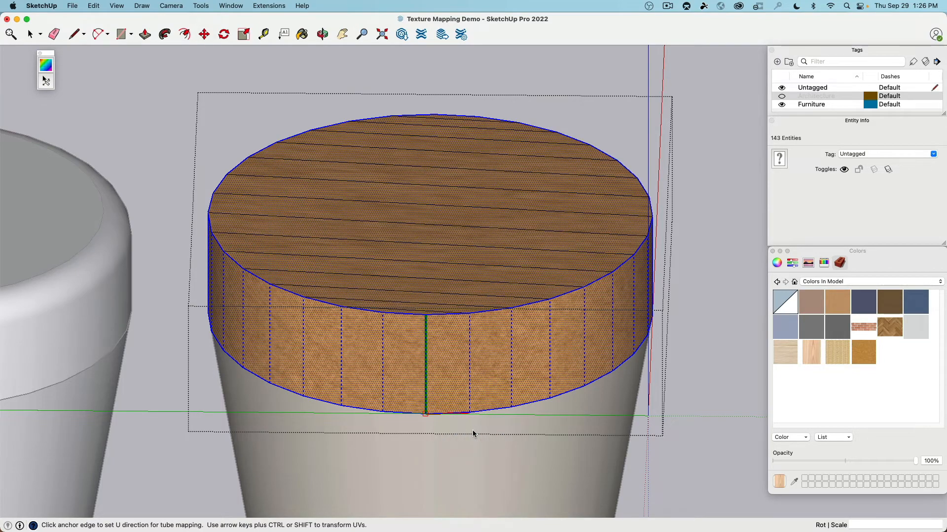
- Leave SketchUV and compare the cushion's side texture with and without the tube mapping by undoing and redoing it
{"action": "middle_click_drag", "start_coordinate": [472, 430], "coordinate": [435, 377]}
{"action": "scroll", "coordinate": [435, 378], "scroll_direction": "up", "scroll_amount": 5}
{"action": "scroll", "coordinate": [559, 458], "scroll_direction": "down", "scroll_amount": 3}
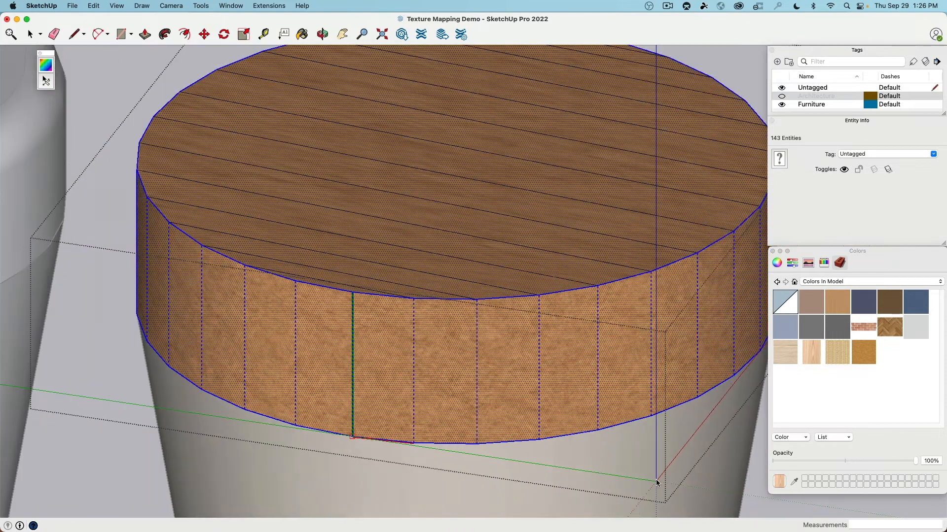
{"action": "left_click", "coordinate": [34, 36]}
{"action": "left_click", "coordinate": [116, 117]}
{"action": "scroll", "coordinate": [361, 378], "scroll_direction": "up", "scroll_amount": 3}
{"action": "double_click", "coordinate": [361, 377]}
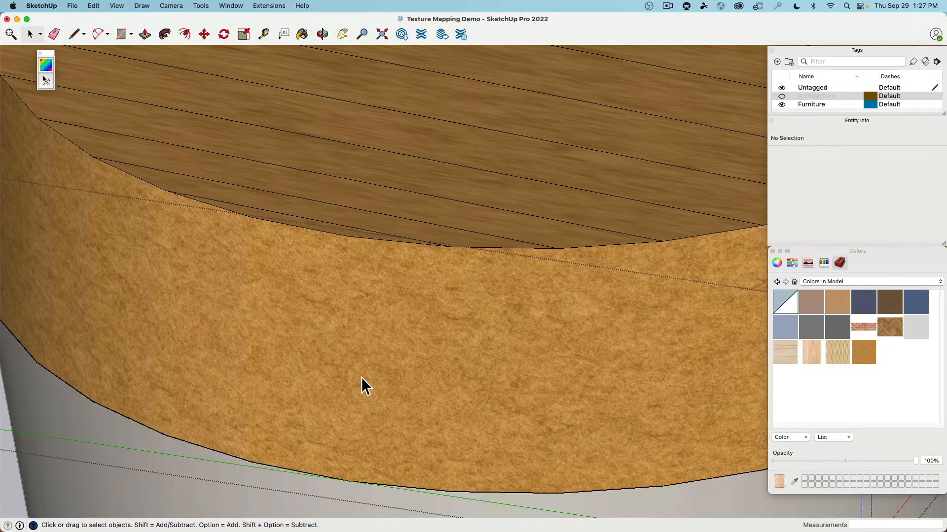
{"action": "key", "text": "super+z"}
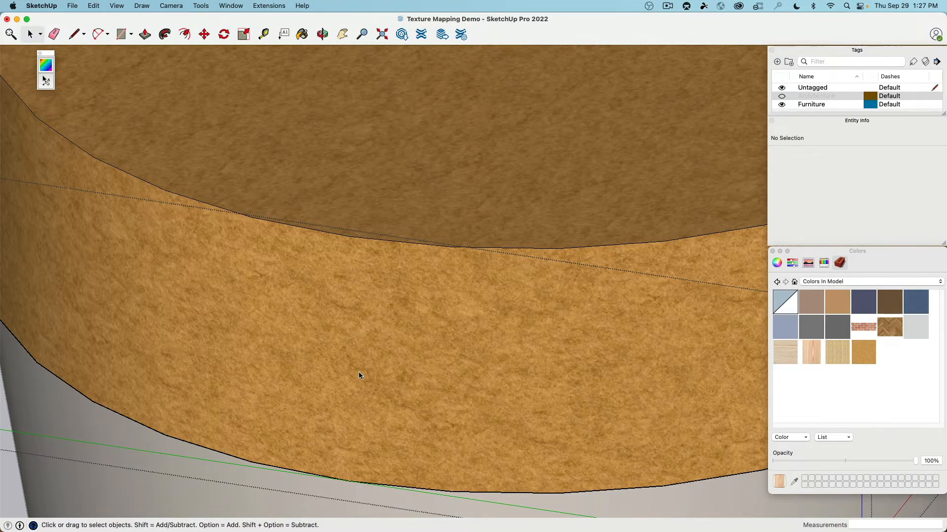
{"action": "key", "text": "super+shift+z"}
- Erase all the parallel dividing lines across the cushion's top face
{"action": "scroll", "coordinate": [361, 375], "scroll_direction": "down", "scroll_amount": 5}
{"action": "middle_click_drag", "start_coordinate": [386, 309], "coordinate": [404, 349]}
{"action": "scroll", "coordinate": [404, 349], "scroll_direction": "up", "scroll_amount": 4}
{"action": "left_click", "coordinate": [390, 359]}
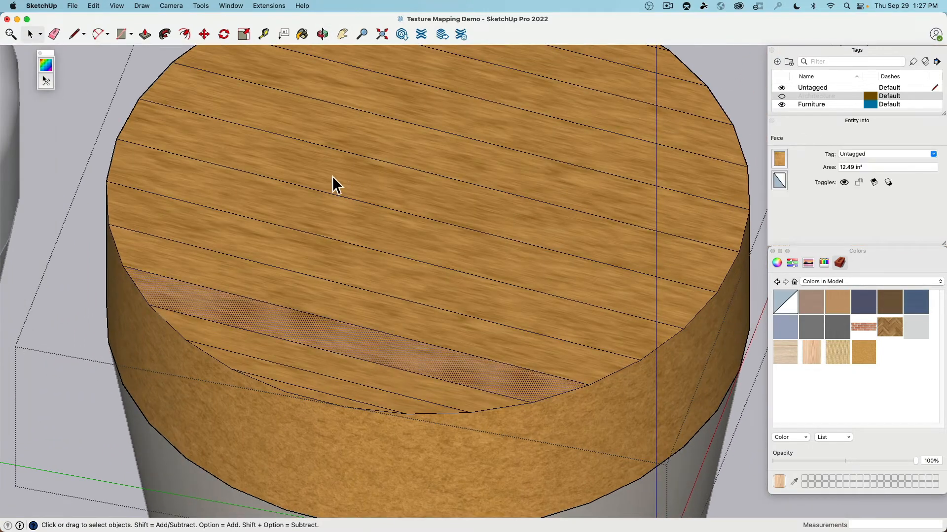
{"action": "left_click", "coordinate": [56, 37]}
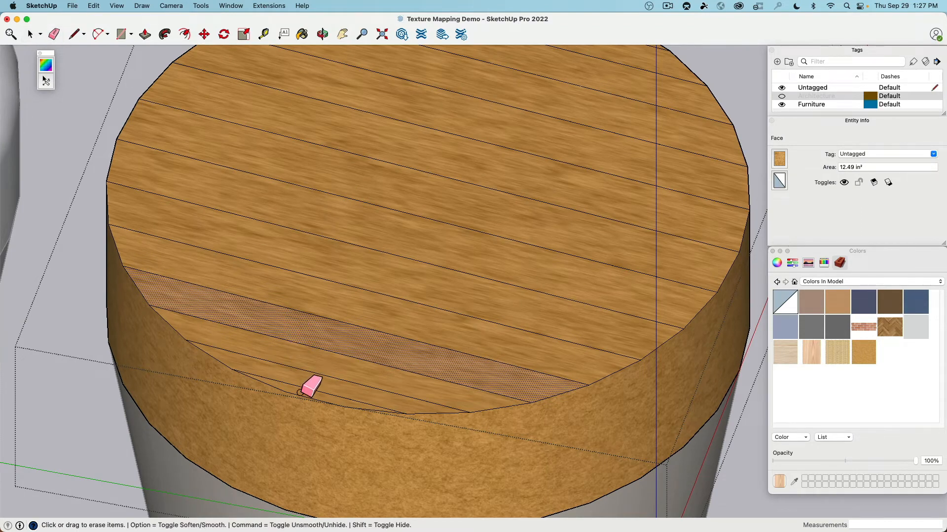
{"action": "left_click_drag", "start_coordinate": [298, 397], "coordinate": [449, 138]}
{"action": "scroll", "coordinate": [448, 140], "scroll_direction": "down", "scroll_amount": 5}
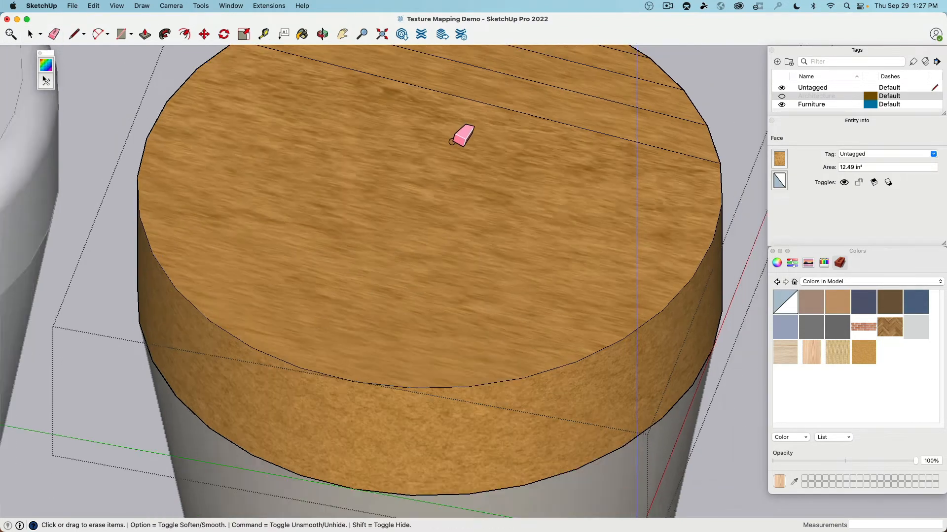
{"action": "middle_click_drag", "start_coordinate": [447, 142], "coordinate": [396, 282], "text": "shift"}
{"action": "scroll", "coordinate": [397, 281], "scroll_direction": "up", "scroll_amount": 5}
{"action": "mouse_move", "coordinate": [397, 281]}
{"action": "left_mouse_down"}
{"action": "mouse_move", "coordinate": [458, 142]}
{"action": "mouse_move", "coordinate": [453, 154]}
{"action": "left_mouse_up"}
{"action": "scroll", "coordinate": [405, 260], "scroll_direction": "down", "scroll_amount": 4}
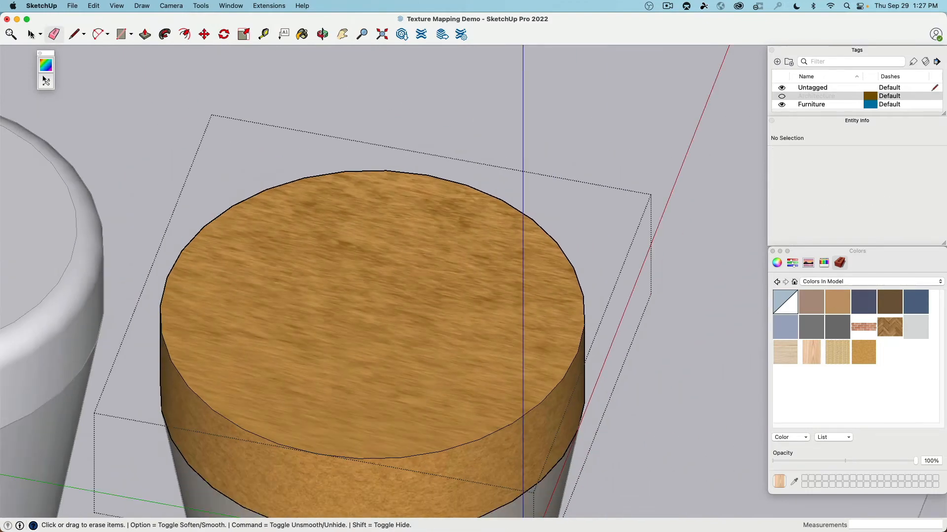
- Reapply the Felt Orange texture to the cushion's top face to clear the stretched mapping and leave the group
{"action": "left_click", "coordinate": [30, 34]}
{"action": "left_click", "coordinate": [303, 307]}
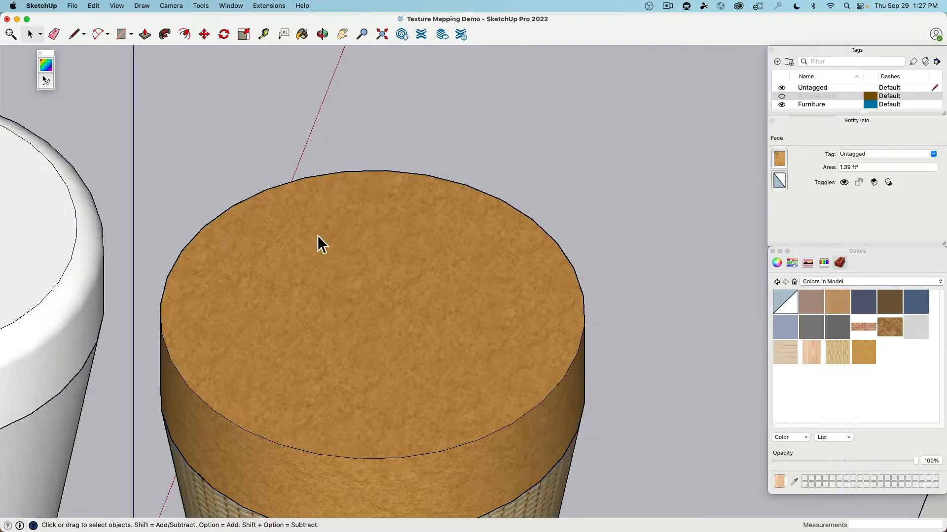
{"action": "middle_click_drag", "start_coordinate": [318, 238], "coordinate": [411, 198]}
{"action": "scroll", "coordinate": [430, 197], "scroll_direction": "down", "scroll_amount": 5}
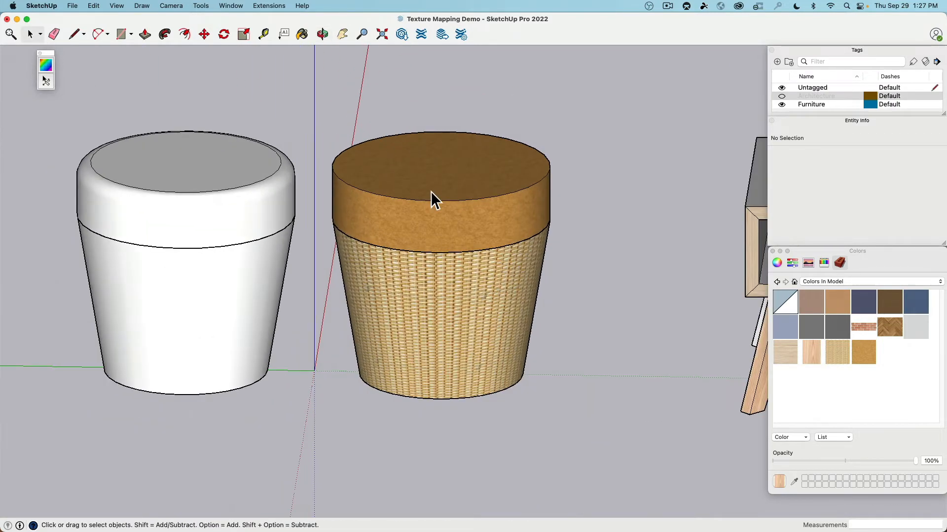
- Open the second stool's rounded cushion group and apply the Felt Orange texture to its top face and curved side surface
{"action": "middle_click_drag", "start_coordinate": [307, 273], "coordinate": [425, 299], "text": "shift"}
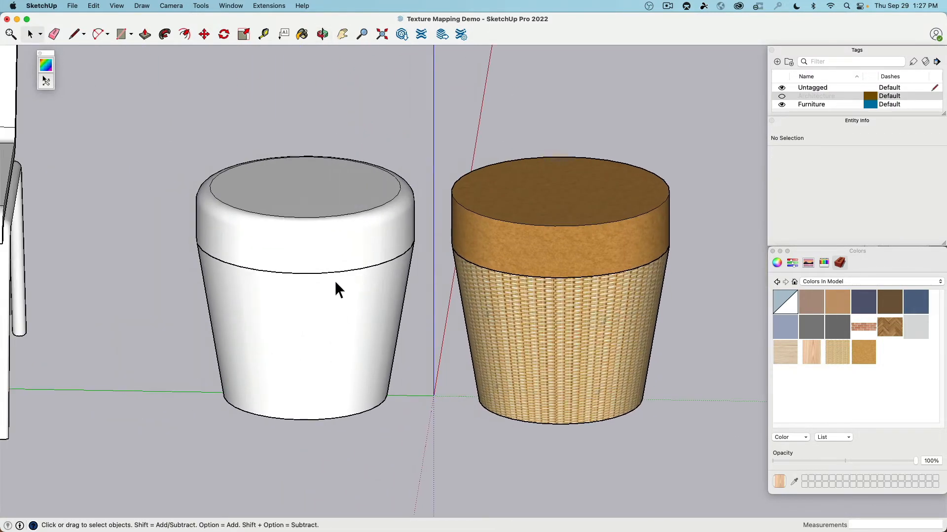
{"action": "scroll", "coordinate": [348, 272], "scroll_direction": "up", "scroll_amount": 3}
{"action": "left_click", "coordinate": [316, 242]}
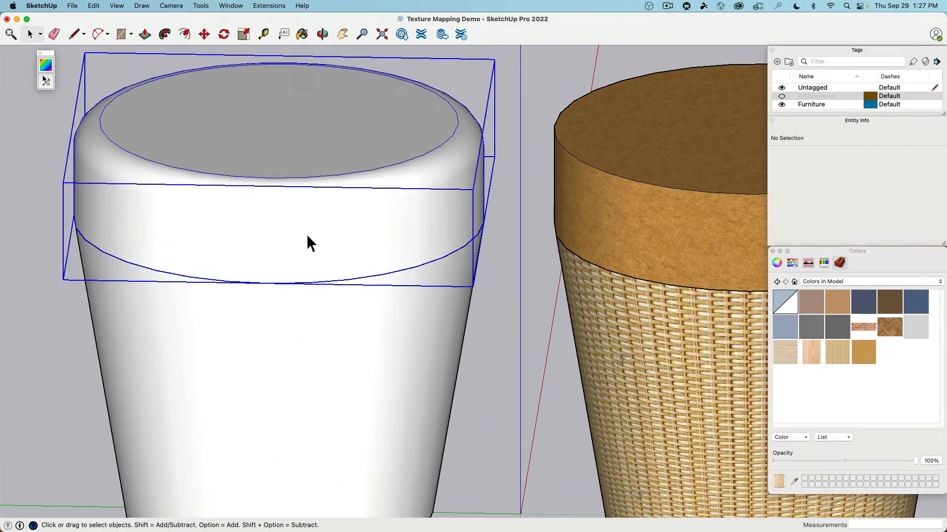
{"action": "double_click", "coordinate": [295, 229]}
{"action": "middle_click_drag", "start_coordinate": [300, 231], "coordinate": [338, 283], "text": "shift"}
{"action": "scroll", "coordinate": [338, 283], "scroll_direction": "up", "scroll_amount": 3}
{"action": "left_click", "coordinate": [341, 283]}
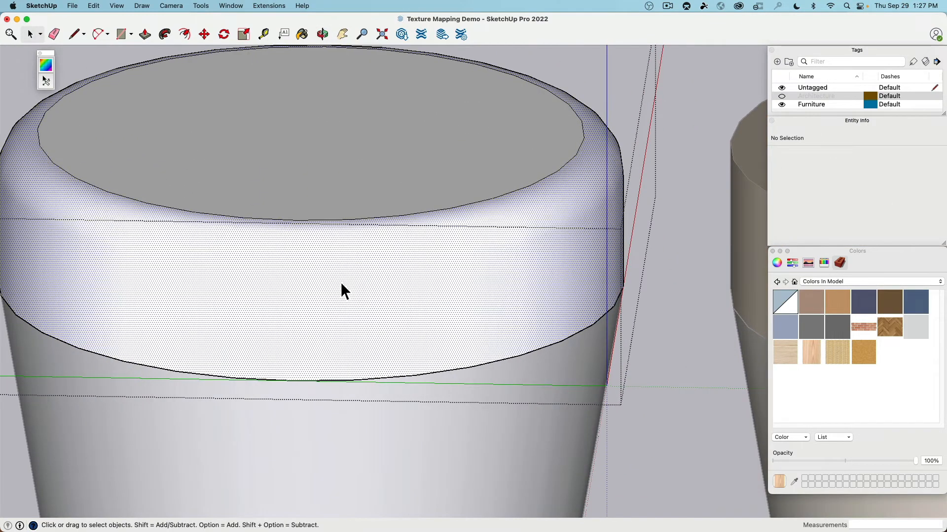
{"action": "left_click", "coordinate": [347, 197]}
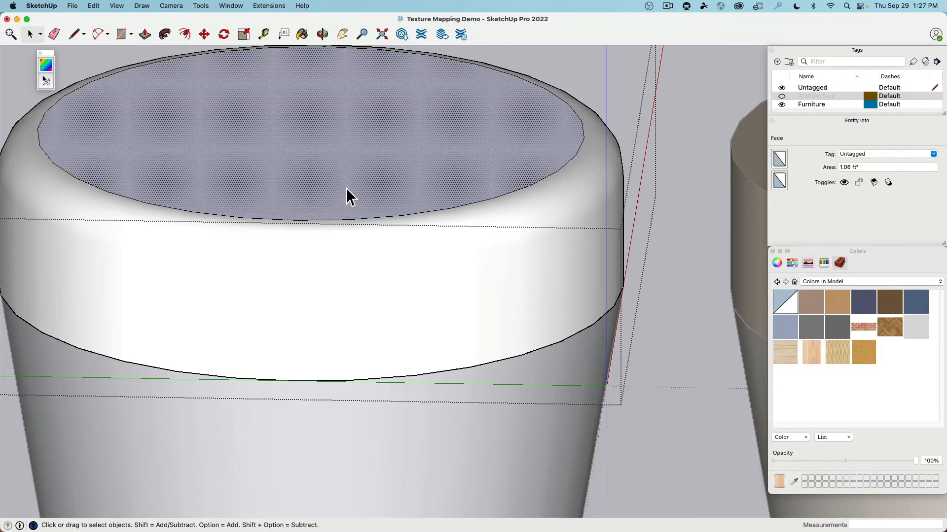
{"action": "left_click", "coordinate": [869, 360]}
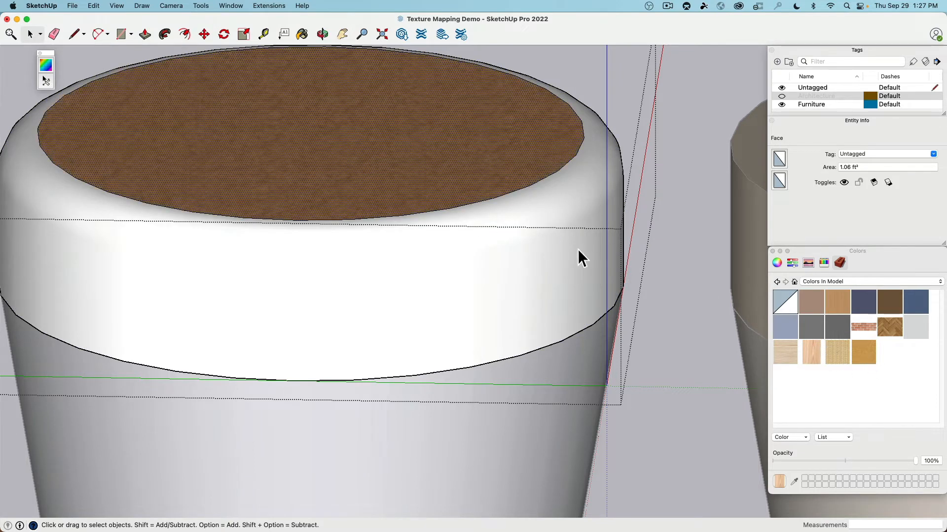
{"action": "left_click", "coordinate": [564, 292]}
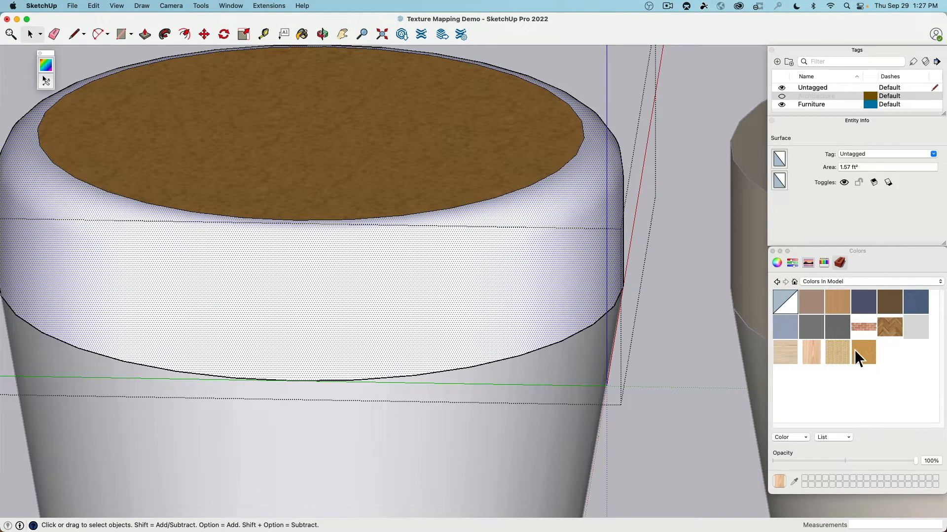
{"action": "left_click", "coordinate": [858, 353]}
- Select all geometry of the rounded cushion, anchor SketchUV at a front vertex on its lower rim and apply Tube Map
{"action": "scroll", "coordinate": [556, 329], "scroll_direction": "up", "scroll_amount": 10}
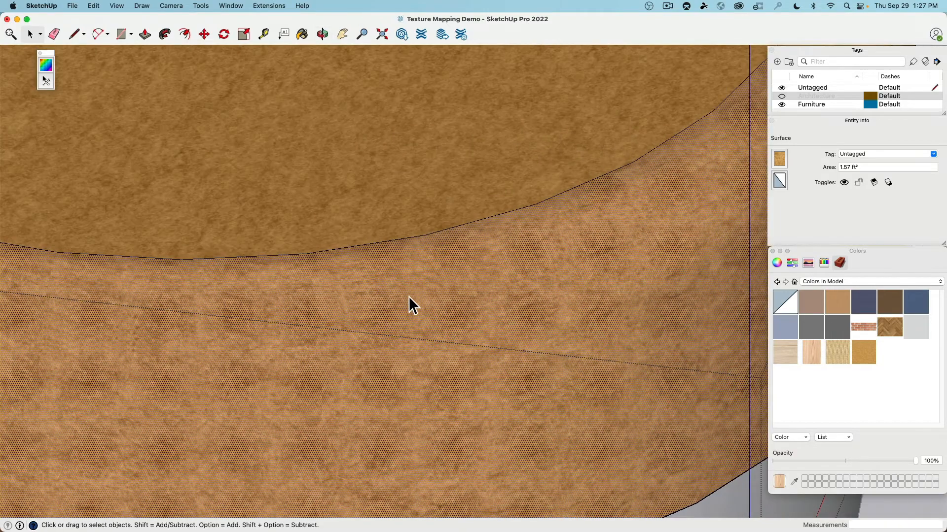
{"action": "scroll", "coordinate": [323, 291], "scroll_direction": "down", "scroll_amount": 8}
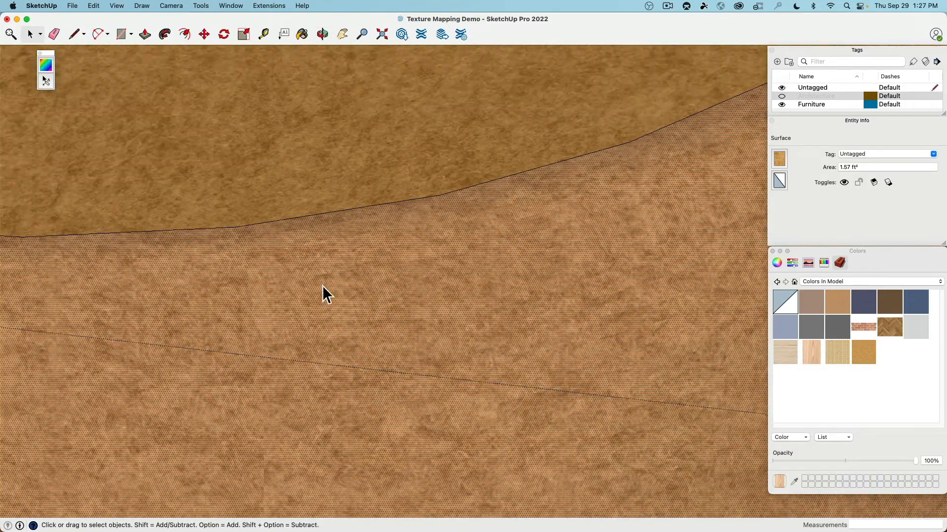
{"action": "middle_click_drag", "start_coordinate": [324, 296], "coordinate": [401, 268]}
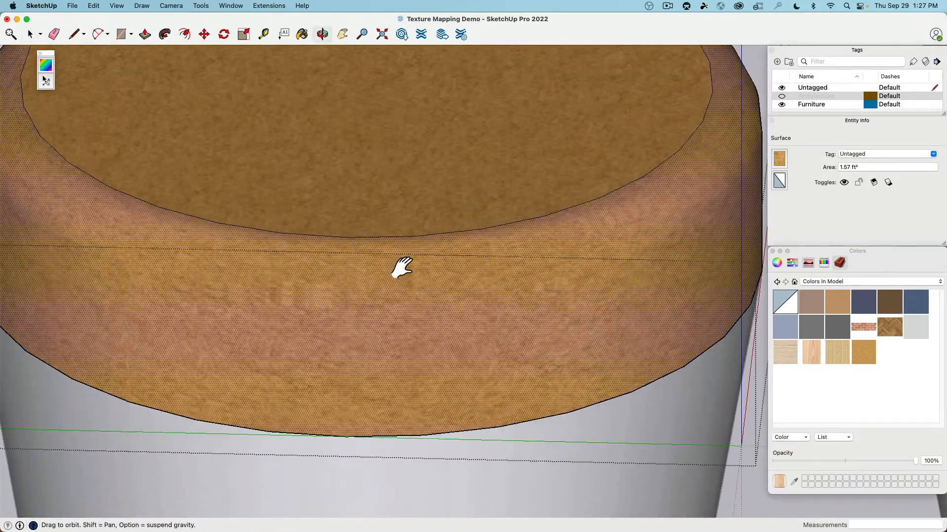
{"action": "double_click", "coordinate": [359, 331]}
{"action": "triple_click", "coordinate": [360, 334]}
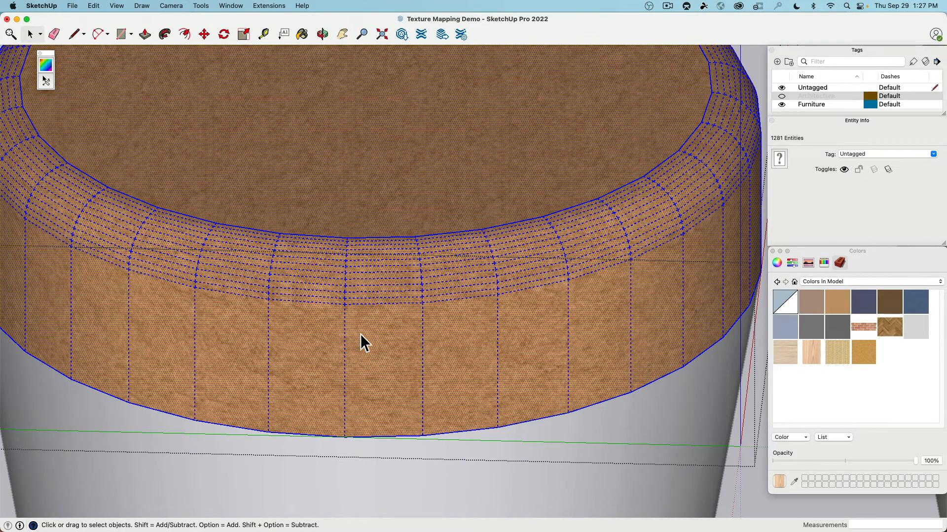
{"action": "middle_click_drag", "start_coordinate": [360, 333], "coordinate": [349, 336]}
{"action": "scroll", "coordinate": [333, 311], "scroll_direction": "down", "scroll_amount": 5}
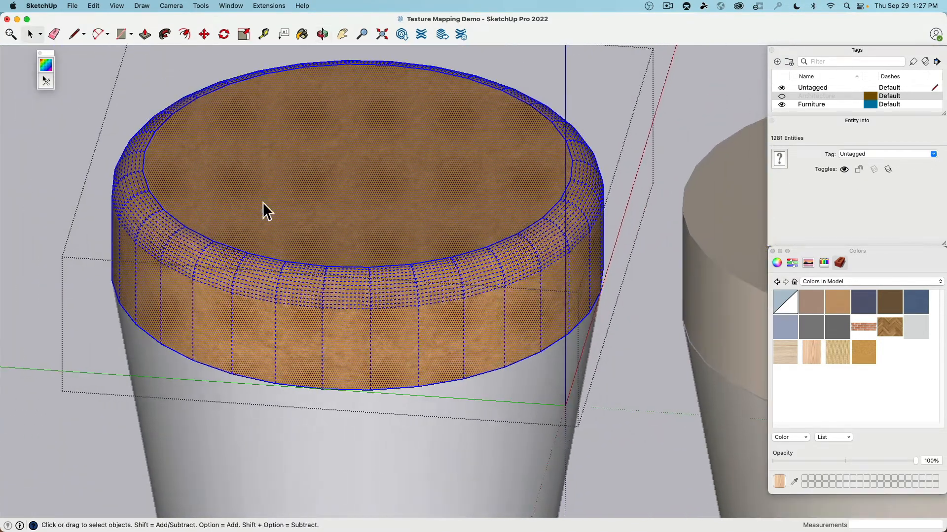
{"action": "left_click", "coordinate": [49, 70]}
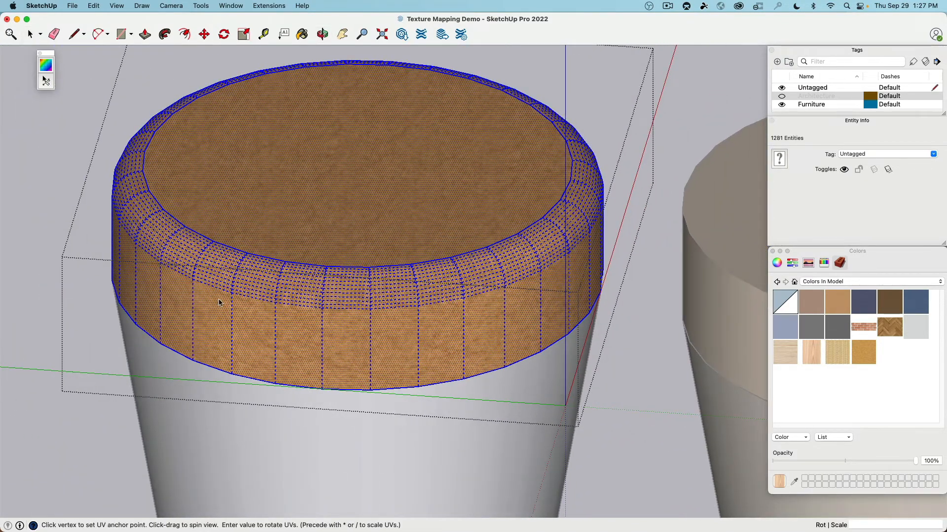
{"action": "left_click", "coordinate": [370, 391]}
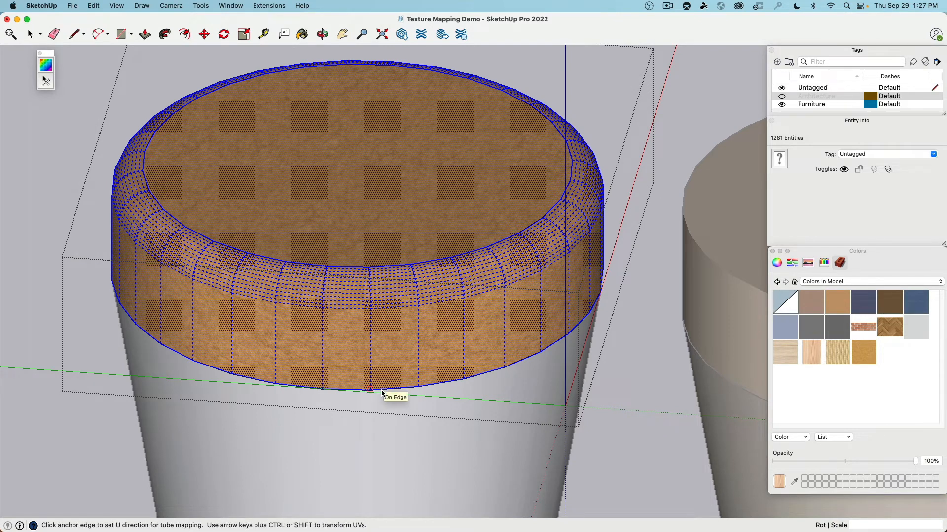
{"action": "left_click", "coordinate": [382, 393]}
{"action": "right_click", "coordinate": [385, 364]}
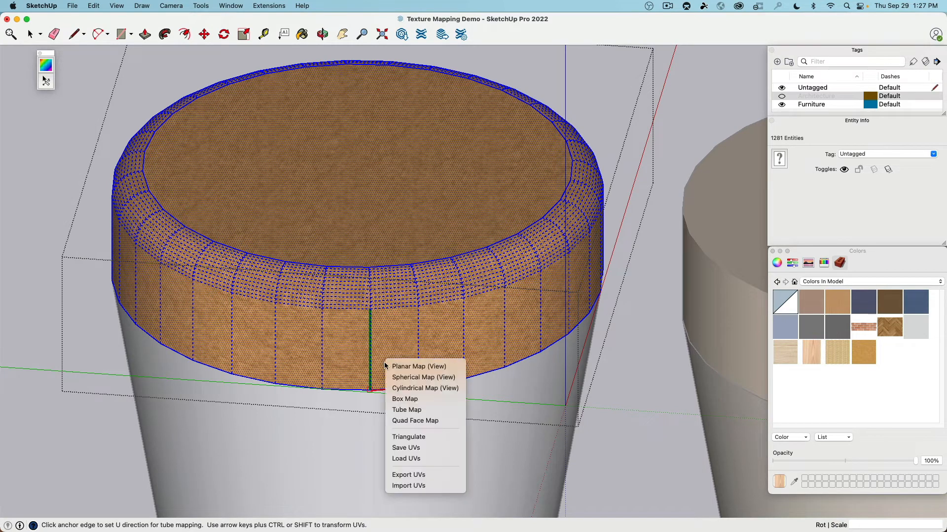
{"action": "left_click", "coordinate": [427, 410]}
- Erase all the parallel dividing lines across the rounded cushion's top face
{"action": "middle_click_drag", "start_coordinate": [427, 407], "coordinate": [397, 163]}
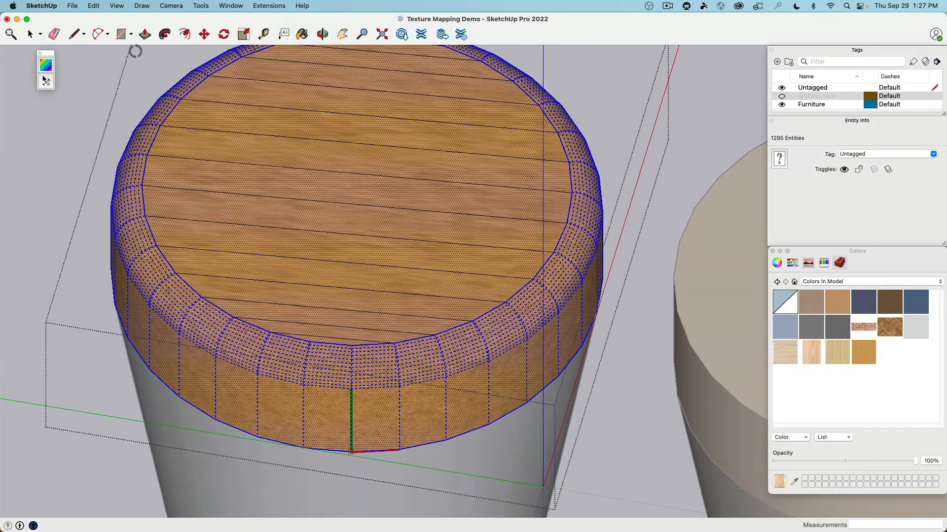
{"action": "key", "text": "e"}
{"action": "mouse_move", "coordinate": [323, 345]}
{"action": "left_mouse_down"}
{"action": "mouse_move", "coordinate": [332, 259]}
{"action": "mouse_move", "coordinate": [375, 99]}
{"action": "left_mouse_up"}
{"action": "middle_click_drag", "start_coordinate": [375, 99], "coordinate": [359, 247]}
{"action": "left_click_drag", "start_coordinate": [359, 246], "coordinate": [362, 210]}
- Reapply the Felt Orange texture to the rounded cushion's top face to clear its stretched mapping and leave the group
{"action": "left_click", "coordinate": [30, 34]}
{"action": "left_click", "coordinate": [294, 331]}
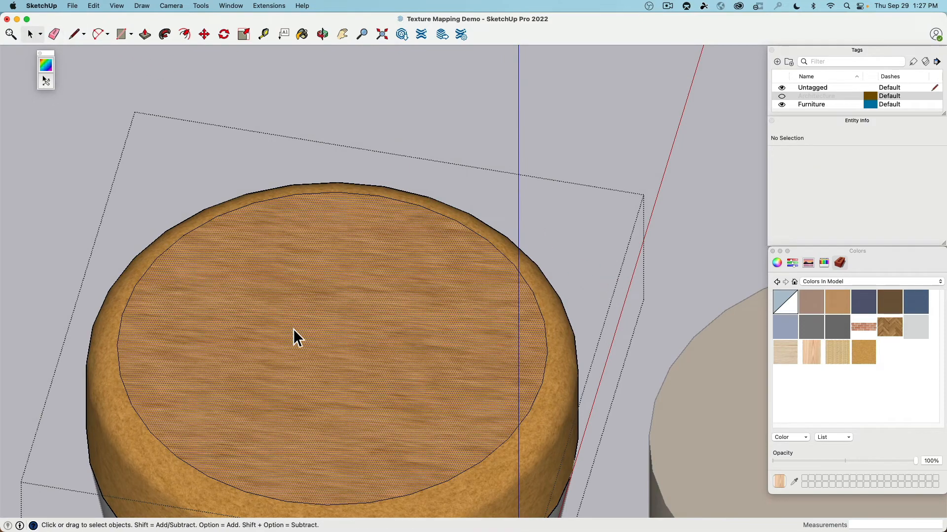
{"action": "left_click_drag", "start_coordinate": [862, 351], "coordinate": [537, 336]}
{"action": "left_click", "coordinate": [572, 164]}
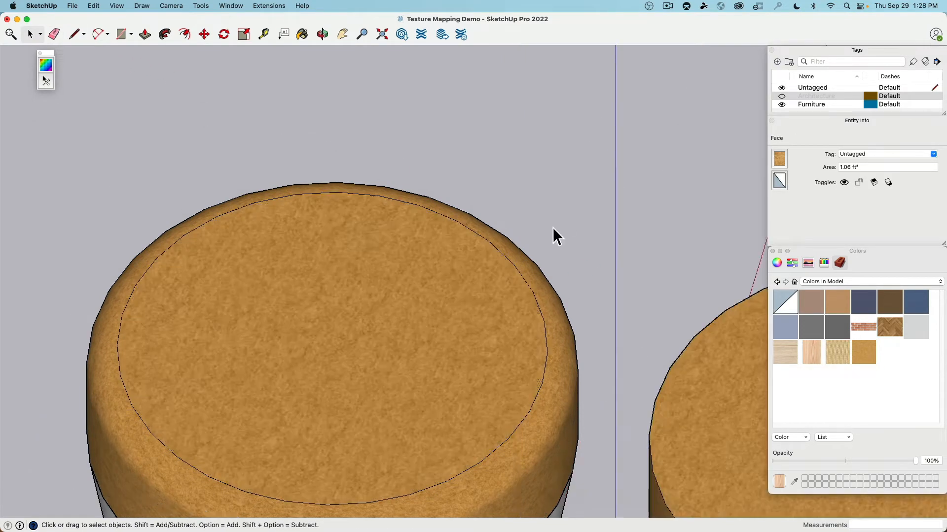
- Delete the plain white base beneath the rounded cushion
{"action": "scroll", "coordinate": [551, 229], "scroll_direction": "down", "scroll_amount": 5}
{"action": "middle_click_drag", "start_coordinate": [548, 288], "coordinate": [498, 202]}
{"action": "scroll", "coordinate": [480, 273], "scroll_direction": "up", "scroll_amount": 6}
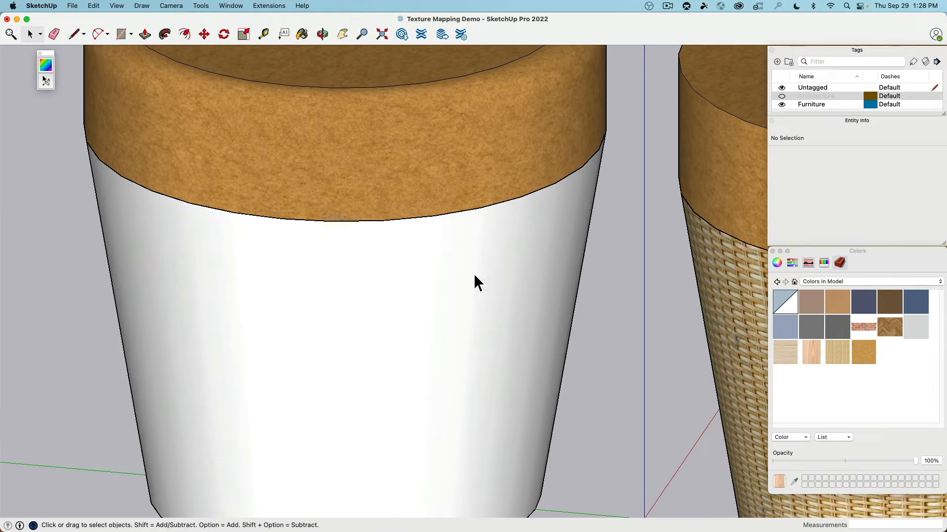
{"action": "left_click", "coordinate": [474, 274]}
{"action": "scroll", "coordinate": [474, 274], "scroll_direction": "down", "scroll_amount": 6}
{"action": "key", "text": "Delete"}
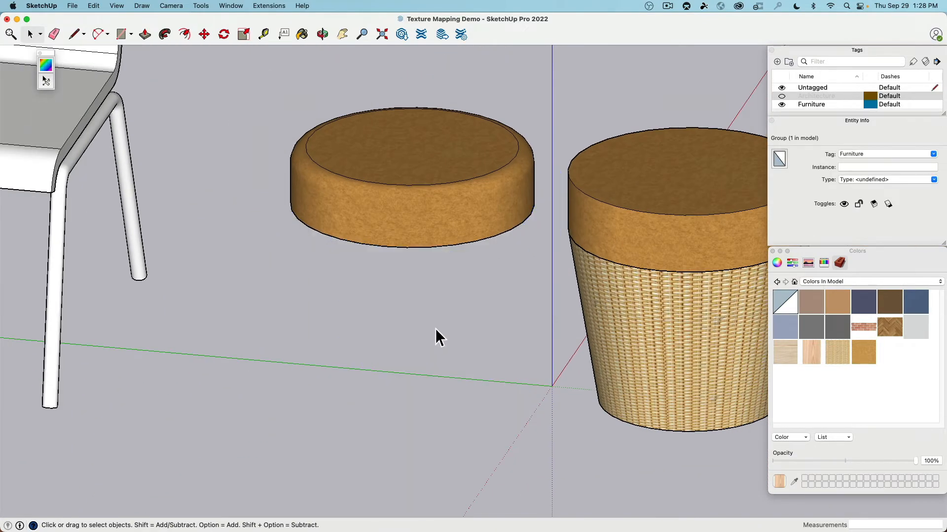
- Copy the finished stool's wicker base 1' 6 3/4" across so it sits directly under the rounded cushion
{"action": "left_click", "coordinate": [630, 328]}
{"action": "middle_click_drag", "start_coordinate": [533, 294], "coordinate": [429, 237]}
{"action": "key", "text": "m"}
{"action": "middle_click_drag", "start_coordinate": [481, 304], "coordinate": [533, 340]}
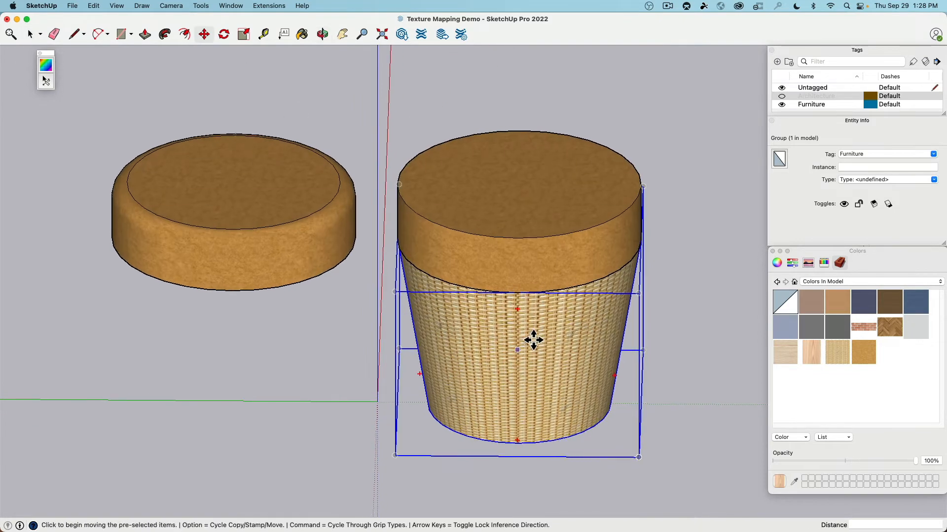
{"action": "key", "text": "alt"}
{"action": "left_click", "coordinate": [517, 294]}
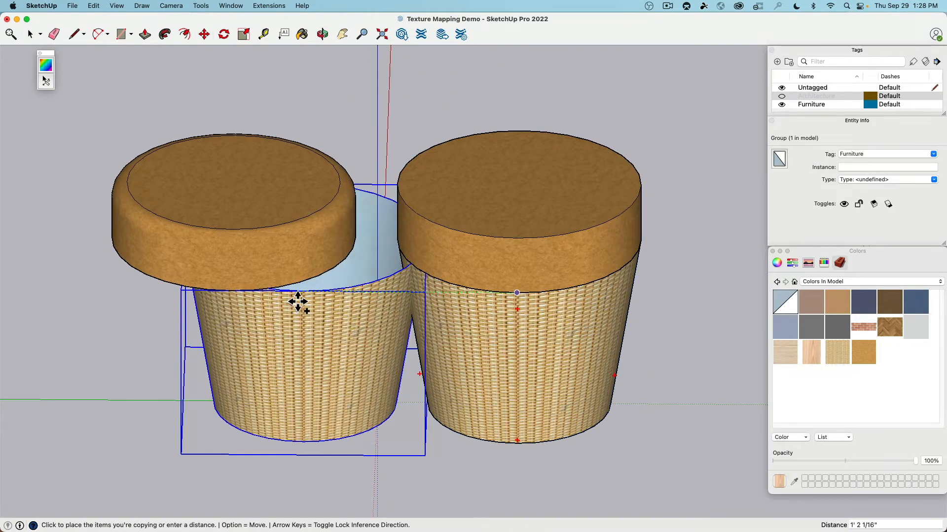
{"action": "left_click", "coordinate": [238, 301]}
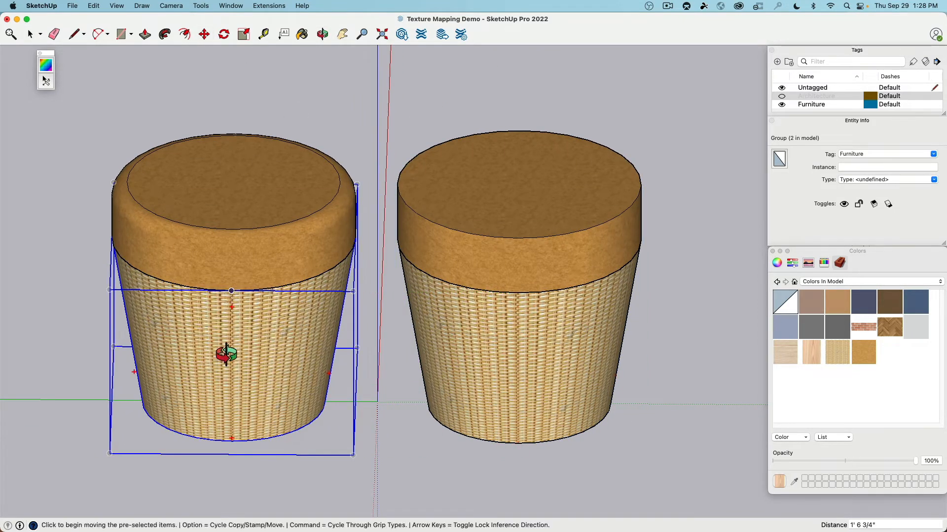
{"action": "middle_click_drag", "start_coordinate": [227, 354], "coordinate": [209, 363]}
{"action": "key", "text": "space"}
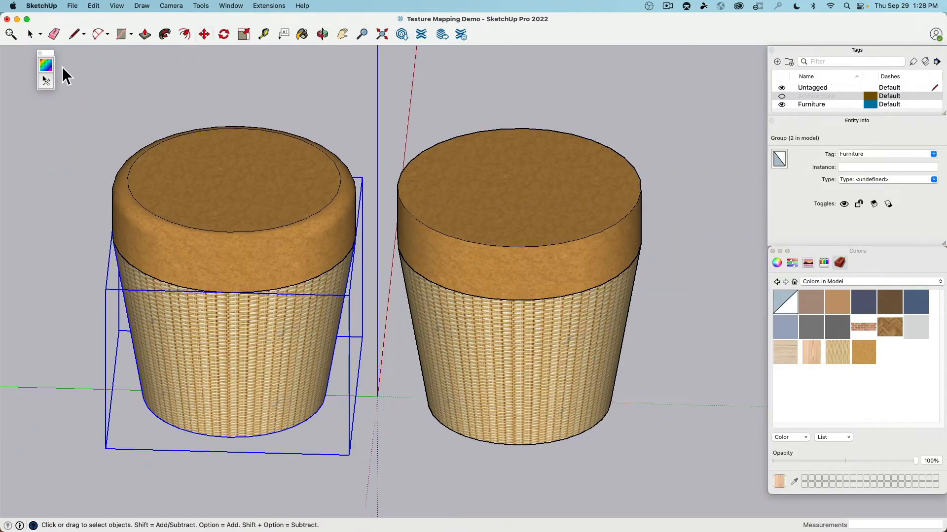
- Examine the felt mapping around the rounded cushion's rim and compare both finished stools from several angles
{"action": "left_click", "coordinate": [141, 101]}
{"action": "scroll", "coordinate": [371, 316], "scroll_direction": "down", "scroll_amount": 1}
{"action": "middle_click_drag", "start_coordinate": [371, 316], "coordinate": [367, 457]}
{"action": "scroll", "coordinate": [342, 294], "scroll_direction": "up", "scroll_amount": 4}
{"action": "middle_click_drag", "start_coordinate": [342, 294], "coordinate": [263, 293]}
{"action": "scroll", "coordinate": [263, 293], "scroll_direction": "up", "scroll_amount": 2}
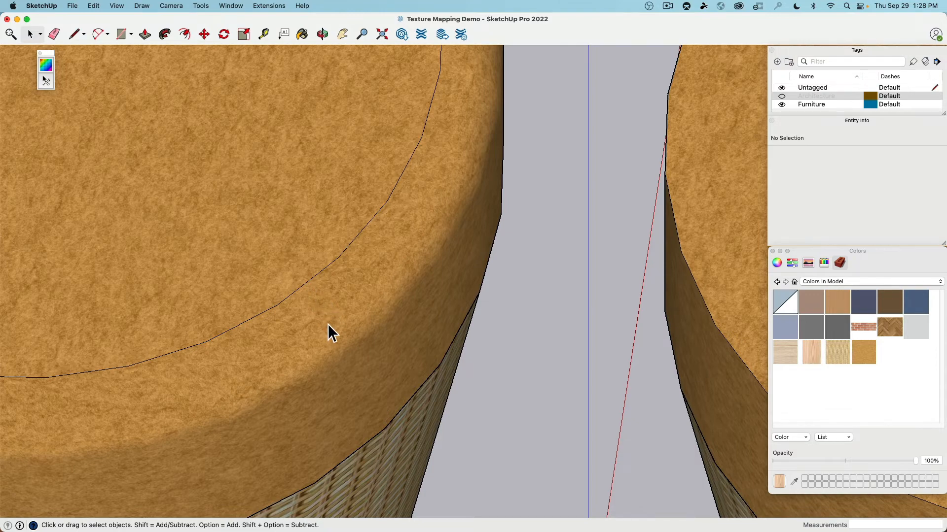
{"action": "scroll", "coordinate": [327, 324], "scroll_direction": "down", "scroll_amount": 5}
{"action": "middle_click_drag", "start_coordinate": [332, 336], "coordinate": [212, 161]}
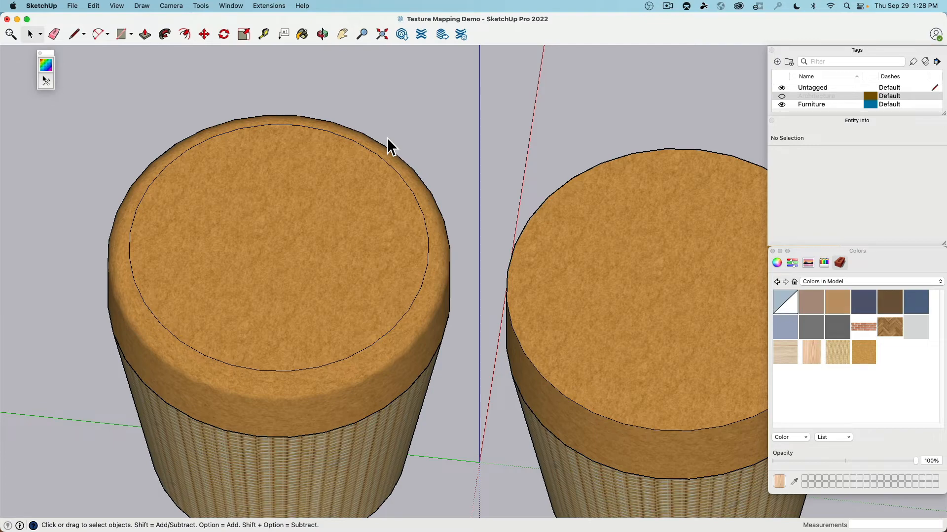
{"action": "middle_click_drag", "start_coordinate": [439, 285], "coordinate": [513, 223]}
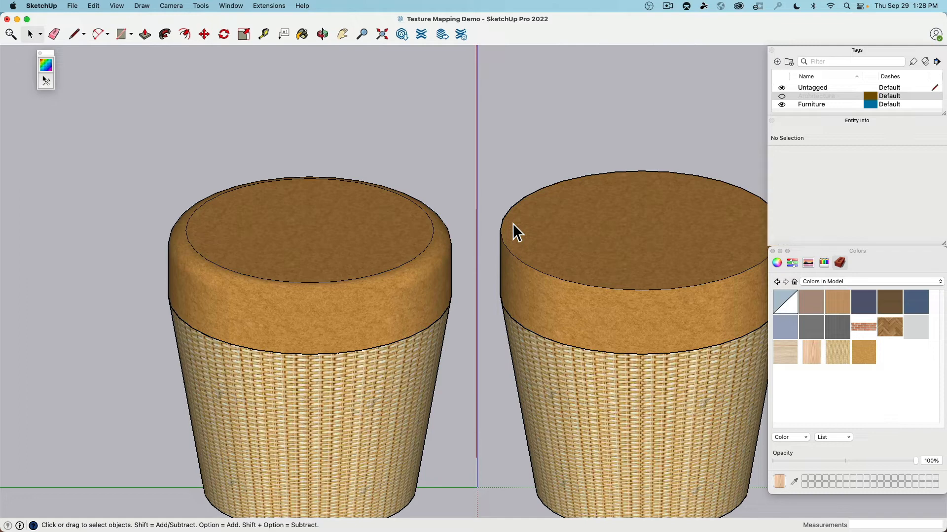
{"action": "scroll", "coordinate": [513, 229], "scroll_direction": "down", "scroll_amount": 2}
{"action": "middle_click_drag", "start_coordinate": [529, 281], "coordinate": [373, 238], "text": "shift"}
{"action": "scroll", "coordinate": [412, 281], "scroll_direction": "up", "scroll_amount": 2}
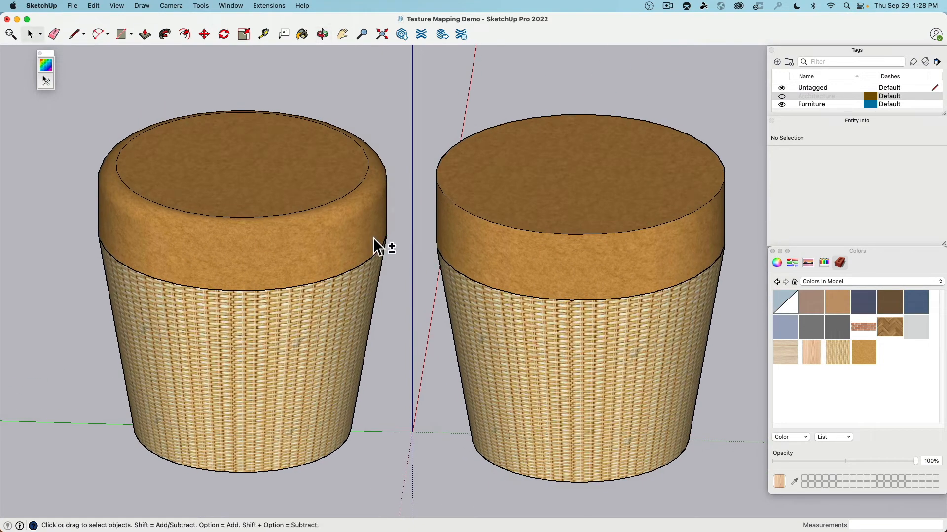
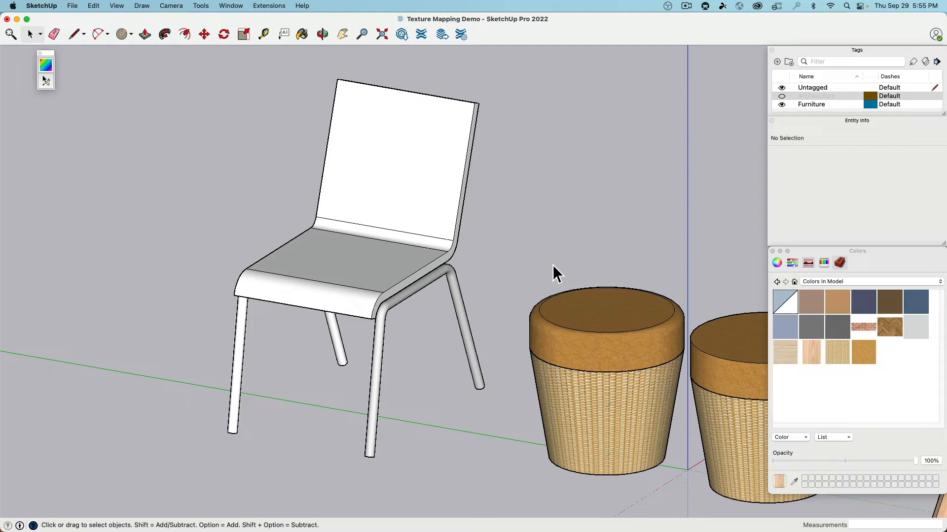
- Examine the untextured chair's seat and tubular legs alongside the finished stools
{"action": "middle_click_drag", "start_coordinate": [552, 265], "coordinate": [256, 252]}
{"action": "middle_click_drag", "start_coordinate": [463, 332], "coordinate": [338, 237]}
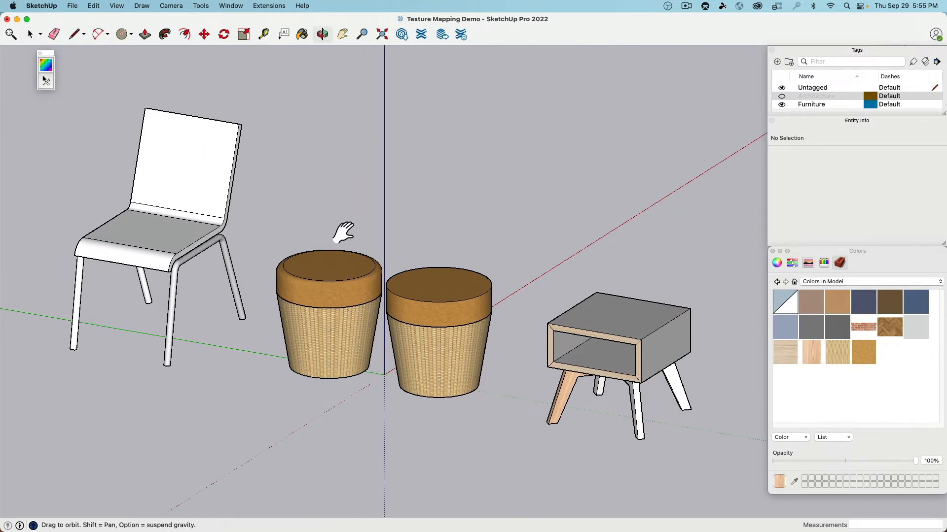
{"action": "scroll", "coordinate": [430, 274], "scroll_direction": "up", "scroll_amount": 8}
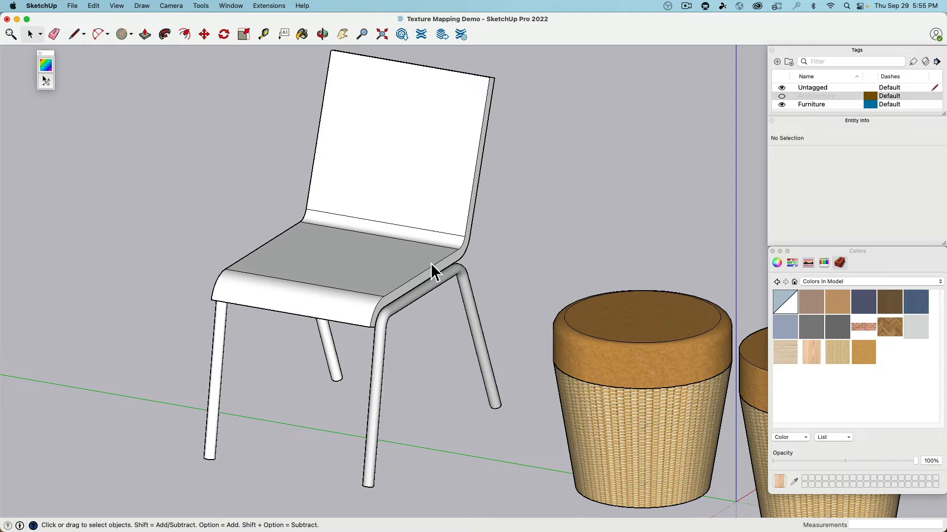
{"action": "middle_click_drag", "start_coordinate": [431, 263], "coordinate": [370, 378]}
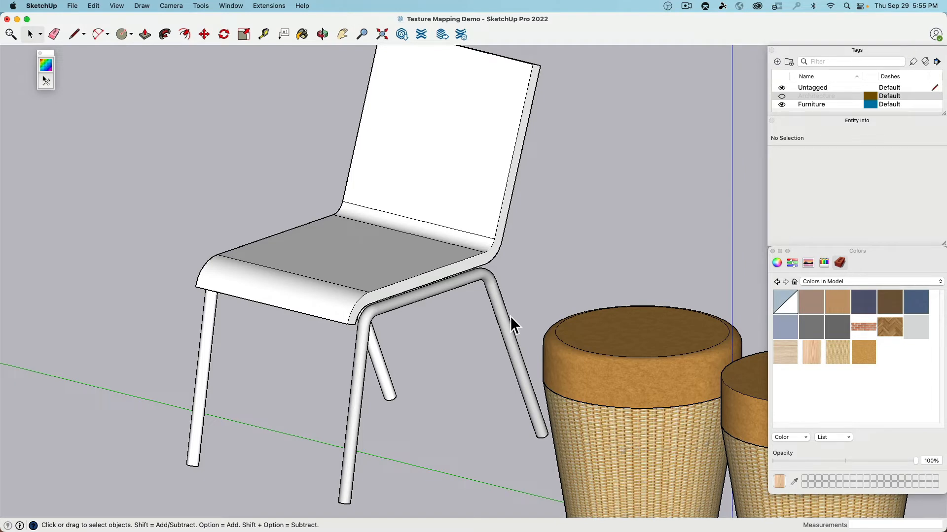
{"action": "middle_click_drag", "start_coordinate": [566, 289], "coordinate": [480, 409]}
{"action": "middle_click_drag", "start_coordinate": [480, 409], "coordinate": [351, 304], "text": "shift"}
{"action": "left_click", "coordinate": [451, 309]}
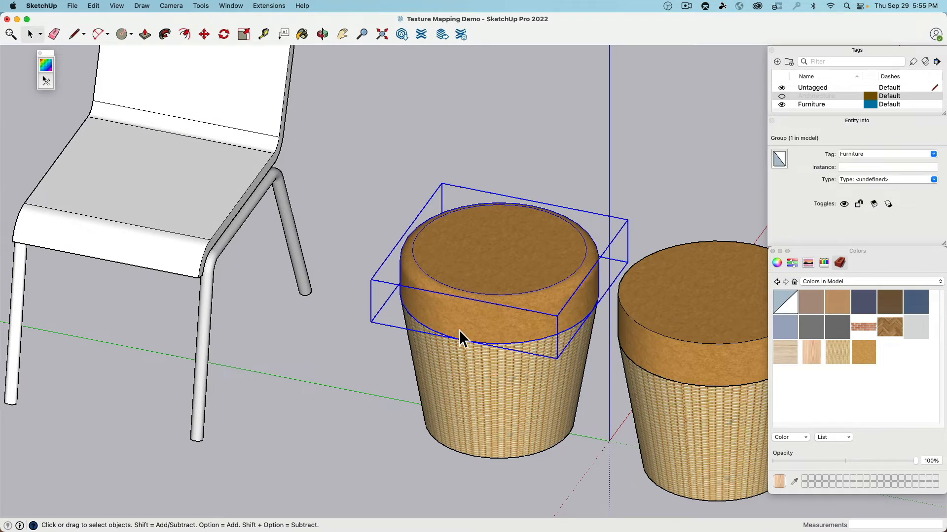
{"action": "left_click", "coordinate": [469, 389]}
{"action": "left_click", "coordinate": [301, 333]}
{"action": "middle_click_drag", "start_coordinate": [302, 333], "coordinate": [364, 323], "text": "shift"}
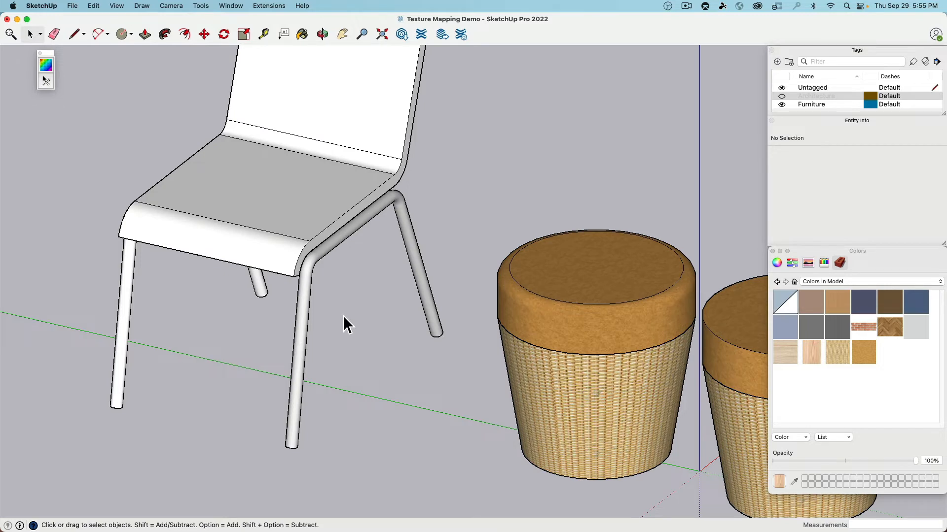
- Paint the geometry of both of the chair's tubular leg frames with the light grey model material
{"action": "left_click", "coordinate": [307, 311]}
{"action": "double_click", "coordinate": [307, 312]}
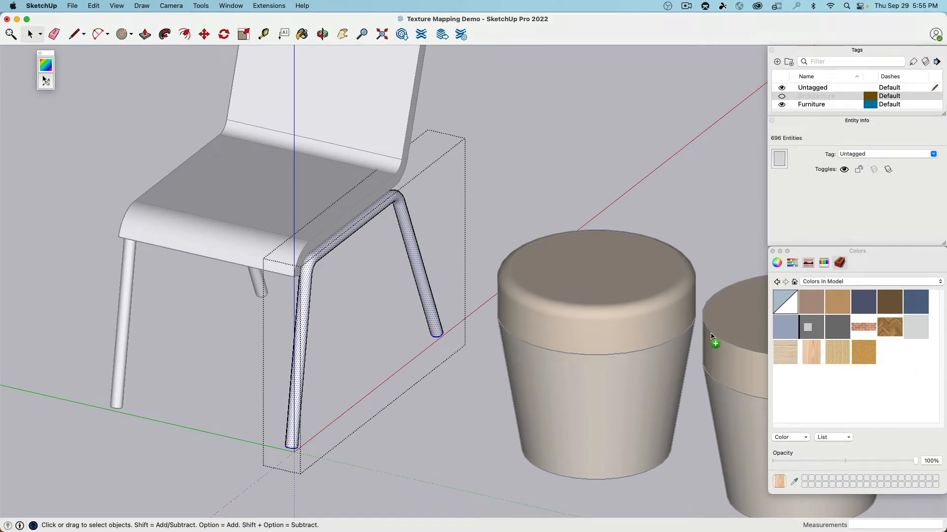
{"action": "left_click", "coordinate": [127, 300]}
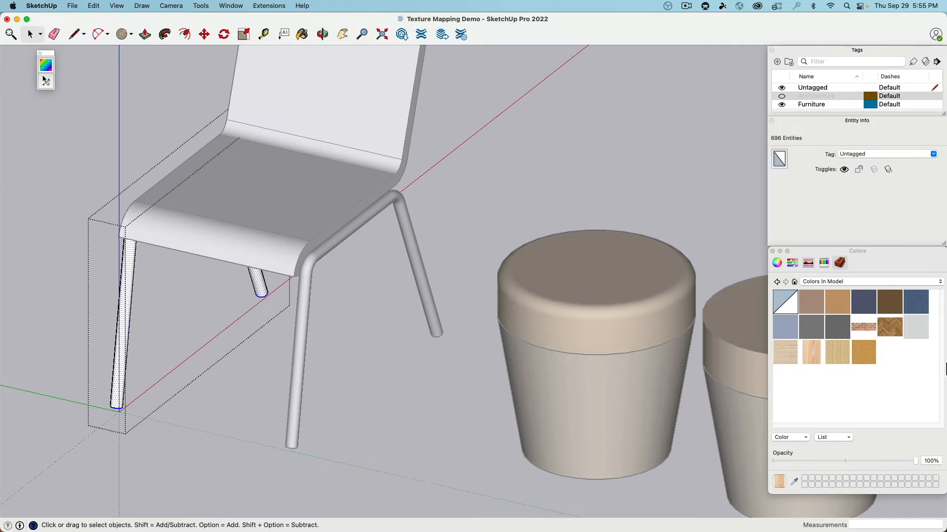
{"action": "left_click_drag", "start_coordinate": [921, 326], "coordinate": [124, 293]}
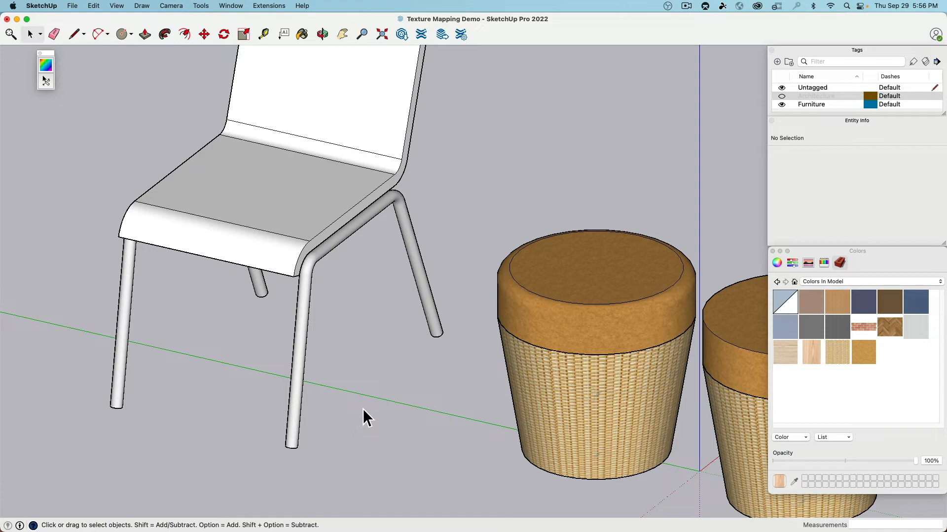
- Measure the diameter of the round end at the foot of the chair's tubular leg
{"action": "middle_click_drag", "start_coordinate": [316, 463], "coordinate": [449, 147]}
{"action": "scroll", "coordinate": [332, 328], "scroll_direction": "up", "scroll_amount": 5}
{"action": "middle_click_drag", "start_coordinate": [333, 330], "coordinate": [356, 285]}
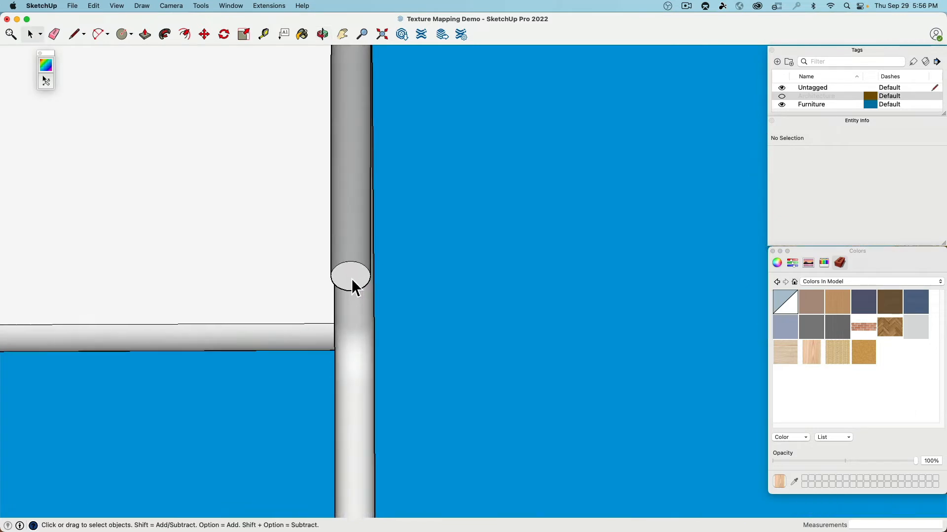
{"action": "scroll", "coordinate": [359, 274], "scroll_direction": "up", "scroll_amount": 3}
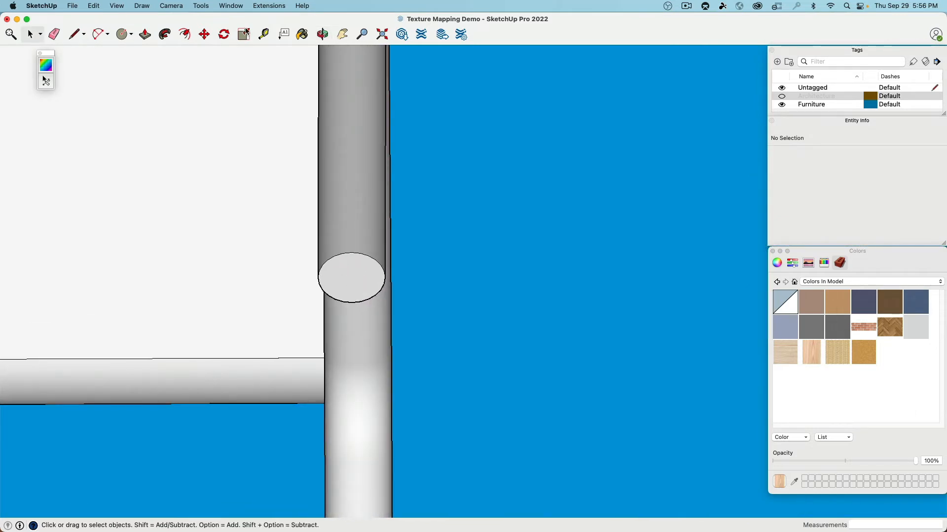
{"action": "left_click", "coordinate": [264, 34]}
{"action": "left_click", "coordinate": [319, 277]}
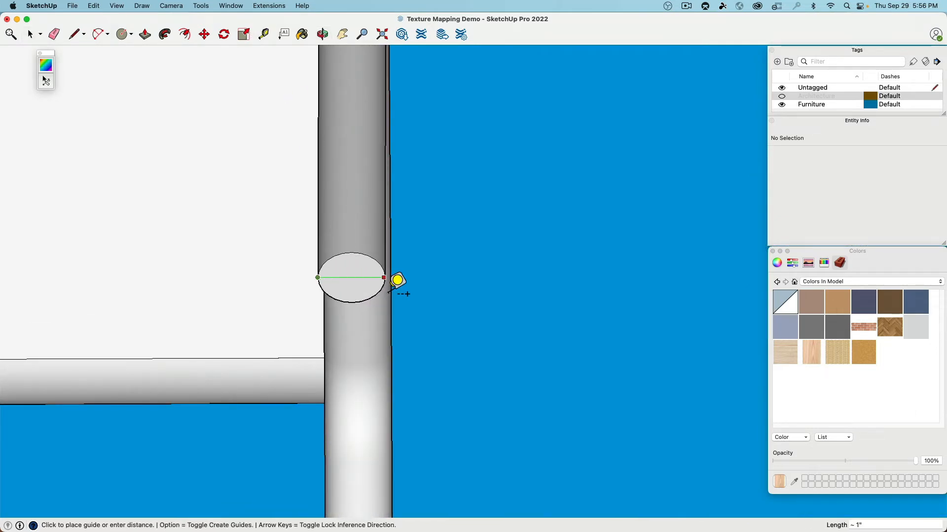
{"action": "key", "text": "Escape"}
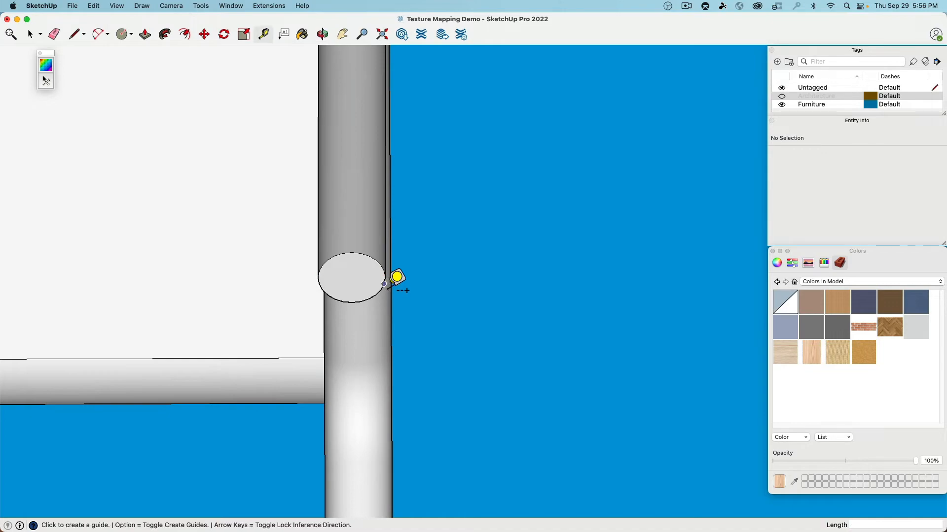
- Draw a circle with a 0.5" radius on the ground between the chair and the stool
{"action": "scroll", "coordinate": [390, 287], "scroll_direction": "down", "scroll_amount": 8}
{"action": "middle_click_drag", "start_coordinate": [402, 276], "coordinate": [388, 305]}
{"action": "scroll", "coordinate": [387, 296], "scroll_direction": "down", "scroll_amount": 2}
{"action": "left_click", "coordinate": [122, 38]}
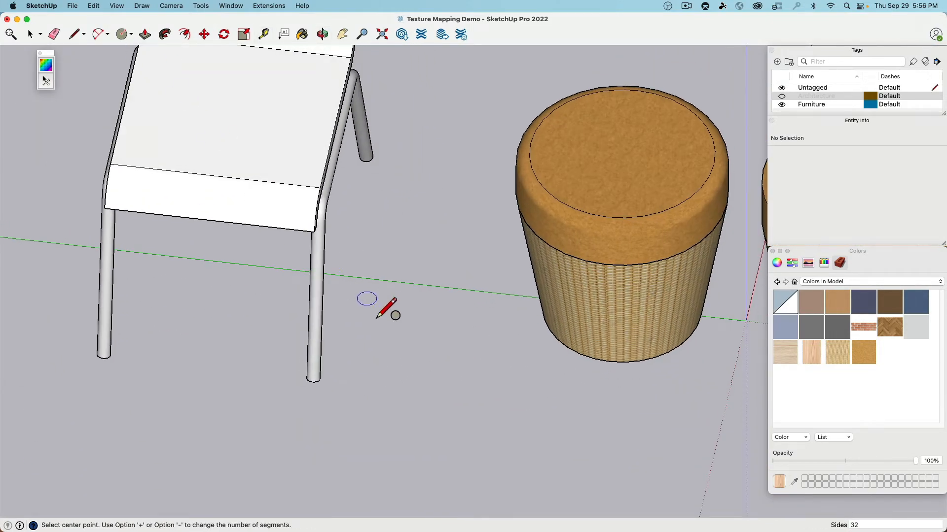
{"action": "left_click", "coordinate": [412, 317]}
{"action": "type", "text": ".5"}
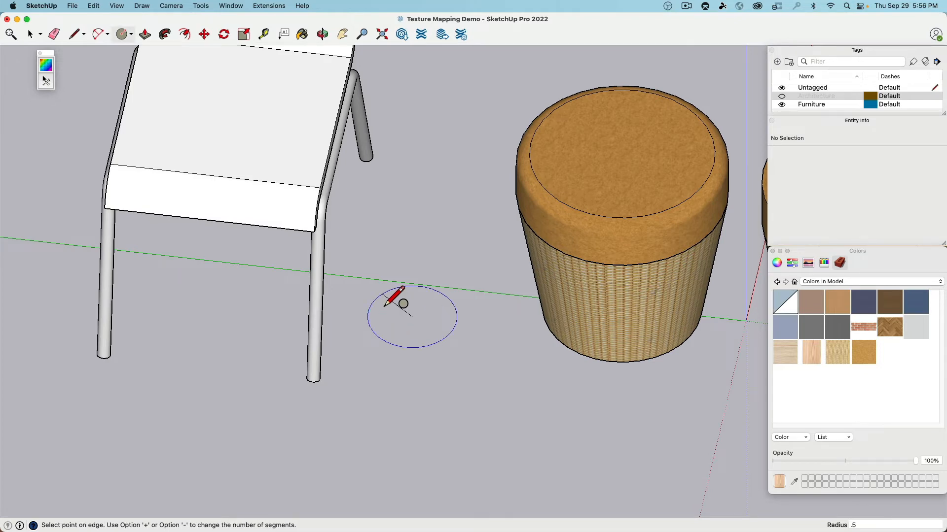
{"action": "key", "text": "Return"}
{"action": "key", "text": "space"}
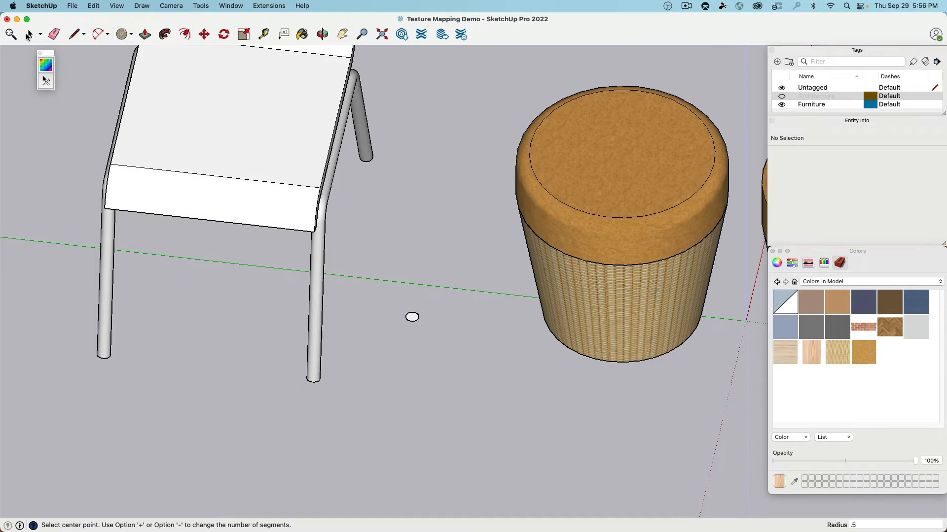
- Copy the small circle's circumference value without the approximation sign and delete the circle's edge
{"action": "scroll", "coordinate": [424, 326], "scroll_direction": "up", "scroll_amount": 5}
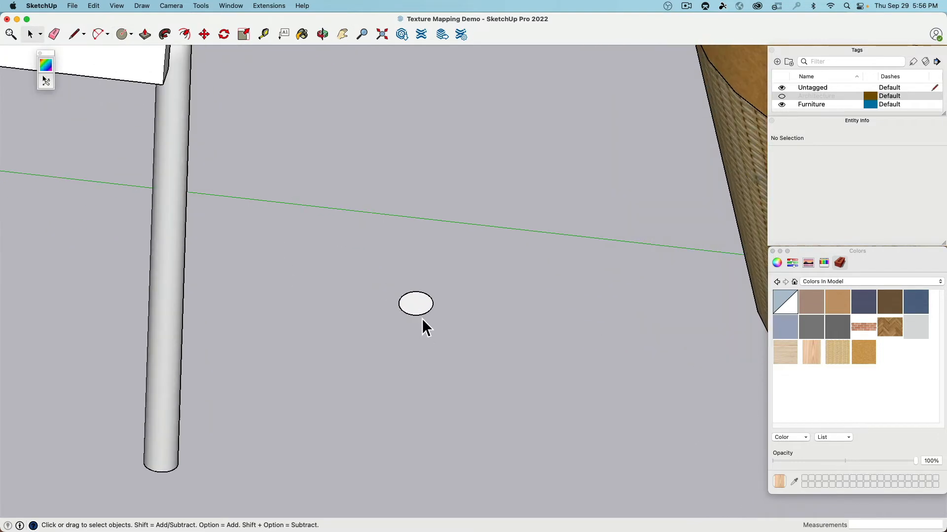
{"action": "left_click", "coordinate": [422, 315]}
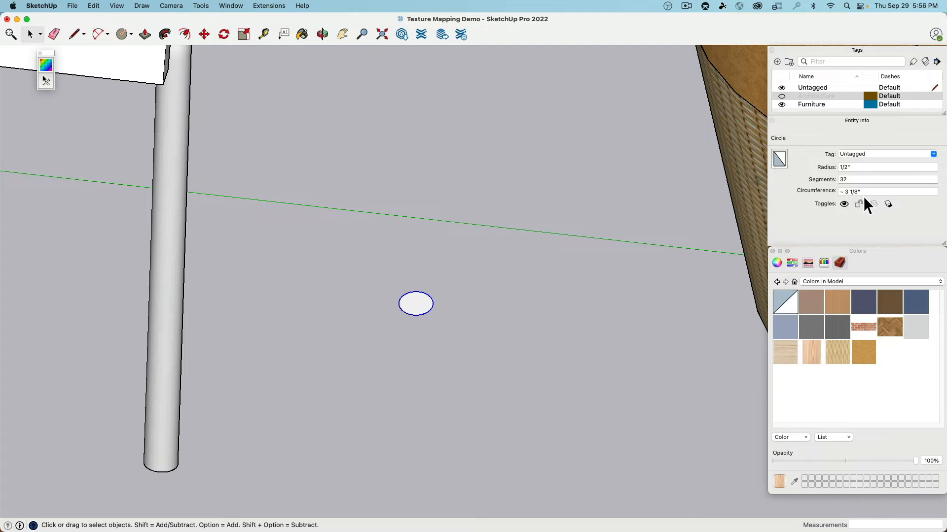
{"action": "scroll", "coordinate": [492, 235], "scroll_direction": "down", "scroll_amount": 1}
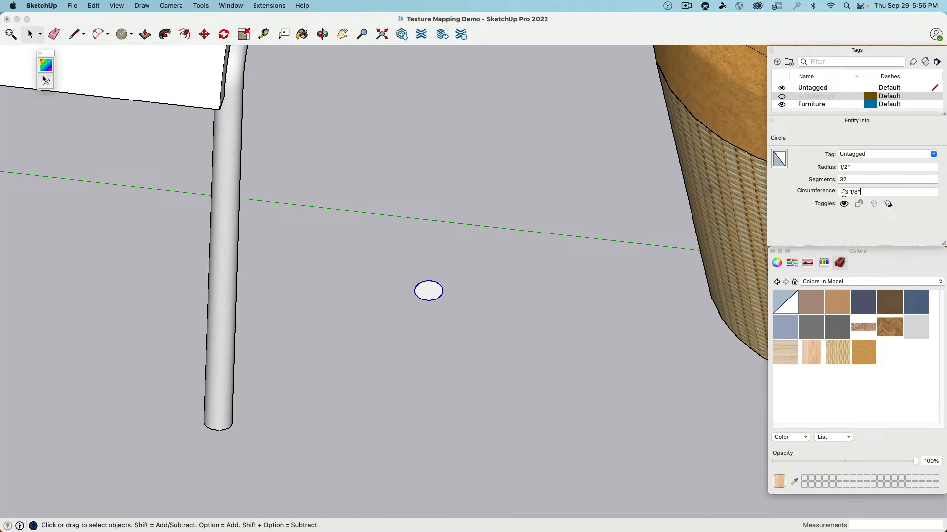
{"action": "left_click_drag", "start_coordinate": [843, 191], "coordinate": [861, 191]}
{"action": "key", "text": "super+c"}
{"action": "key", "text": "Delete"}
{"action": "scroll", "coordinate": [445, 327], "scroll_direction": "down", "scroll_amount": 5}
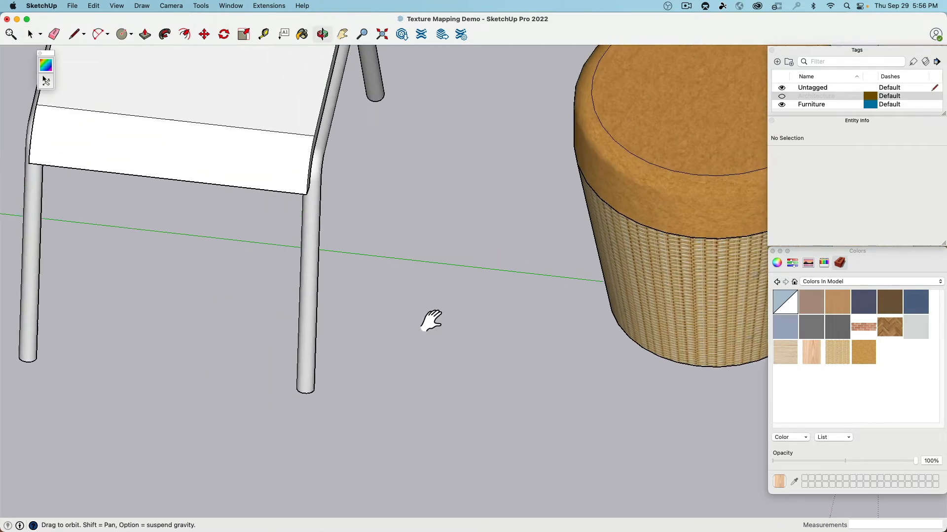
- Create a new texture from Leather Orange.jpg, 3 1/8" wide and 3 1/8" high
{"action": "right_click", "coordinate": [891, 358]}
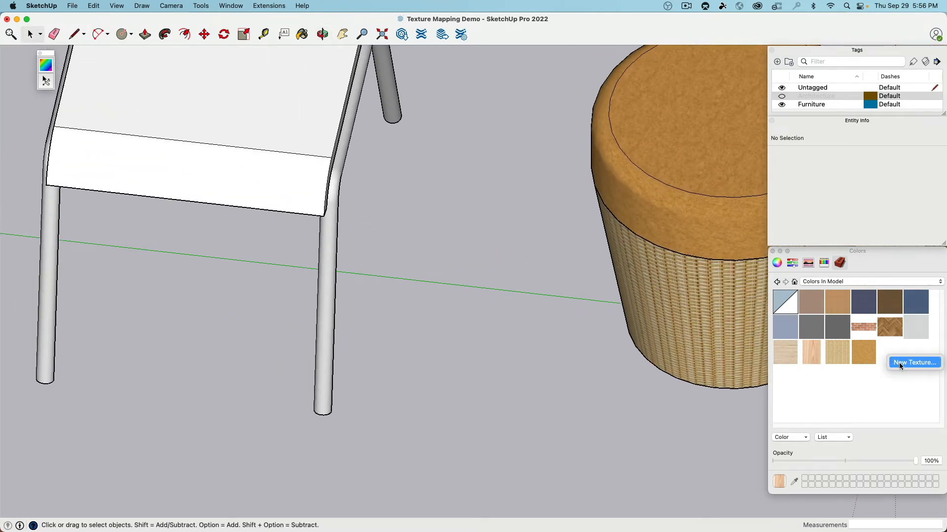
{"action": "left_click", "coordinate": [898, 362]}
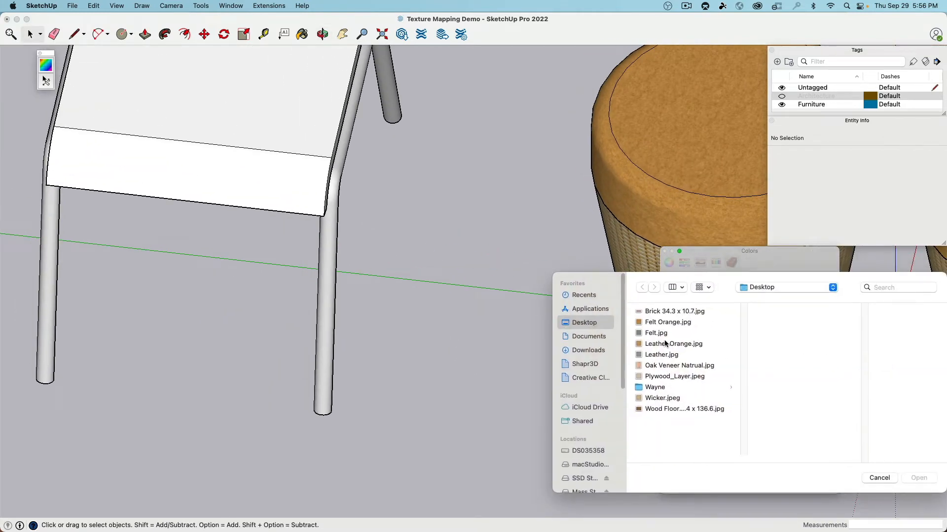
{"action": "left_click", "coordinate": [665, 345]}
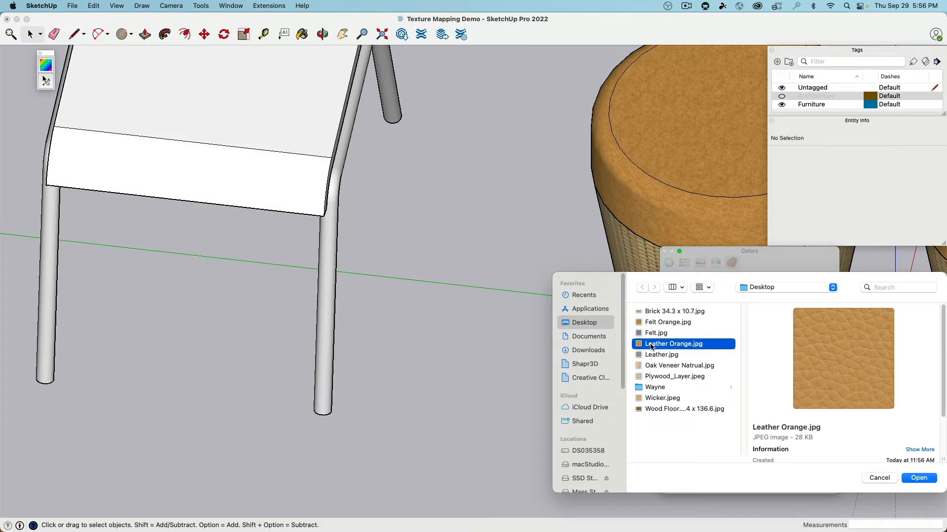
{"action": "left_click", "coordinate": [924, 480]}
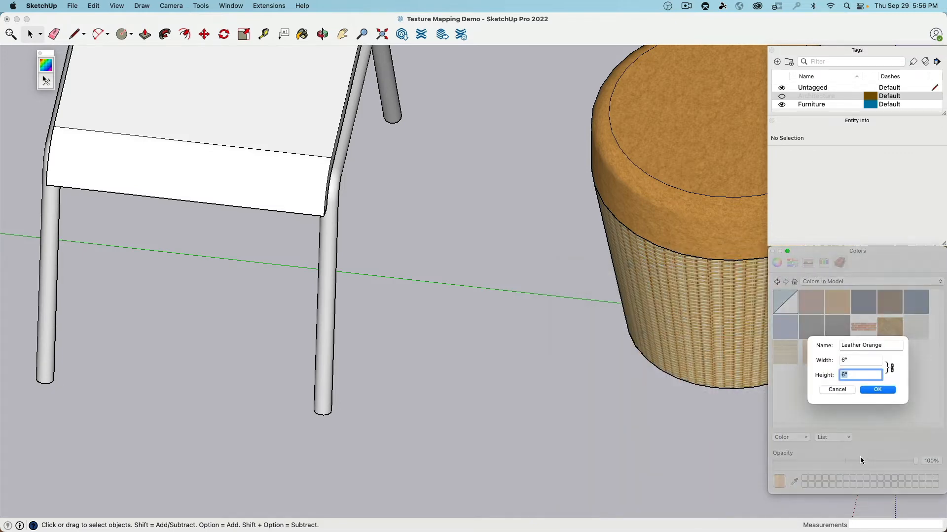
{"action": "left_click_drag", "start_coordinate": [856, 360], "coordinate": [832, 359]}
{"action": "key", "text": "super+v"}
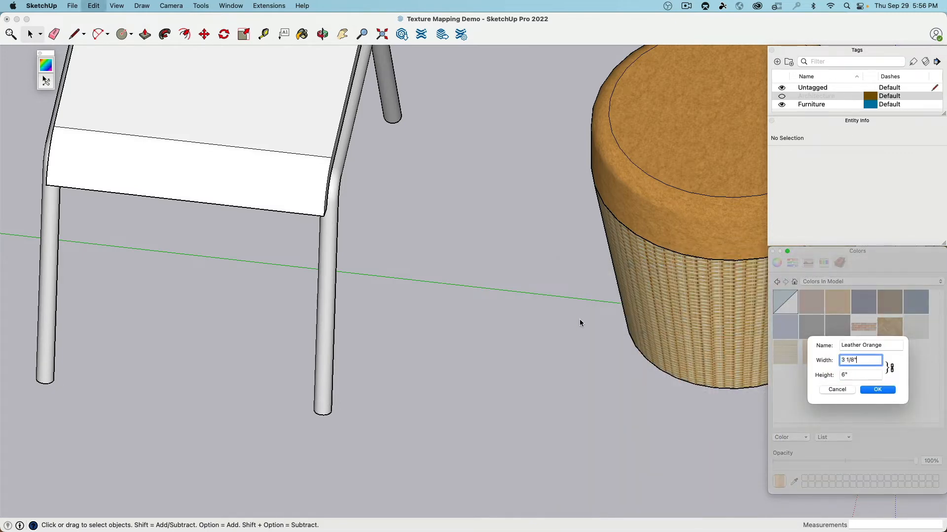
{"action": "key", "text": "Tab"}
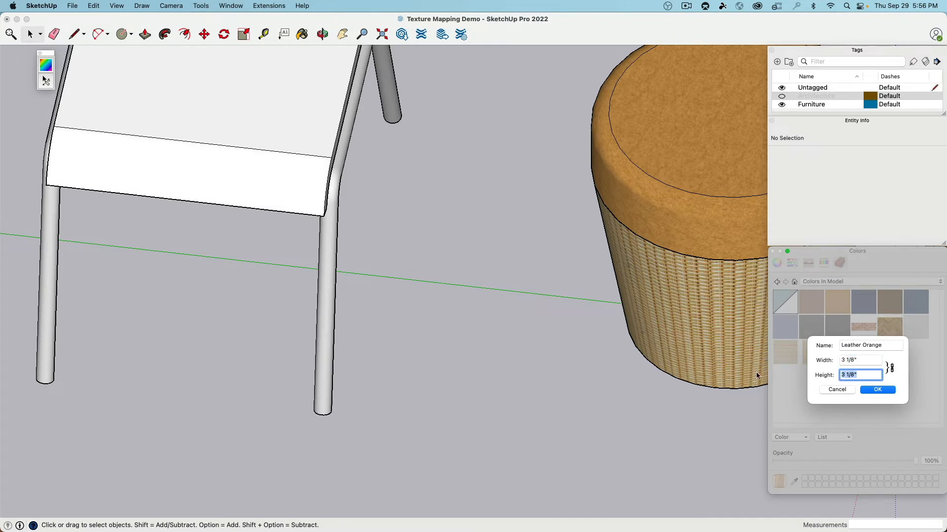
{"action": "left_click", "coordinate": [885, 389]}
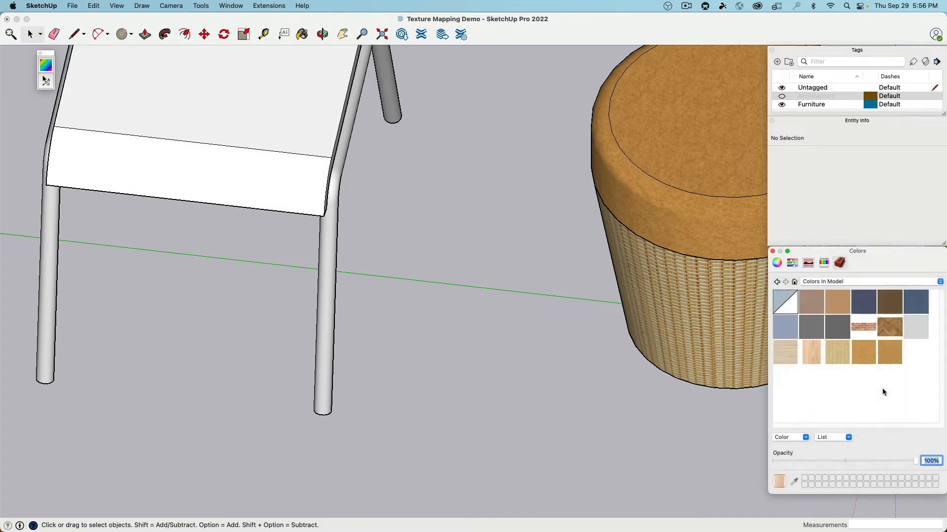
- Open the chair's leg frame group nearest the stools for editing and select all of its connected geometry
{"action": "scroll", "coordinate": [351, 436], "scroll_direction": "up", "scroll_amount": 6}
{"action": "middle_click_drag", "start_coordinate": [367, 381], "coordinate": [357, 154]}
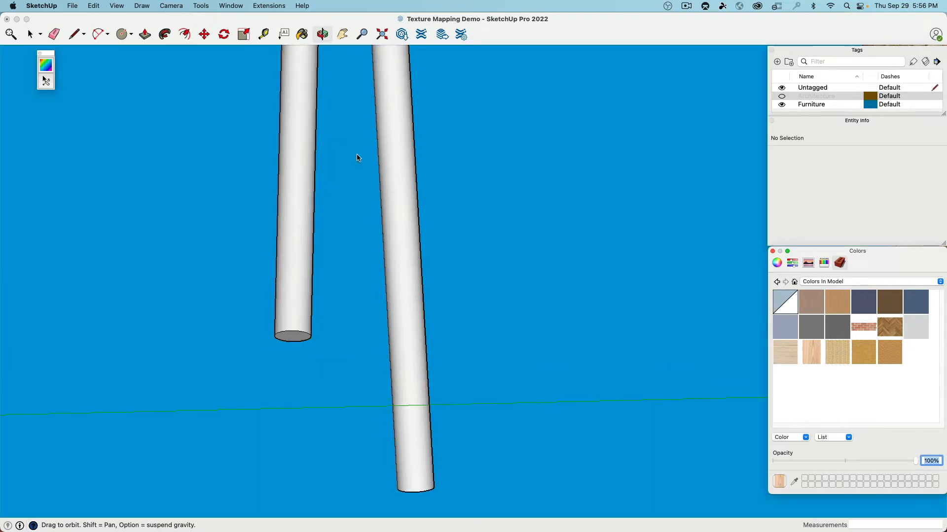
{"action": "scroll", "coordinate": [291, 305], "scroll_direction": "up", "scroll_amount": 4}
{"action": "middle_click_drag", "start_coordinate": [291, 309], "coordinate": [309, 195]}
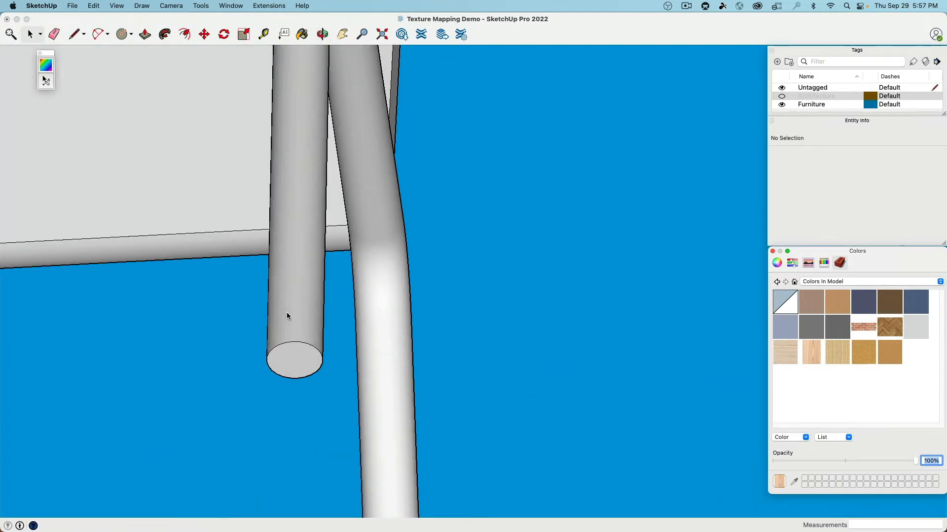
{"action": "middle_click_drag", "start_coordinate": [291, 300], "coordinate": [289, 370]}
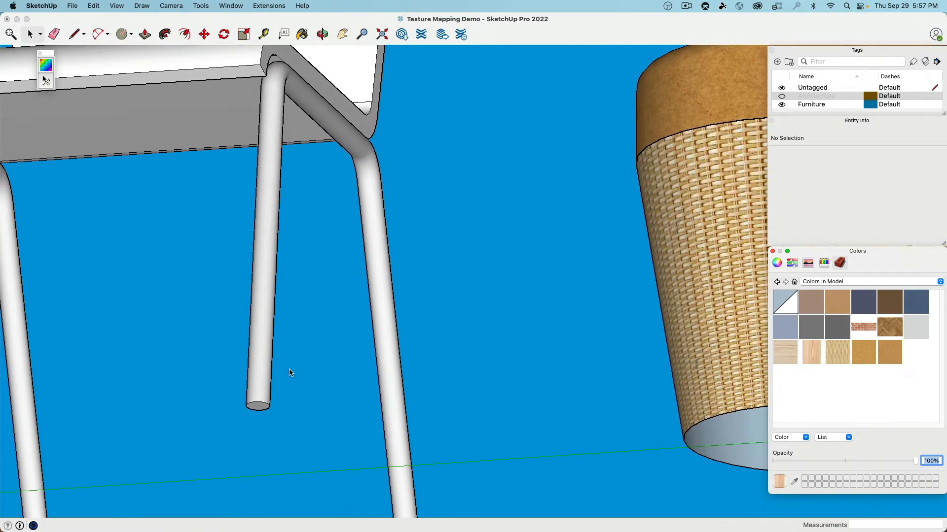
{"action": "left_click", "coordinate": [264, 389]}
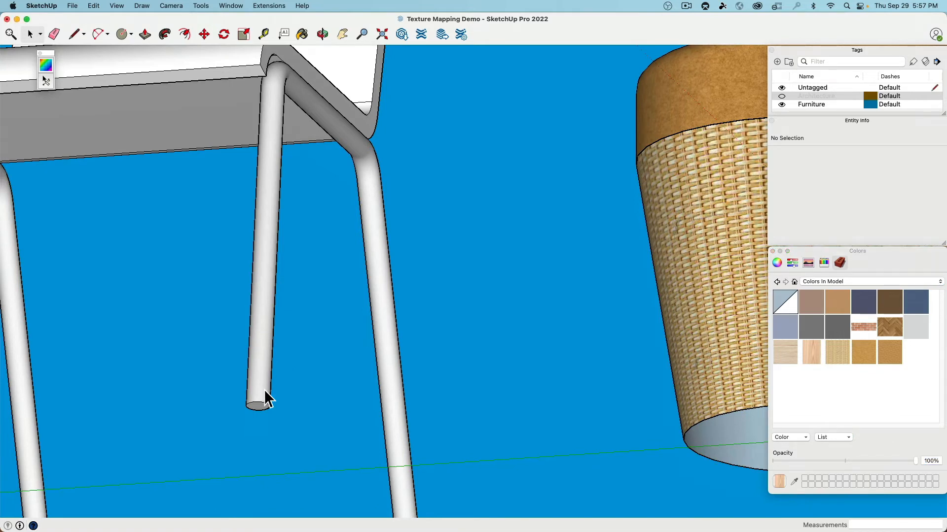
{"action": "left_click", "coordinate": [263, 393]}
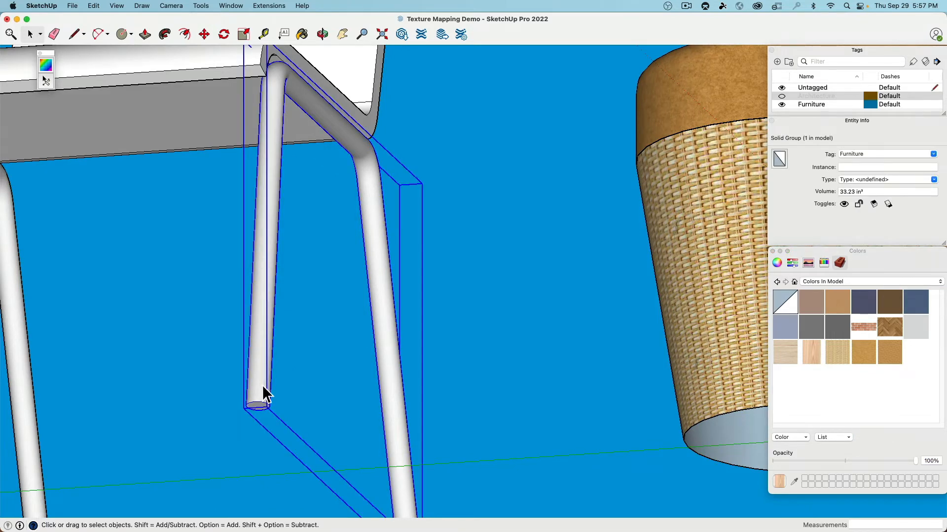
{"action": "double_click", "coordinate": [263, 387]}
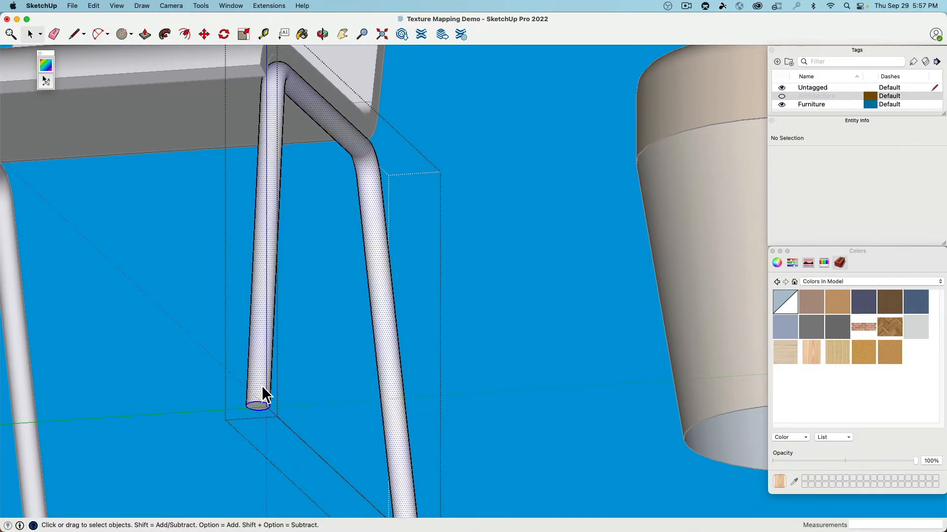
{"action": "triple_click", "coordinate": [262, 387]}
- Set a UV anchor on the selected leg frame's bottom rim with ThruPaint and apply Tube Map without a texture
{"action": "middle_click_drag", "start_coordinate": [288, 197], "coordinate": [715, 303]}
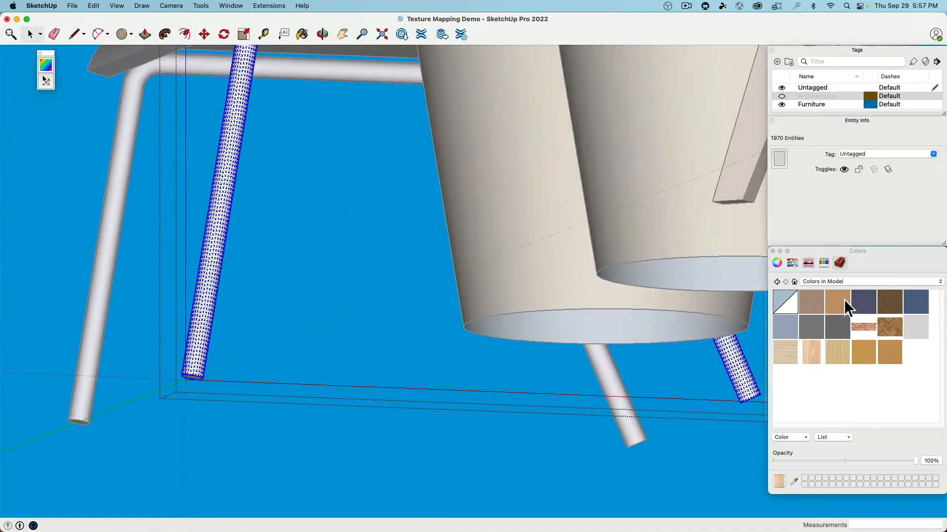
{"action": "middle_click_drag", "start_coordinate": [759, 325], "coordinate": [507, 442]}
{"action": "scroll", "coordinate": [454, 441], "scroll_direction": "up", "scroll_amount": 5}
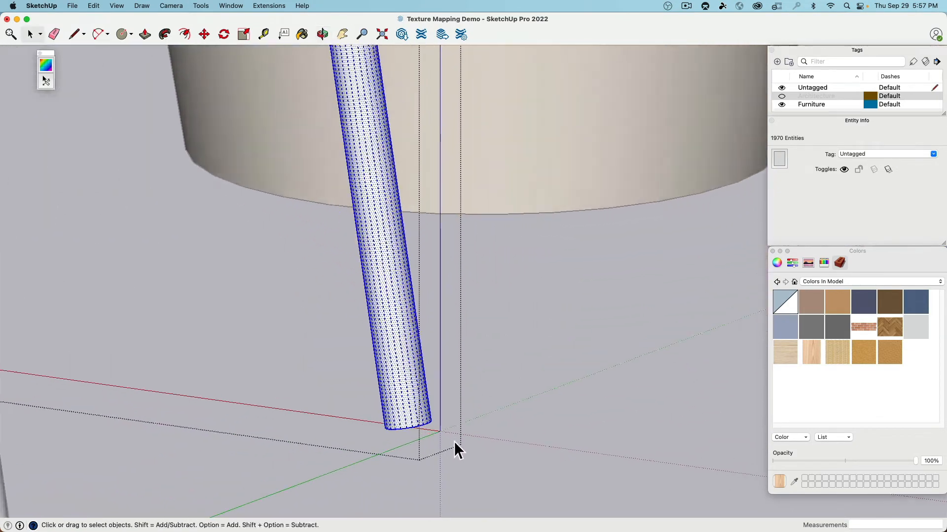
{"action": "scroll", "coordinate": [401, 413], "scroll_direction": "up", "scroll_amount": 3}
{"action": "middle_click_drag", "start_coordinate": [423, 465], "coordinate": [462, 425]}
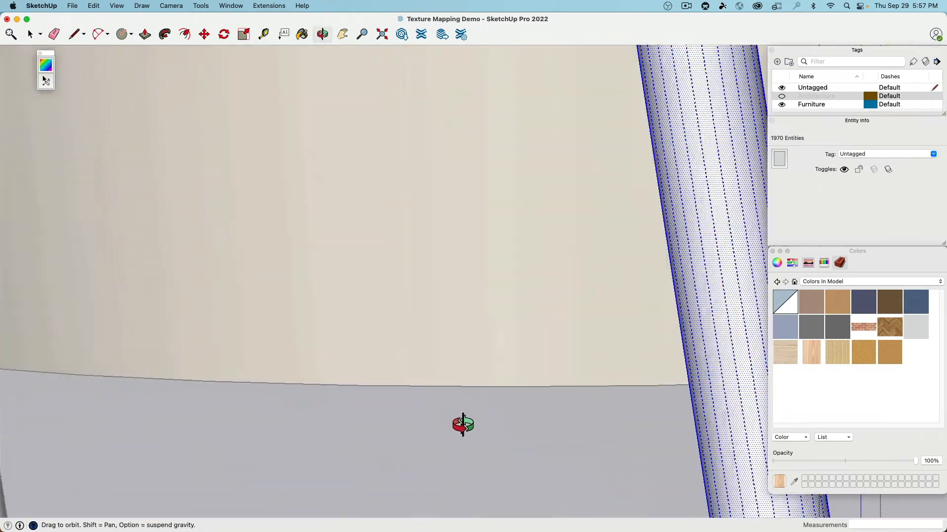
{"action": "scroll", "coordinate": [459, 412], "scroll_direction": "down", "scroll_amount": 10}
{"action": "middle_click_drag", "start_coordinate": [437, 318], "coordinate": [501, 369]}
{"action": "middle_click_drag", "start_coordinate": [501, 370], "coordinate": [435, 301], "text": "shift"}
{"action": "scroll", "coordinate": [494, 405], "scroll_direction": "up", "scroll_amount": 8}
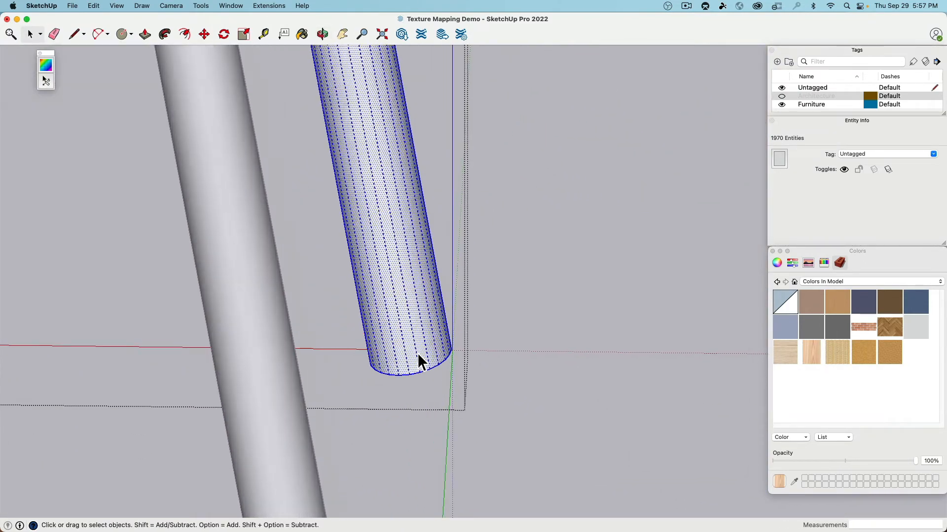
{"action": "scroll", "coordinate": [419, 363], "scroll_direction": "up", "scroll_amount": 3}
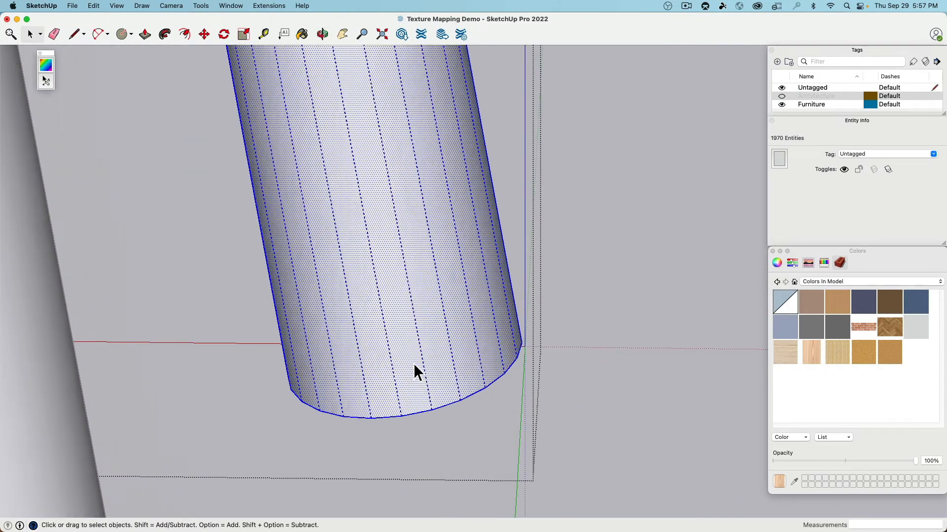
{"action": "left_click", "coordinate": [49, 77]}
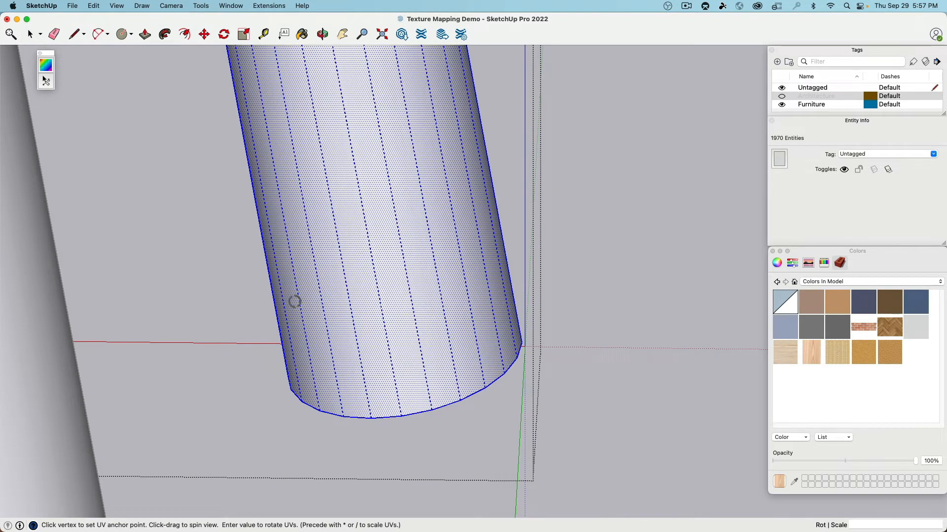
{"action": "left_click", "coordinate": [401, 417]}
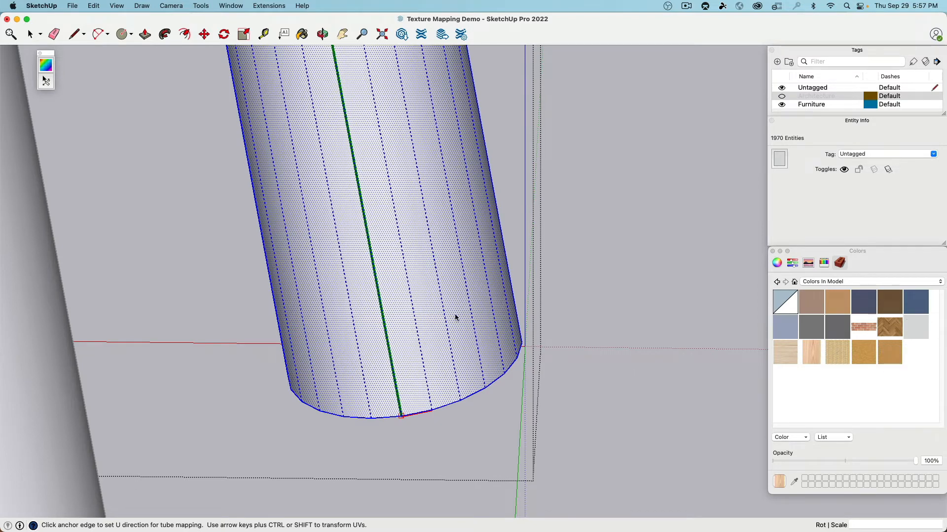
{"action": "right_click", "coordinate": [398, 335]}
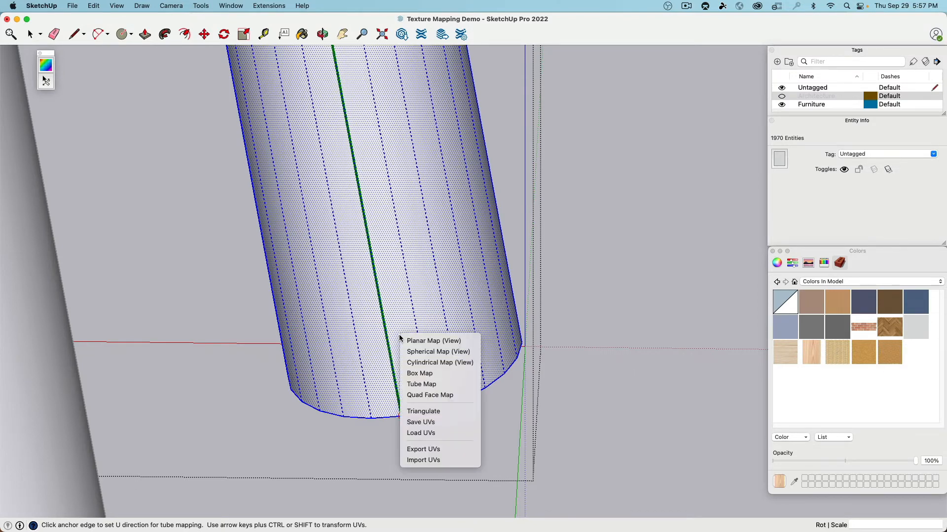
{"action": "left_click", "coordinate": [433, 384]}
{"action": "scroll", "coordinate": [427, 360], "scroll_direction": "down", "scroll_amount": 3}
{"action": "scroll", "coordinate": [425, 352], "scroll_direction": "down", "scroll_amount": 2}
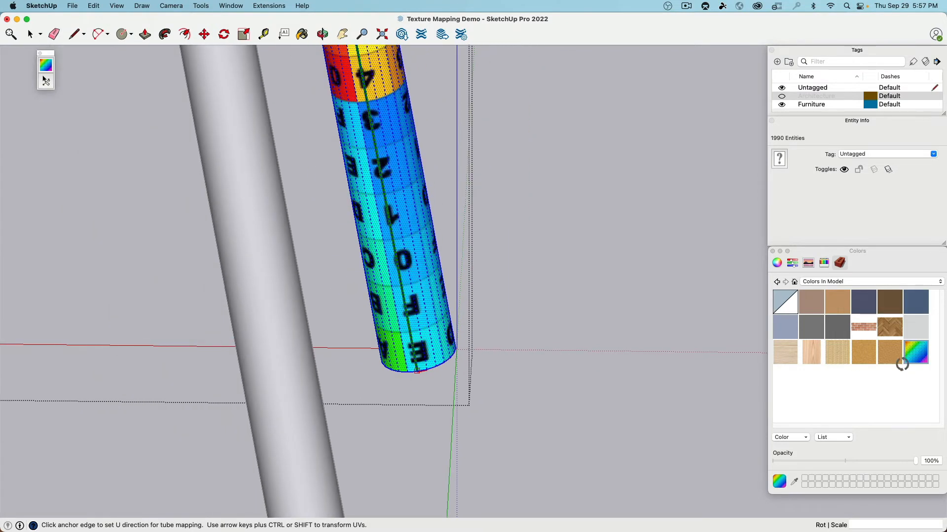
- Apply the newly created small-scale orange leather material to the selected leg frame geometry
{"action": "left_click", "coordinate": [31, 34]}
{"action": "left_click", "coordinate": [880, 356]}
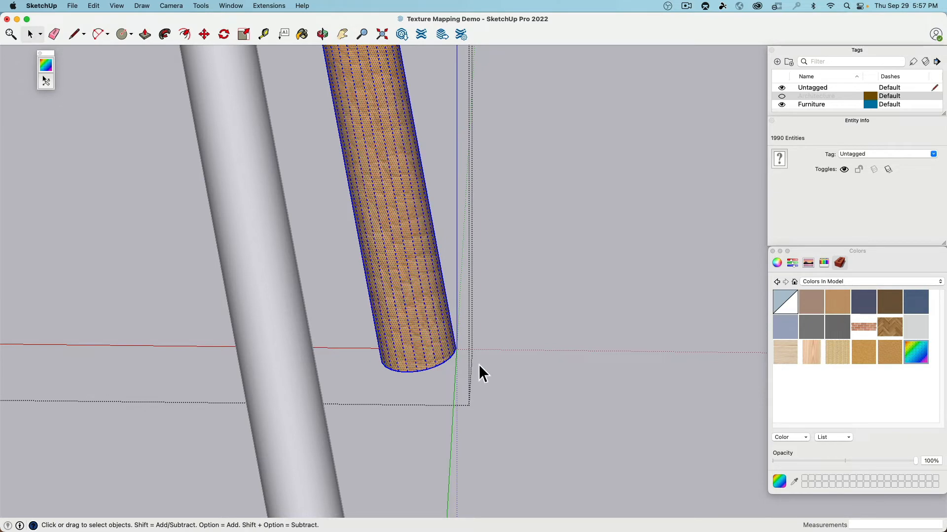
{"action": "scroll", "coordinate": [422, 371], "scroll_direction": "up", "scroll_amount": 3}
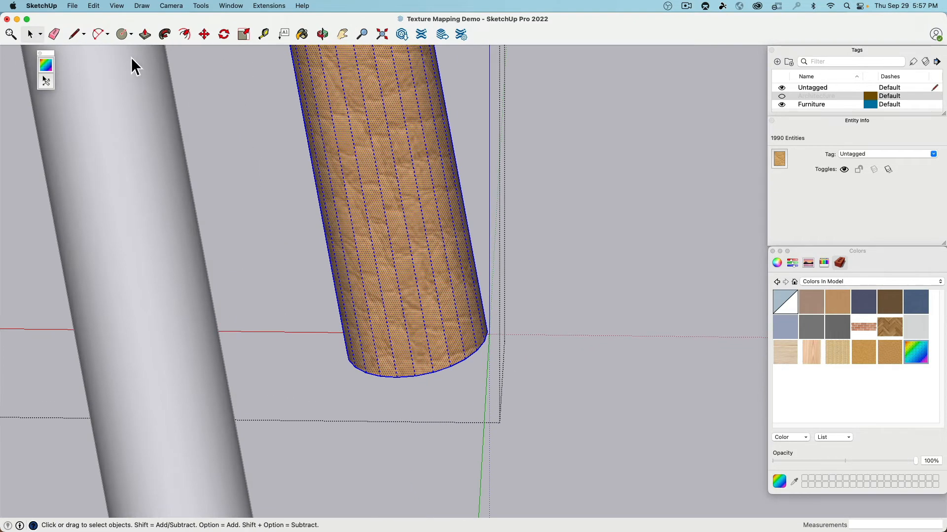
- Tube-map the leather on the leg frame nearest the stools from a bottom rim vertex and close the group
{"action": "left_click", "coordinate": [46, 81]}
{"action": "scroll", "coordinate": [404, 388], "scroll_direction": "up", "scroll_amount": 3}
{"action": "left_click", "coordinate": [403, 387]}
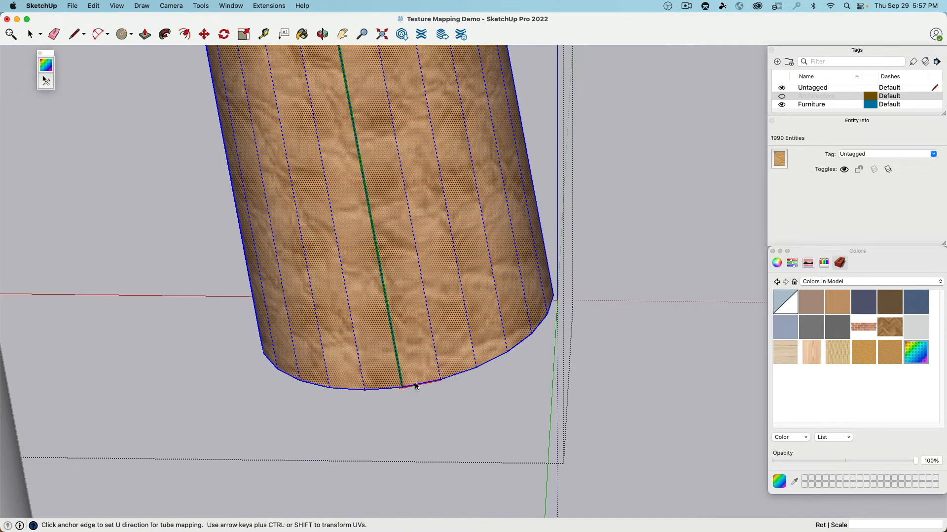
{"action": "right_click", "coordinate": [410, 338]}
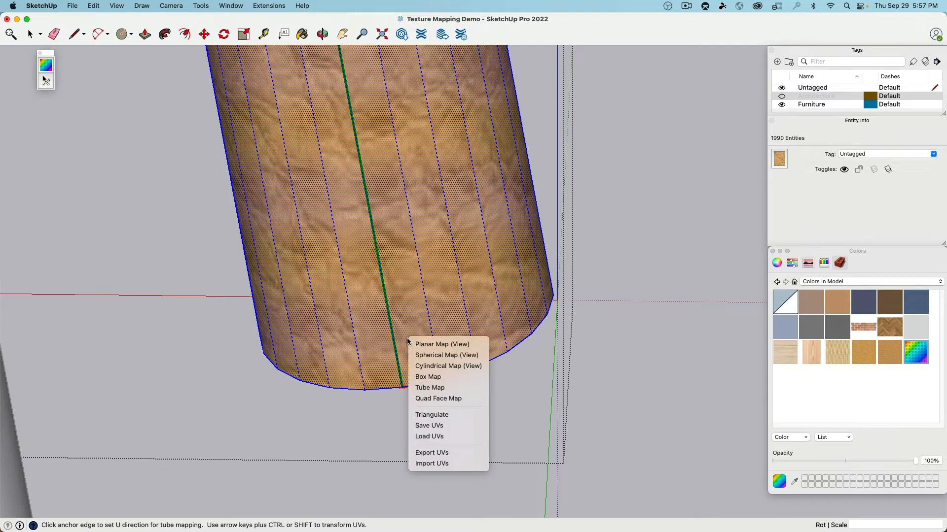
{"action": "left_click", "coordinate": [435, 392]}
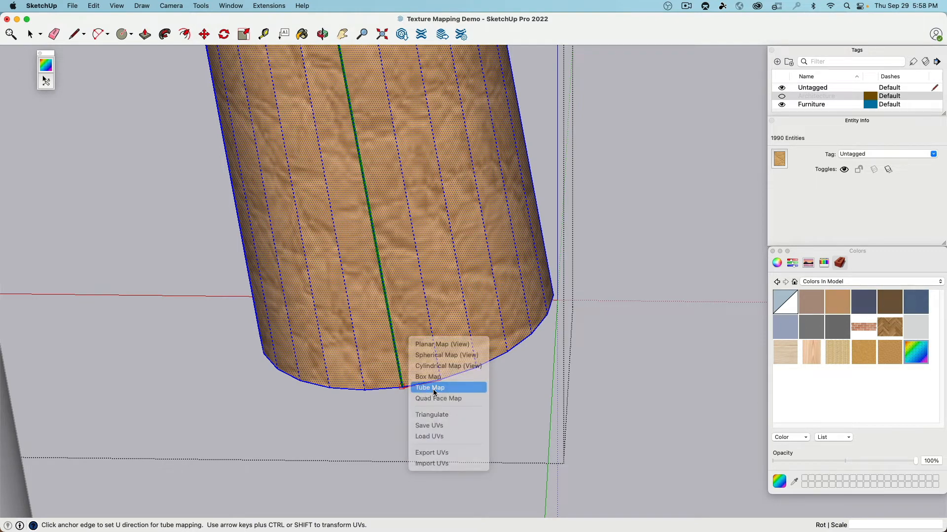
{"action": "scroll", "coordinate": [435, 392], "scroll_direction": "down", "scroll_amount": 5}
{"action": "left_click", "coordinate": [31, 35]}
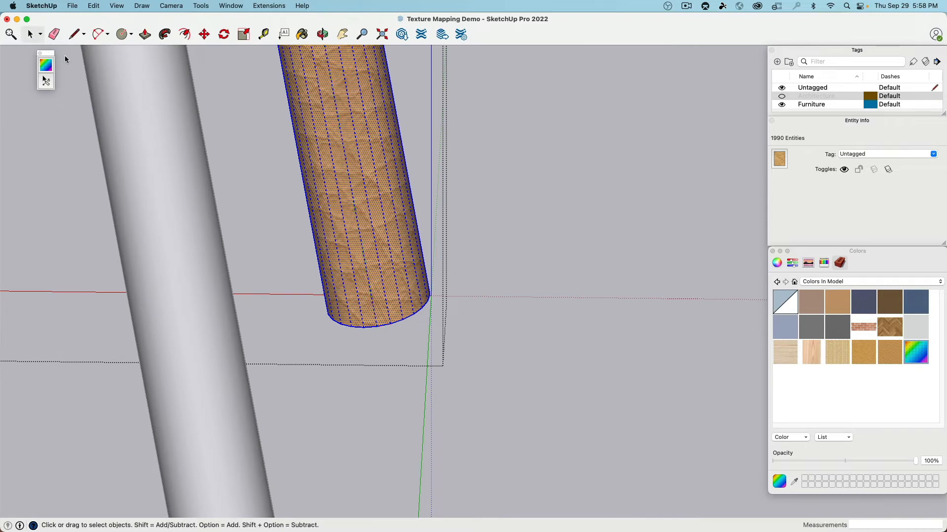
{"action": "left_click", "coordinate": [516, 206]}
- Examine the leather mapping around the foot of the leg, looking for the texture seam
{"action": "scroll", "coordinate": [535, 241], "scroll_direction": "down", "scroll_amount": 5}
{"action": "scroll", "coordinate": [481, 247], "scroll_direction": "up", "scroll_amount": 5}
{"action": "scroll", "coordinate": [481, 246], "scroll_direction": "up", "scroll_amount": 5}
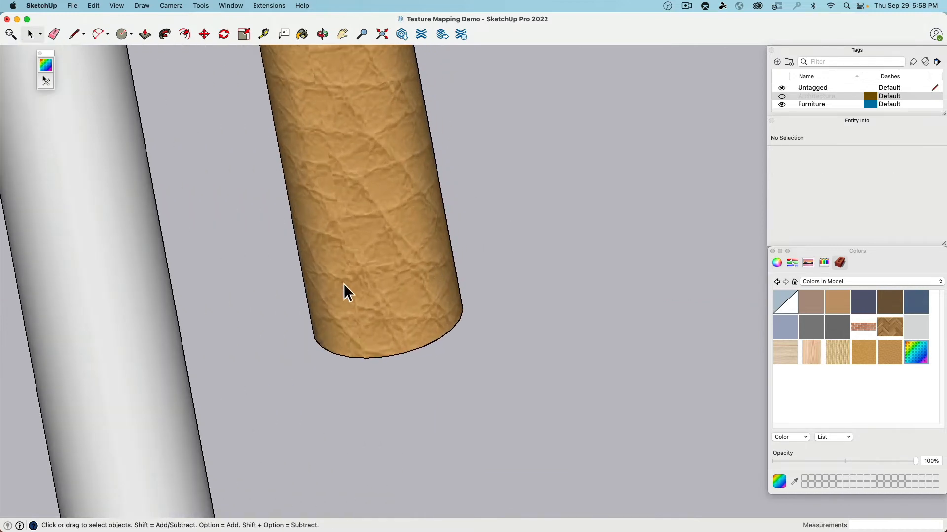
{"action": "middle_click_drag", "start_coordinate": [343, 283], "coordinate": [486, 283]}
{"action": "scroll", "coordinate": [426, 306], "scroll_direction": "up", "scroll_amount": 5}
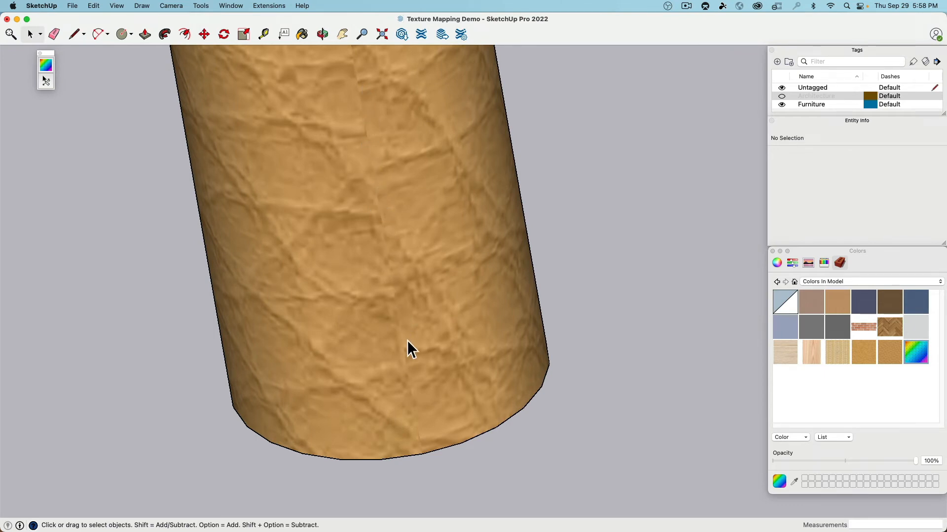
{"action": "scroll", "coordinate": [407, 359], "scroll_direction": "down", "scroll_amount": 6}
{"action": "middle_click_drag", "start_coordinate": [409, 342], "coordinate": [543, 276]}
{"action": "scroll", "coordinate": [563, 263], "scroll_direction": "up", "scroll_amount": 4}
{"action": "scroll", "coordinate": [542, 247], "scroll_direction": "down", "scroll_amount": 6}
- Examine how the leather texture follows the bends and horizontal run of the mapped leg frame
{"action": "middle_click_drag", "start_coordinate": [473, 289], "coordinate": [300, 303]}
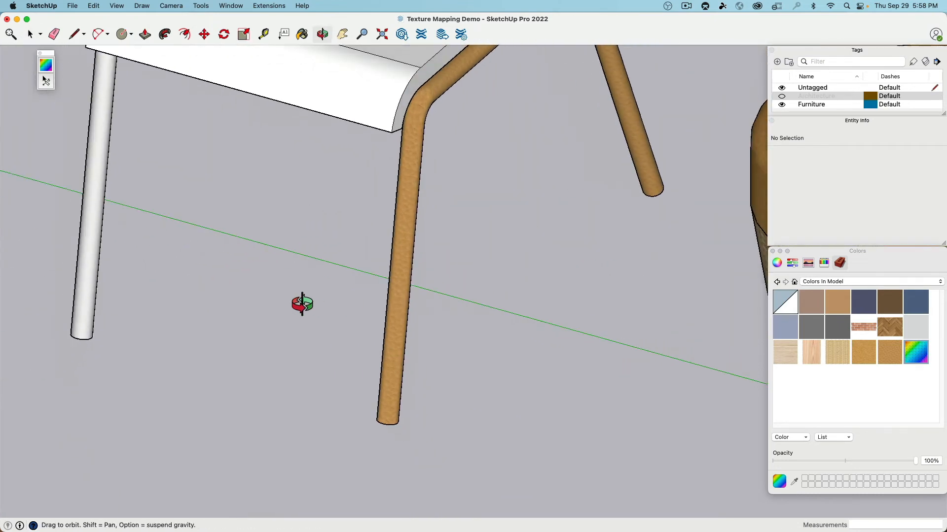
{"action": "scroll", "coordinate": [439, 146], "scroll_direction": "up", "scroll_amount": 5}
{"action": "scroll", "coordinate": [411, 244], "scroll_direction": "up", "scroll_amount": 3}
{"action": "middle_click_drag", "start_coordinate": [439, 146], "coordinate": [497, 271], "text": "shift"}
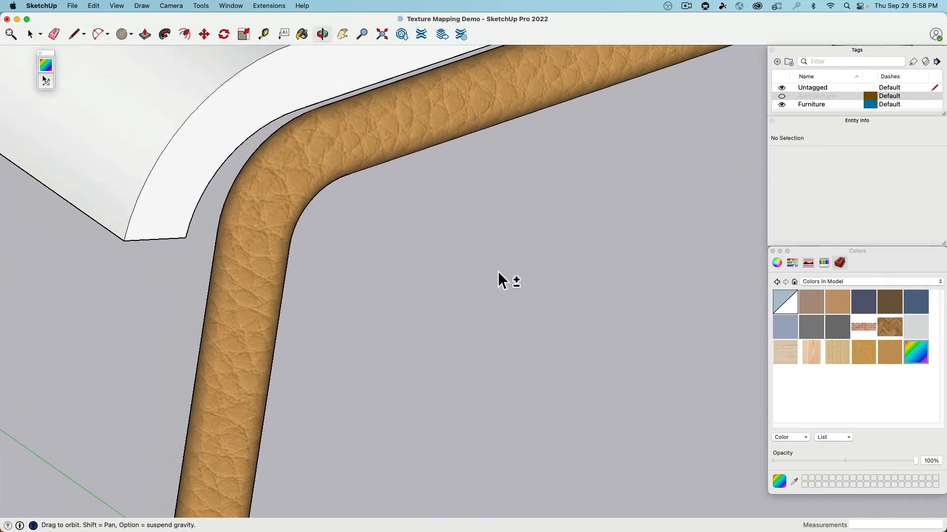
{"action": "scroll", "coordinate": [276, 335], "scroll_direction": "up", "scroll_amount": 1}
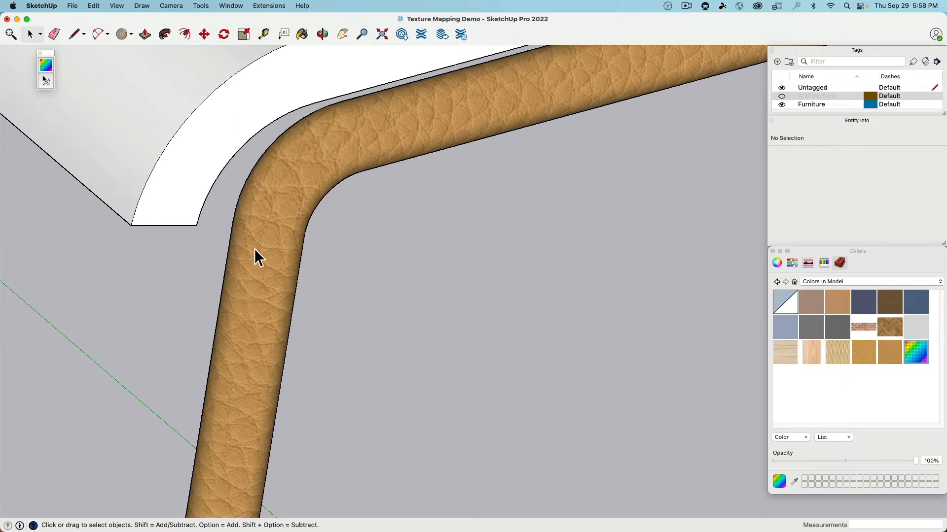
{"action": "scroll", "coordinate": [423, 126], "scroll_direction": "down", "scroll_amount": 6}
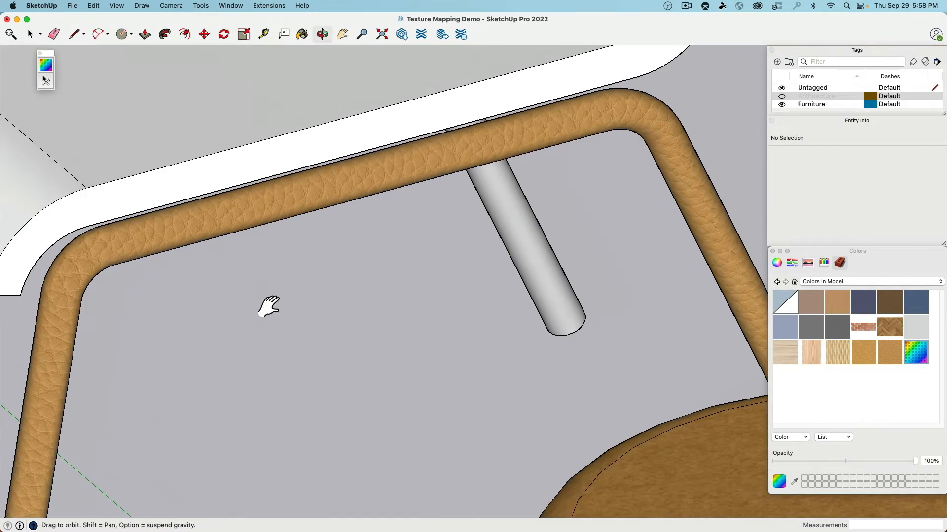
{"action": "middle_click_drag", "start_coordinate": [268, 306], "coordinate": [267, 265]}
{"action": "scroll", "coordinate": [196, 216], "scroll_direction": "up", "scroll_amount": 5}
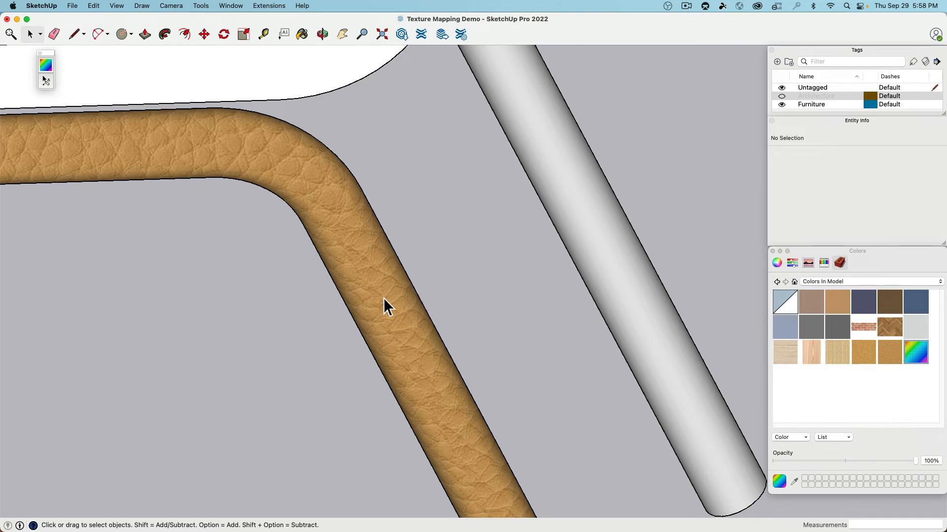
{"action": "scroll", "coordinate": [315, 242], "scroll_direction": "down", "scroll_amount": 5}
{"action": "middle_click_drag", "start_coordinate": [295, 238], "coordinate": [398, 286]}
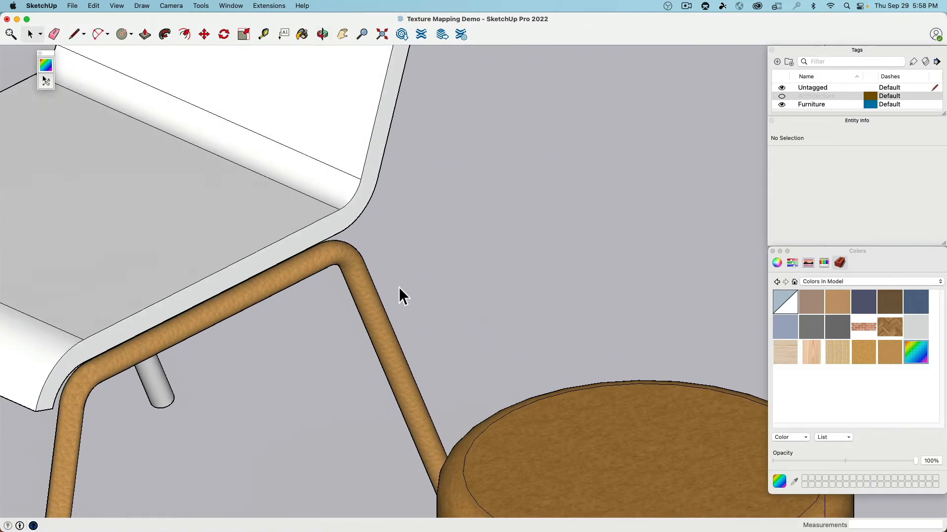
{"action": "scroll", "coordinate": [398, 287], "scroll_direction": "down", "scroll_amount": 3}
{"action": "middle_click_drag", "start_coordinate": [313, 316], "coordinate": [428, 248], "text": "shift"}
{"action": "scroll", "coordinate": [432, 245], "scroll_direction": "down", "scroll_amount": 3}
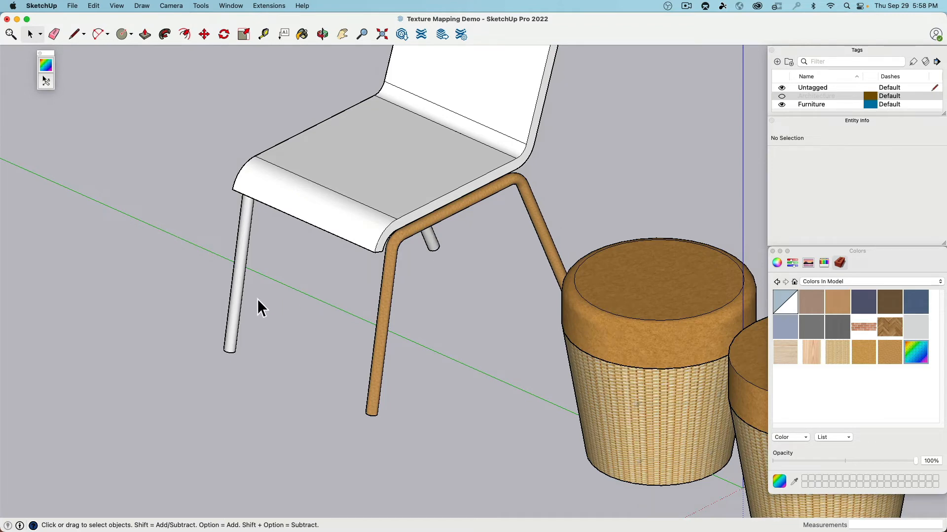
- Open the chair's other leg frame group for editing and paint its tube surface with the small-scale orange leather
{"action": "scroll", "coordinate": [234, 340], "scroll_direction": "up", "scroll_amount": 8}
{"action": "double_click", "coordinate": [242, 338]}
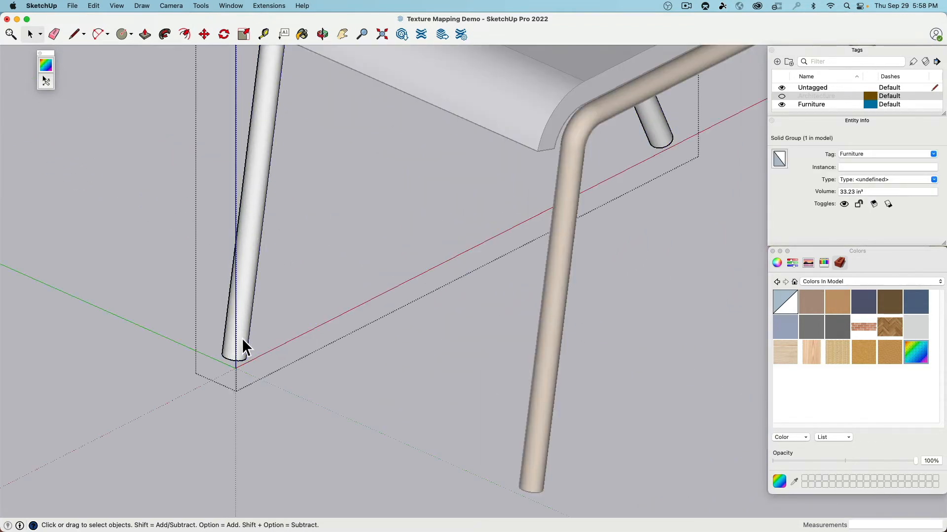
{"action": "scroll", "coordinate": [239, 343], "scroll_direction": "up", "scroll_amount": 4}
{"action": "triple_click", "coordinate": [236, 353]}
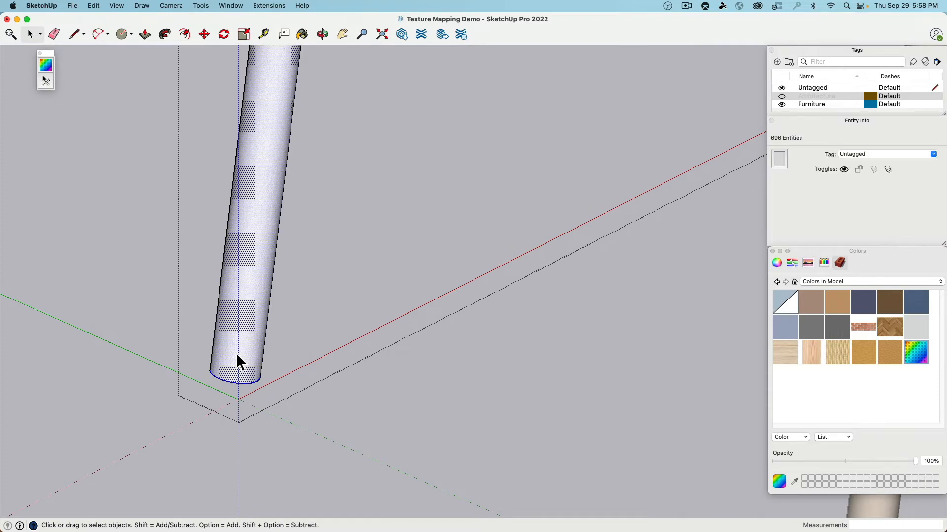
{"action": "left_click_drag", "start_coordinate": [892, 355], "coordinate": [237, 337]}
{"action": "scroll", "coordinate": [228, 383], "scroll_direction": "up", "scroll_amount": 5}
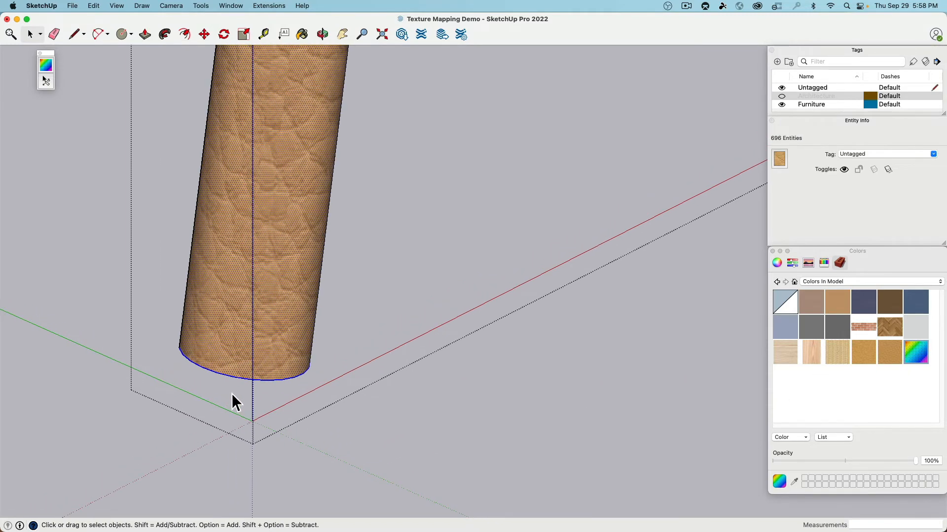
- Select all connected geometry of this leg frame, tube-map its leather from a bottom rim vertex, and close the group
{"action": "triple_click", "coordinate": [260, 328]}
{"action": "middle_click_drag", "start_coordinate": [259, 328], "coordinate": [170, 333]}
{"action": "scroll", "coordinate": [271, 321], "scroll_direction": "up", "scroll_amount": 3}
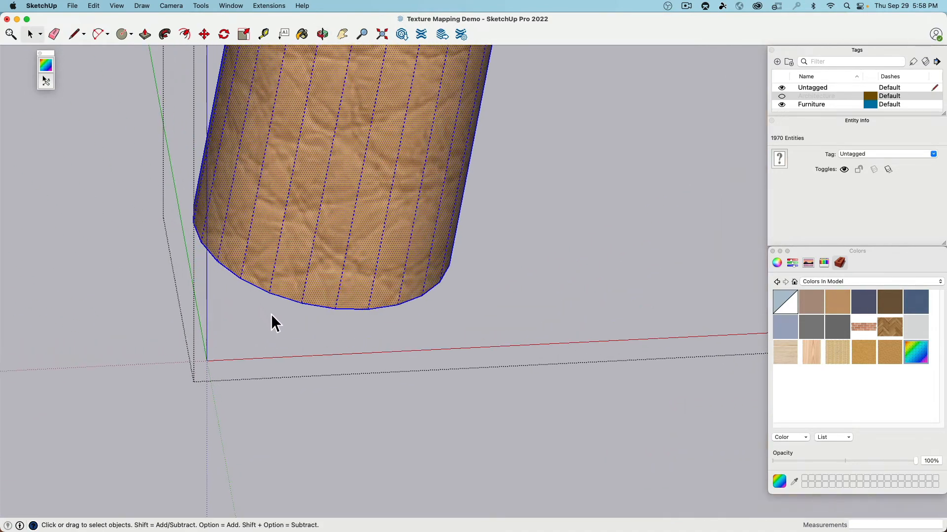
{"action": "middle_click_drag", "start_coordinate": [271, 321], "coordinate": [248, 326]}
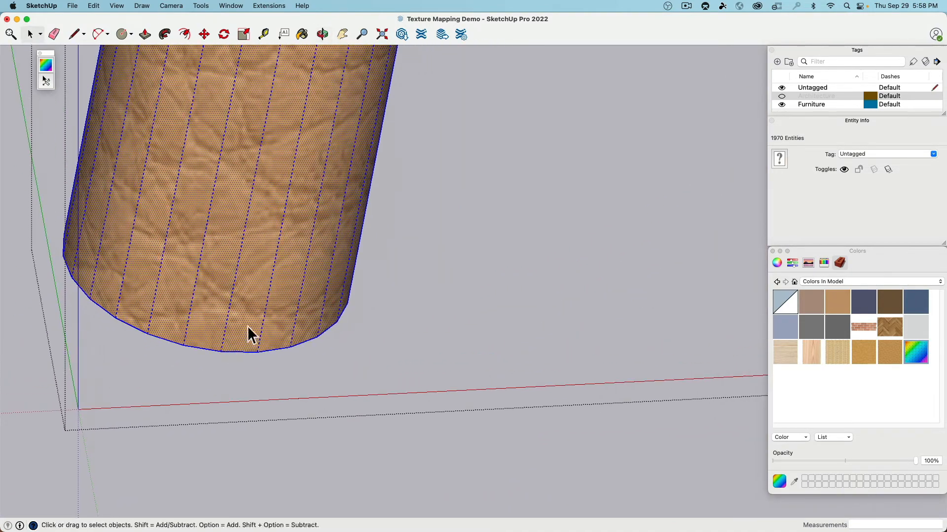
{"action": "left_click", "coordinate": [45, 80]}
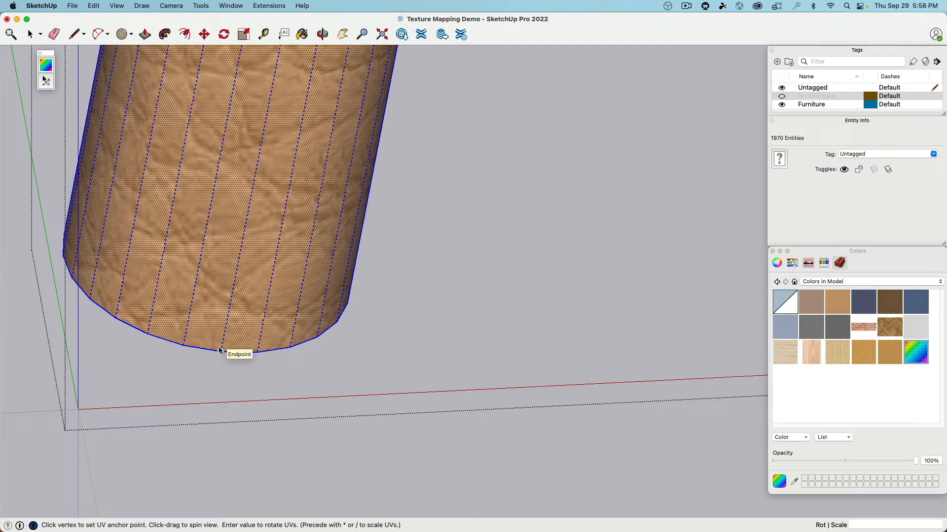
{"action": "left_click", "coordinate": [257, 352]}
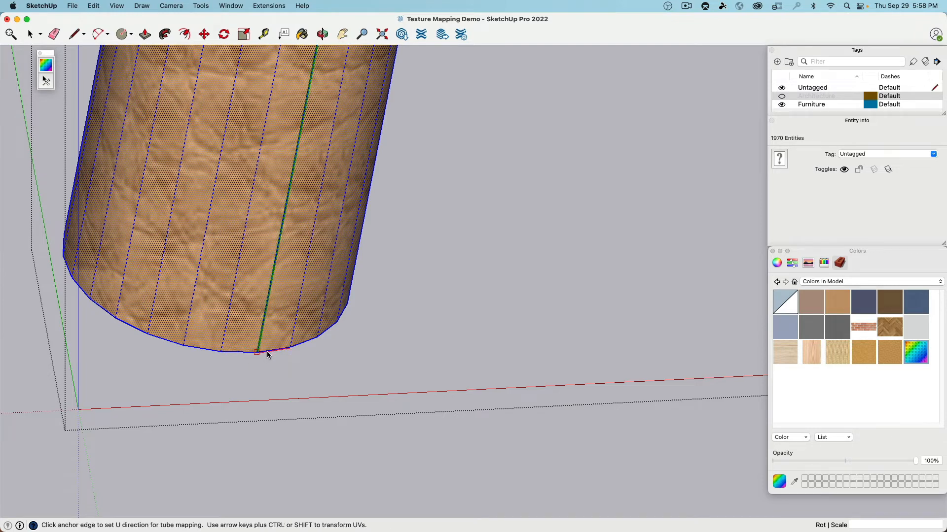
{"action": "right_click", "coordinate": [279, 317]}
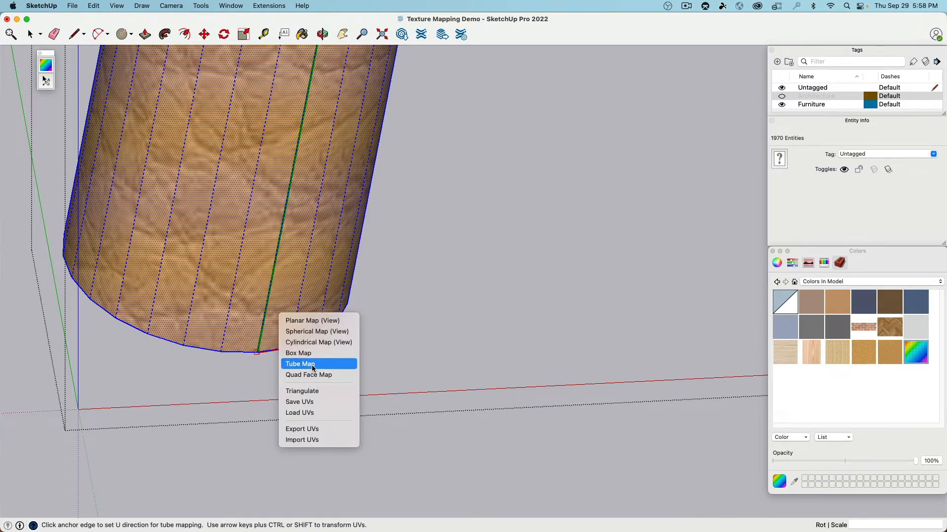
{"action": "left_click", "coordinate": [298, 364]}
{"action": "left_click", "coordinate": [30, 35]}
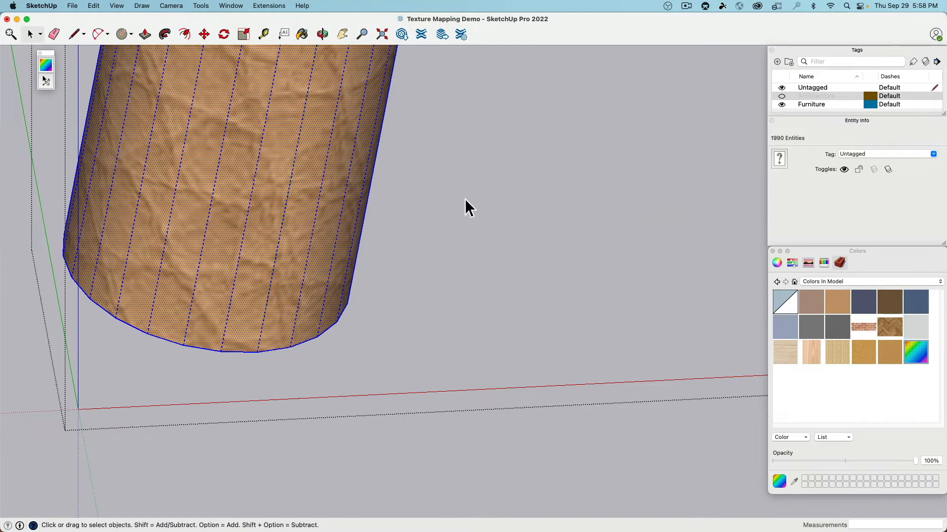
{"action": "left_click", "coordinate": [463, 197]}
- Examine the leather-wrapped legs of the whole chair from the front and beside the stools
{"action": "scroll", "coordinate": [462, 197], "scroll_direction": "down", "scroll_amount": 10}
{"action": "middle_click_drag", "start_coordinate": [460, 223], "coordinate": [402, 212]}
{"action": "left_click", "coordinate": [359, 385]}
{"action": "middle_click_drag", "start_coordinate": [342, 342], "coordinate": [291, 225]}
{"action": "scroll", "coordinate": [277, 199], "scroll_direction": "up", "scroll_amount": 8}
{"action": "scroll", "coordinate": [291, 225], "scroll_direction": "down", "scroll_amount": 1}
{"action": "scroll", "coordinate": [291, 225], "scroll_direction": "down", "scroll_amount": 1}
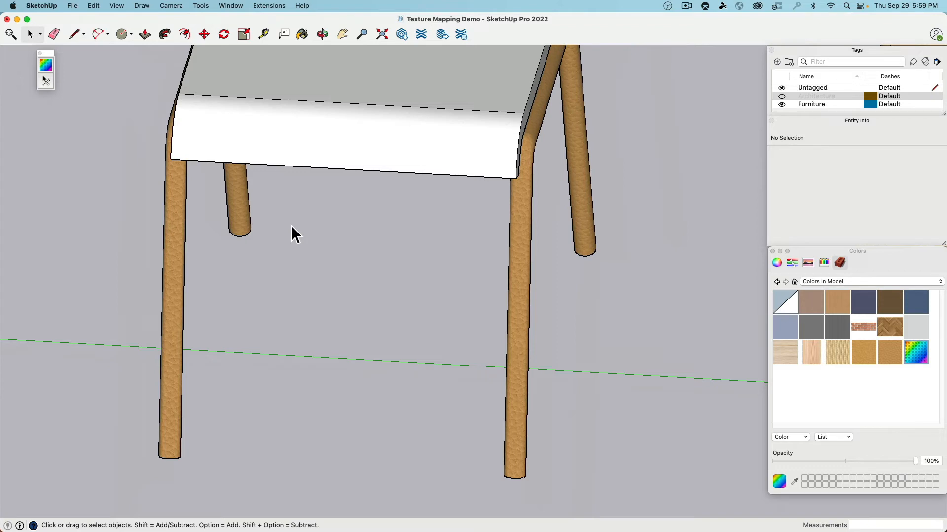
{"action": "scroll", "coordinate": [327, 255], "scroll_direction": "down", "scroll_amount": 5}
{"action": "middle_click_drag", "start_coordinate": [511, 305], "coordinate": [404, 299]}
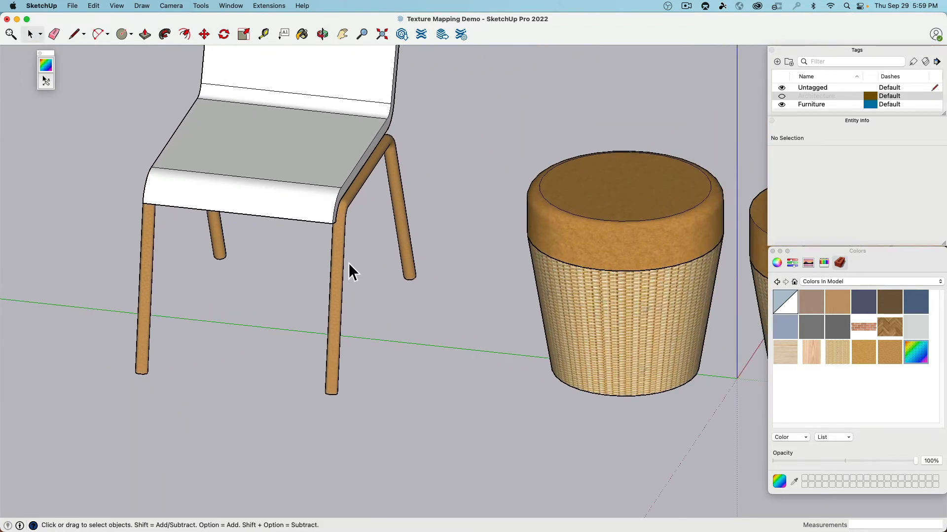
- Open the chair's seat shell group and paint its curved front lip with the light wood texture that has bold grain
{"action": "left_click", "coordinate": [552, 230]}
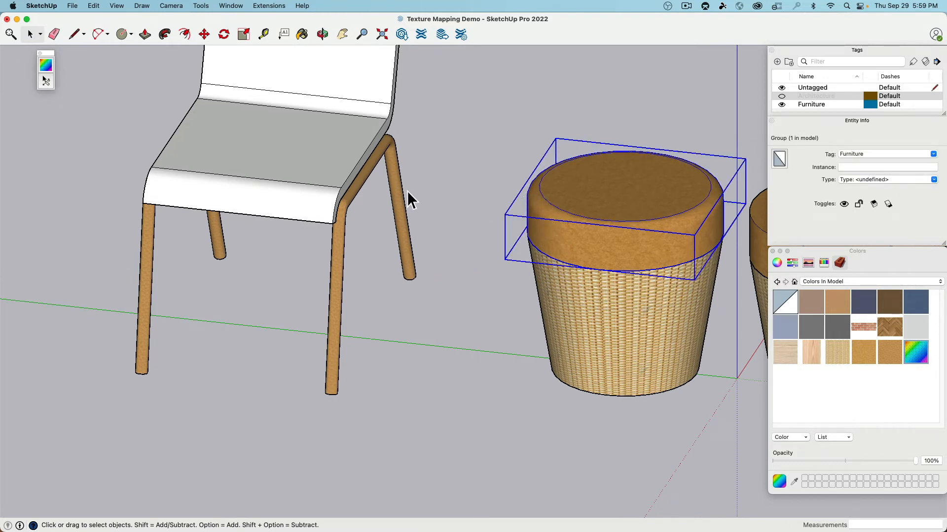
{"action": "middle_click_drag", "start_coordinate": [441, 183], "coordinate": [416, 283], "text": "shift"}
{"action": "middle_click_drag", "start_coordinate": [490, 220], "coordinate": [486, 241], "text": "shift"}
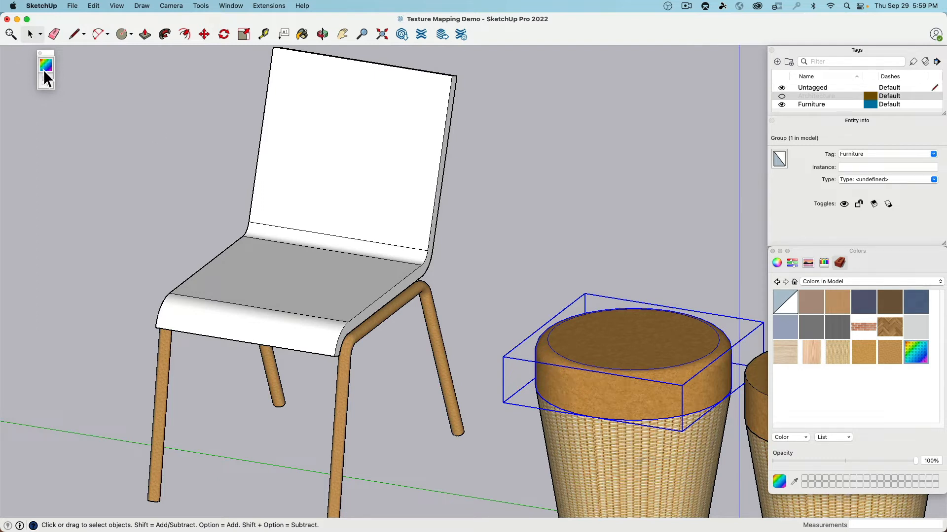
{"action": "scroll", "coordinate": [297, 256], "scroll_direction": "up", "scroll_amount": 5}
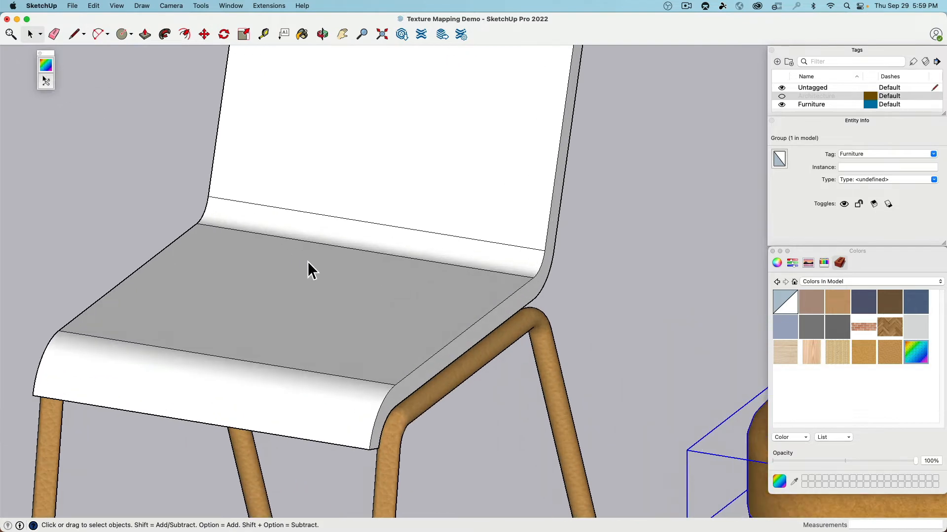
{"action": "middle_click_drag", "start_coordinate": [307, 261], "coordinate": [199, 183]}
{"action": "double_click", "coordinate": [215, 297]}
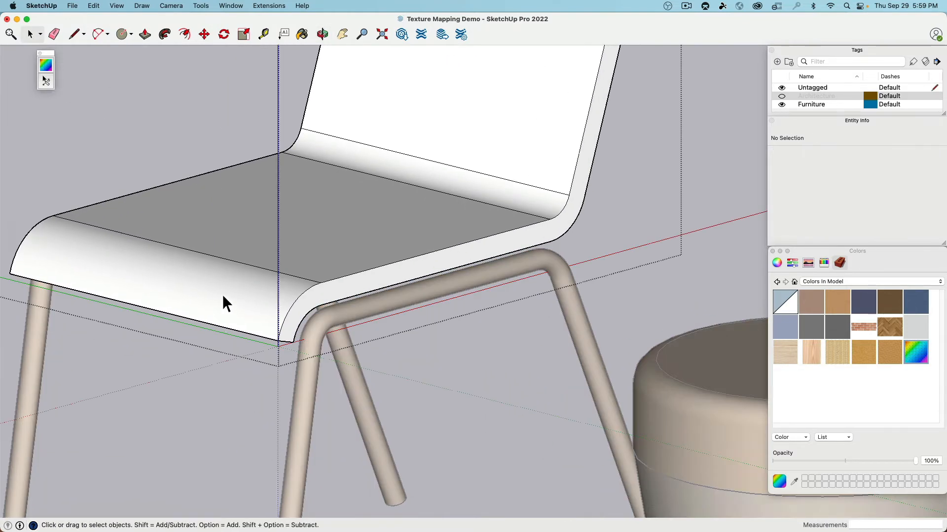
{"action": "left_click", "coordinate": [223, 296]}
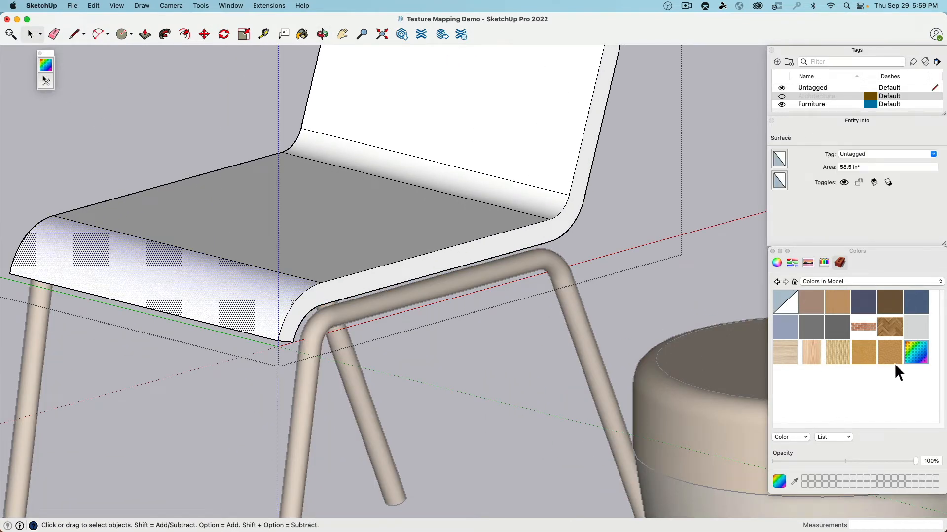
{"action": "left_click", "coordinate": [817, 359]}
{"action": "left_click", "coordinate": [264, 300]}
{"action": "middle_click_drag", "start_coordinate": [301, 322], "coordinate": [315, 299]}
{"action": "key", "text": "space"}
- Paint the flat seat face and the curved bend between seat and backrest with the same bold-grained wood
{"action": "left_click", "coordinate": [351, 234]}
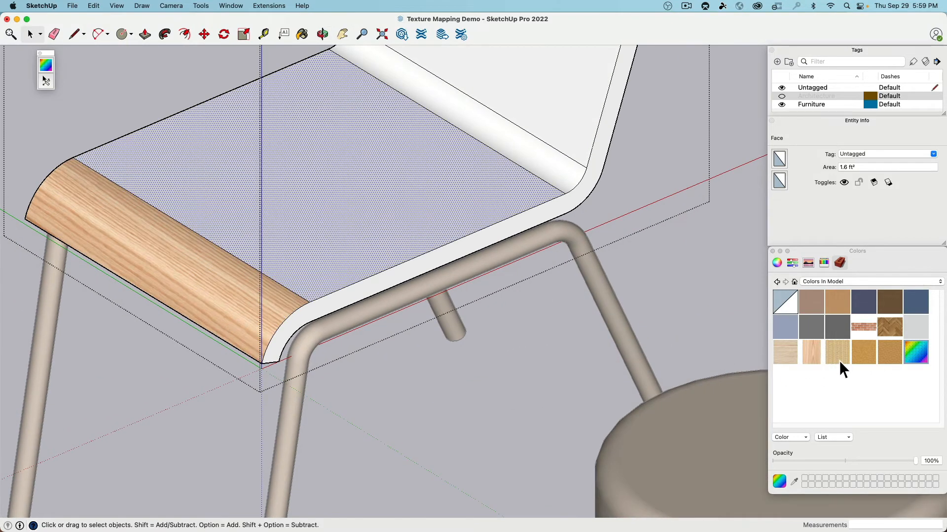
{"action": "left_click", "coordinate": [815, 356]}
{"action": "left_click", "coordinate": [443, 244]}
{"action": "key", "text": "space"}
{"action": "middle_click_drag", "start_coordinate": [485, 165], "coordinate": [380, 270], "text": "shift"}
{"action": "left_click", "coordinate": [435, 266]}
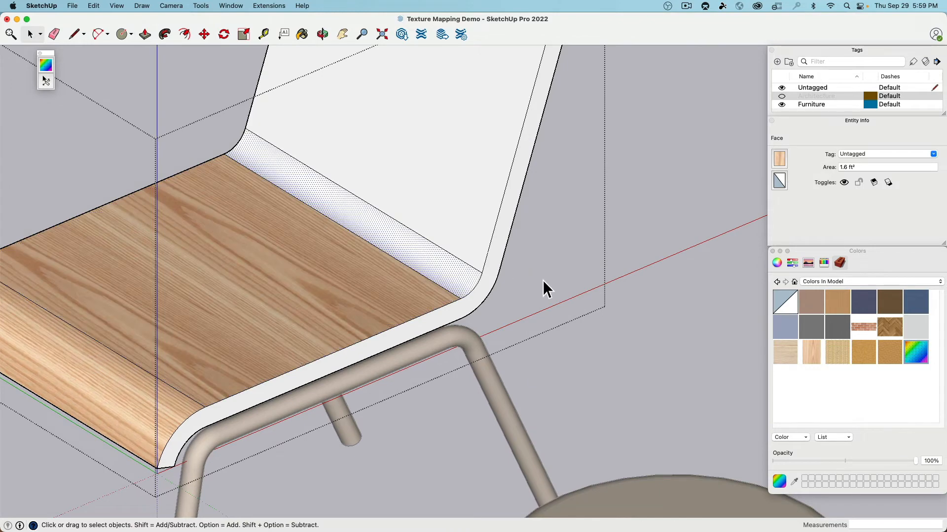
{"action": "left_click", "coordinate": [816, 350]}
{"action": "left_click", "coordinate": [445, 265]}
{"action": "key", "text": "space"}
- Paint the backrest's front face with the same bold-grained wood and close the seat shell group
{"action": "left_click", "coordinate": [454, 207]}
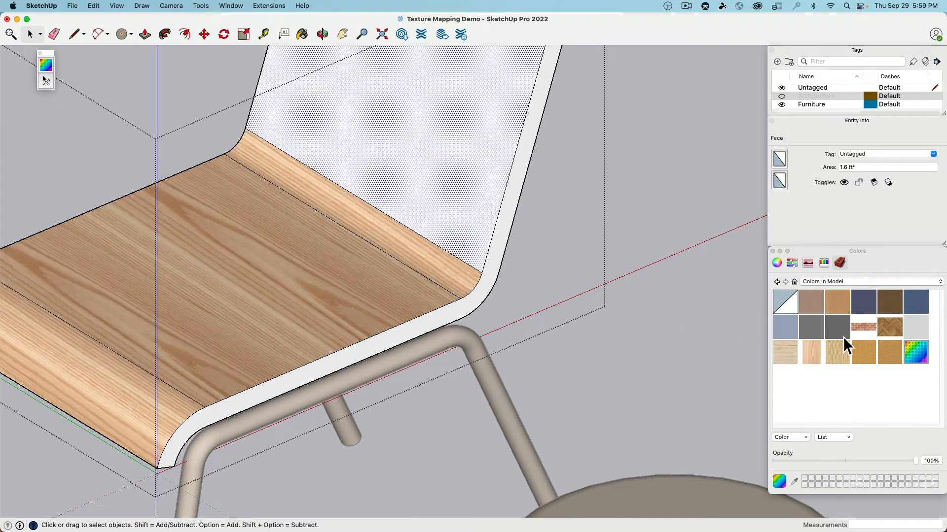
{"action": "left_click", "coordinate": [800, 349]}
{"action": "left_click", "coordinate": [448, 179]}
{"action": "middle_click_drag", "start_coordinate": [660, 240], "coordinate": [665, 206]}
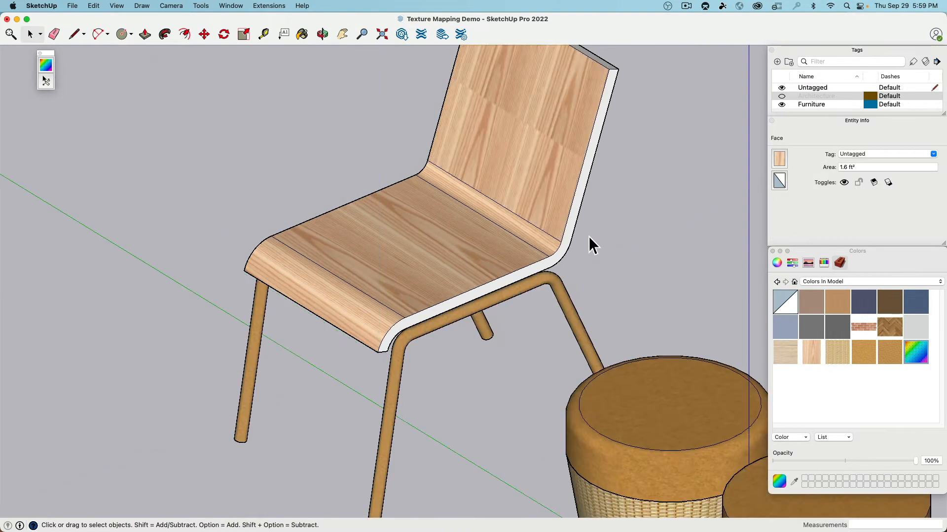
{"action": "left_click", "coordinate": [589, 236]}
{"action": "middle_click_drag", "start_coordinate": [591, 236], "coordinate": [722, 326]}
- Reopen the seat shell, rotate the backrest's wood texture so its grain runs horizontally, slide it into place, and close the group
{"action": "scroll", "coordinate": [537, 161], "scroll_direction": "up", "scroll_amount": 4}
{"action": "middle_click_drag", "start_coordinate": [538, 162], "coordinate": [476, 285]}
{"action": "double_click", "coordinate": [386, 230]}
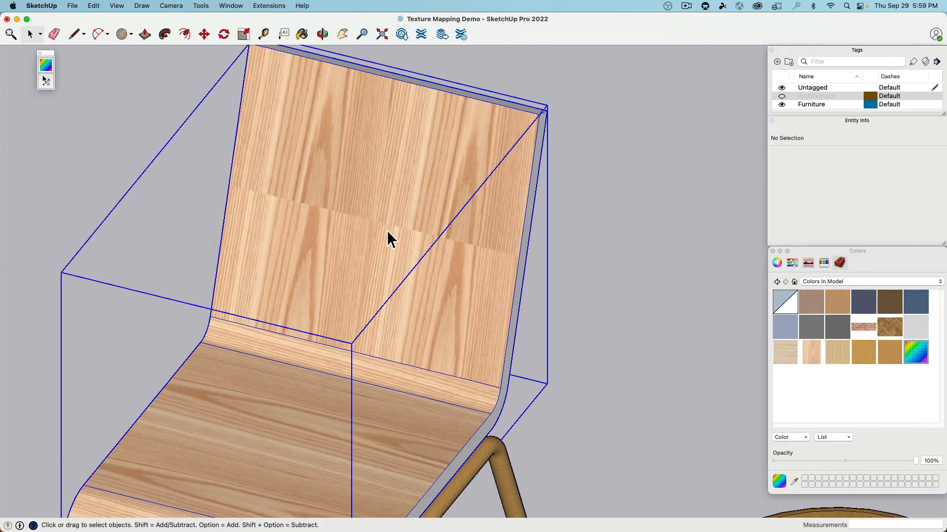
{"action": "right_click", "coordinate": [387, 223]}
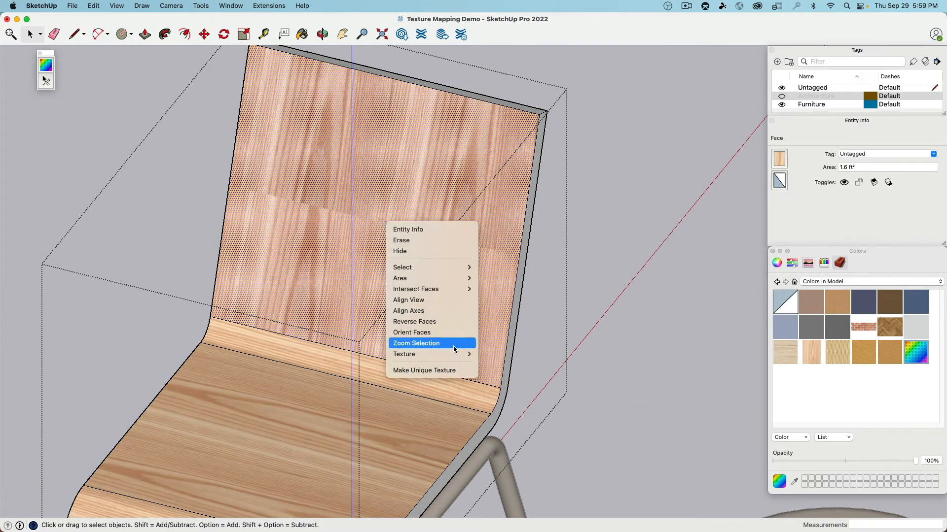
{"action": "mouse_move", "coordinate": [454, 355]}
{"action": "left_click", "coordinate": [509, 355]}
{"action": "scroll", "coordinate": [466, 238], "scroll_direction": "down", "scroll_amount": 3}
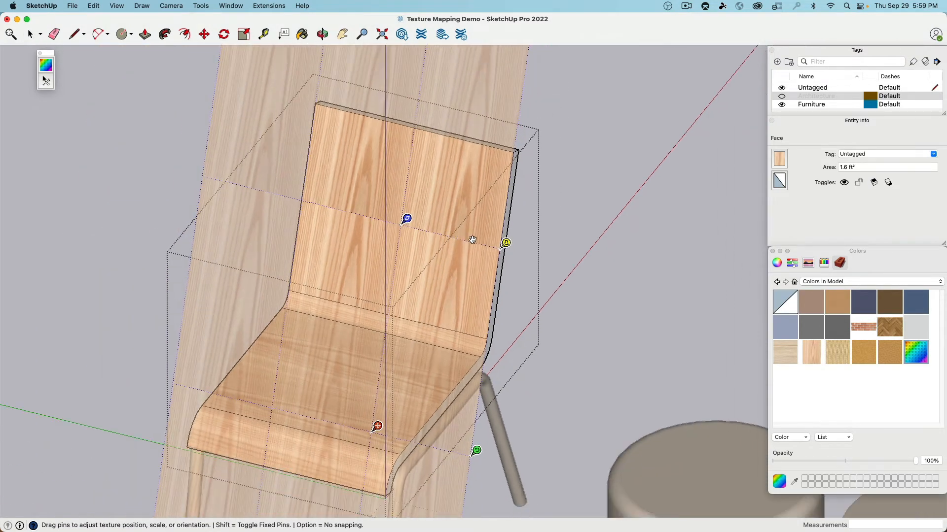
{"action": "left_click_drag", "start_coordinate": [477, 451], "coordinate": [386, 329]}
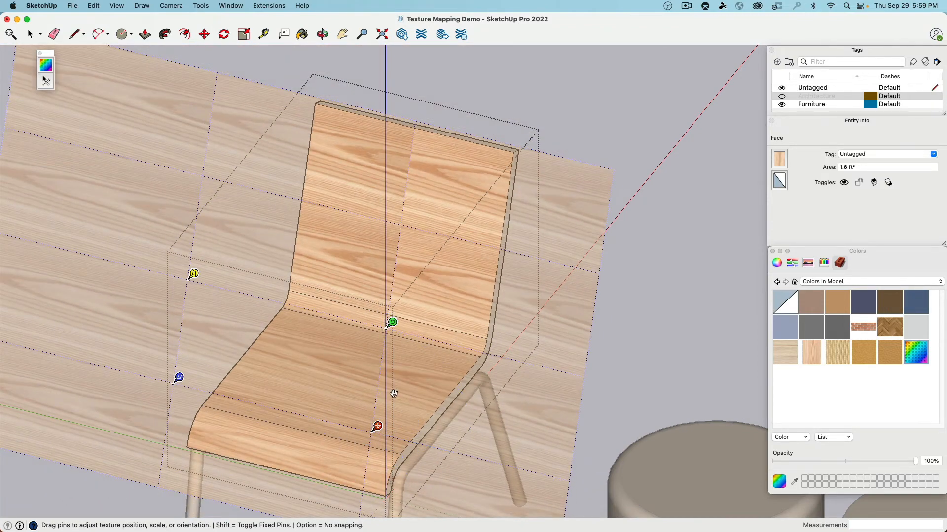
{"action": "left_click_drag", "start_coordinate": [384, 362], "coordinate": [470, 379]}
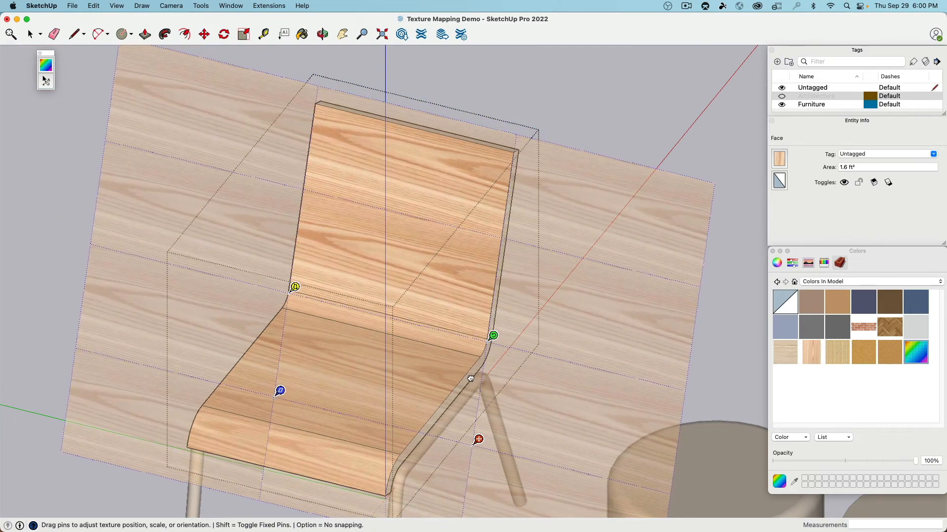
{"action": "left_click", "coordinate": [661, 107]}
{"action": "left_click", "coordinate": [645, 133]}
- Examine how the wood grain flows across the backrest, bend, seat and front lip from both sides
{"action": "middle_click_drag", "start_coordinate": [626, 161], "coordinate": [561, 200]}
{"action": "scroll", "coordinate": [539, 310], "scroll_direction": "up", "scroll_amount": 4}
{"action": "scroll", "coordinate": [535, 300], "scroll_direction": "down", "scroll_amount": 2}
{"action": "scroll", "coordinate": [227, 328], "scroll_direction": "up", "scroll_amount": 6}
{"action": "scroll", "coordinate": [230, 322], "scroll_direction": "down", "scroll_amount": 3}
{"action": "middle_click_drag", "start_coordinate": [229, 310], "coordinate": [561, 277]}
{"action": "scroll", "coordinate": [561, 277], "scroll_direction": "down", "scroll_amount": 3}
{"action": "scroll", "coordinate": [299, 327], "scroll_direction": "down", "scroll_amount": 2}
{"action": "middle_click_drag", "start_coordinate": [454, 212], "coordinate": [348, 382], "text": "shift"}
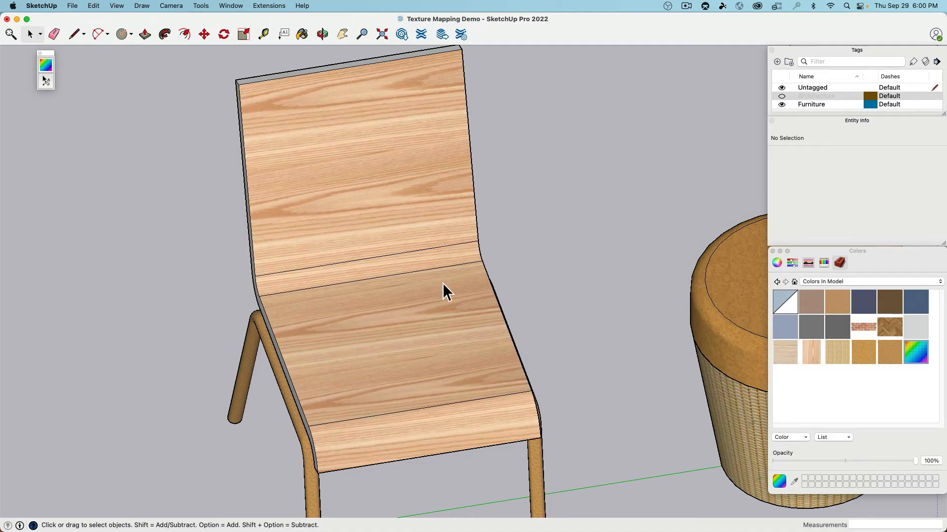
{"action": "middle_click_drag", "start_coordinate": [442, 283], "coordinate": [214, 321]}
- Open the seat shell group, paint its long side edge with the pale fine-lined wood texture, and close the group
{"action": "scroll", "coordinate": [296, 361], "scroll_direction": "up", "scroll_amount": 3}
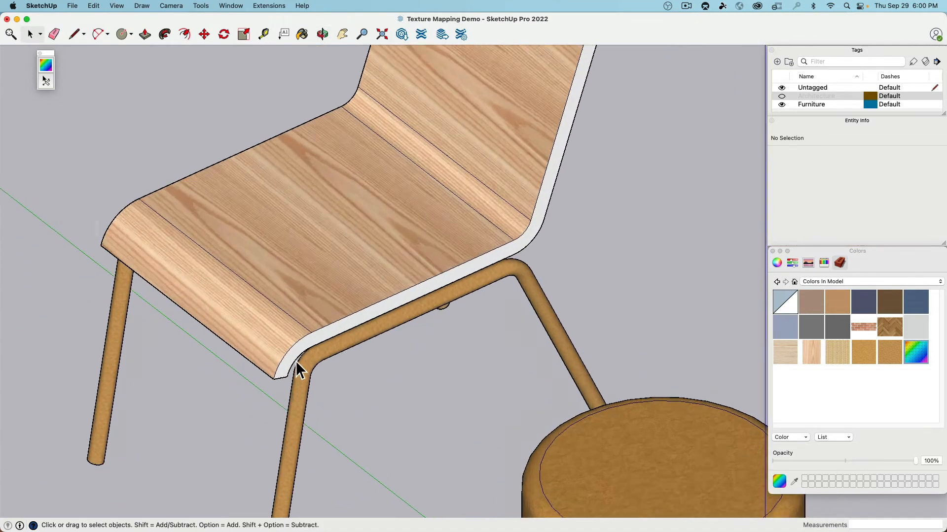
{"action": "scroll", "coordinate": [296, 360], "scroll_direction": "up", "scroll_amount": 5}
{"action": "double_click", "coordinate": [323, 333]}
{"action": "left_click", "coordinate": [330, 333]}
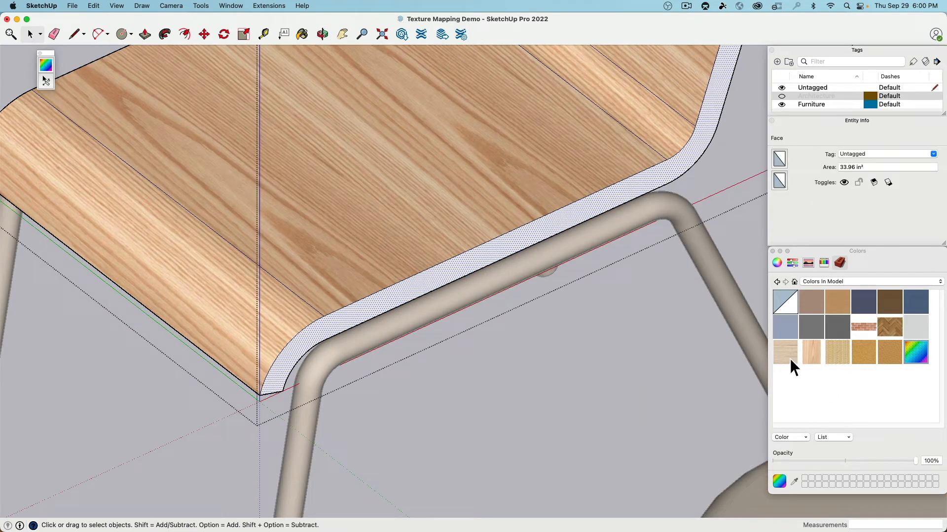
{"action": "left_click_drag", "start_coordinate": [789, 359], "coordinate": [340, 317]}
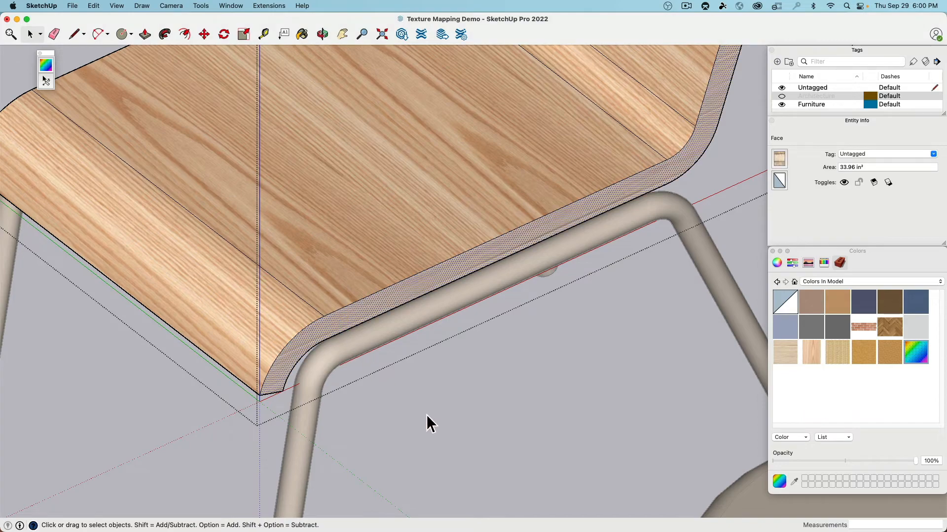
{"action": "left_click", "coordinate": [426, 415]}
- Examine the fine-lined wood along the seat shell's side edge next to the leather-wrapped leg frame
{"action": "middle_click_drag", "start_coordinate": [461, 431], "coordinate": [327, 392]}
{"action": "middle_click_drag", "start_coordinate": [327, 393], "coordinate": [346, 471], "text": "shift"}
{"action": "scroll", "coordinate": [353, 420], "scroll_direction": "up", "scroll_amount": 3}
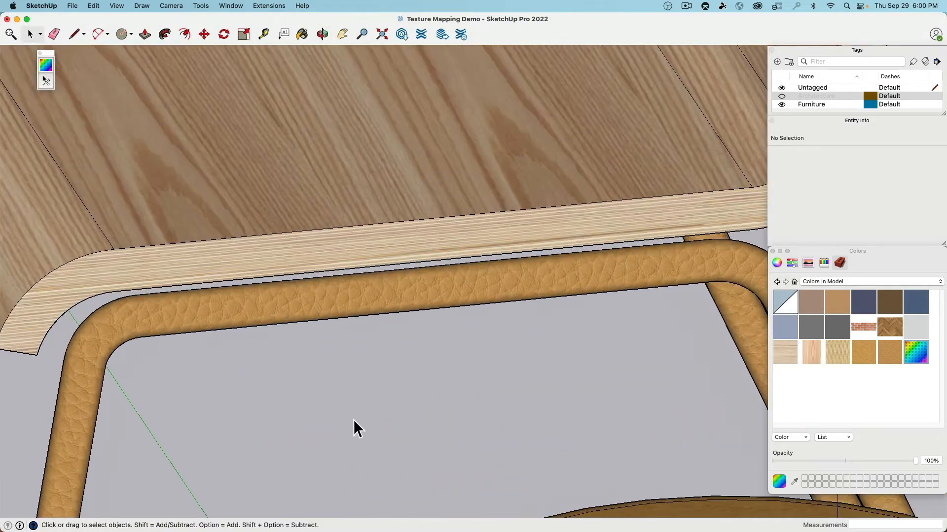
{"action": "scroll", "coordinate": [354, 428], "scroll_direction": "down", "scroll_amount": 3}
{"action": "middle_click_drag", "start_coordinate": [351, 375], "coordinate": [326, 356]}
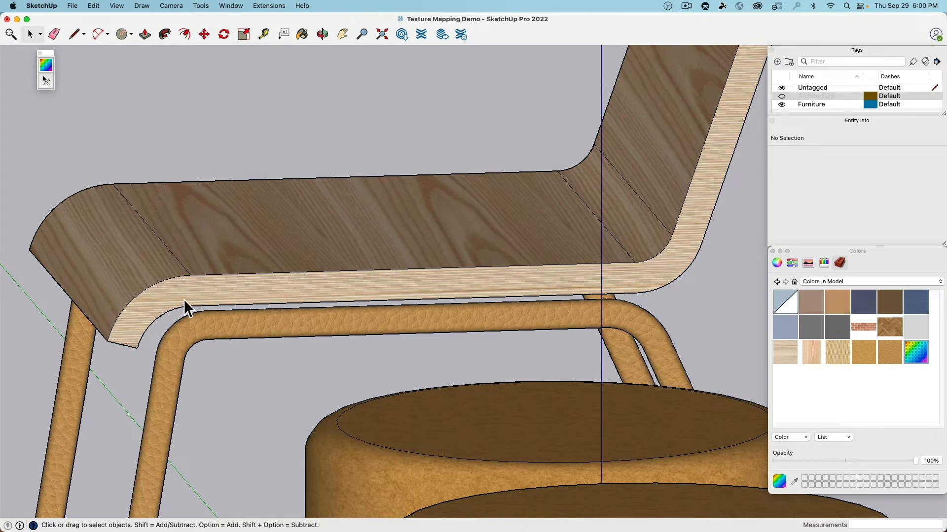
{"action": "middle_click_drag", "start_coordinate": [465, 302], "coordinate": [138, 384]}
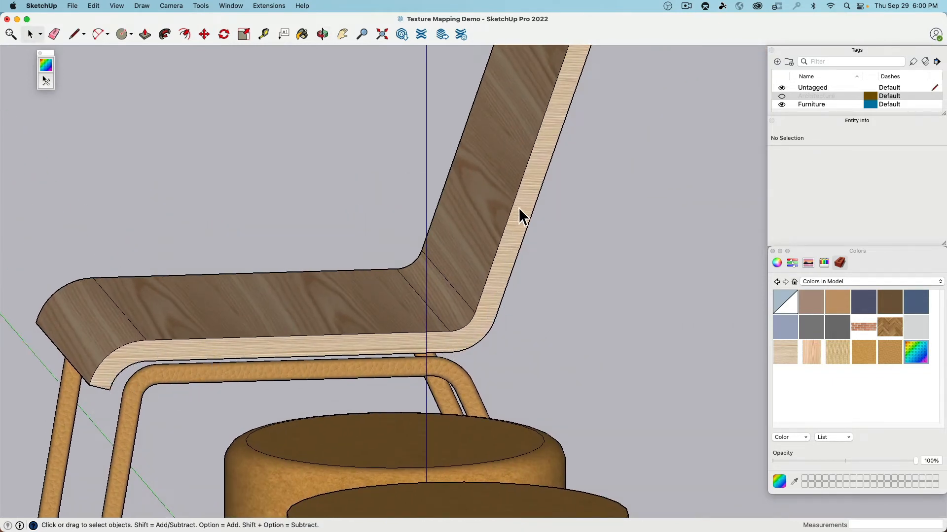
- Compare the leg frame's faceted tube geometry with the seat shell's flat side edge by selecting each inside its group
{"action": "scroll", "coordinate": [296, 286], "scroll_direction": "up", "scroll_amount": 10}
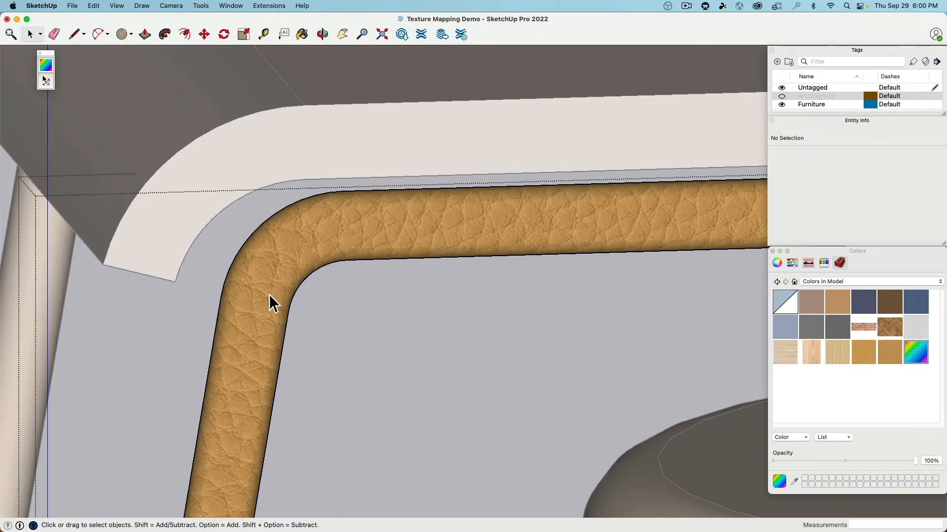
{"action": "triple_click", "coordinate": [268, 294]}
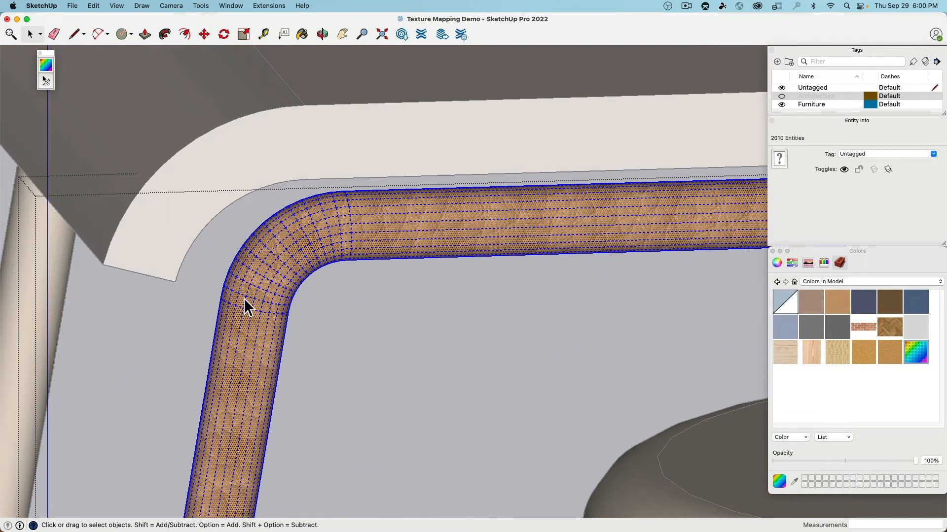
{"action": "left_click", "coordinate": [382, 334]}
{"action": "left_click", "coordinate": [356, 162]}
{"action": "double_click", "coordinate": [352, 152]}
{"action": "double_click", "coordinate": [348, 149]}
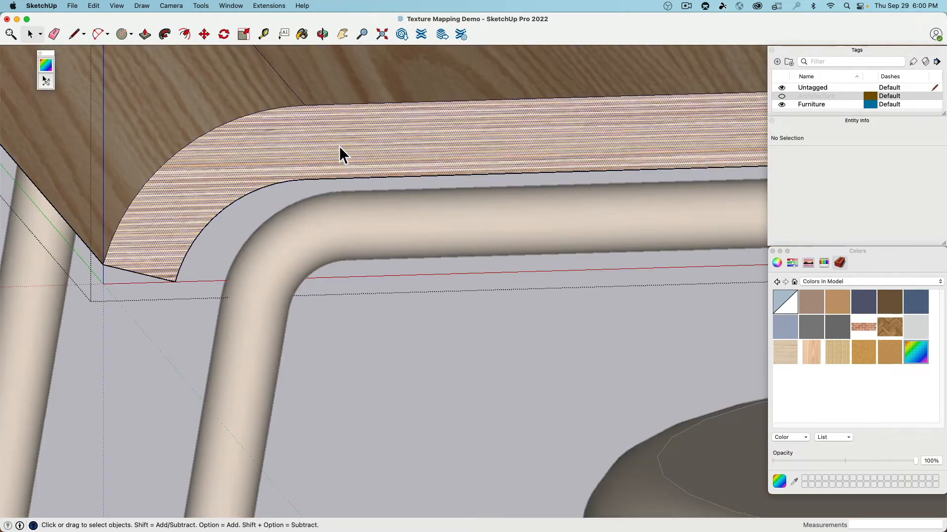
{"action": "scroll", "coordinate": [302, 157], "scroll_direction": "down", "scroll_amount": 10}
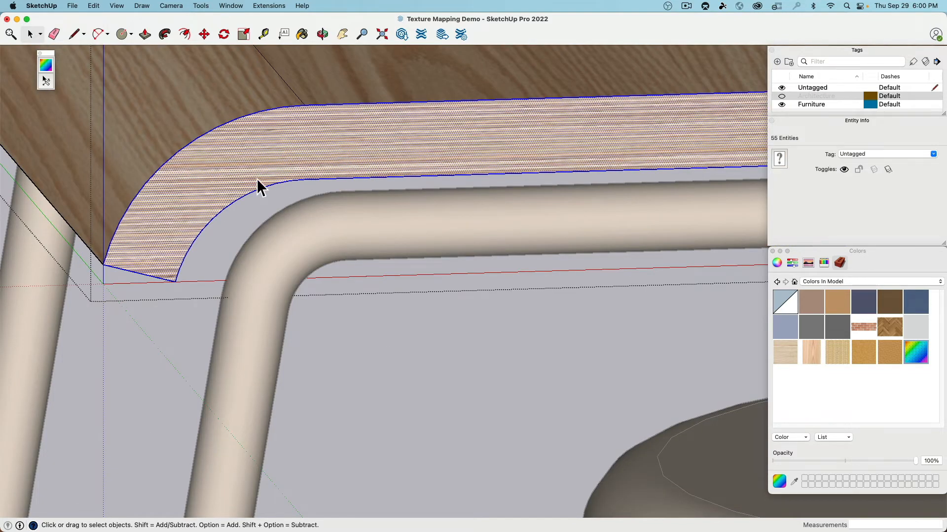
{"action": "scroll", "coordinate": [287, 254], "scroll_direction": "down", "scroll_amount": 5}
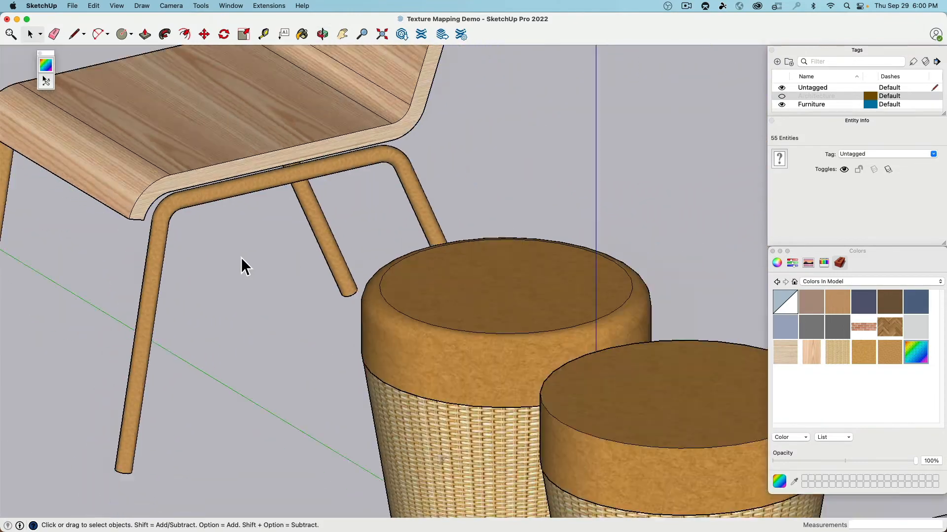
{"action": "left_click", "coordinate": [243, 266]}
- Open the seat shell group and paint its opposite side edge with the pale fine-lined wood texture
{"action": "middle_click_drag", "start_coordinate": [243, 266], "coordinate": [567, 294]}
{"action": "scroll", "coordinate": [363, 365], "scroll_direction": "up", "scroll_amount": 6}
{"action": "double_click", "coordinate": [357, 367]}
{"action": "left_click", "coordinate": [358, 370]}
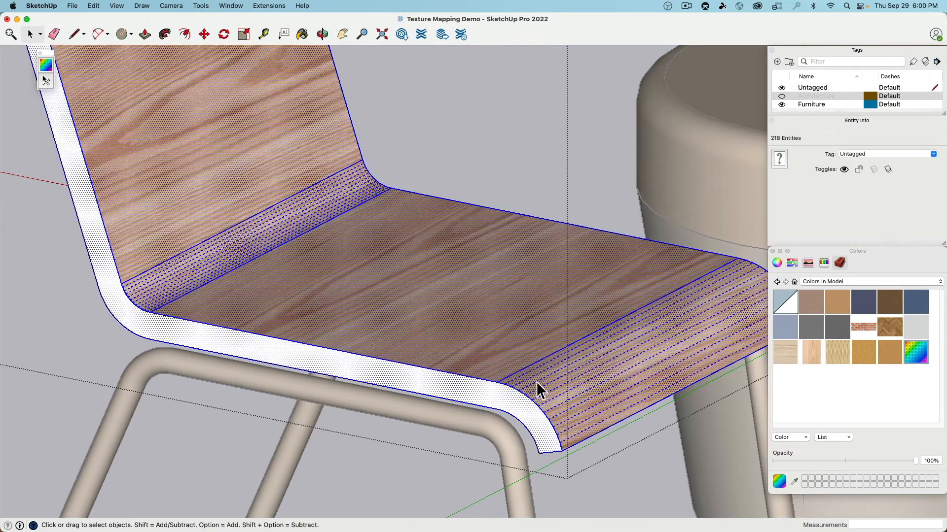
{"action": "left_click", "coordinate": [812, 348]}
{"action": "left_click", "coordinate": [499, 395]}
{"action": "left_click", "coordinate": [836, 352]}
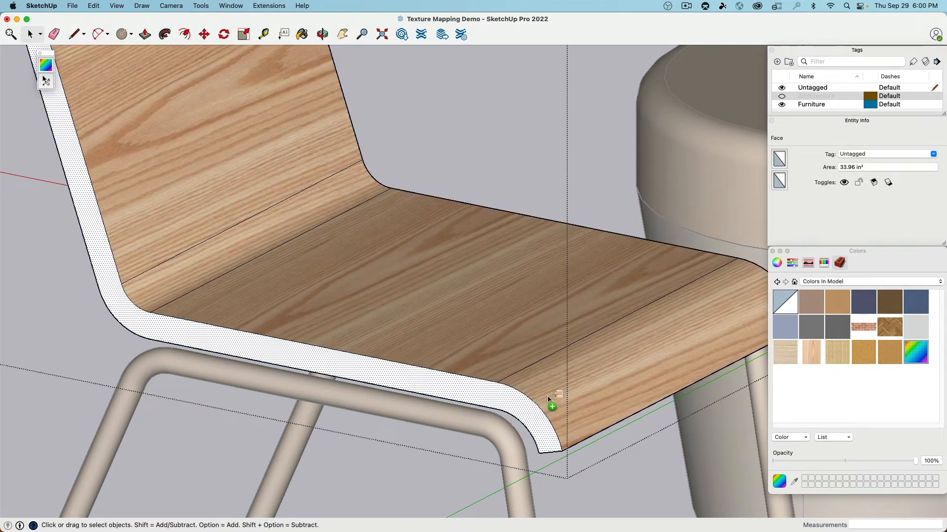
{"action": "scroll", "coordinate": [499, 391], "scroll_direction": "down", "scroll_amount": 3}
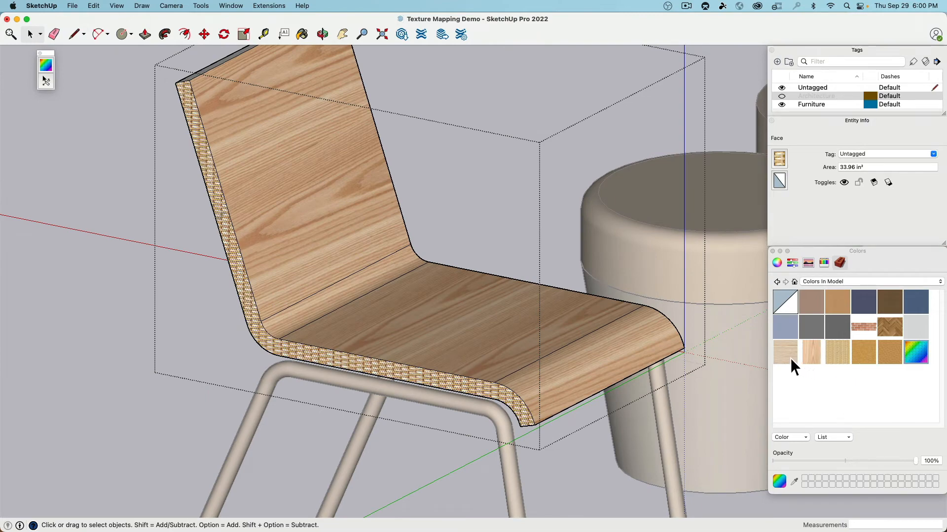
- Paint the narrow top edge of the backrest with the pale fine-lined wood texture
{"action": "middle_click_drag", "start_coordinate": [478, 393], "coordinate": [650, 311]}
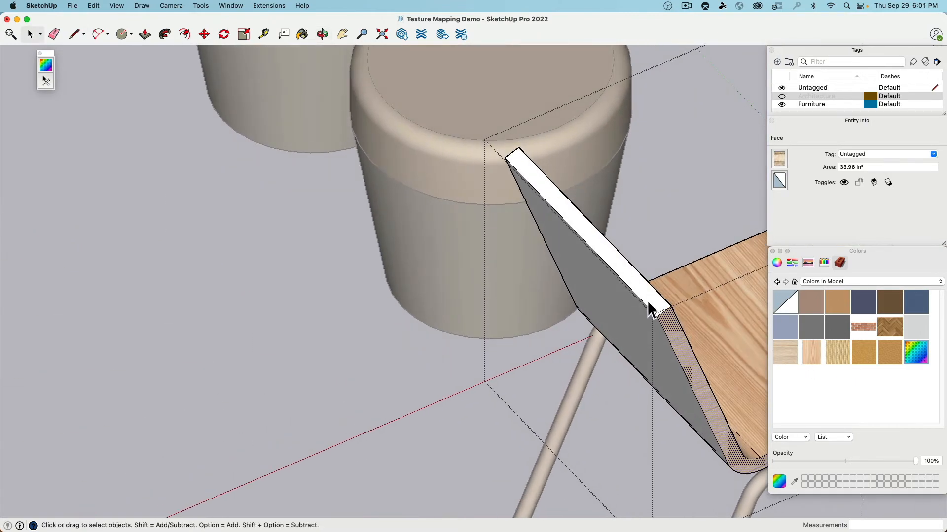
{"action": "left_click", "coordinate": [644, 289]}
{"action": "left_click", "coordinate": [784, 352]}
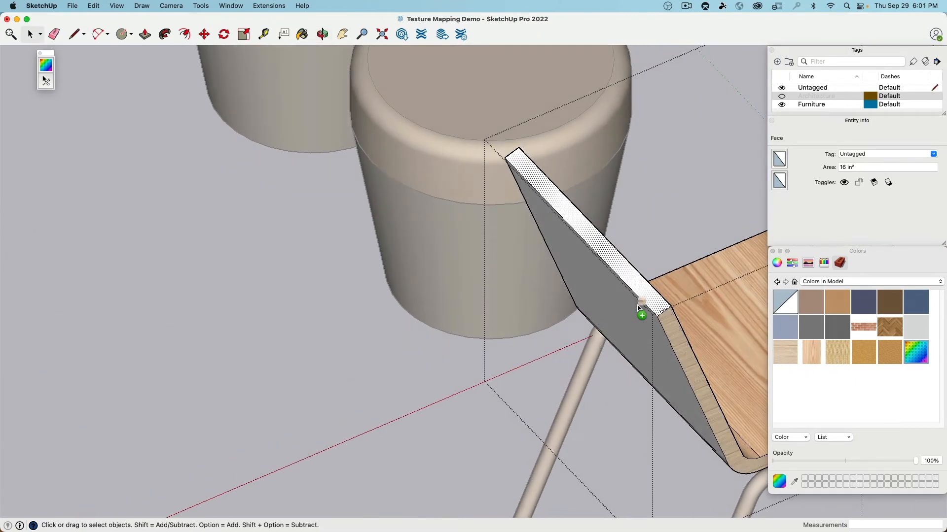
- Paint the narrow edge face beneath the seat's front lip with the pale fine-lined wood and close the group
{"action": "middle_click_drag", "start_coordinate": [640, 296], "coordinate": [330, 200]}
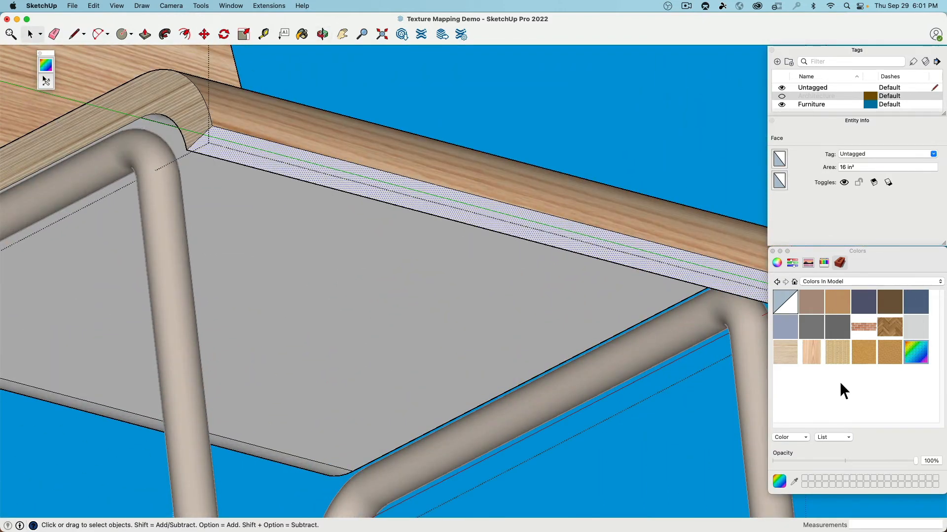
{"action": "left_click", "coordinate": [811, 354]}
{"action": "middle_click_drag", "start_coordinate": [636, 260], "coordinate": [370, 300]}
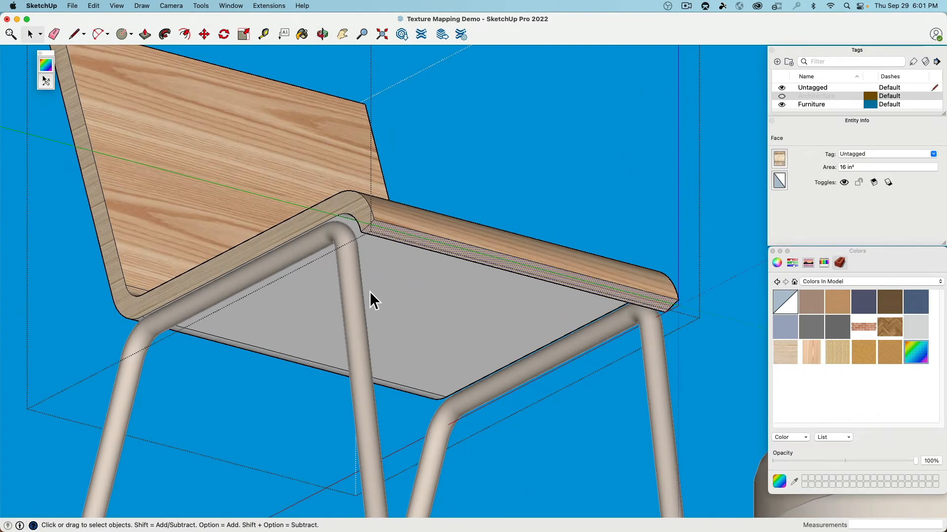
{"action": "scroll", "coordinate": [372, 315], "scroll_direction": "down", "scroll_amount": 3}
{"action": "middle_click_drag", "start_coordinate": [375, 336], "coordinate": [173, 495]}
{"action": "left_click", "coordinate": [584, 284]}
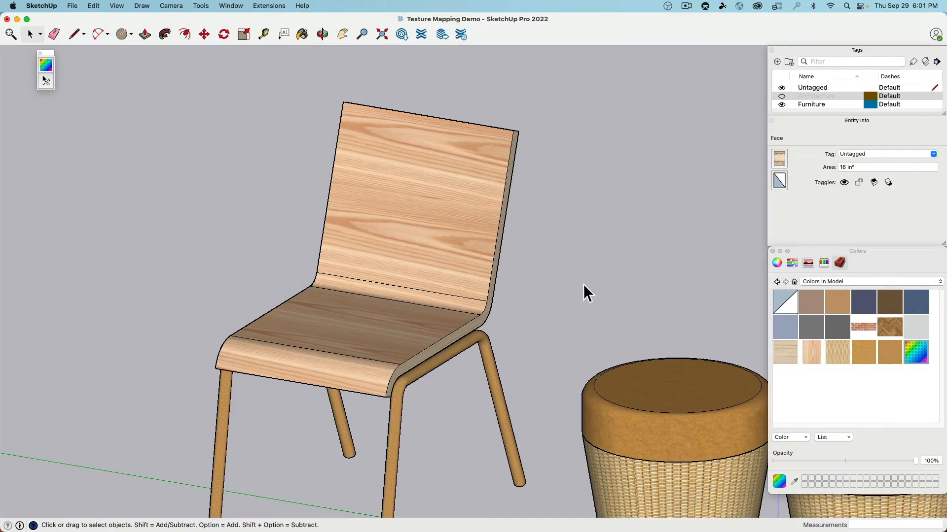
{"action": "middle_click_drag", "start_coordinate": [583, 284], "coordinate": [497, 308]}
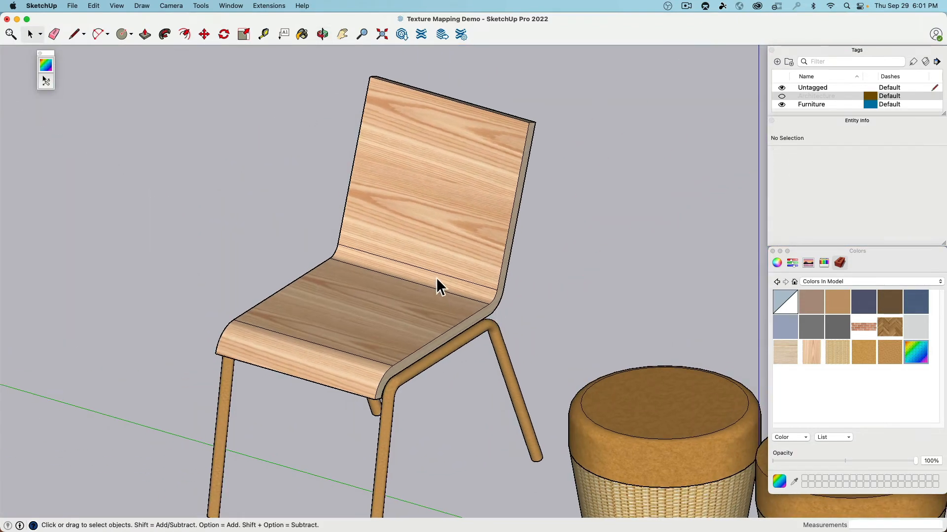
- Open the seat shell group and select its backrest, seat and front lip faces, extending the selection to all connected geometry
{"action": "scroll", "coordinate": [407, 284], "scroll_direction": "up", "scroll_amount": 4}
{"action": "scroll", "coordinate": [391, 286], "scroll_direction": "down", "scroll_amount": 2}
{"action": "middle_click_drag", "start_coordinate": [390, 272], "coordinate": [371, 287], "text": "shift"}
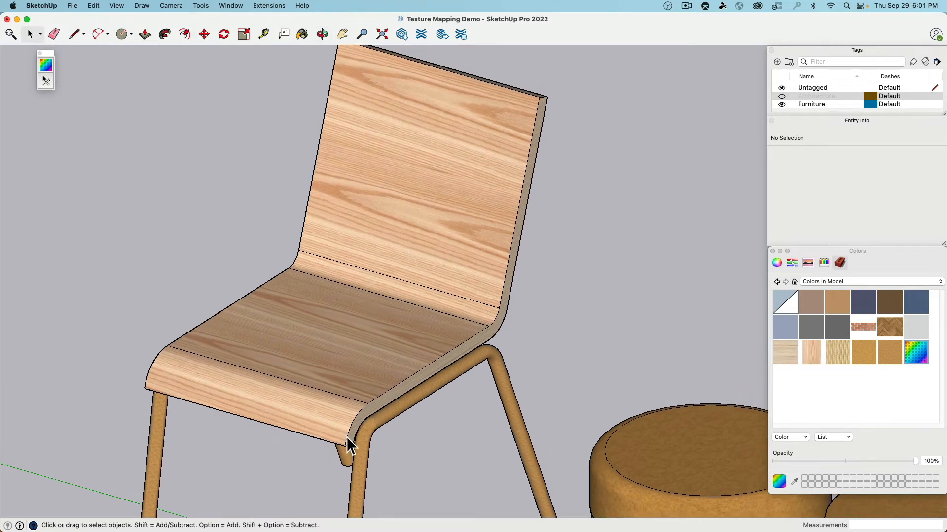
{"action": "double_click", "coordinate": [458, 230]}
{"action": "left_click", "coordinate": [430, 254]}
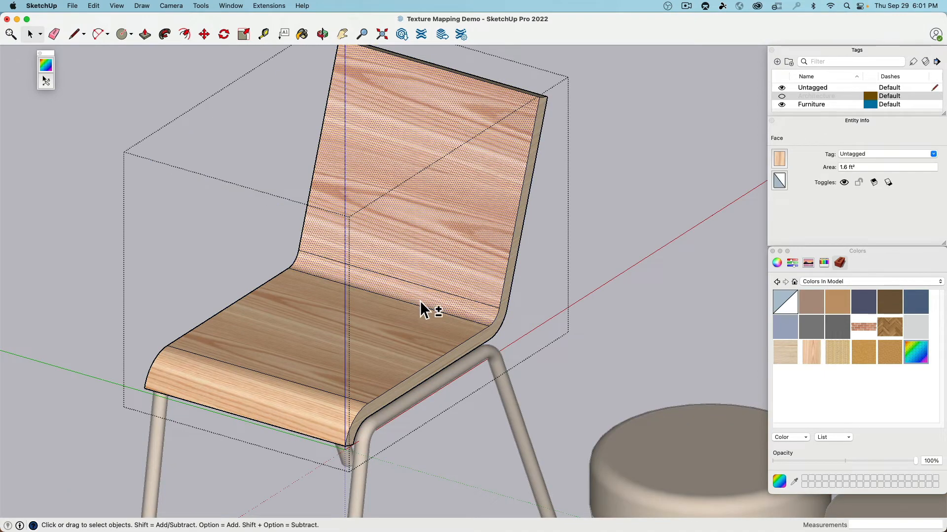
{"action": "left_click", "coordinate": [375, 349], "text": "shift"}
{"action": "left_click", "coordinate": [326, 415], "text": "shift"}
{"action": "middle_click_drag", "start_coordinate": [327, 430], "coordinate": [379, 328]}
{"action": "double_click", "coordinate": [379, 328]}
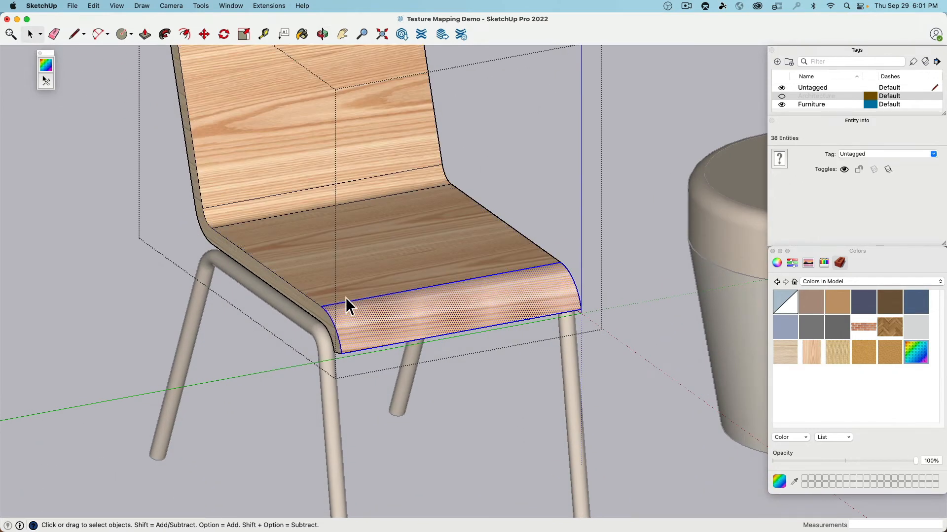
{"action": "left_click", "coordinate": [296, 251], "text": "shift"}
{"action": "left_click", "coordinate": [258, 220], "text": "shift"}
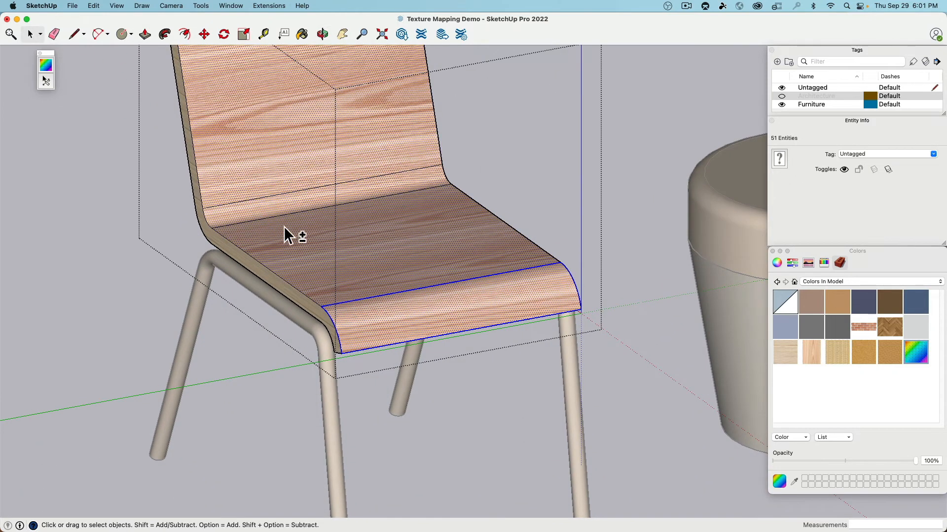
{"action": "left_click", "coordinate": [361, 343], "text": "shift"}
{"action": "left_click", "coordinate": [360, 343], "text": "shift"}
{"action": "triple_click", "coordinate": [360, 342]}
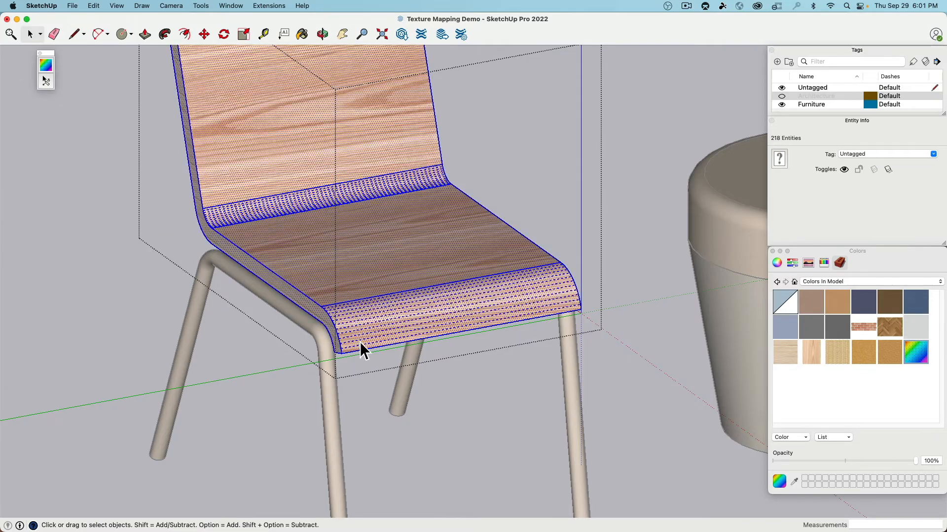
- Select the entire seat shell and apply Tube Map from the front lip's lower corner, with its long bottom edge as the anchor edge
{"action": "middle_click_drag", "start_coordinate": [336, 303], "coordinate": [437, 330]}
{"action": "left_click", "coordinate": [448, 326]}
{"action": "left_click", "coordinate": [367, 271]}
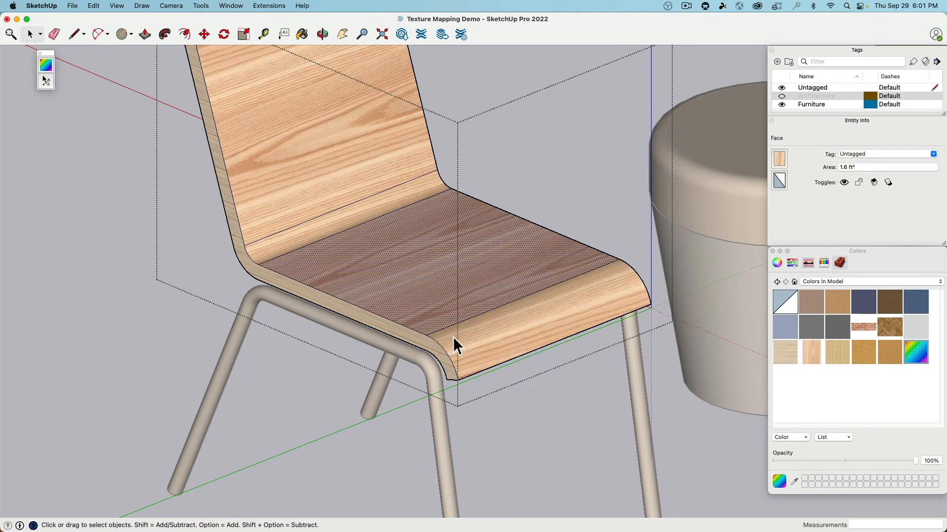
{"action": "triple_click", "coordinate": [469, 338]}
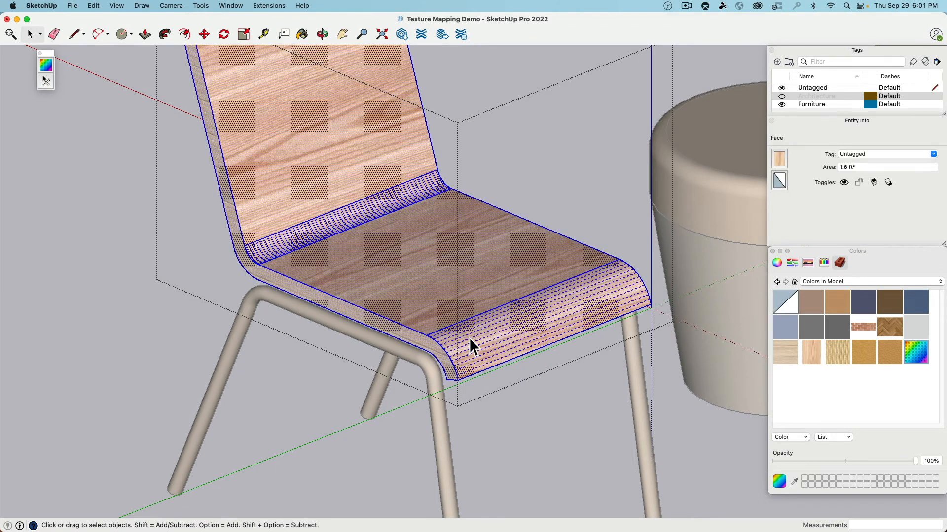
{"action": "left_click", "coordinate": [46, 80]}
{"action": "scroll", "coordinate": [461, 380], "scroll_direction": "up", "scroll_amount": 5}
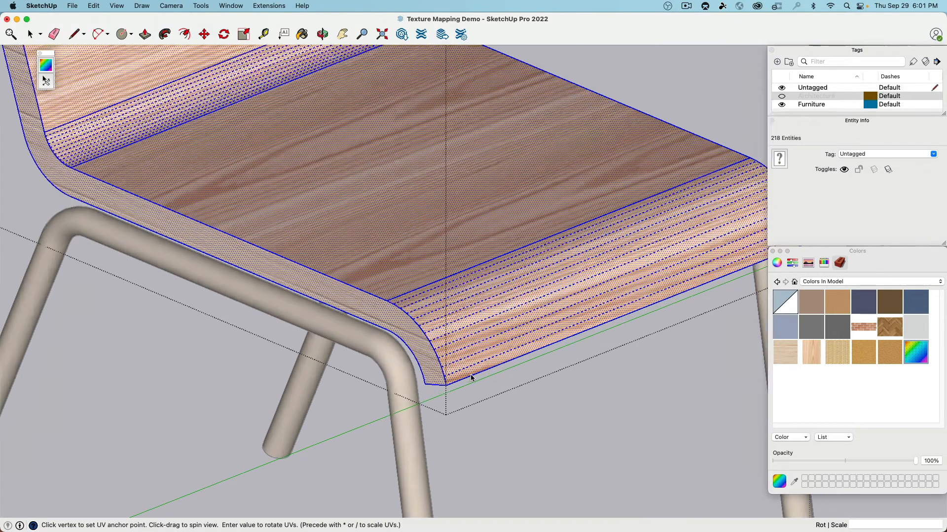
{"action": "scroll", "coordinate": [461, 380], "scroll_direction": "up", "scroll_amount": 3}
{"action": "left_click", "coordinate": [430, 387]}
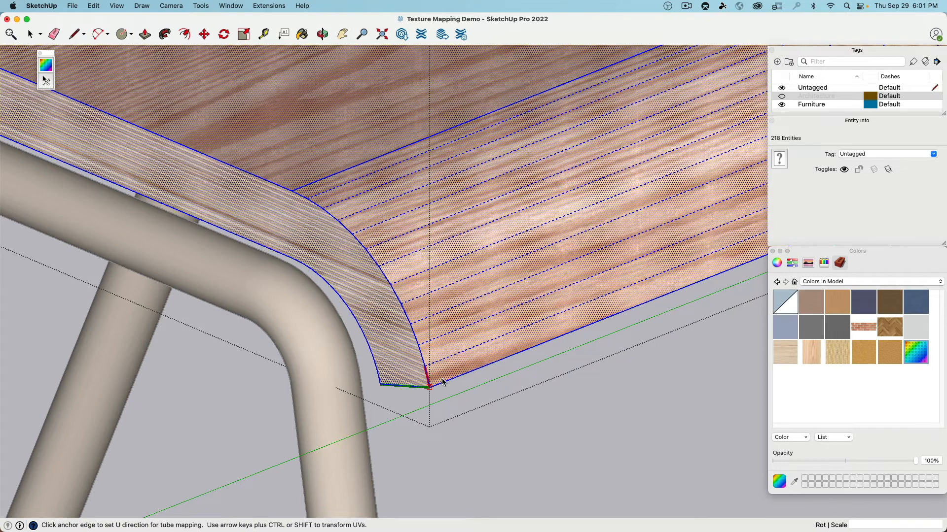
{"action": "left_click", "coordinate": [445, 384]}
{"action": "scroll", "coordinate": [444, 382], "scroll_direction": "down", "scroll_amount": 6}
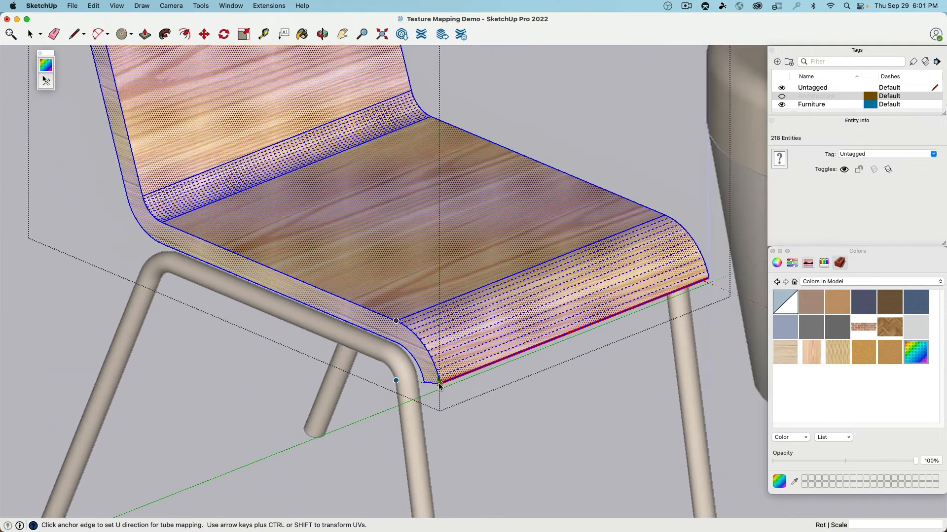
{"action": "right_click", "coordinate": [366, 251]}
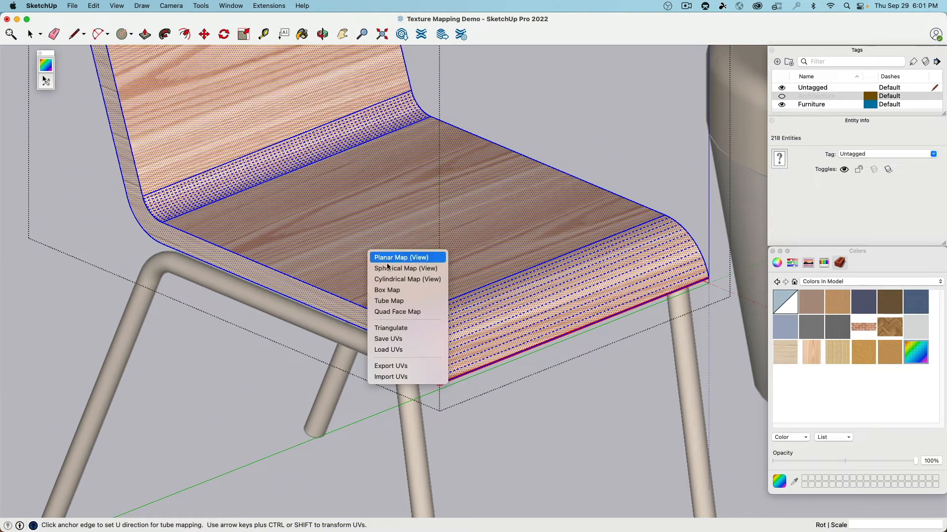
{"action": "left_click", "coordinate": [409, 301]}
- Reopen the seat shell group and apply Tube Map to the side edge face, anchored at its outer corner beneath the front lip
{"action": "middle_click_drag", "start_coordinate": [578, 279], "coordinate": [297, 452]}
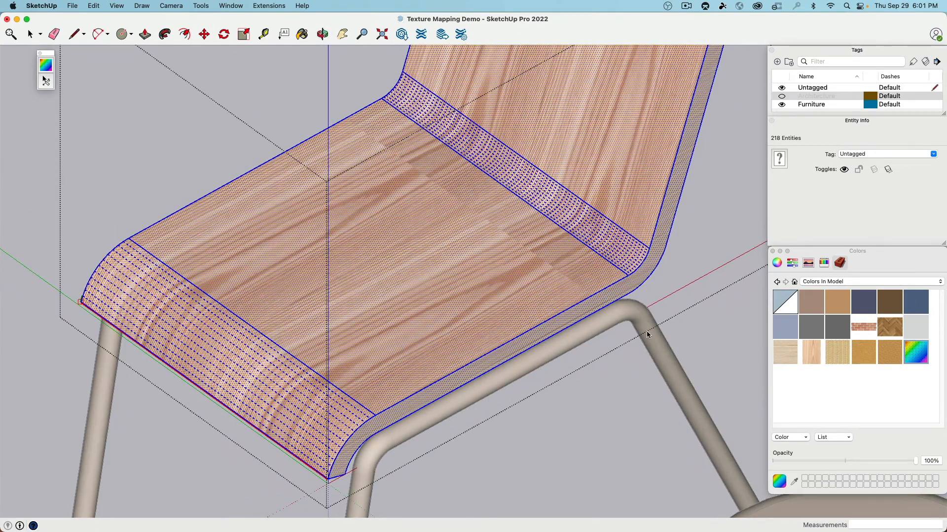
{"action": "middle_click_drag", "start_coordinate": [648, 335], "coordinate": [332, 353]}
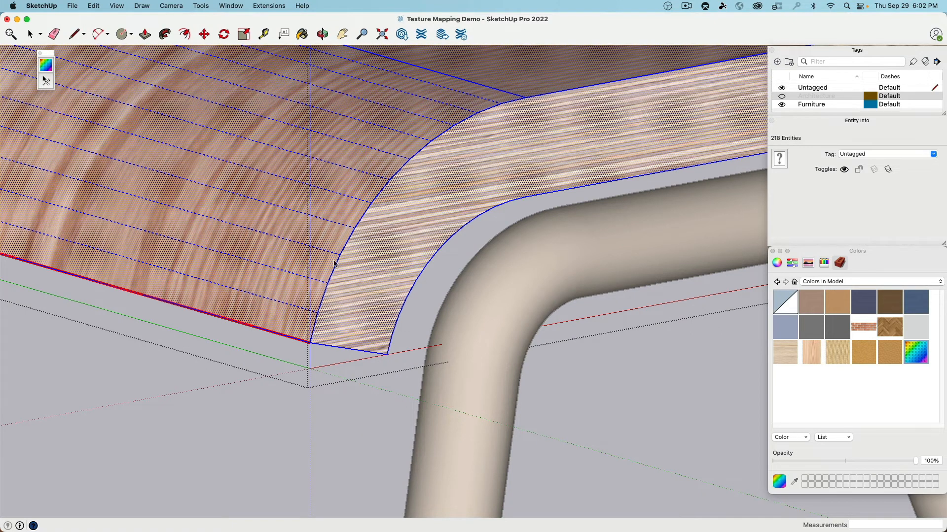
{"action": "left_click", "coordinate": [33, 35]}
{"action": "left_click", "coordinate": [376, 327]}
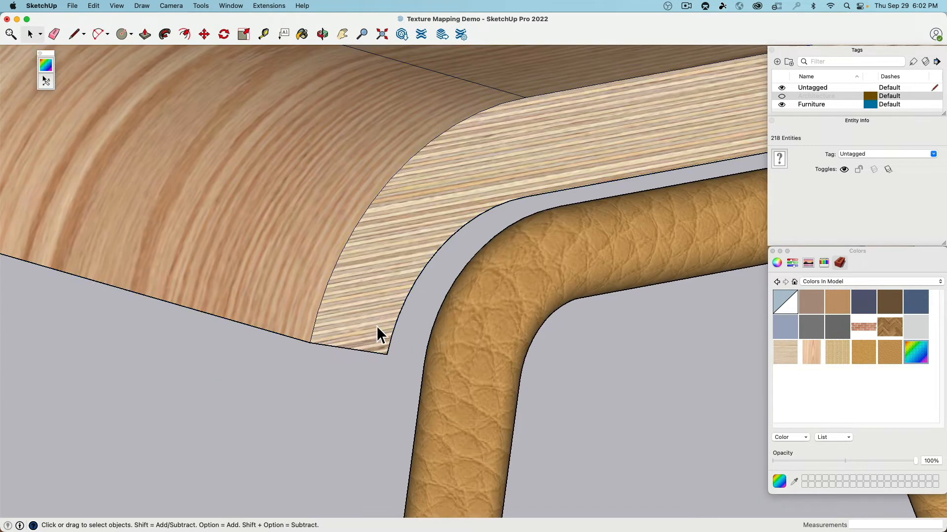
{"action": "double_click", "coordinate": [369, 310]}
{"action": "left_click", "coordinate": [374, 320]}
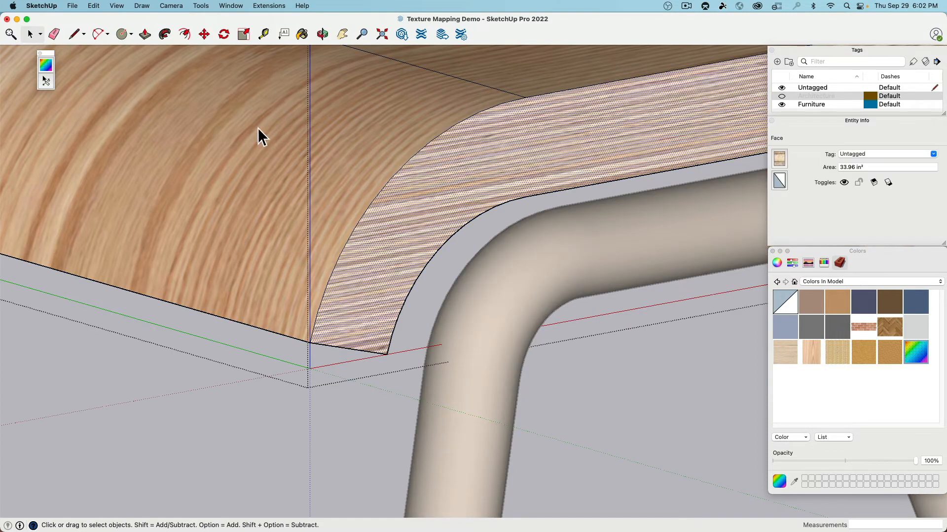
{"action": "left_click", "coordinate": [46, 80]}
{"action": "left_click", "coordinate": [387, 354]}
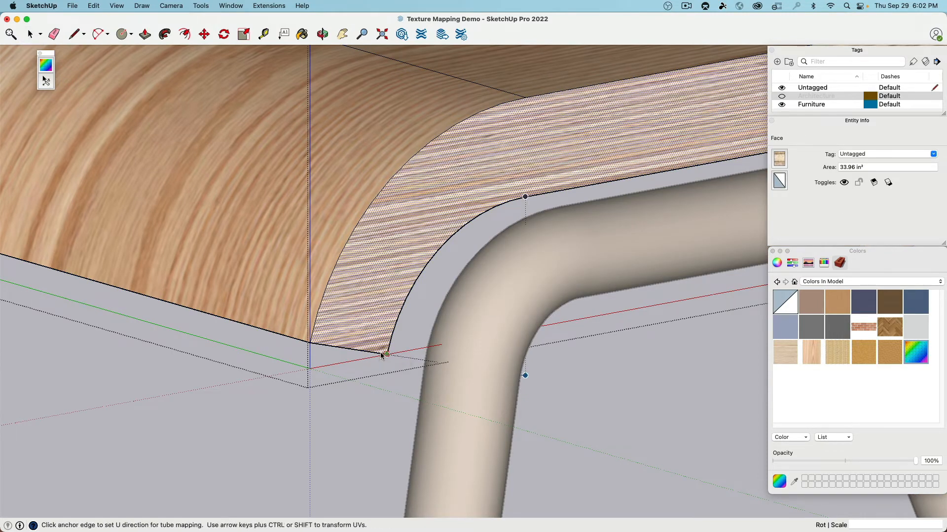
{"action": "right_click", "coordinate": [371, 312]}
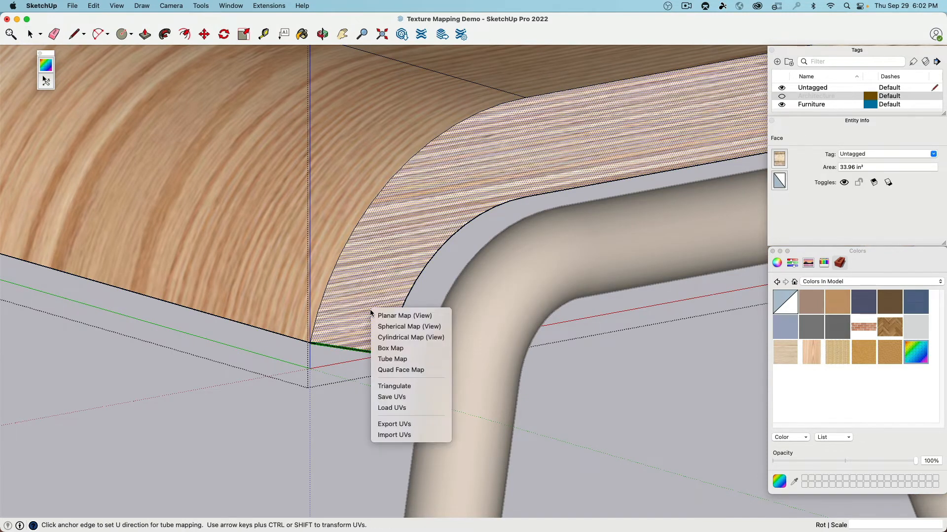
{"action": "left_click", "coordinate": [402, 359]}
- Examine how the fine-lined wood follows the curved side edges on both sides of the seat shell
{"action": "scroll", "coordinate": [385, 304], "scroll_direction": "down", "scroll_amount": 3}
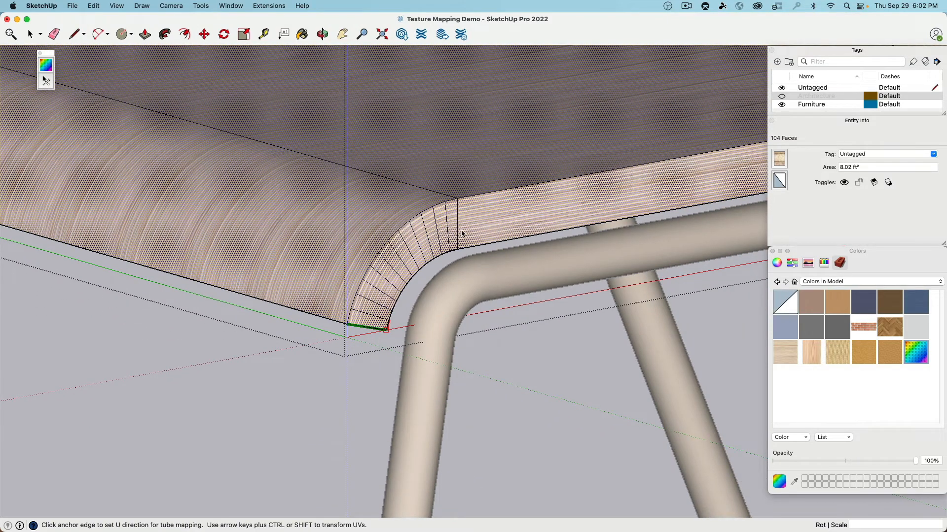
{"action": "scroll", "coordinate": [462, 232], "scroll_direction": "down", "scroll_amount": 5}
{"action": "middle_click_drag", "start_coordinate": [462, 232], "coordinate": [514, 301]}
{"action": "scroll", "coordinate": [402, 280], "scroll_direction": "down", "scroll_amount": 5}
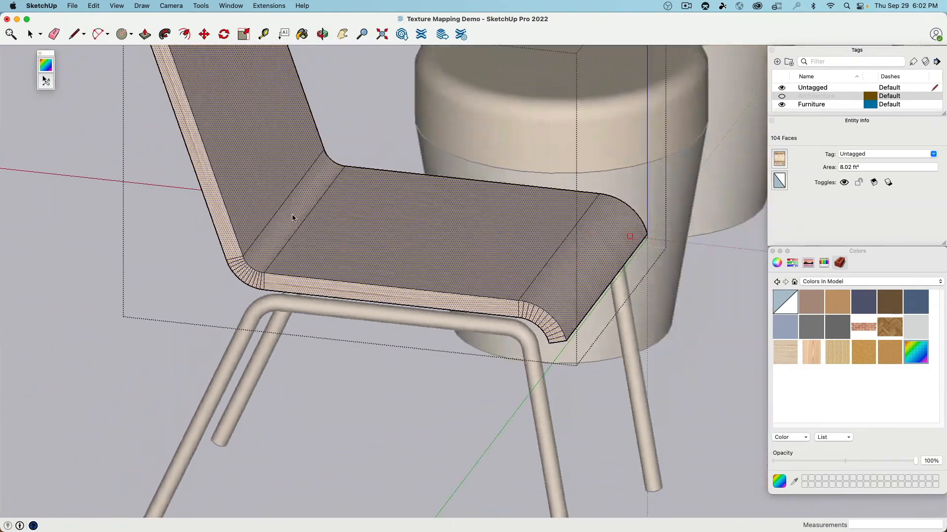
{"action": "middle_click_drag", "start_coordinate": [290, 217], "coordinate": [259, 346]}
{"action": "scroll", "coordinate": [347, 249], "scroll_direction": "down", "scroll_amount": 3}
{"action": "scroll", "coordinate": [258, 346], "scroll_direction": "up", "scroll_amount": 5}
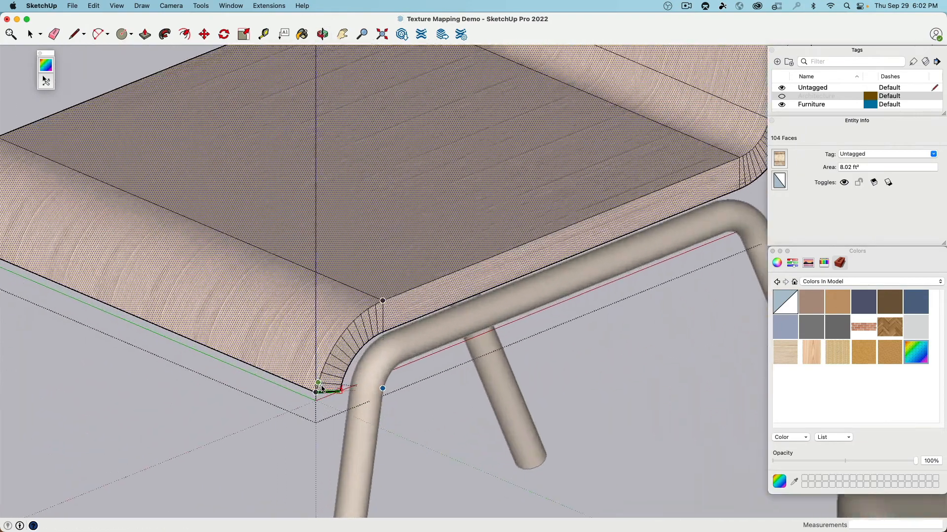
{"action": "scroll", "coordinate": [335, 353], "scroll_direction": "up", "scroll_amount": 5}
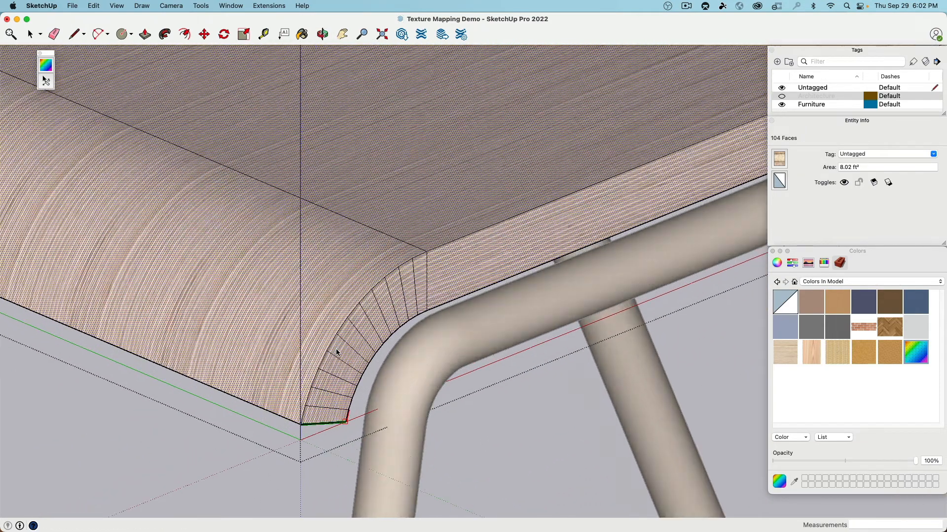
{"action": "middle_click_drag", "start_coordinate": [405, 385], "coordinate": [363, 404]}
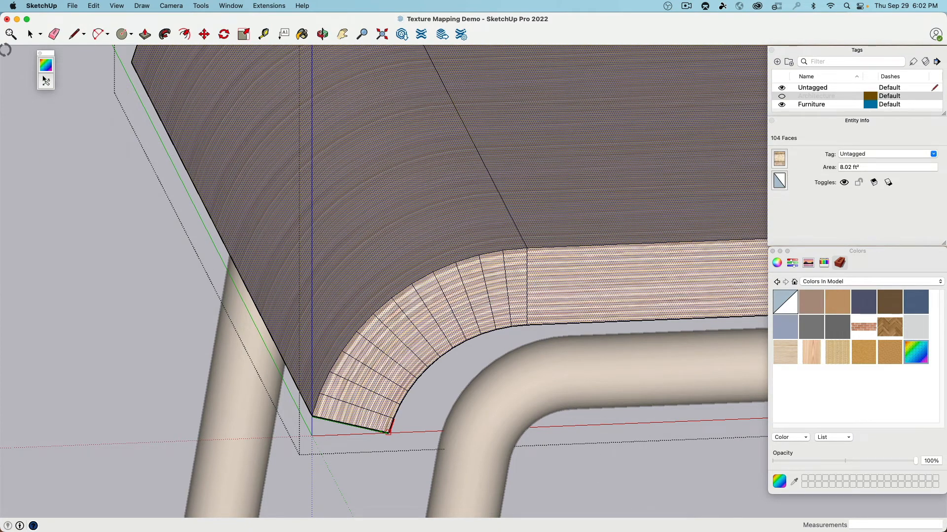
- Close the seat shell group and inspect the segmented side edge and front lip up close
{"action": "left_click", "coordinate": [30, 37]}
{"action": "left_click", "coordinate": [66, 232]}
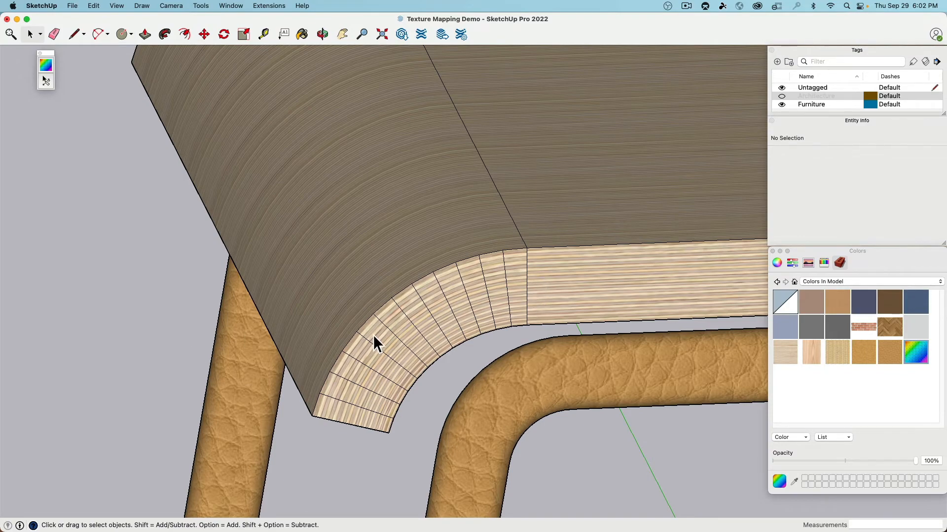
{"action": "scroll", "coordinate": [373, 336], "scroll_direction": "down", "scroll_amount": 1}
{"action": "middle_click_drag", "start_coordinate": [363, 309], "coordinate": [476, 293]}
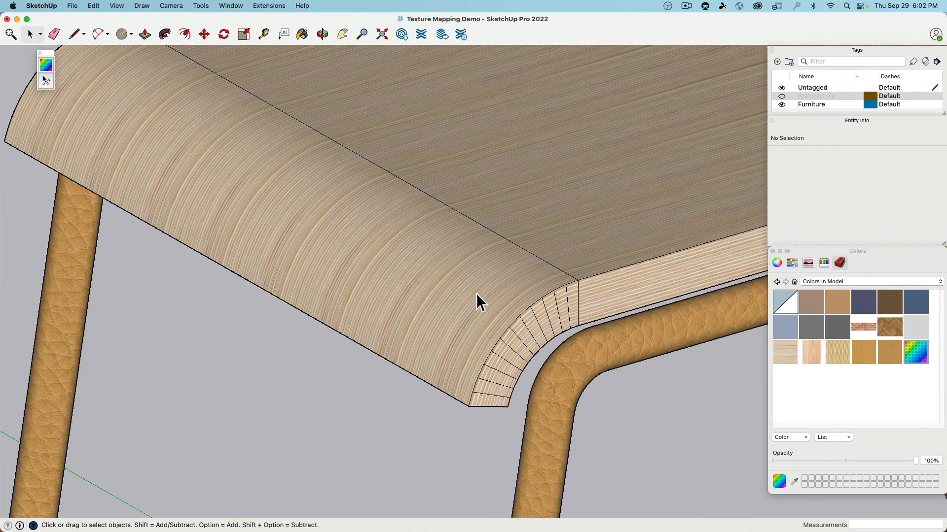
{"action": "scroll", "coordinate": [480, 291], "scroll_direction": "down", "scroll_amount": 5}
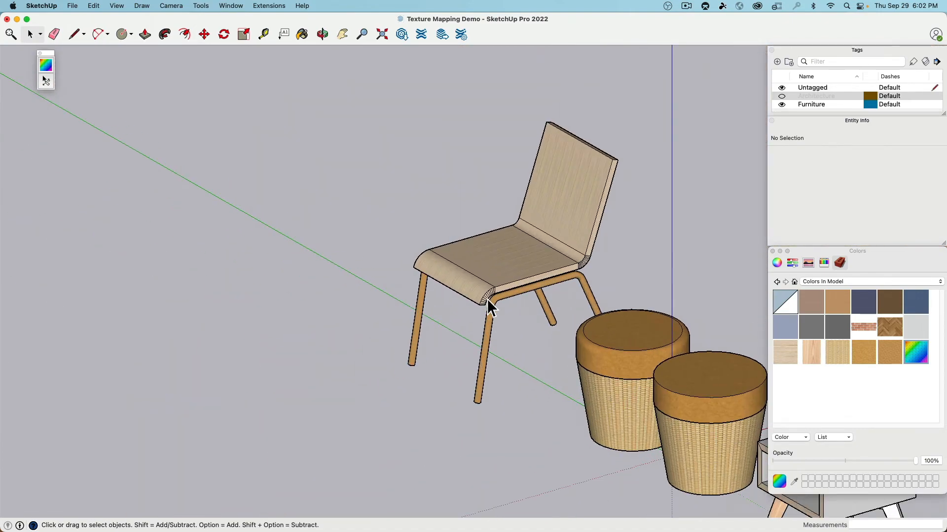
{"action": "scroll", "coordinate": [487, 298], "scroll_direction": "up", "scroll_amount": 5}
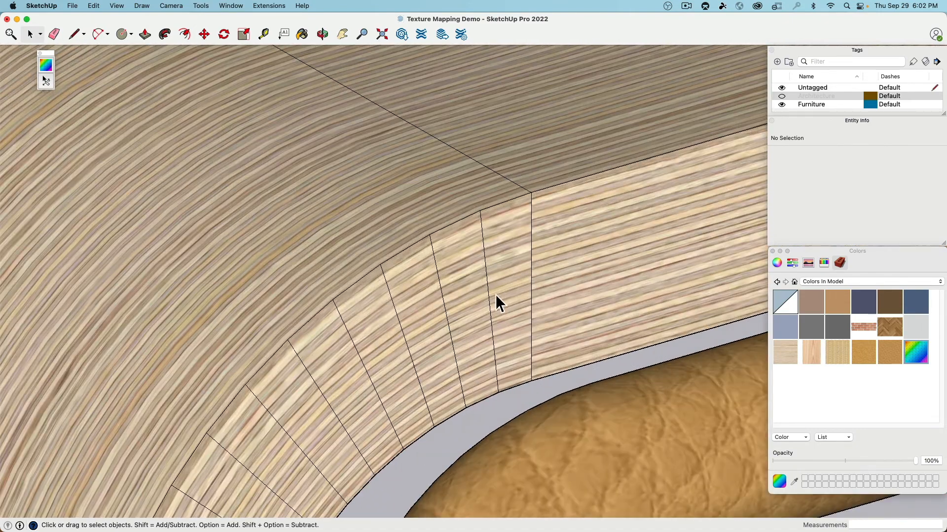
- Reopen the seat shell group and paint its front lip, seat, rear curve and backrest faces with the peach wood grain texture
{"action": "scroll", "coordinate": [515, 293], "scroll_direction": "down", "scroll_amount": 5}
{"action": "middle_click_drag", "start_coordinate": [479, 294], "coordinate": [378, 315]}
{"action": "scroll", "coordinate": [475, 335], "scroll_direction": "down", "scroll_amount": 5}
{"action": "left_click", "coordinate": [403, 331]}
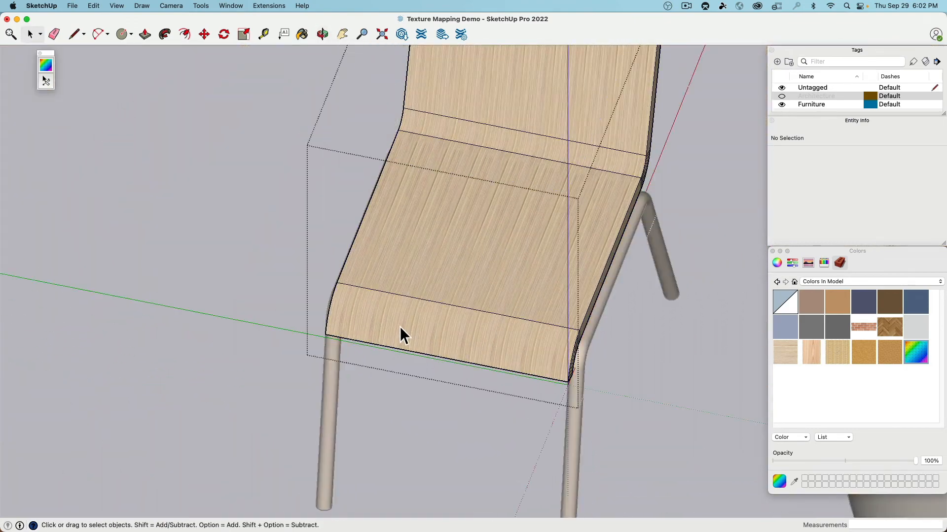
{"action": "left_click", "coordinate": [423, 269], "text": "shift"}
{"action": "middle_click_drag", "start_coordinate": [447, 154], "coordinate": [407, 268], "text": "shift"}
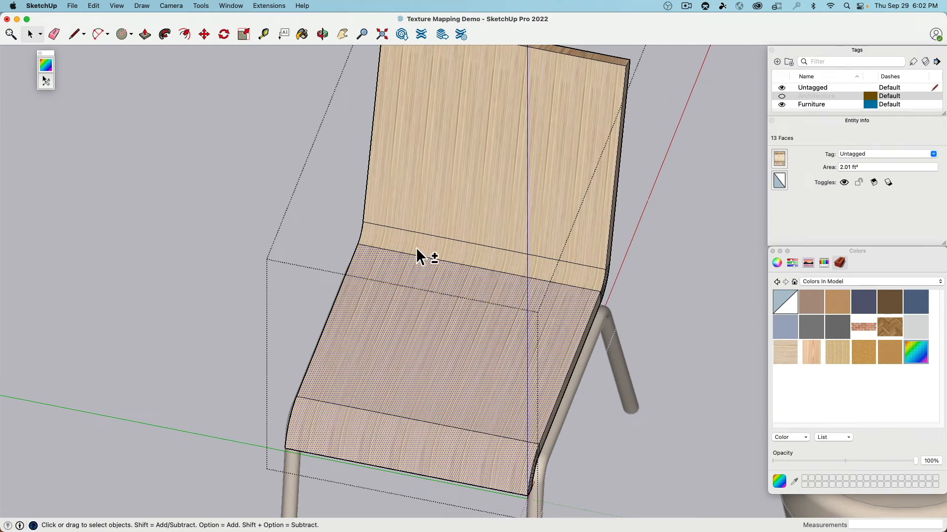
{"action": "left_click", "coordinate": [416, 248], "text": "shift"}
{"action": "left_click", "coordinate": [424, 210], "text": "shift"}
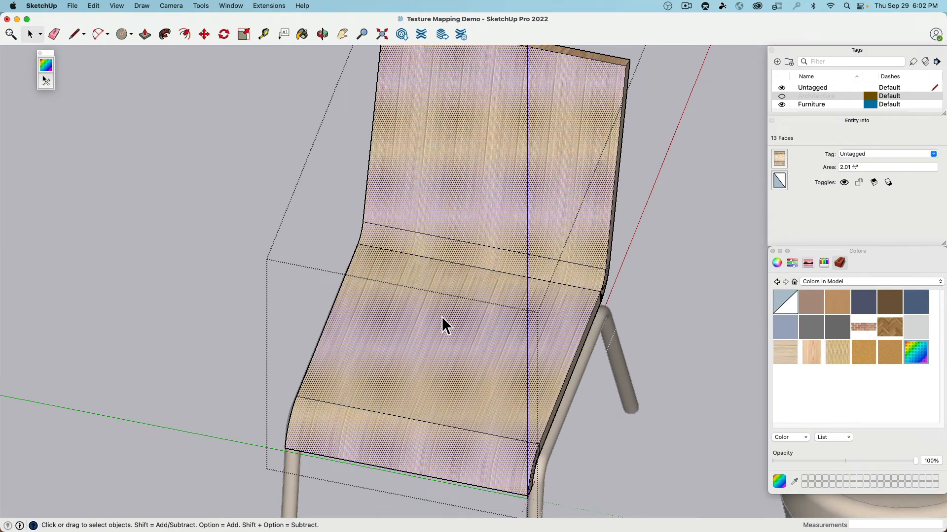
{"action": "left_click", "coordinate": [816, 359]}
{"action": "left_click", "coordinate": [481, 225]}
- Apply Tube Map to the painted seat faces from the front lip's lower corner, using its long bottom edge as the anchor edge
{"action": "mouse_move", "coordinate": [386, 376]}
{"action": "middle_mouse_down"}
{"action": "mouse_move", "coordinate": [668, 251]}
{"action": "mouse_move", "coordinate": [735, 205]}
{"action": "mouse_move", "coordinate": [634, 488]}
{"action": "mouse_move", "coordinate": [662, 314]}
{"action": "mouse_move", "coordinate": [562, 431]}
{"action": "middle_mouse_up"}
{"action": "scroll", "coordinate": [498, 411], "scroll_direction": "up", "scroll_amount": 5}
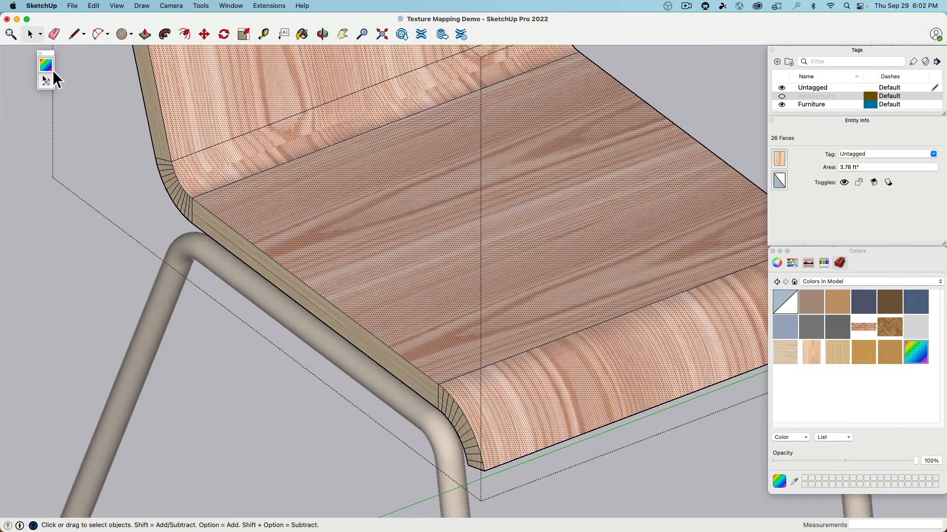
{"action": "left_click", "coordinate": [46, 81]}
{"action": "scroll", "coordinate": [537, 482], "scroll_direction": "up", "scroll_amount": 5}
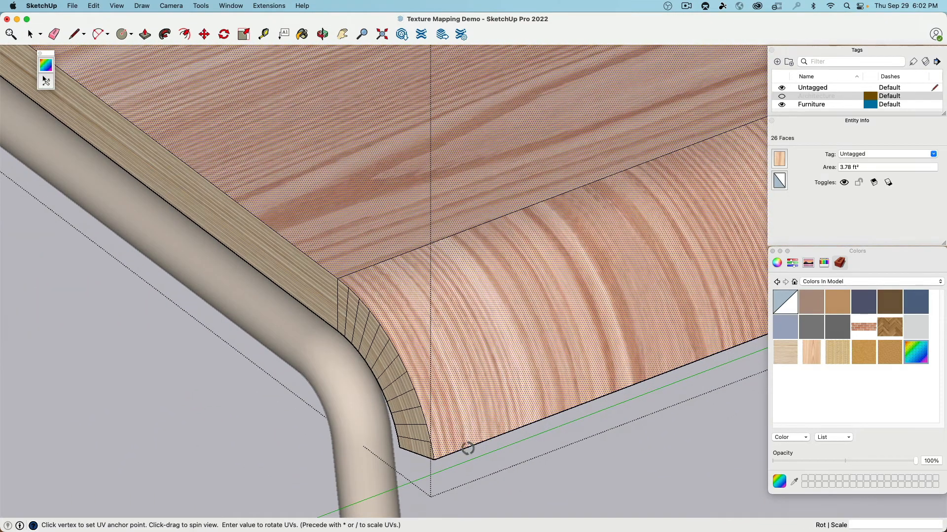
{"action": "left_click", "coordinate": [434, 459]}
{"action": "left_click", "coordinate": [434, 459]}
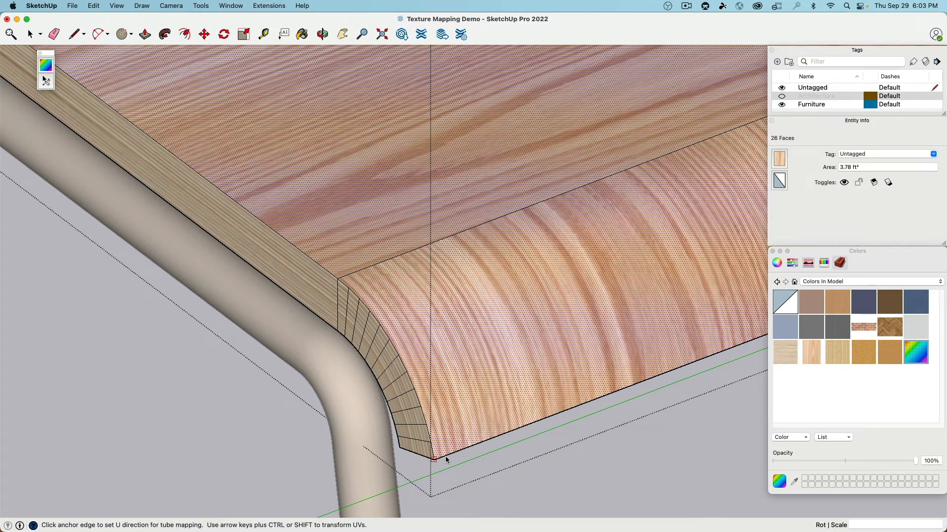
{"action": "scroll", "coordinate": [439, 381], "scroll_direction": "down", "scroll_amount": 2}
{"action": "right_click", "coordinate": [454, 368]}
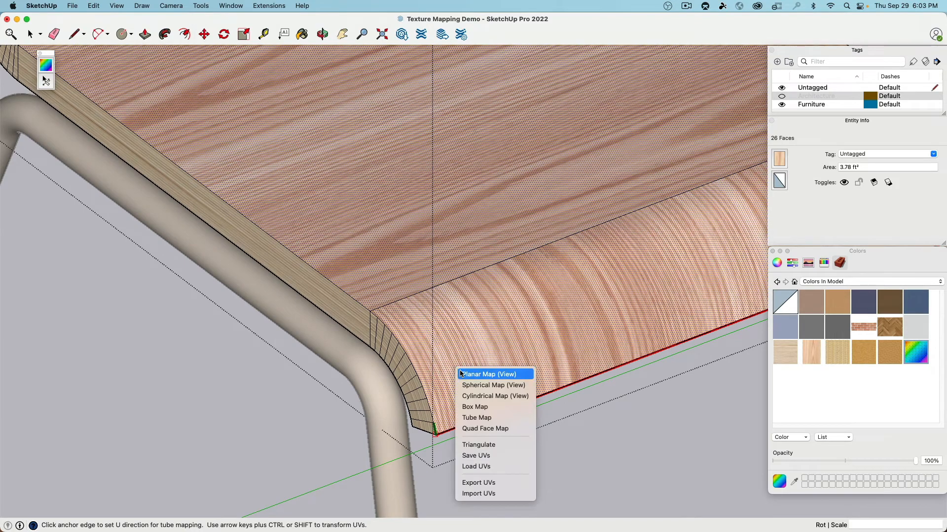
{"action": "left_click", "coordinate": [486, 417]}
{"action": "scroll", "coordinate": [435, 312], "scroll_direction": "down", "scroll_amount": 5}
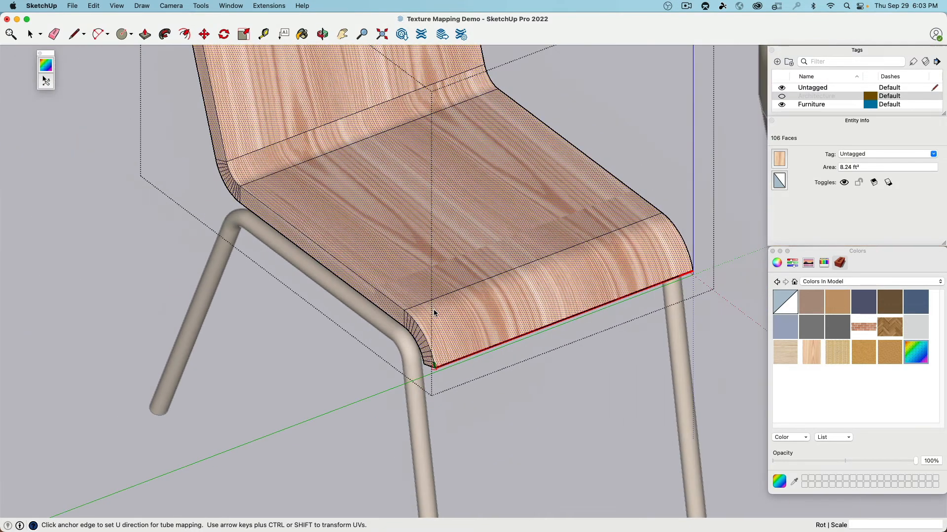
{"action": "middle_click_drag", "start_coordinate": [382, 345], "coordinate": [528, 319]}
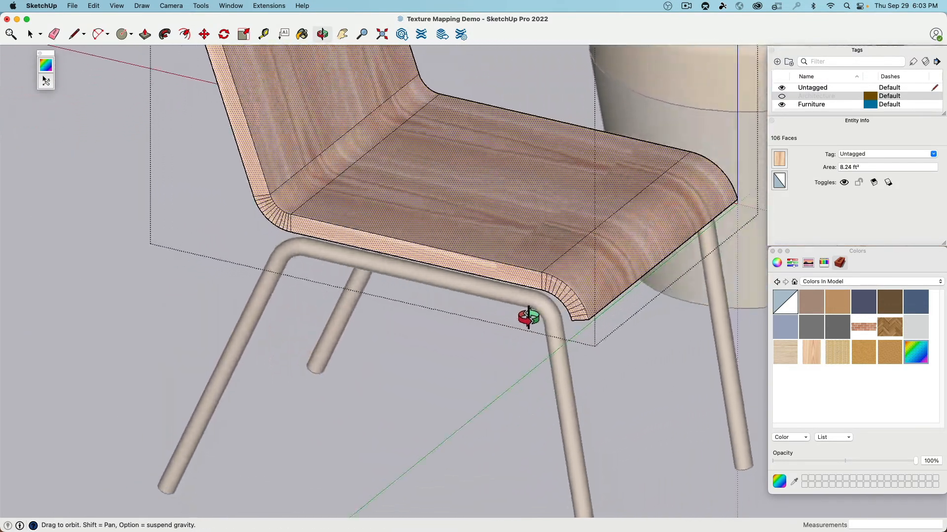
- Inspect the tube-mapped grain on the front lip's side edge, seat and backrest, and close the seat shell group
{"action": "scroll", "coordinate": [611, 321], "scroll_direction": "up", "scroll_amount": 6}
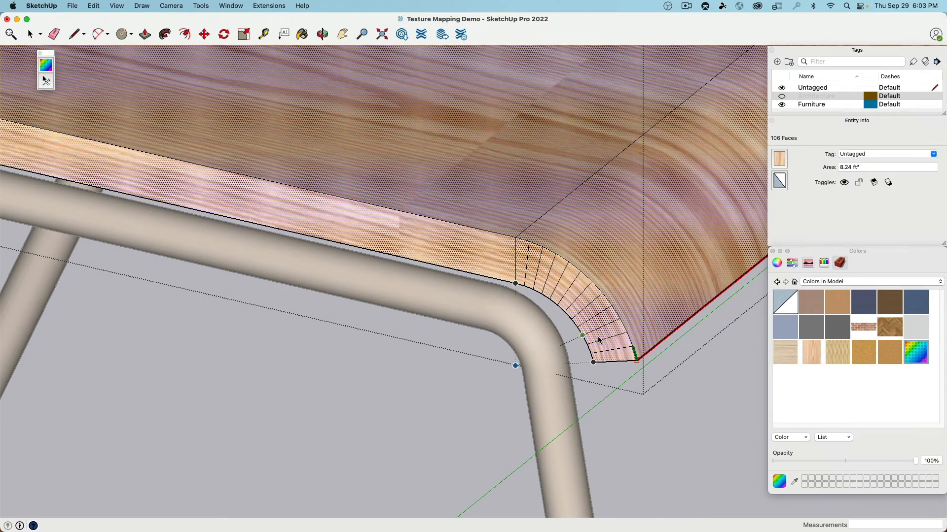
{"action": "scroll", "coordinate": [406, 231], "scroll_direction": "down", "scroll_amount": 6}
{"action": "middle_click_drag", "start_coordinate": [421, 186], "coordinate": [376, 357], "text": "shift"}
{"action": "left_click", "coordinate": [32, 34]}
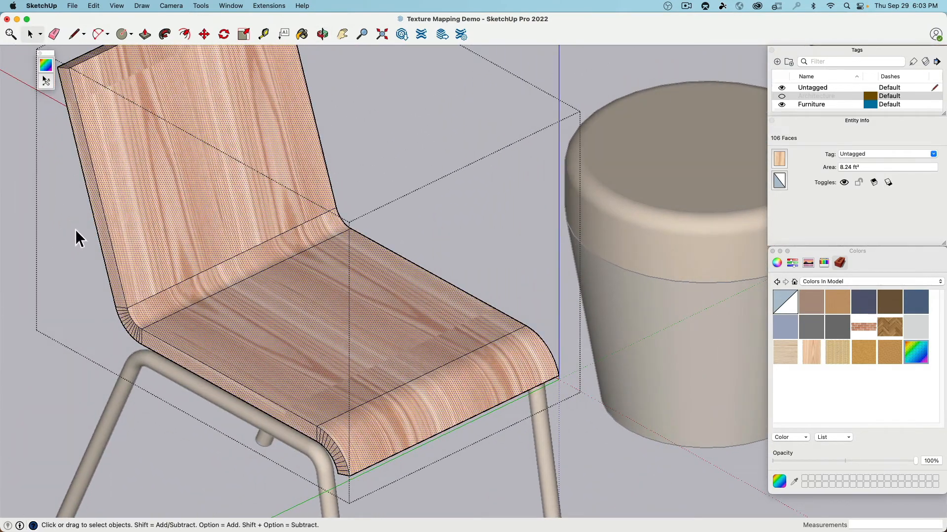
{"action": "middle_click_drag", "start_coordinate": [76, 237], "coordinate": [135, 238]}
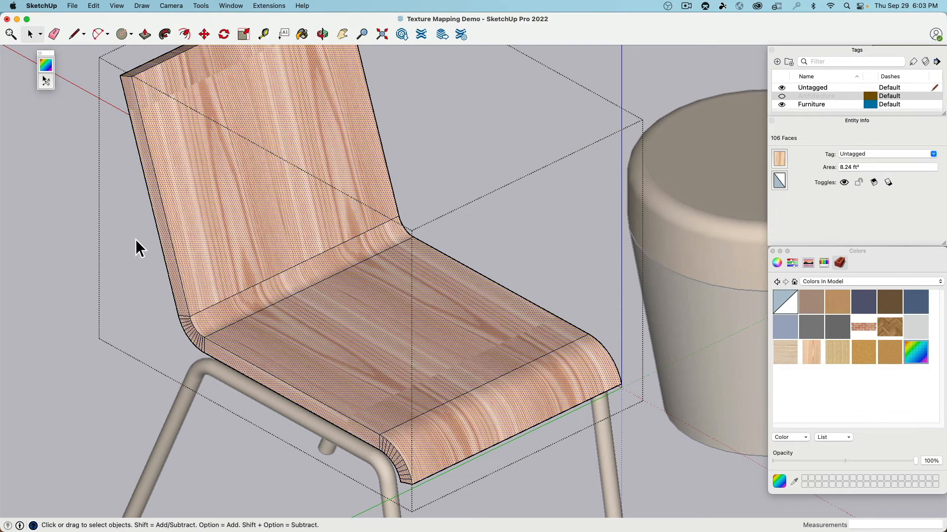
{"action": "left_click", "coordinate": [121, 226]}
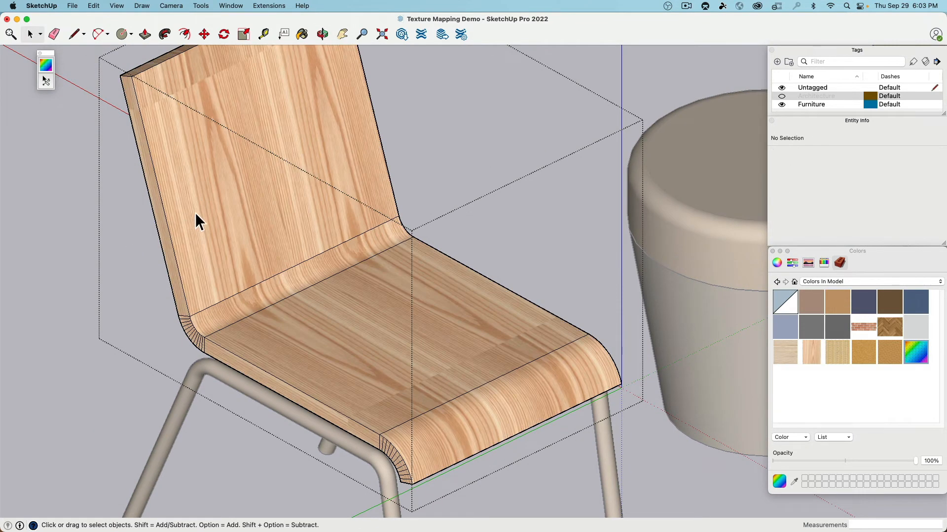
{"action": "left_click", "coordinate": [97, 213]}
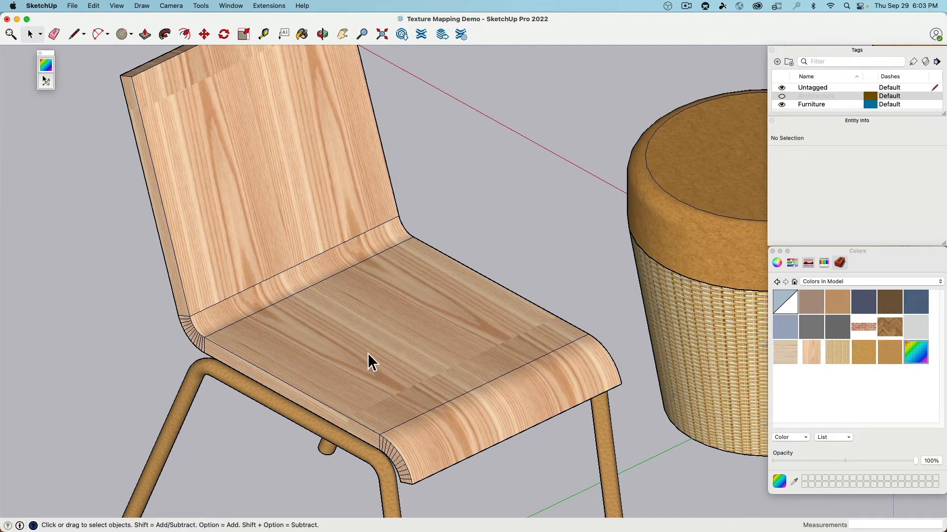
- Explode the chair's seat shell group
{"action": "left_click", "coordinate": [343, 335]}
{"action": "right_click", "coordinate": [335, 328]}
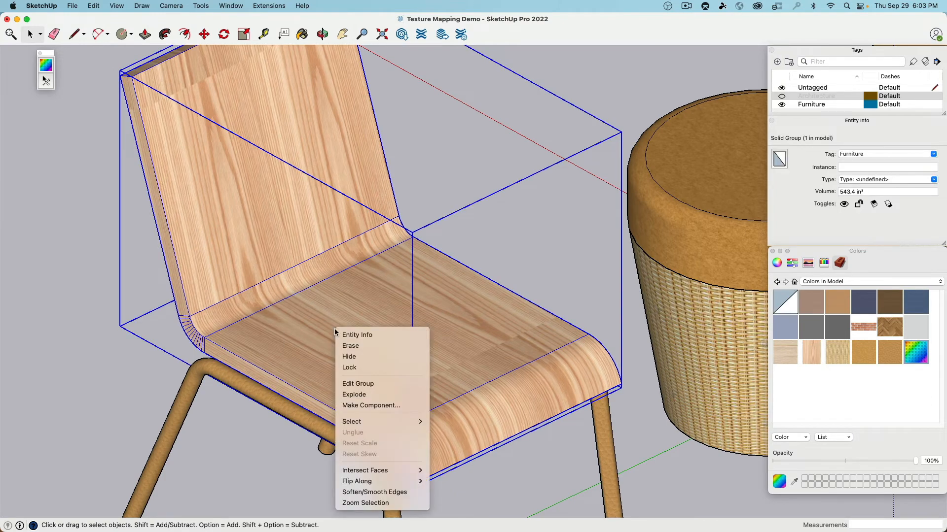
{"action": "left_click", "coordinate": [392, 395]}
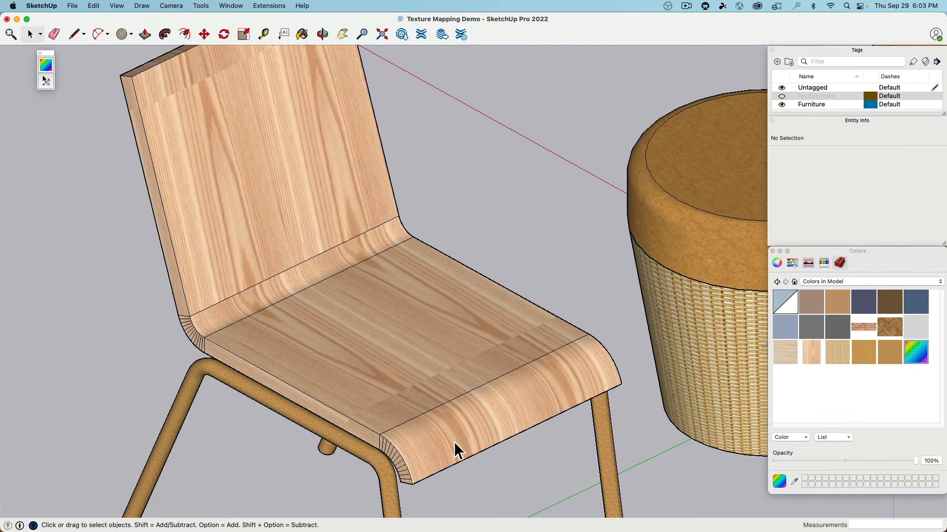
- Select the shell's upper-side front lip, seat, rear curve and backrest faces and make them a group
{"action": "left_click", "coordinate": [368, 356], "text": "shift"}
{"action": "left_click", "coordinate": [262, 295], "text": "shift"}
{"action": "left_click", "coordinate": [238, 252], "text": "shift"}
{"action": "middle_click_drag", "start_coordinate": [237, 252], "coordinate": [254, 242]}
{"action": "right_click", "coordinate": [248, 235]}
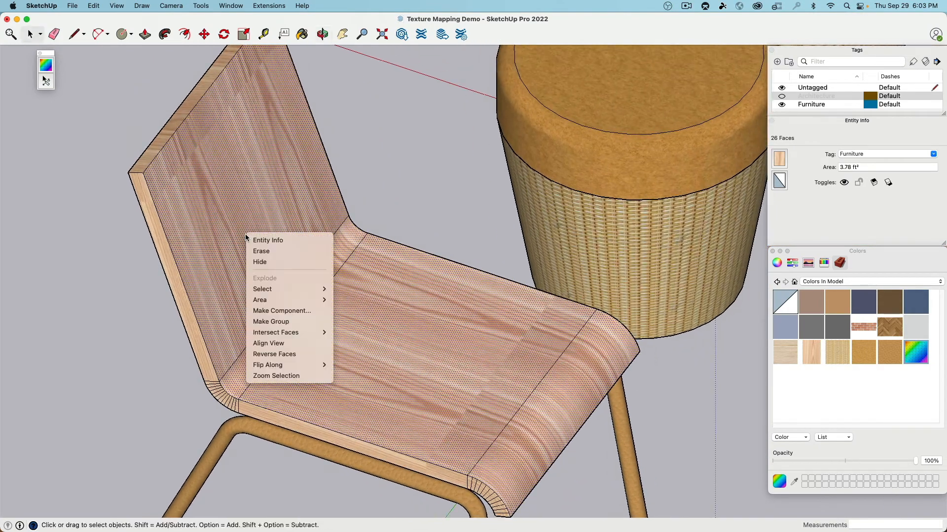
{"action": "left_click", "coordinate": [293, 321]}
{"action": "left_click", "coordinate": [163, 408]}
{"action": "middle_click_drag", "start_coordinate": [162, 409], "coordinate": [644, 358]}
{"action": "left_click", "coordinate": [571, 328]}
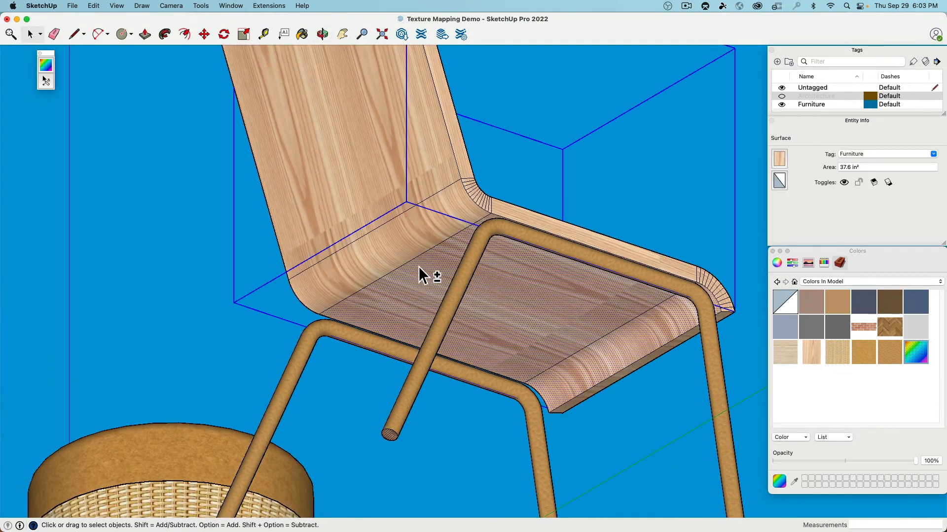
{"action": "left_click", "coordinate": [404, 255], "text": "shift"}
{"action": "left_click", "coordinate": [360, 201], "text": "shift"}
{"action": "left_click", "coordinate": [200, 324]}
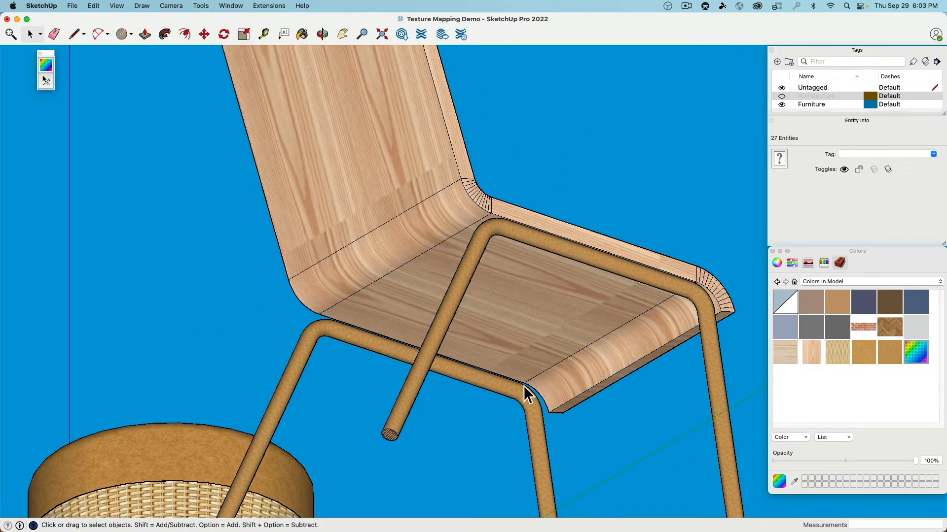
- Make a group from the underside faces of the front lip, seat, rear curve and backrest
{"action": "left_click", "coordinate": [571, 386]}
{"action": "left_click", "coordinate": [519, 359], "text": "shift"}
{"action": "left_click", "coordinate": [351, 273], "text": "shift"}
{"action": "left_click", "coordinate": [325, 234], "text": "shift"}
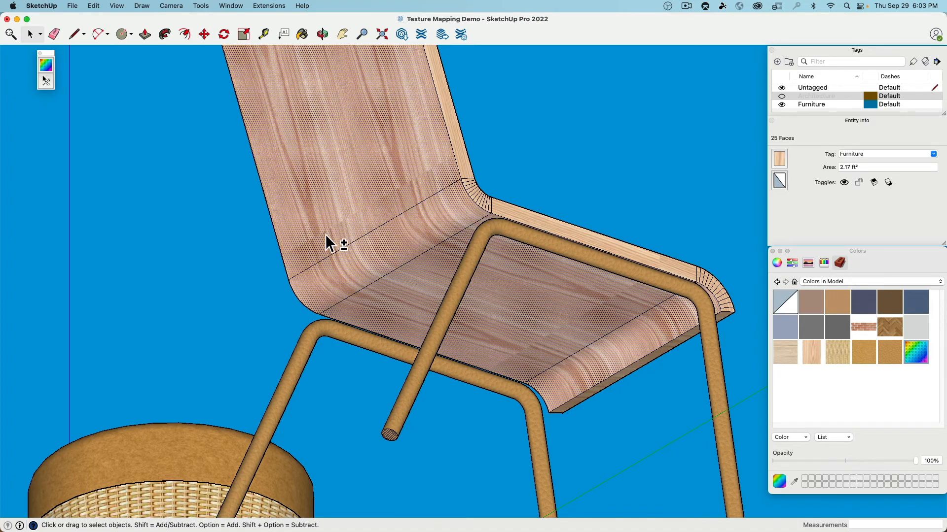
{"action": "middle_click_drag", "start_coordinate": [325, 234], "coordinate": [362, 368]}
{"action": "right_click", "coordinate": [336, 202]}
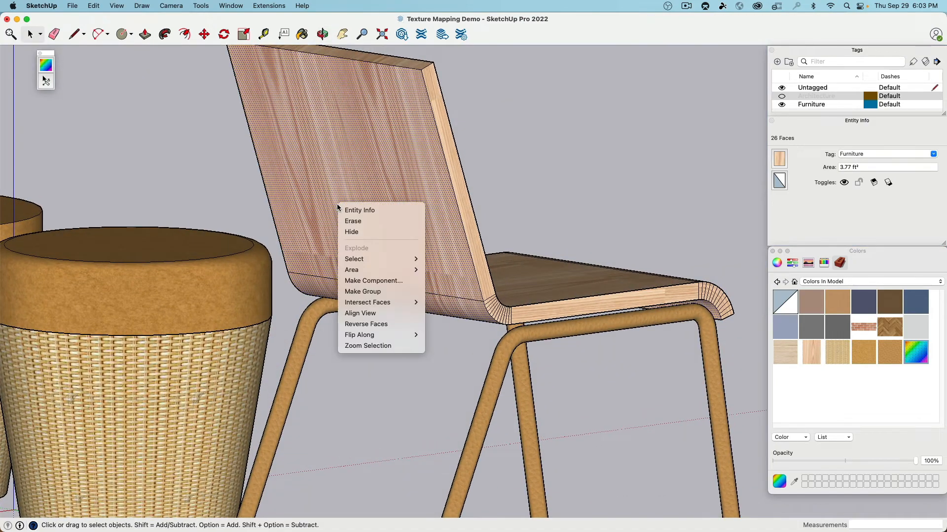
{"action": "left_click", "coordinate": [379, 292]}
- With the underside group out of view, group the shell's remaining connected edge-strip geometry and delete that group
{"action": "middle_click_drag", "start_coordinate": [528, 212], "coordinate": [421, 274]}
{"action": "double_click", "coordinate": [420, 230]}
{"action": "triple_click", "coordinate": [419, 228]}
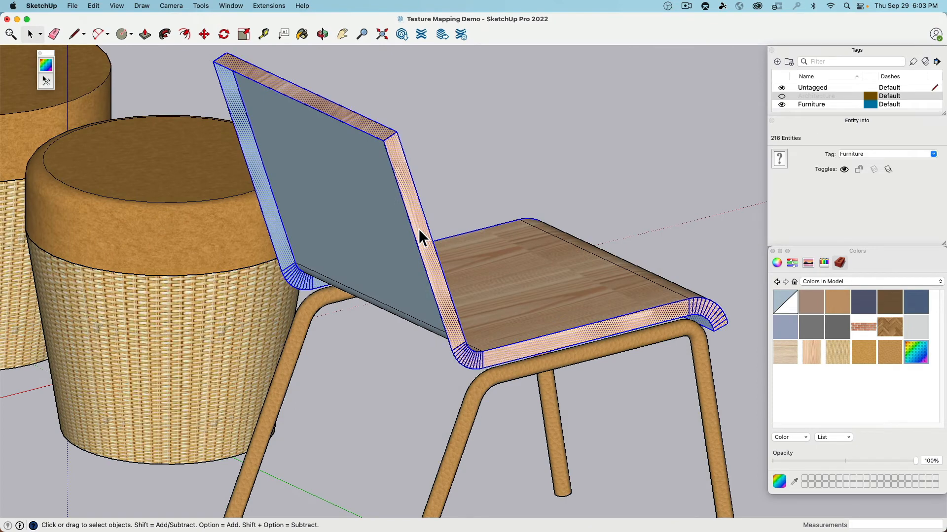
{"action": "right_click", "coordinate": [419, 229]}
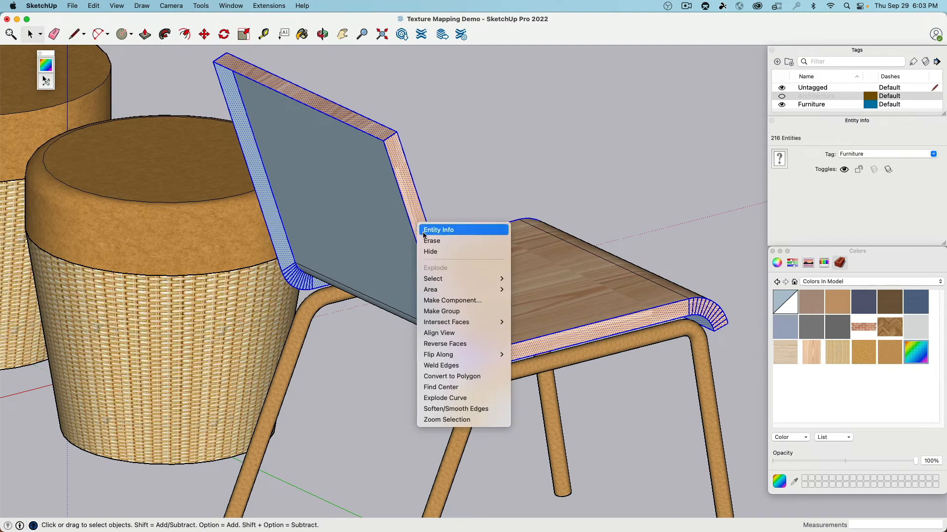
{"action": "left_click", "coordinate": [459, 314]}
{"action": "key", "text": "Delete"}
- Apply Tube Map to all faces inside the upper shell group, anchored at the front lip's lower corner along its long bottom edge
{"action": "middle_click_drag", "start_coordinate": [510, 225], "coordinate": [290, 301]}
{"action": "left_click", "coordinate": [371, 315]}
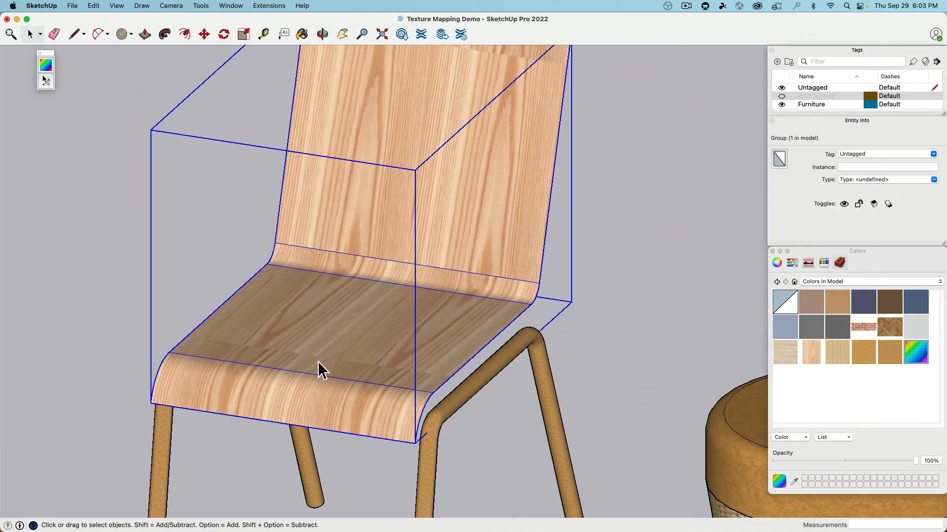
{"action": "double_click", "coordinate": [311, 400]}
{"action": "middle_click_drag", "start_coordinate": [295, 395], "coordinate": [426, 390]}
{"action": "triple_click", "coordinate": [422, 394]}
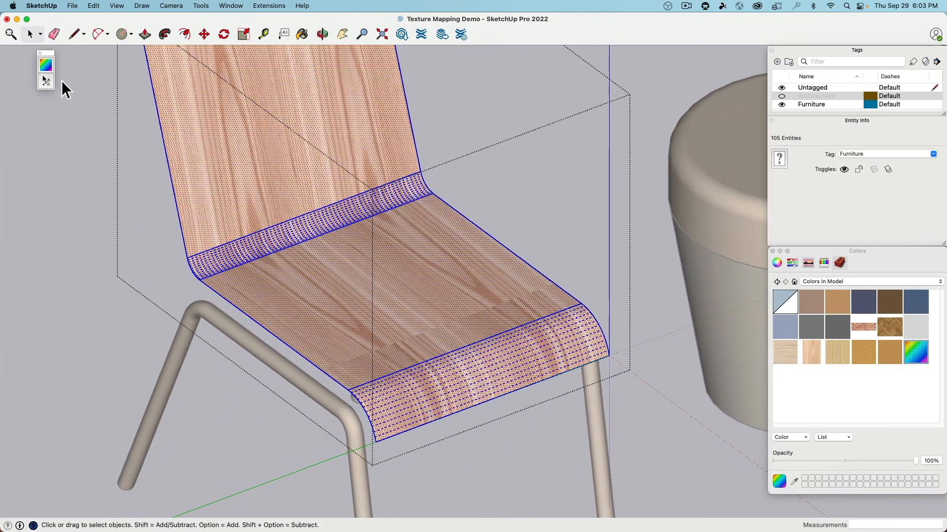
{"action": "left_click", "coordinate": [46, 80]}
{"action": "scroll", "coordinate": [408, 389], "scroll_direction": "up", "scroll_amount": 6}
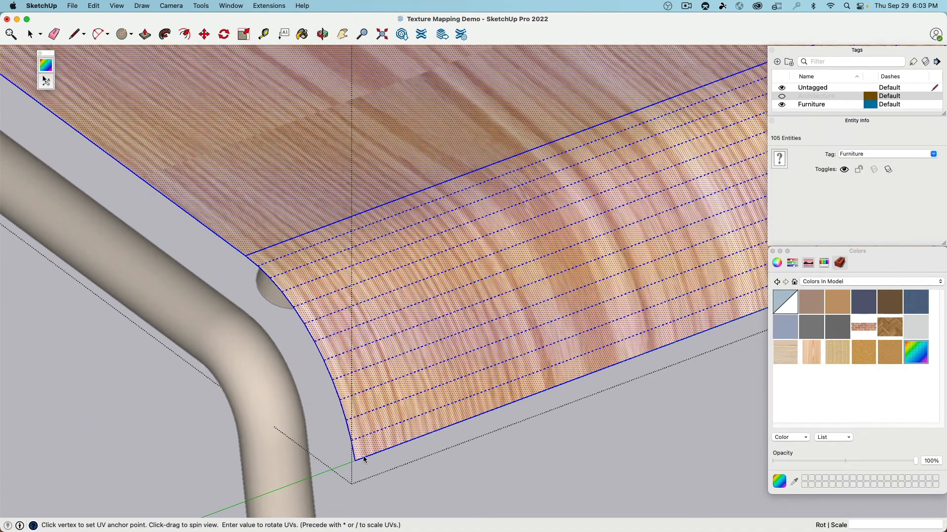
{"action": "left_click", "coordinate": [355, 461]}
{"action": "scroll", "coordinate": [399, 368], "scroll_direction": "down", "scroll_amount": 3}
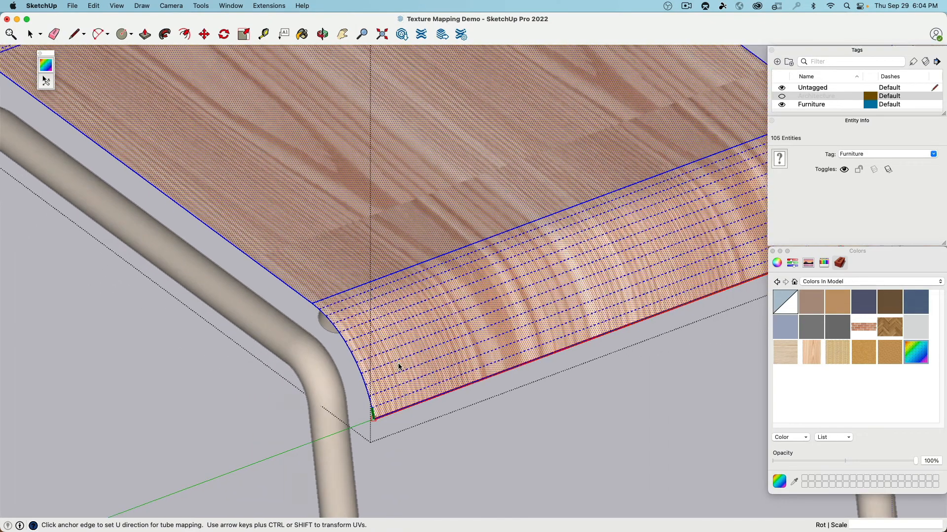
{"action": "right_click", "coordinate": [405, 308]}
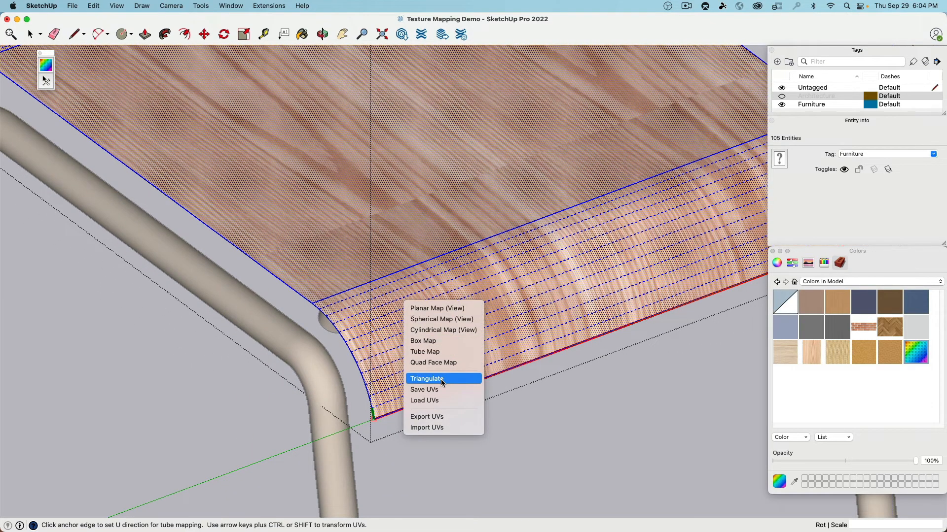
{"action": "left_click", "coordinate": [442, 352]}
{"action": "scroll", "coordinate": [433, 327], "scroll_direction": "down", "scroll_amount": 5}
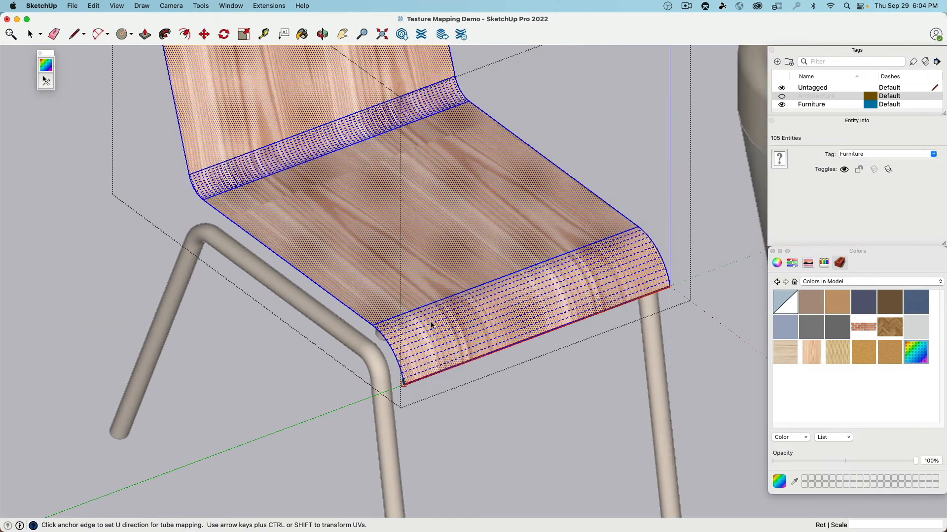
- Leave the texture mapping tool, close the upper shell group and view the grain from the front
{"action": "middle_click_drag", "start_coordinate": [434, 327], "coordinate": [243, 315]}
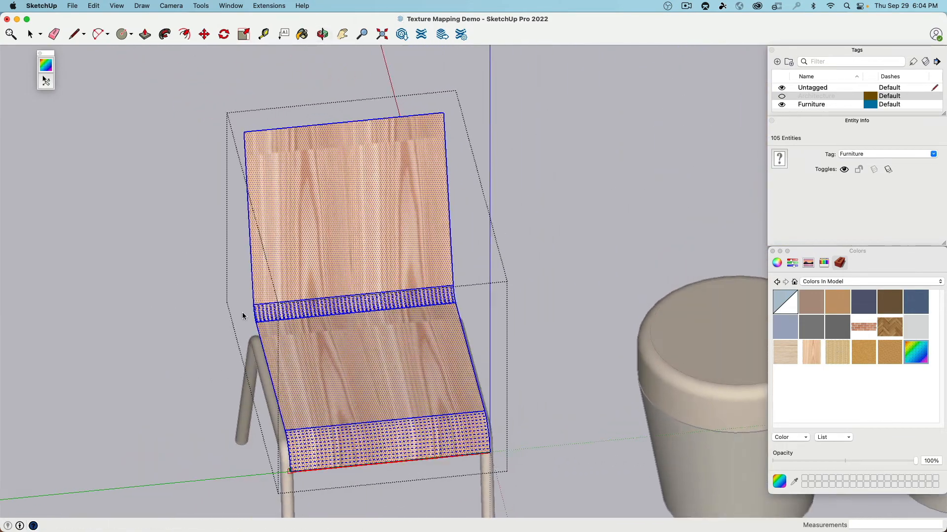
{"action": "left_click", "coordinate": [30, 37]}
{"action": "left_click", "coordinate": [123, 207]}
{"action": "middle_click_drag", "start_coordinate": [122, 207], "coordinate": [240, 251]}
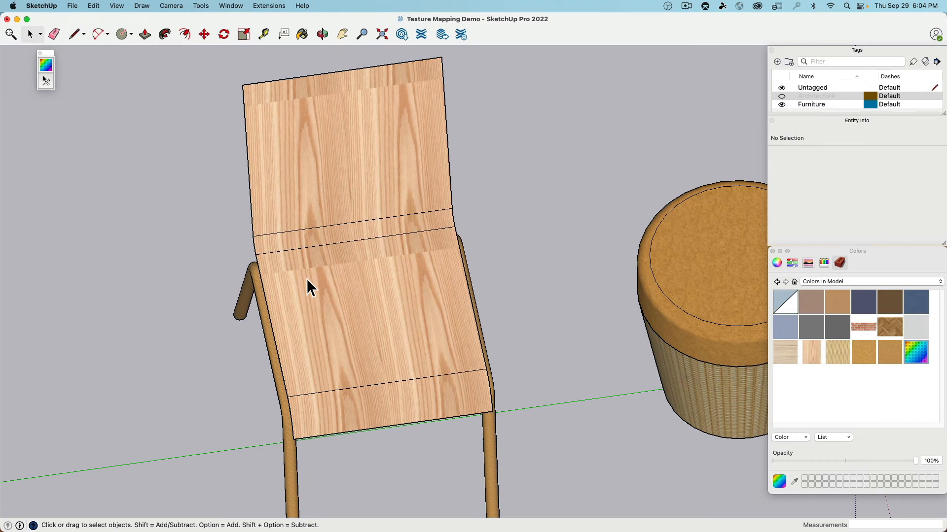
- Edit the Oak Veneer Natrual material, setting its texture width to 4" and height to 3'
{"action": "left_click", "coordinate": [819, 357]}
{"action": "right_click", "coordinate": [819, 356]}
{"action": "left_click", "coordinate": [820, 367]}
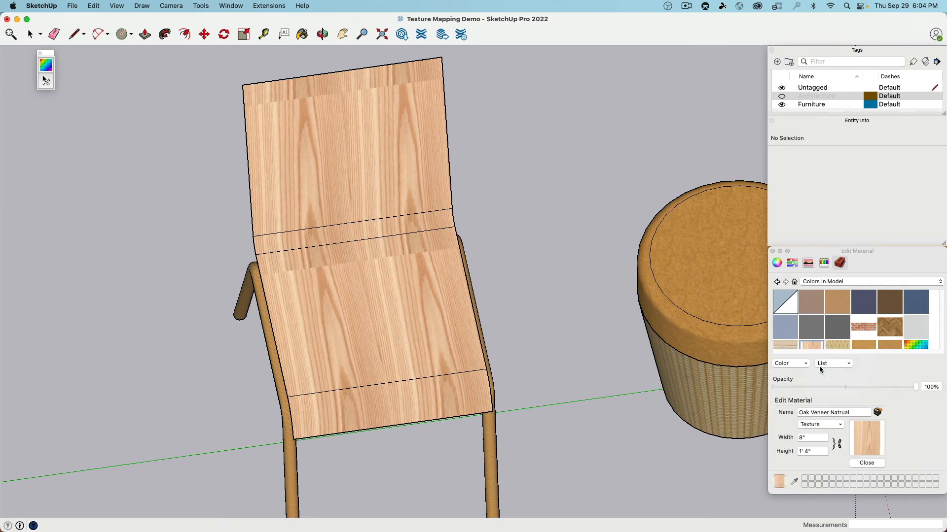
{"action": "left_click", "coordinate": [814, 438]}
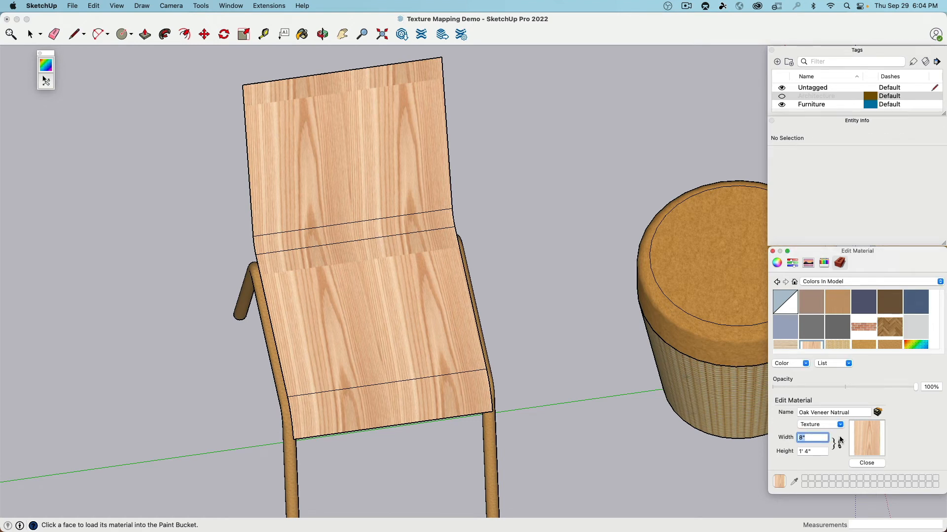
{"action": "key", "text": "Return"}
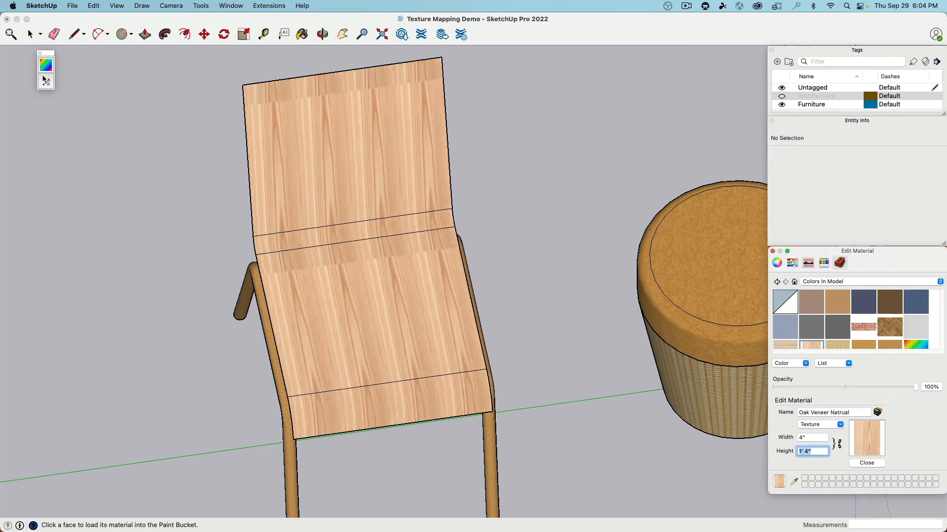
{"action": "key", "text": "Tab"}
{"action": "type", "text": "3'"}
{"action": "key", "text": "Return"}
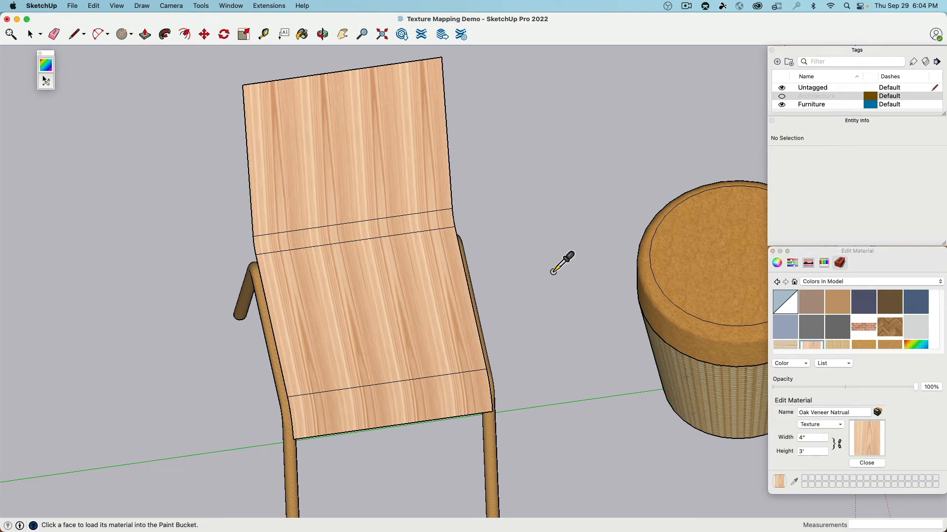
{"action": "key", "text": "space"}
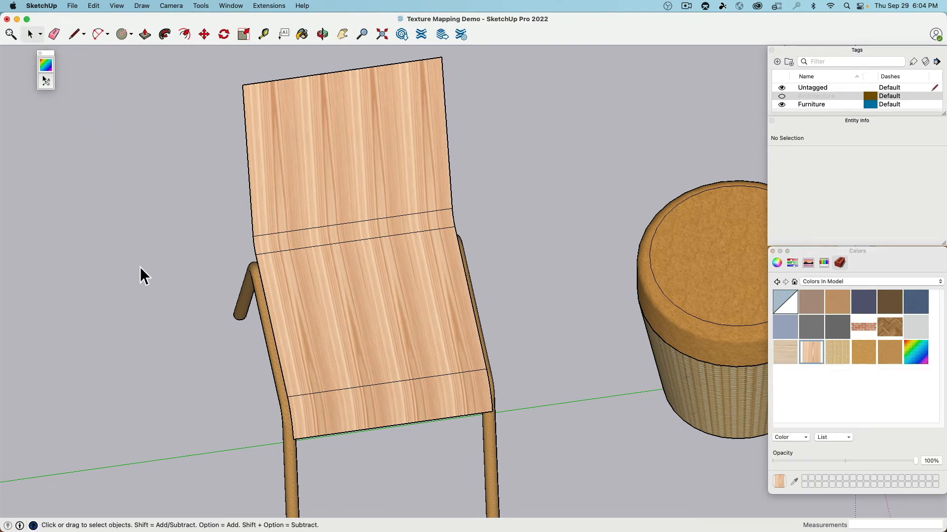
- Reopen the Oak Veneer Natrual material for editing and try texture widths of 3" and 2"
{"action": "middle_click_drag", "start_coordinate": [140, 266], "coordinate": [282, 296]}
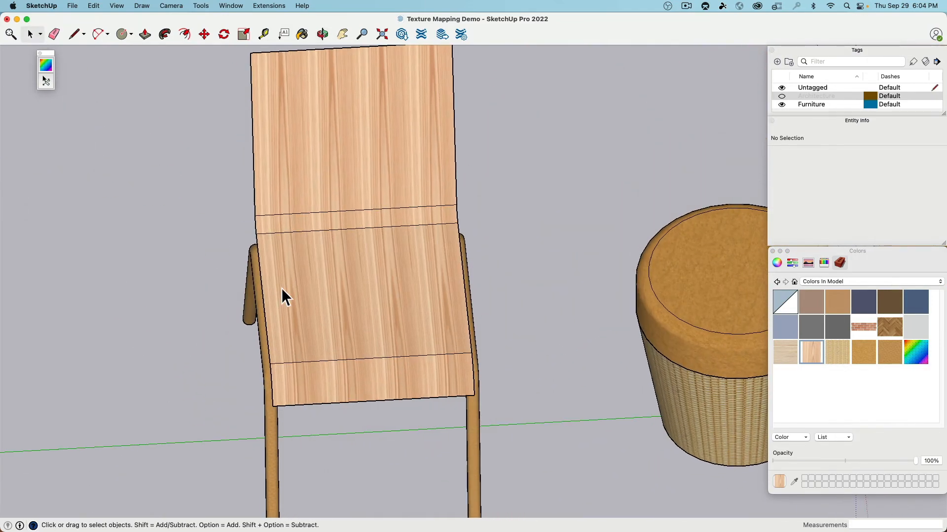
{"action": "right_click", "coordinate": [806, 350]}
{"action": "left_click", "coordinate": [829, 368]}
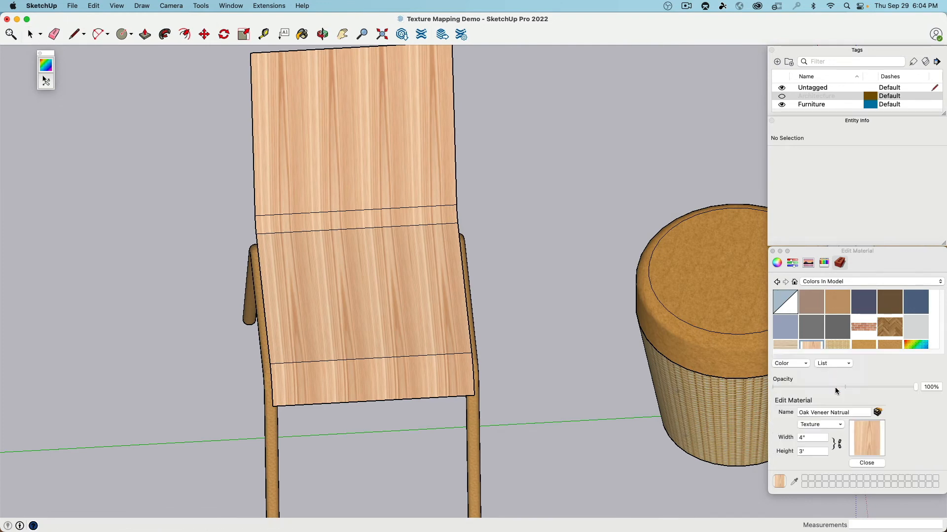
{"action": "left_click", "coordinate": [806, 439]}
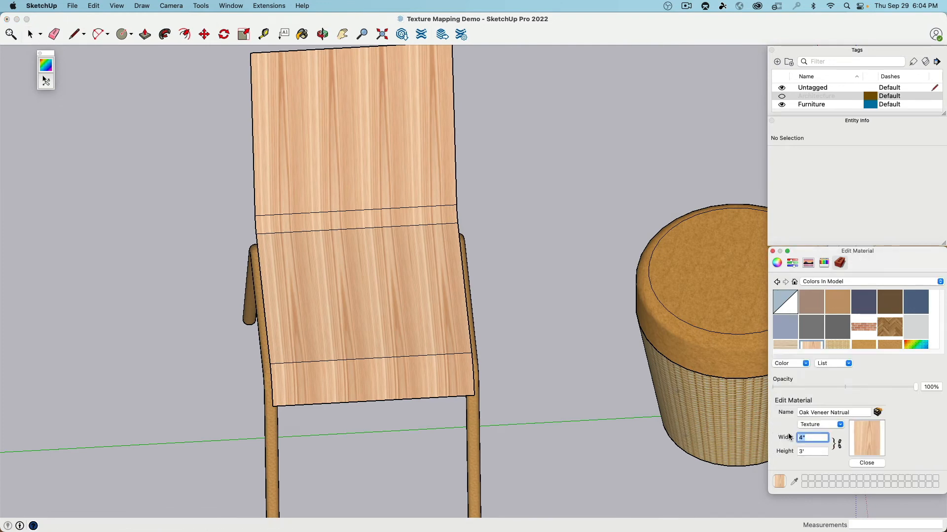
{"action": "type", "text": "3\""}
{"action": "key", "text": "Return"}
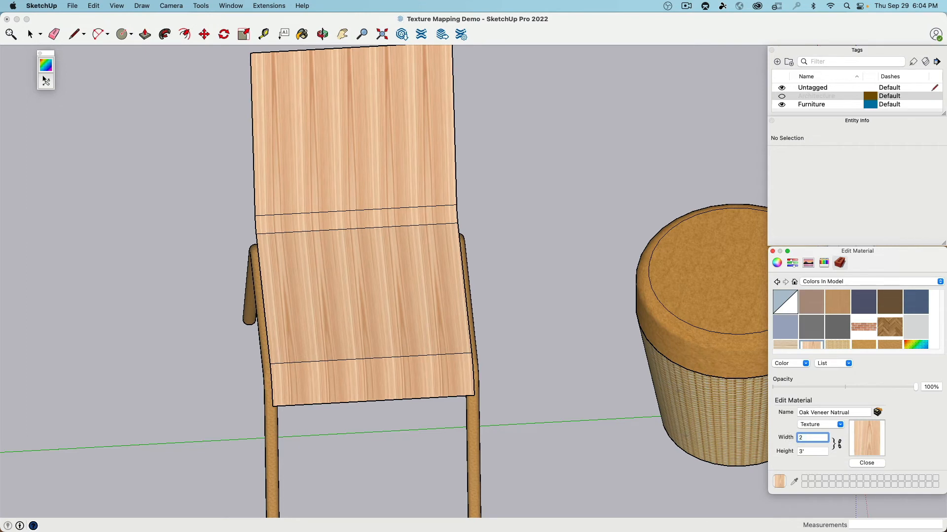
{"action": "type", "text": "2\""}
{"action": "key", "text": "Return"}
{"action": "key", "text": "Tab"}
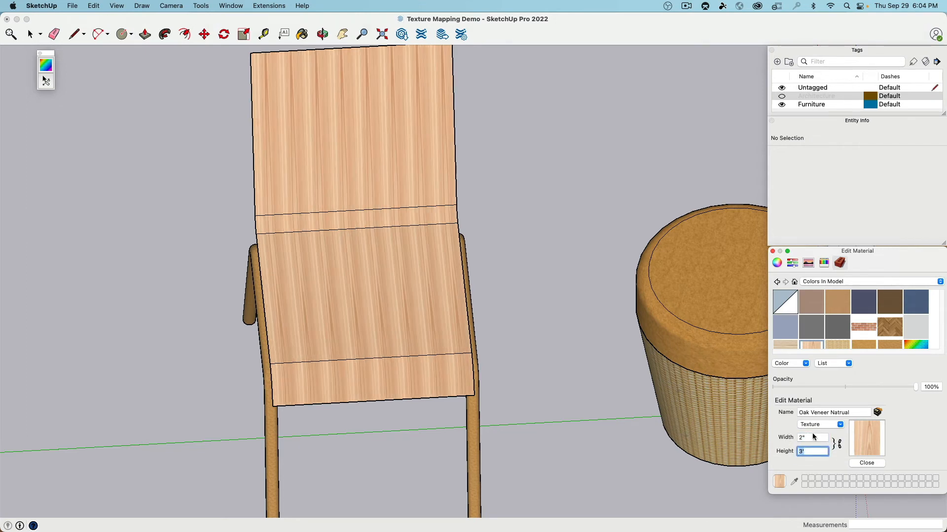
- Try a 10" texture width for the oak veneer, and settle on a width of 6"
{"action": "left_click_drag", "start_coordinate": [818, 437], "coordinate": [799, 440]}
{"action": "key", "text": "Return"}
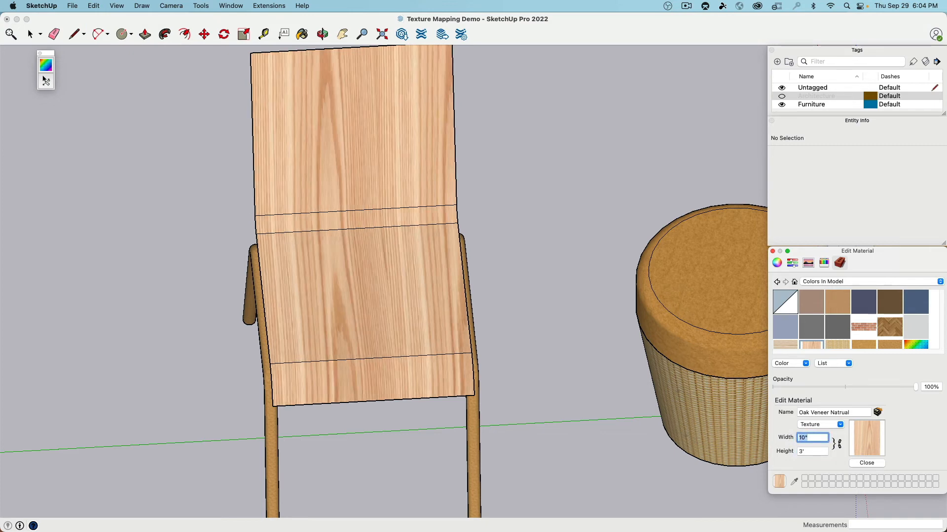
{"action": "type", "text": "6\""}
{"action": "key", "text": "Return"}
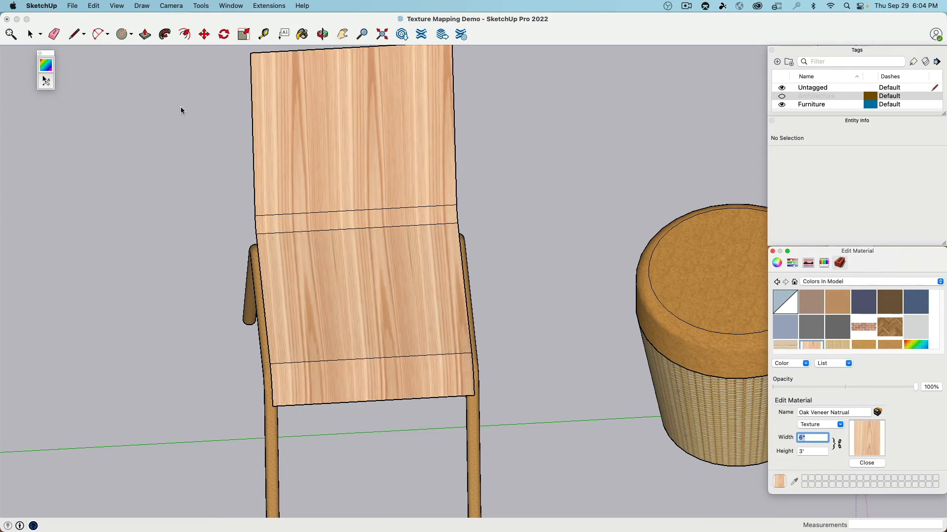
{"action": "middle_click_drag", "start_coordinate": [332, 327], "coordinate": [261, 249]}
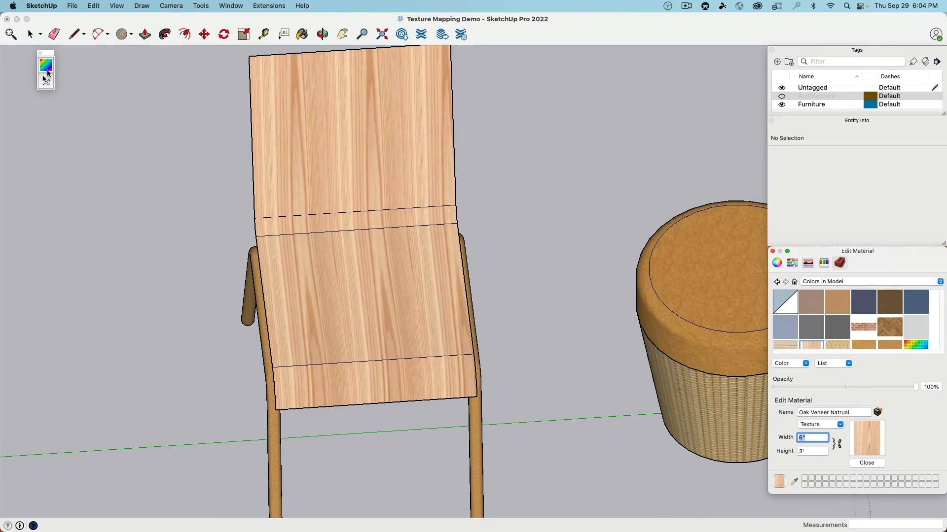
- Open the seat shell's upper group, select all its faces and shift the oak veneer texture sideways with the texture mapping tool
{"action": "left_click", "coordinate": [357, 306]}
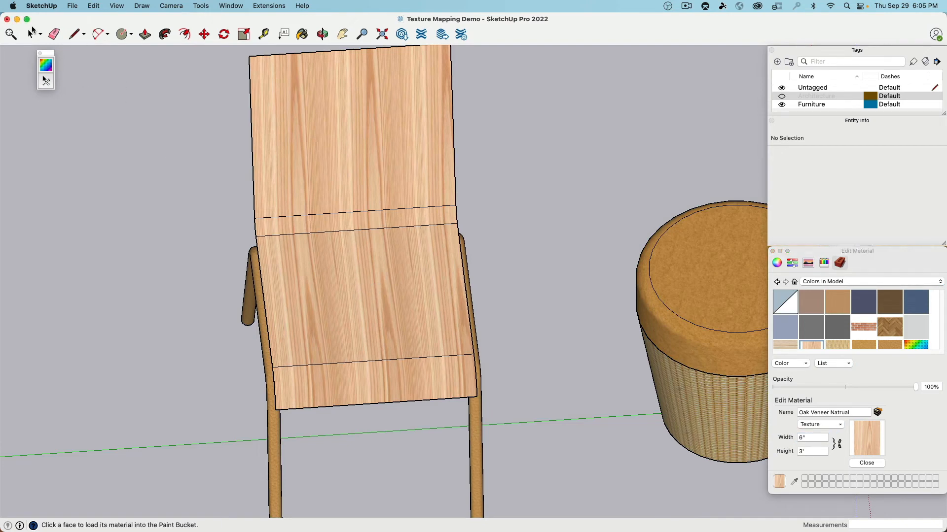
{"action": "left_click", "coordinate": [32, 31]}
{"action": "left_click", "coordinate": [306, 164]}
{"action": "triple_click", "coordinate": [309, 168]}
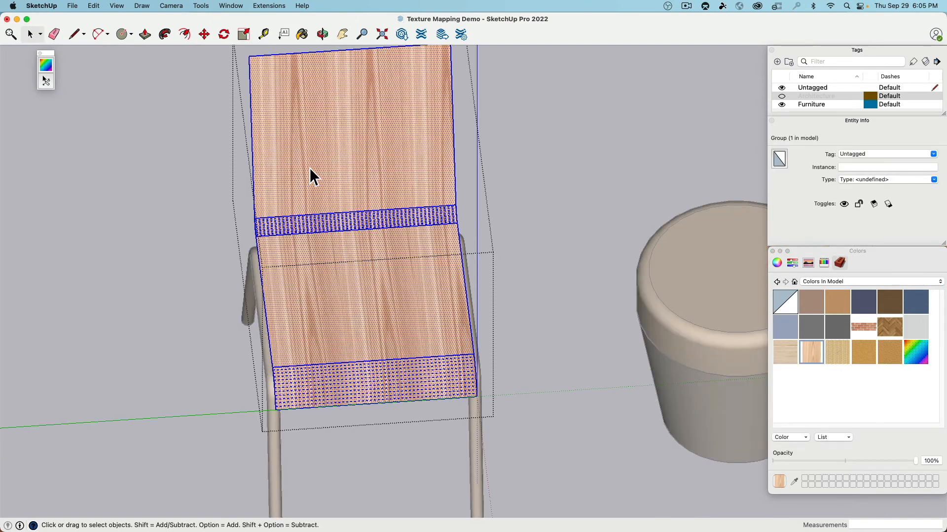
{"action": "left_click", "coordinate": [46, 79]}
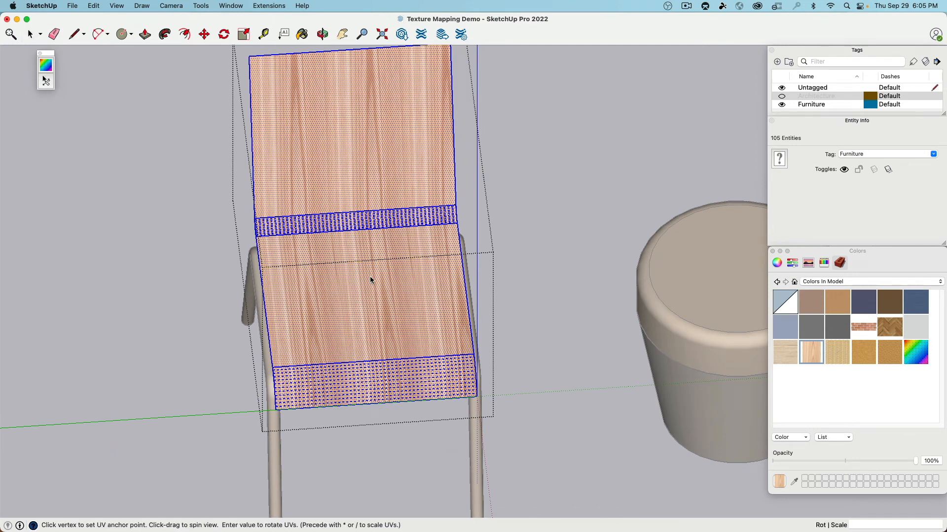
{"action": "key", "text": "Right"}
{"action": "key", "text": "Right"}
{"action": "key", "text": "Right"}
{"action": "key", "text": "Right"}
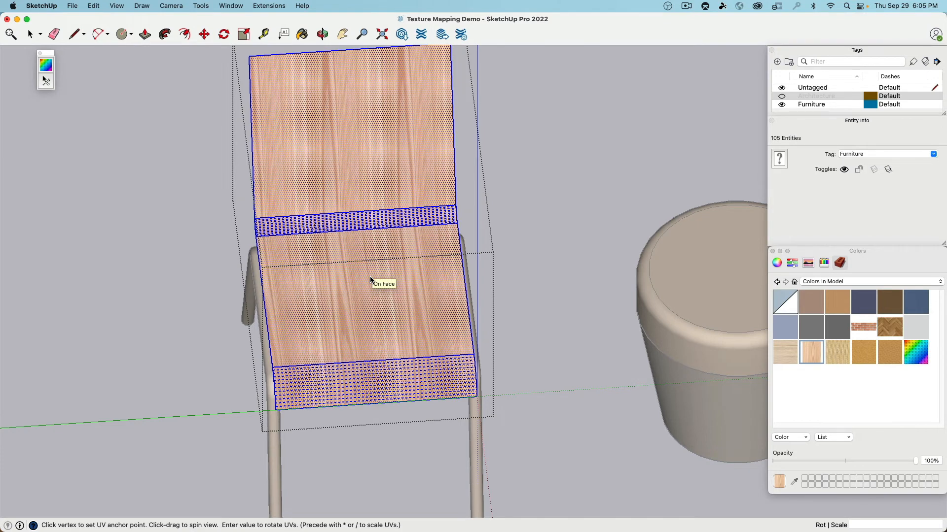
- Fine-tune the grain position on the upper shell faces vertically and sideways, and clear the face selection
{"action": "key", "text": "Up"}
{"action": "key", "text": "Up"}
{"action": "key", "text": "Right"}
{"action": "key", "text": "Right"}
{"action": "key", "text": "Right"}
{"action": "key", "text": "Down"}
{"action": "key", "text": "Down"}
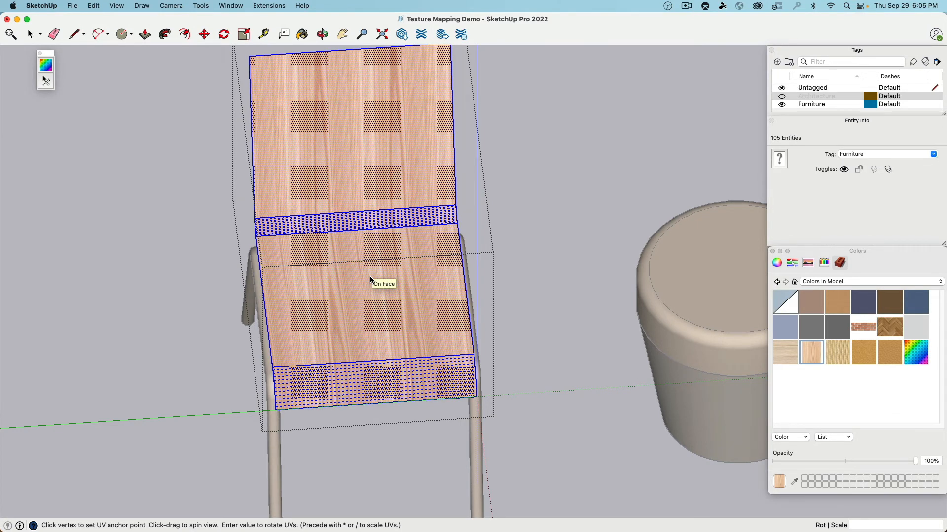
{"action": "key", "text": "Right"}
{"action": "middle_click_drag", "start_coordinate": [375, 290], "coordinate": [367, 322]}
{"action": "key", "text": "Left"}
{"action": "key", "text": "Left"}
{"action": "key", "text": "Left"}
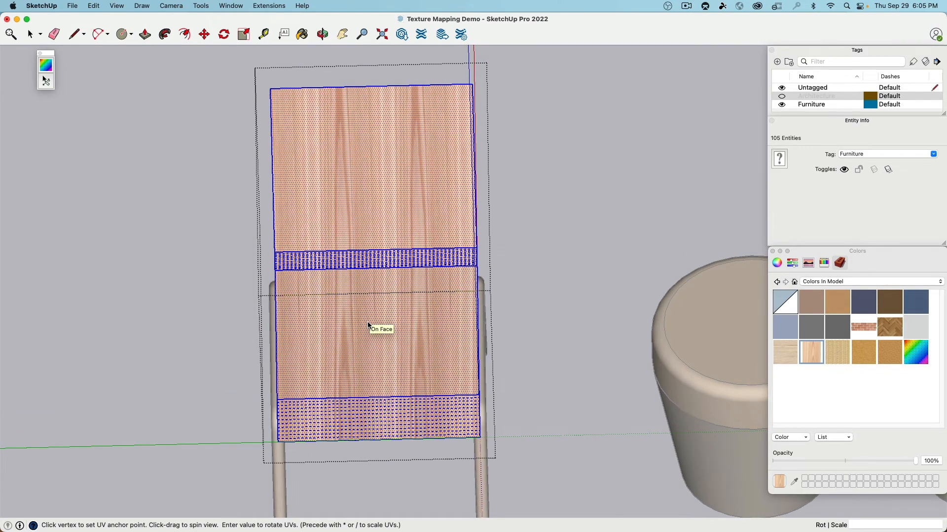
{"action": "left_click", "coordinate": [28, 36]}
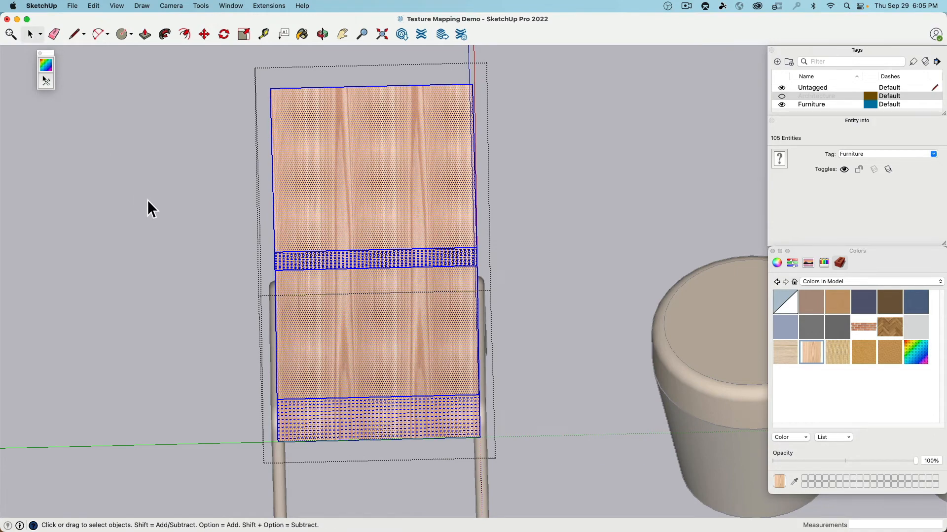
{"action": "left_click", "coordinate": [148, 207]}
- Select all faces of the shell's rear group and shift the oak veneer vertically to move the texture seam off the backrest
{"action": "middle_click_drag", "start_coordinate": [147, 207], "coordinate": [410, 211]}
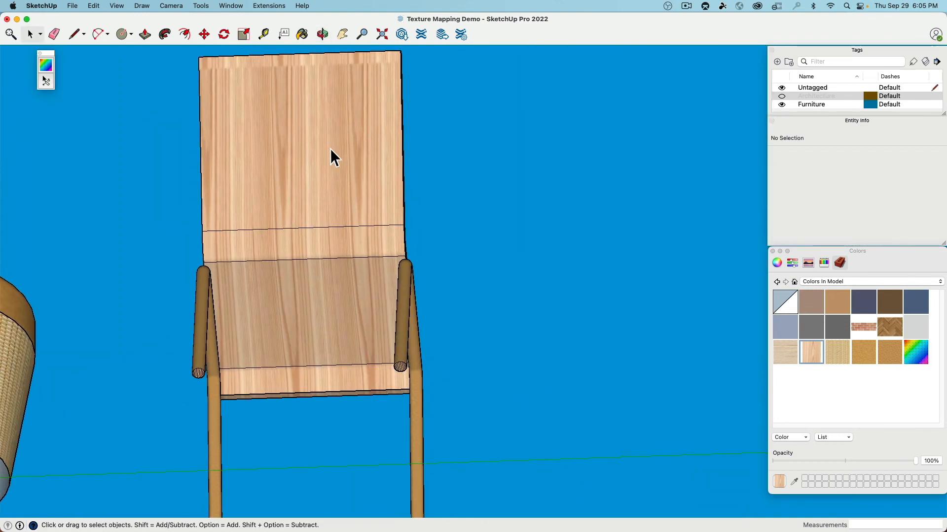
{"action": "middle_click_drag", "start_coordinate": [331, 157], "coordinate": [337, 266], "text": "shift"}
{"action": "left_click", "coordinate": [322, 218]}
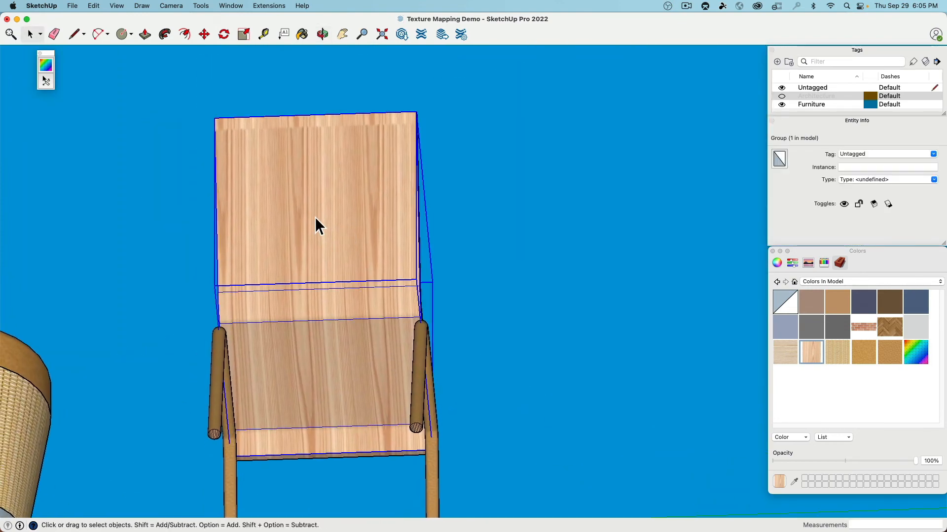
{"action": "double_click", "coordinate": [315, 219]}
{"action": "triple_click", "coordinate": [315, 220]}
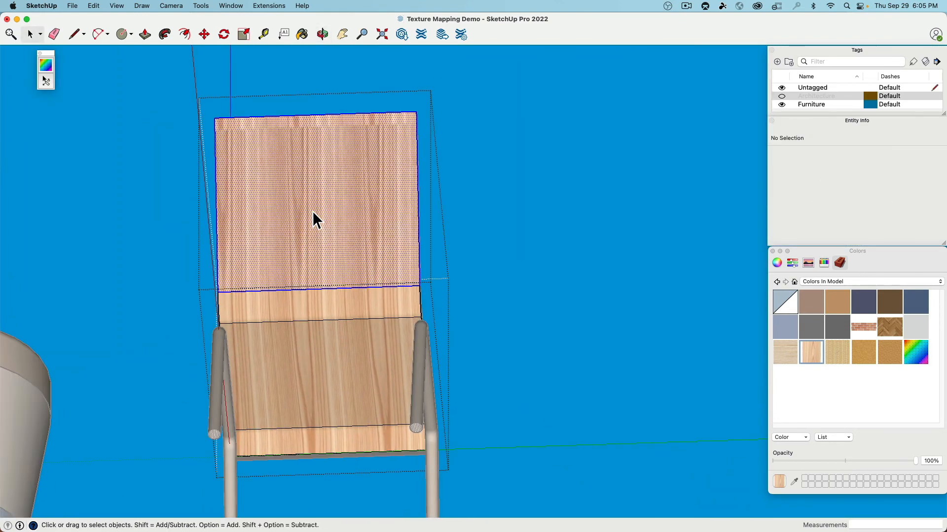
{"action": "left_click", "coordinate": [46, 80]}
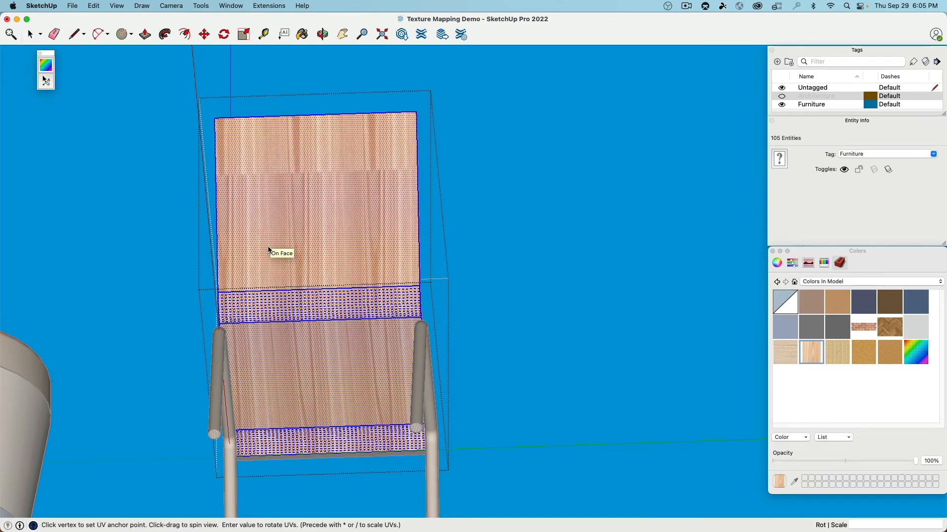
{"action": "key", "text": "Up"}
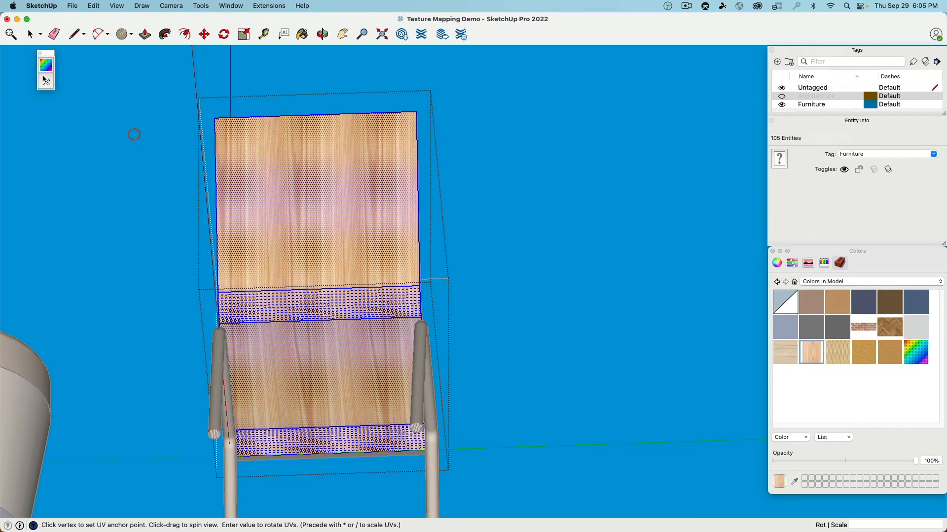
{"action": "left_click", "coordinate": [31, 34]}
{"action": "left_click", "coordinate": [131, 195]}
- Hide the seat shell's upper and rear surface groups, leaving only the thin edge strip
{"action": "middle_click_drag", "start_coordinate": [357, 224], "coordinate": [306, 325]}
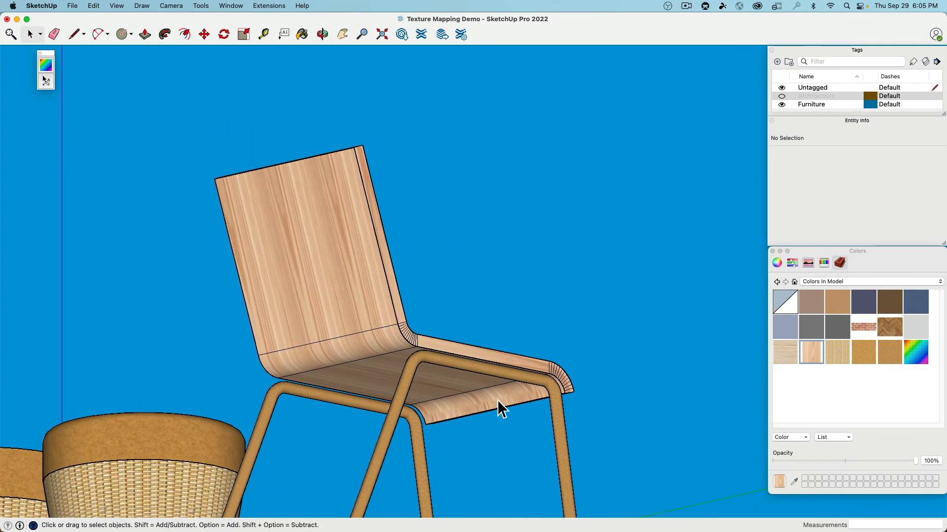
{"action": "middle_click_drag", "start_coordinate": [497, 400], "coordinate": [348, 338]}
{"action": "middle_click_drag", "start_coordinate": [382, 303], "coordinate": [457, 244], "text": "shift"}
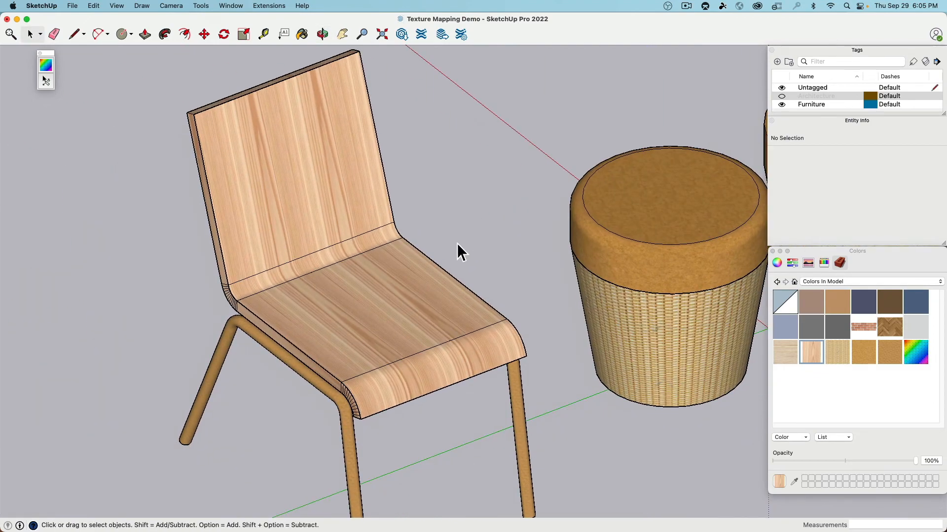
{"action": "scroll", "coordinate": [330, 306], "scroll_direction": "up", "scroll_amount": 3}
{"action": "middle_click_drag", "start_coordinate": [330, 306], "coordinate": [535, 216]}
{"action": "scroll", "coordinate": [570, 341], "scroll_direction": "up", "scroll_amount": 4}
{"action": "scroll", "coordinate": [537, 340], "scroll_direction": "down", "scroll_amount": 4}
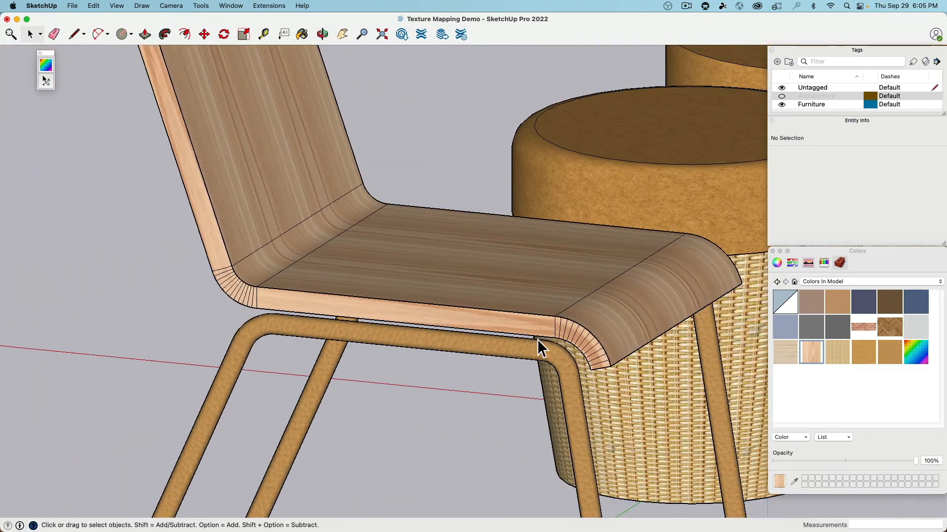
{"action": "left_click", "coordinate": [527, 324]}
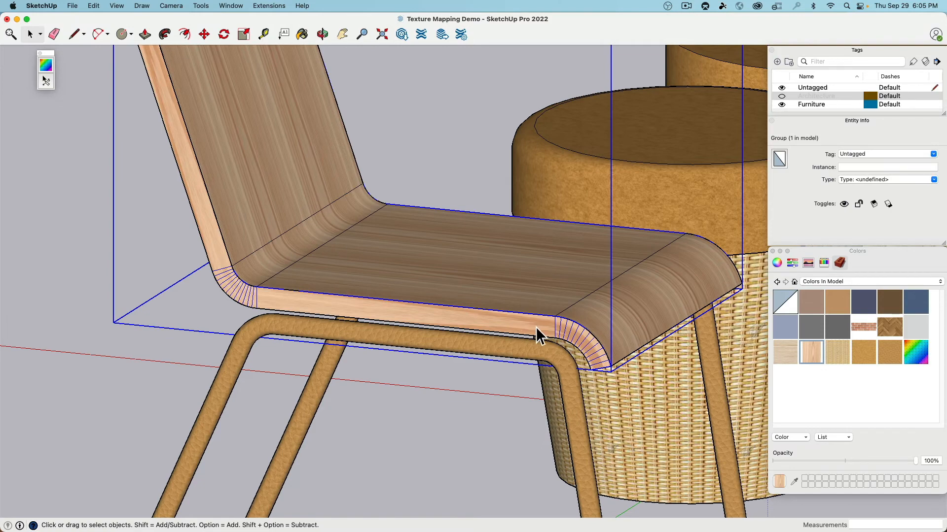
{"action": "scroll", "coordinate": [536, 326], "scroll_direction": "down", "scroll_amount": 3}
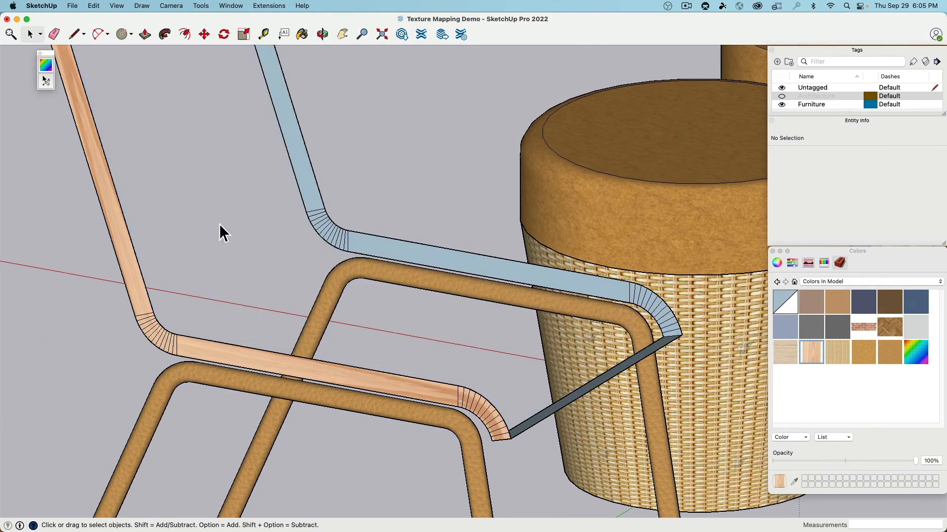
{"action": "scroll", "coordinate": [219, 224], "scroll_direction": "down", "scroll_amount": 2}
- Open the edge strip group, select all its faces and apply the oak veneer material to them
{"action": "triple_click", "coordinate": [252, 327]}
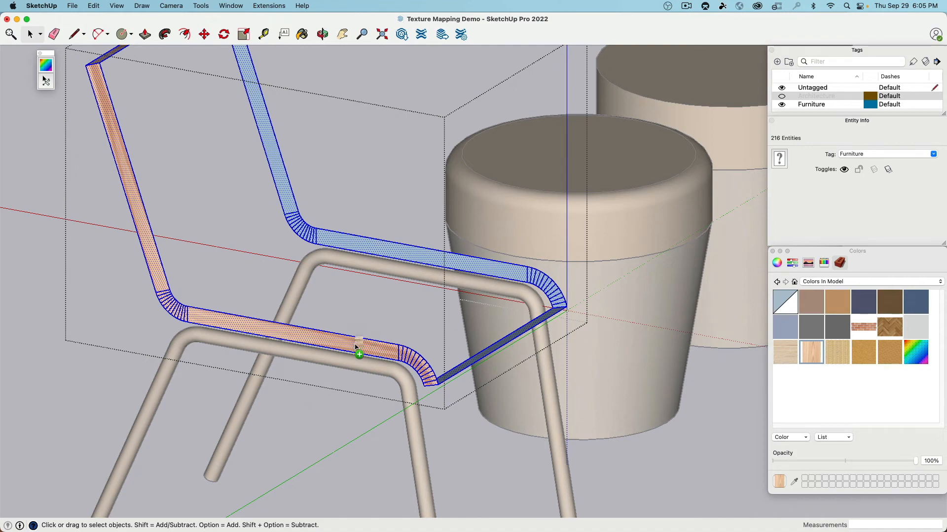
{"action": "scroll", "coordinate": [385, 417], "scroll_direction": "up", "scroll_amount": 4}
{"action": "scroll", "coordinate": [431, 306], "scroll_direction": "up", "scroll_amount": 5}
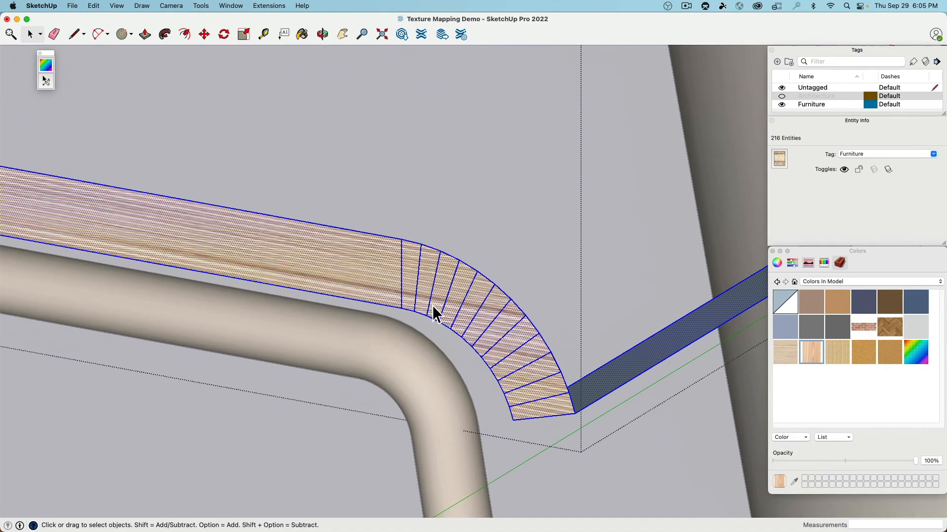
{"action": "scroll", "coordinate": [430, 296], "scroll_direction": "down", "scroll_amount": 3}
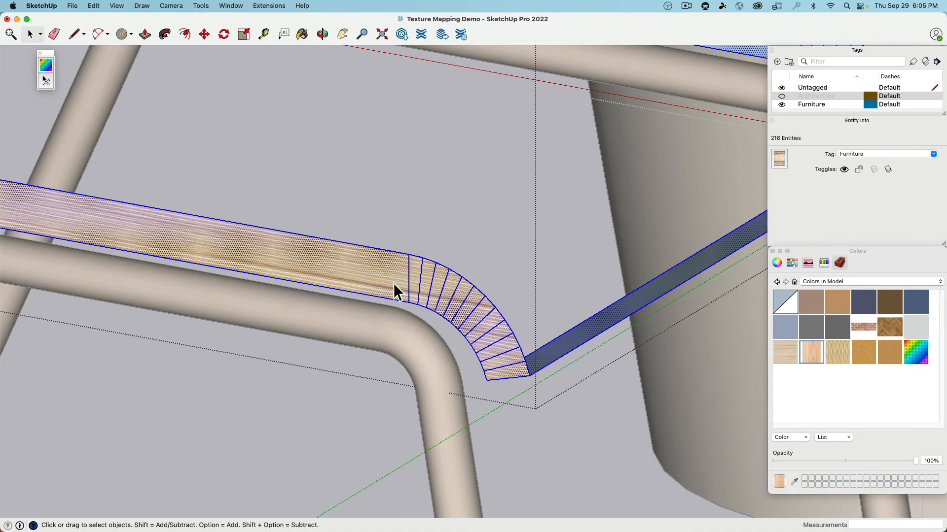
{"action": "scroll", "coordinate": [393, 283], "scroll_direction": "down", "scroll_amount": 3}
{"action": "middle_click_drag", "start_coordinate": [394, 285], "coordinate": [475, 368]}
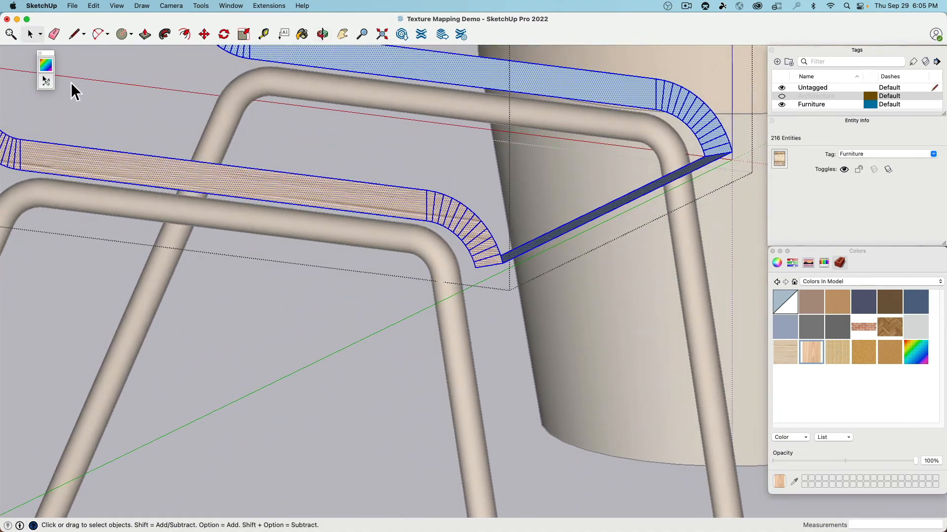
- Anchor the texture at the lower corner where the front bend starts, apply a Tube Map to the edge strip and rotate it 90
{"action": "left_click", "coordinate": [46, 81]}
{"action": "scroll", "coordinate": [414, 212], "scroll_direction": "up", "scroll_amount": 4}
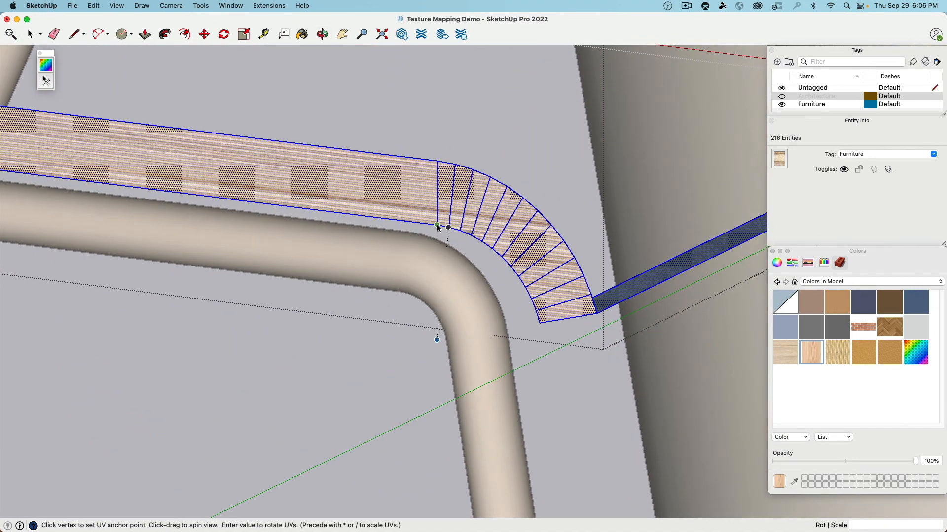
{"action": "left_click", "coordinate": [437, 226]}
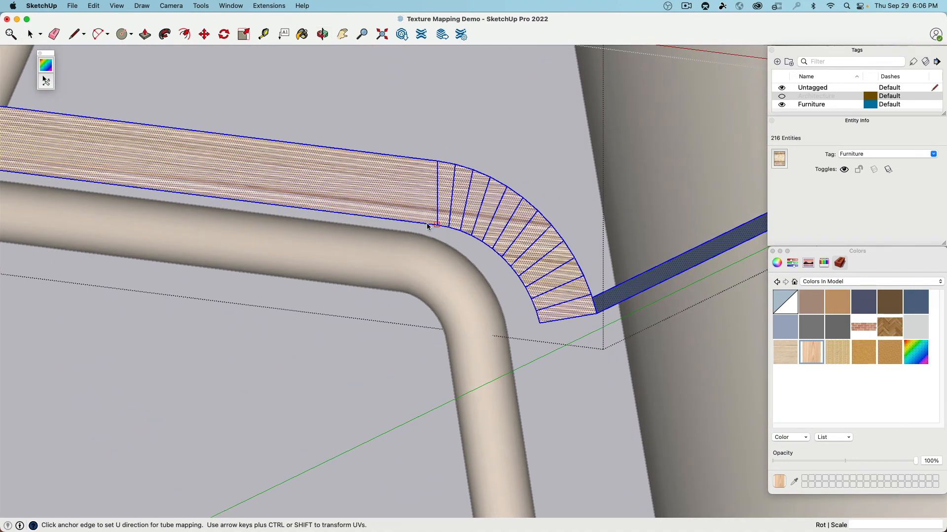
{"action": "right_click", "coordinate": [398, 200]}
{"action": "left_click", "coordinate": [445, 246]}
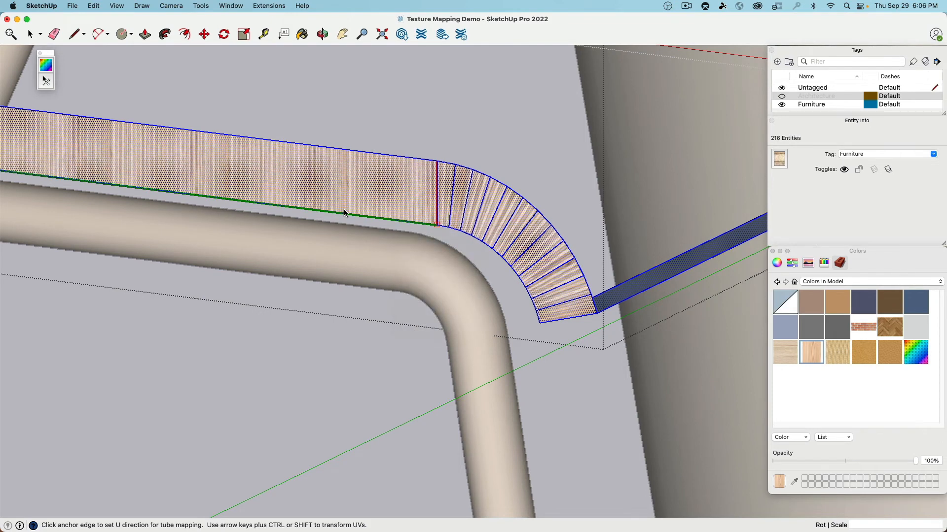
{"action": "scroll", "coordinate": [344, 210], "scroll_direction": "down", "scroll_amount": 5}
{"action": "scroll", "coordinate": [345, 210], "scroll_direction": "up", "scroll_amount": 5}
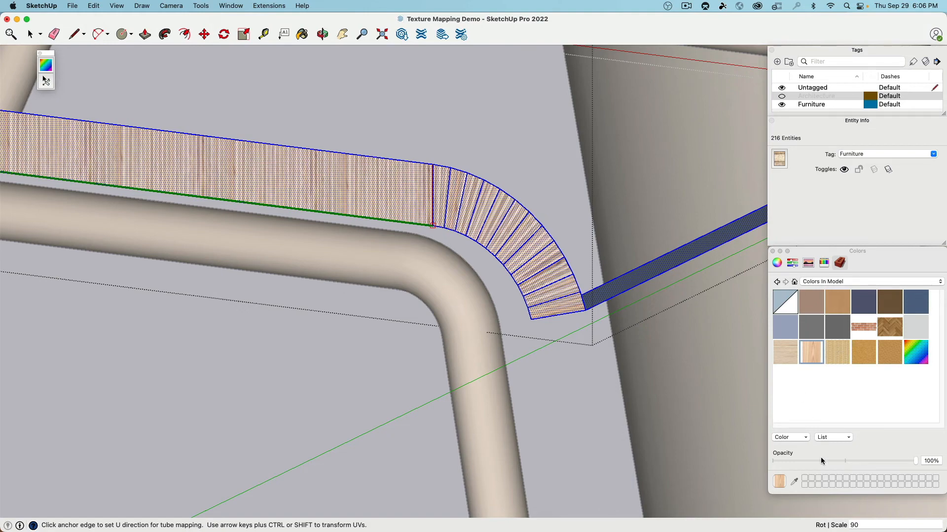
{"action": "left_click", "coordinate": [874, 525]}
{"action": "key", "text": "Return"}
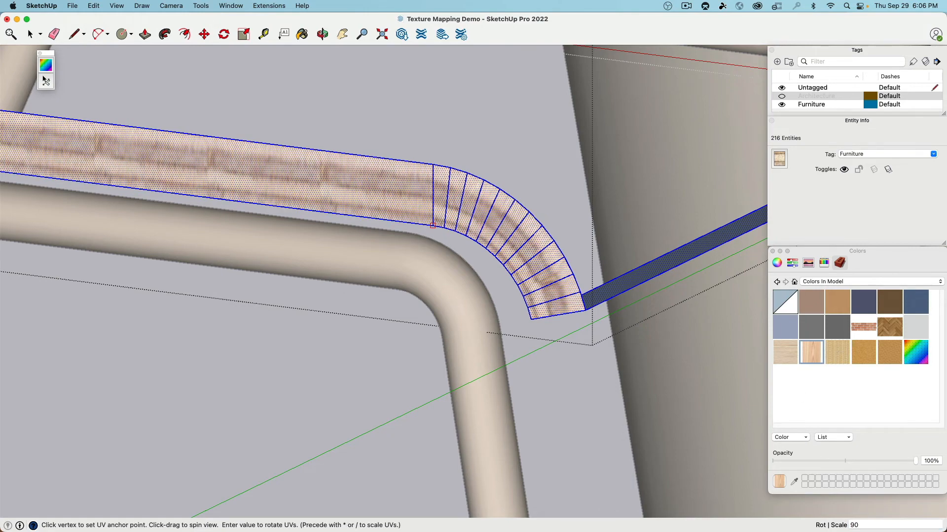
- Try edge strip texture scales by applying *4 two times, followed by /2 two times
{"action": "scroll", "coordinate": [434, 197], "scroll_direction": "up", "scroll_amount": 4}
{"action": "scroll", "coordinate": [433, 197], "scroll_direction": "down", "scroll_amount": 7}
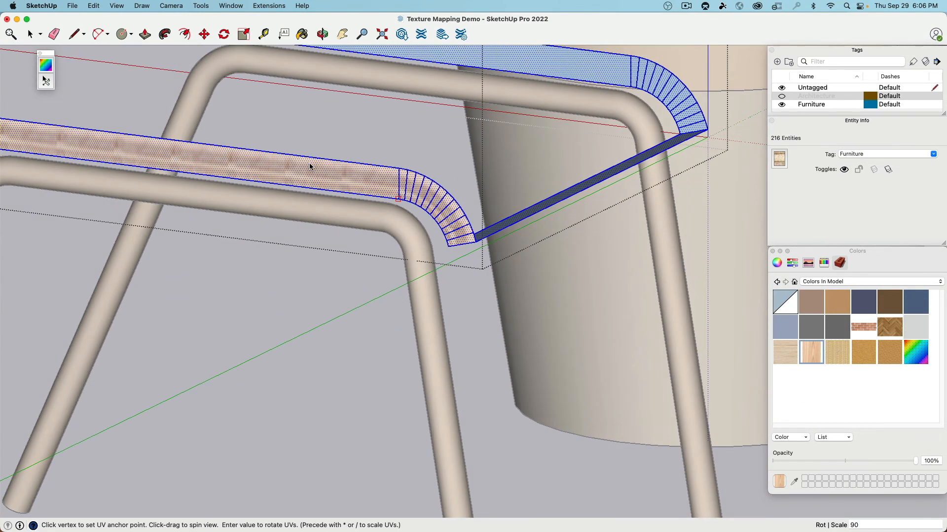
{"action": "scroll", "coordinate": [327, 176], "scroll_direction": "up", "scroll_amount": 5}
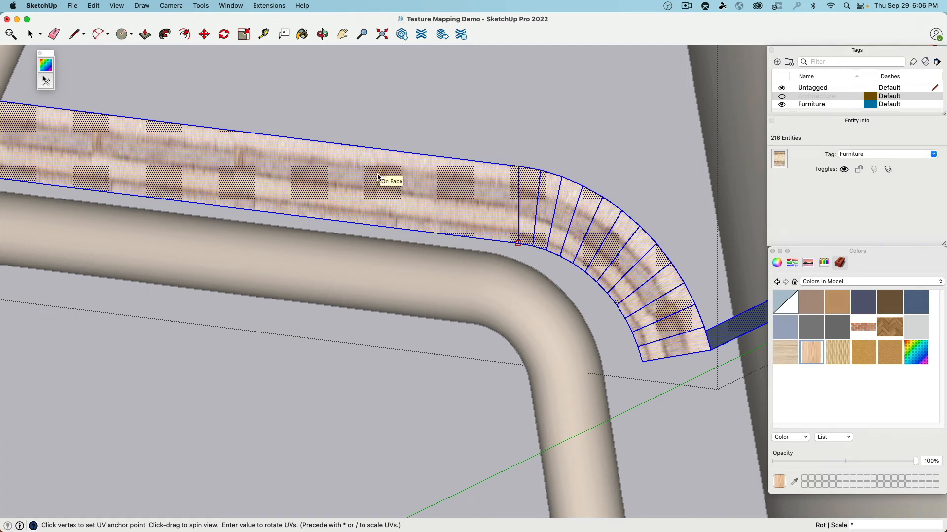
{"action": "key", "text": "Return"}
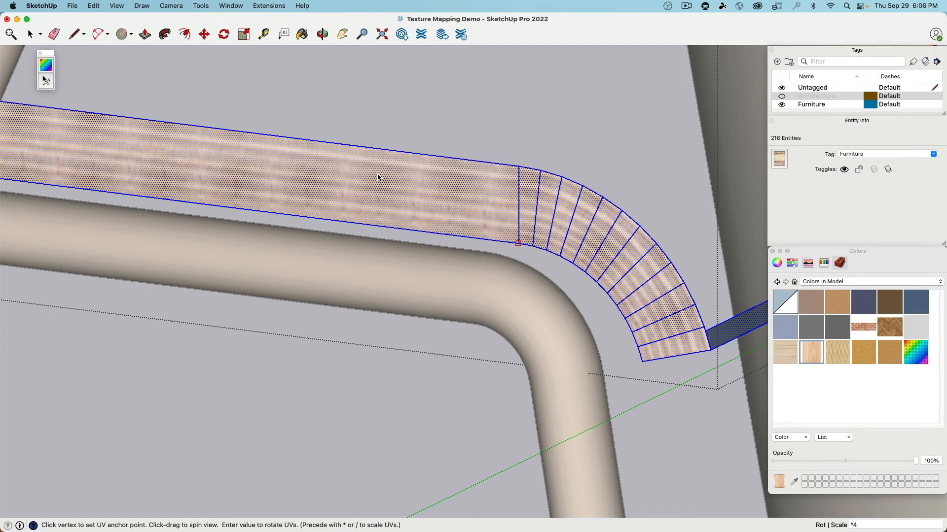
{"action": "type", "text": "*4"}
{"action": "key", "text": "Return"}
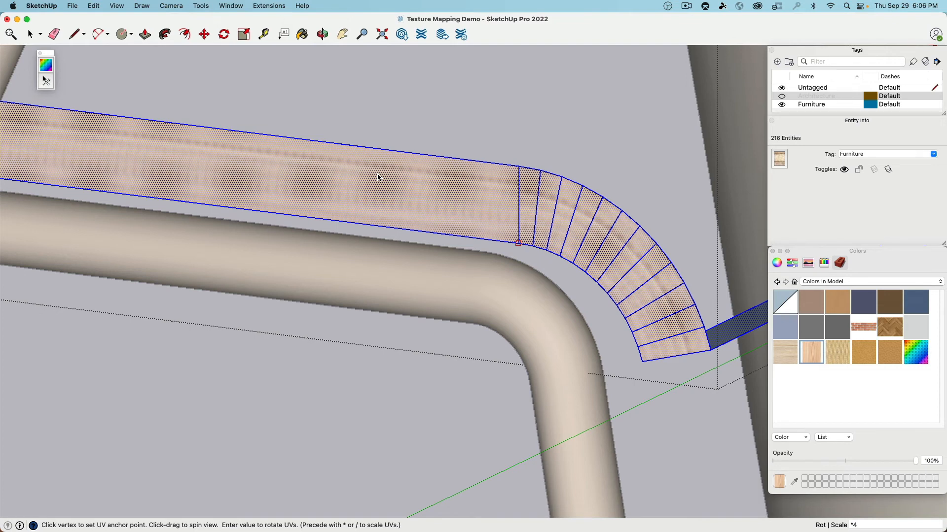
{"action": "type", "text": "/2"}
{"action": "key", "text": "Return"}
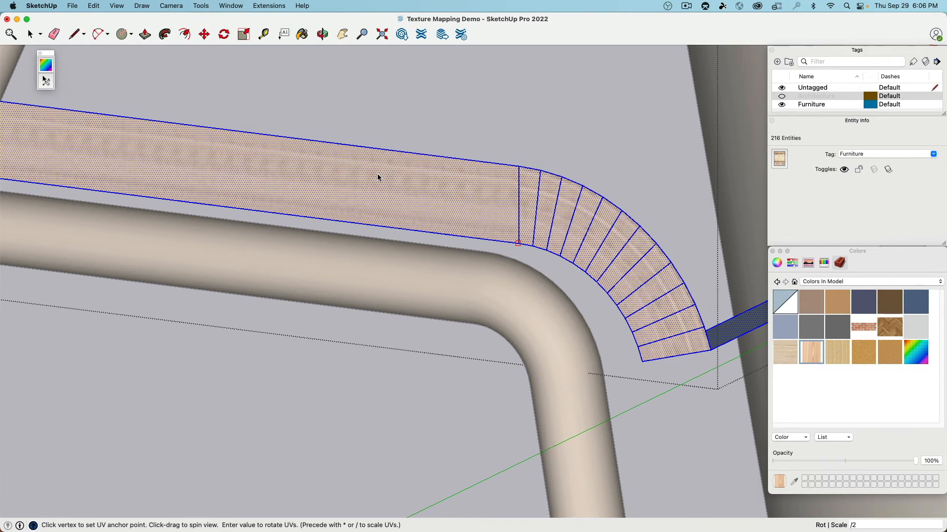
{"action": "type", "text": "/2"}
{"action": "key", "text": "Return"}
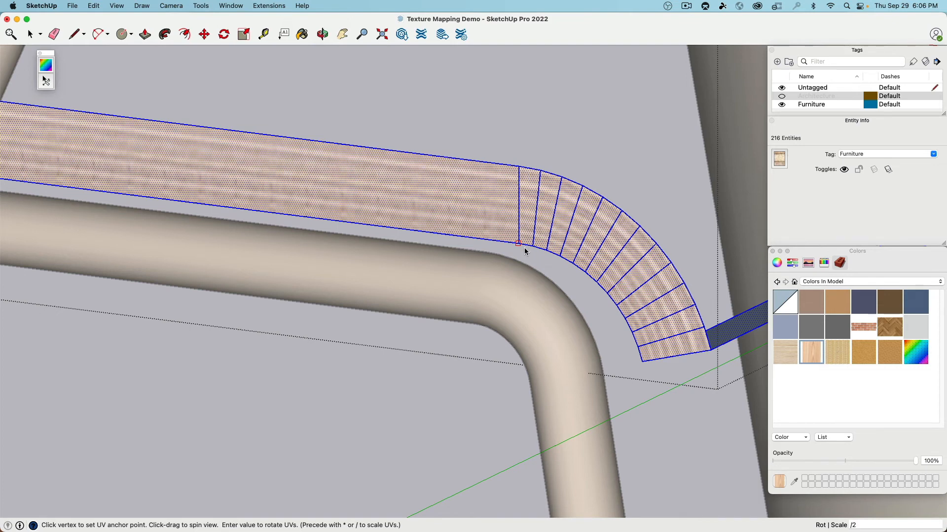
- Reapply the Tube Map to the edge strip, anchored at the lower corner of the seat's front end
{"action": "middle_click_drag", "start_coordinate": [475, 288], "coordinate": [595, 354]}
{"action": "scroll", "coordinate": [631, 369], "scroll_direction": "up", "scroll_amount": 3}
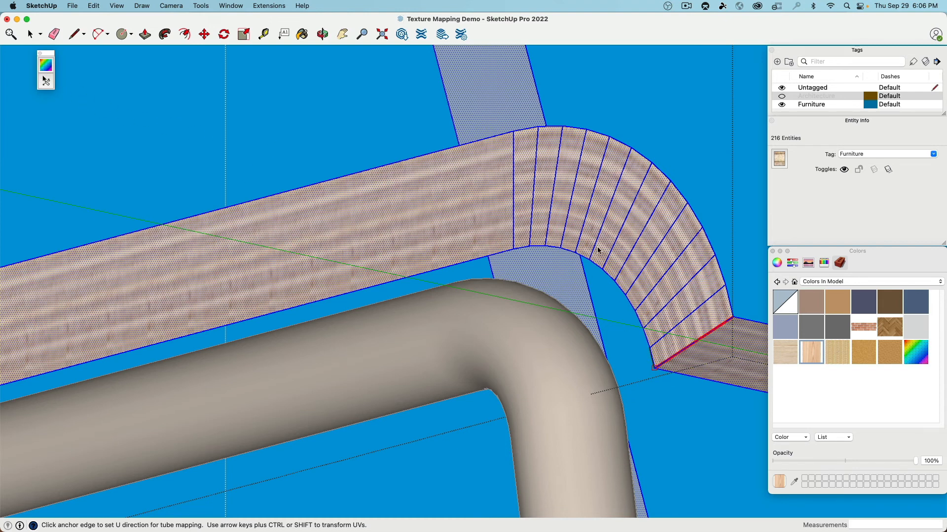
{"action": "right_click", "coordinate": [498, 210]}
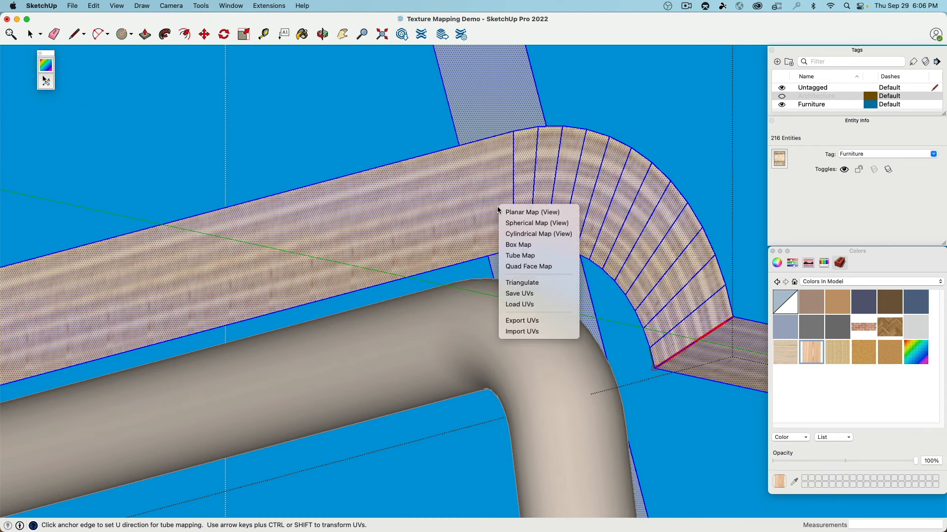
{"action": "left_click", "coordinate": [539, 255]}
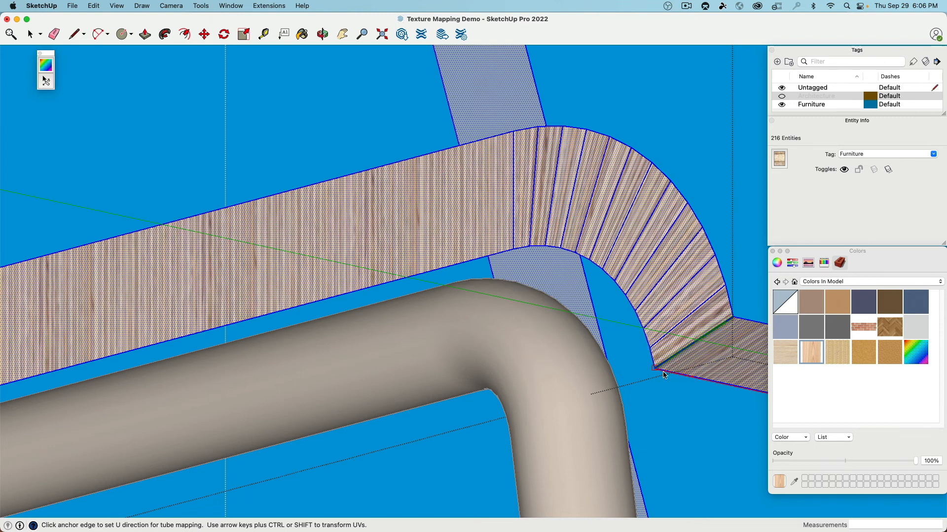
- Apply Tube Map to the edge strip once more so the grain follows its length, and close the strip's group
{"action": "right_click", "coordinate": [663, 319]}
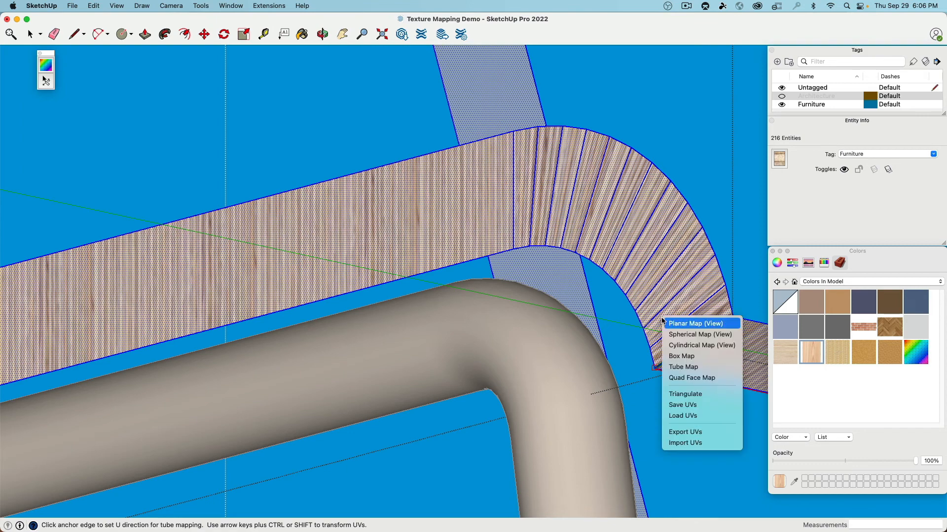
{"action": "left_click", "coordinate": [702, 366]}
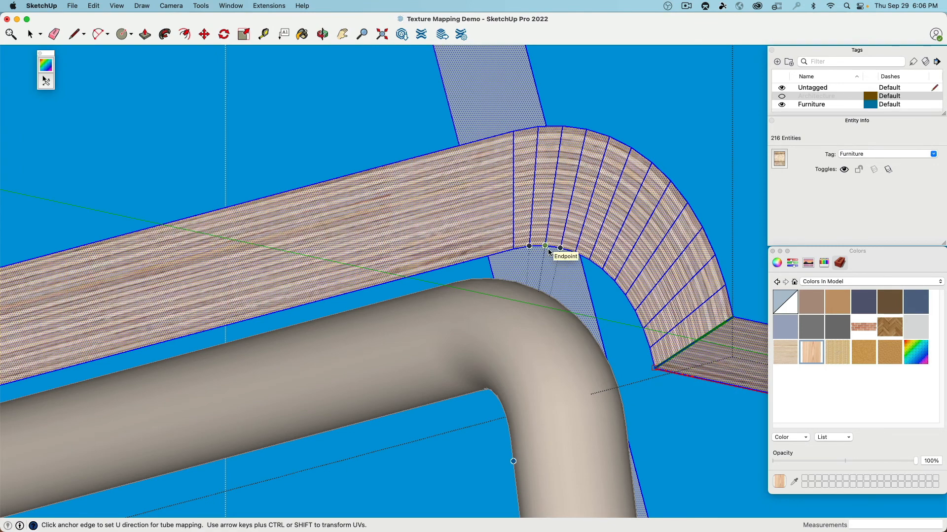
{"action": "scroll", "coordinate": [585, 260], "scroll_direction": "down", "scroll_amount": 2}
{"action": "middle_click_drag", "start_coordinate": [585, 260], "coordinate": [583, 254]}
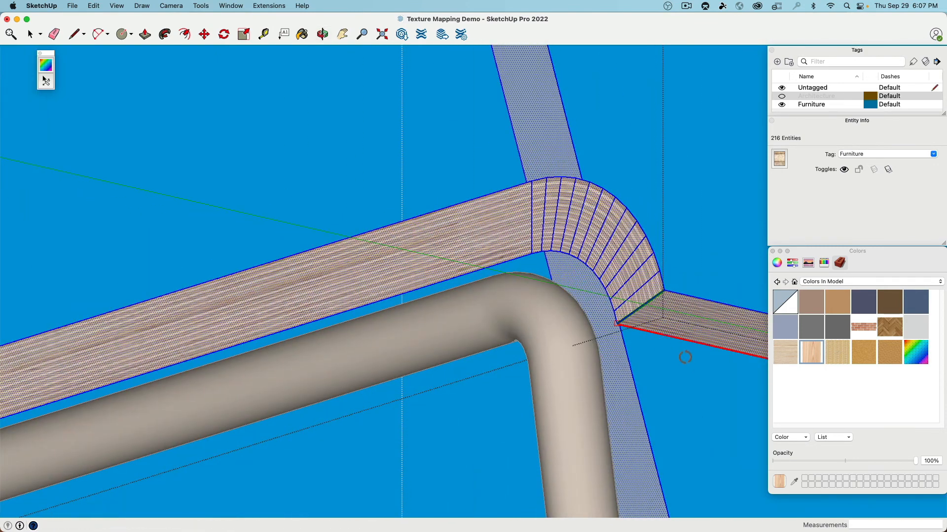
{"action": "left_click", "coordinate": [31, 34]}
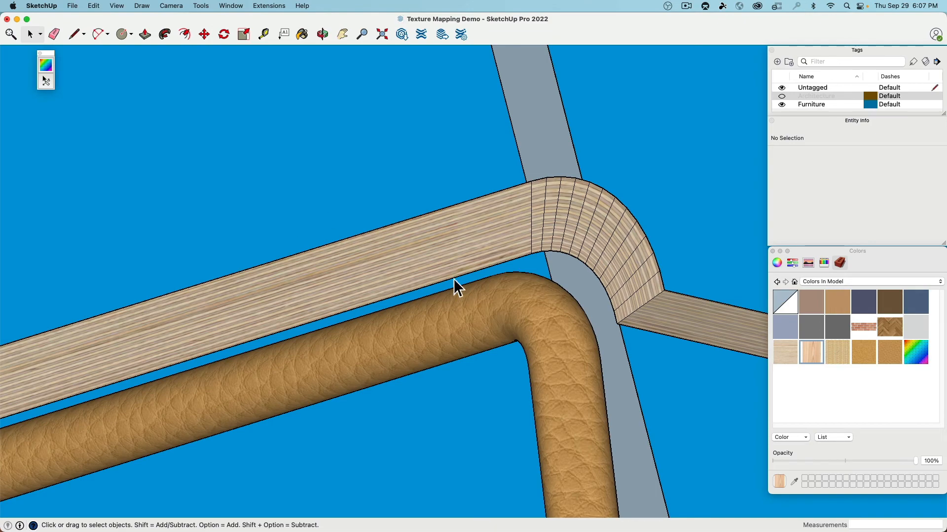
- Unhide all hidden parts of the chair's seat shell
{"action": "middle_click_drag", "start_coordinate": [454, 279], "coordinate": [333, 331]}
{"action": "scroll", "coordinate": [332, 331], "scroll_direction": "down", "scroll_amount": 3}
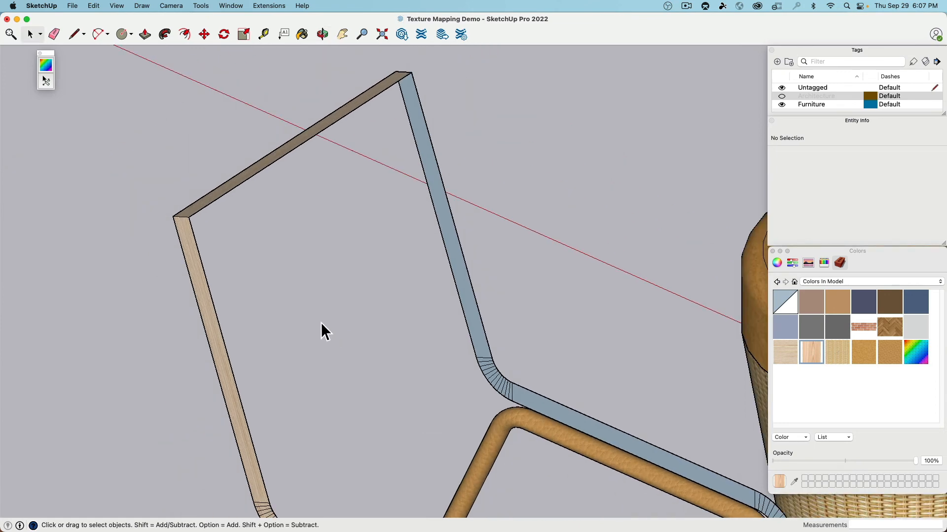
{"action": "left_click", "coordinate": [93, 6]}
{"action": "mouse_move", "coordinate": [129, 166]}
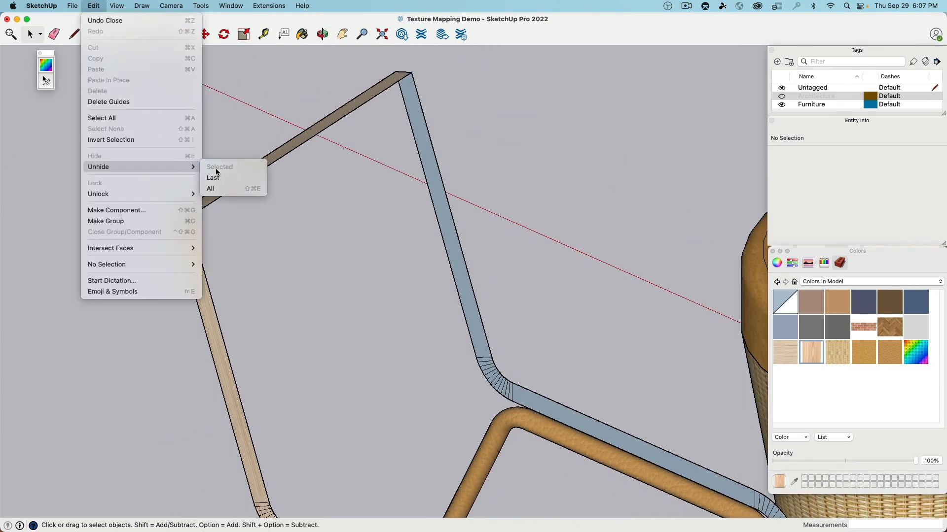
{"action": "left_click", "coordinate": [222, 188]}
- Select the chair's edge strip group and both veneer face groups, and combine the three into one group
{"action": "scroll", "coordinate": [340, 309], "scroll_direction": "down", "scroll_amount": 5}
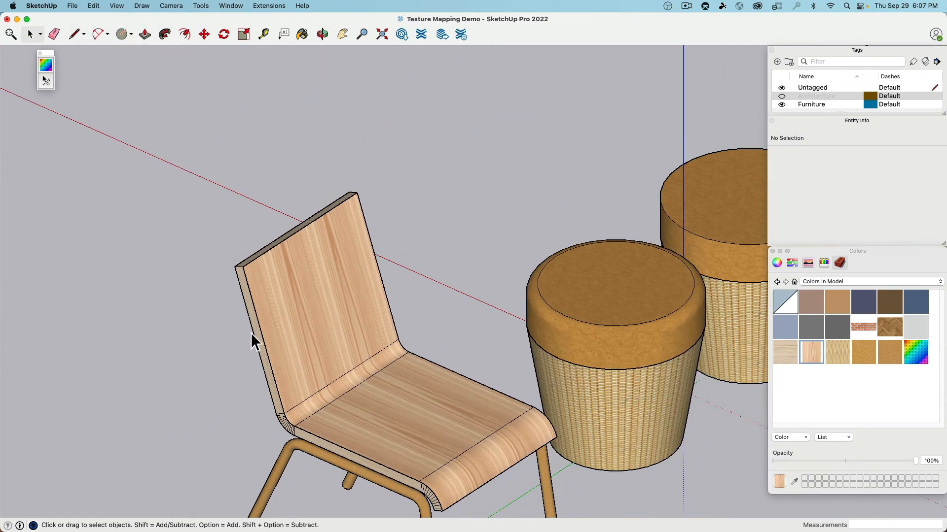
{"action": "left_click", "coordinate": [252, 338]}
{"action": "middle_click_drag", "start_coordinate": [195, 348], "coordinate": [559, 279]}
{"action": "left_click", "coordinate": [566, 261], "text": "shift"}
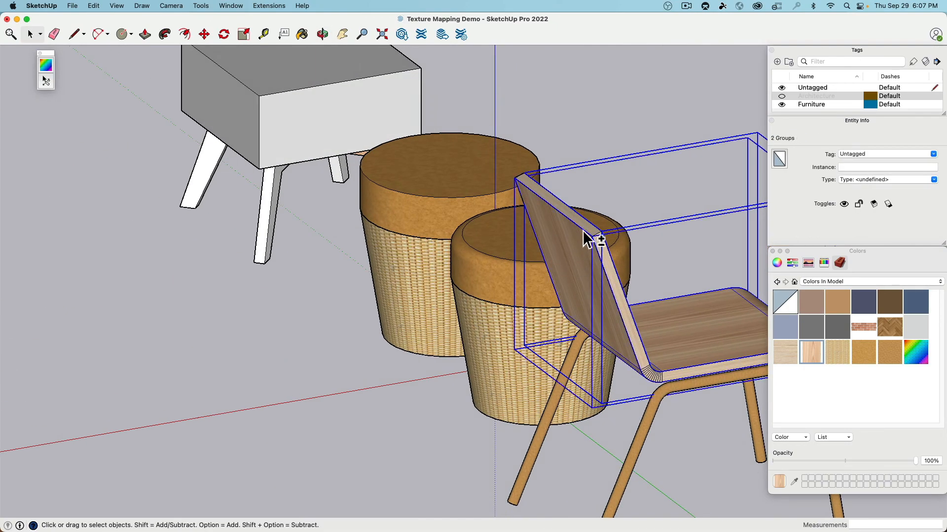
{"action": "left_click", "coordinate": [582, 230], "text": "shift"}
{"action": "middle_click_drag", "start_coordinate": [612, 243], "coordinate": [375, 208]}
{"action": "scroll", "coordinate": [371, 239], "scroll_direction": "up", "scroll_amount": 5}
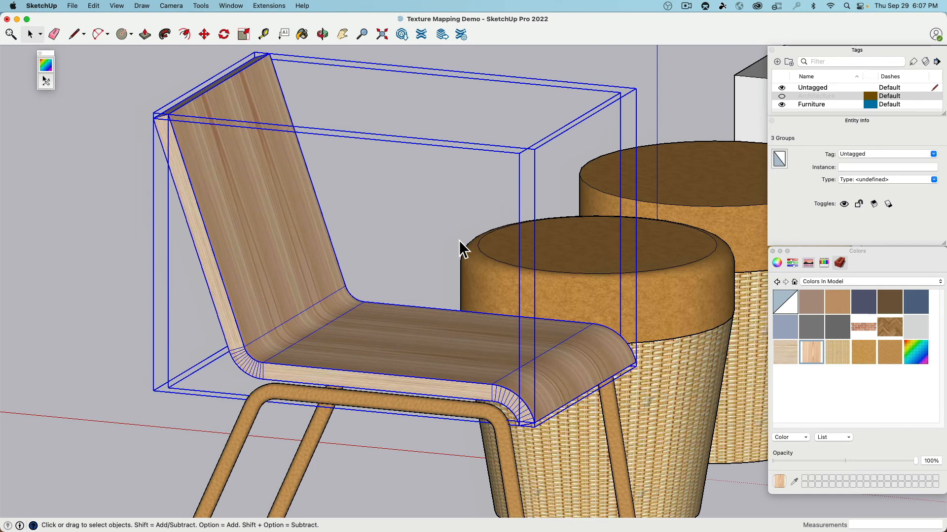
{"action": "right_click", "coordinate": [260, 201]}
{"action": "mouse_move", "coordinate": [306, 263]}
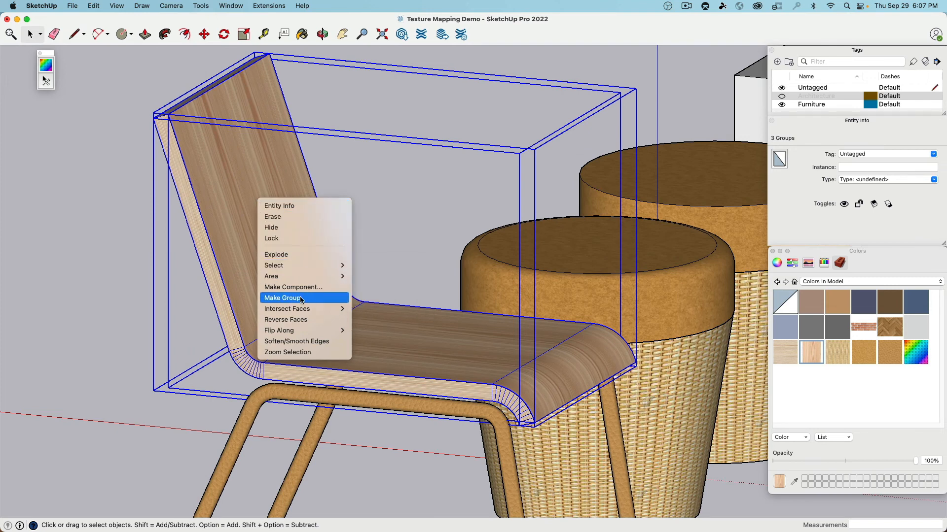
{"action": "left_click", "coordinate": [282, 298]}
{"action": "left_click", "coordinate": [111, 324]}
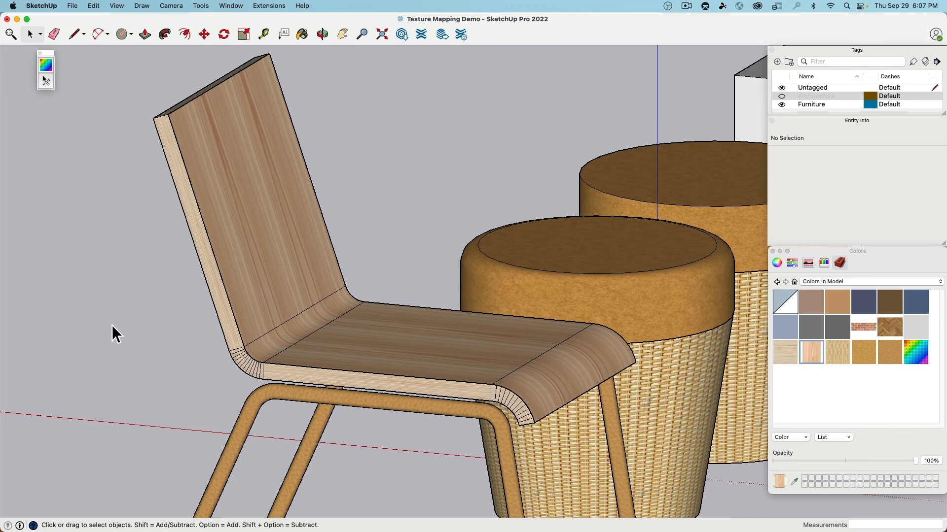
- Open the seat shell group and its nested face group to check the nesting, and close them again
{"action": "double_click", "coordinate": [242, 270]}
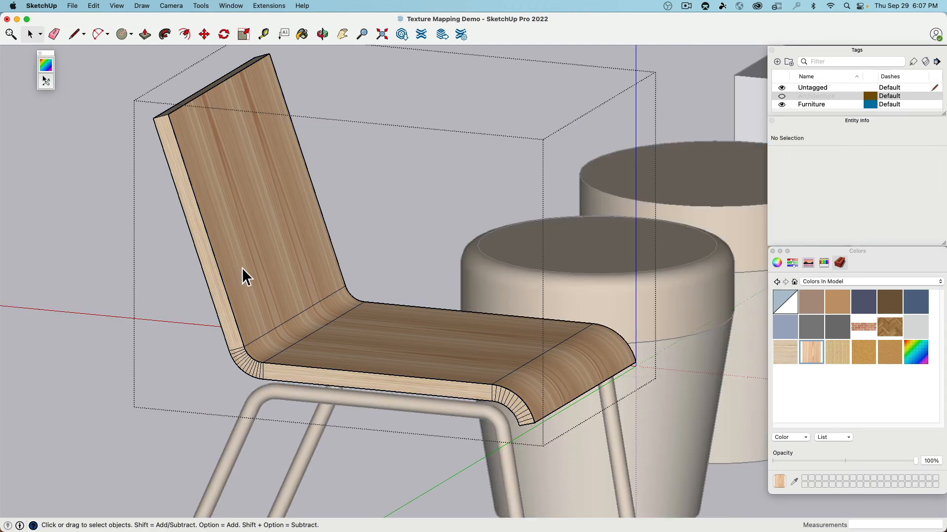
{"action": "left_click", "coordinate": [242, 271]}
{"action": "double_click", "coordinate": [243, 269]}
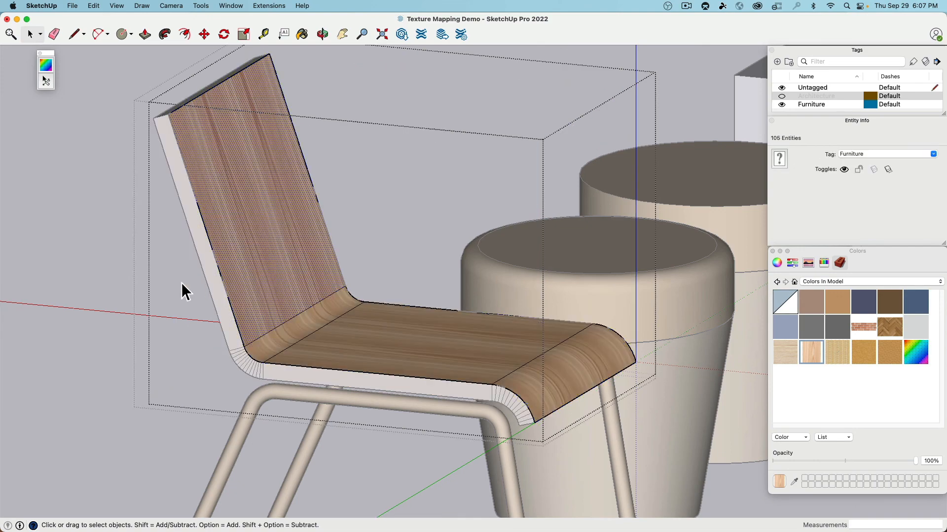
{"action": "left_click", "coordinate": [135, 266]}
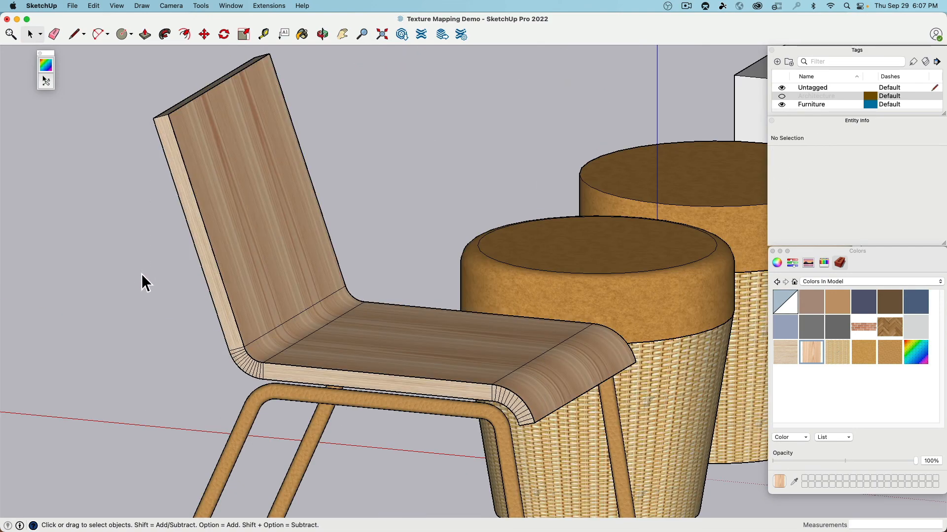
{"action": "double_click", "coordinate": [241, 255]}
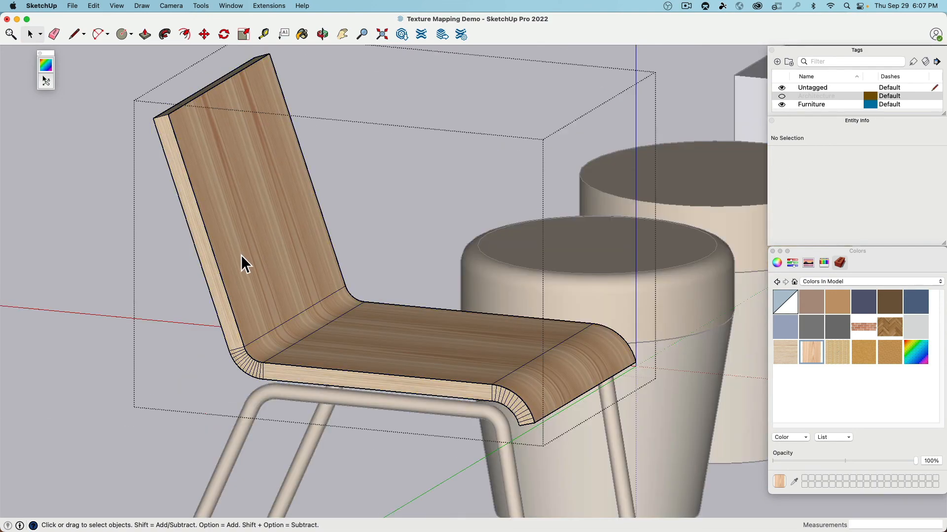
{"action": "left_click", "coordinate": [114, 229]}
- Explode the seat shell group and the three groups inside it into loose geometry
{"action": "right_click", "coordinate": [242, 200]}
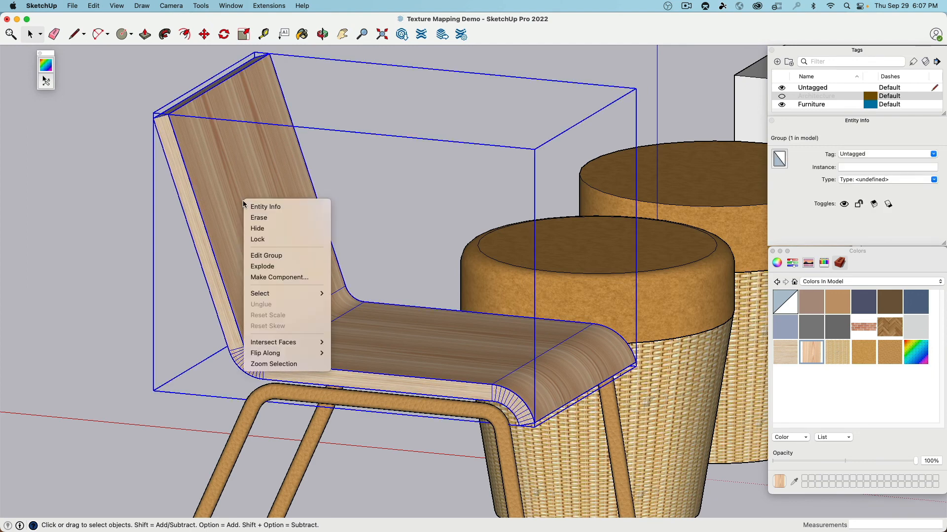
{"action": "left_click", "coordinate": [284, 267]}
{"action": "right_click", "coordinate": [217, 188]}
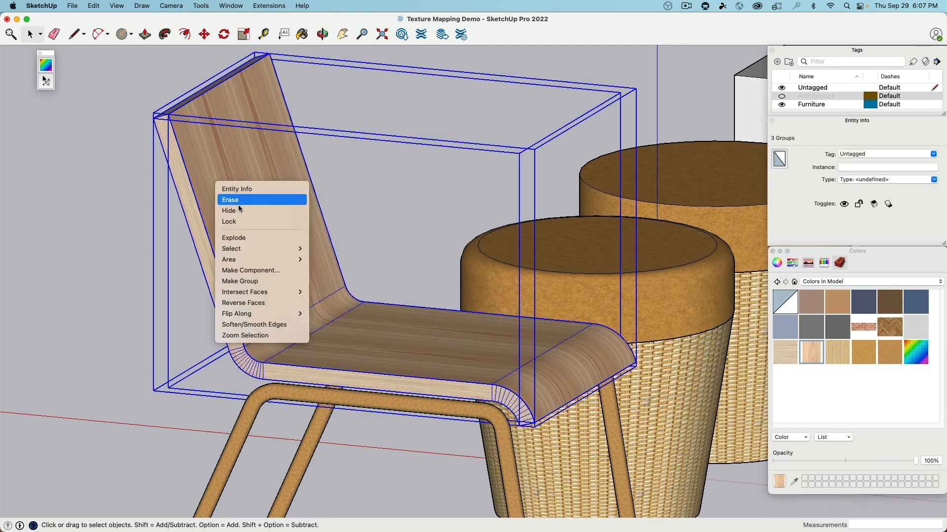
{"action": "left_click", "coordinate": [249, 238]}
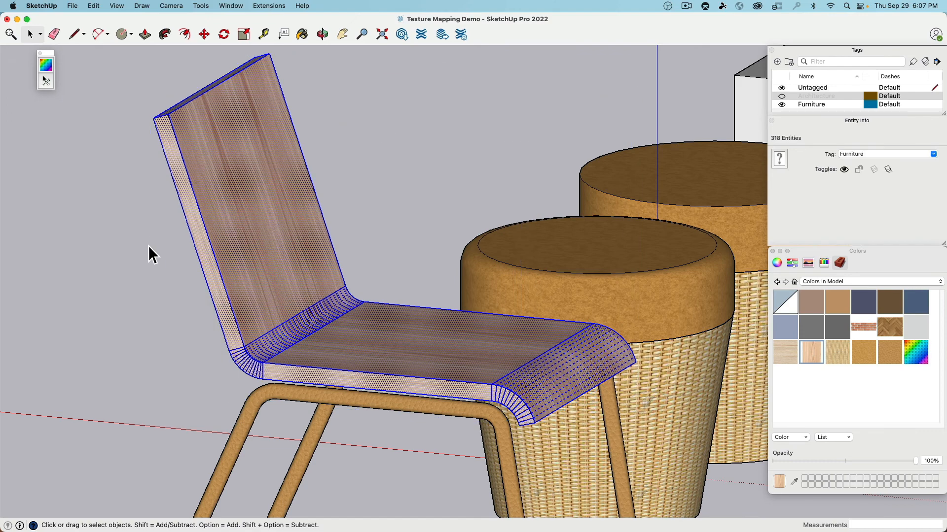
- Select all connected geometry of the seat shell and make it a single group
{"action": "left_click", "coordinate": [164, 250]}
{"action": "triple_click", "coordinate": [265, 235]}
{"action": "right_click", "coordinate": [261, 227]}
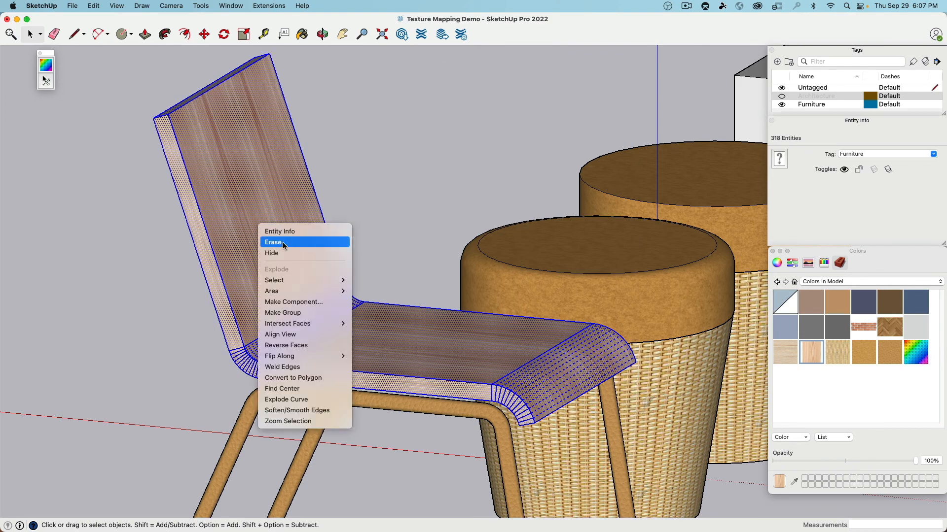
{"action": "left_click", "coordinate": [315, 313]}
{"action": "left_click", "coordinate": [175, 309]}
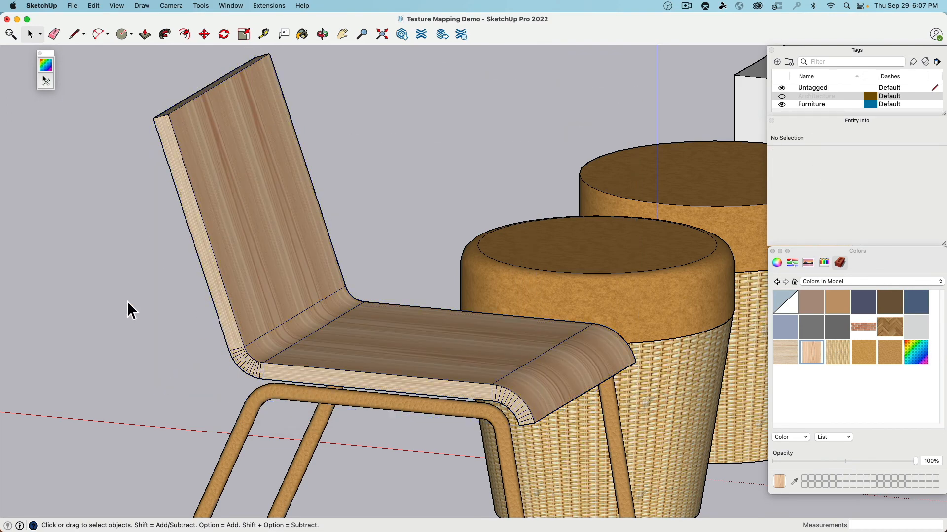
- Check the veneer grain around the seat shell and turn on the visibility of the Architecture tag
{"action": "scroll", "coordinate": [148, 310], "scroll_direction": "up", "scroll_amount": 5}
{"action": "middle_click_drag", "start_coordinate": [184, 328], "coordinate": [283, 456]}
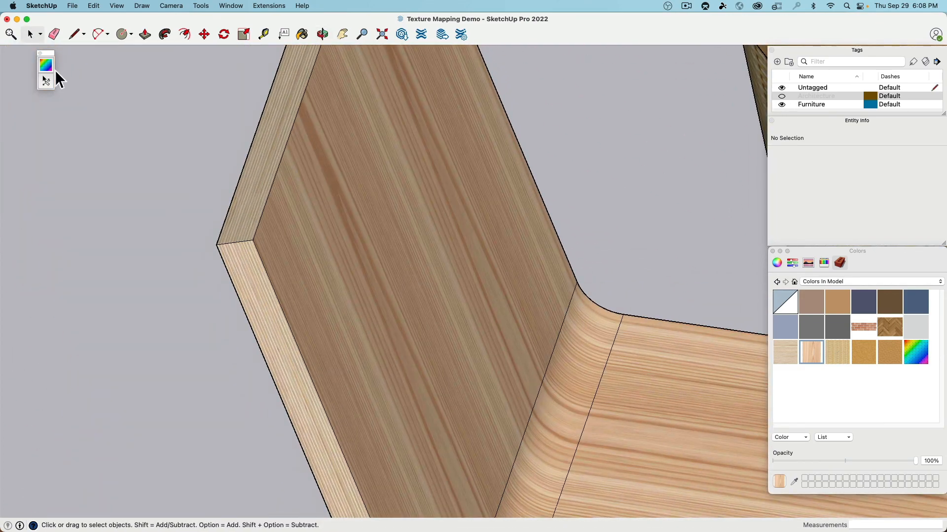
{"action": "scroll", "coordinate": [253, 212], "scroll_direction": "down", "scroll_amount": 5}
{"action": "middle_click_drag", "start_coordinate": [254, 211], "coordinate": [162, 247]}
{"action": "scroll", "coordinate": [349, 324], "scroll_direction": "down", "scroll_amount": 3}
{"action": "middle_click_drag", "start_coordinate": [163, 246], "coordinate": [229, 318], "text": "shift"}
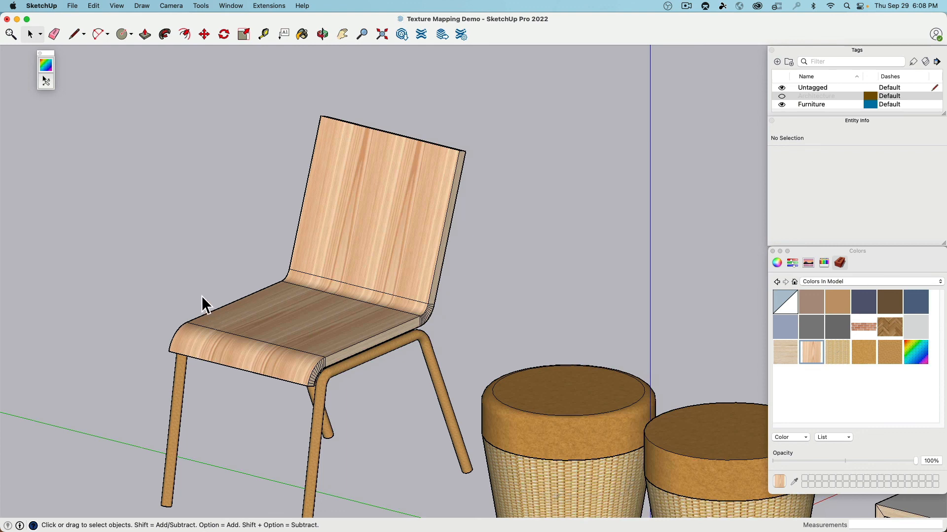
{"action": "left_click", "coordinate": [783, 100]}
{"action": "scroll", "coordinate": [338, 222], "scroll_direction": "down", "scroll_amount": 5}
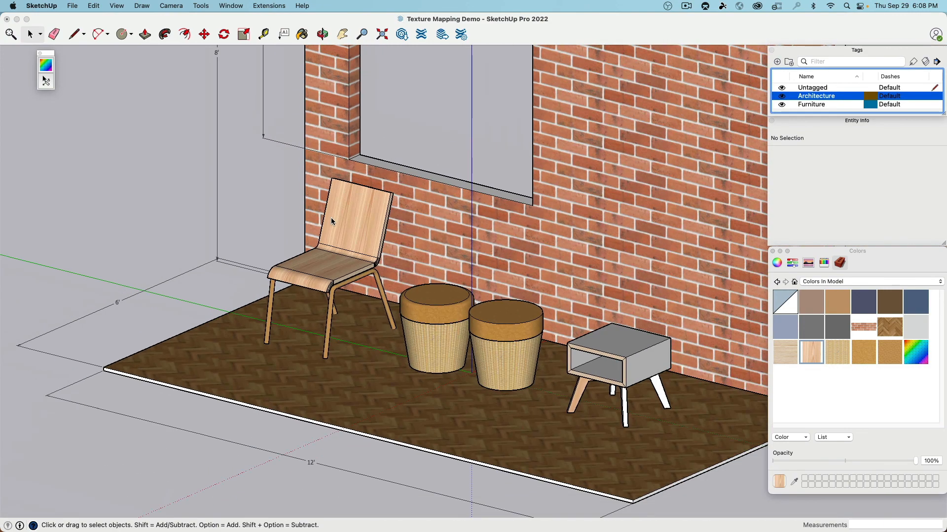
{"action": "left_click", "coordinate": [180, 210]}
- Open the side table's wood-textured front leg, examine the commands available for its faces, and close it unchanged
{"action": "scroll", "coordinate": [180, 209], "scroll_direction": "down", "scroll_amount": 4}
{"action": "middle_click_drag", "start_coordinate": [183, 212], "coordinate": [335, 290]}
{"action": "middle_click_drag", "start_coordinate": [335, 291], "coordinate": [303, 290], "text": "shift"}
{"action": "scroll", "coordinate": [304, 289], "scroll_direction": "up", "scroll_amount": 4}
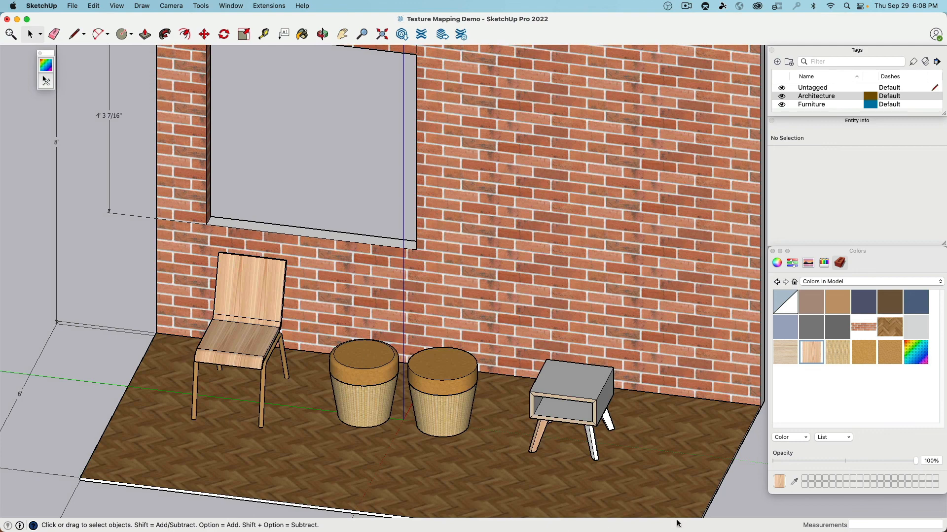
{"action": "scroll", "coordinate": [524, 434], "scroll_direction": "up", "scroll_amount": 5}
{"action": "double_click", "coordinate": [449, 380]}
{"action": "triple_click", "coordinate": [448, 382]}
{"action": "right_click", "coordinate": [447, 359]}
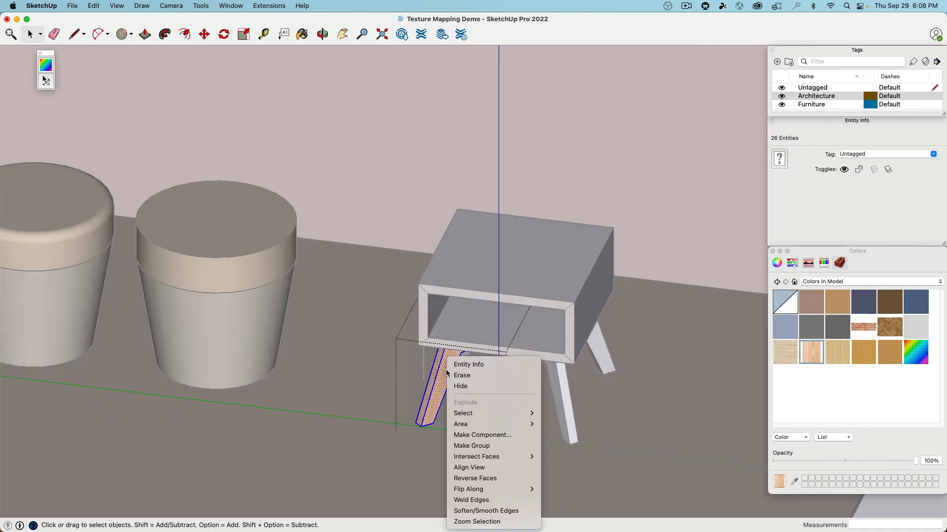
{"action": "left_click", "coordinate": [469, 306]}
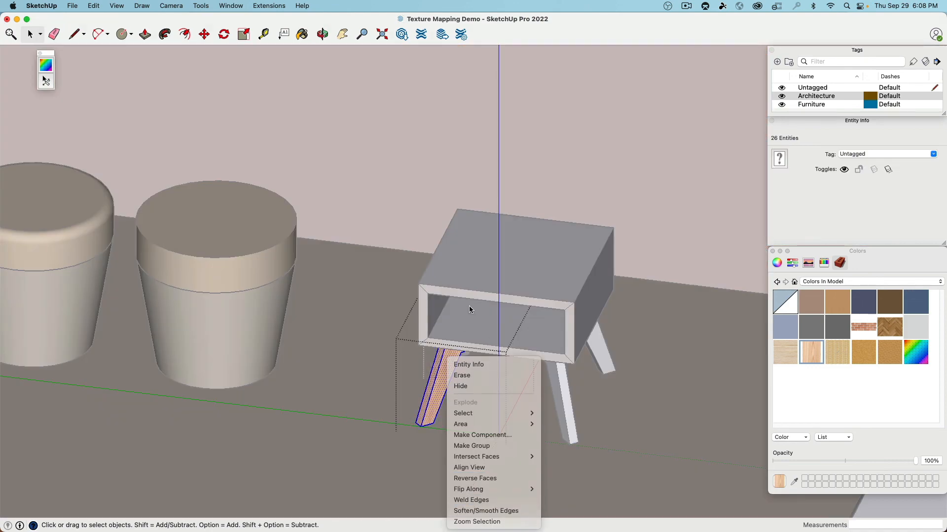
{"action": "right_click", "coordinate": [446, 371]}
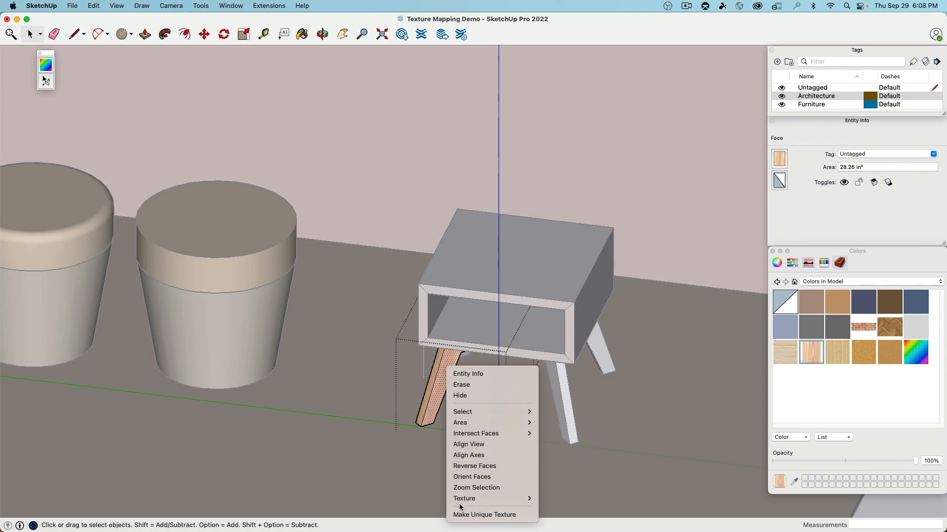
{"action": "mouse_move", "coordinate": [461, 501]}
{"action": "left_click", "coordinate": [395, 345]}
- Examine the textured chair and stools up close and within the whole scene with the brick wall and floor
{"action": "scroll", "coordinate": [390, 340], "scroll_direction": "down", "scroll_amount": 3}
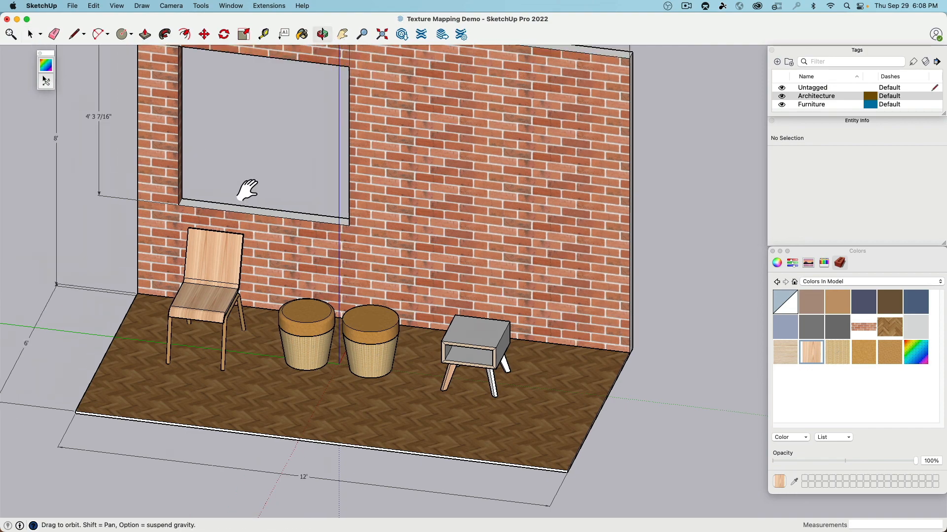
{"action": "middle_click_drag", "start_coordinate": [247, 191], "coordinate": [325, 232], "text": "shift"}
{"action": "scroll", "coordinate": [324, 232], "scroll_direction": "down", "scroll_amount": 1}
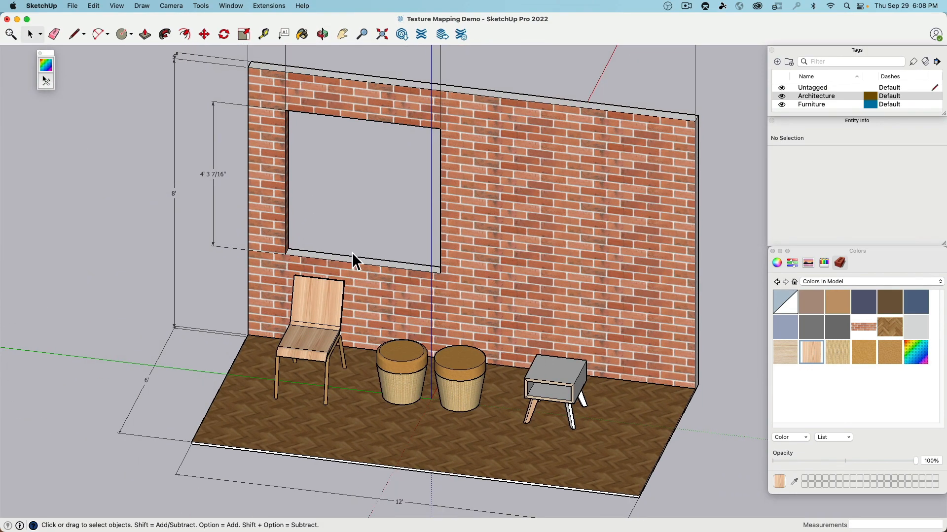
{"action": "scroll", "coordinate": [389, 377], "scroll_direction": "up", "scroll_amount": 6}
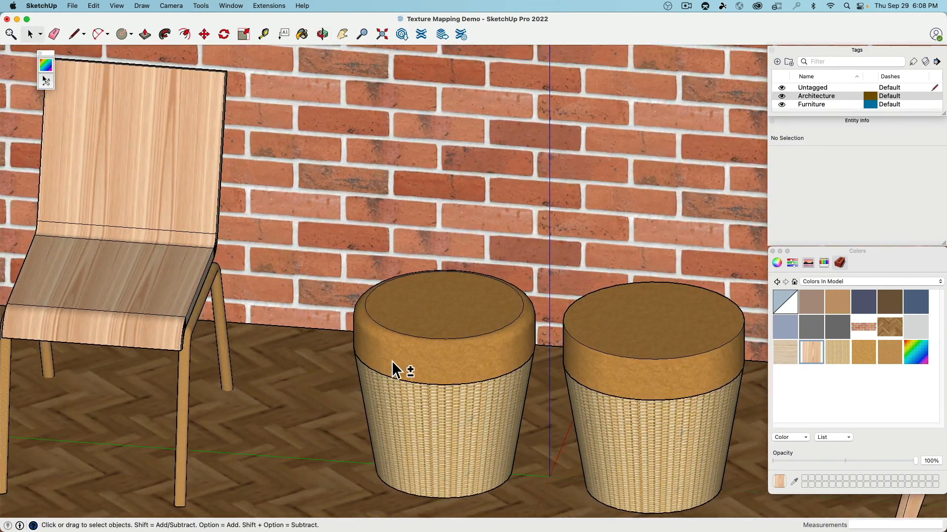
{"action": "scroll", "coordinate": [392, 362], "scroll_direction": "down", "scroll_amount": 1}
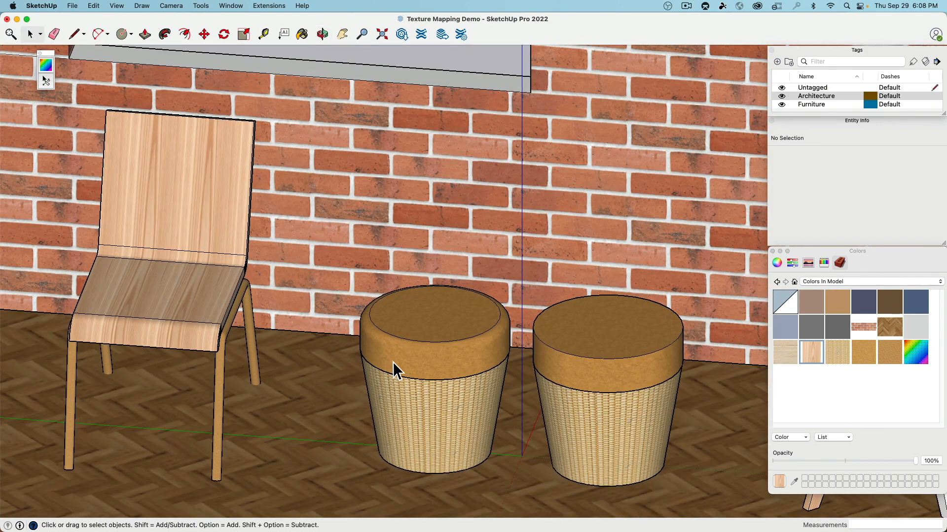
{"action": "scroll", "coordinate": [393, 362], "scroll_direction": "down", "scroll_amount": 5}
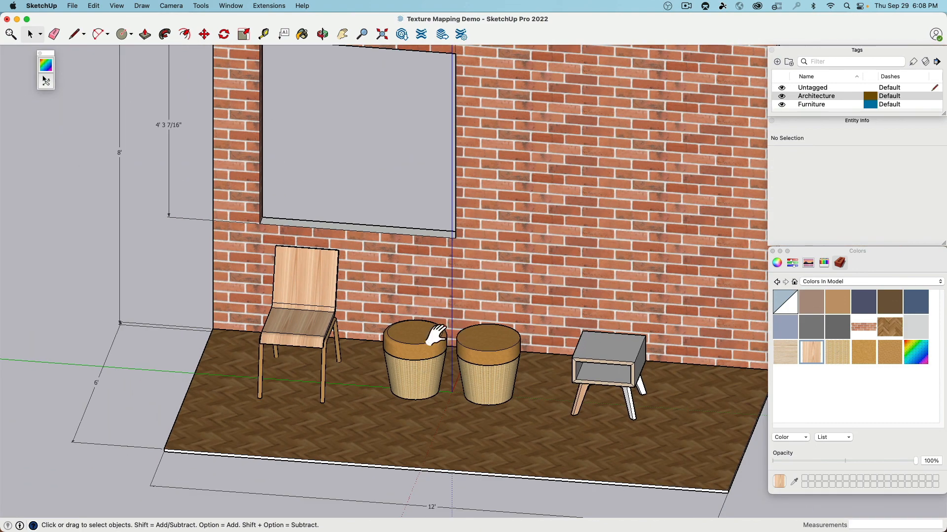
{"action": "scroll", "coordinate": [436, 335], "scroll_direction": "down", "scroll_amount": 2}
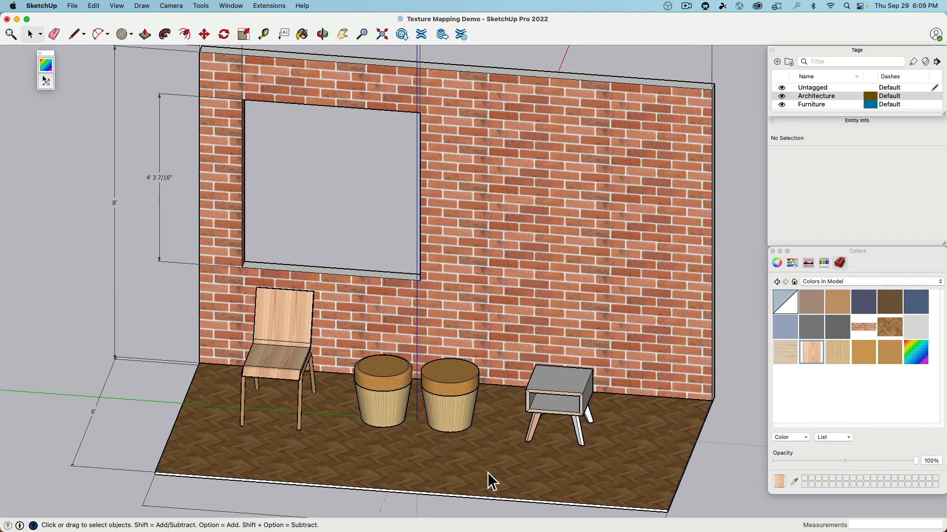
{"action": "scroll", "coordinate": [442, 427], "scroll_direction": "down", "scroll_amount": 2}
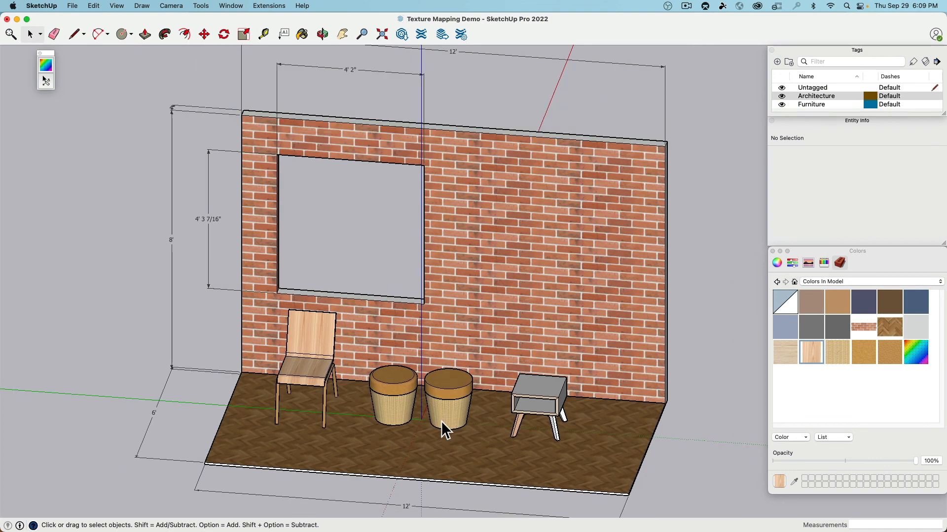